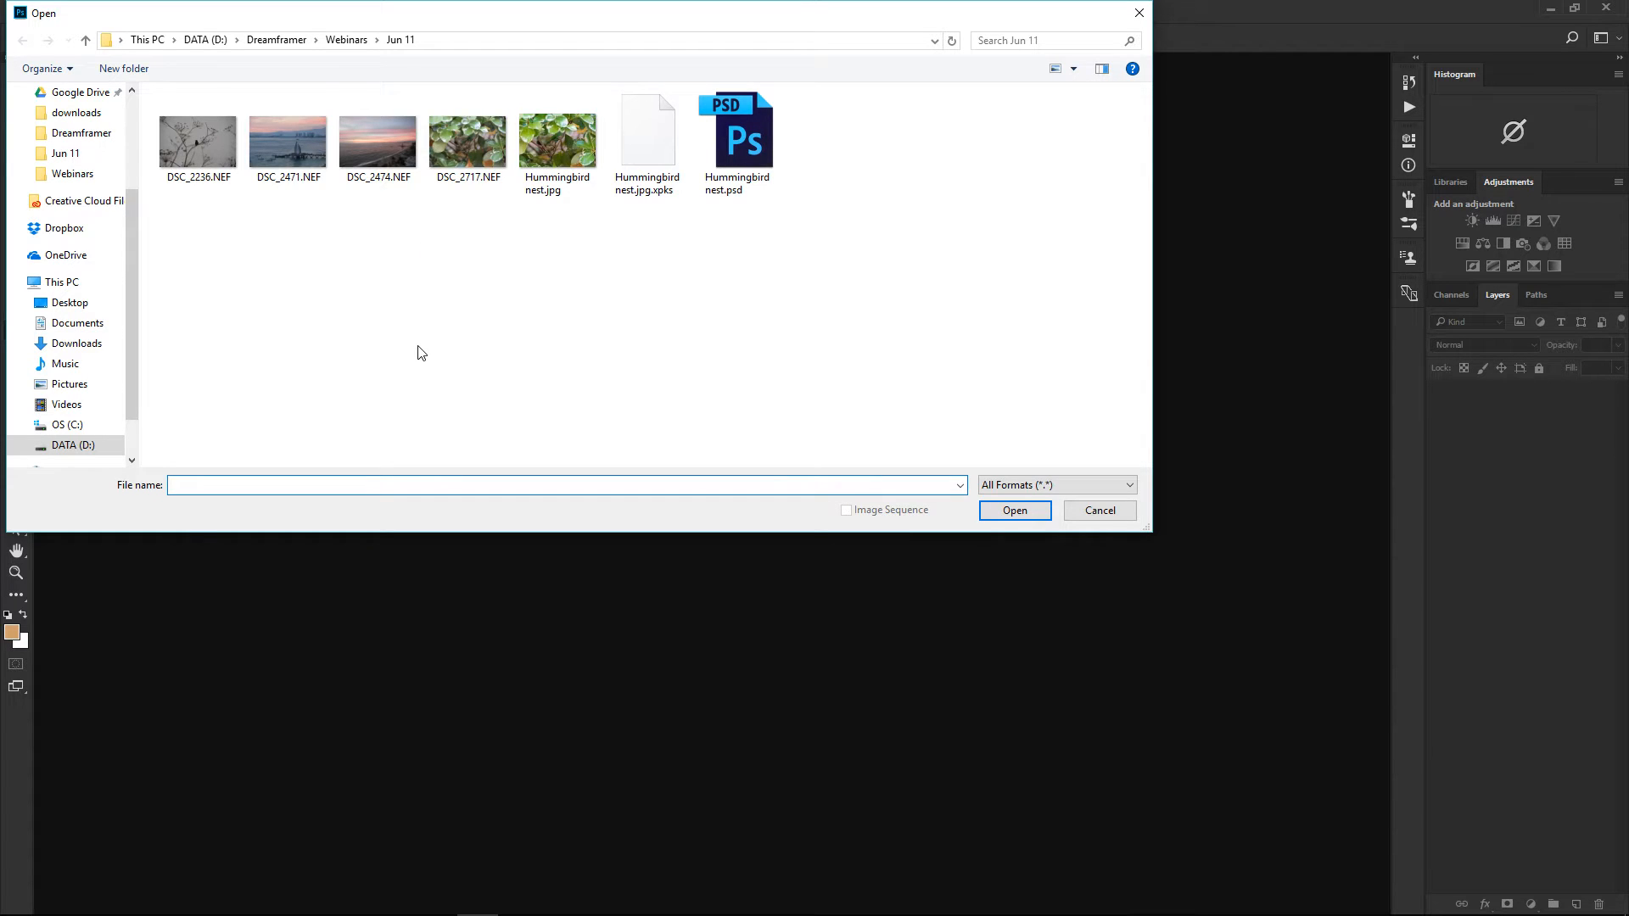
Open the raw photo DSC_2236.NEF from the Jun 11 folder
{"action": "left_click", "coordinate": [202, 155]}
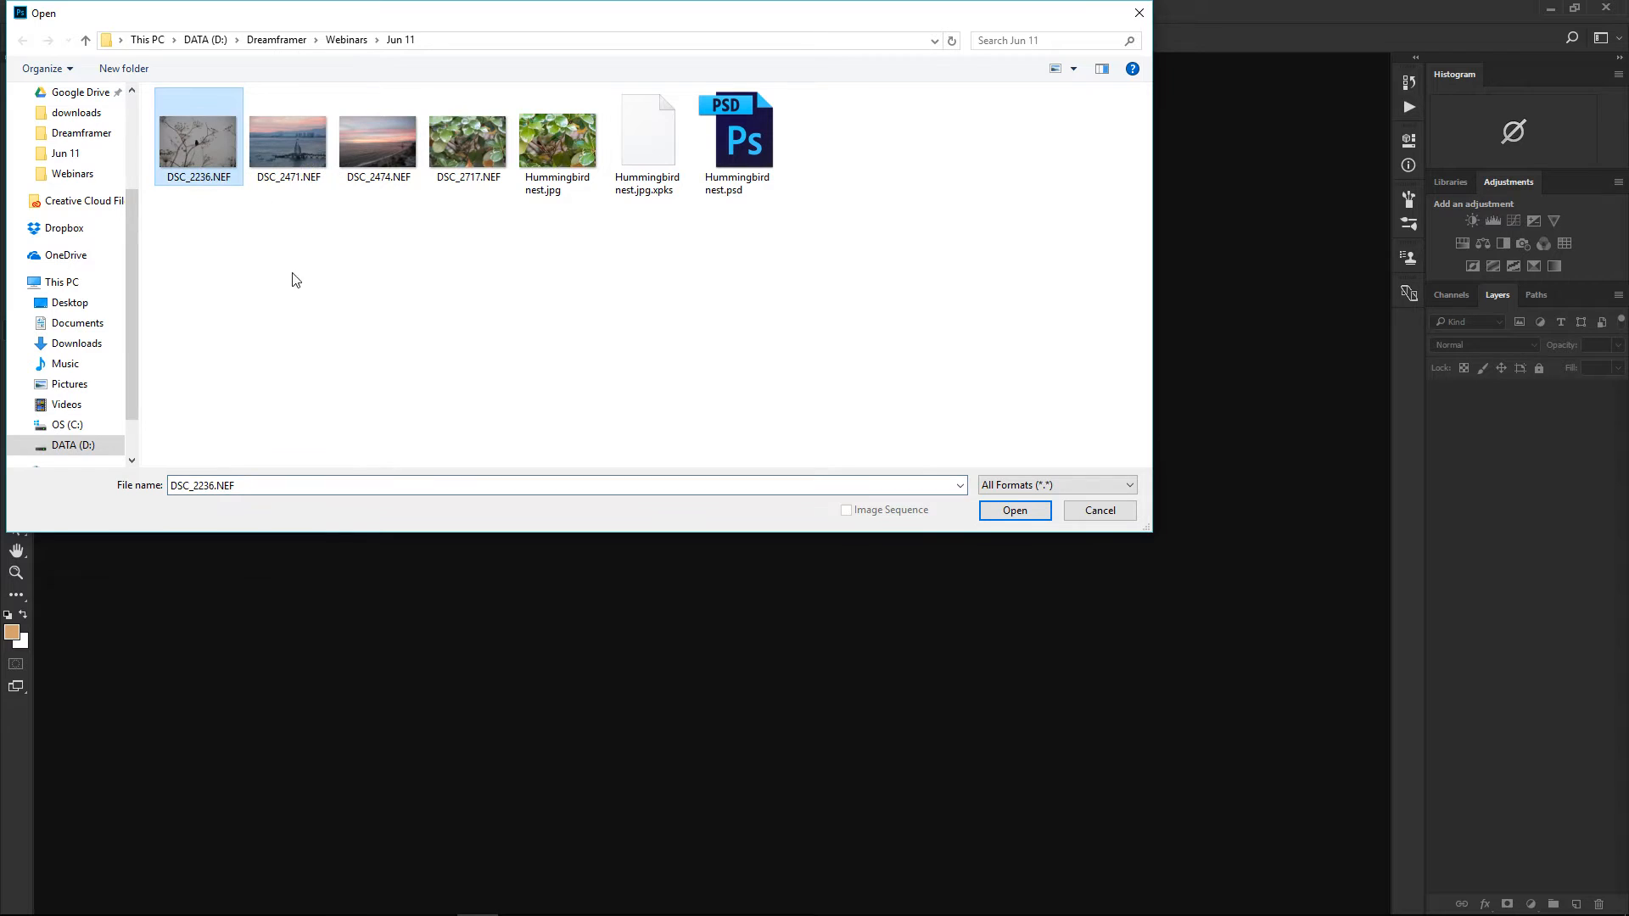
{"action": "mouse_move", "coordinate": [197, 140]}
{"action": "mouse_move", "coordinate": [222, 189]}
{"action": "left_click", "coordinate": [1014, 511]}
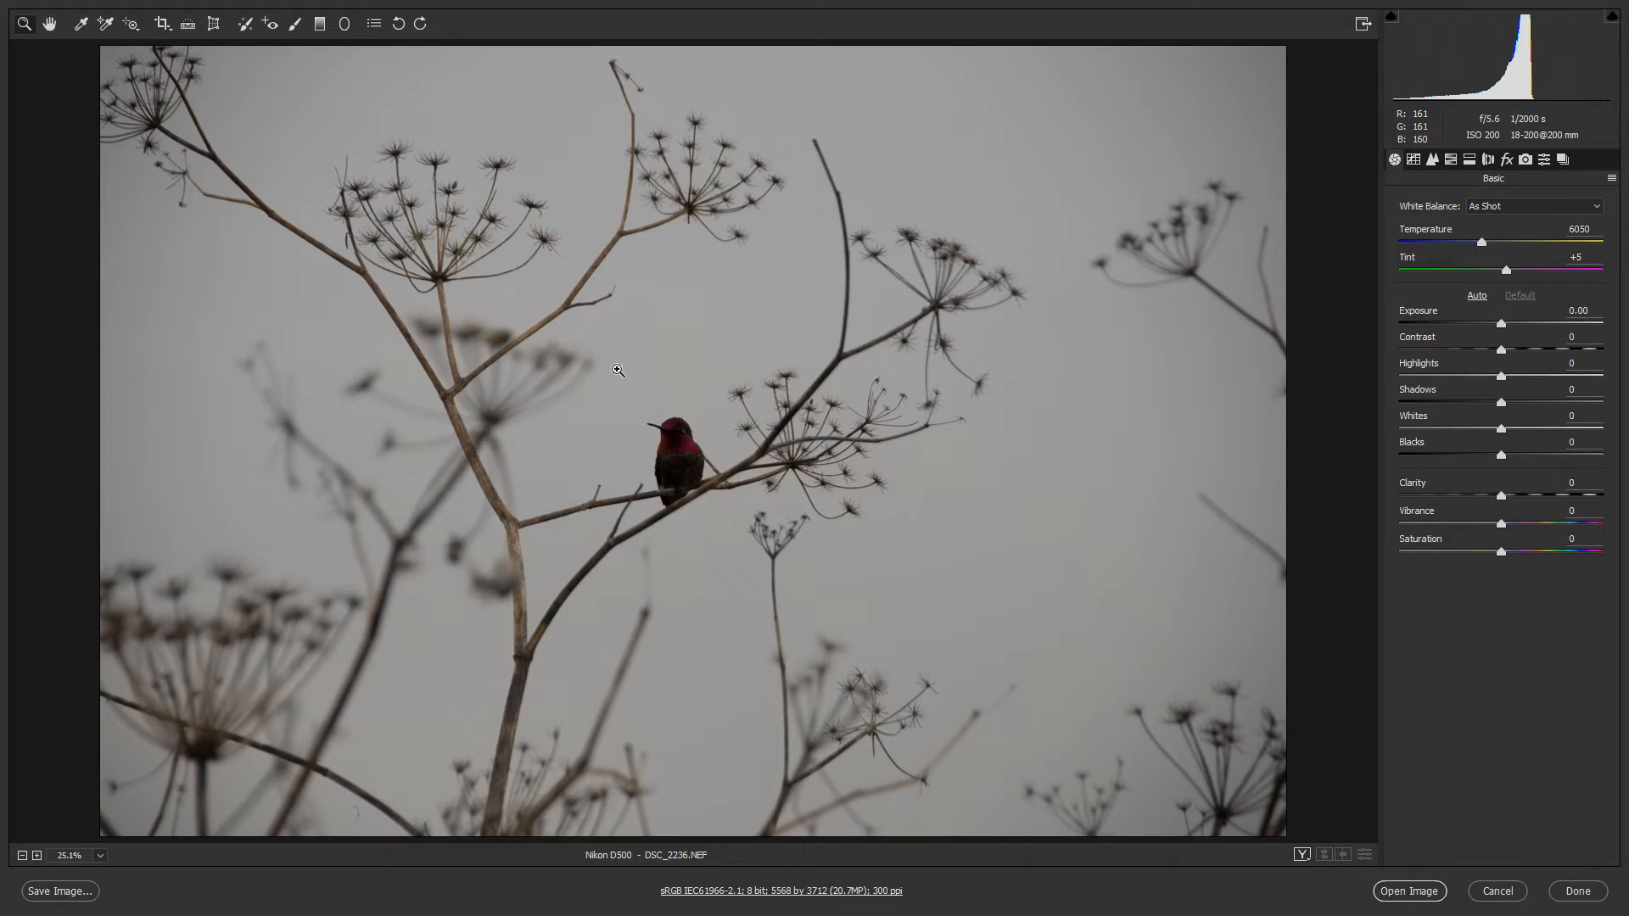
Brighten the underexposed hummingbird photo by setting Exposure to +1.50
{"action": "left_click_drag", "start_coordinate": [699, 459], "coordinate": [699, 459]}
{"action": "left_click", "coordinate": [699, 459]}
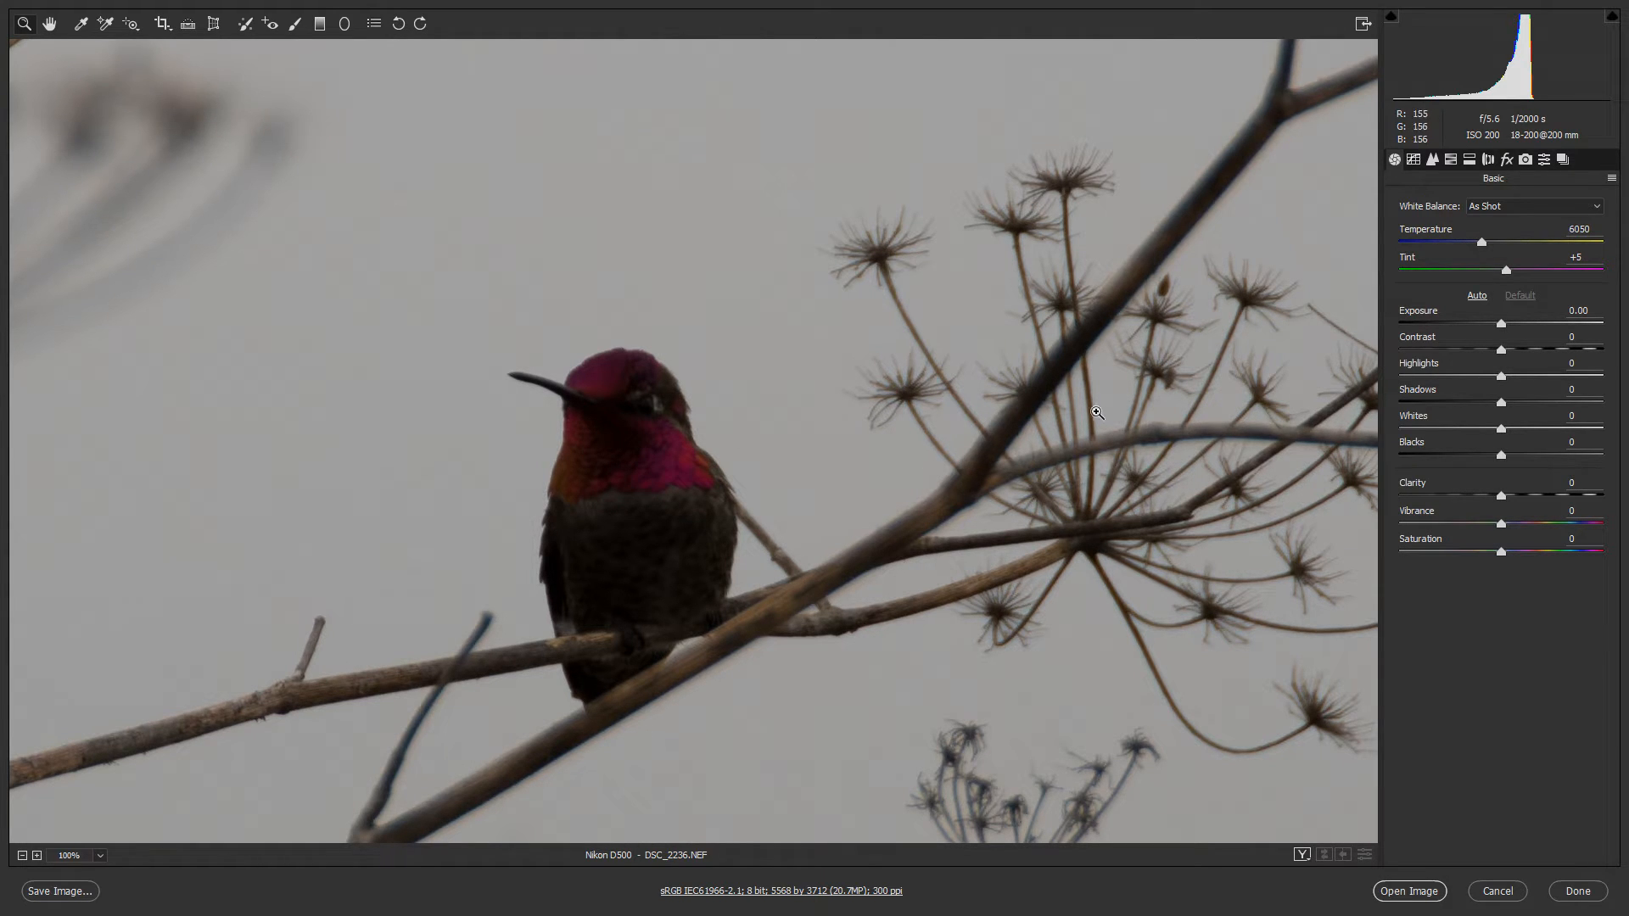
{"action": "scroll", "coordinate": [1091, 393], "scroll_direction": "down", "scroll_amount": 4}
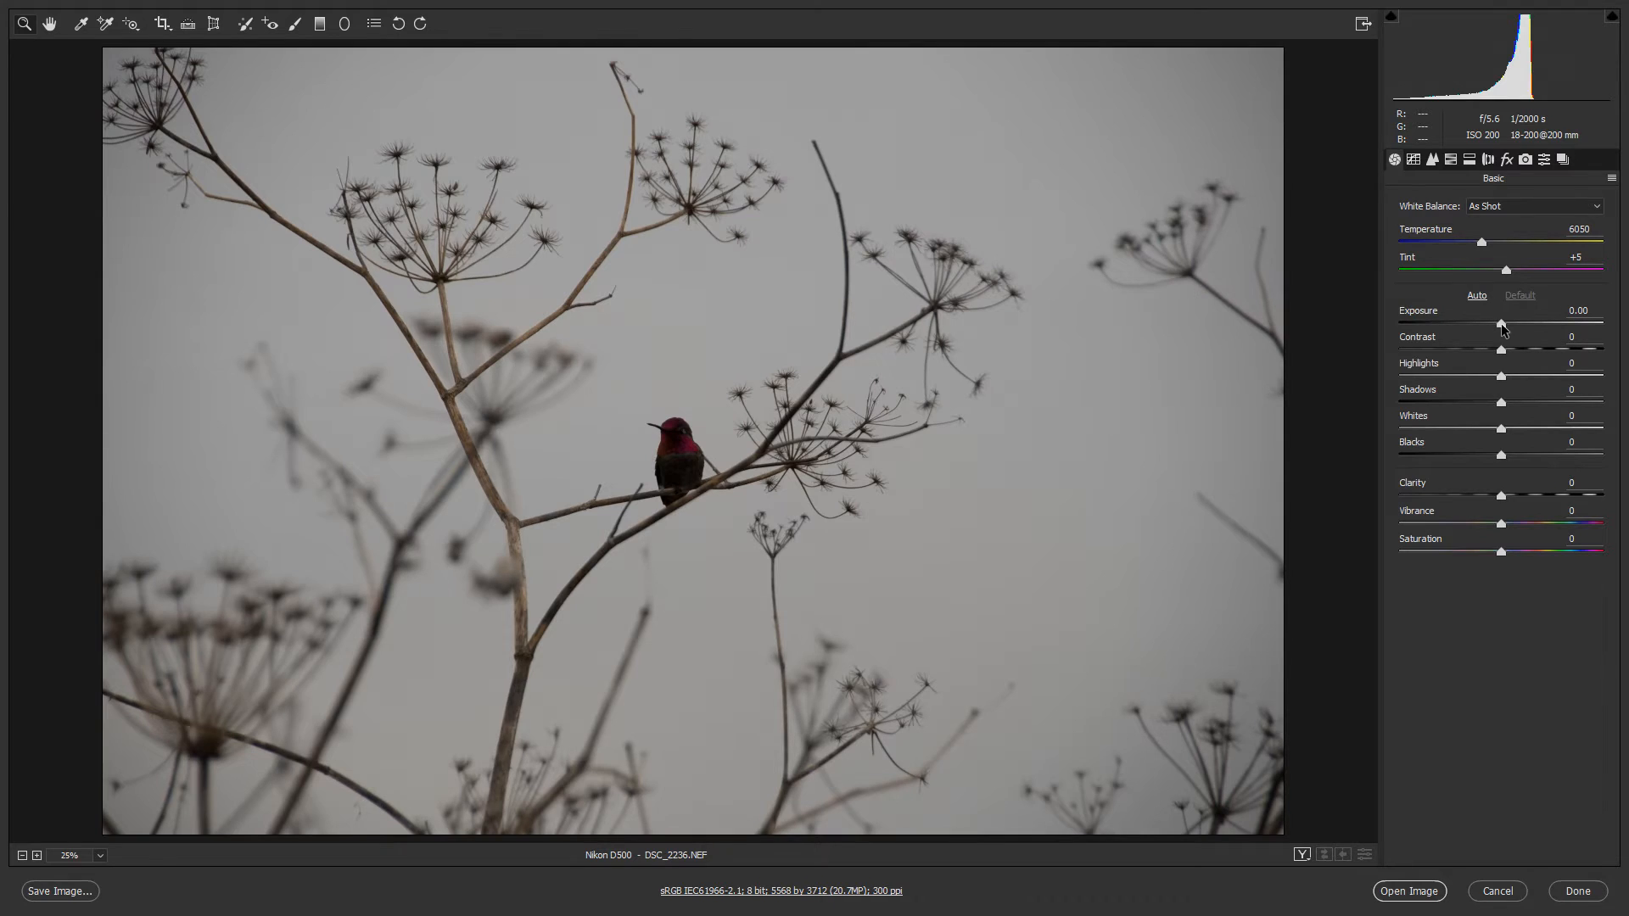
{"action": "left_click_drag", "start_coordinate": [1502, 326], "coordinate": [1544, 324]}
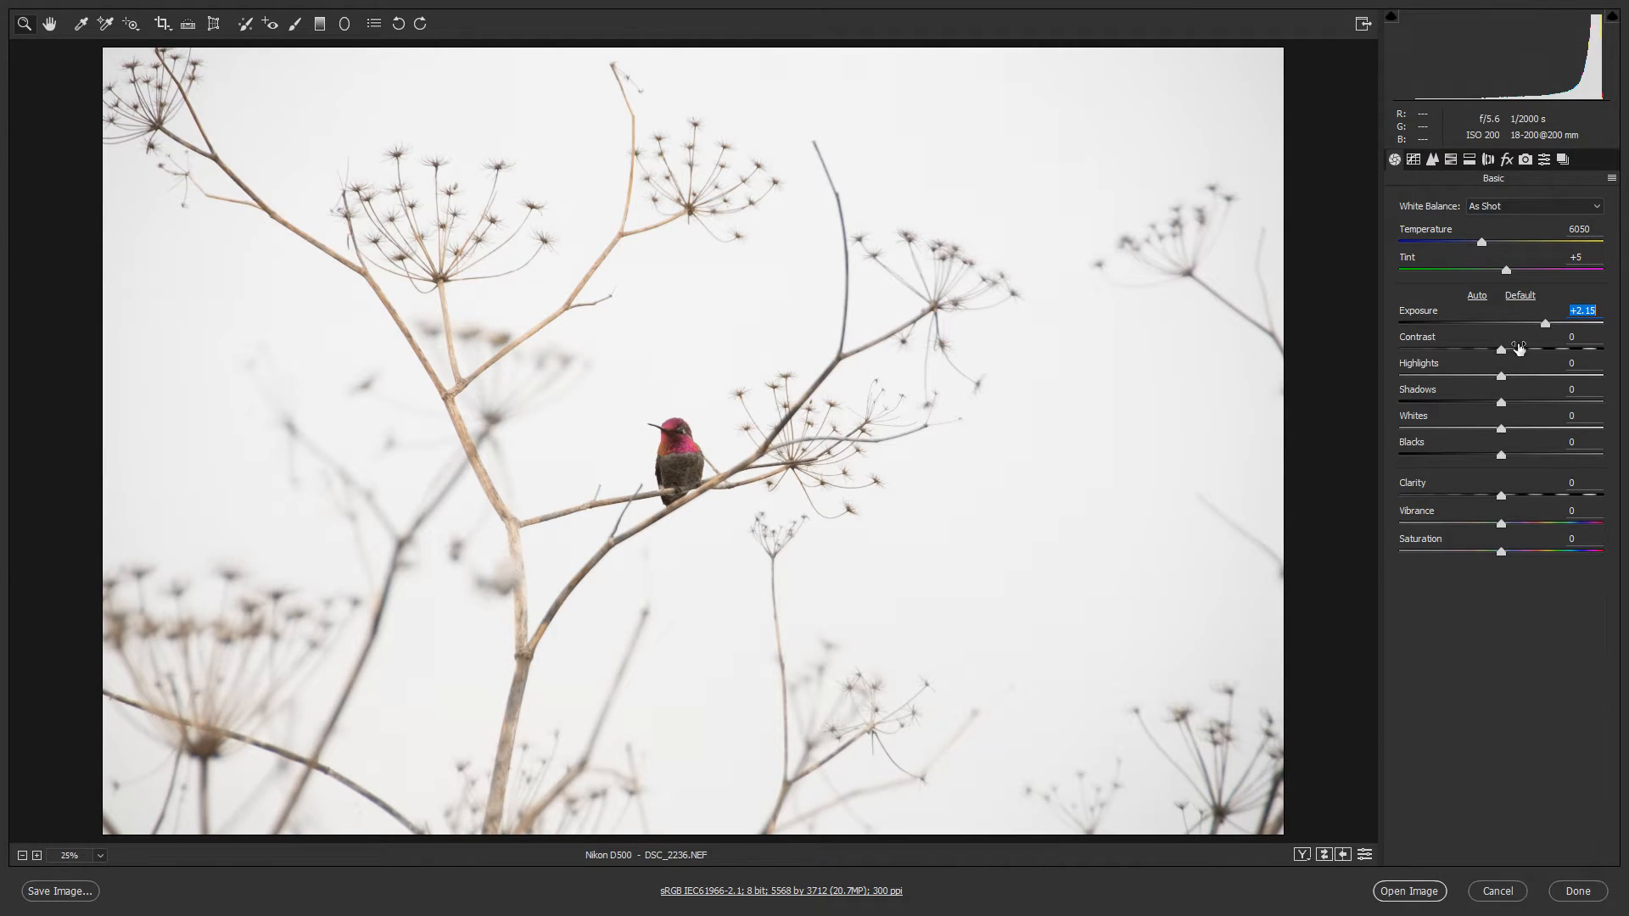
{"action": "mouse_move", "coordinate": [1544, 324]}
{"action": "left_mouse_down"}
{"action": "mouse_move", "coordinate": [1563, 324]}
{"action": "mouse_move", "coordinate": [1529, 325]}
{"action": "left_mouse_up"}
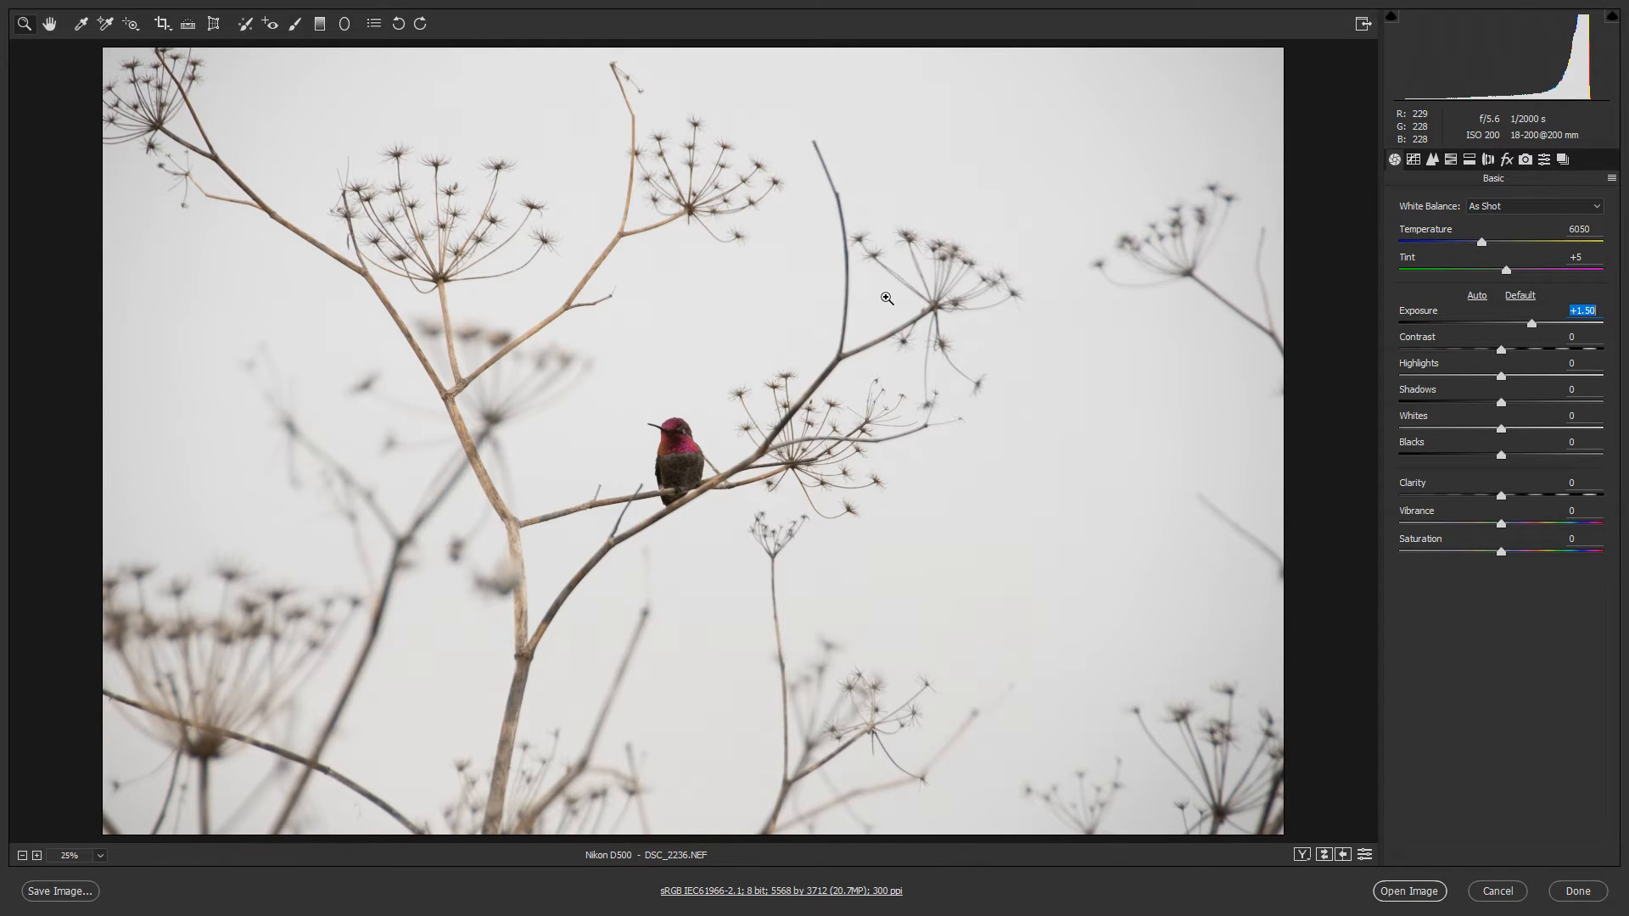
Deepen the darkest tones of the hummingbird photo by setting Blacks to -28
{"action": "key", "text": "ctrl+plus"}
{"action": "key", "text": "ctrl+plus"}
{"action": "key", "text": "ctrl+plus"}
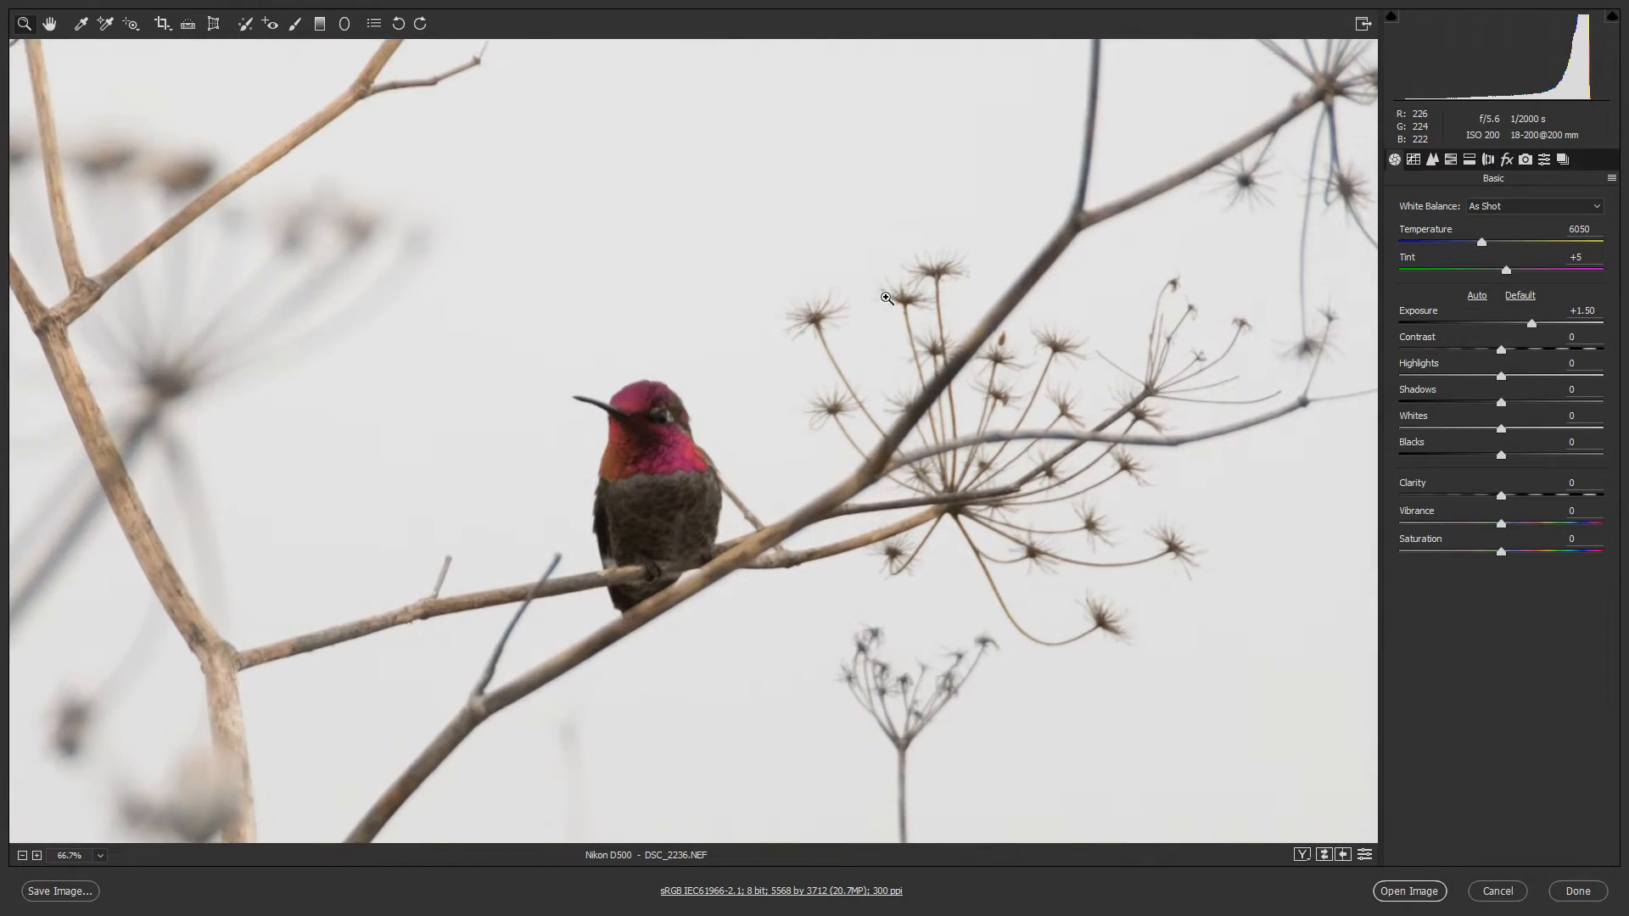
{"action": "key", "text": "ctrl+plus"}
{"action": "key", "text": "ctrl+plus"}
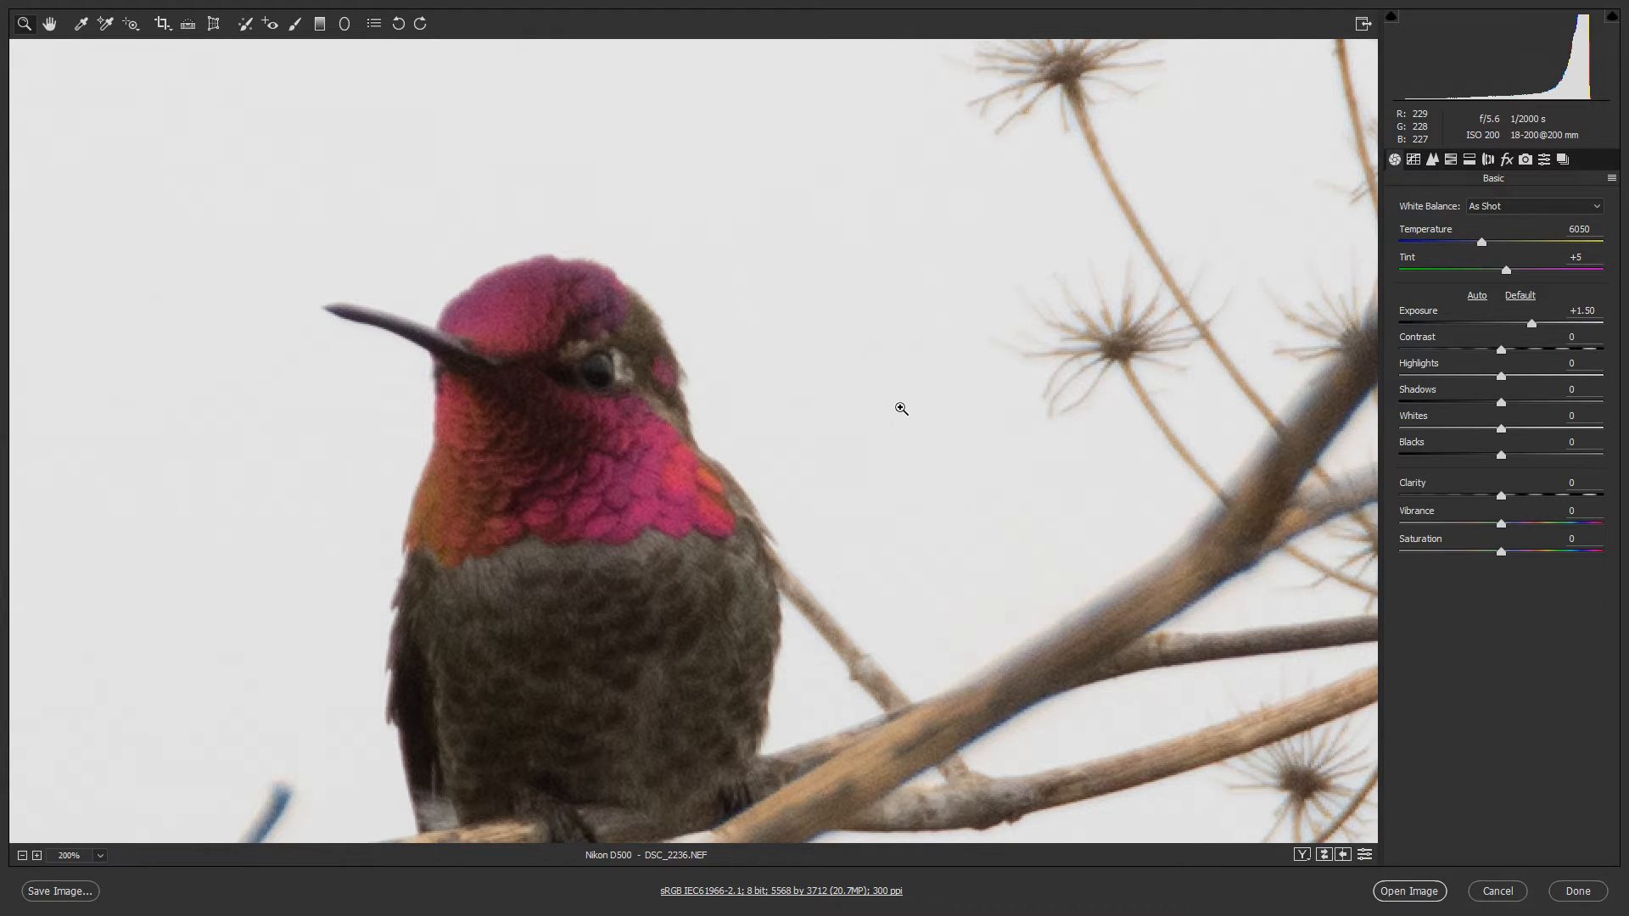
{"action": "key", "text": "ctrl+minus"}
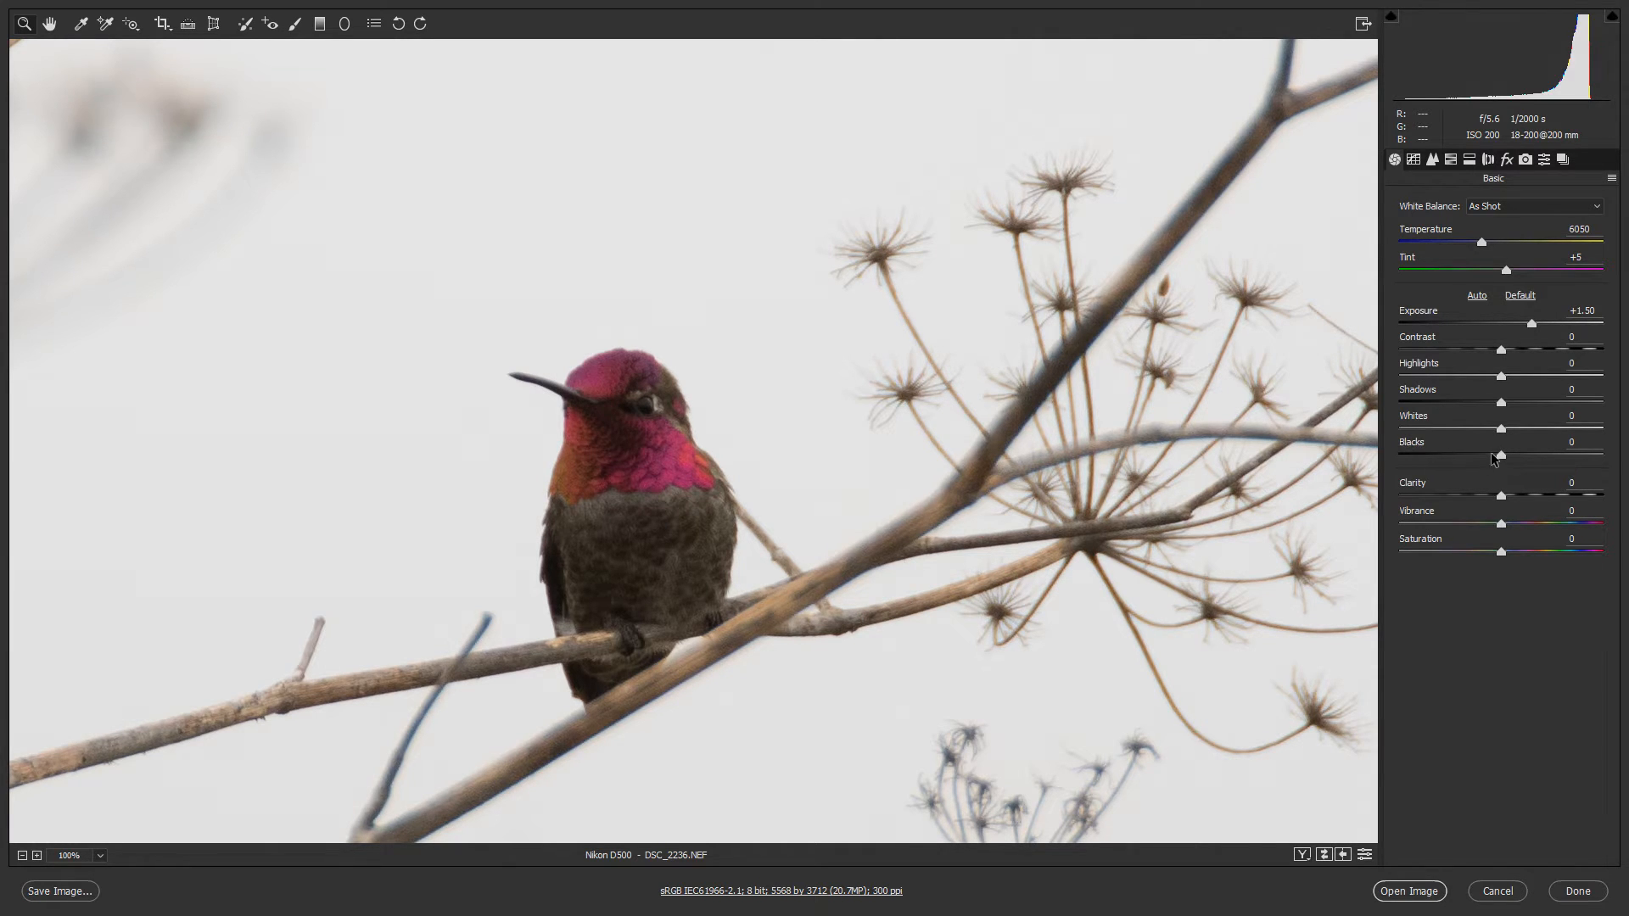
{"action": "left_click_drag", "start_coordinate": [1504, 456], "coordinate": [1474, 458]}
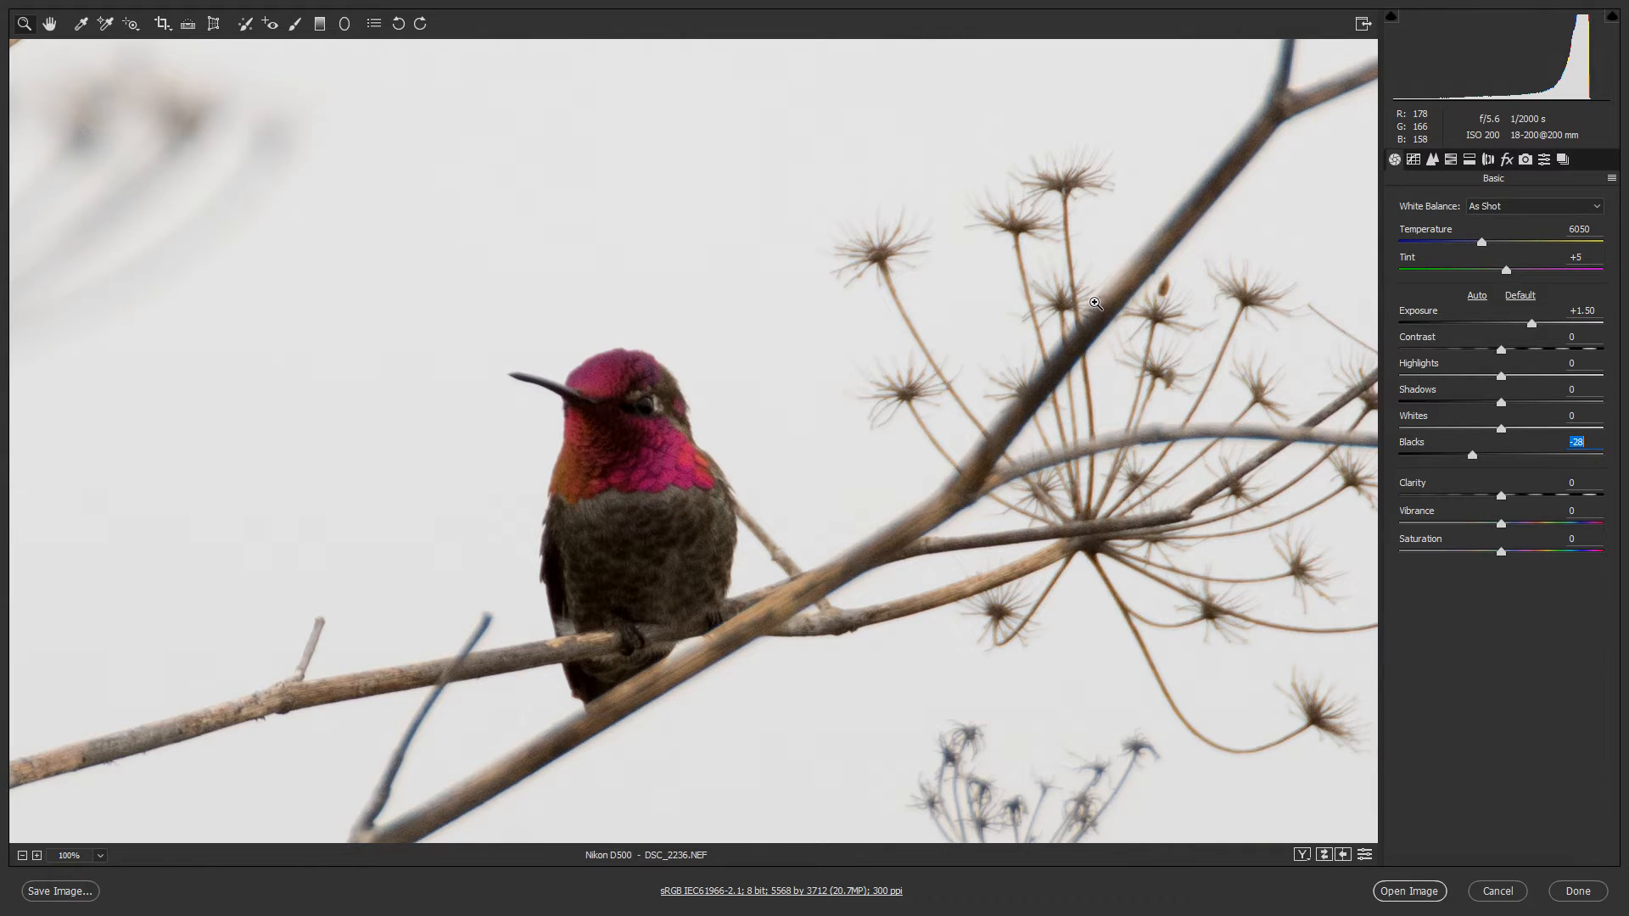
Boost the photo's muted colors by setting Vibrance to +31
{"action": "key", "text": "ctrl+minus"}
{"action": "key", "text": "ctrl+minus"}
{"action": "key", "text": "ctrl+minus"}
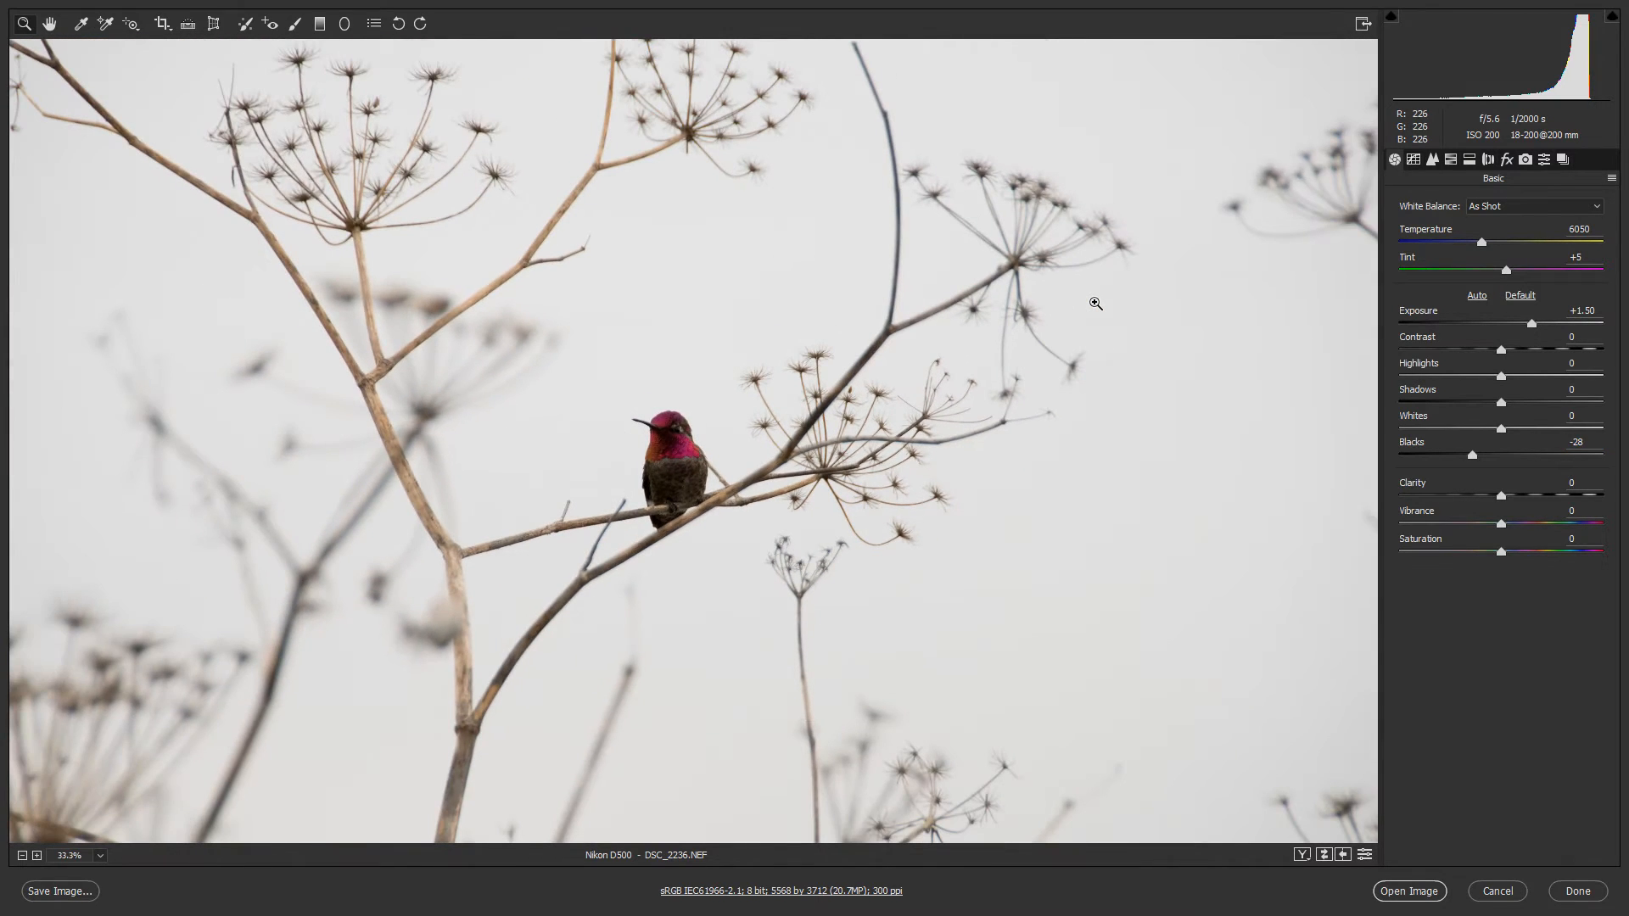
{"action": "key", "text": "ctrl+plus"}
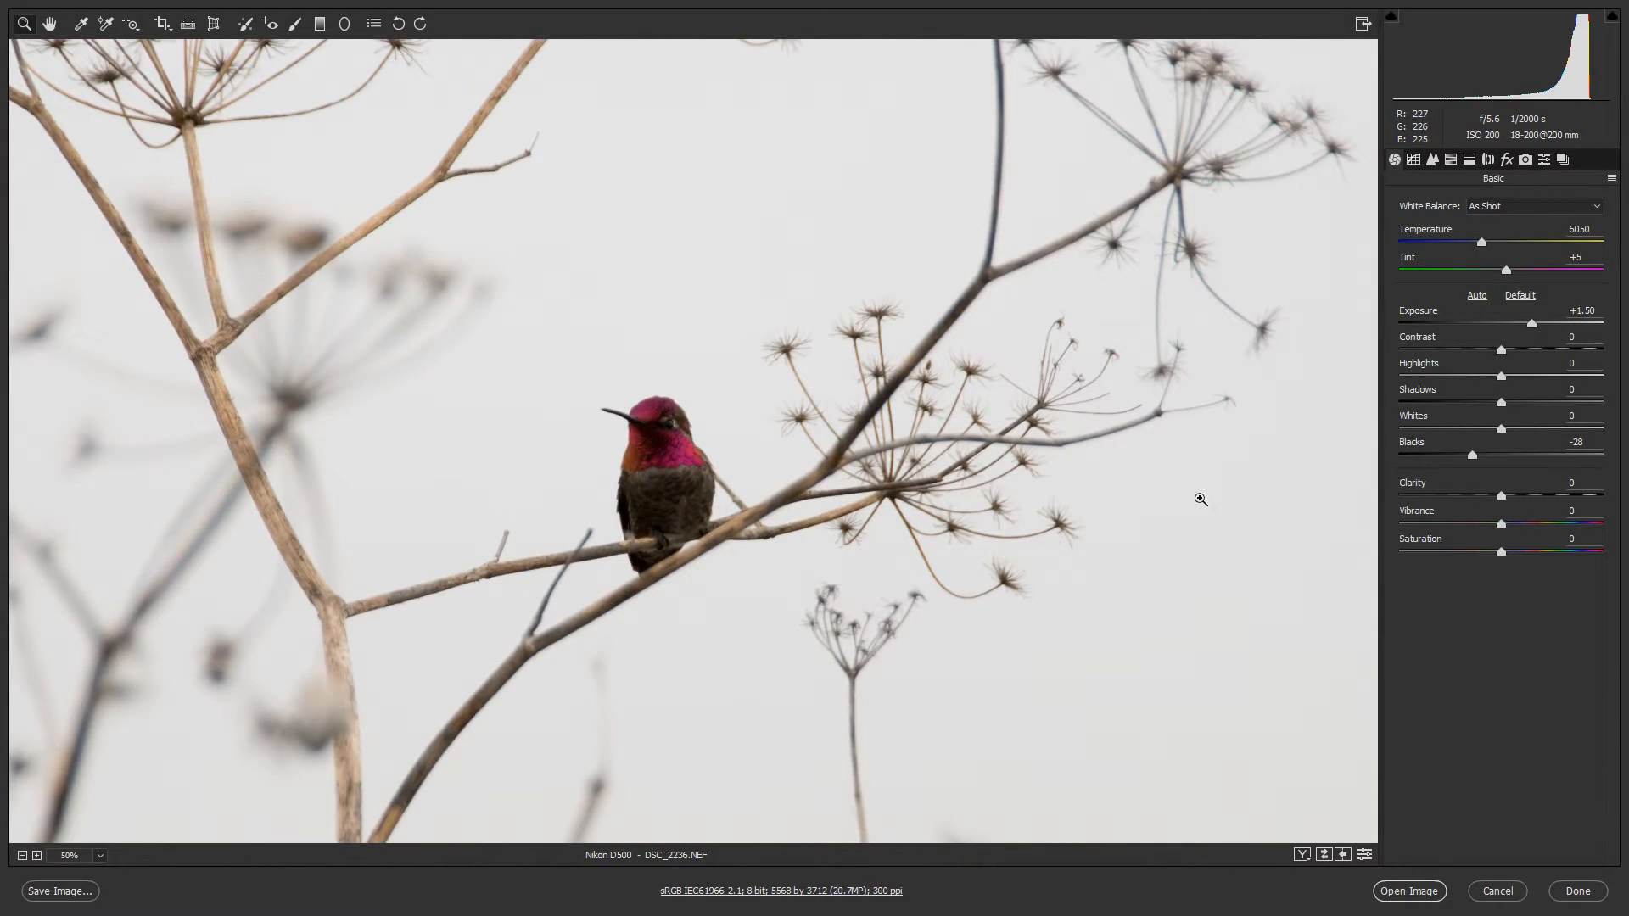
{"action": "left_click_drag", "start_coordinate": [1499, 522], "coordinate": [1524, 522]}
Lighten the dark areas of the bird by setting Shadows to +51
{"action": "key", "text": "ctrl+minus"}
{"action": "key", "text": "ctrl+minus"}
{"action": "key", "text": "ctrl+minus"}
{"action": "key", "text": "ctrl+minus"}
{"action": "key", "text": "ctrl+plus"}
{"action": "key", "text": "ctrl+plus"}
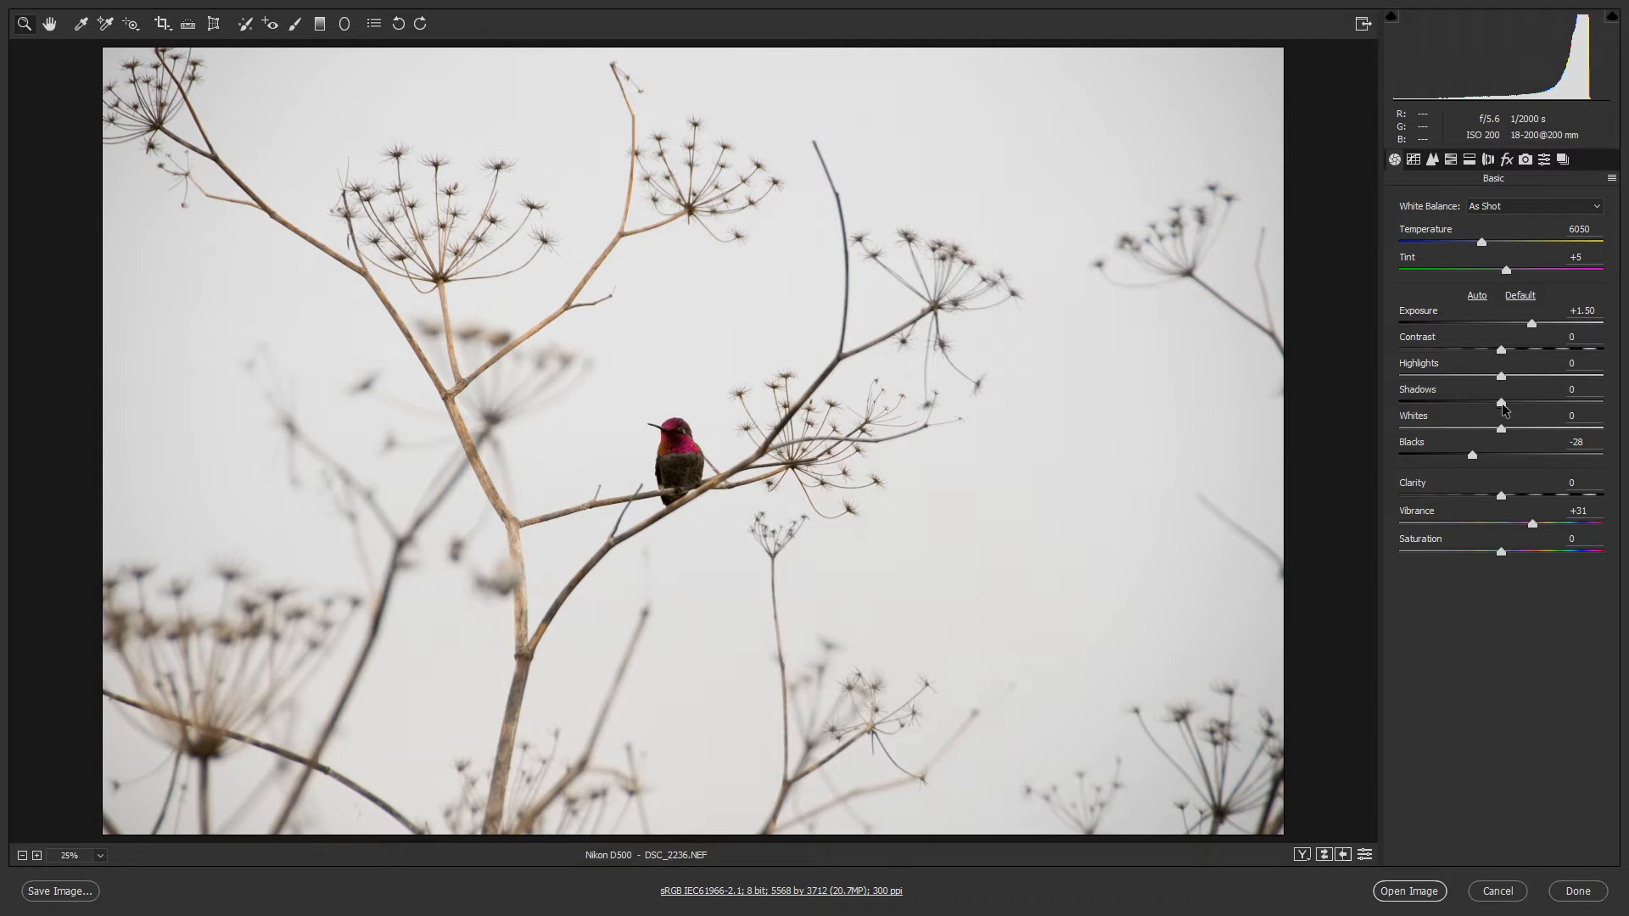
{"action": "left_click_drag", "start_coordinate": [1502, 409], "coordinate": [1517, 410]}
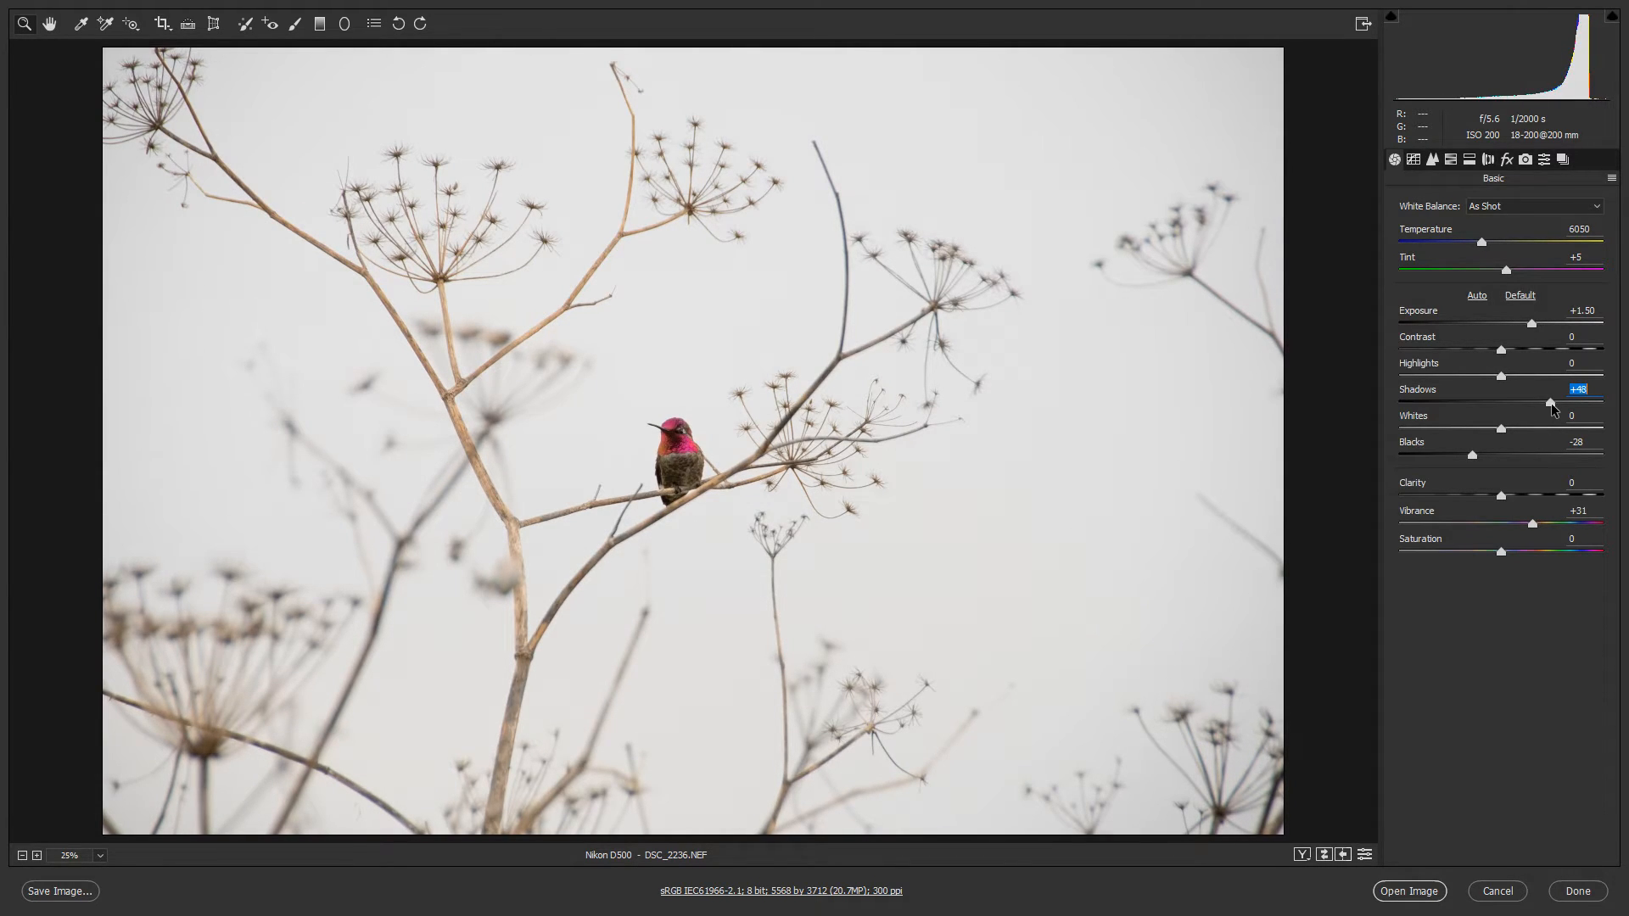
{"action": "left_click_drag", "start_coordinate": [1551, 404], "coordinate": [1555, 403]}
Brighten the pale sky background by setting Highlights to +33 and Whites to +80
{"action": "left_click", "coordinate": [696, 459]}
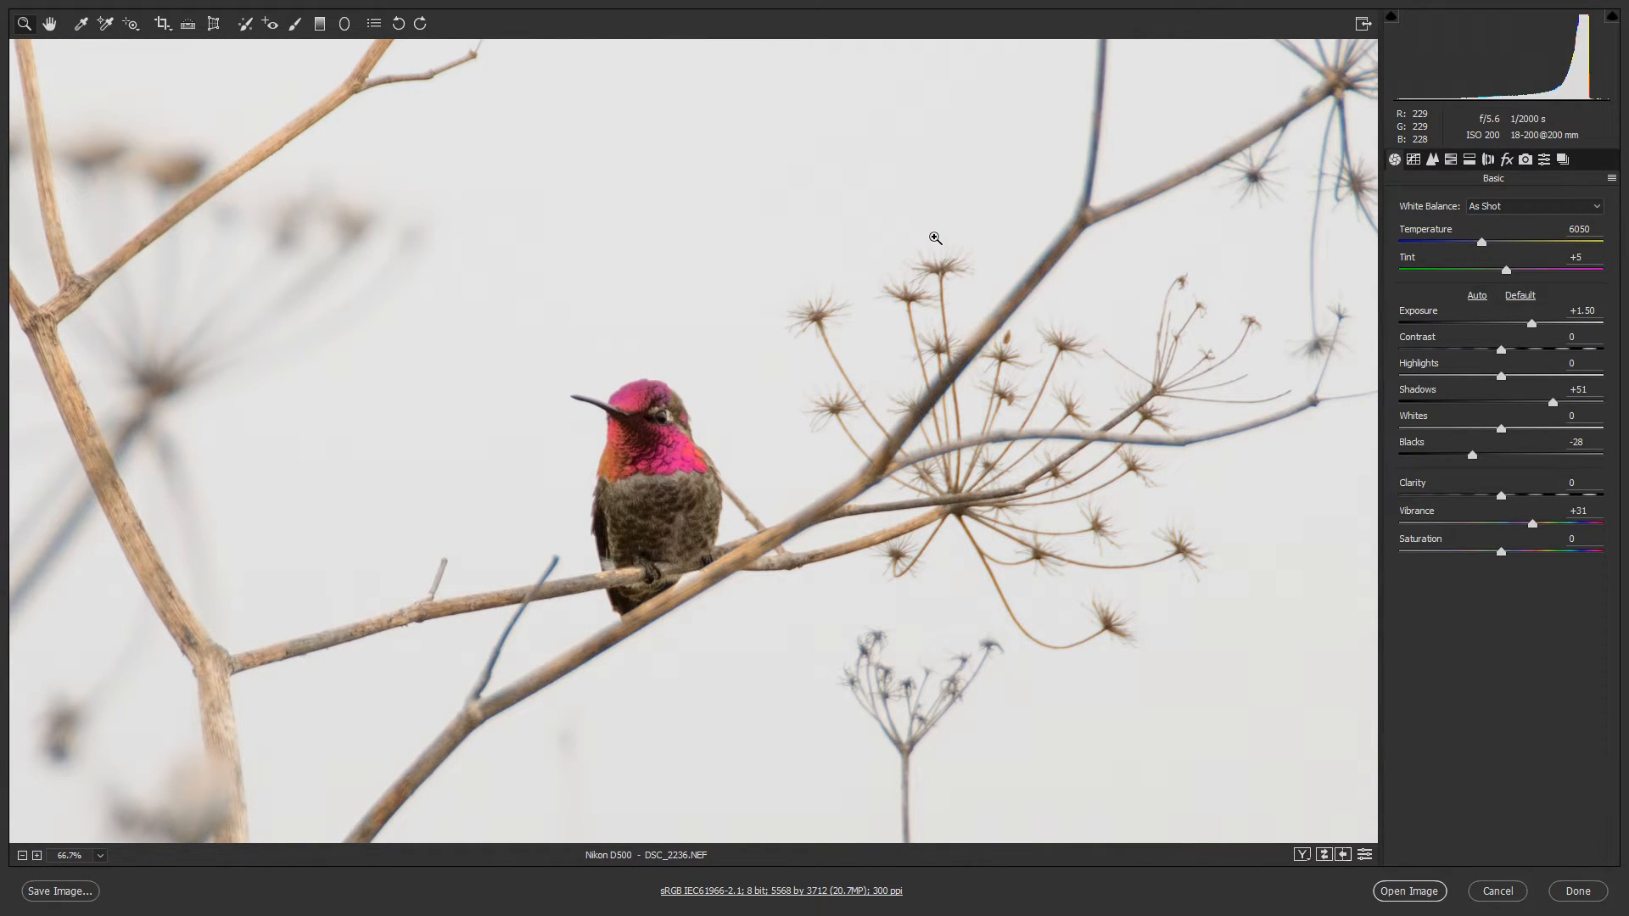
{"action": "key", "text": "ctrl+minus"}
{"action": "key", "text": "ctrl+minus"}
{"action": "key", "text": "ctrl+minus"}
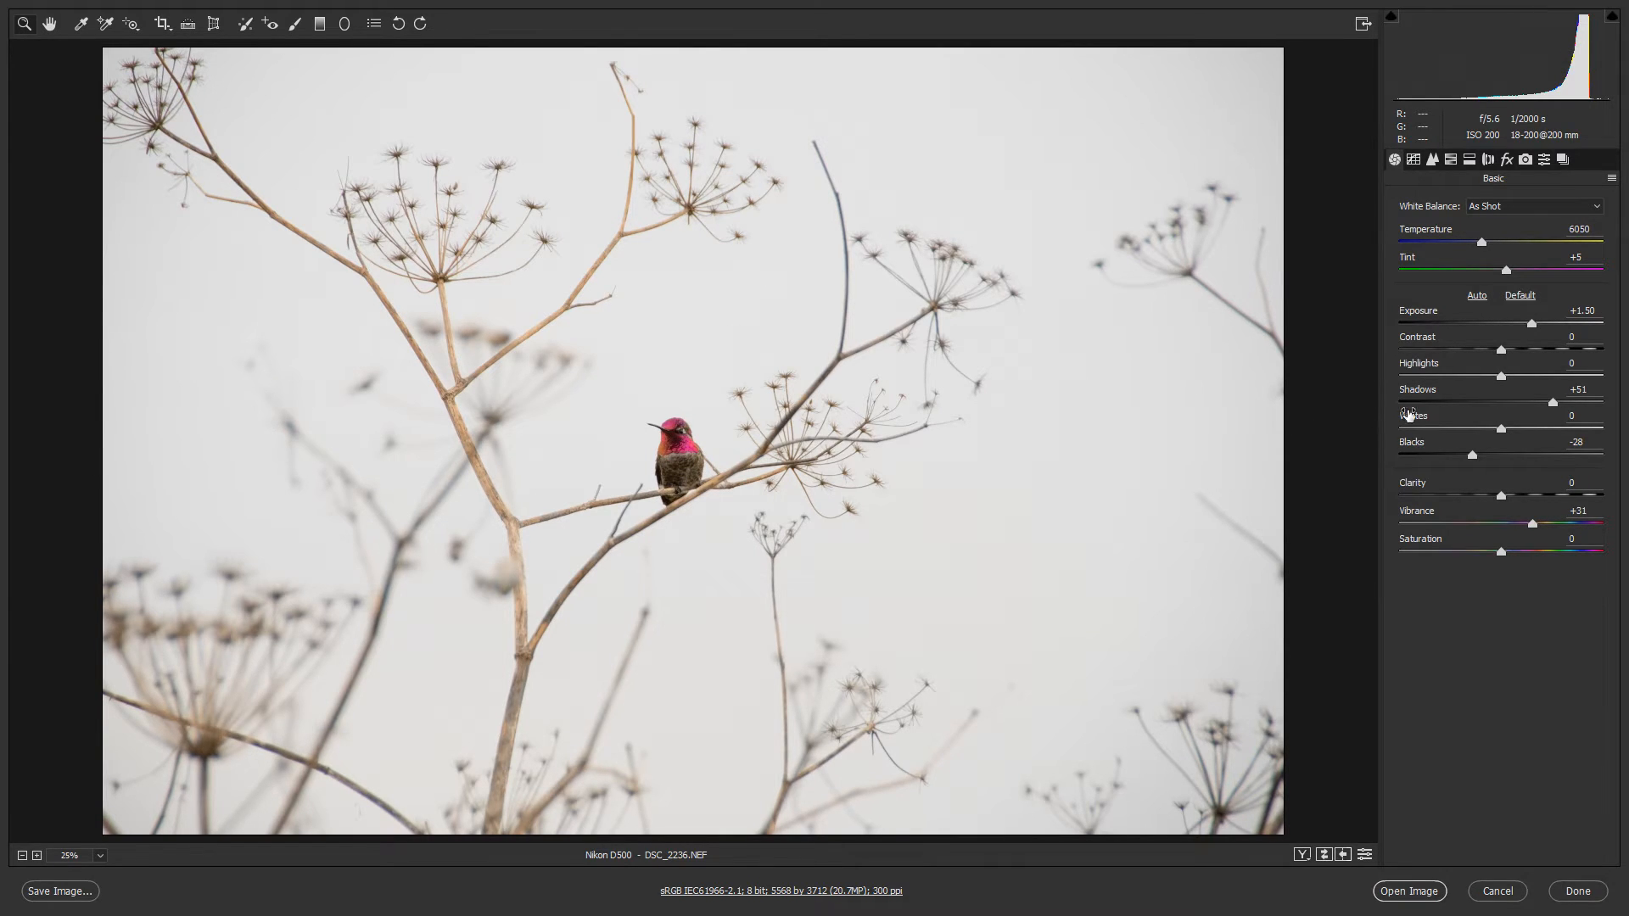
{"action": "left_click_drag", "start_coordinate": [1502, 382], "coordinate": [1537, 383]}
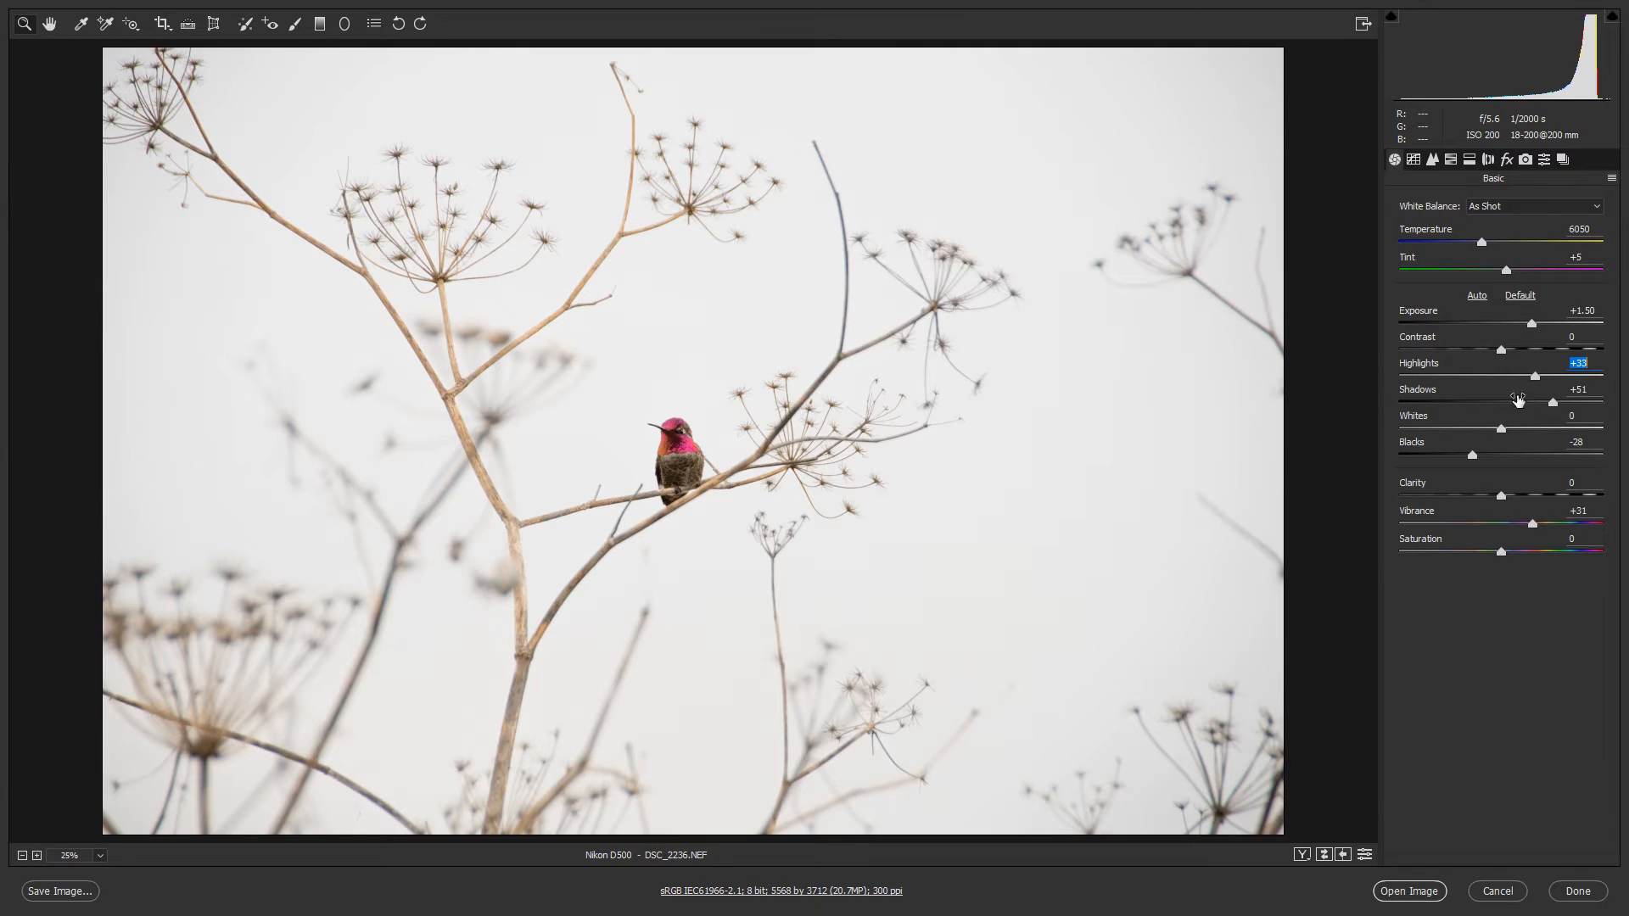
{"action": "left_click_drag", "start_coordinate": [1501, 428], "coordinate": [1582, 432]}
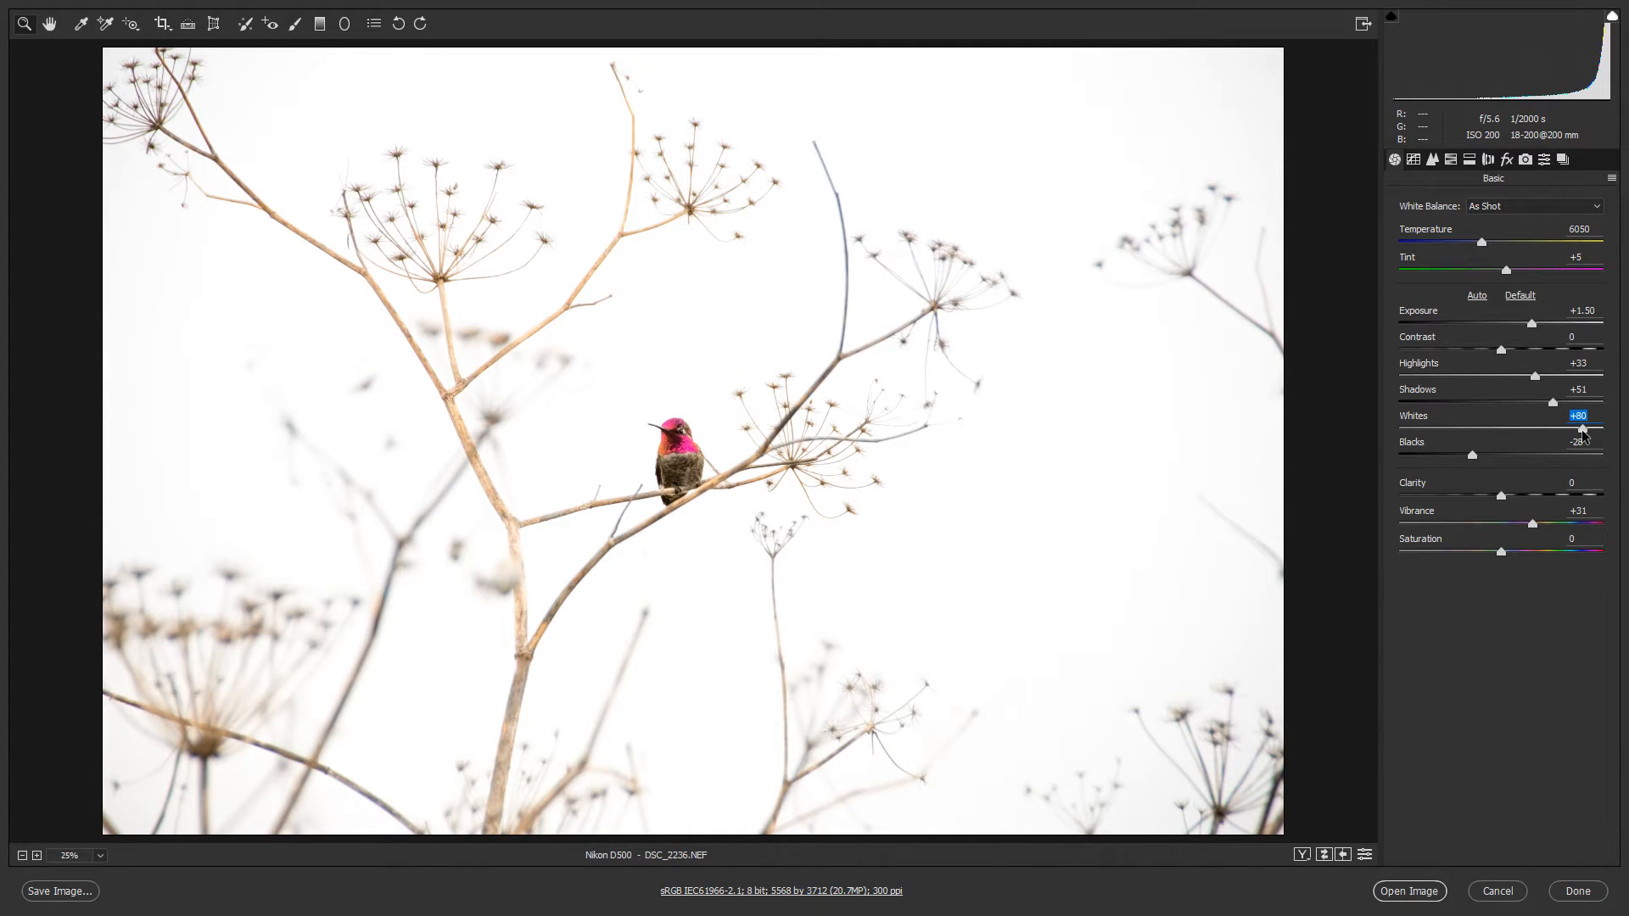
Sharpen the bird's feather detail by setting the sharpening Amount to 56, judging it at 100% magnification
{"action": "key", "text": "ctrl+alt+0"}
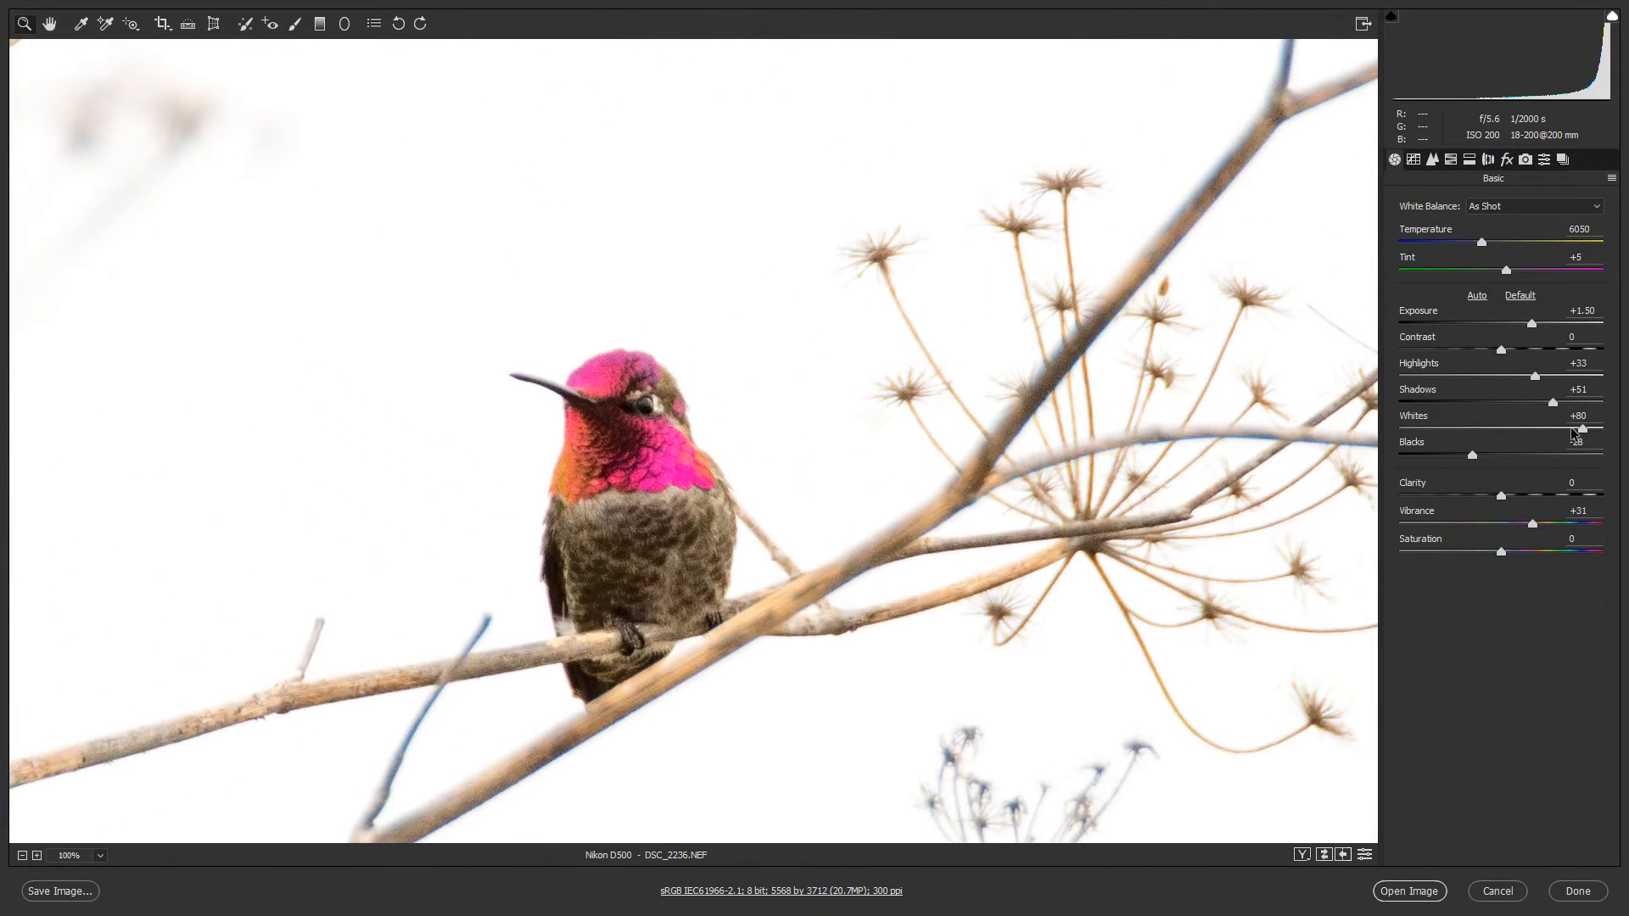
{"action": "key", "text": "ctrl+plus"}
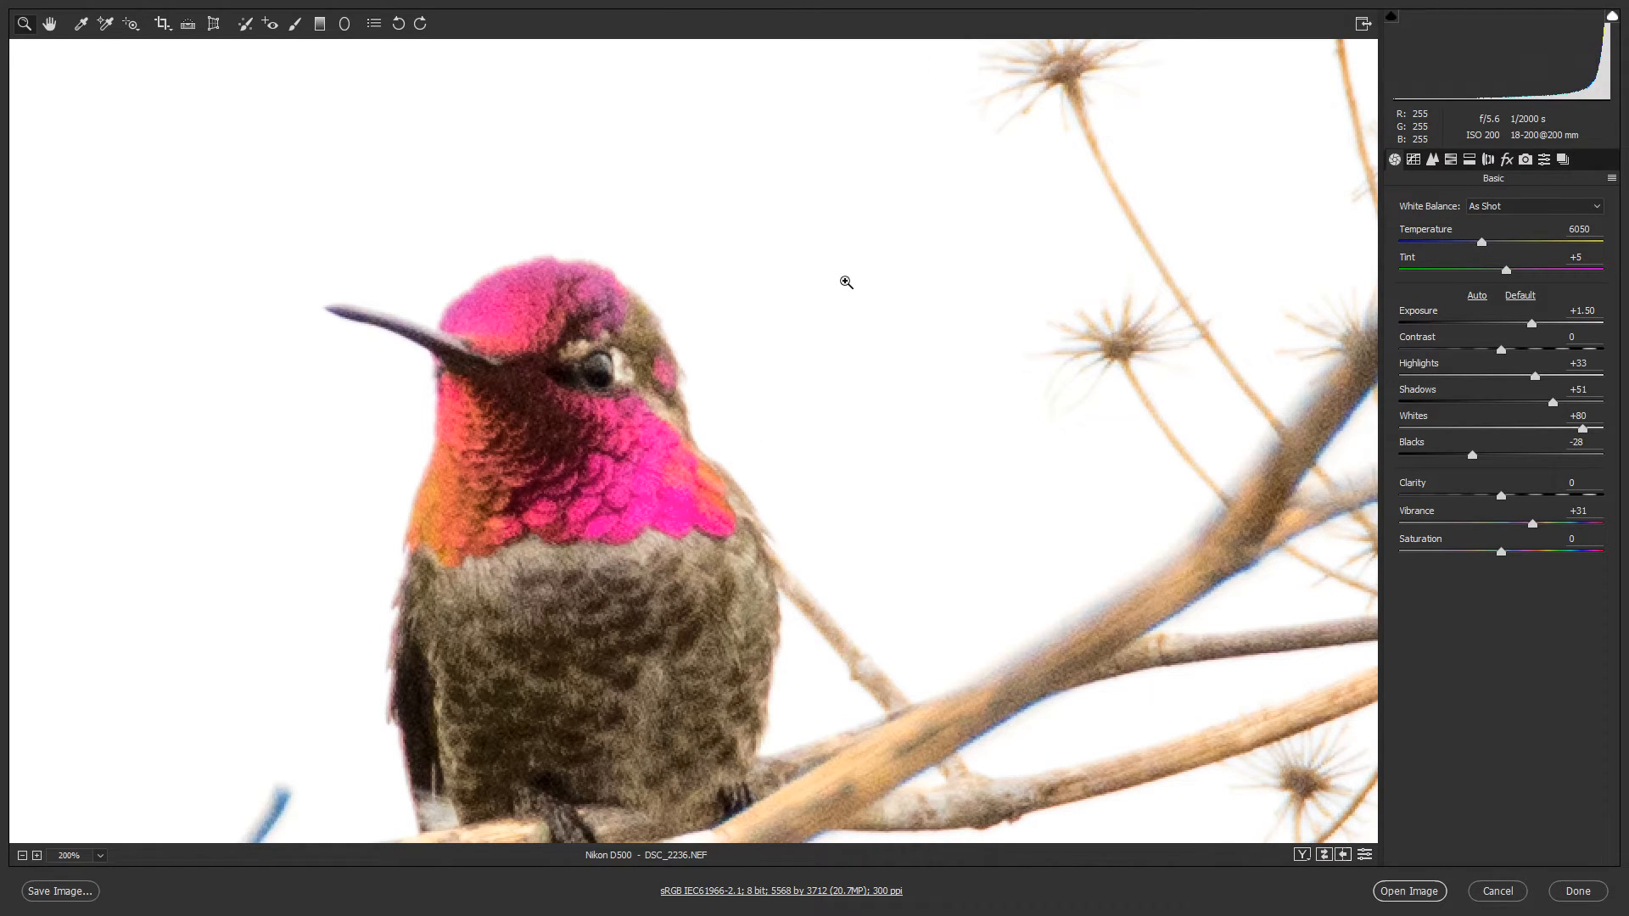
{"action": "key", "text": "ctrl+minus"}
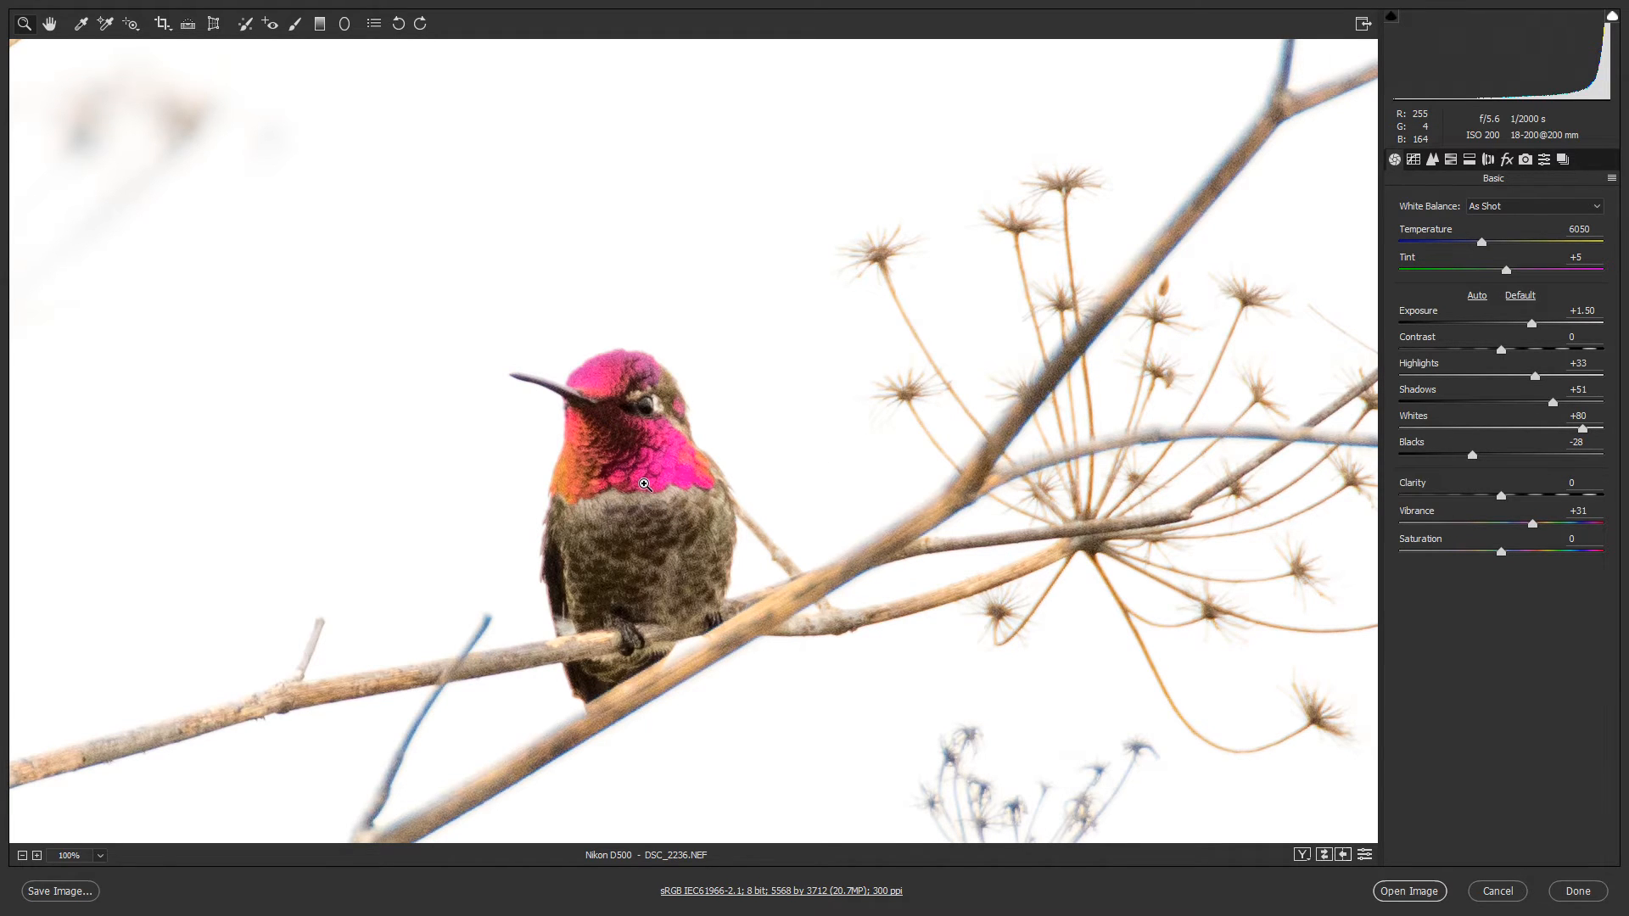
{"action": "left_click", "coordinate": [645, 485]}
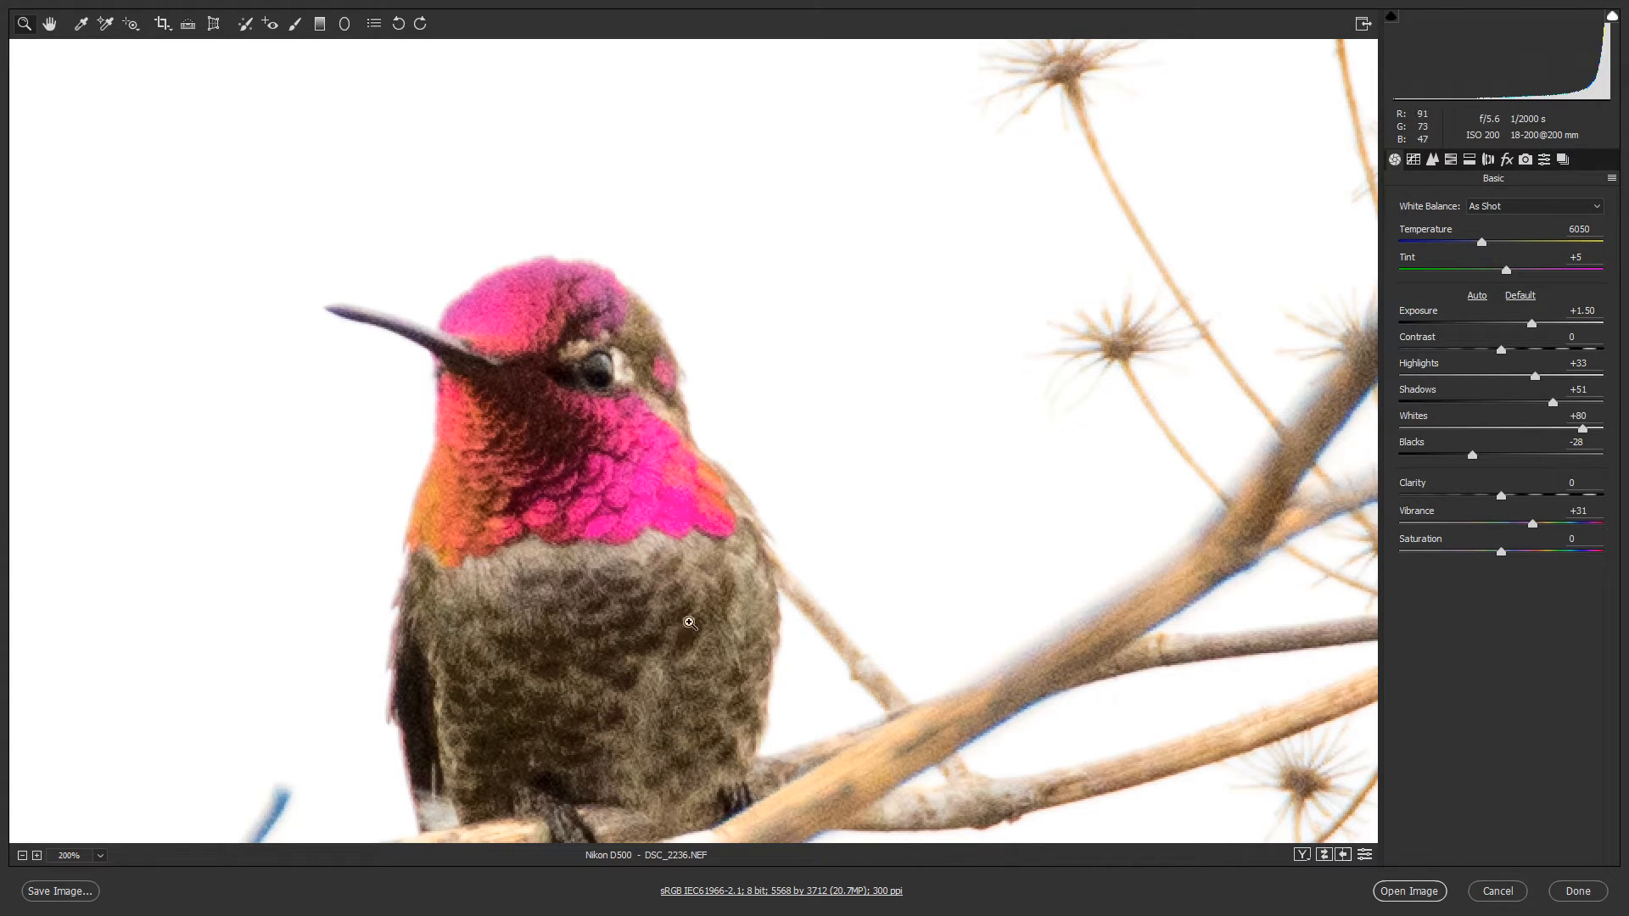
{"action": "left_click", "coordinate": [1432, 160]}
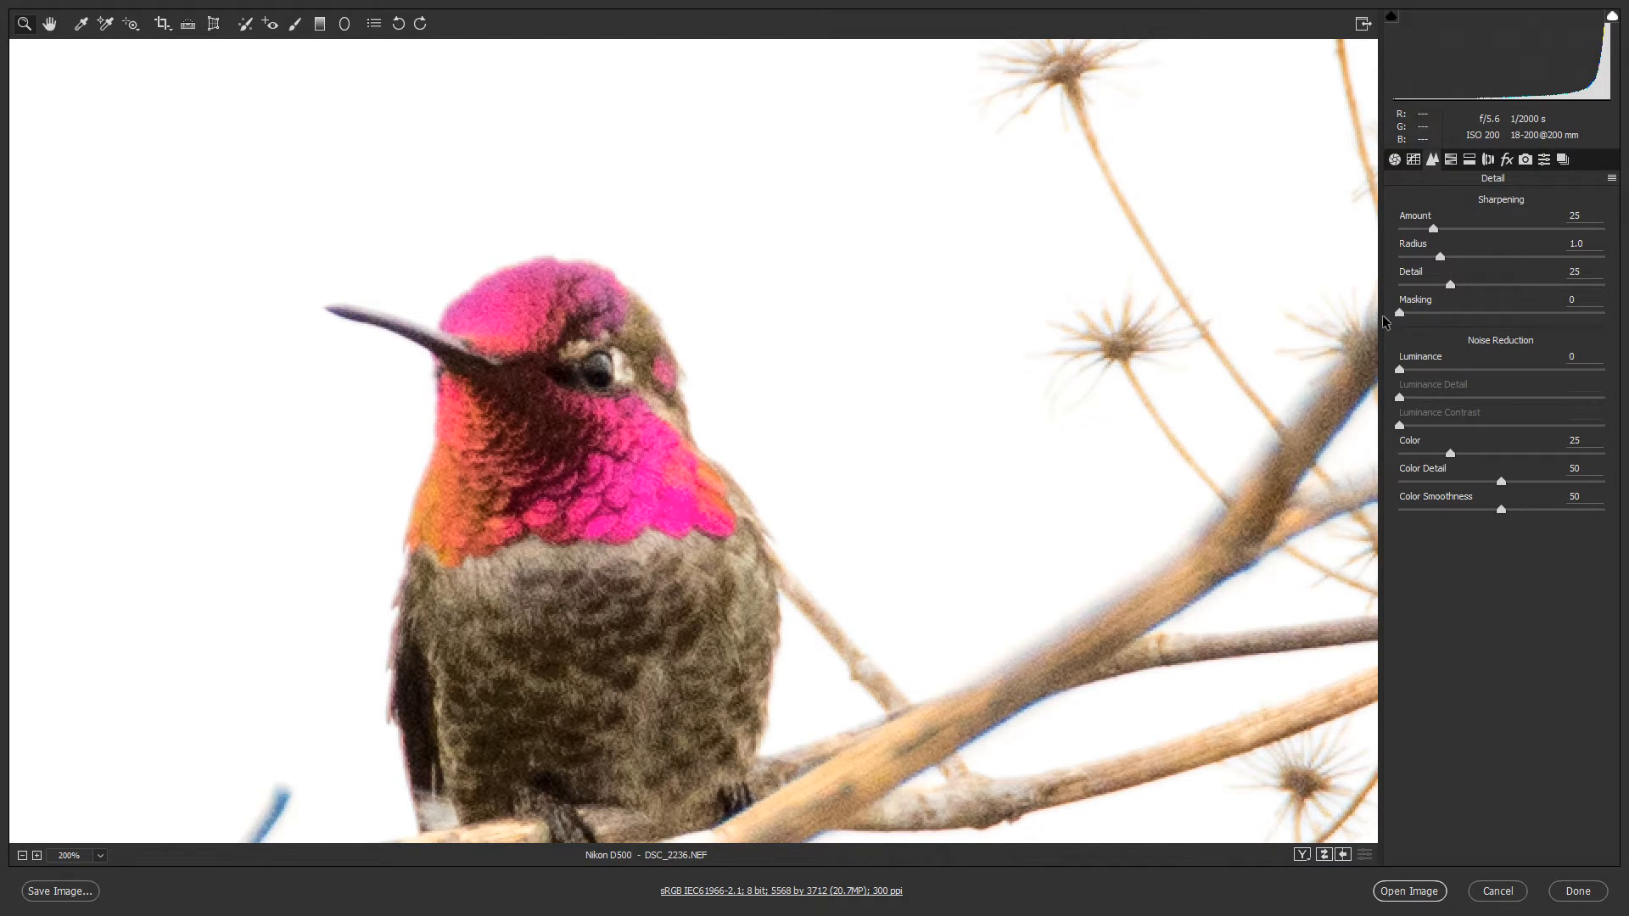
{"action": "key", "text": "ctrl+0"}
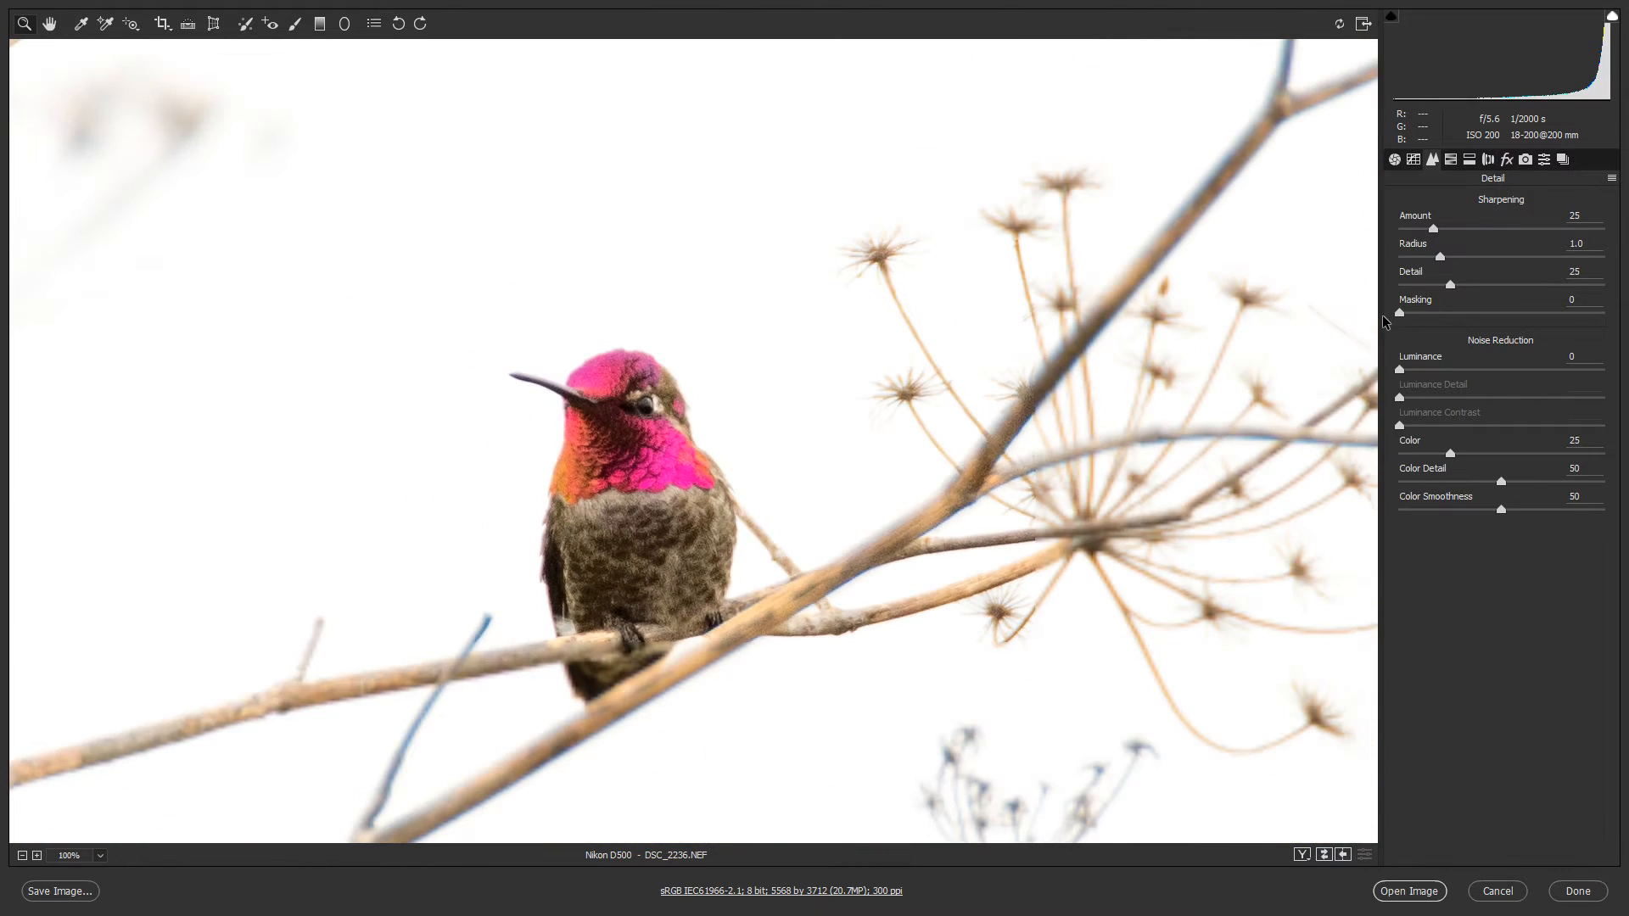
{"action": "key", "text": "ctrl+alt+0"}
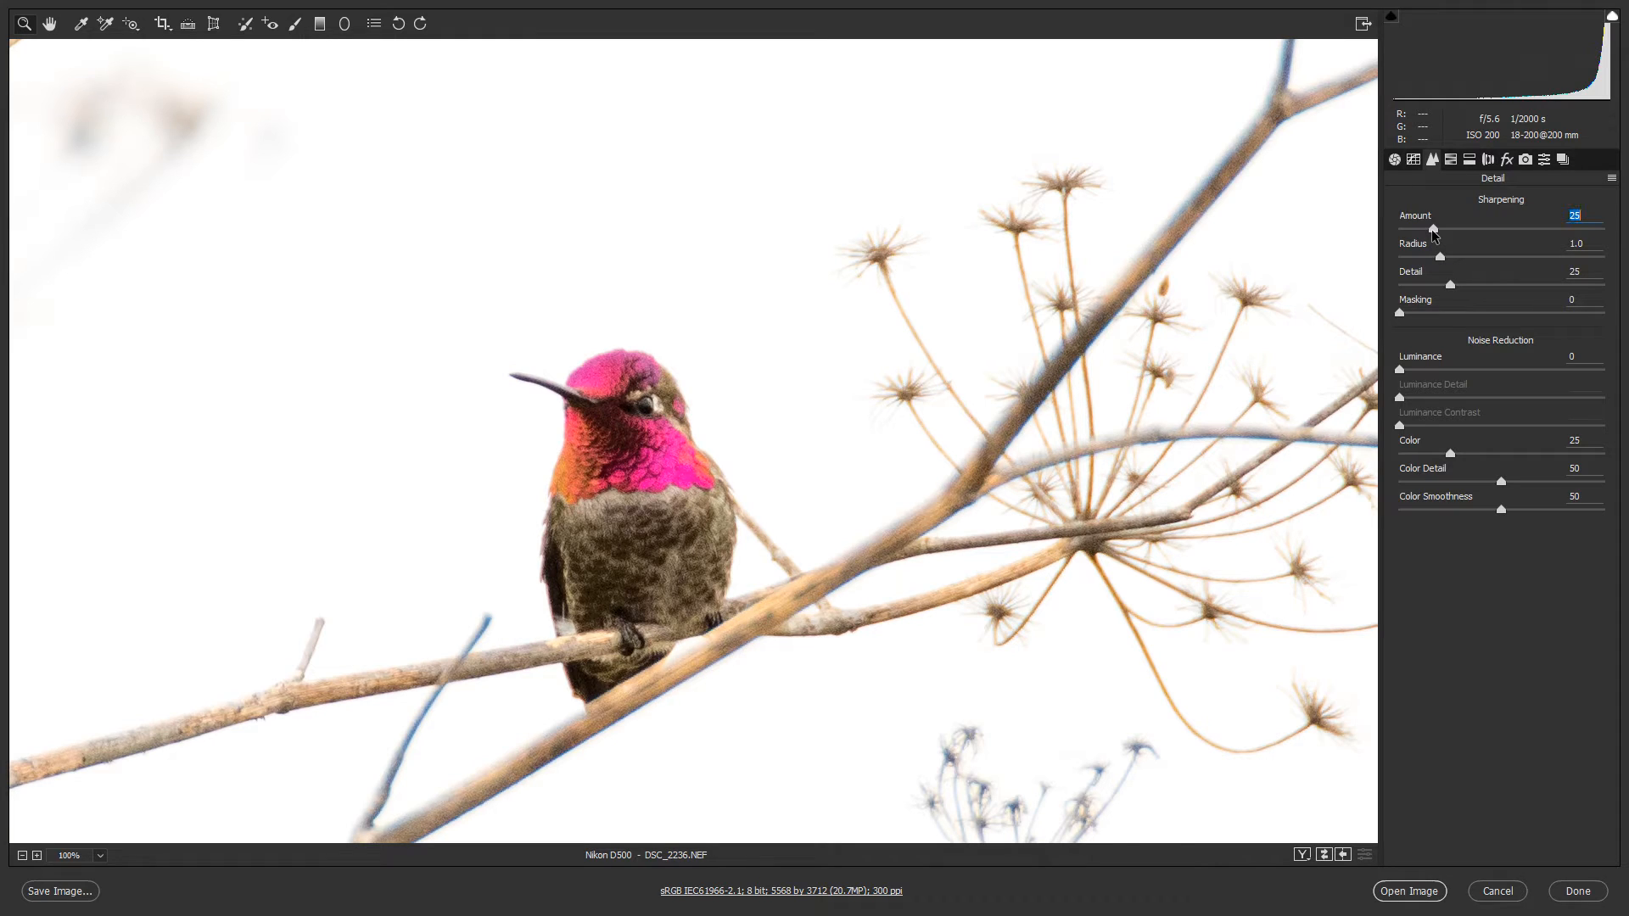
{"action": "left_click_drag", "start_coordinate": [1434, 235], "coordinate": [1472, 245]}
{"action": "left_click_drag", "start_coordinate": [1477, 238], "coordinate": [1436, 237]}
{"action": "left_click_drag", "start_coordinate": [1434, 231], "coordinate": [1480, 244]}
{"action": "key", "text": "Down"}
{"action": "key", "text": "Down"}
Smooth the grain by setting Luminance noise reduction to 29, and check the result on the whole photo
{"action": "key", "text": "ctrl+plus"}
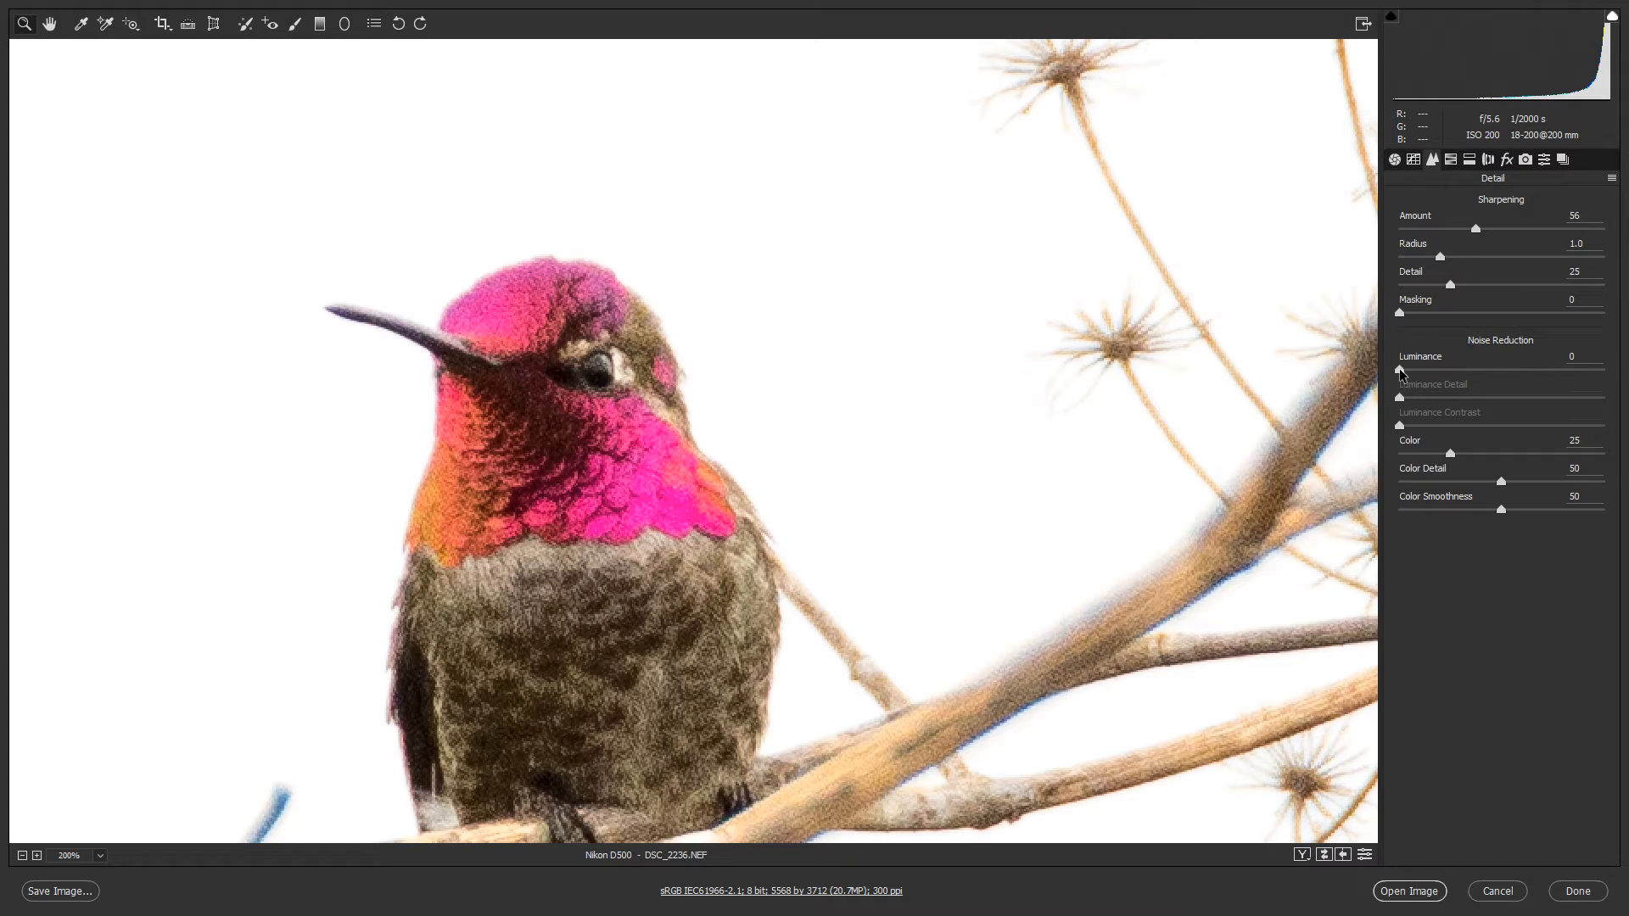
{"action": "left_click_drag", "start_coordinate": [1400, 371], "coordinate": [1460, 379]}
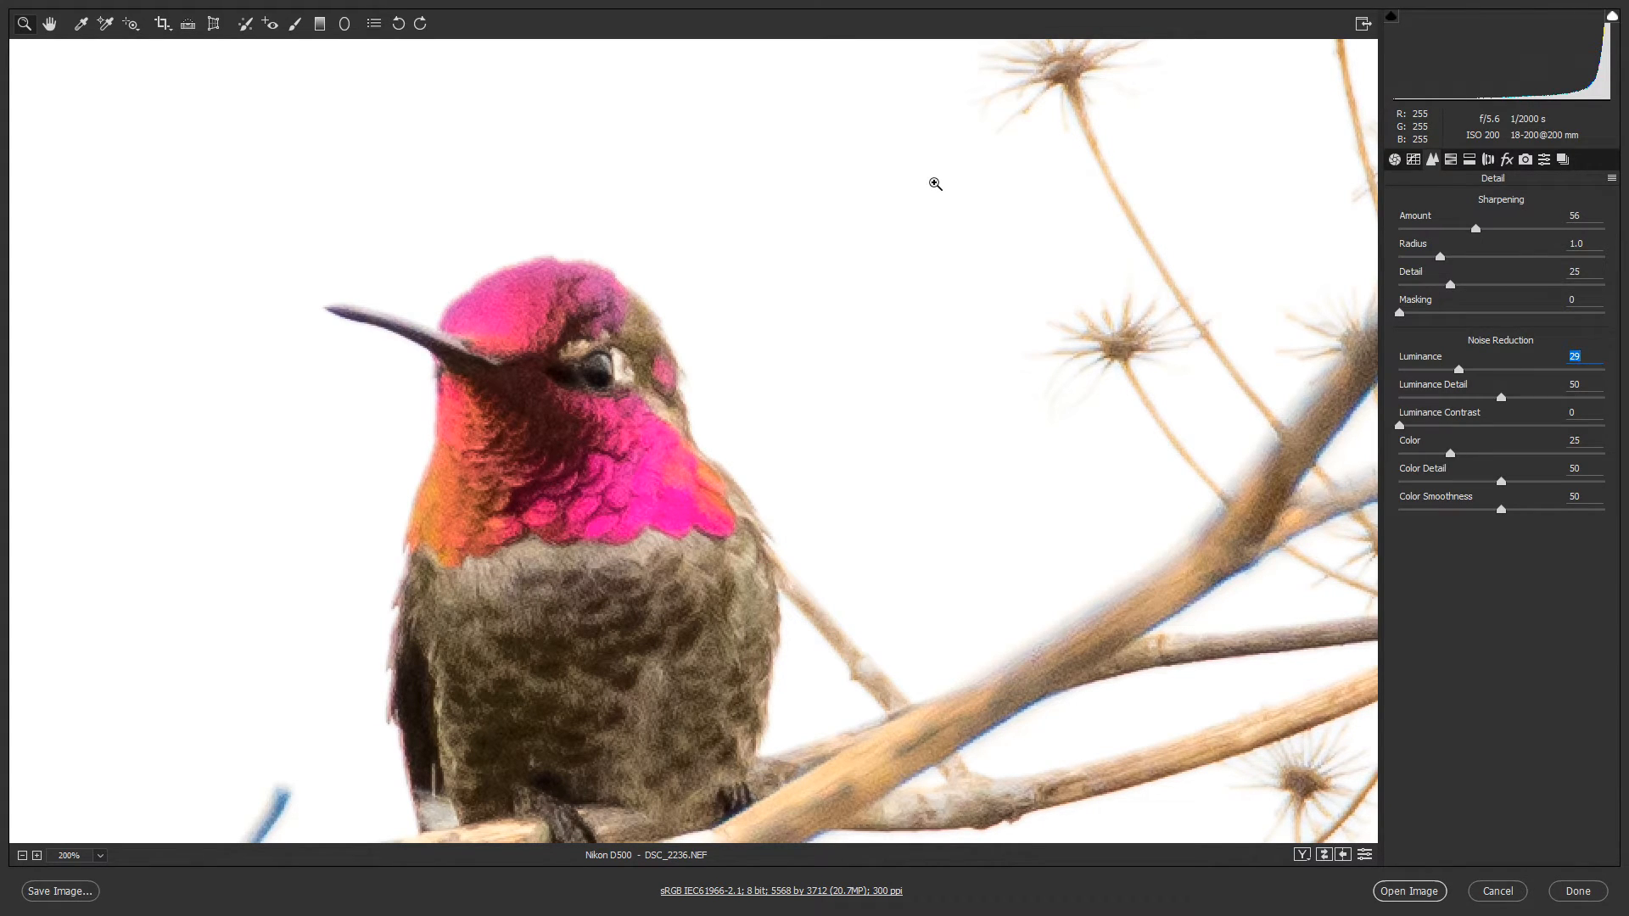
{"action": "key", "text": "ctrl+minus"}
{"action": "key", "text": "ctrl+minus"}
{"action": "key", "text": "ctrl+minus"}
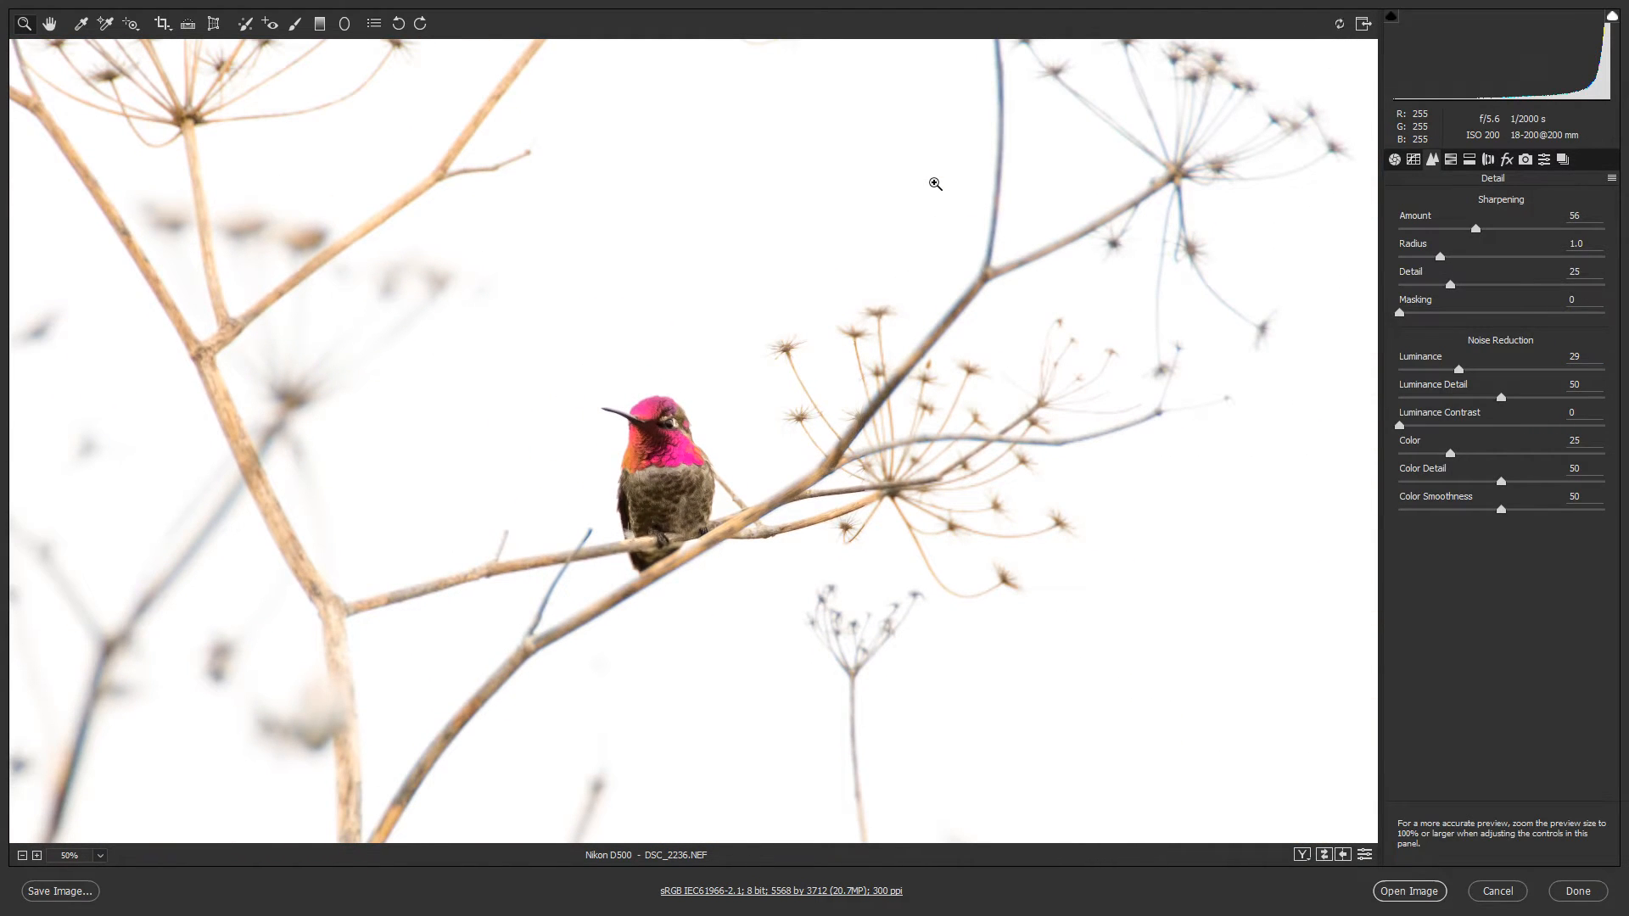
{"action": "key", "text": "ctrl+minus"}
{"action": "key", "text": "ctrl+minus"}
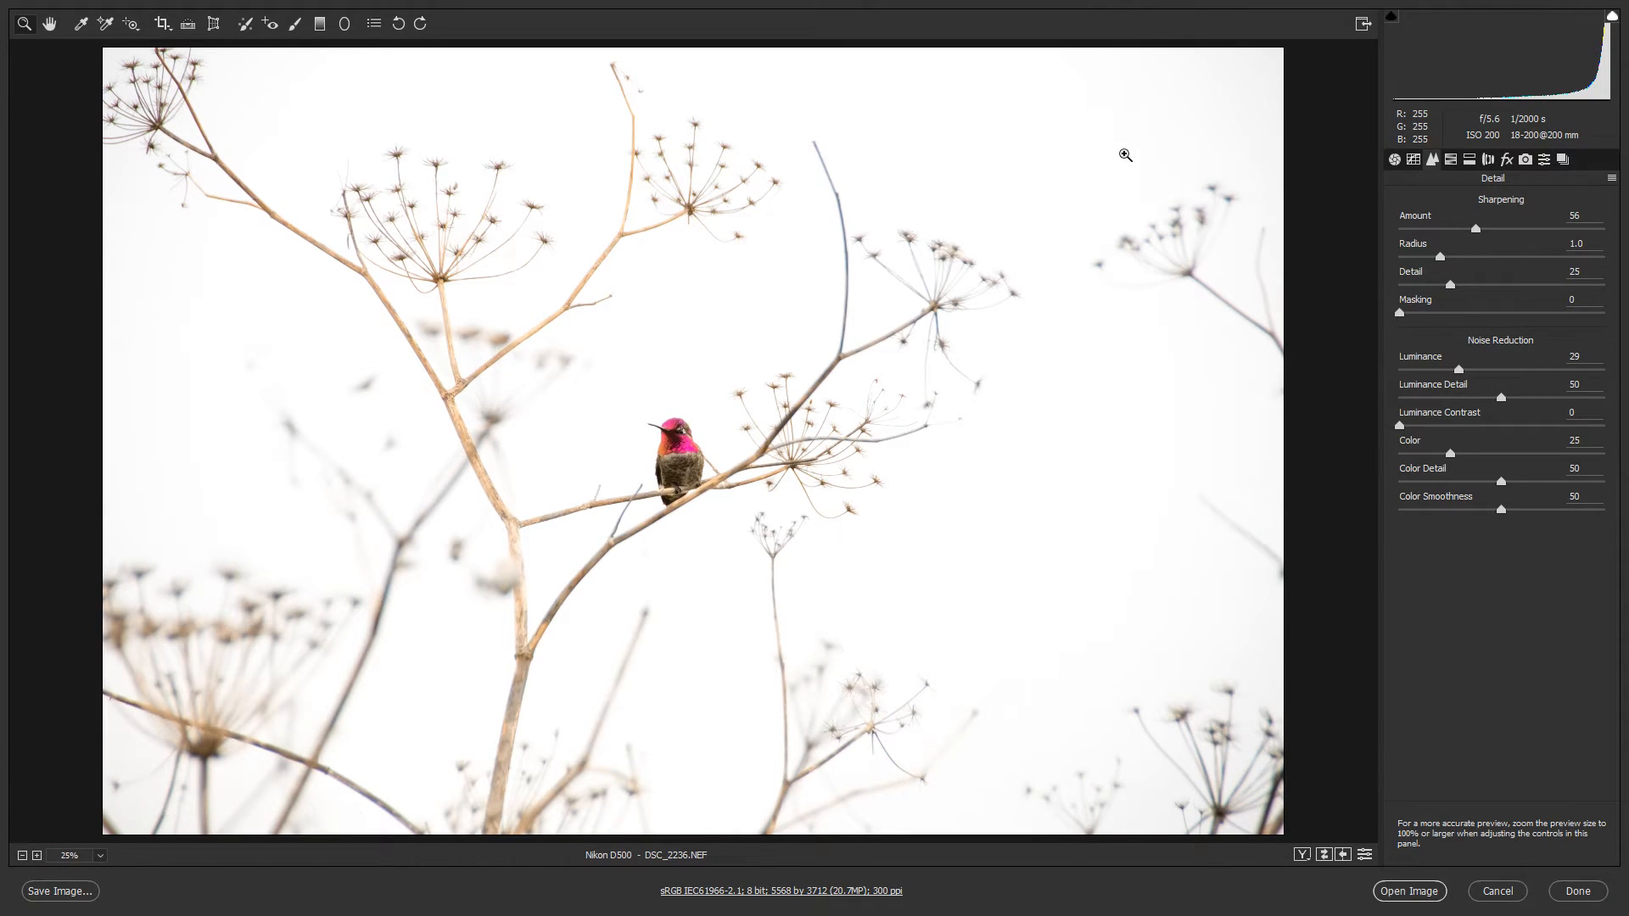
Enable chromatic aberration removal and lens profile corrections, and open the developed image in Photoshop
{"action": "left_click", "coordinate": [1490, 161]}
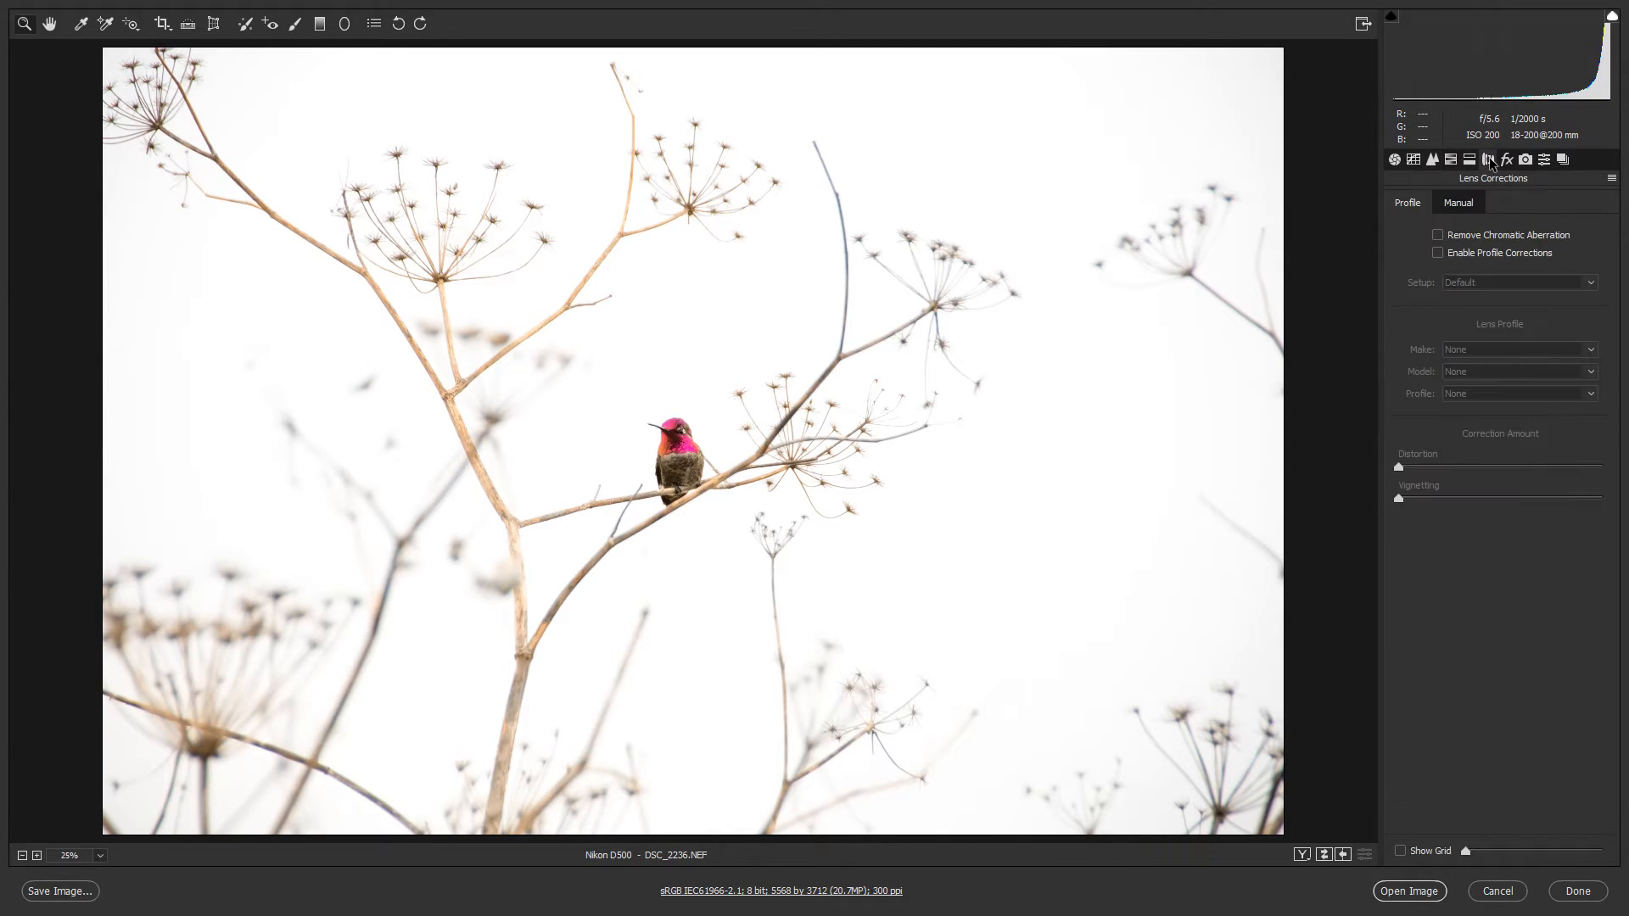
{"action": "left_click", "coordinate": [1438, 236]}
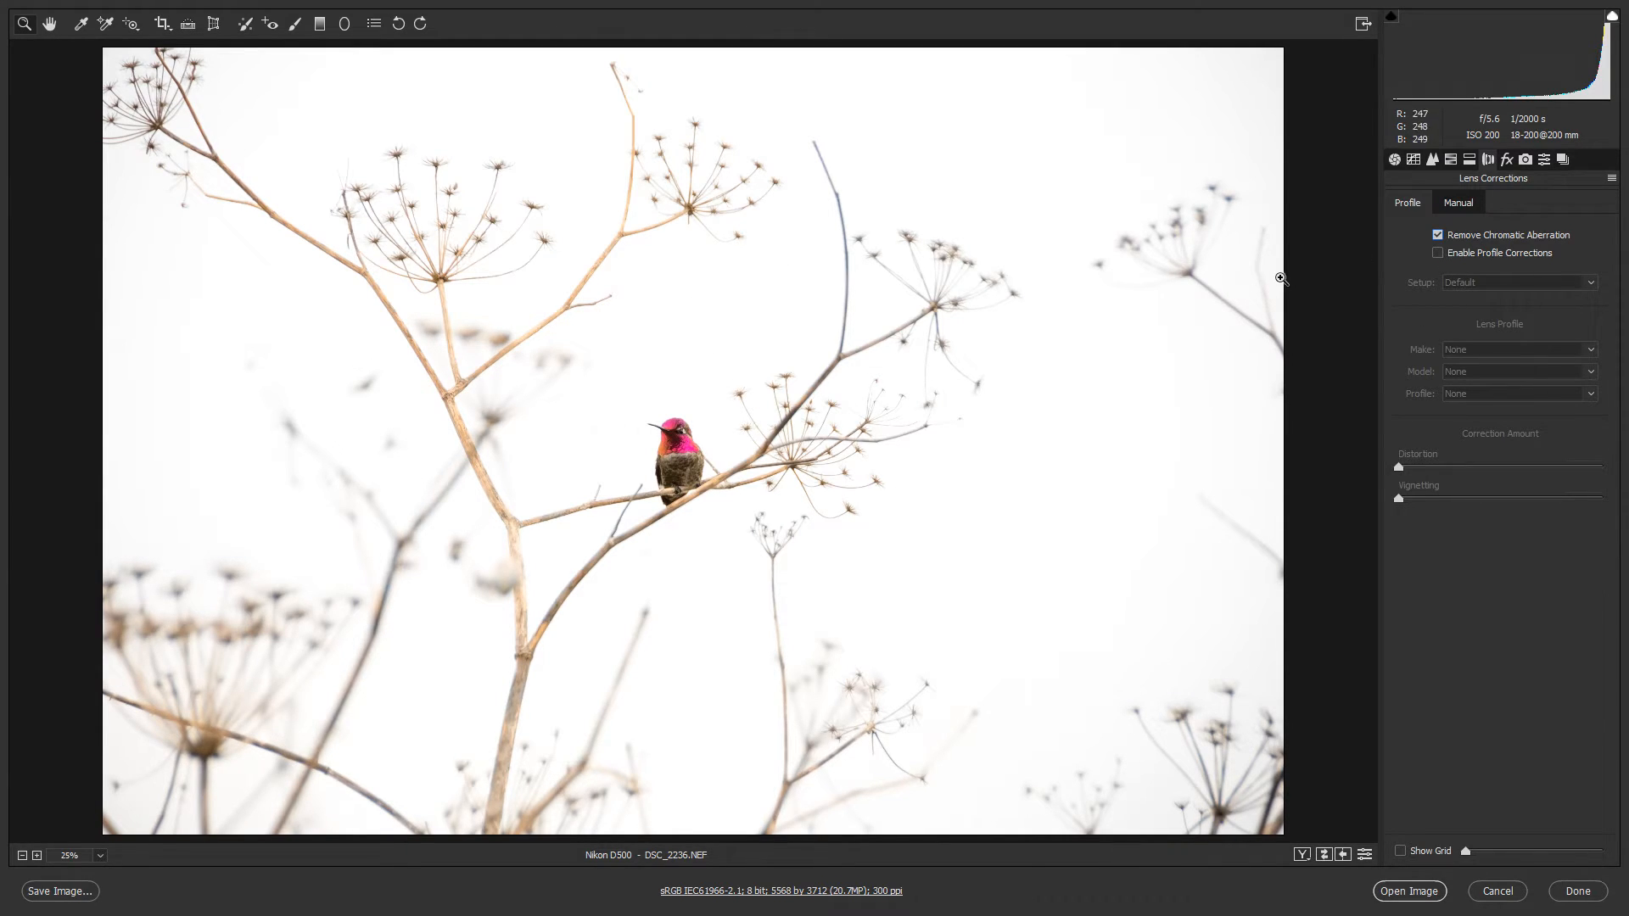
{"action": "left_click", "coordinate": [1438, 253]}
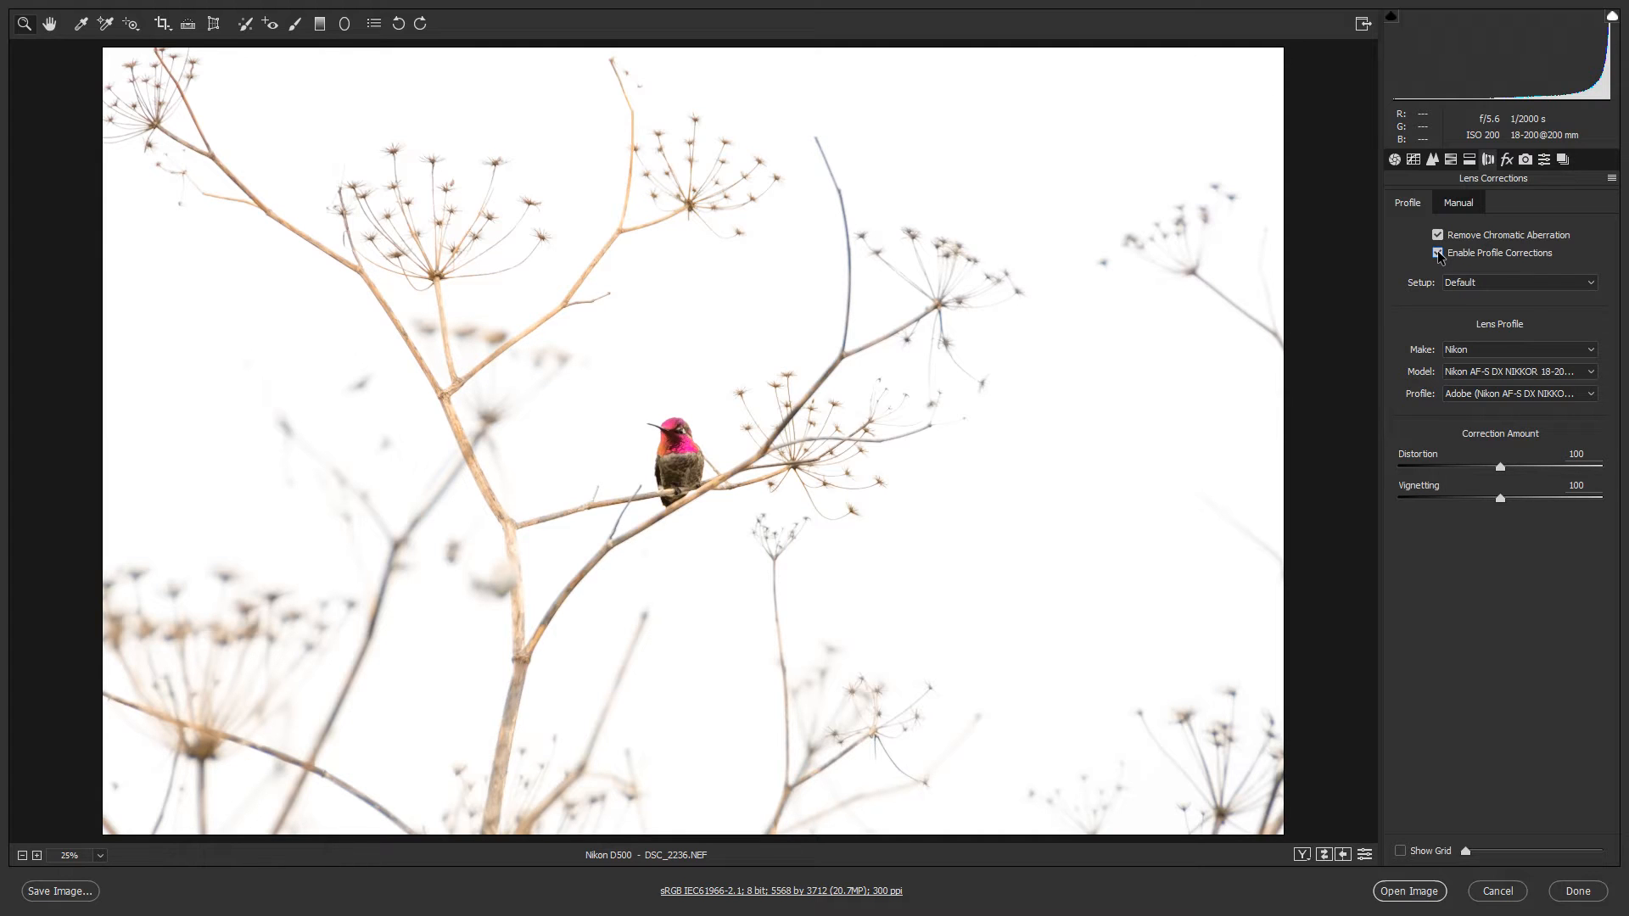
{"action": "left_click", "coordinate": [1437, 254]}
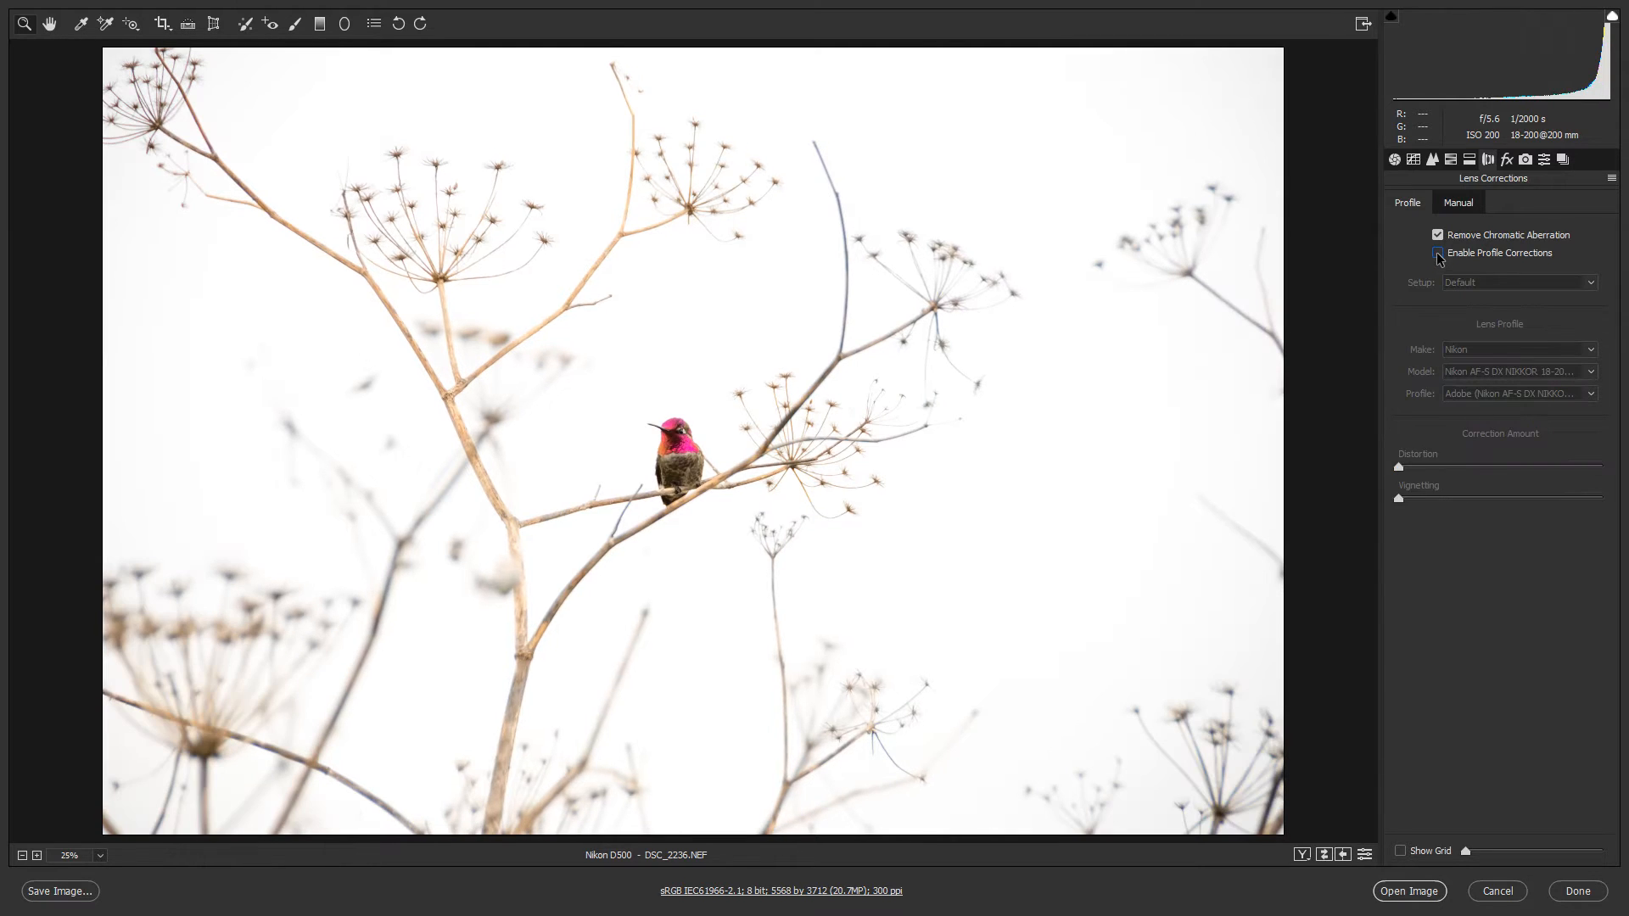
{"action": "left_click", "coordinate": [1438, 254]}
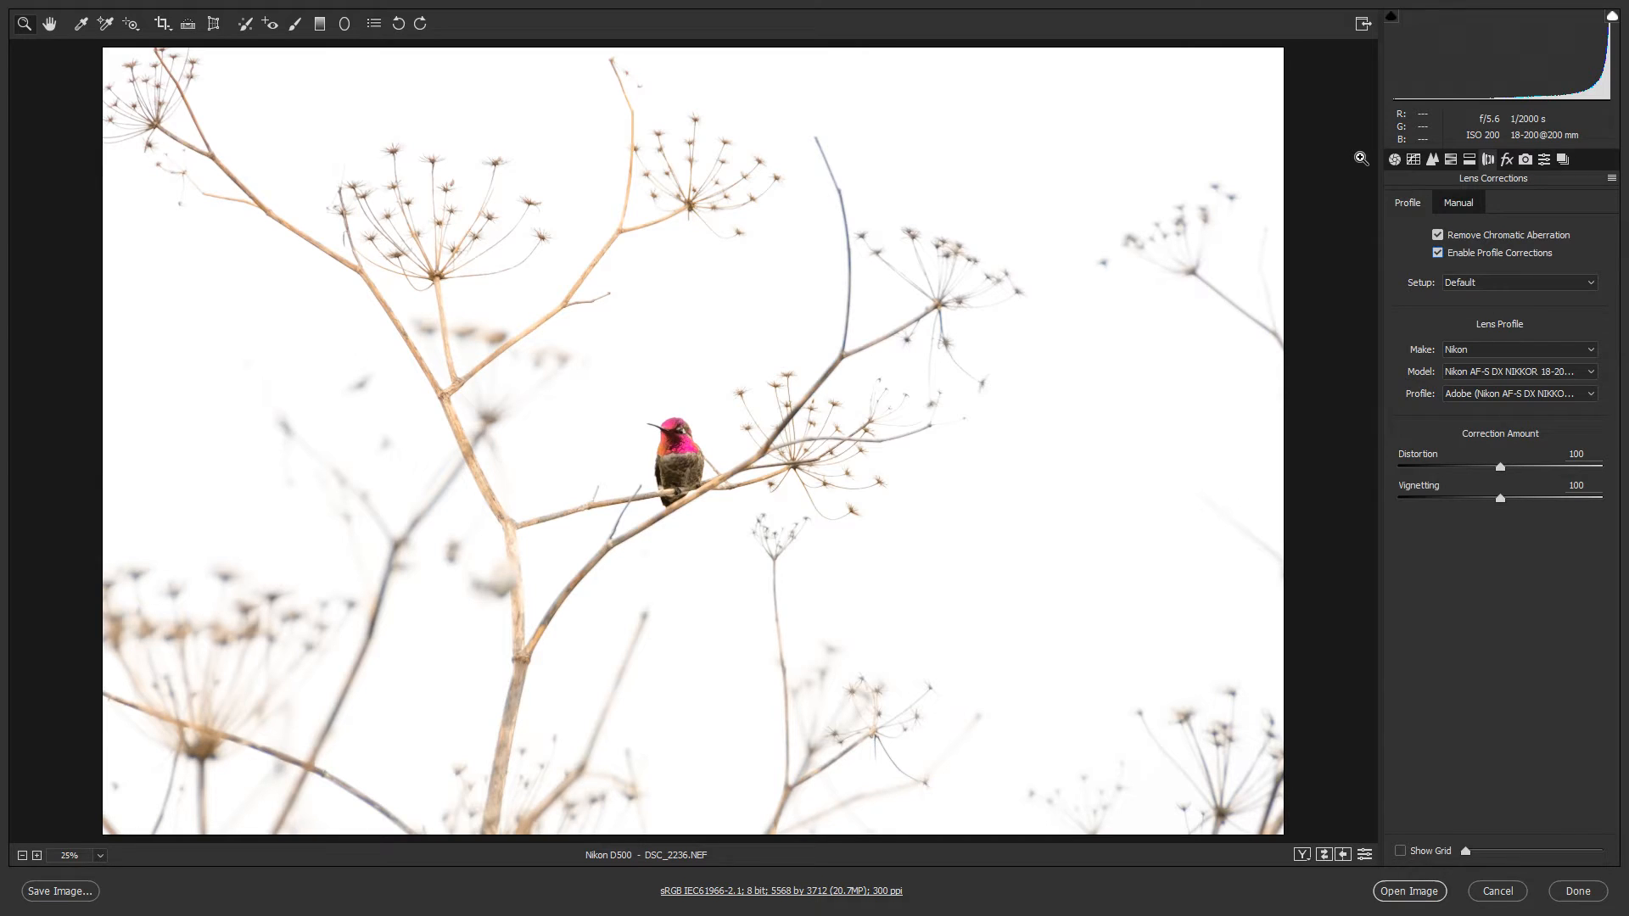
{"action": "left_click", "coordinate": [1412, 895]}
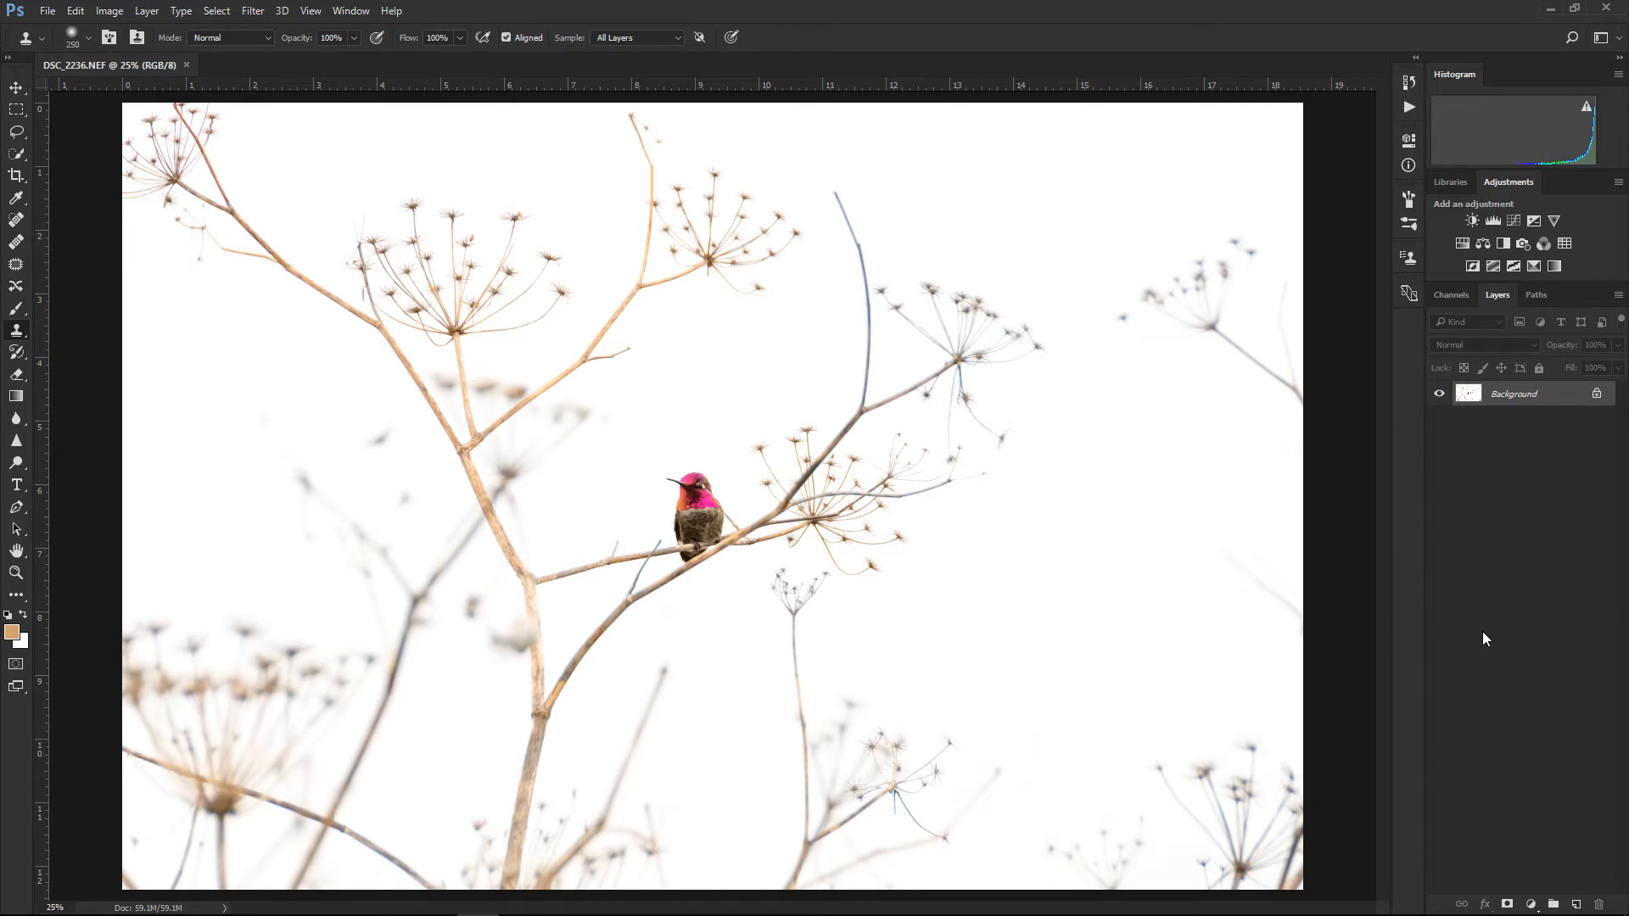
Duplicate the Background layer, and check the two layers by hiding and showing them
{"action": "left_click_drag", "start_coordinate": [1509, 394], "coordinate": [1576, 904]}
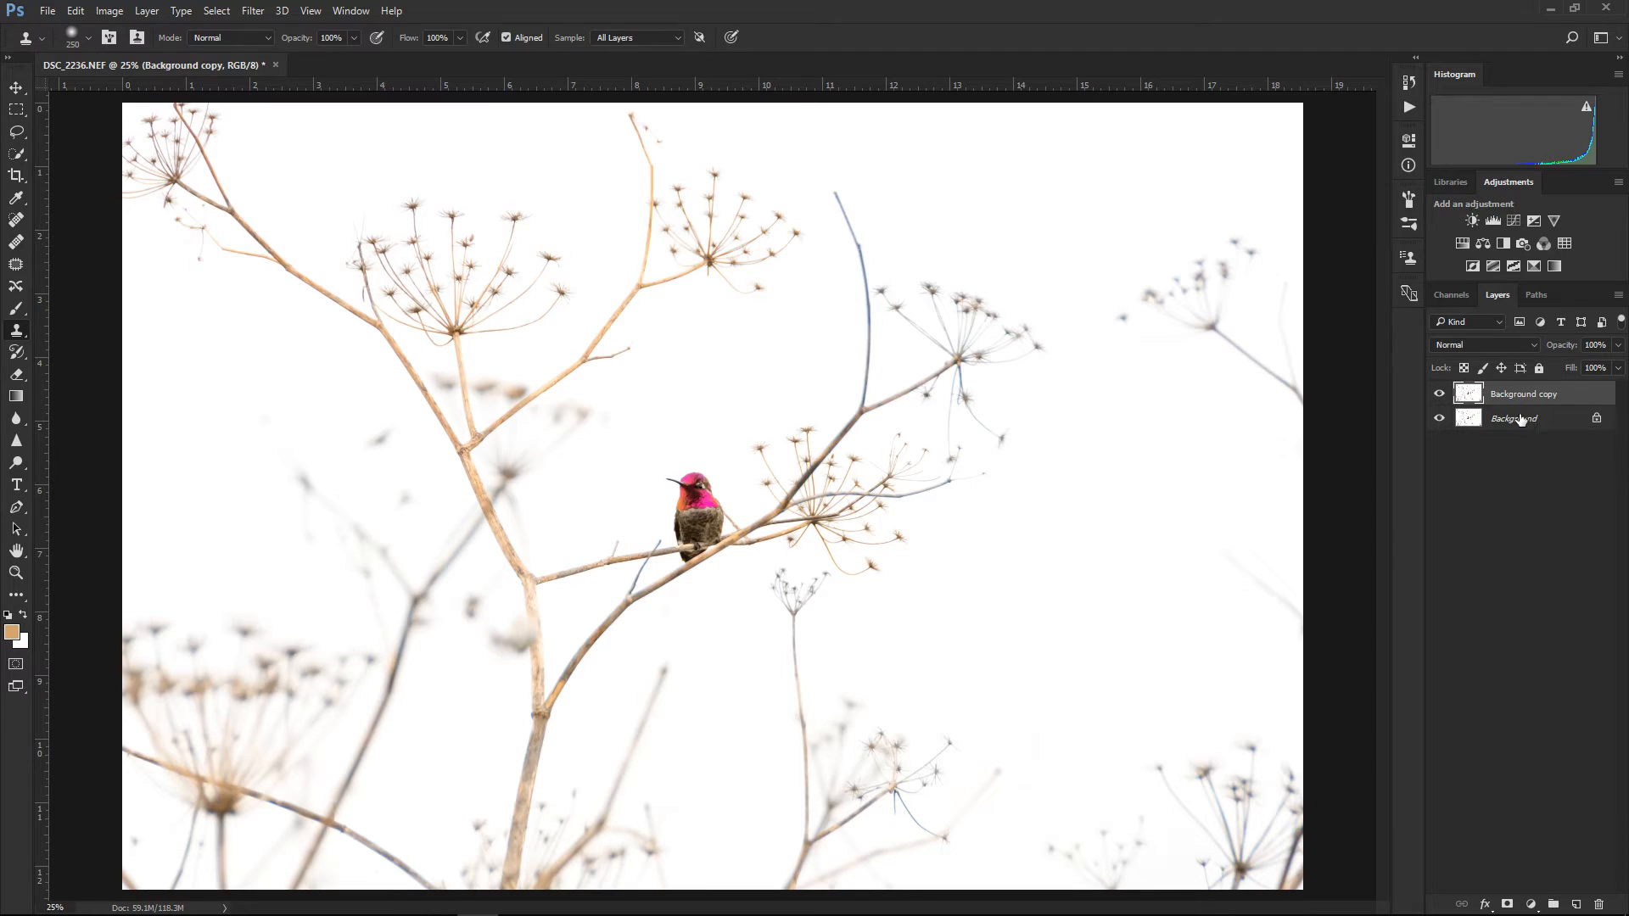
{"action": "left_click", "coordinate": [1439, 395]}
{"action": "left_click", "coordinate": [1440, 420]}
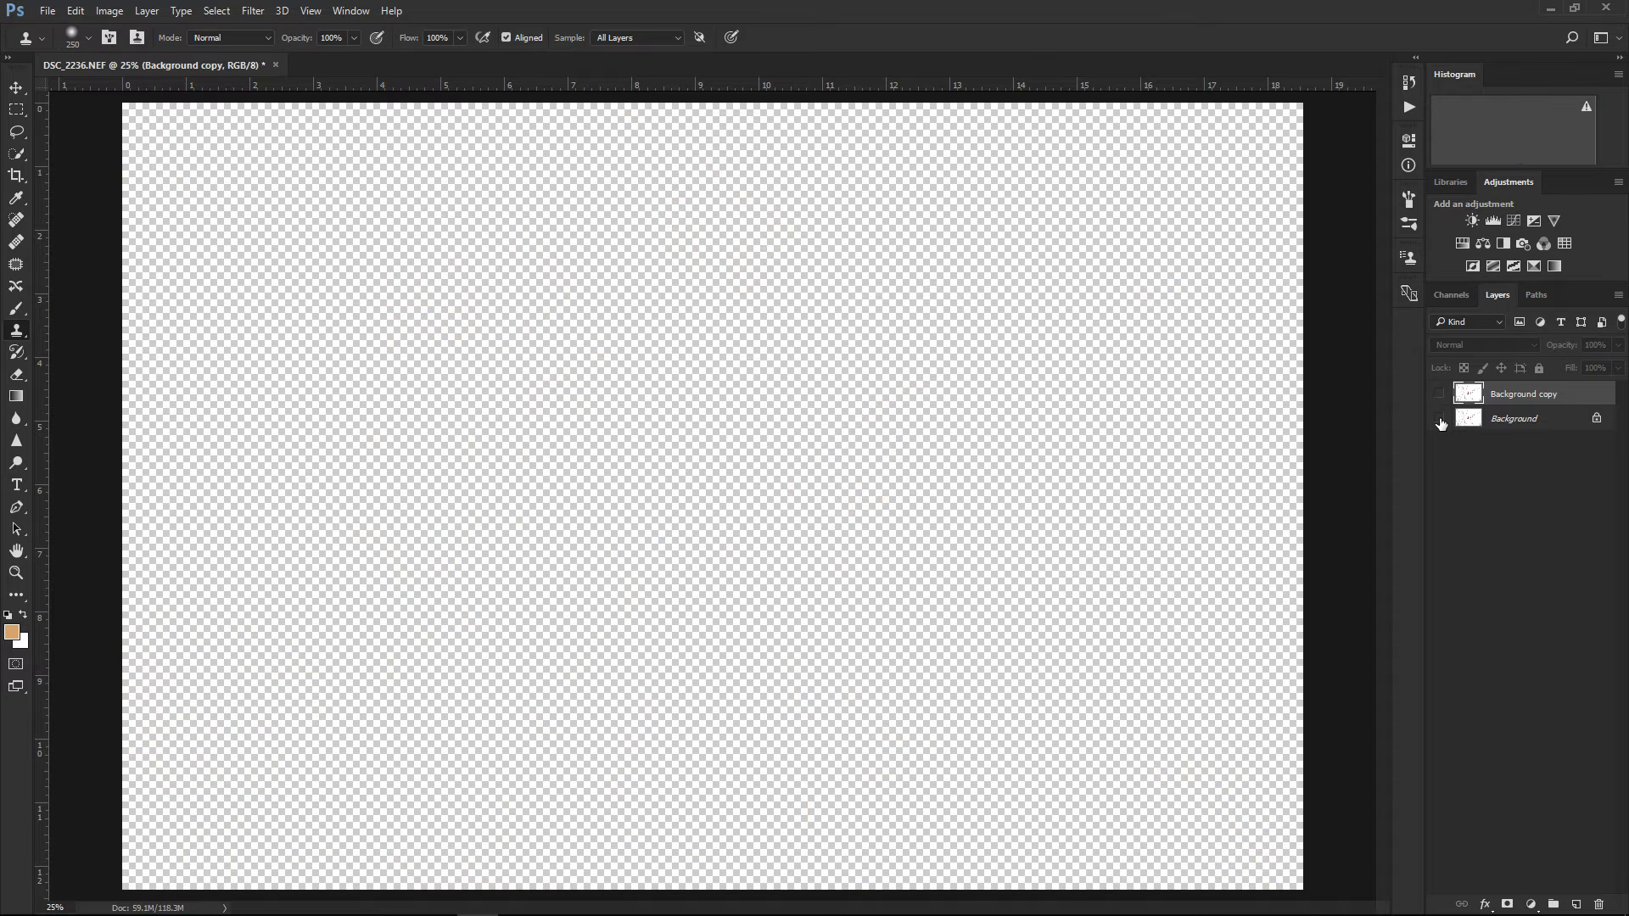
{"action": "left_click", "coordinate": [1440, 420]}
{"action": "left_click", "coordinate": [1440, 395]}
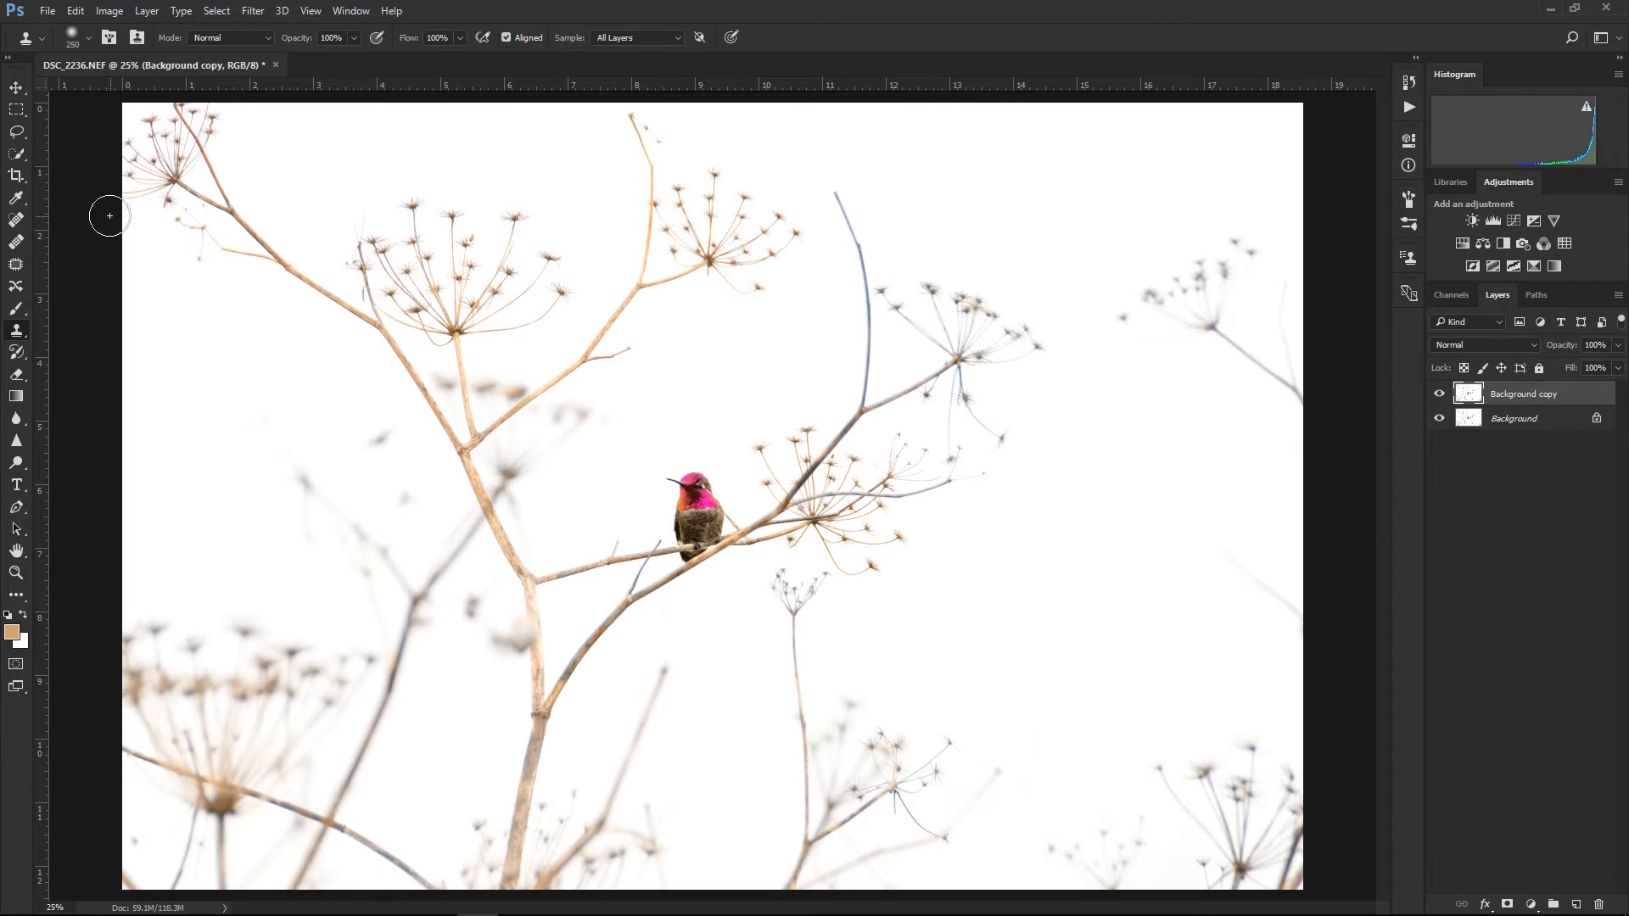
Crop the photo so the hummingbird sits near a lower rule-of-thirds intersection, trimming mainly the empty area it faces away from
{"action": "left_click", "coordinate": [14, 177]}
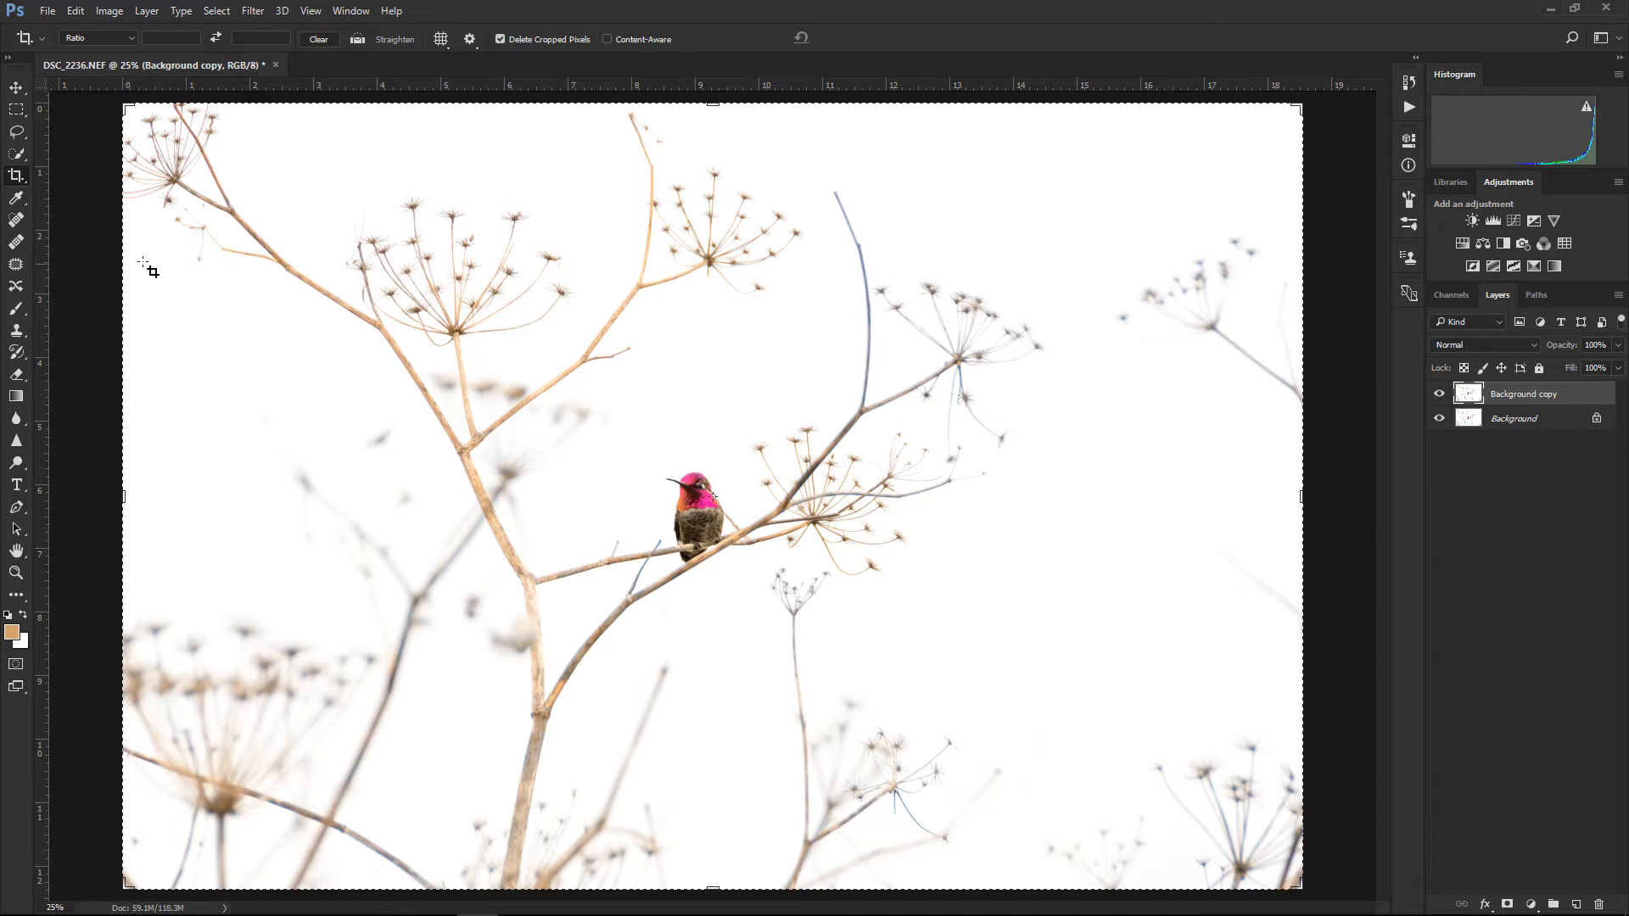
{"action": "left_click_drag", "start_coordinate": [123, 102], "coordinate": [192, 112]}
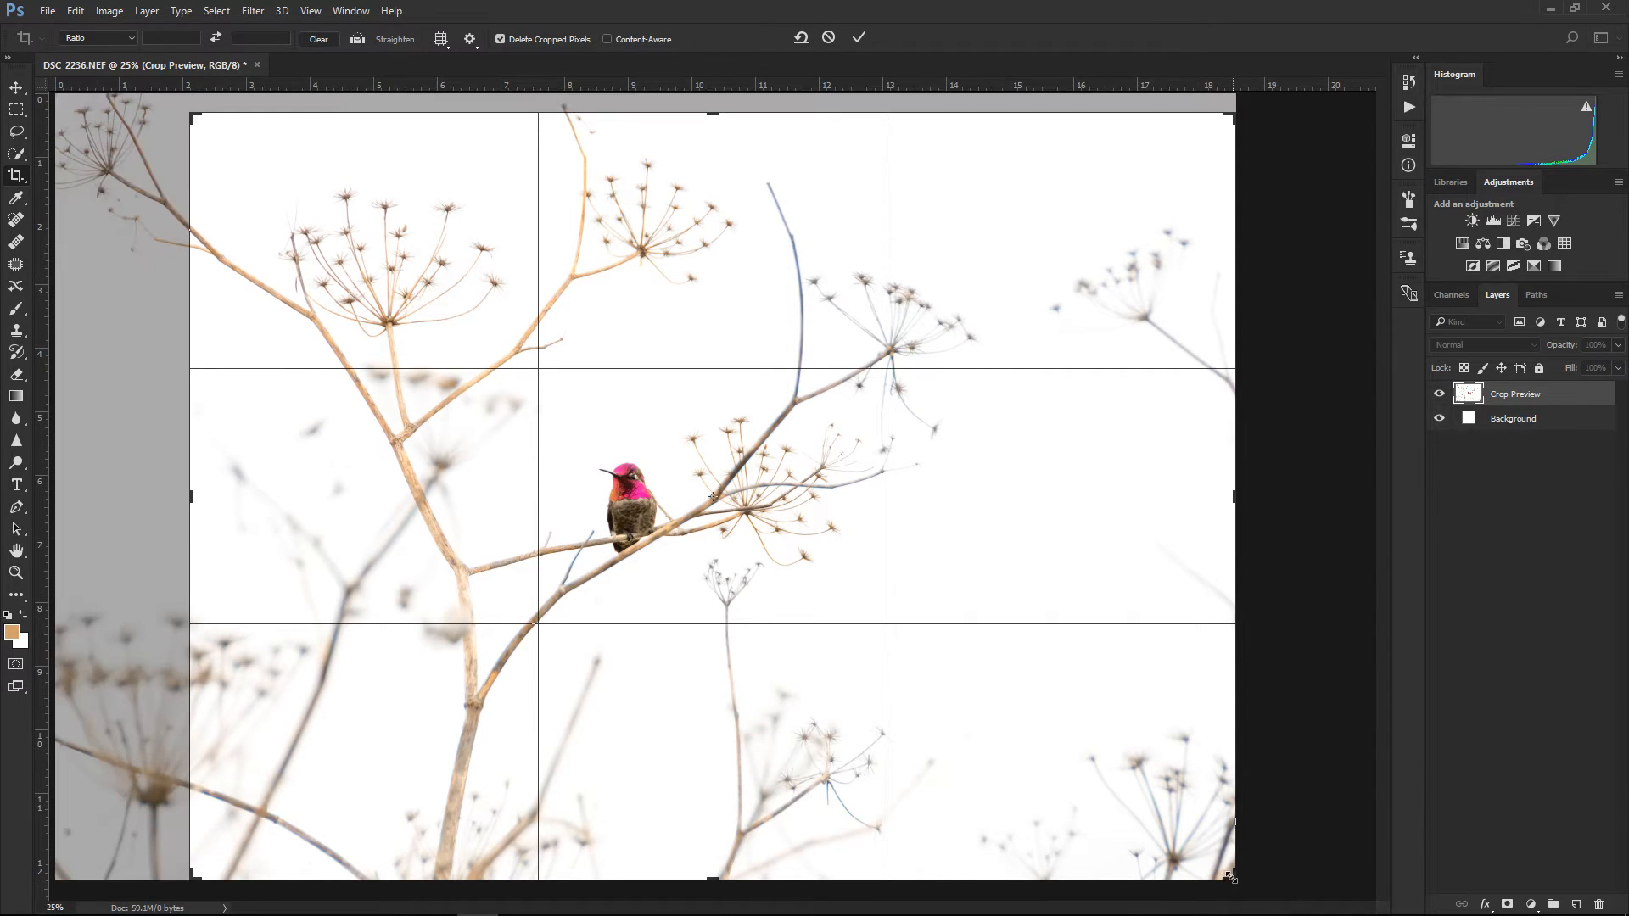
{"action": "left_click_drag", "start_coordinate": [1230, 876], "coordinate": [1063, 825]}
{"action": "left_click_drag", "start_coordinate": [366, 173], "coordinate": [292, 157]}
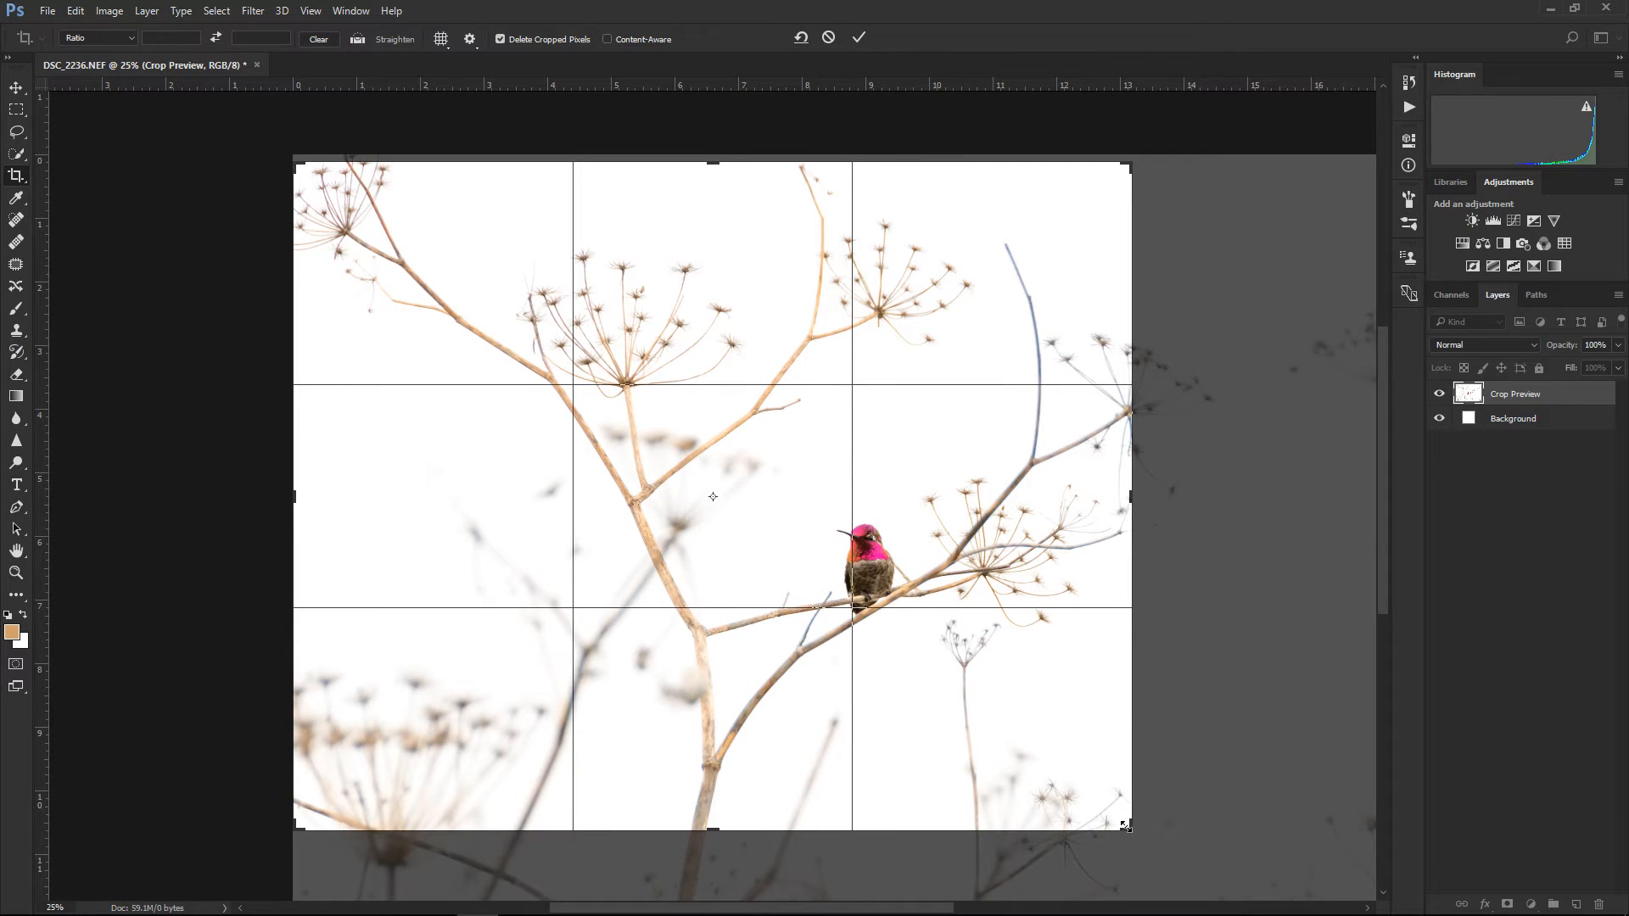
{"action": "left_click_drag", "start_coordinate": [1125, 825], "coordinate": [1137, 831]}
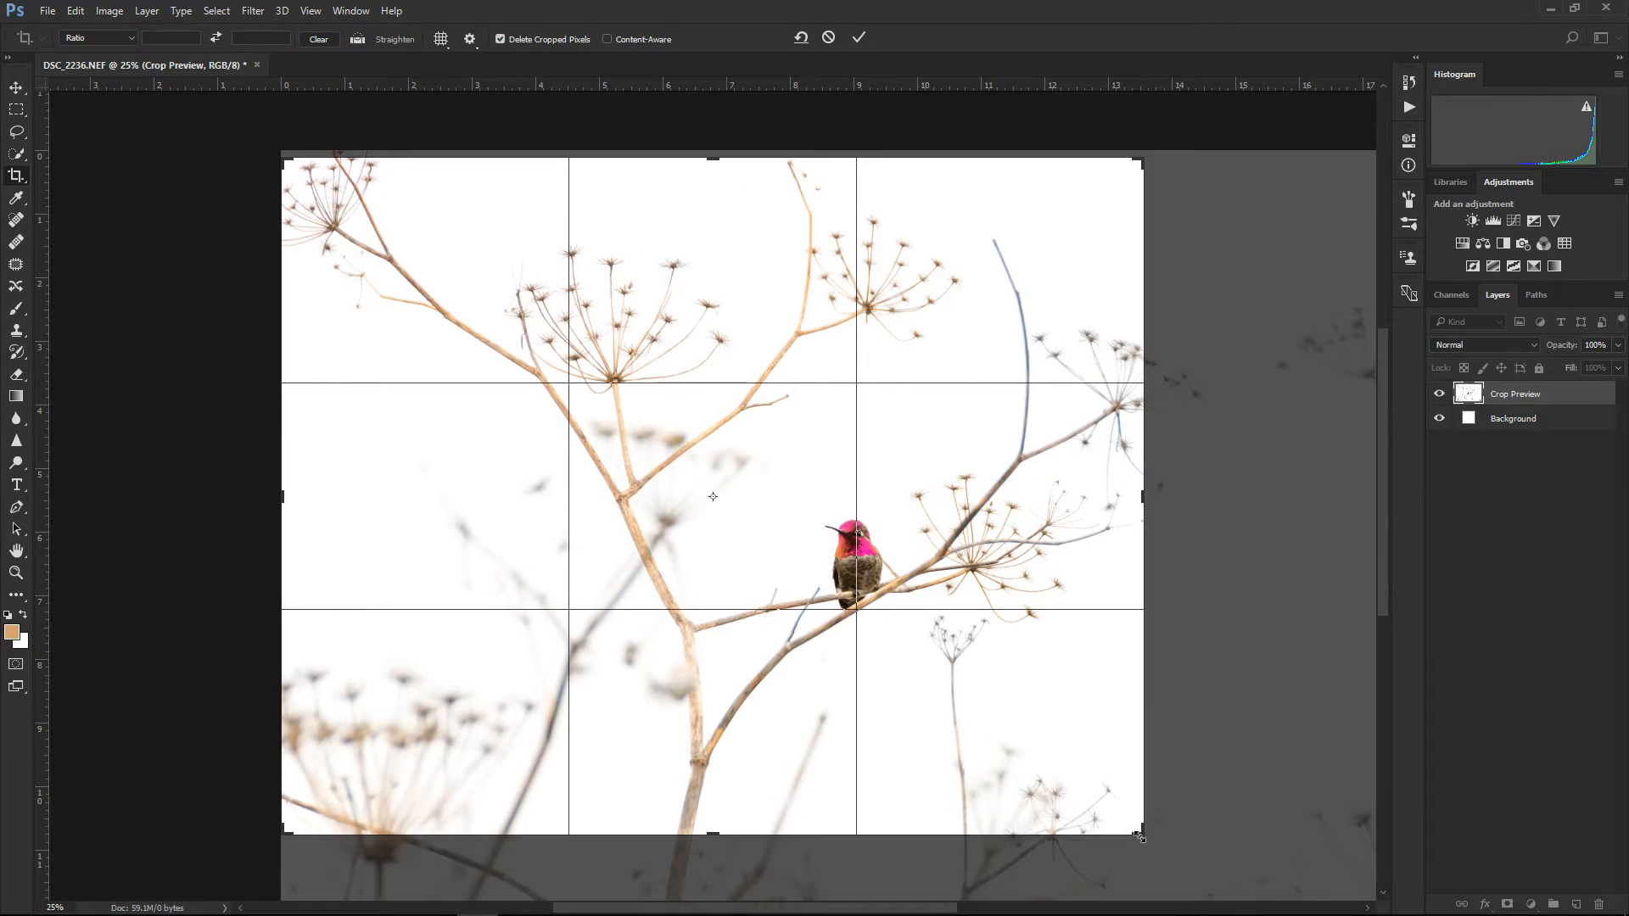
{"action": "left_click", "coordinate": [860, 39]}
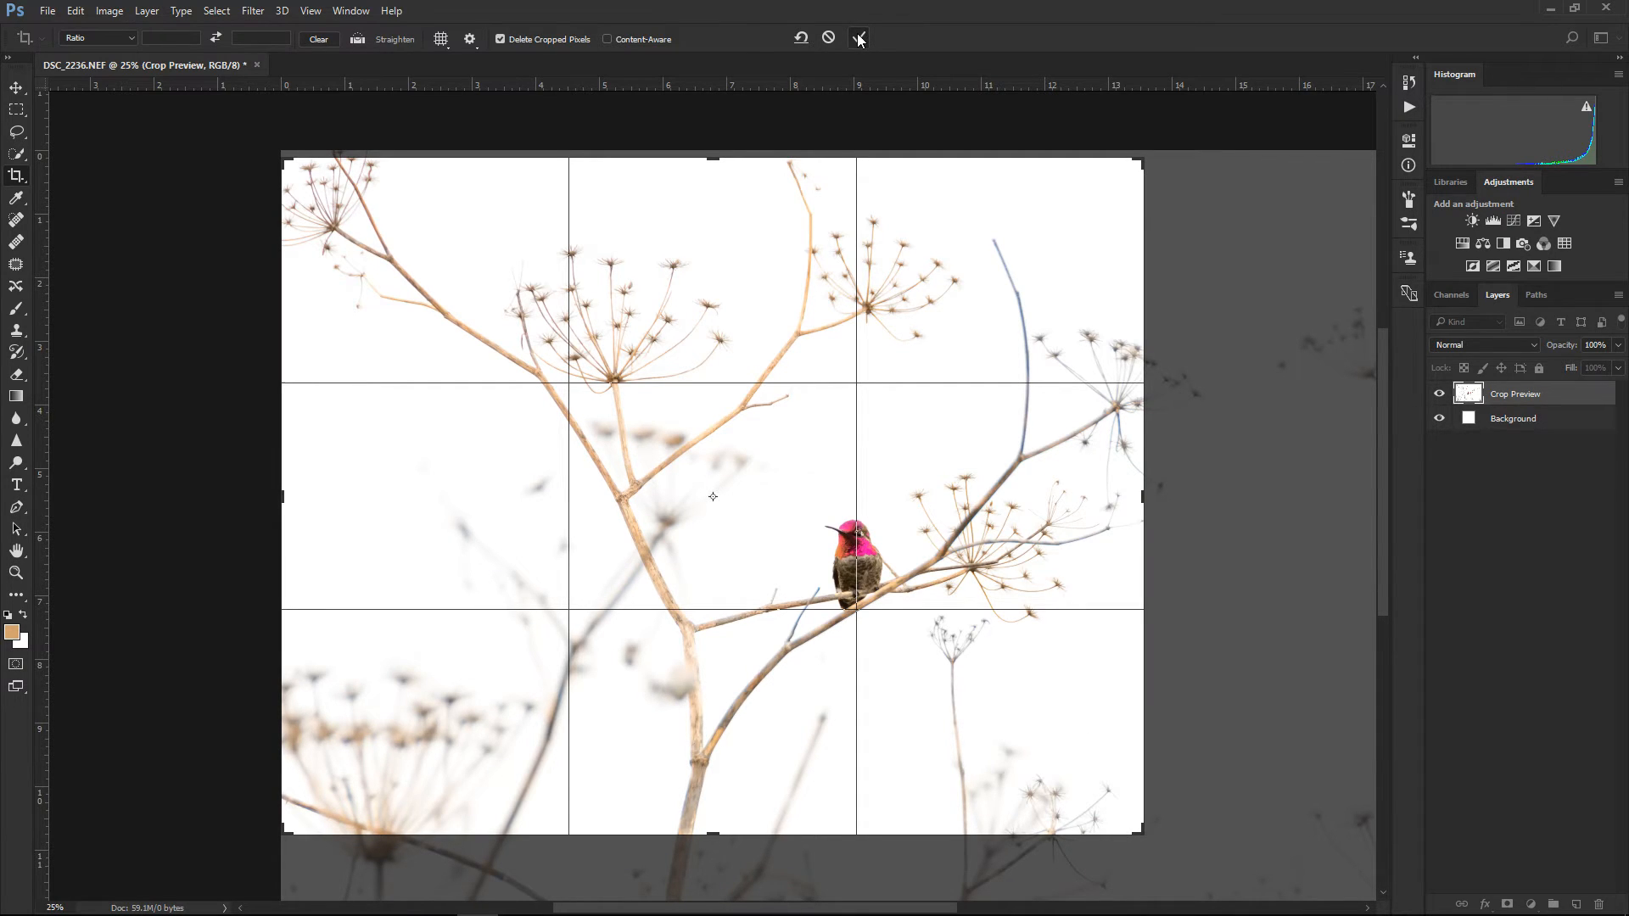
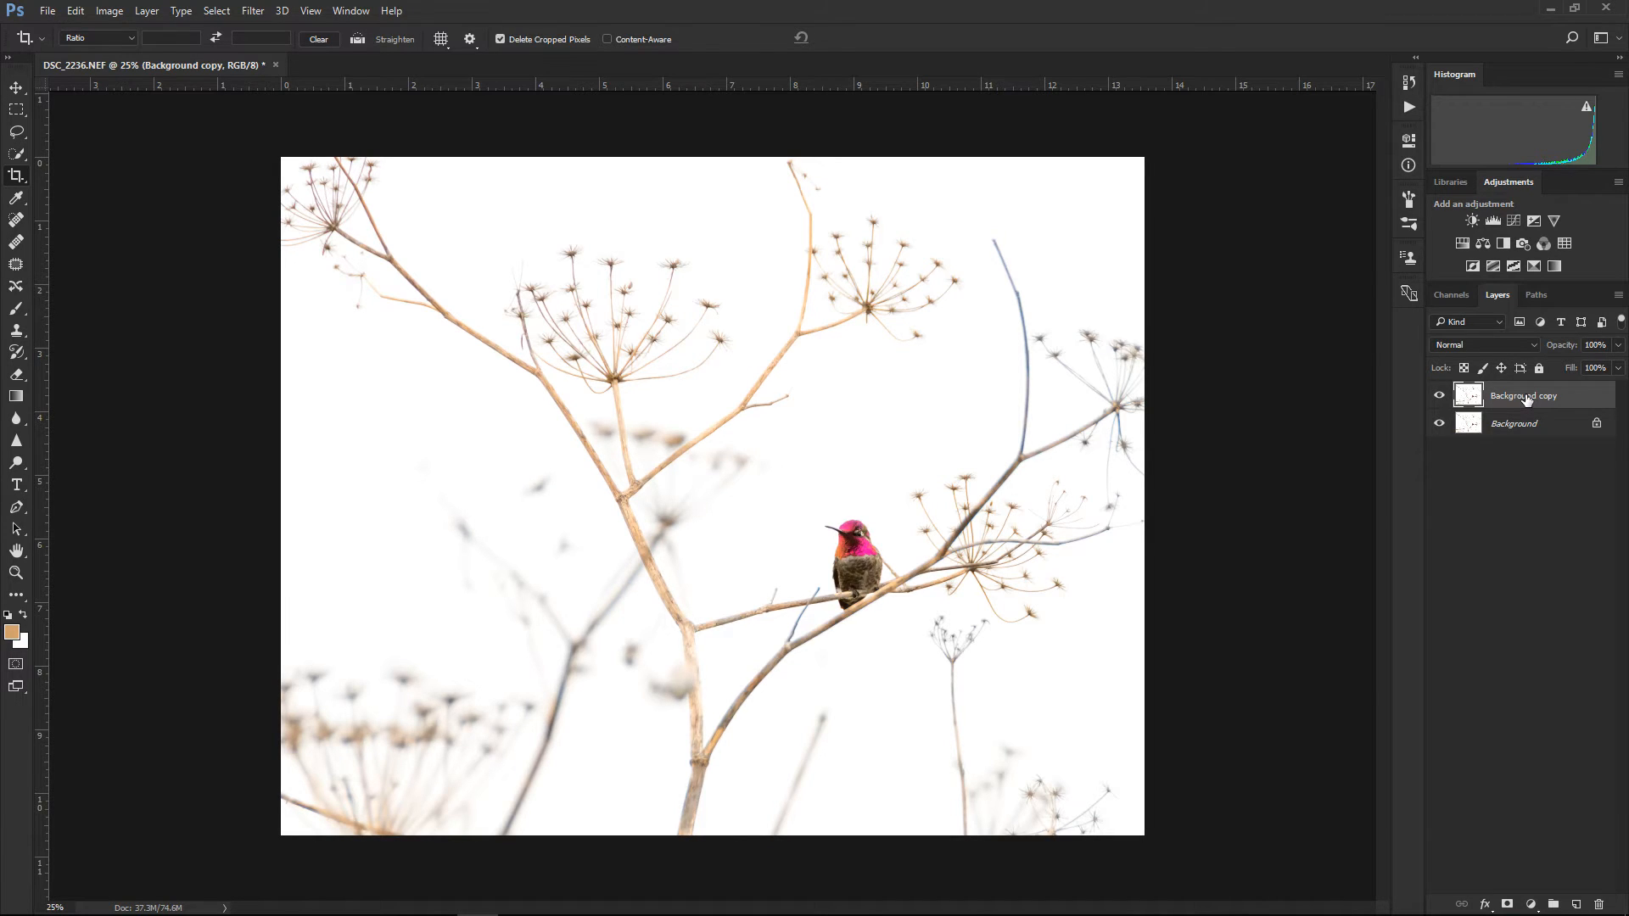
Duplicate the Background copy layer, and set the Dodge tool to the Highlights range with 100% exposure
{"action": "left_click_drag", "start_coordinate": [1527, 398], "coordinate": [1575, 904]}
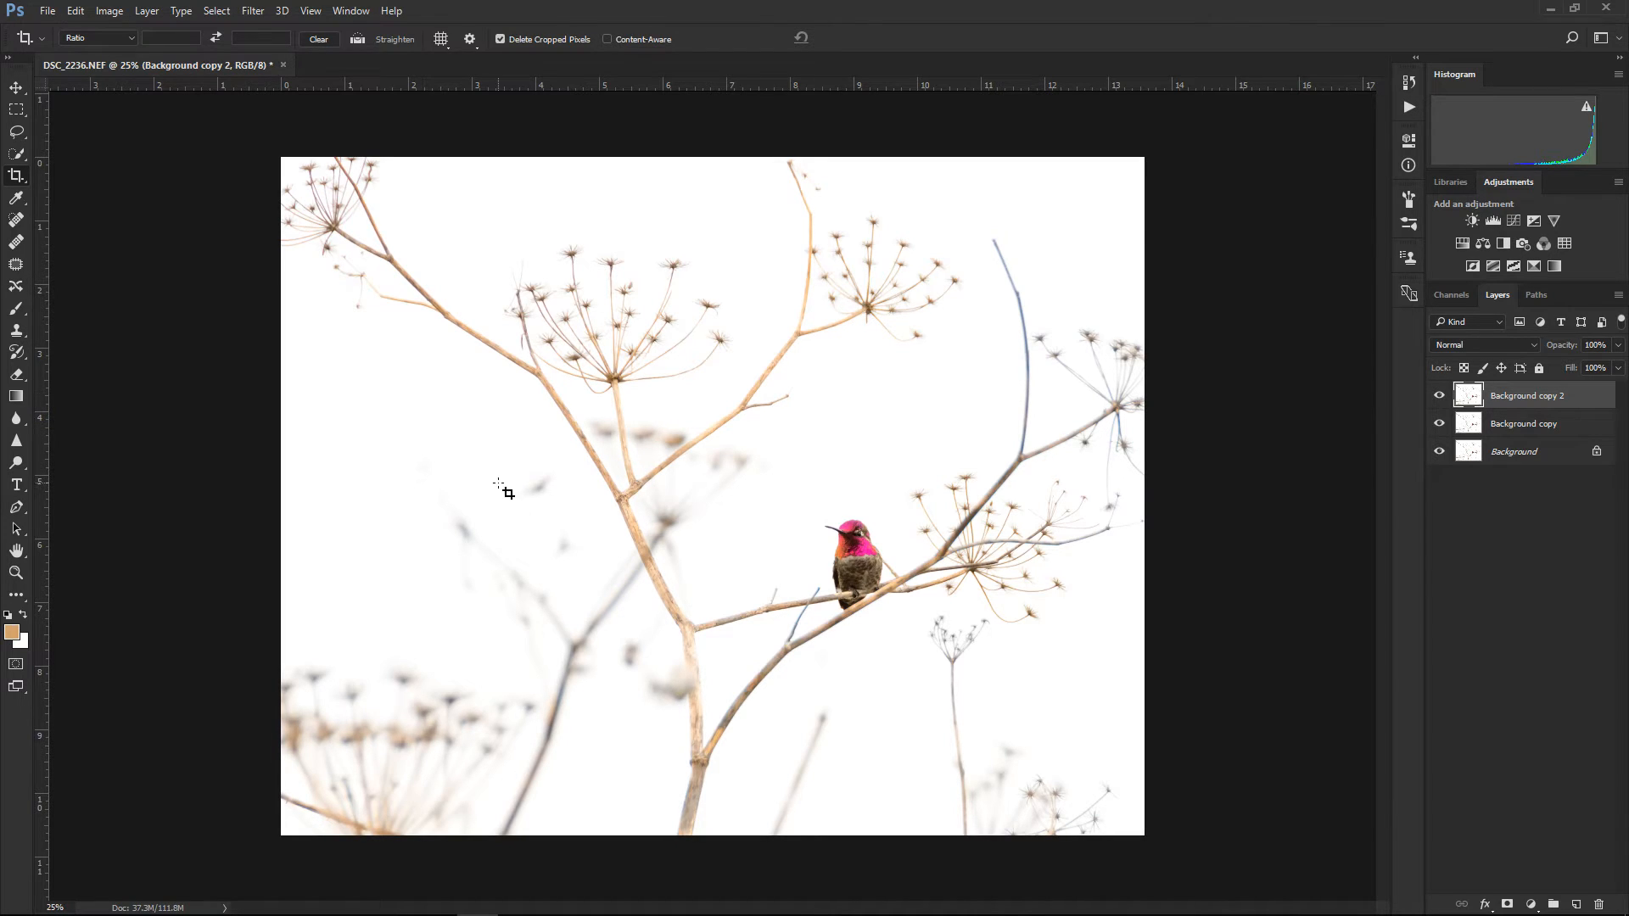
{"action": "left_click", "coordinate": [18, 464]}
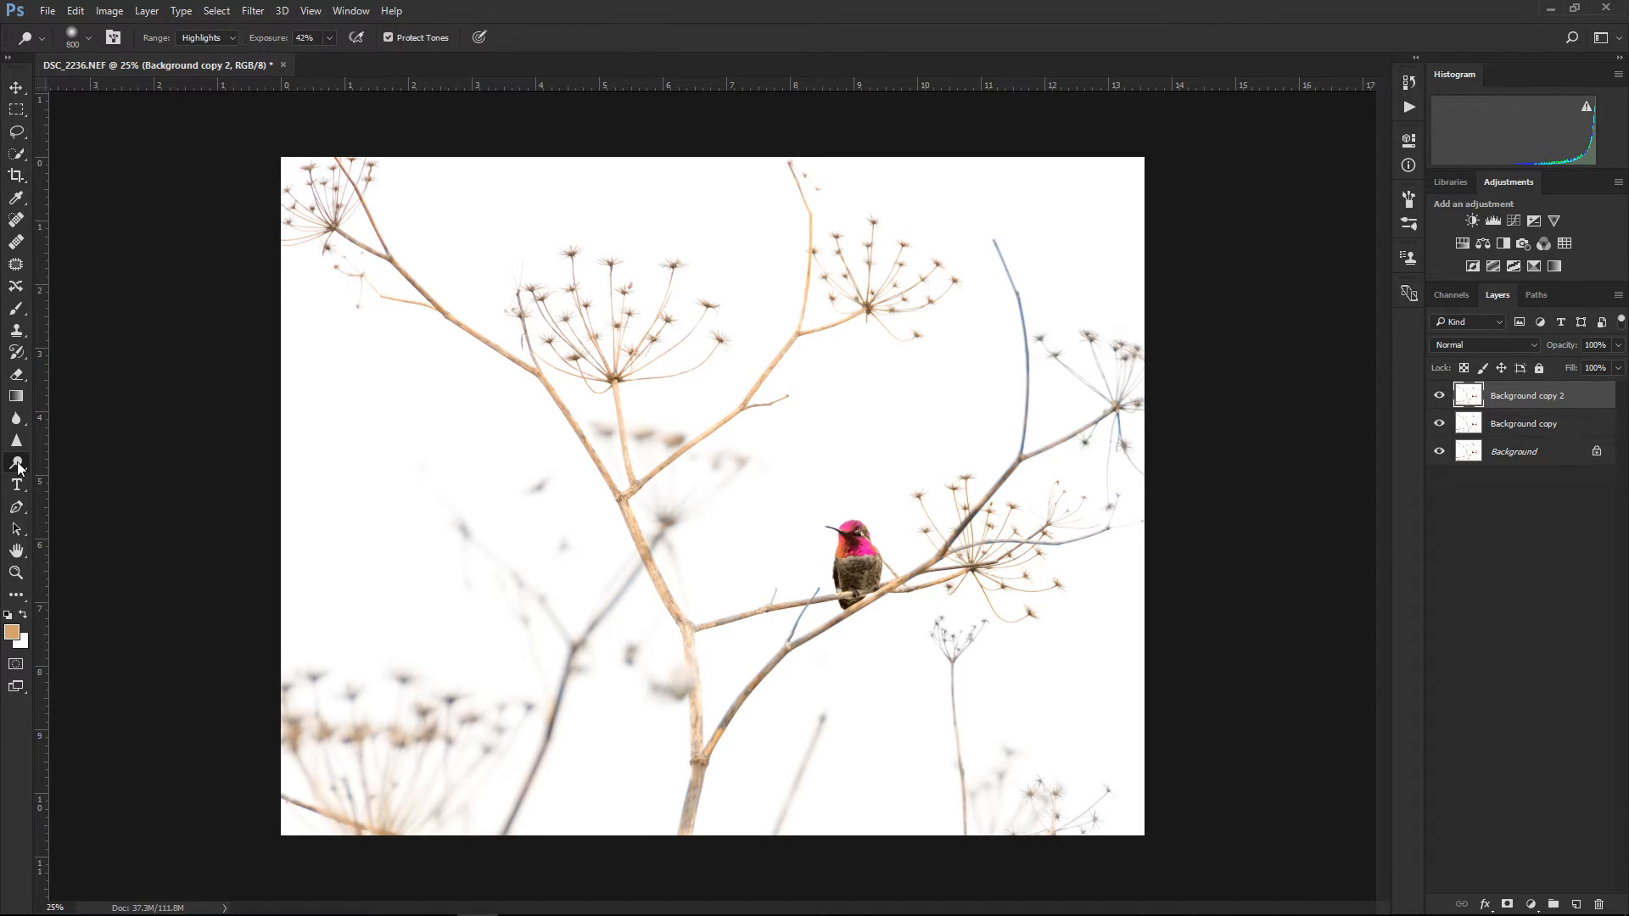
{"action": "right_click", "coordinate": [18, 465]}
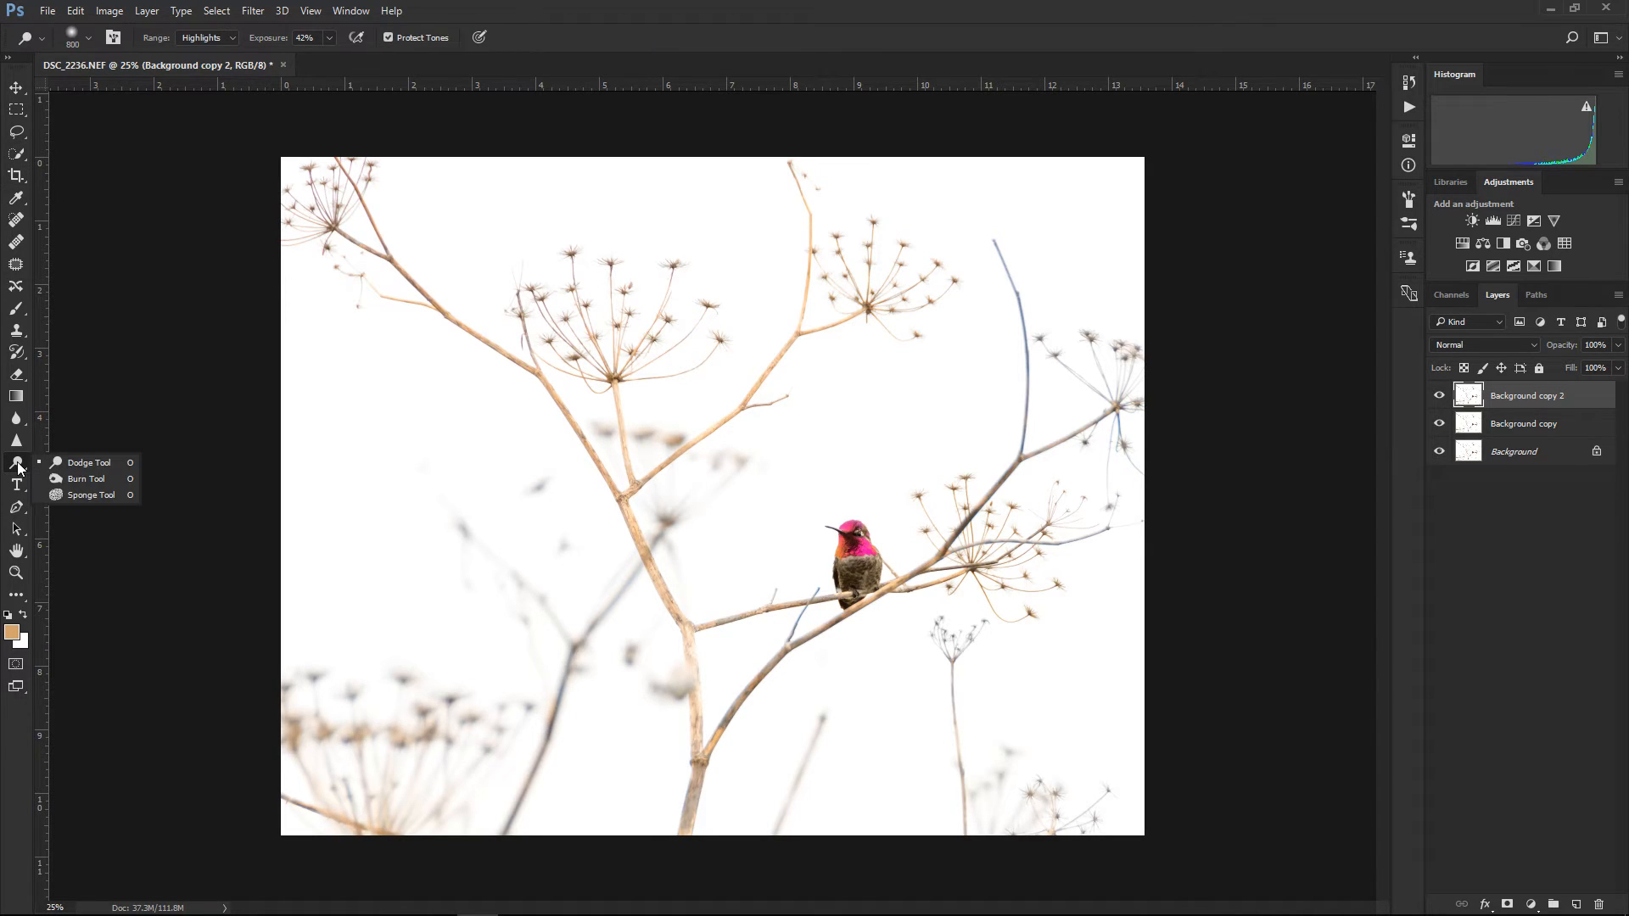
{"action": "left_click", "coordinate": [92, 462]}
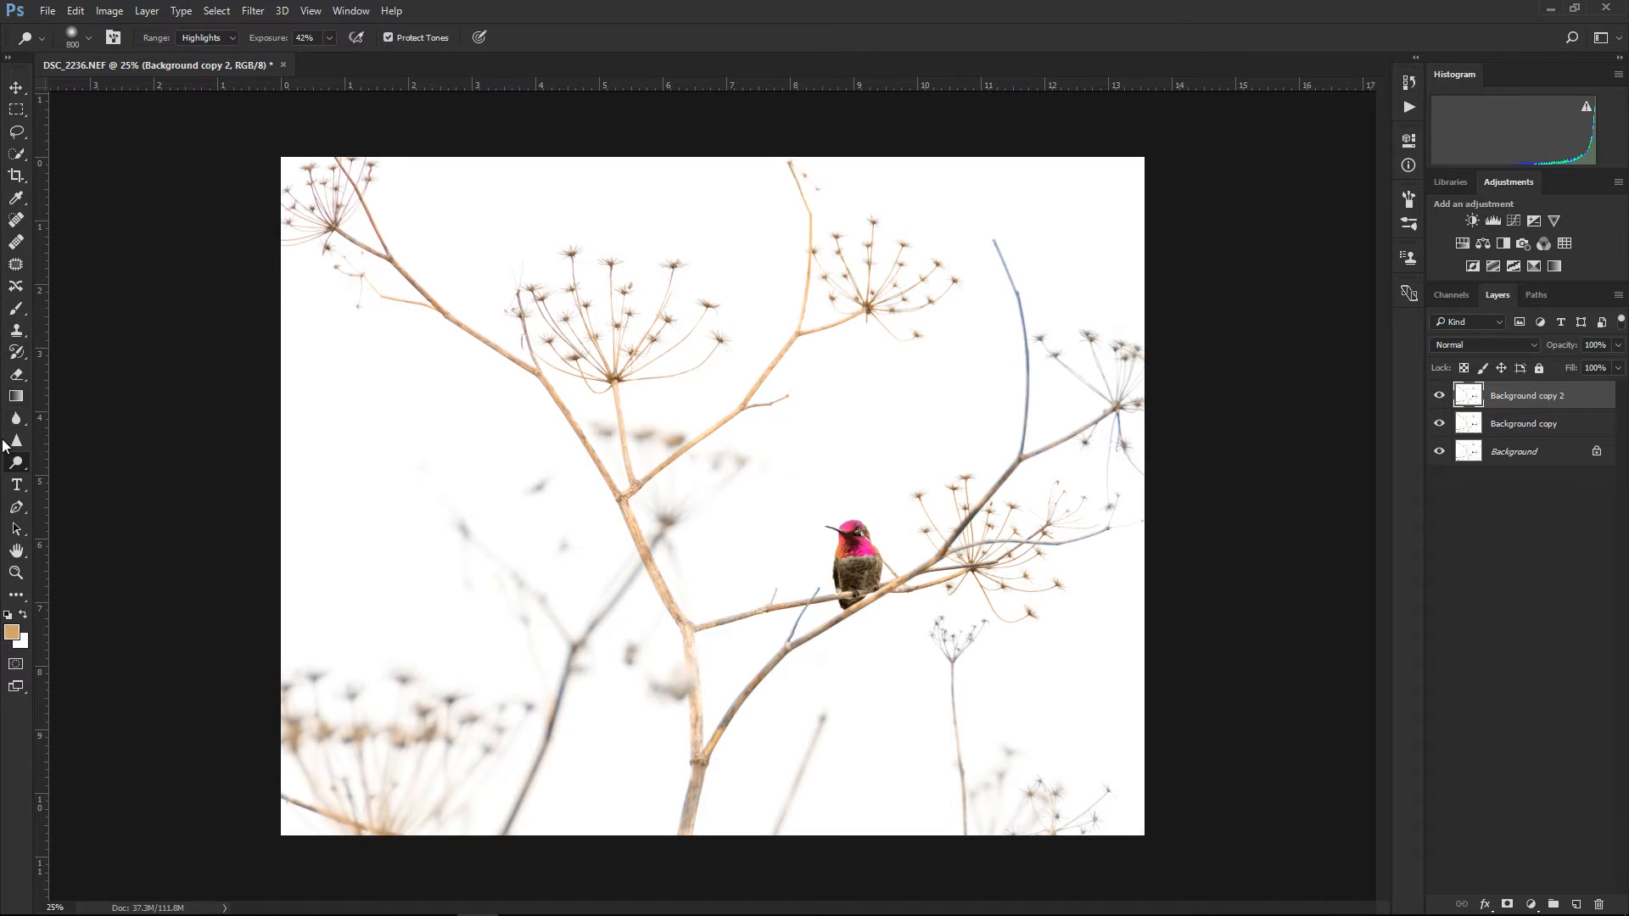
{"action": "left_click", "coordinate": [328, 39]}
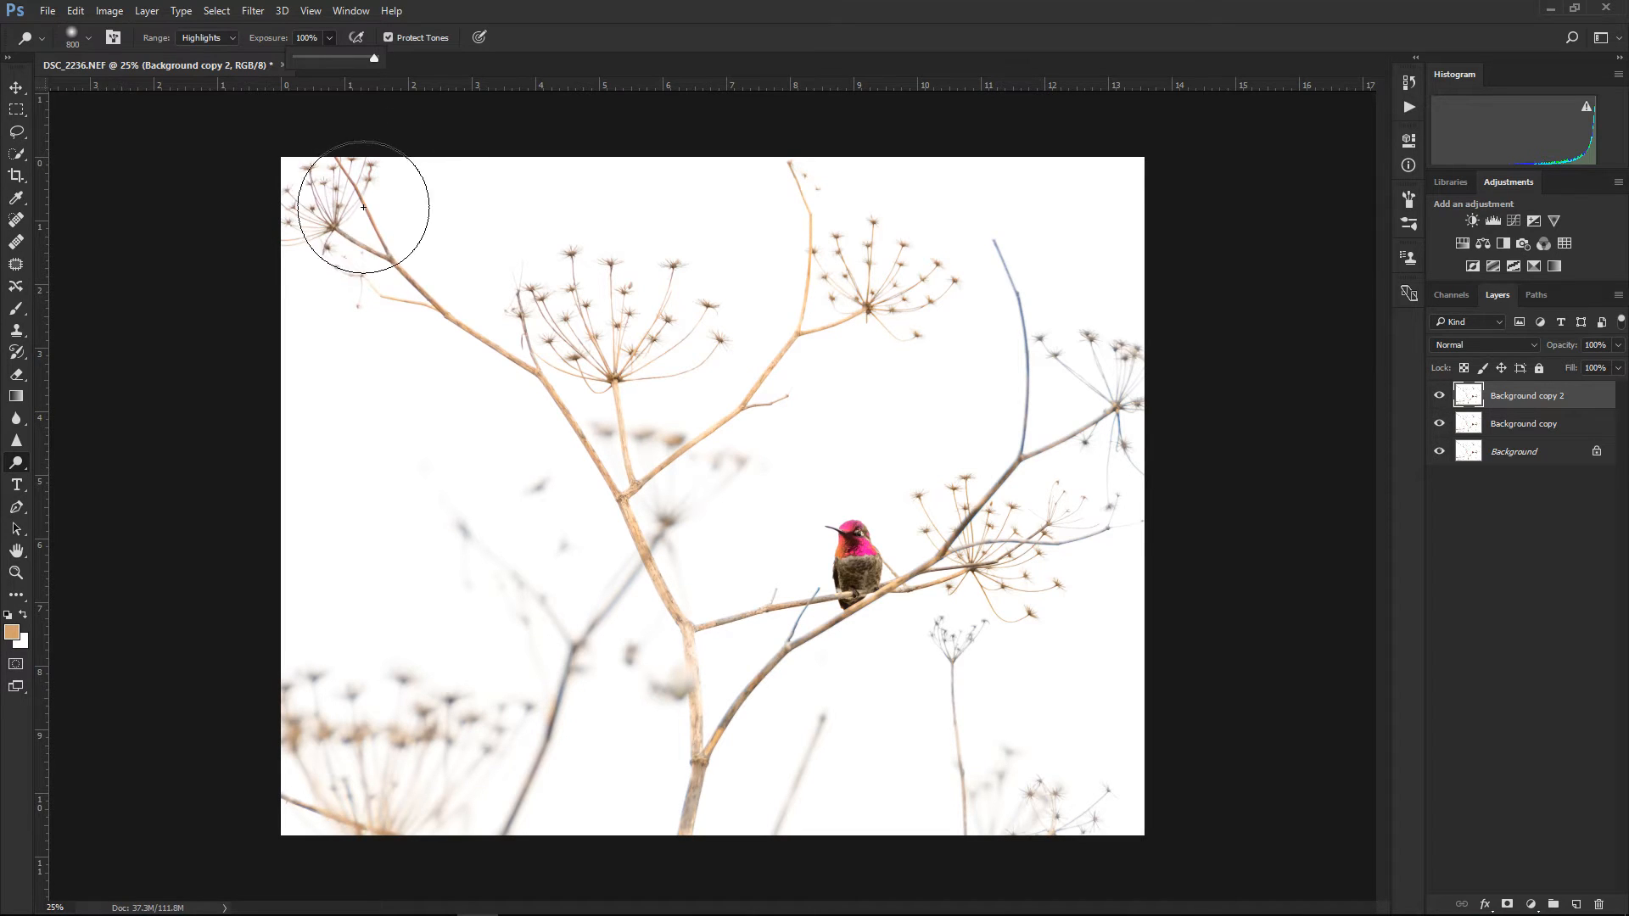
{"action": "left_click", "coordinate": [227, 39]}
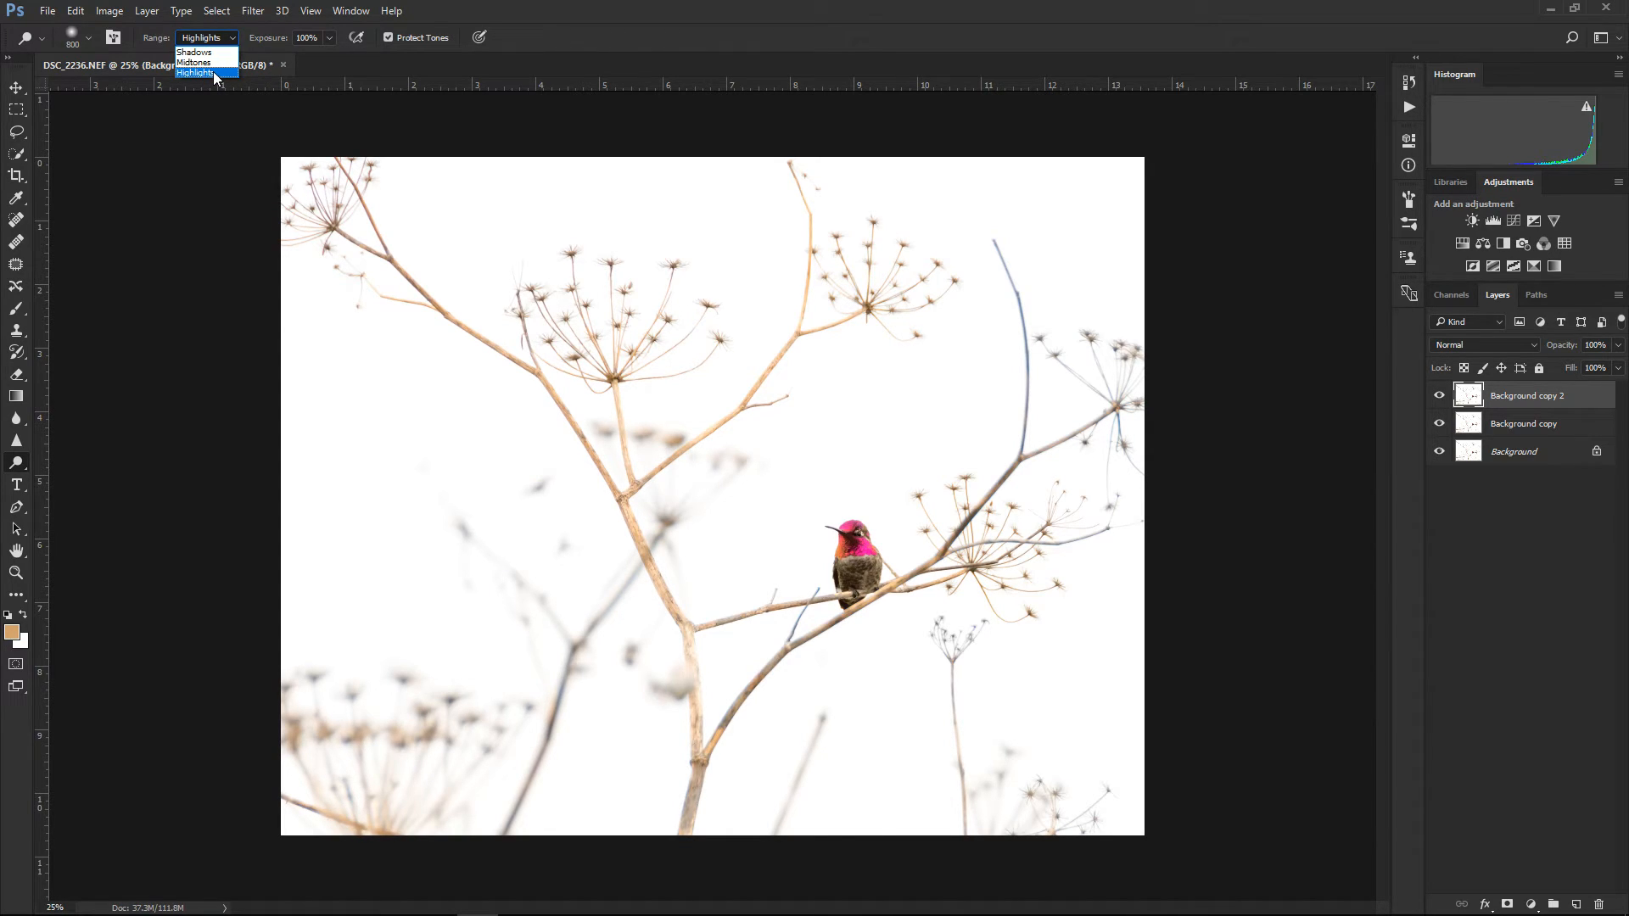
{"action": "left_click", "coordinate": [215, 73]}
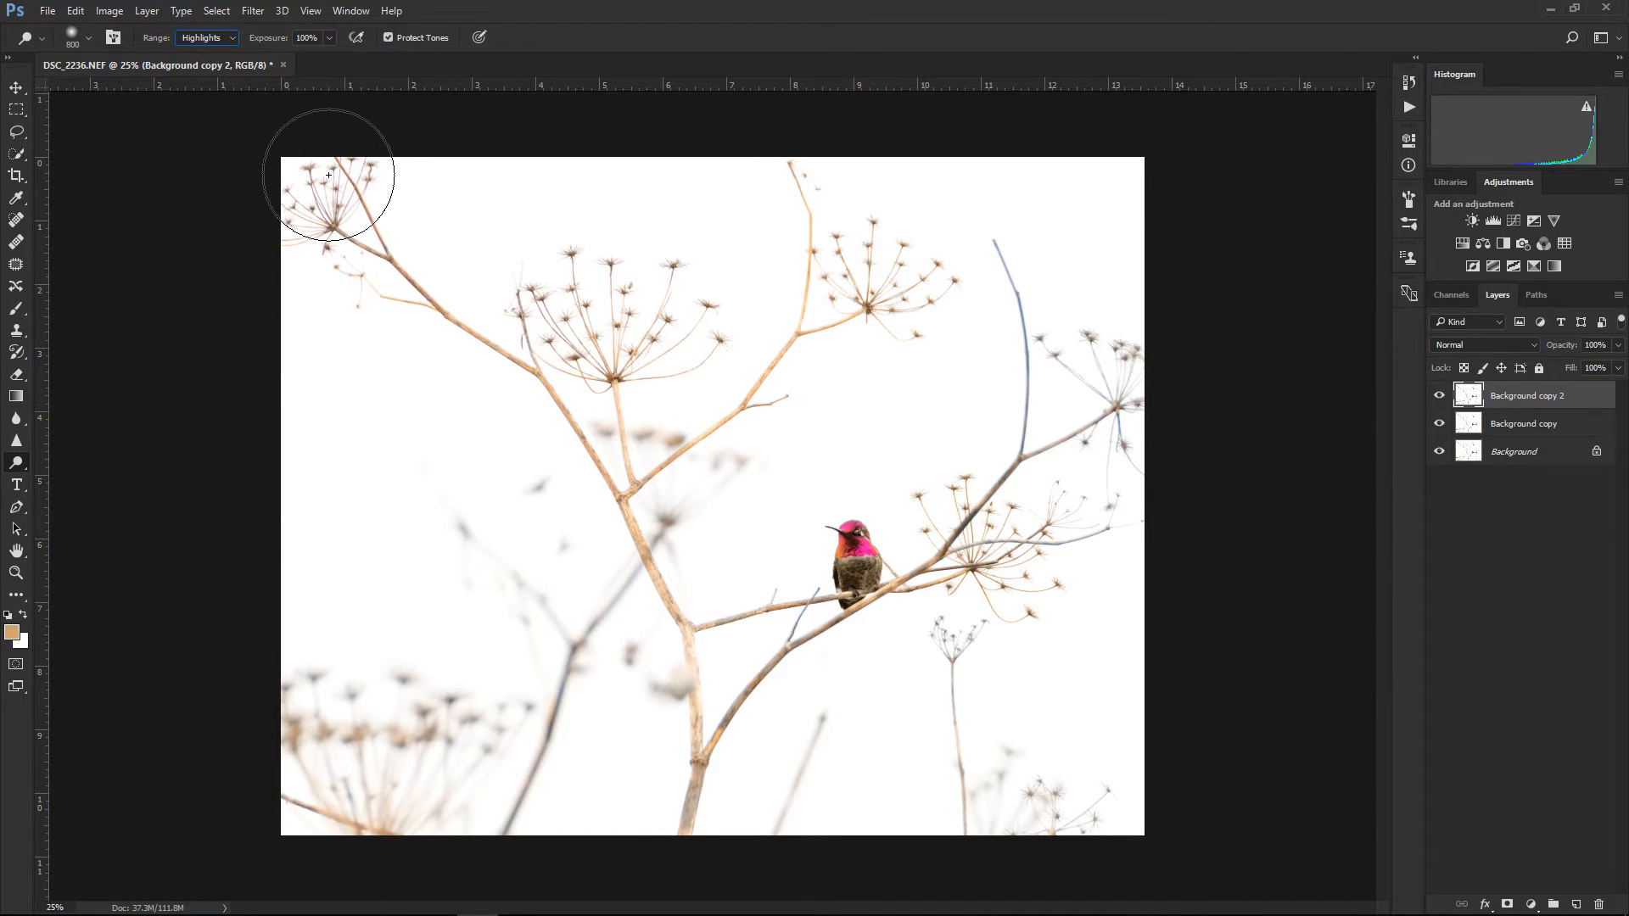
Try dodging the background around the upper flower head, inspect it at 50% magnification, and undo the stroke
{"action": "mouse_move", "coordinate": [775, 221]}
{"action": "left_mouse_down"}
{"action": "mouse_move", "coordinate": [845, 233]}
{"action": "mouse_move", "coordinate": [839, 286]}
{"action": "mouse_move", "coordinate": [883, 284]}
{"action": "left_mouse_up"}
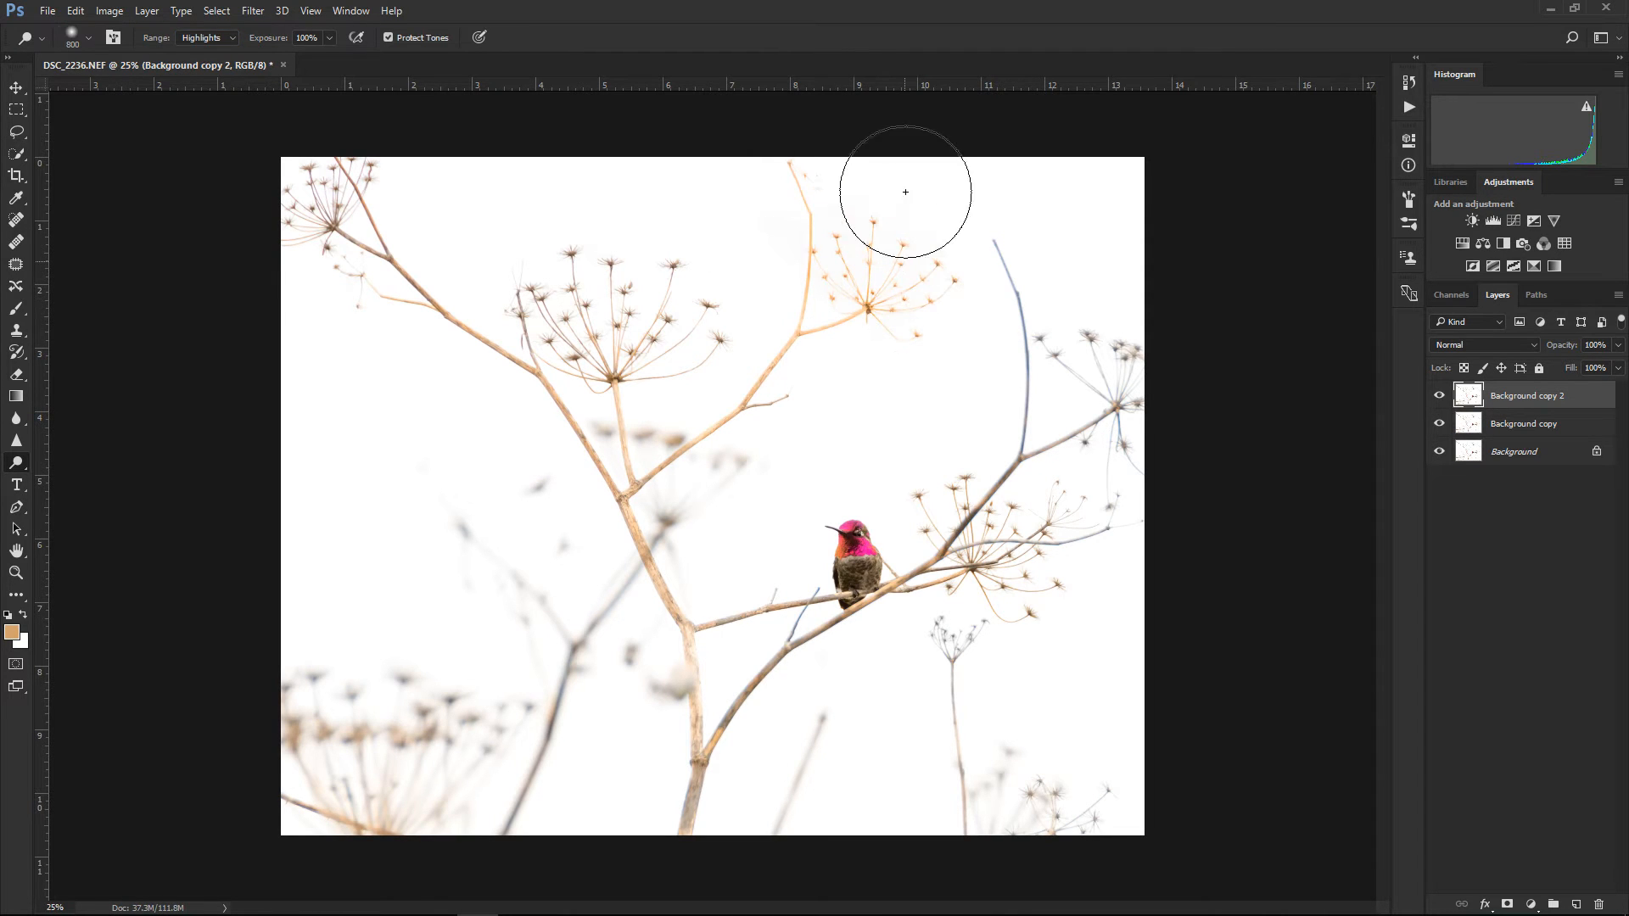
{"action": "key", "text": "ctrl+plus"}
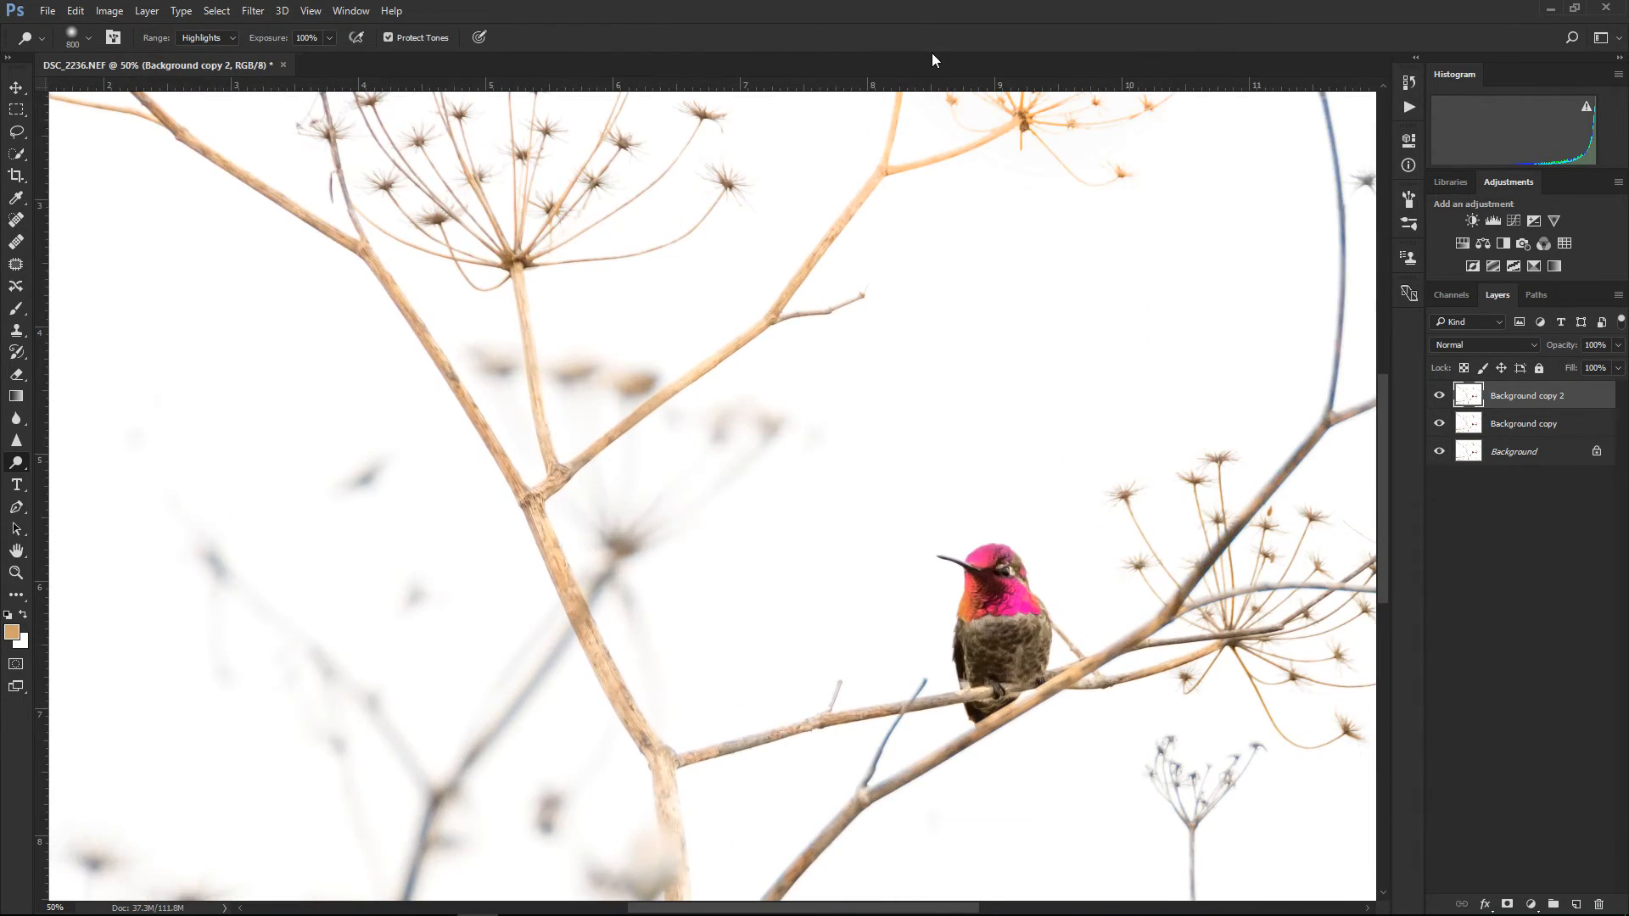
{"action": "left_click_drag", "start_coordinate": [992, 185], "coordinate": [840, 466]}
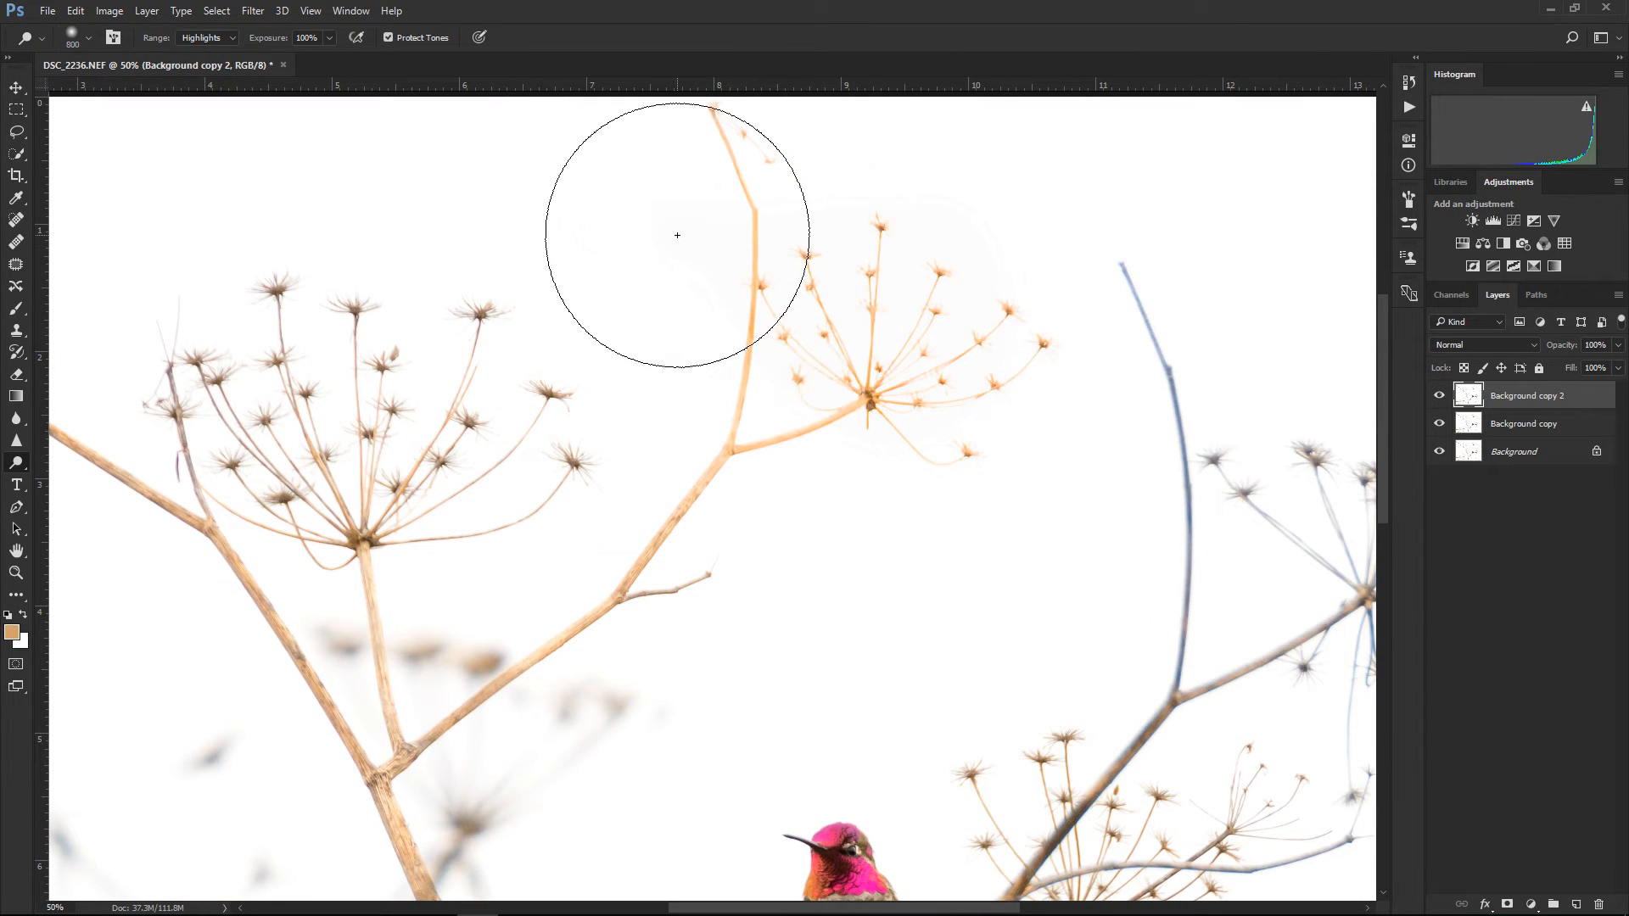
{"action": "key", "text": "ctrl+z"}
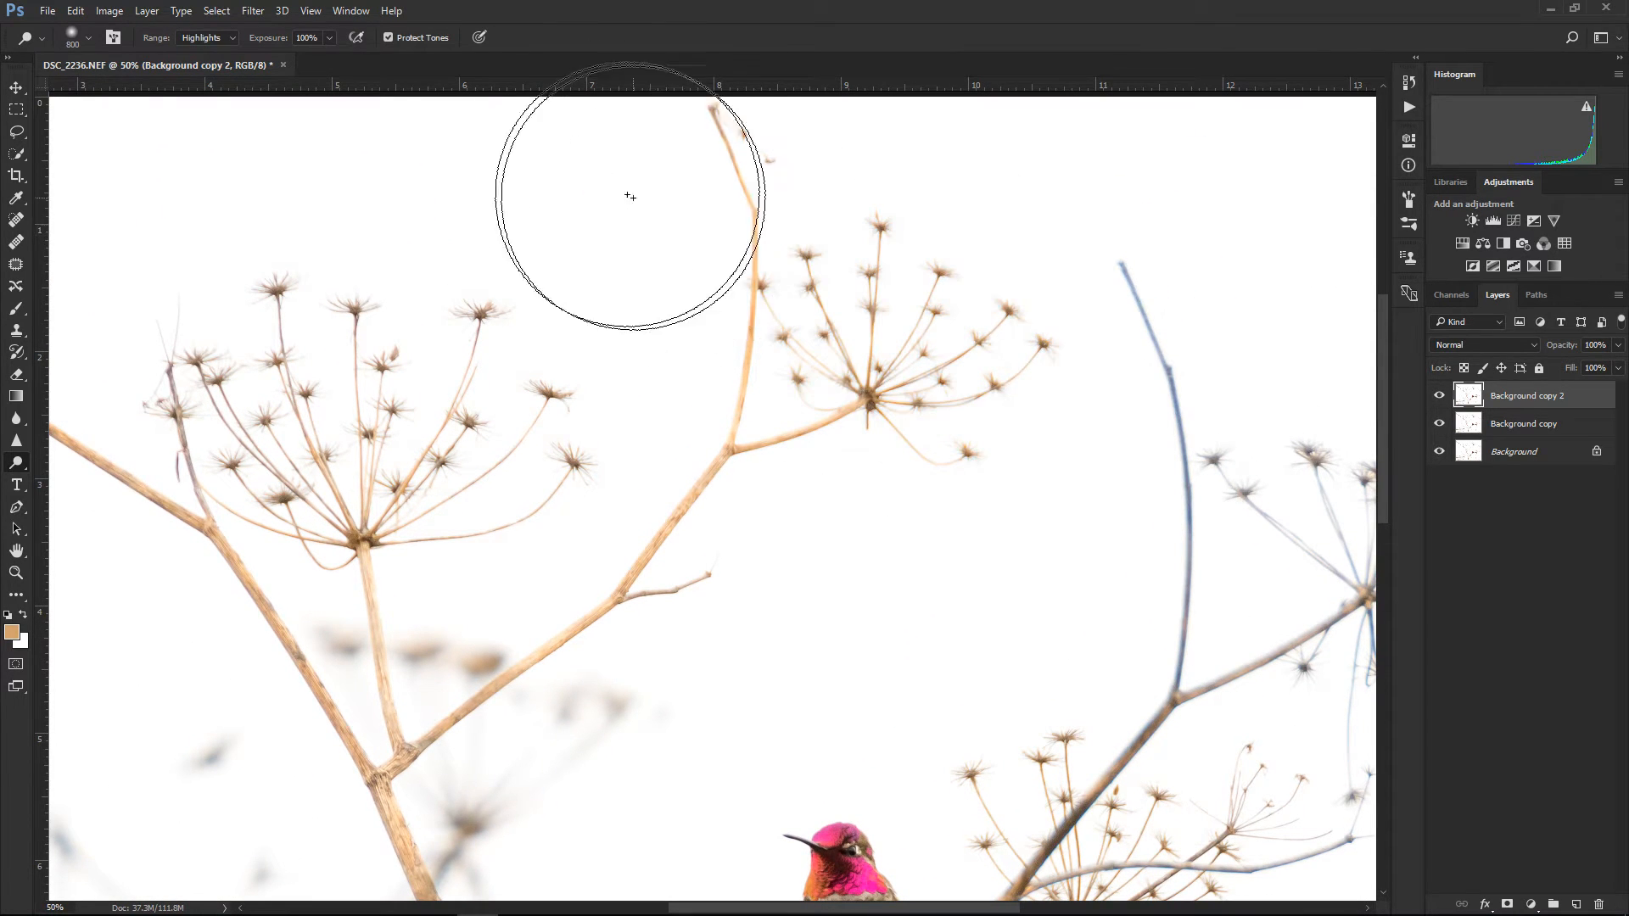
Set the Dodge exposure to 16%, try it on the background around the upper branches, and undo the test stroke
{"action": "left_click", "coordinate": [329, 38]}
{"action": "left_click_drag", "start_coordinate": [329, 56], "coordinate": [277, 59]}
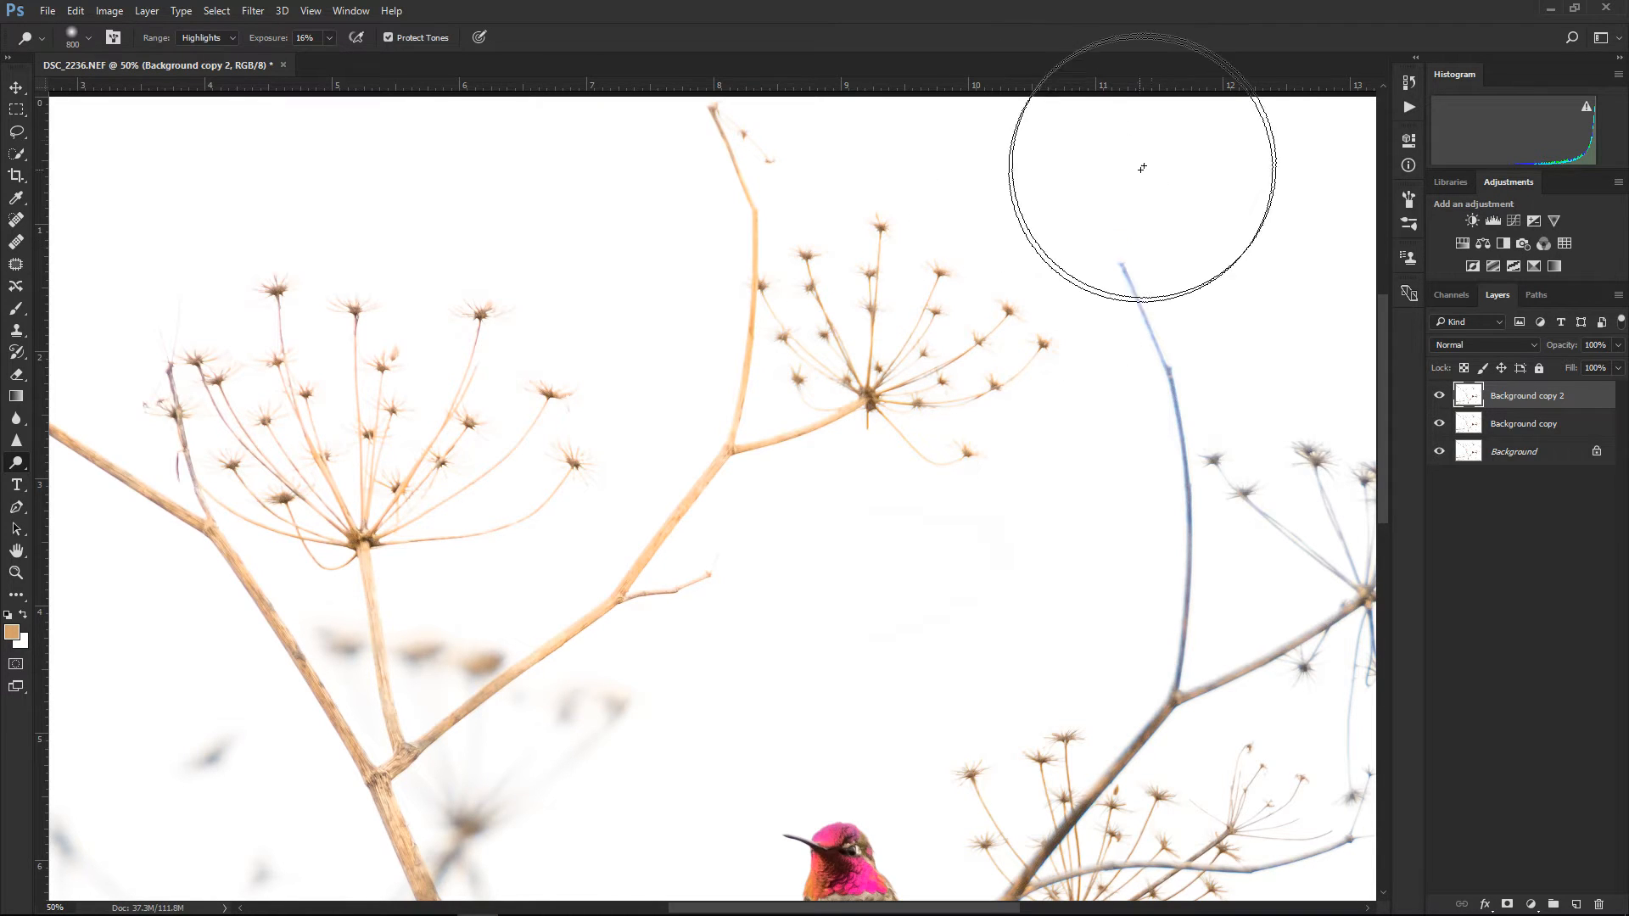
{"action": "key", "text": "ctrl"}
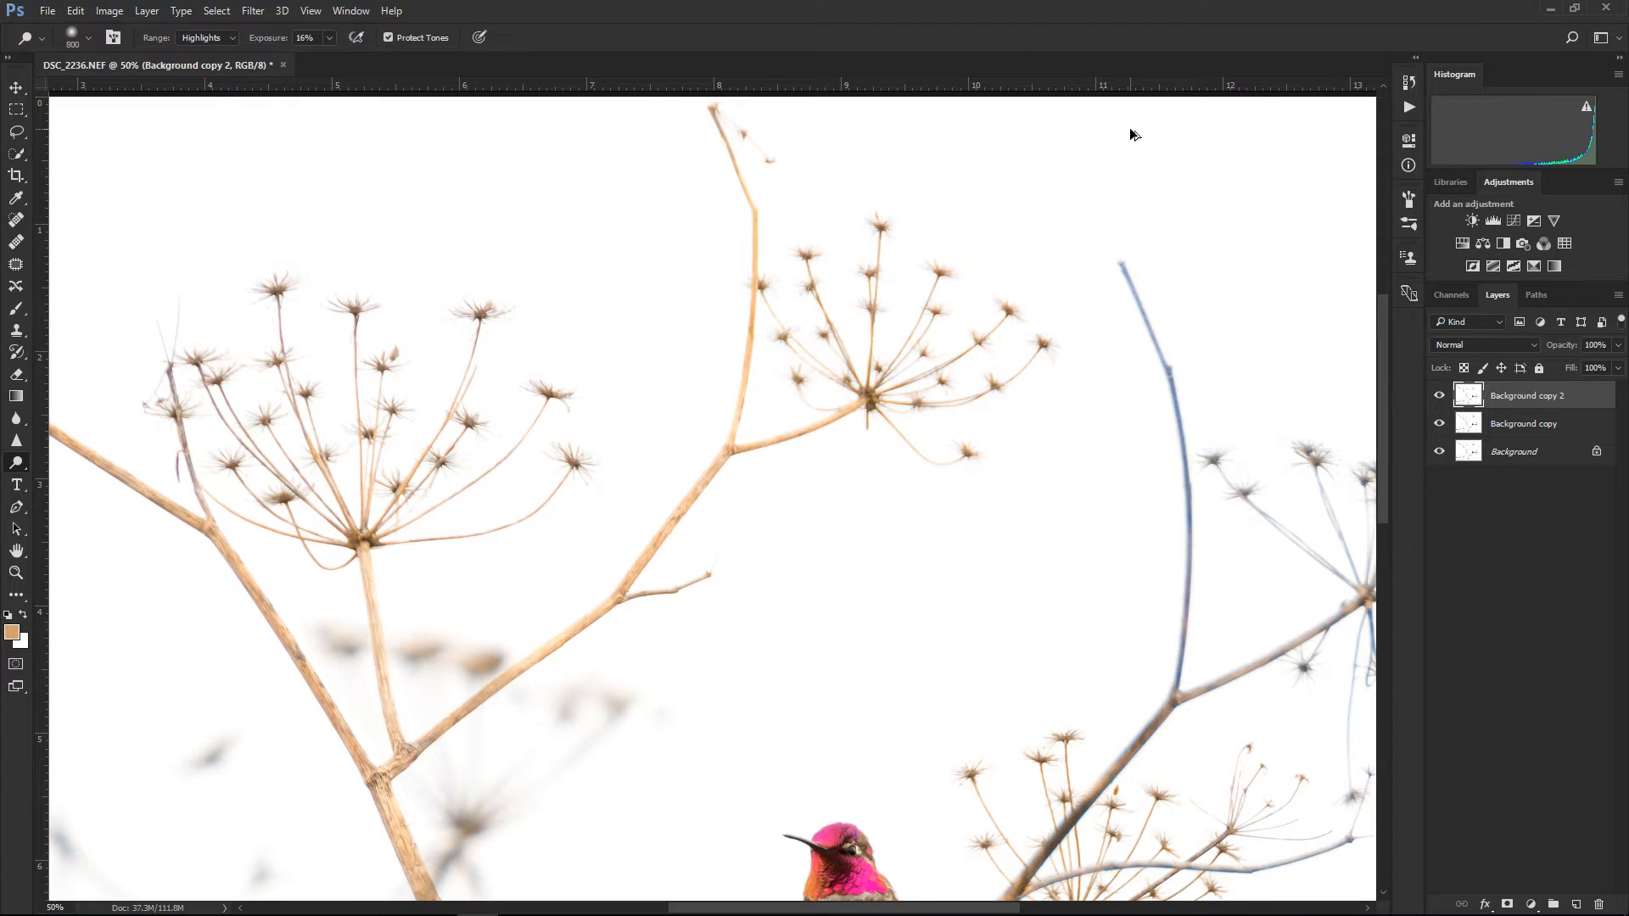
{"action": "key", "text": "ctrl+minus"}
{"action": "key", "text": "ctrl+minus"}
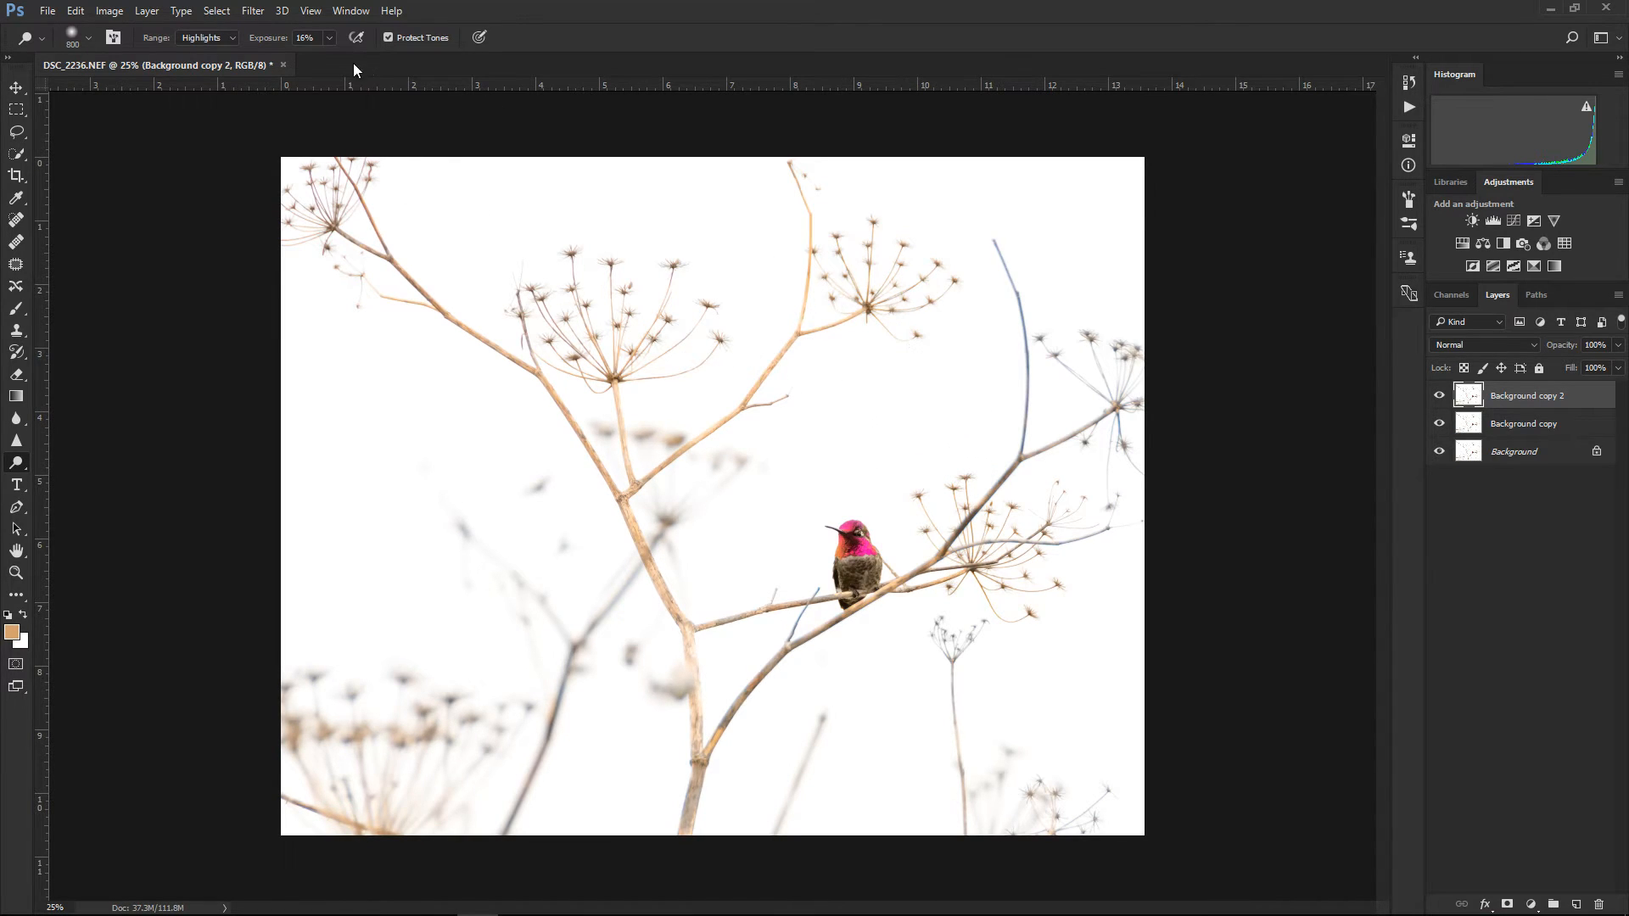
Start a Color Range selection and try sampling the bird's magenta feathers with a higher Fuzziness
{"action": "left_click", "coordinate": [217, 11]}
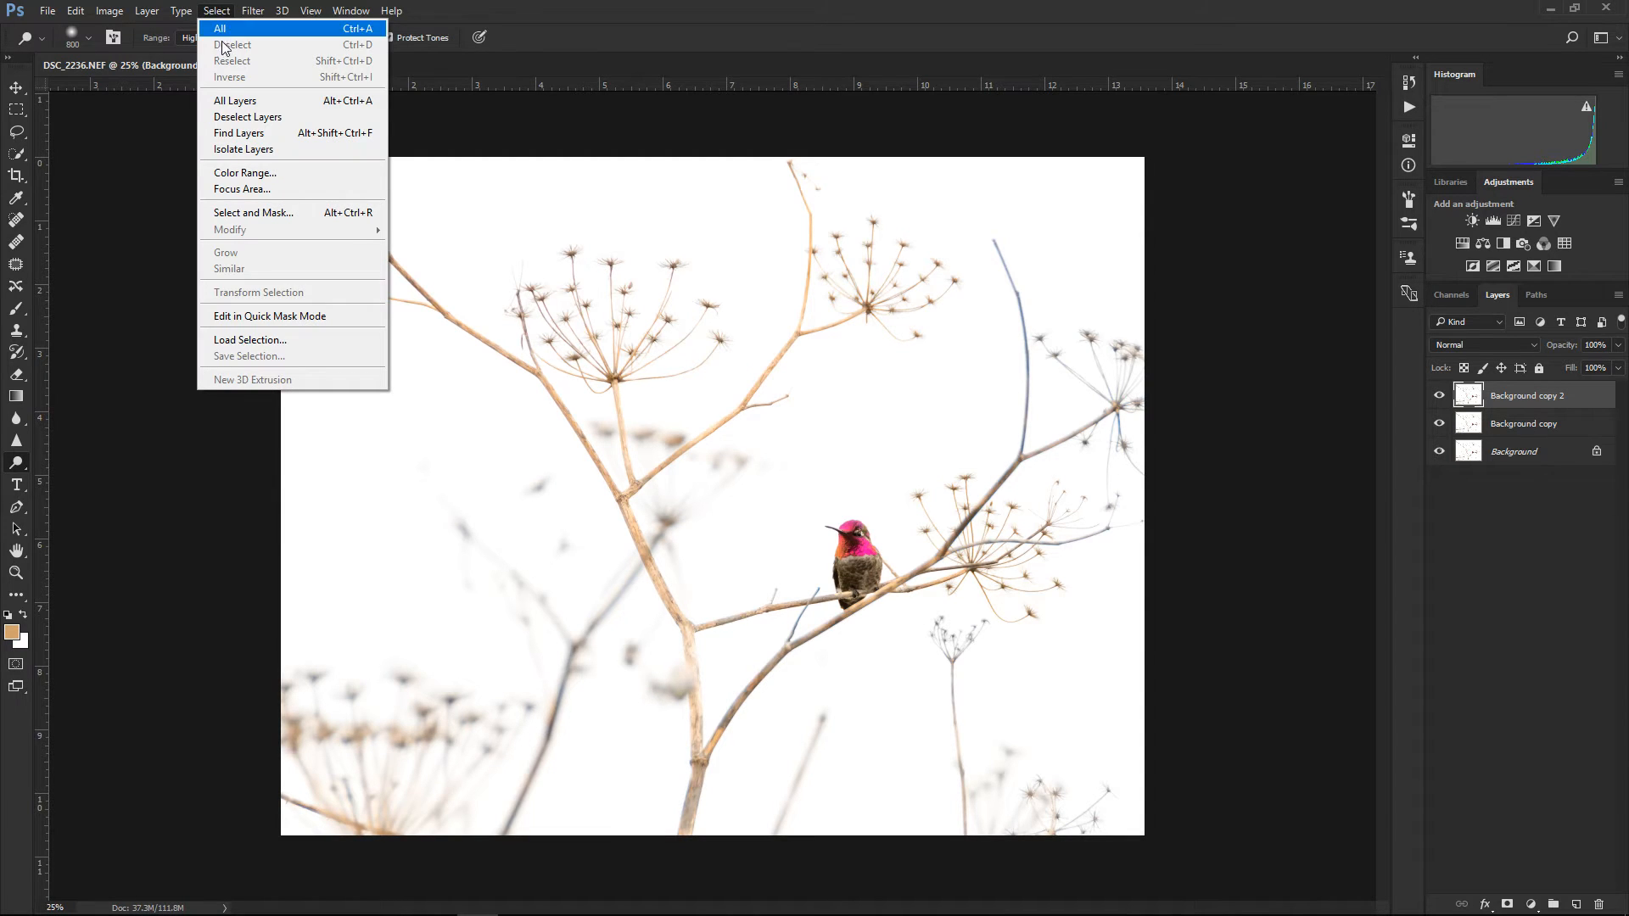
{"action": "left_click", "coordinate": [230, 174]}
{"action": "left_click_drag", "start_coordinate": [557, 126], "coordinate": [1319, 114]}
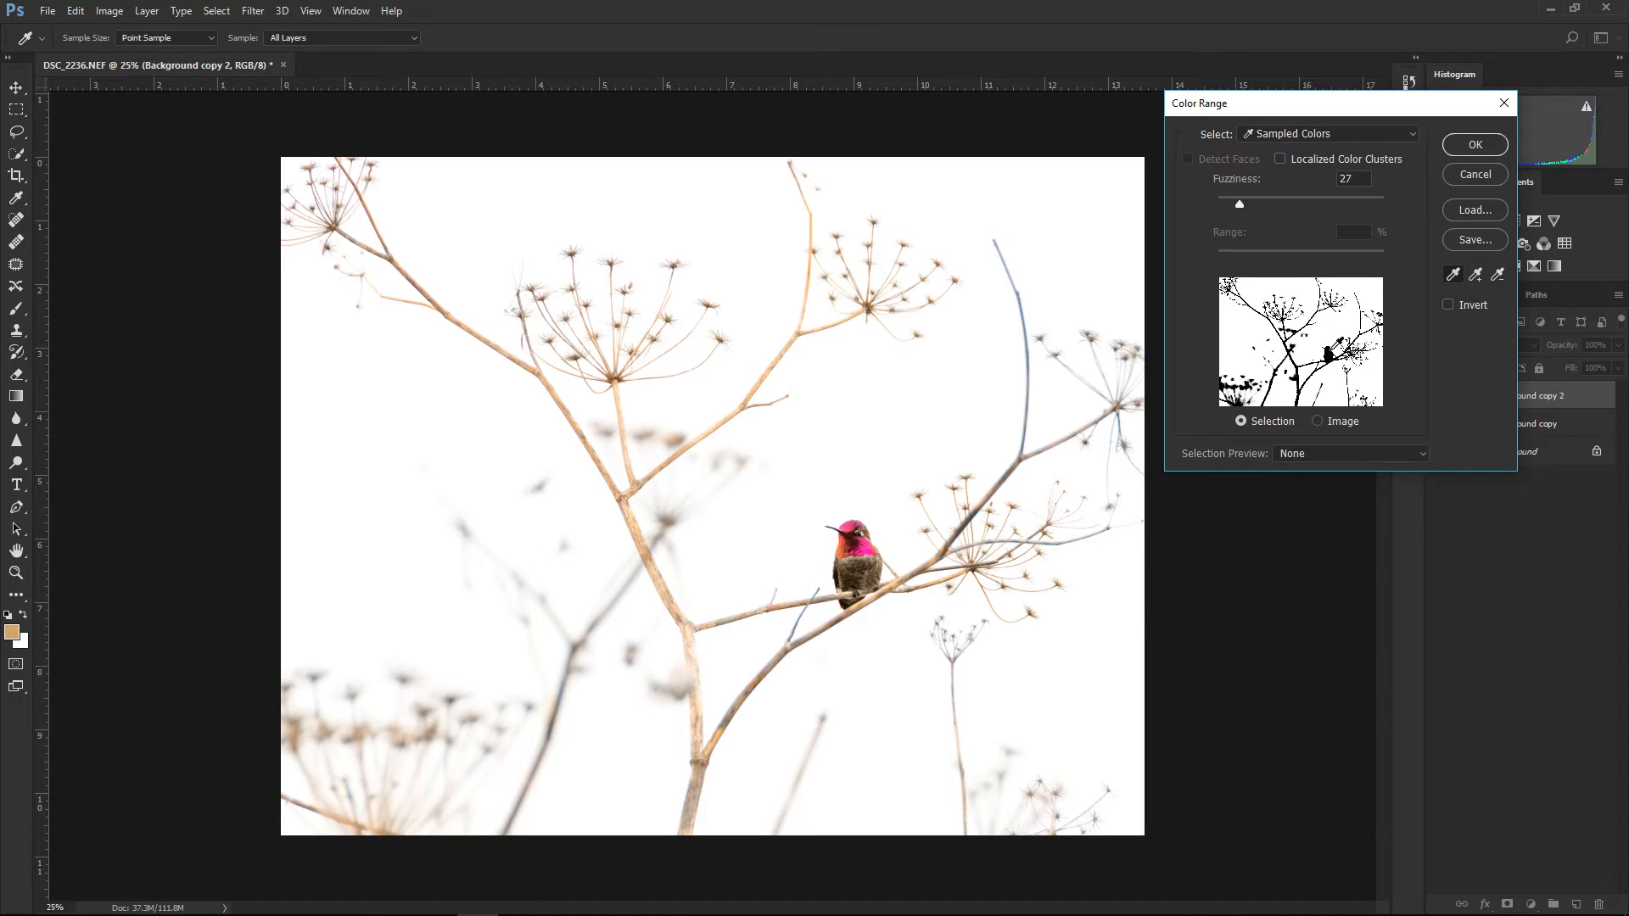
{"action": "left_click", "coordinate": [1327, 349]}
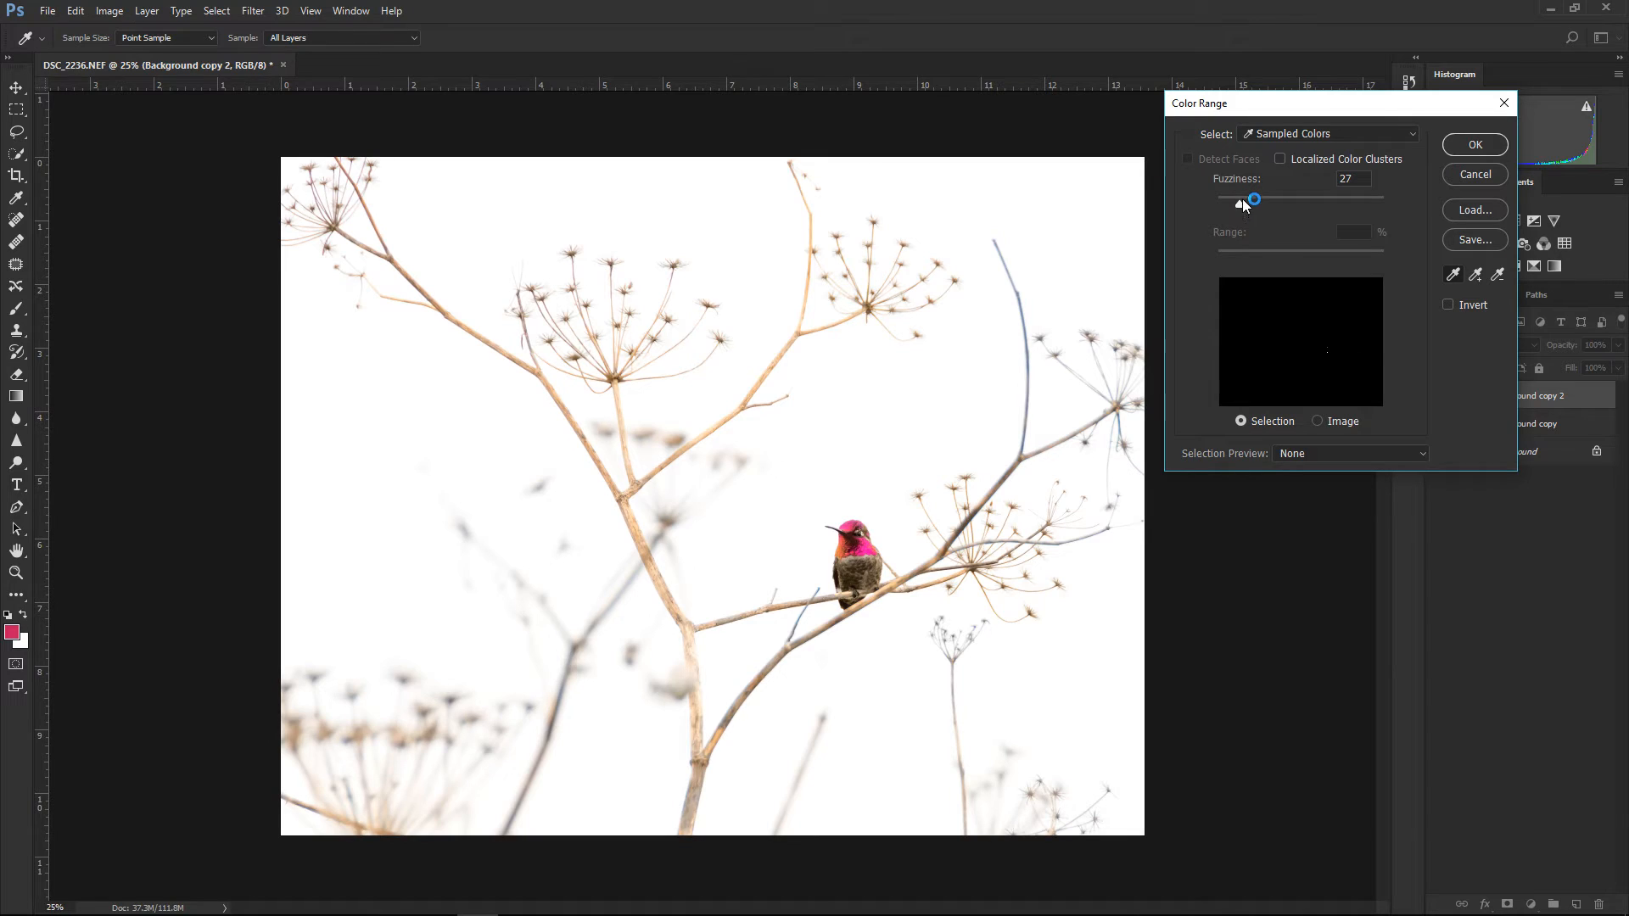
{"action": "left_click_drag", "start_coordinate": [1240, 201], "coordinate": [1324, 209]}
Sample the white background as the selection colour, compare Fuzziness at 0 and 200, and set it to 28
{"action": "left_click", "coordinate": [1101, 215]}
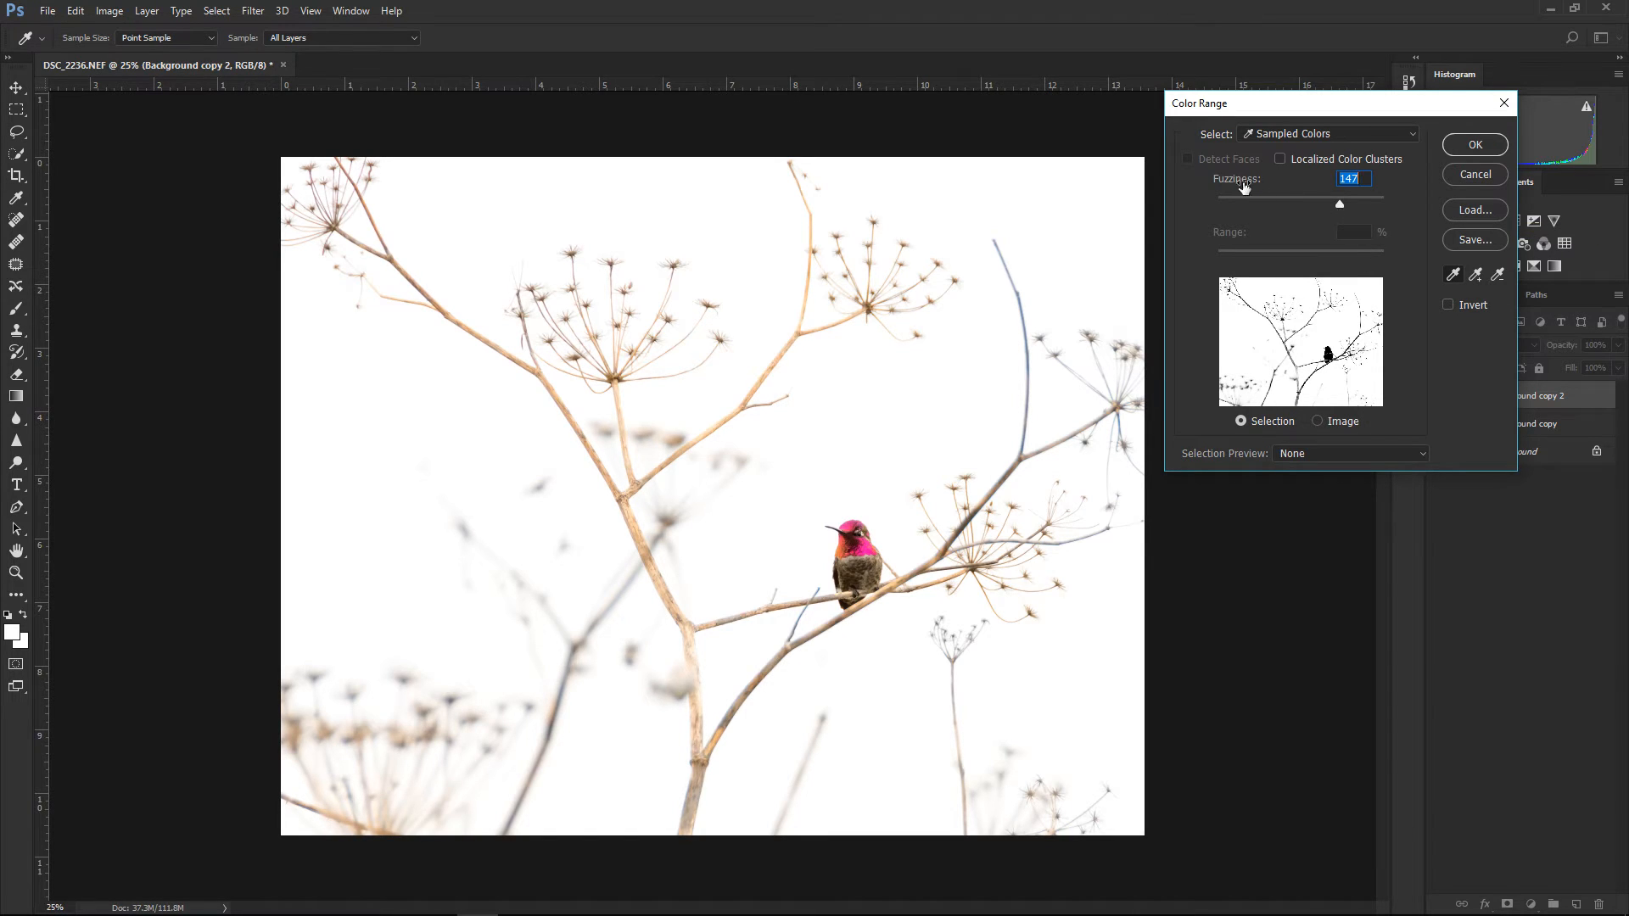
{"action": "left_click_drag", "start_coordinate": [1339, 205], "coordinate": [1215, 201]}
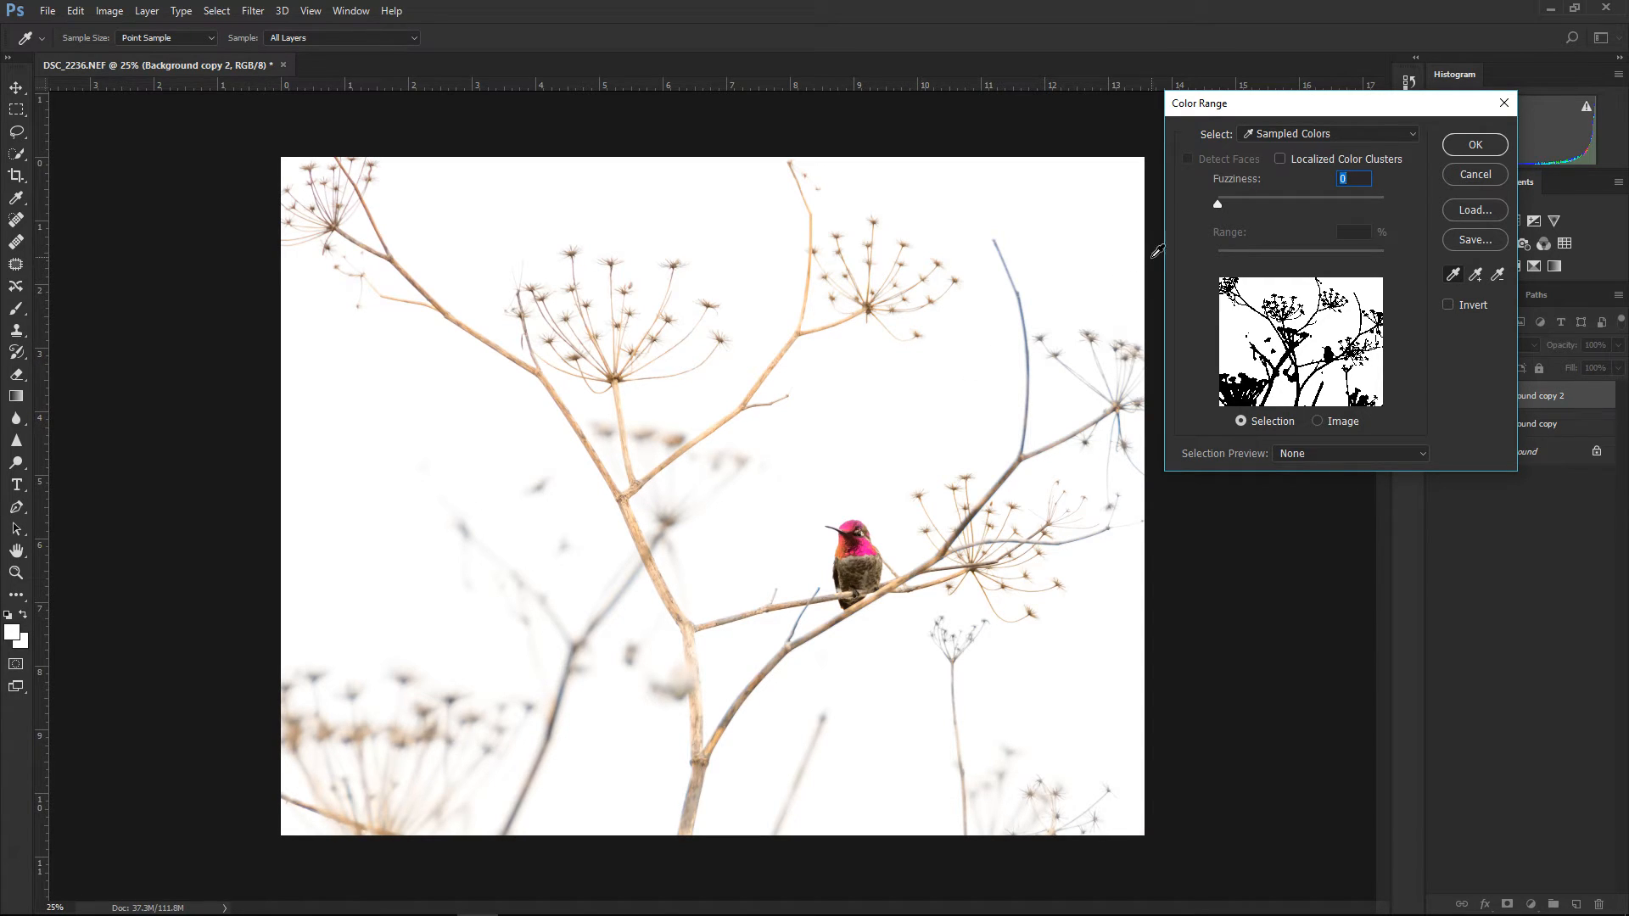
{"action": "left_click_drag", "start_coordinate": [1217, 205], "coordinate": [1422, 211]}
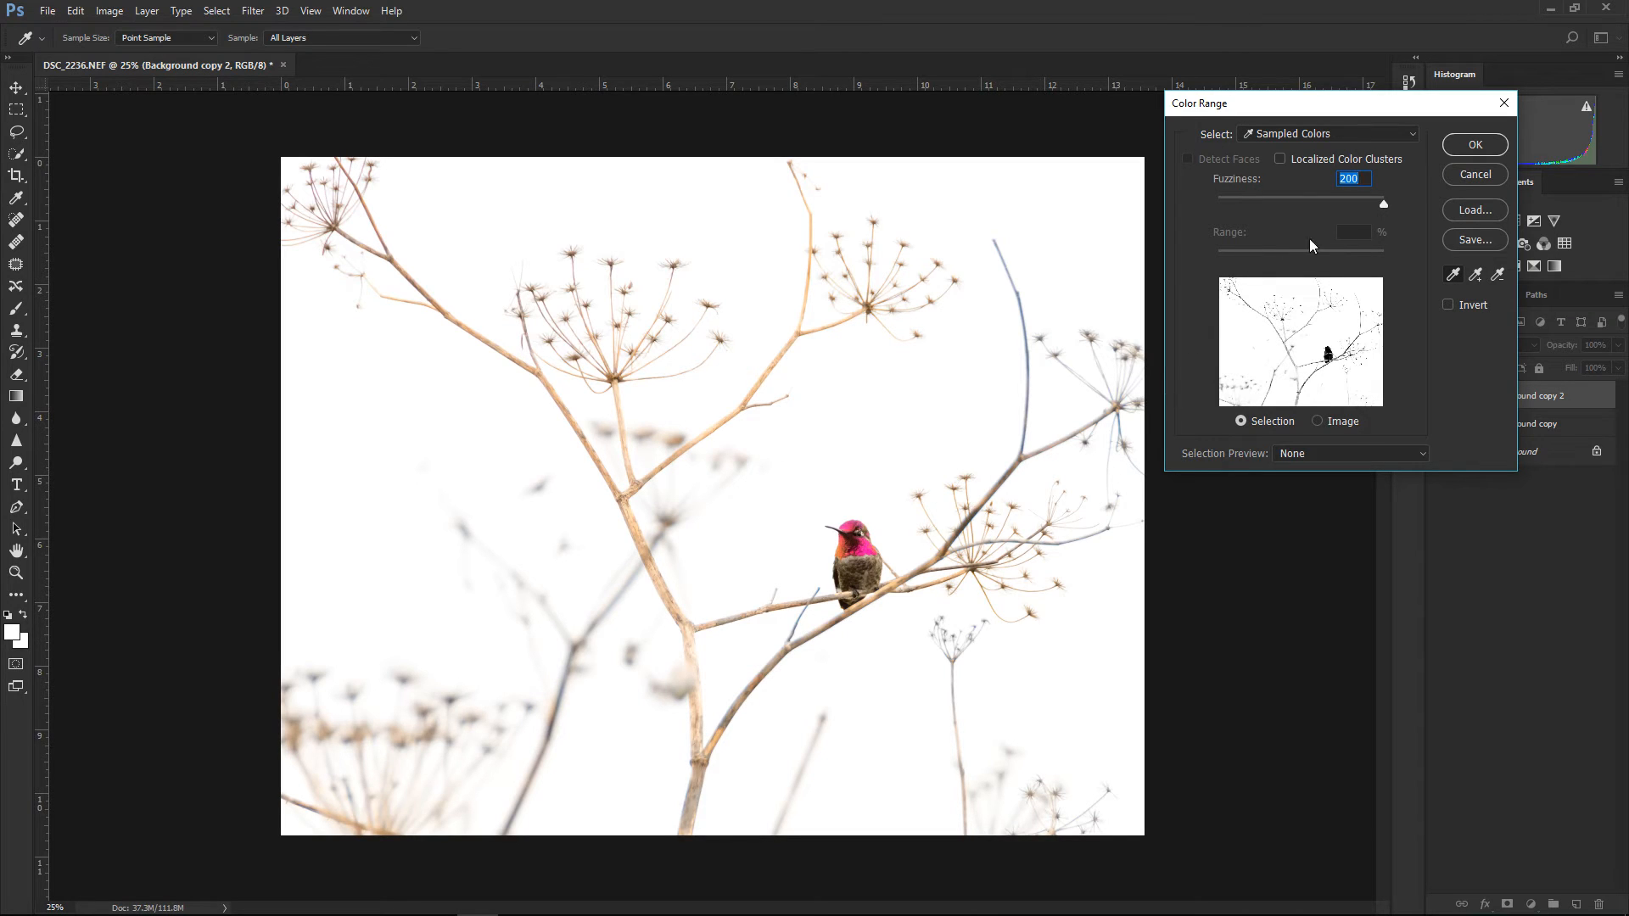
{"action": "left_click_drag", "start_coordinate": [1384, 207], "coordinate": [1240, 210]}
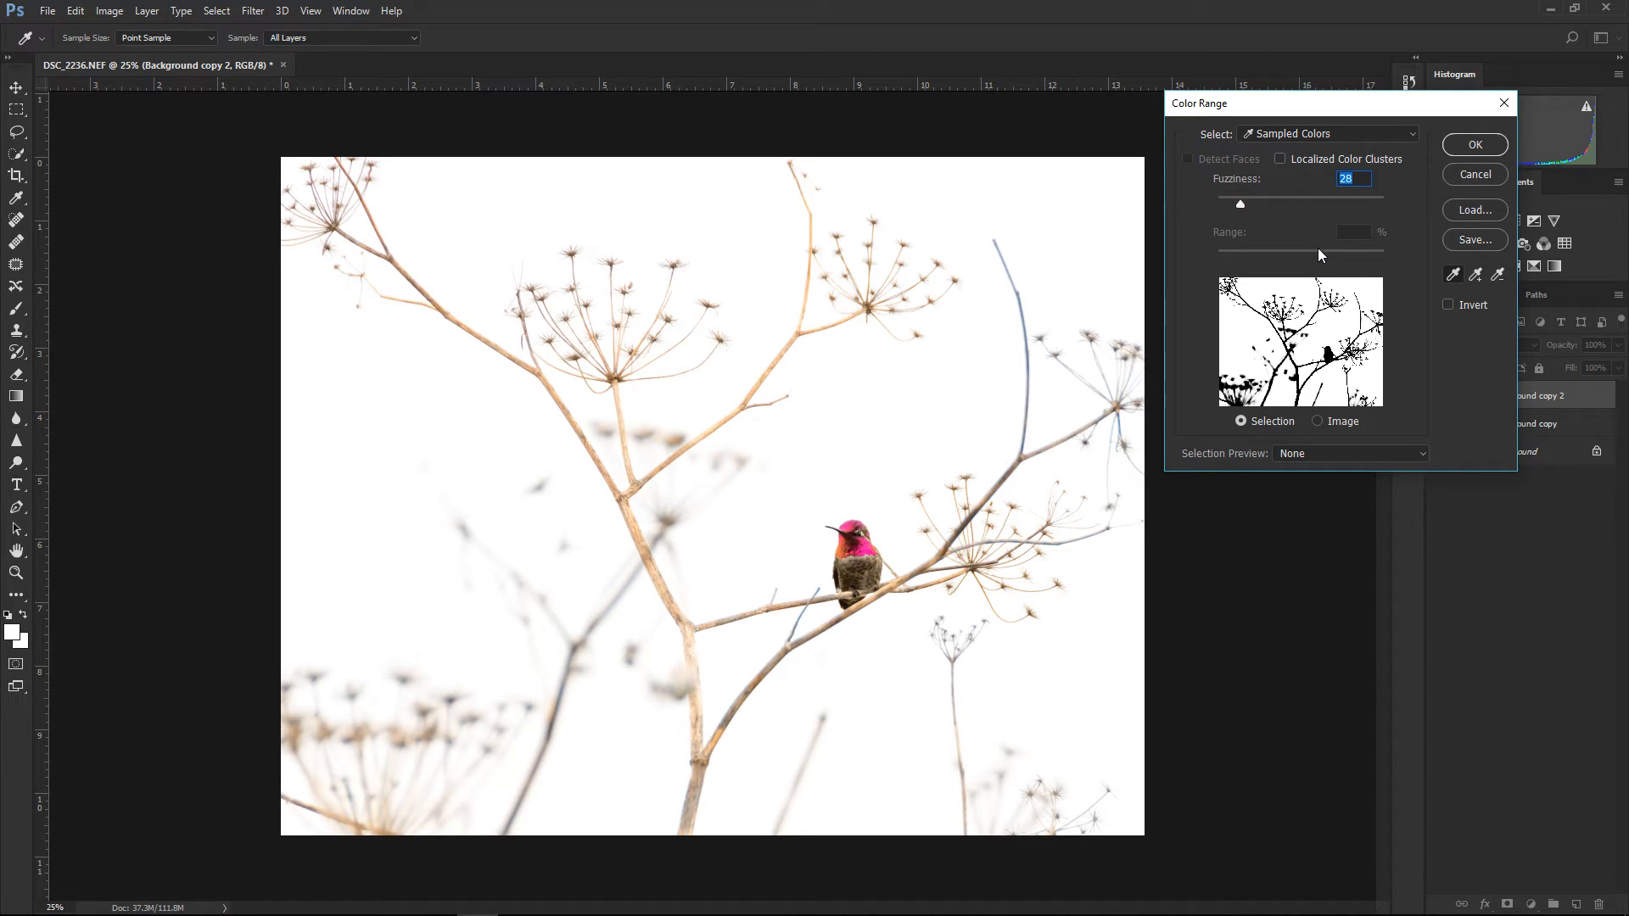
Try adding the tan branch colour to the sampled range and subtracting it again
{"action": "left_click", "coordinate": [1478, 273]}
{"action": "left_click", "coordinate": [630, 510]}
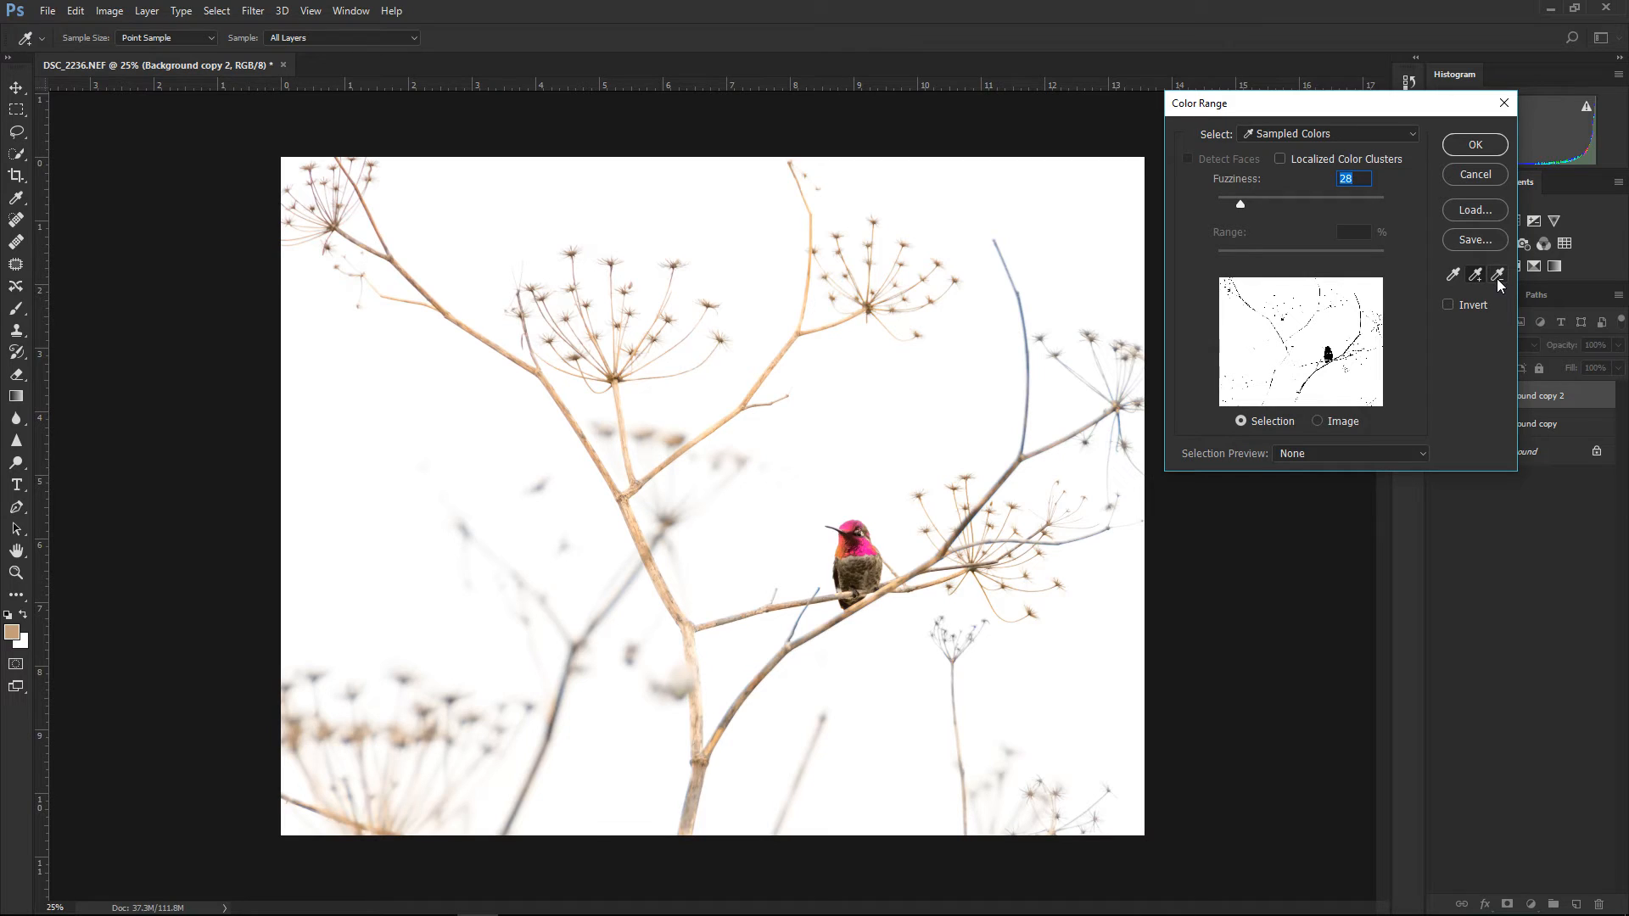
{"action": "left_click", "coordinate": [630, 514]}
{"action": "left_click", "coordinate": [632, 508]}
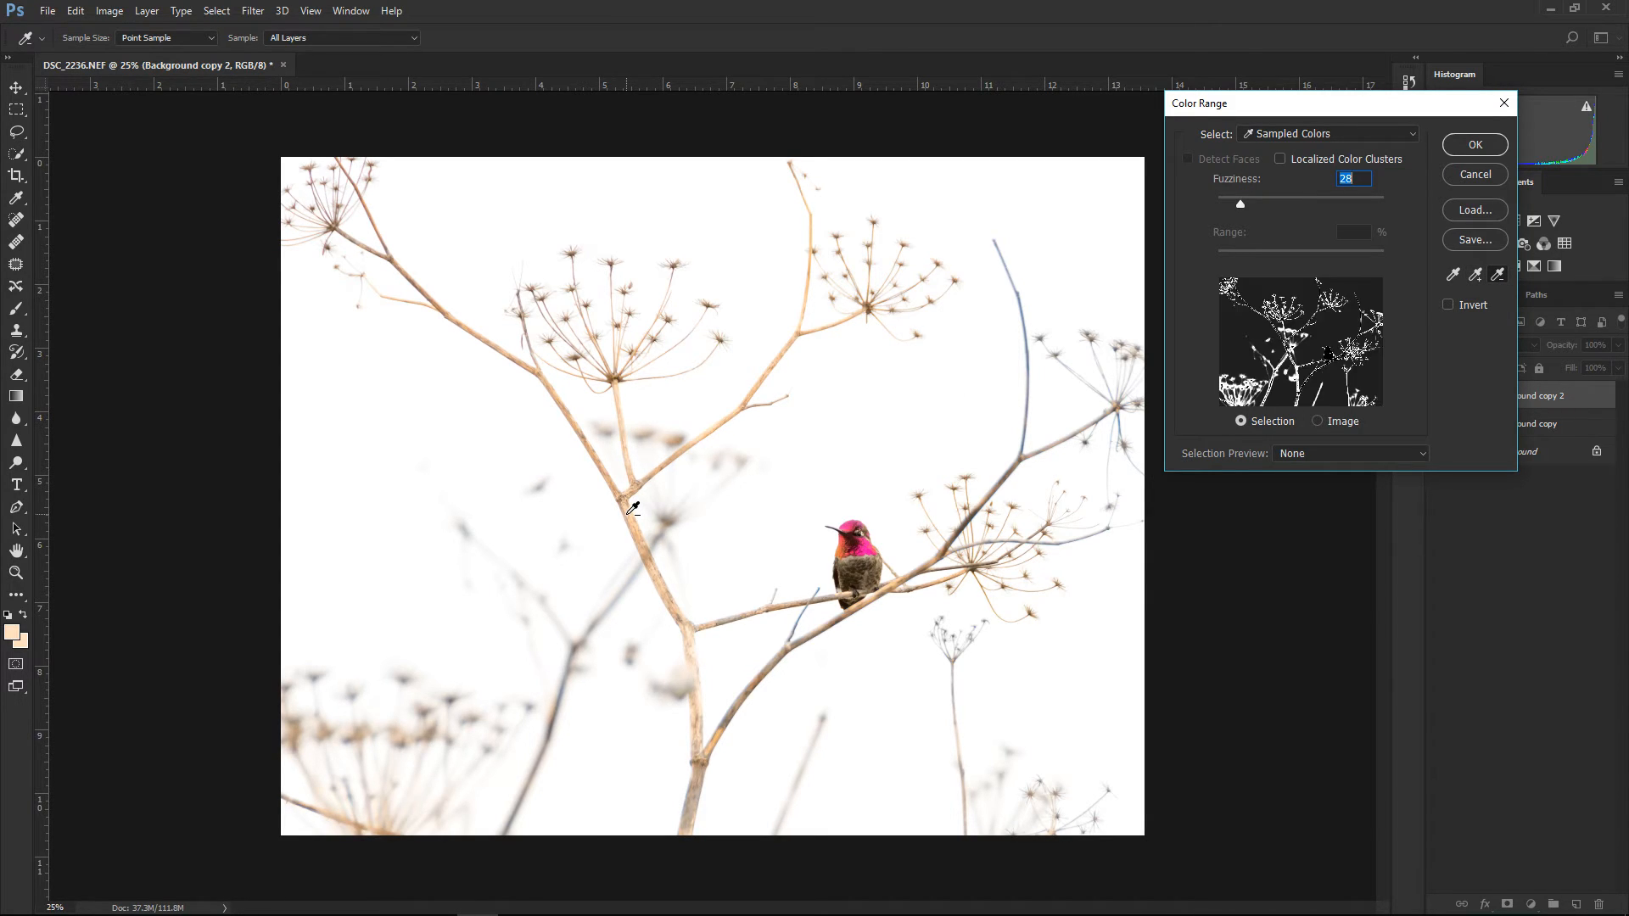
Resample only the white background, lower the Fuzziness slightly, and create the selection
{"action": "left_click", "coordinate": [1452, 274]}
{"action": "left_click", "coordinate": [1068, 218]}
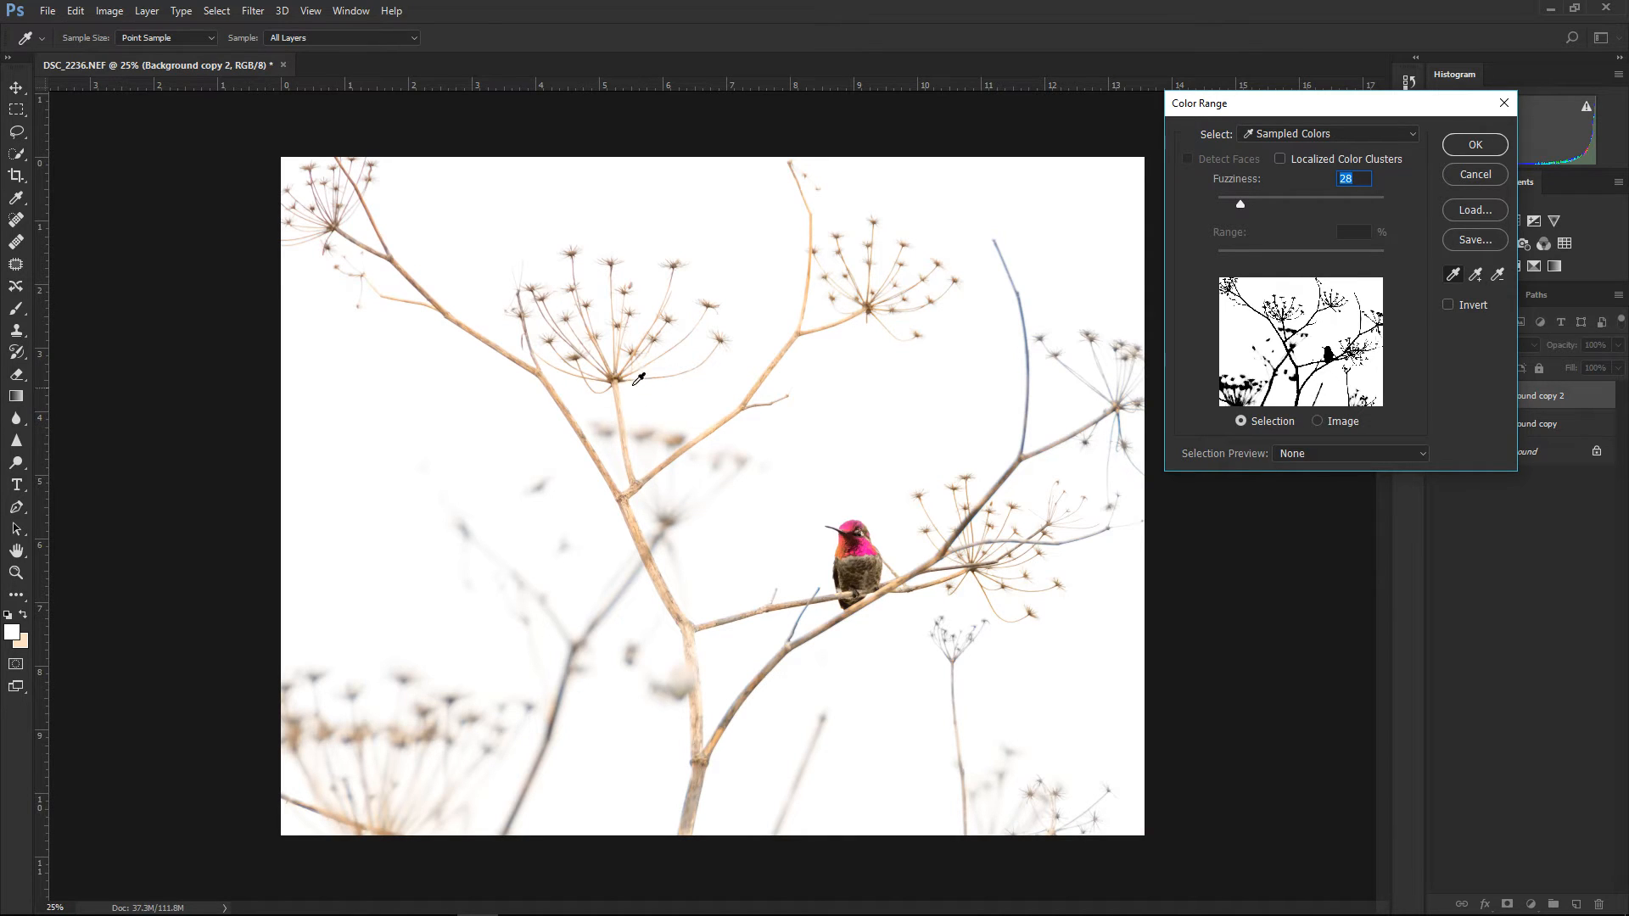
{"action": "left_click", "coordinate": [1454, 275]}
{"action": "left_click", "coordinate": [1475, 275]}
{"action": "left_click", "coordinate": [320, 751]}
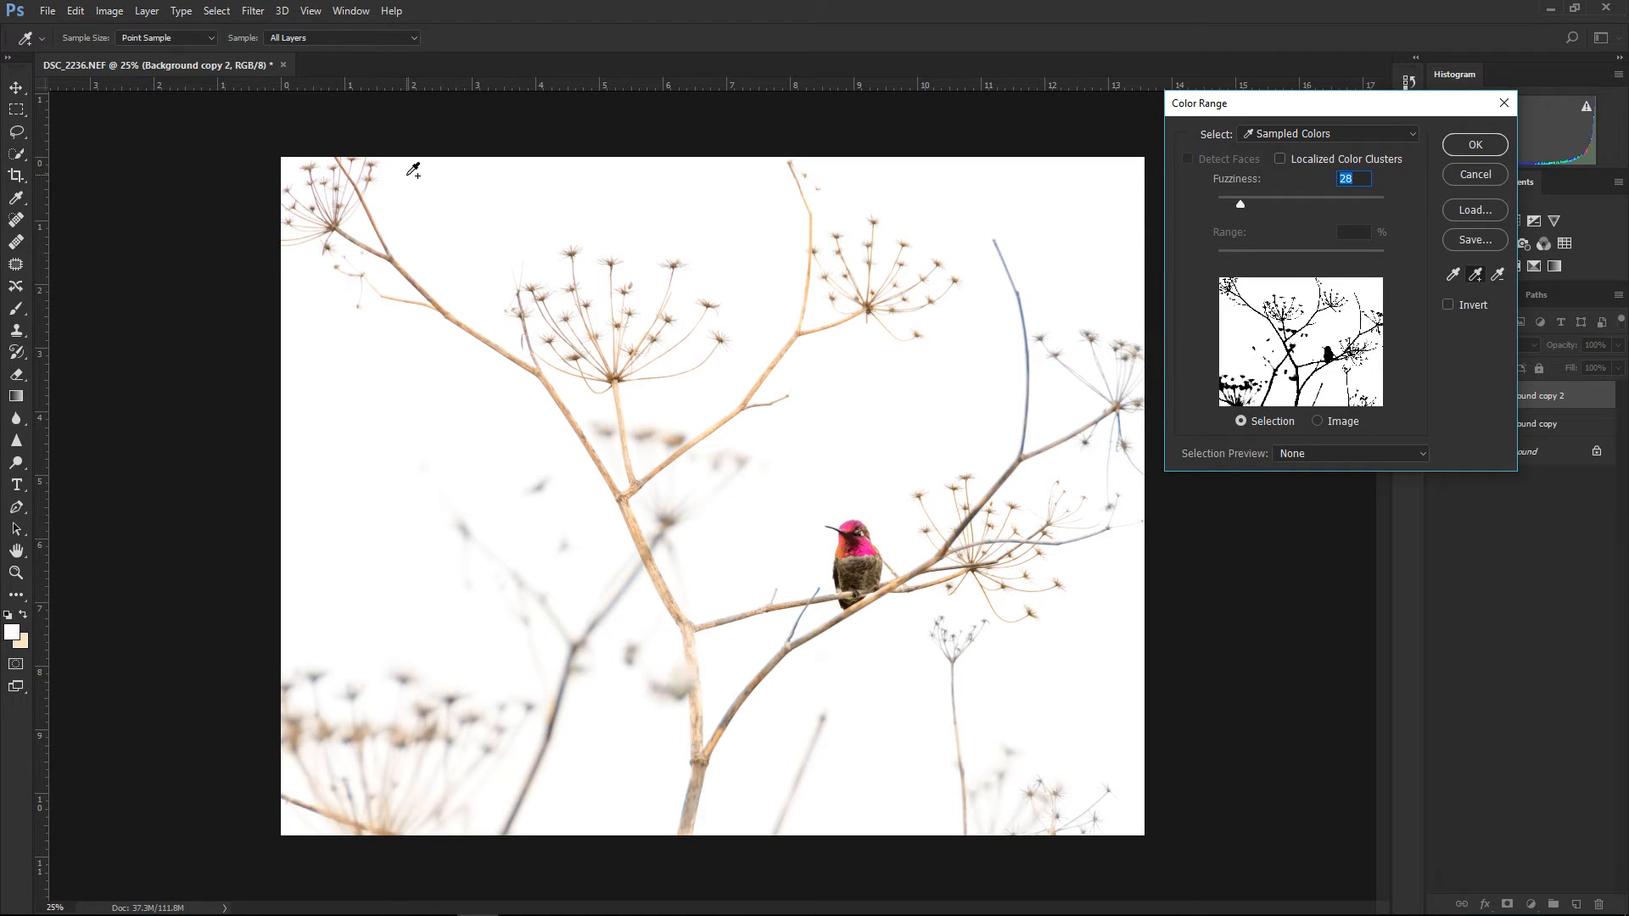
{"action": "left_click_drag", "start_coordinate": [1239, 204], "coordinate": [1235, 203]}
{"action": "left_click", "coordinate": [1473, 145]}
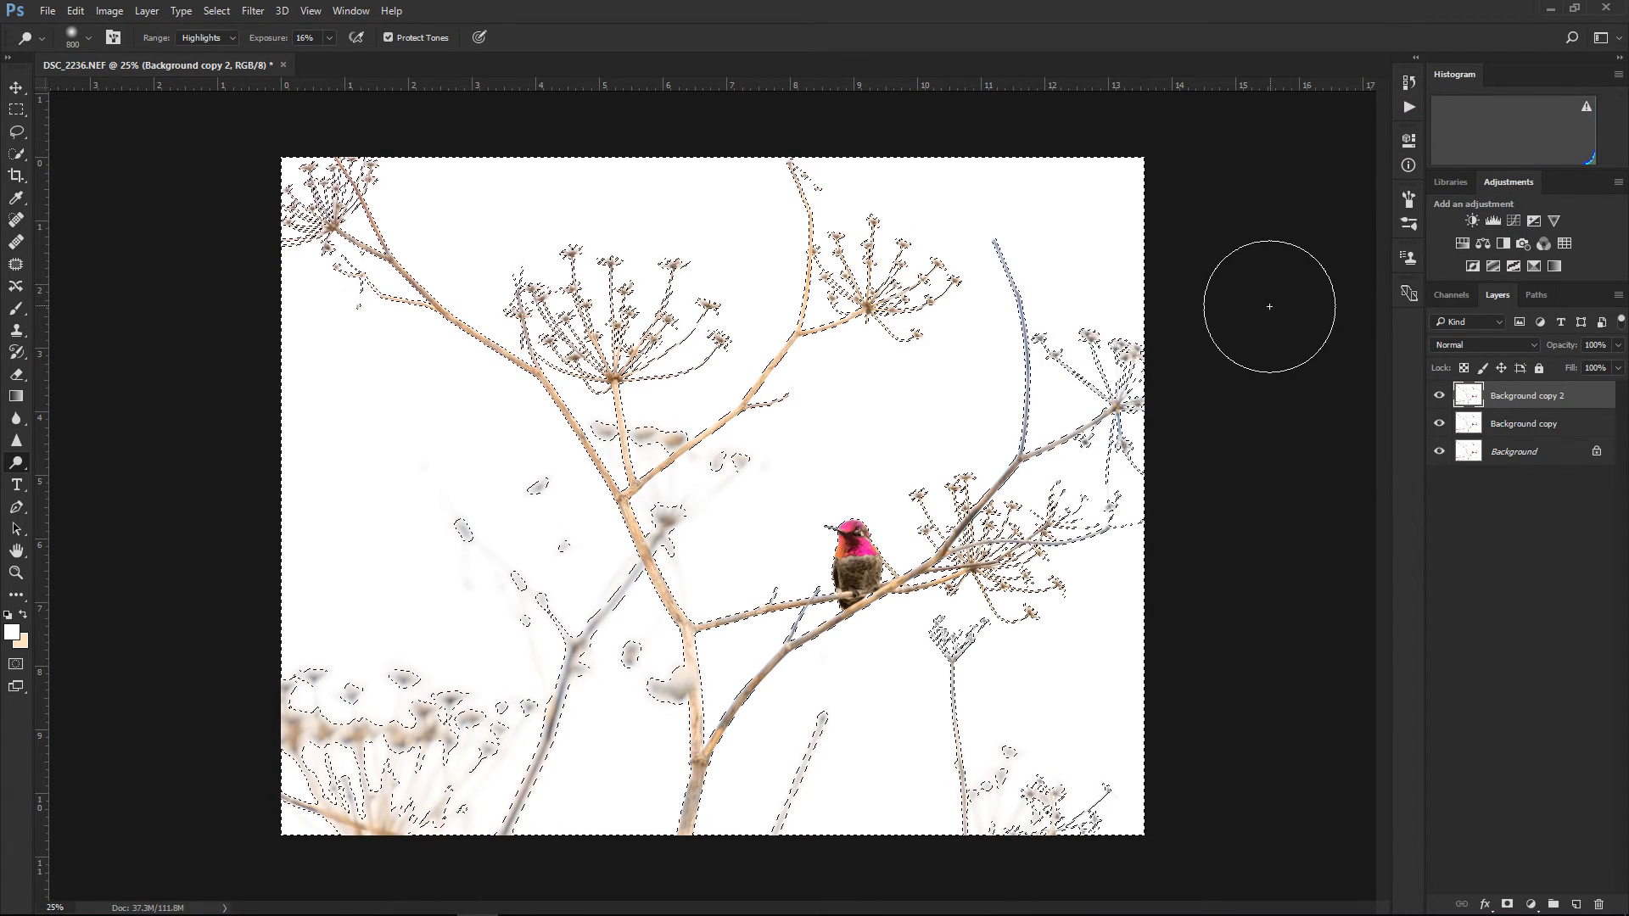
Feather the background selection with a radius of 1 pixel
{"action": "key", "text": "ctrl+h"}
{"action": "key", "text": "ctrl+plus"}
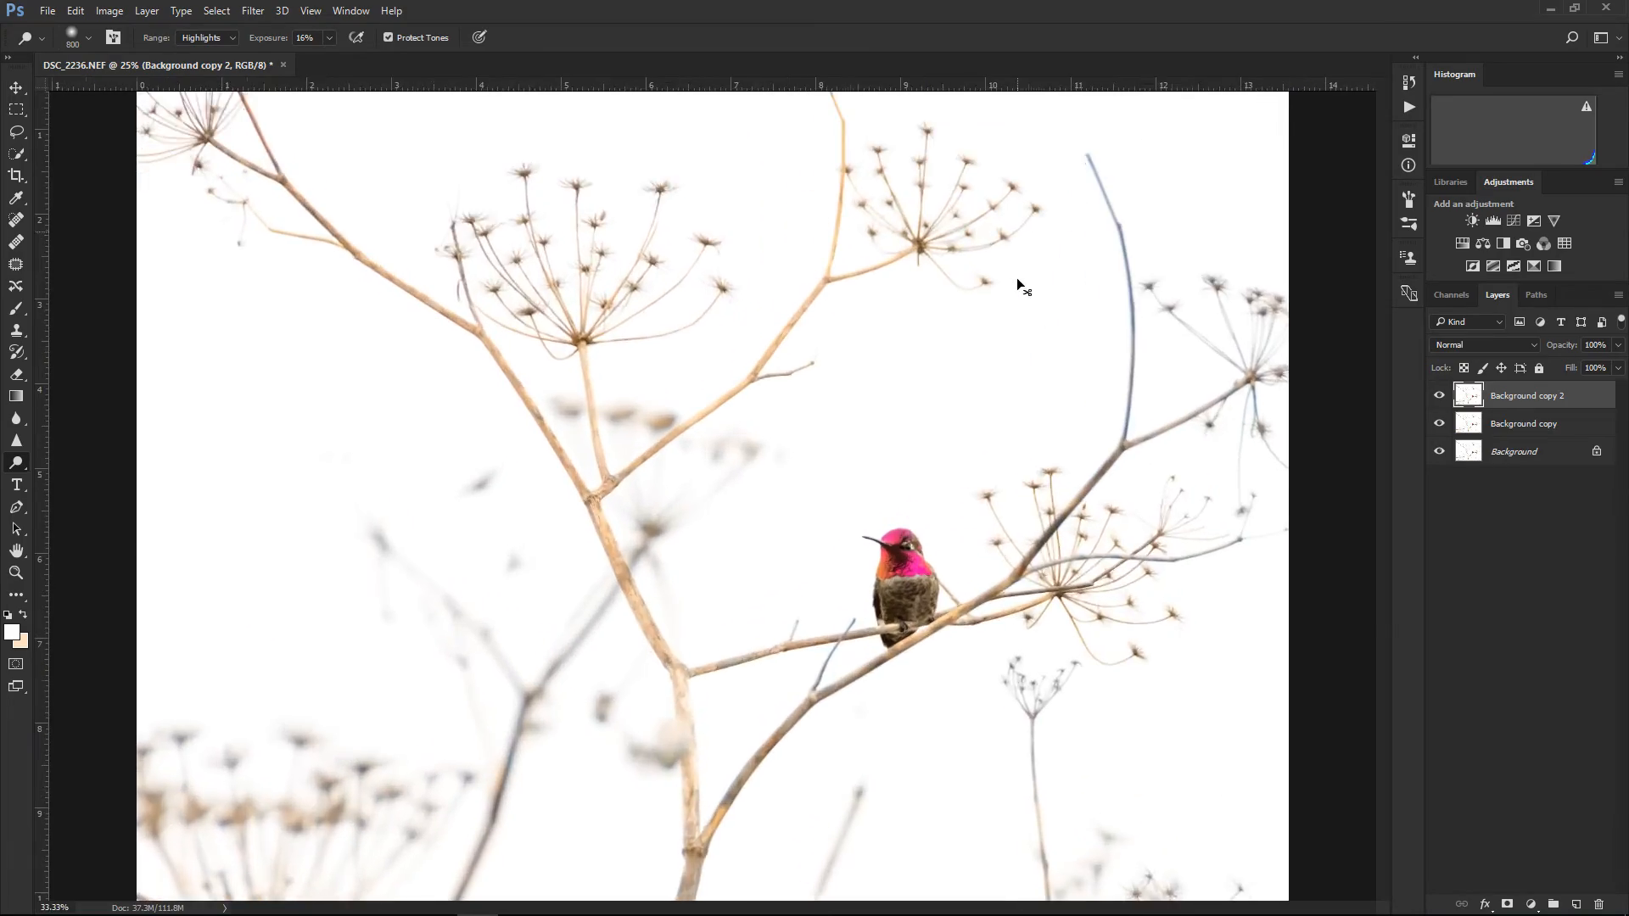
{"action": "key", "text": "ctrl+h"}
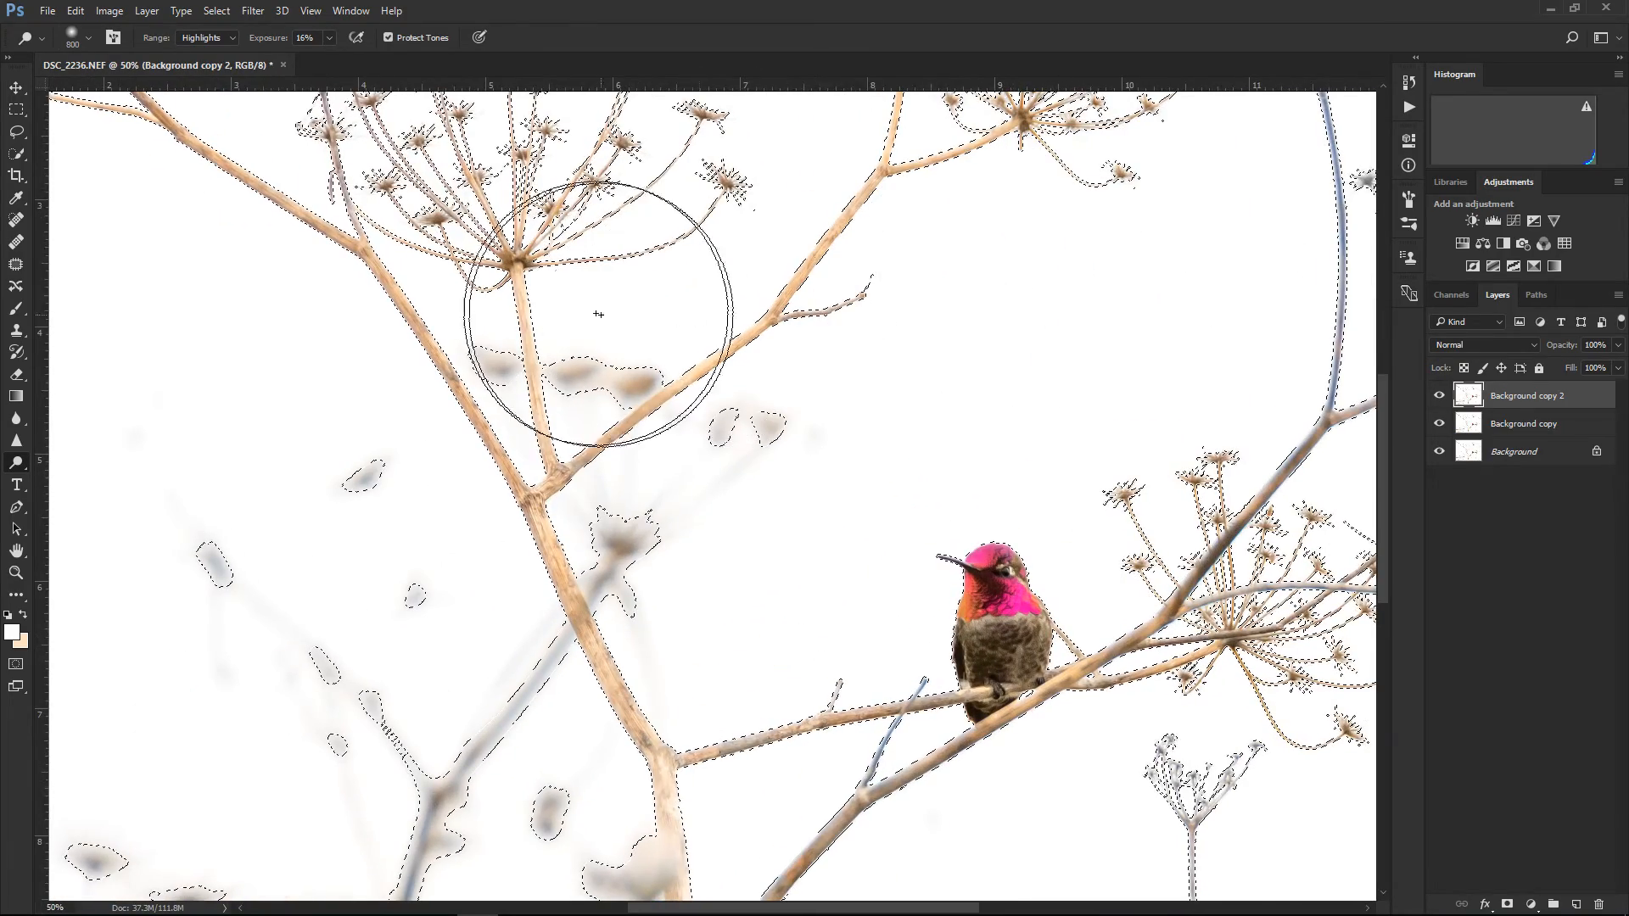
{"action": "key", "text": "ctrl+plus"}
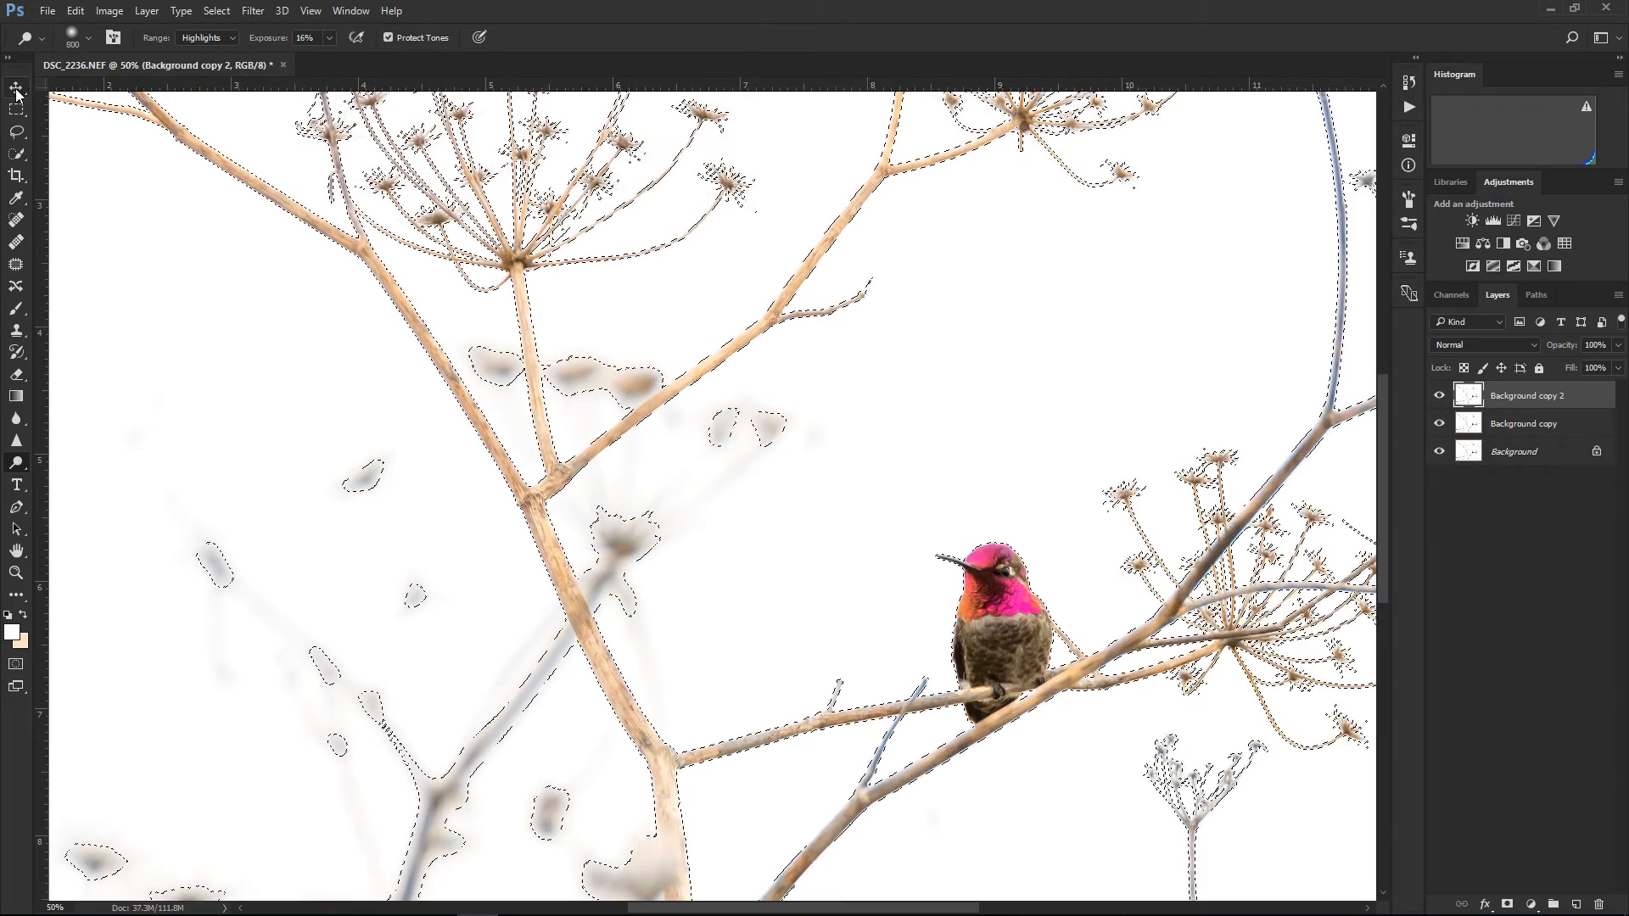
{"action": "key", "text": "v"}
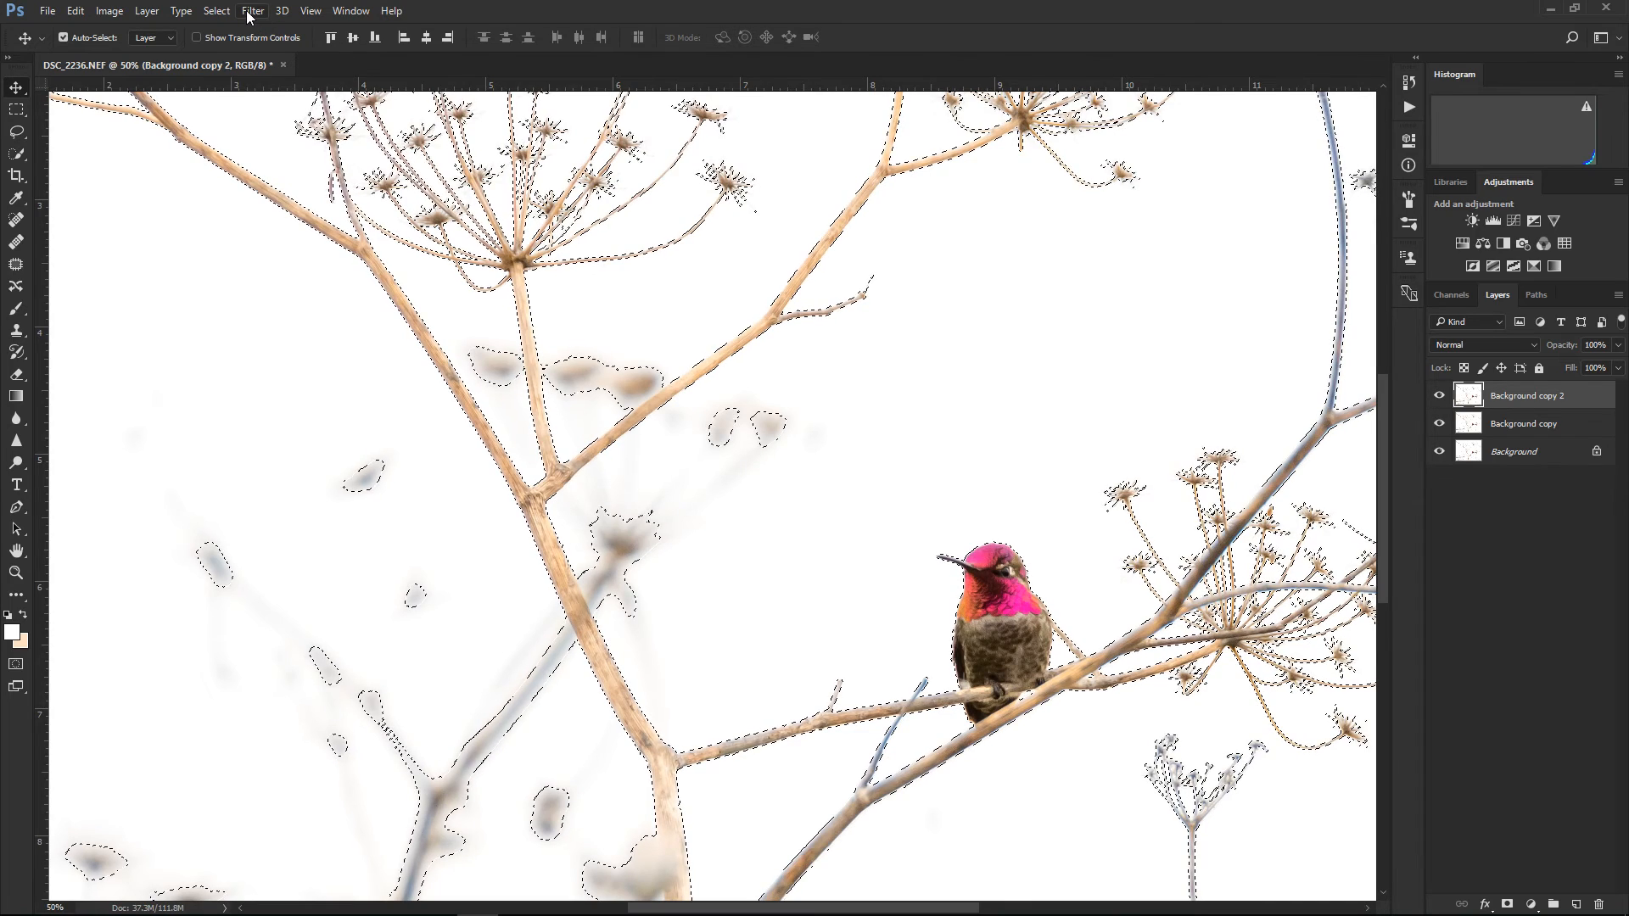
{"action": "left_click", "coordinate": [217, 11]}
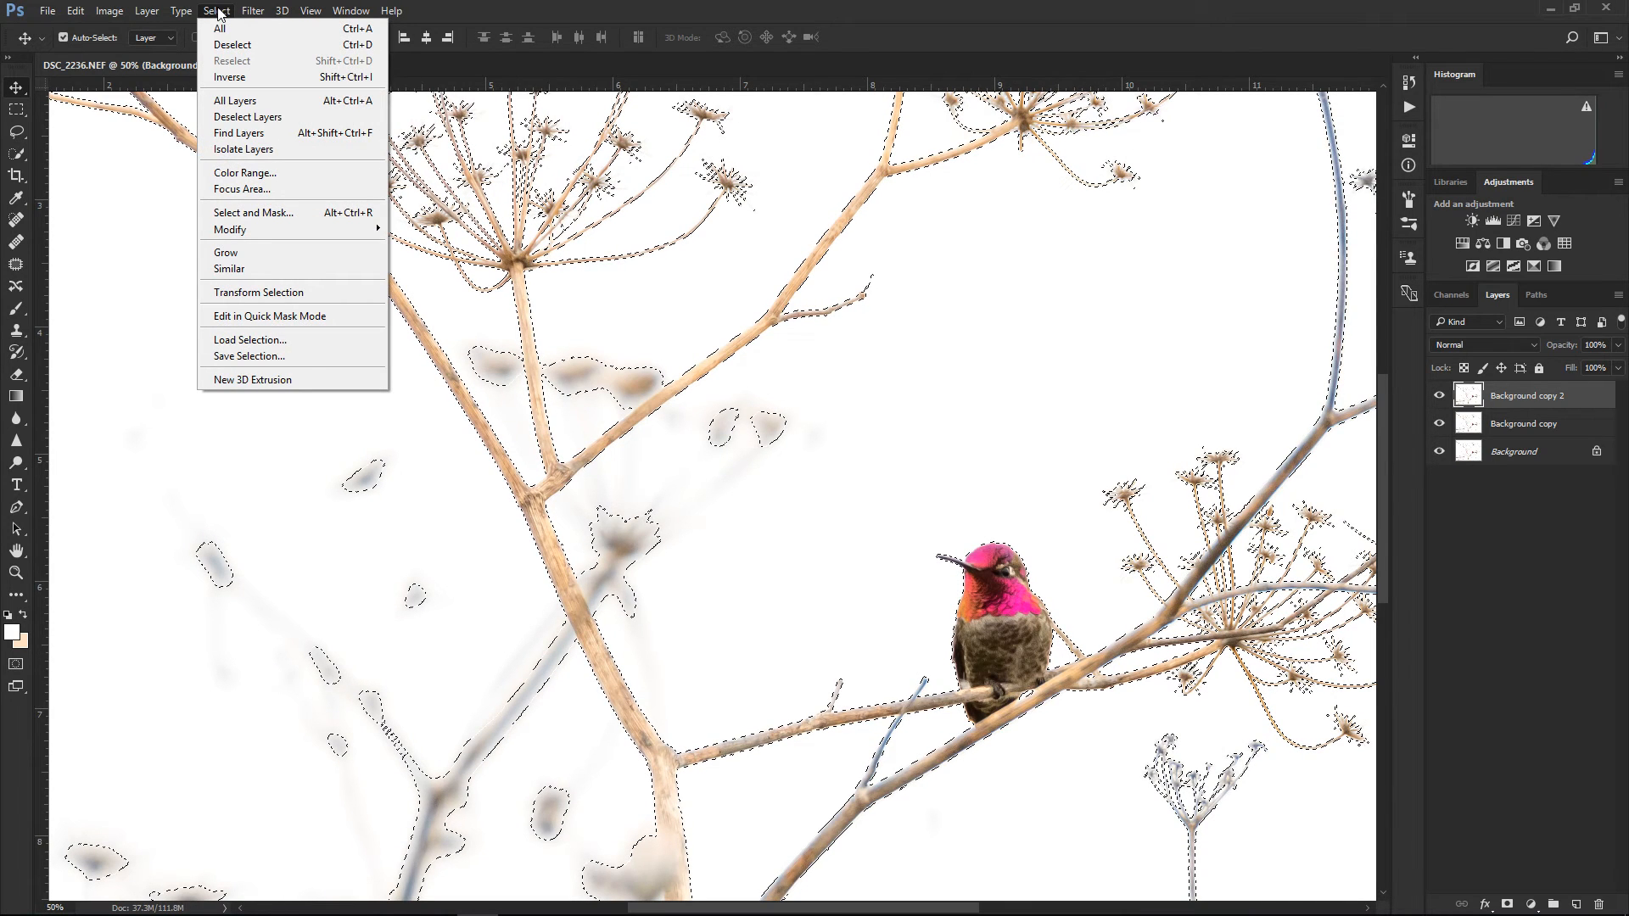
{"action": "mouse_move", "coordinate": [263, 233]}
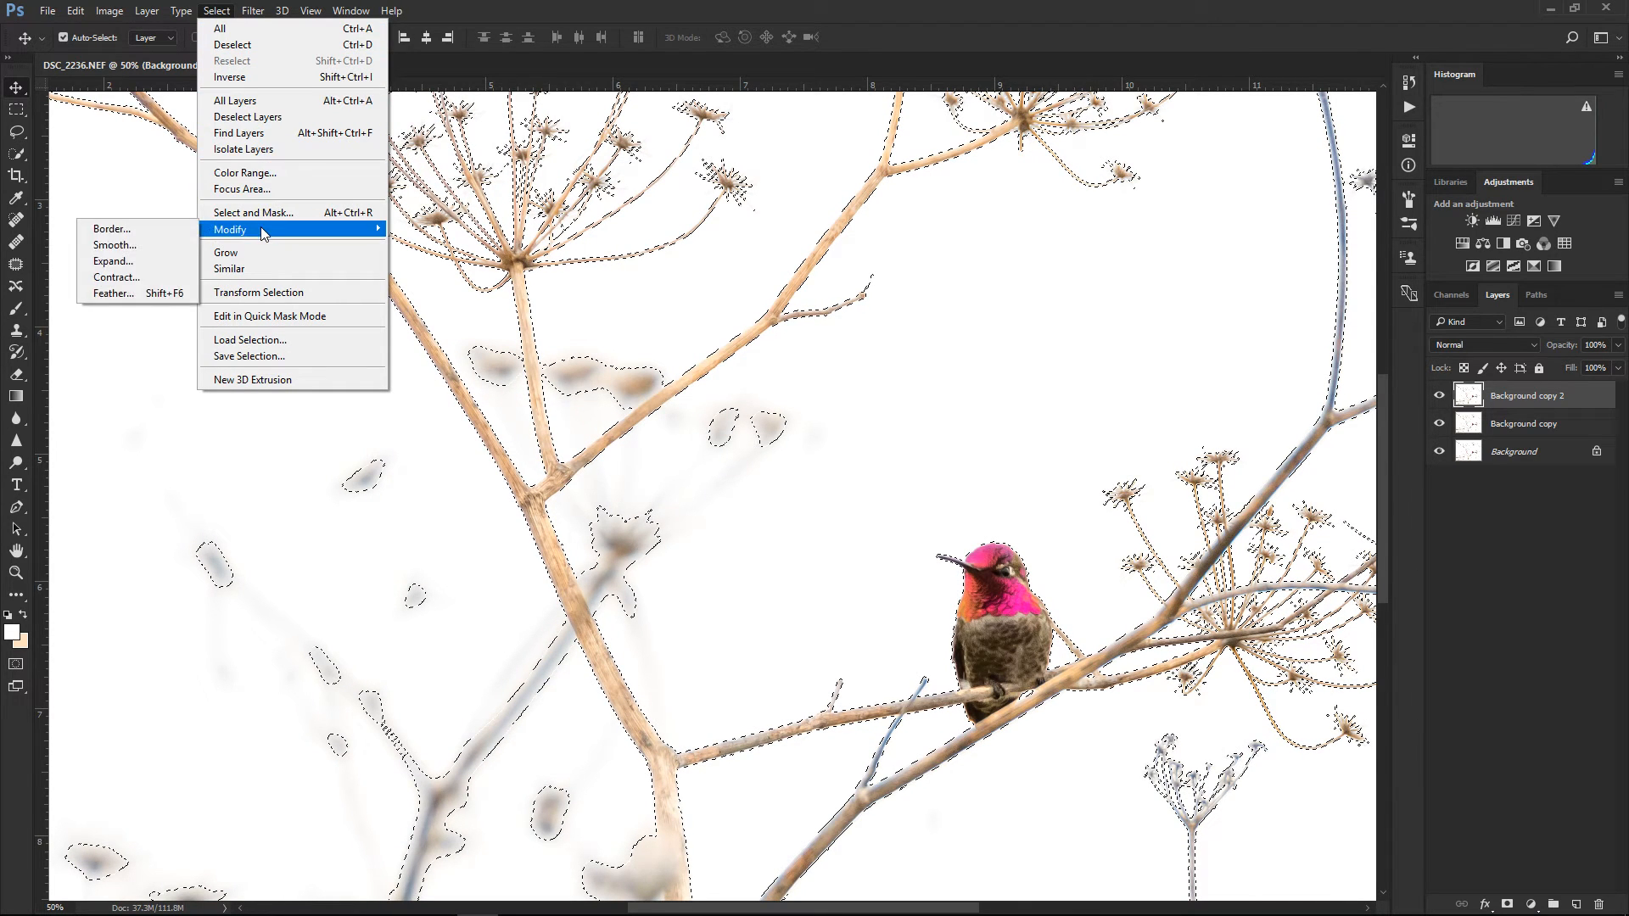
{"action": "left_click", "coordinate": [112, 294]}
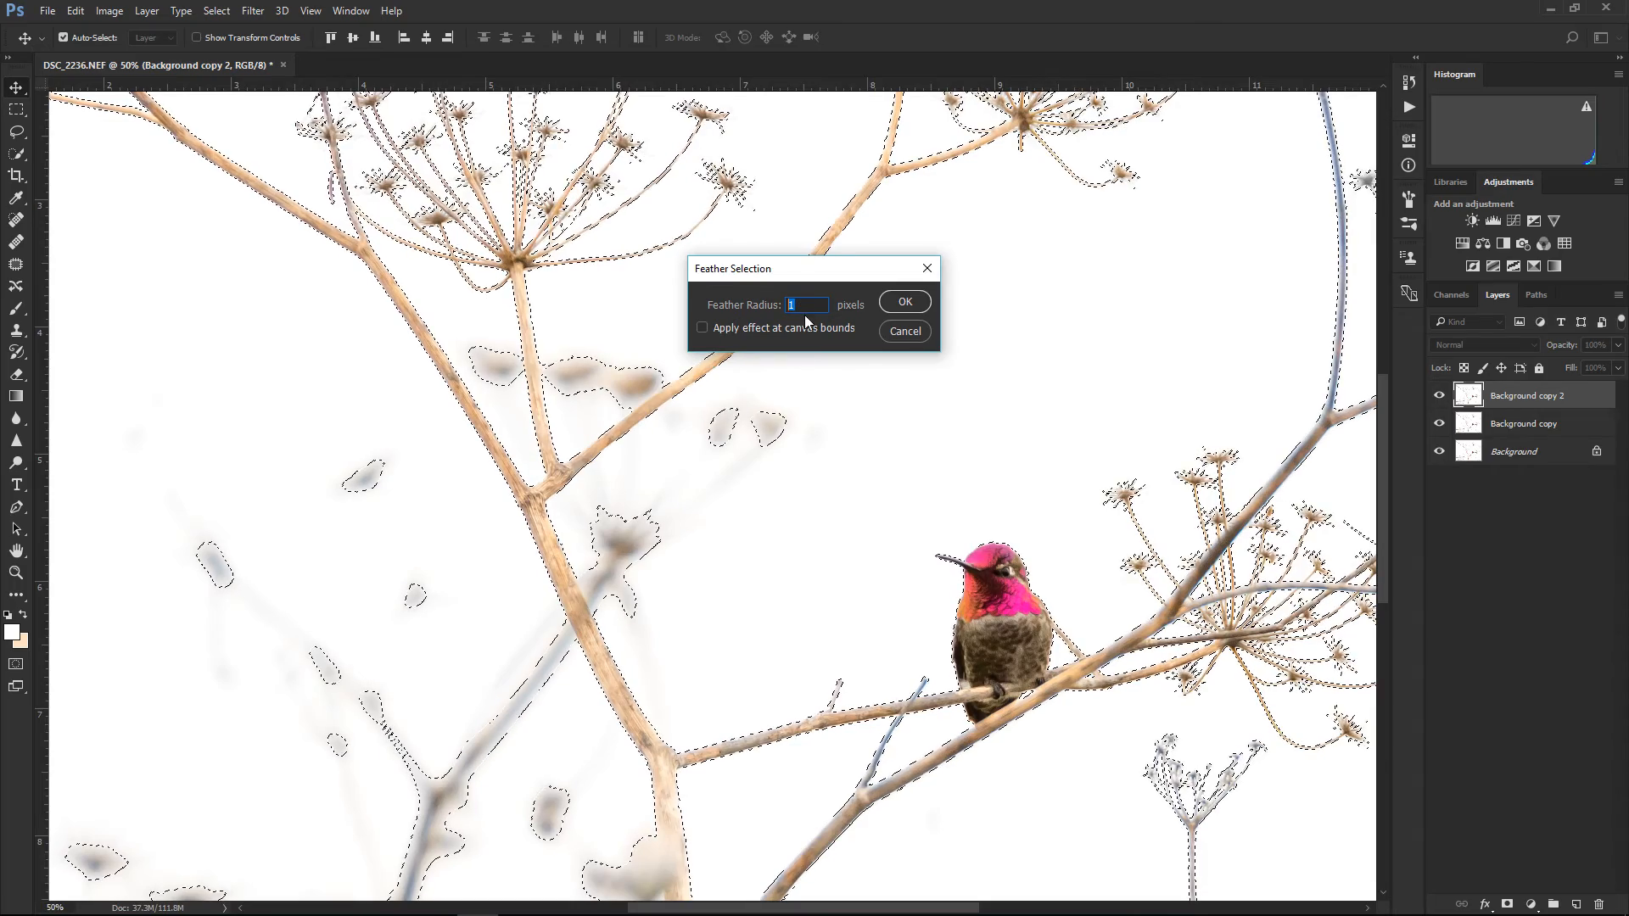
{"action": "left_click", "coordinate": [900, 306]}
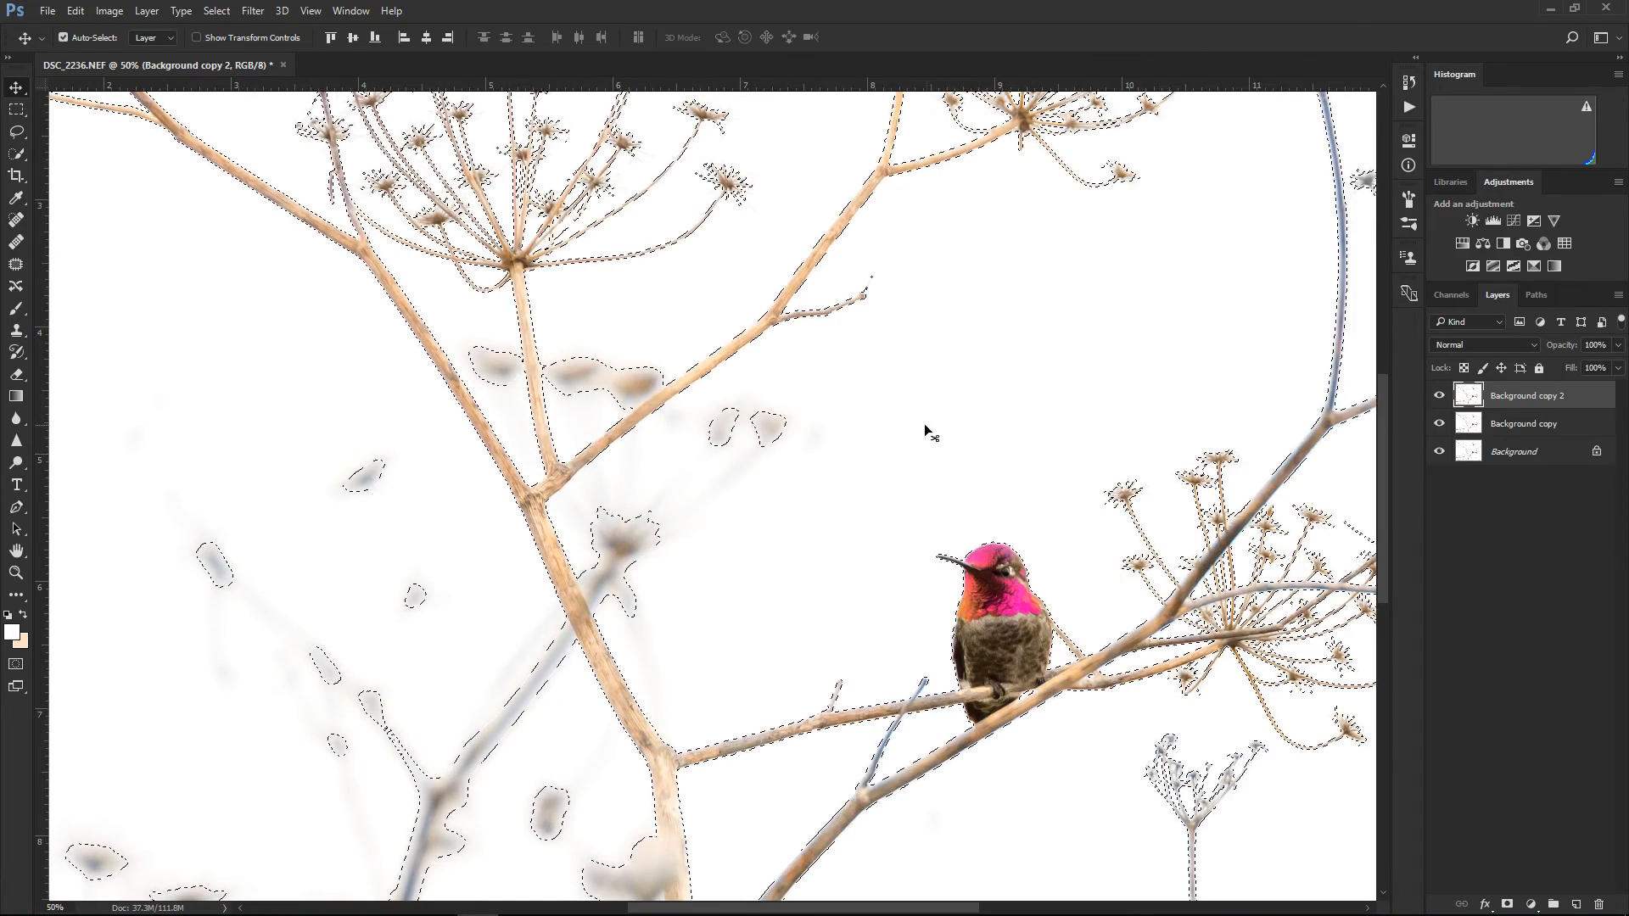
Inspect the feathered selection's outline around the hummingbird, the branches and the blurred stems and seed heads
{"action": "key", "text": "ctrl+minus"}
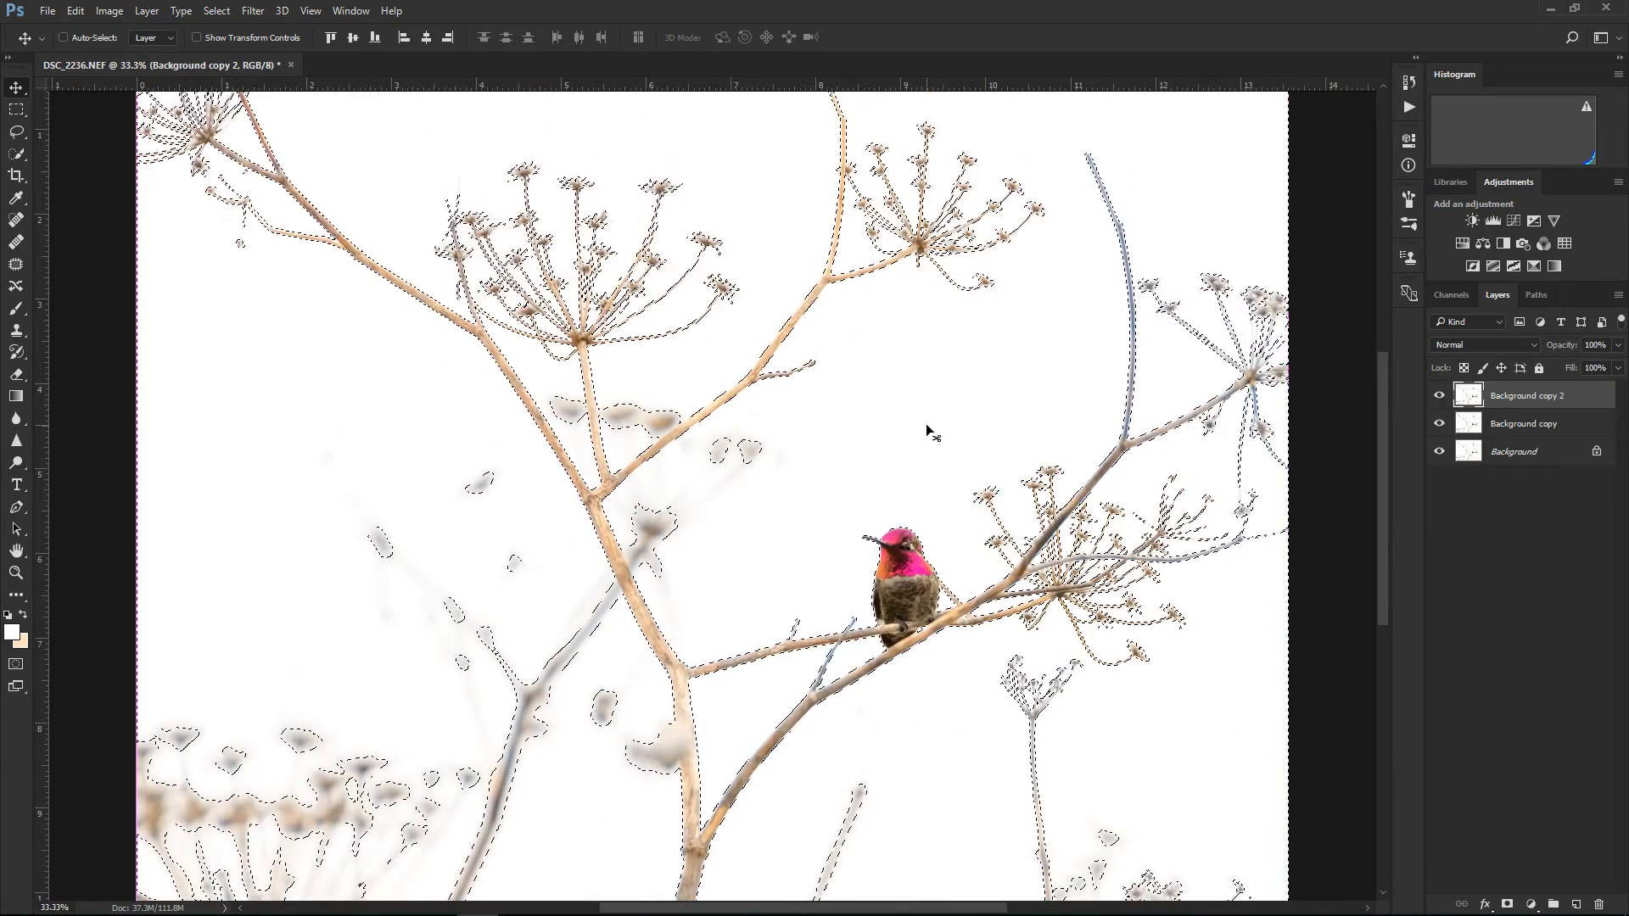
{"action": "key", "text": "ctrl+plus"}
{"action": "key", "text": "ctrl+plus"}
{"action": "key", "text": "ctrl+plus"}
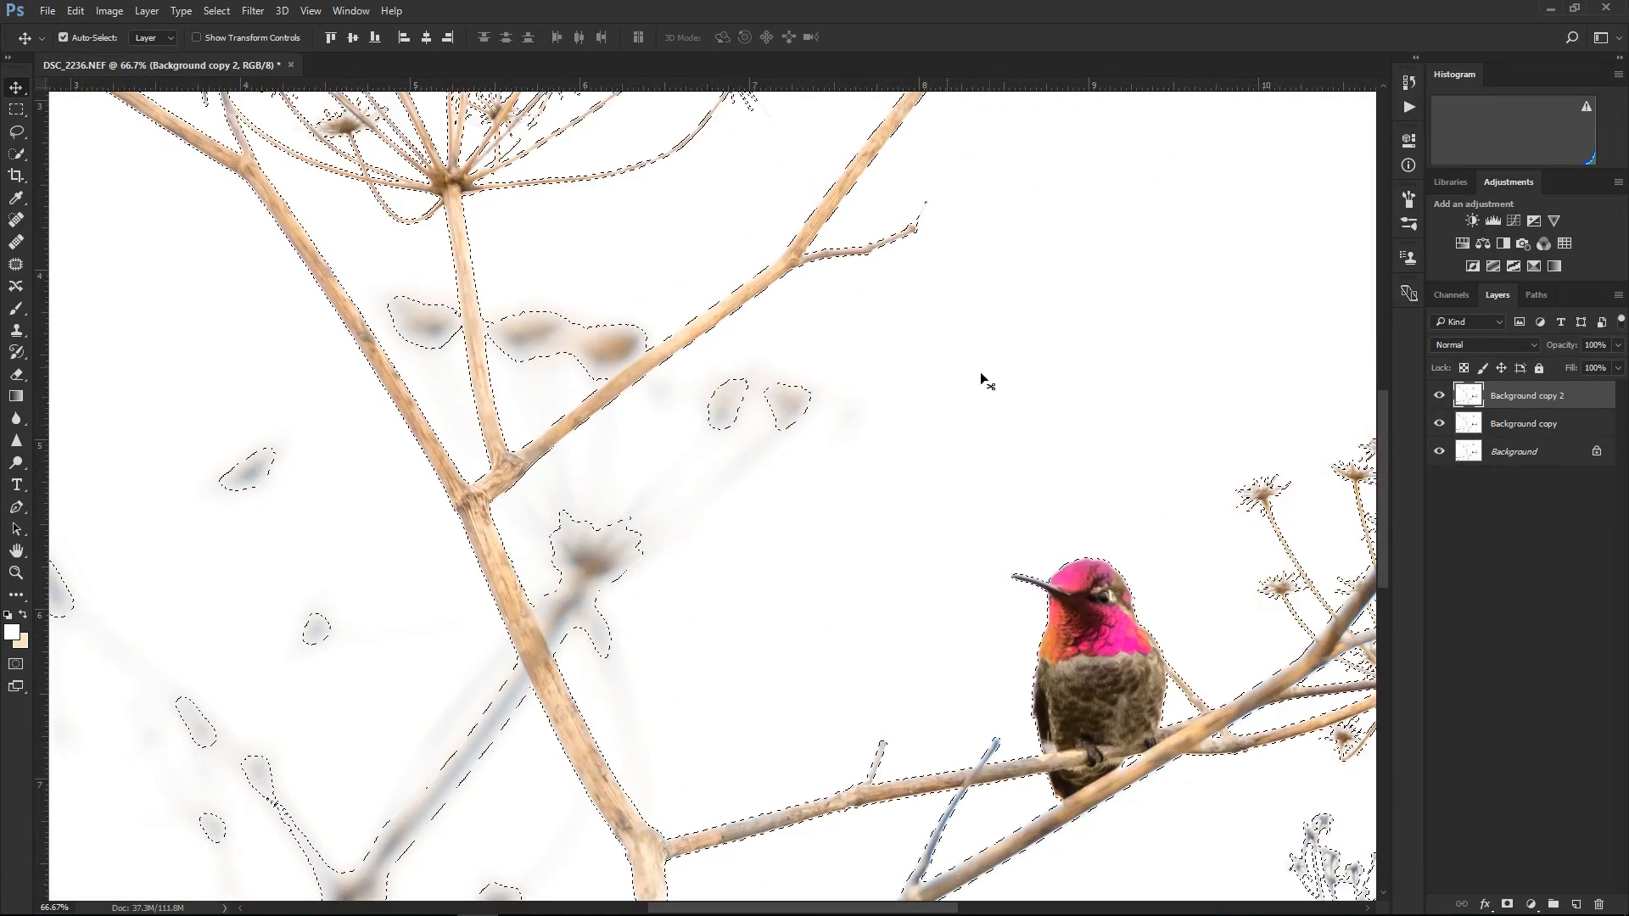
{"action": "left_click_drag", "start_coordinate": [952, 592], "coordinate": [937, 566]}
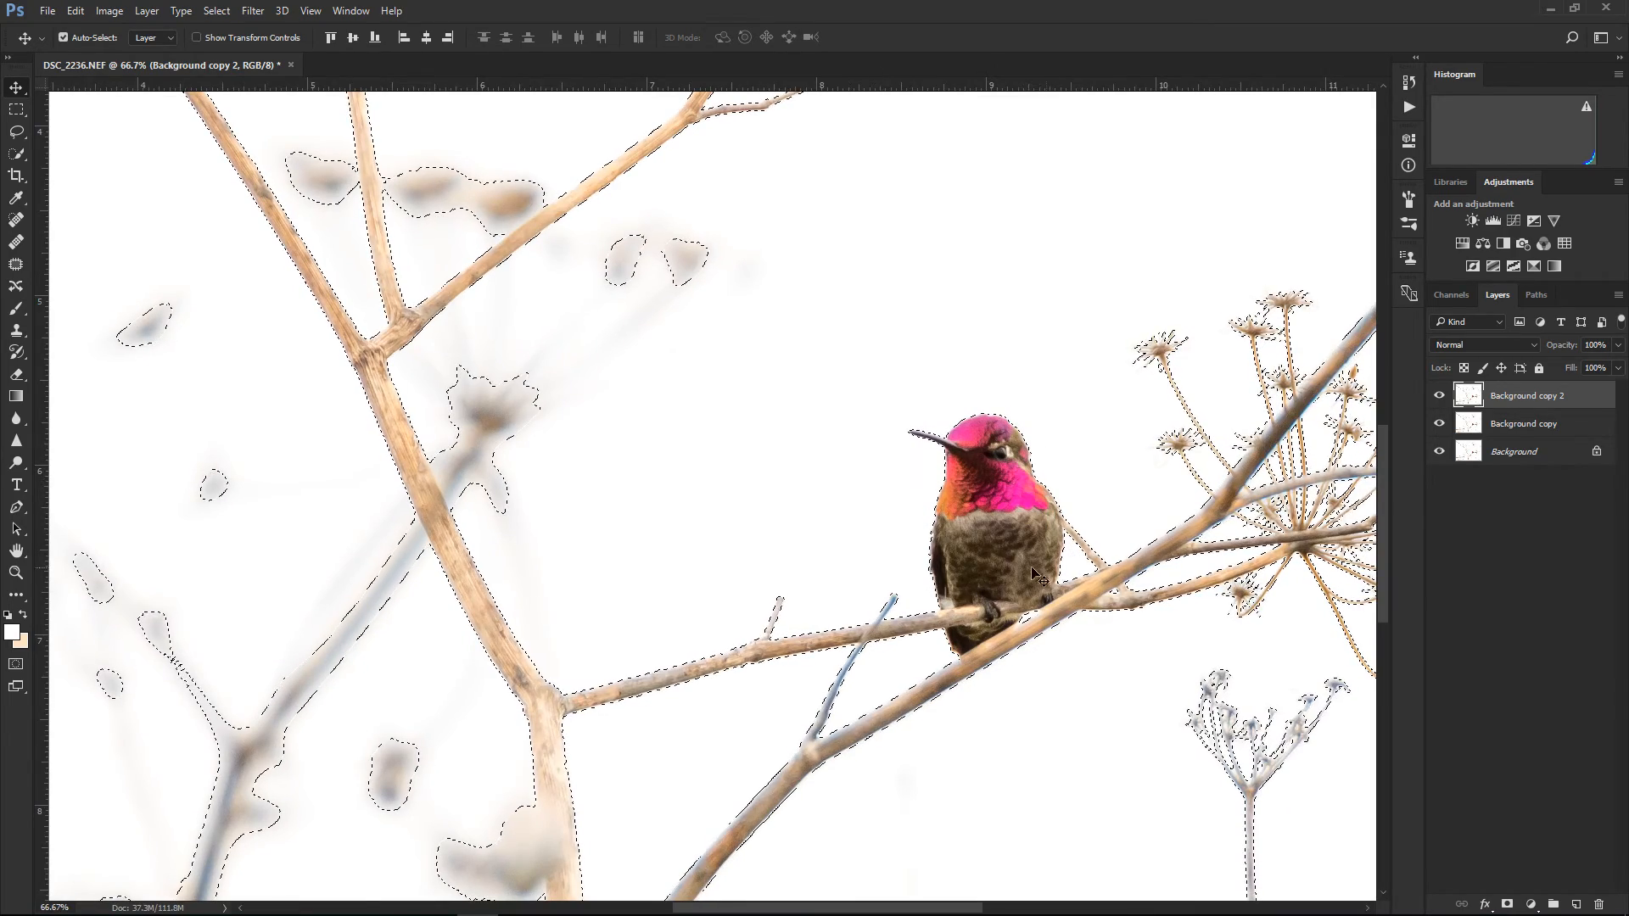
{"action": "left_click_drag", "start_coordinate": [744, 551], "coordinate": [1000, 349]}
{"action": "left_click_drag", "start_coordinate": [684, 622], "coordinate": [632, 520]}
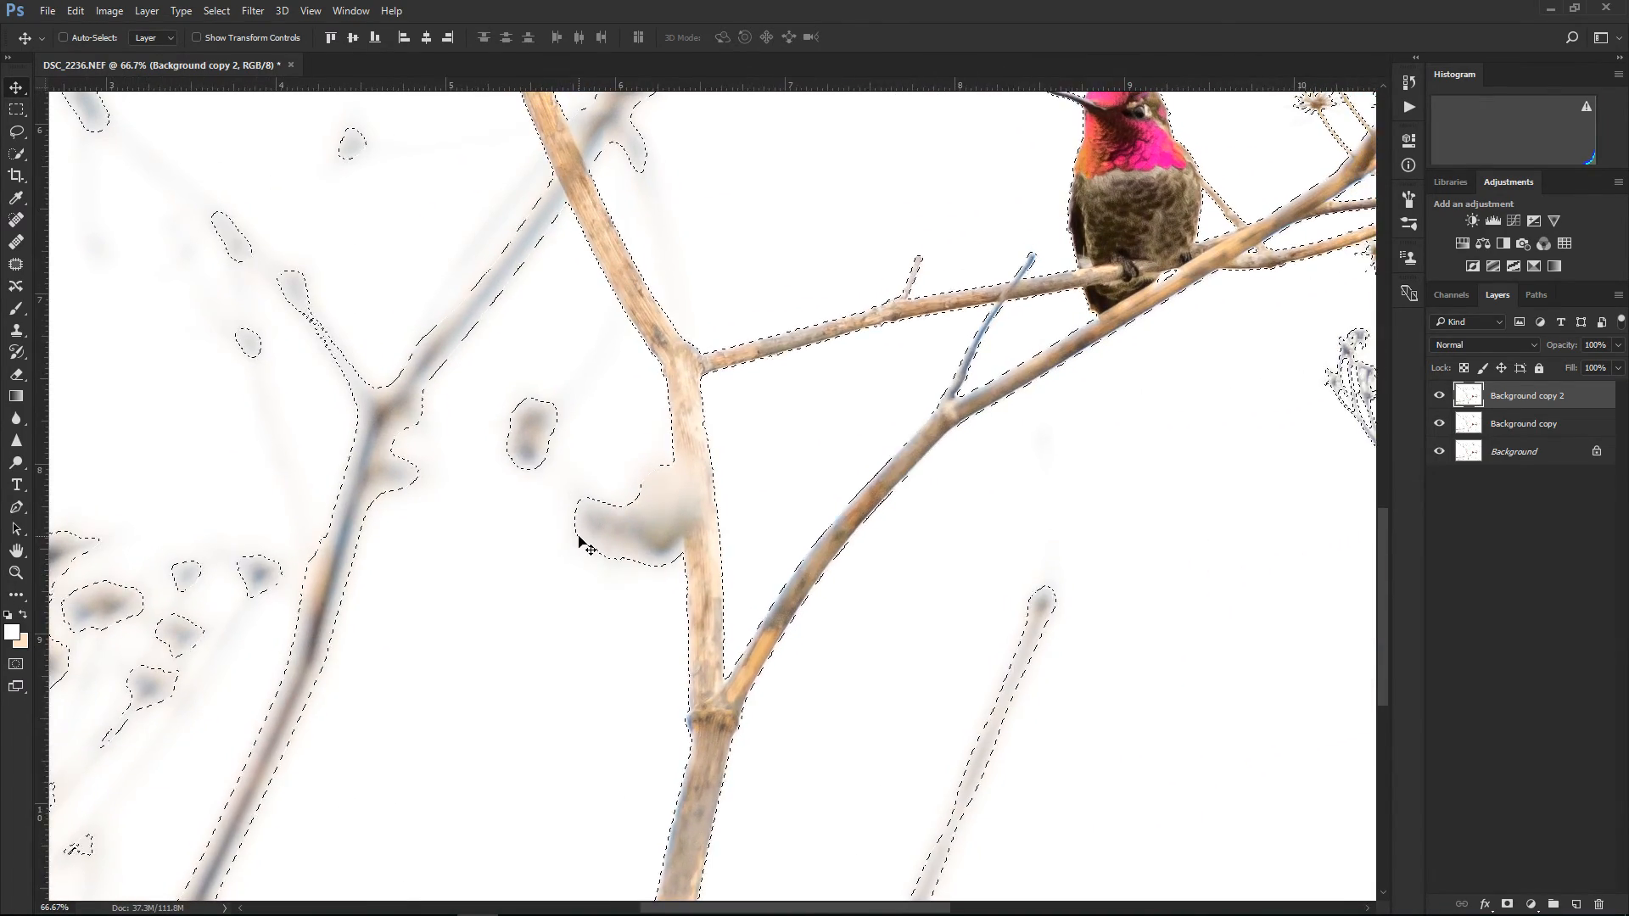
{"action": "scroll", "coordinate": [580, 543], "scroll_direction": "down", "scroll_amount": 3}
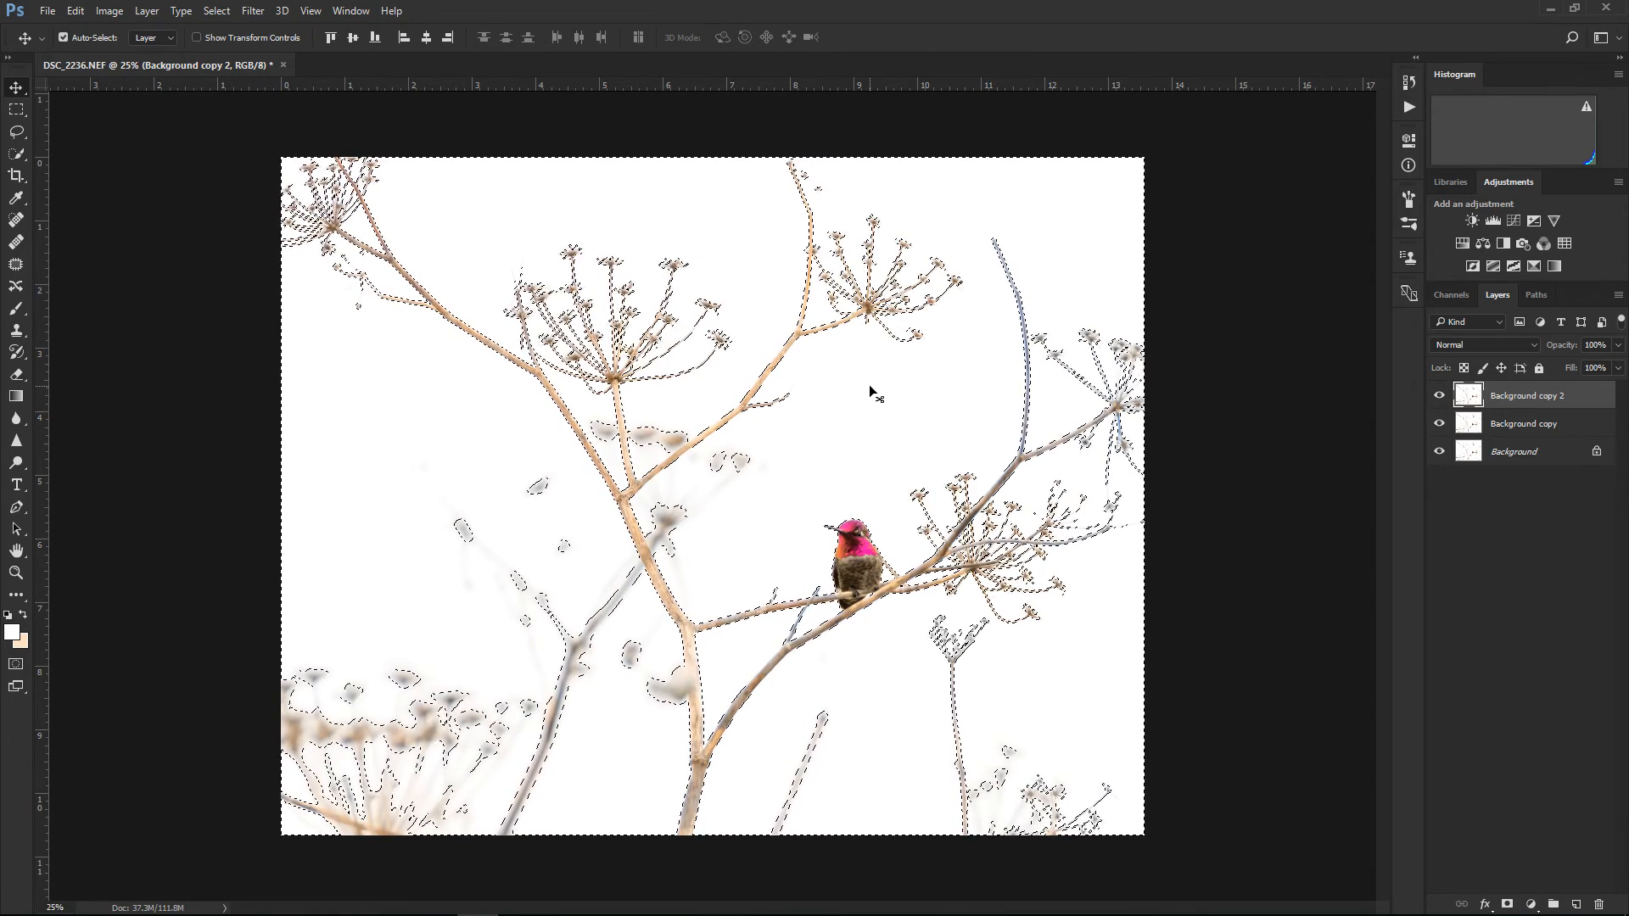
Add a layer mask to Background copy 2 from the selection, and create an empty layer directly above Background copy
{"action": "left_click", "coordinate": [1507, 905]}
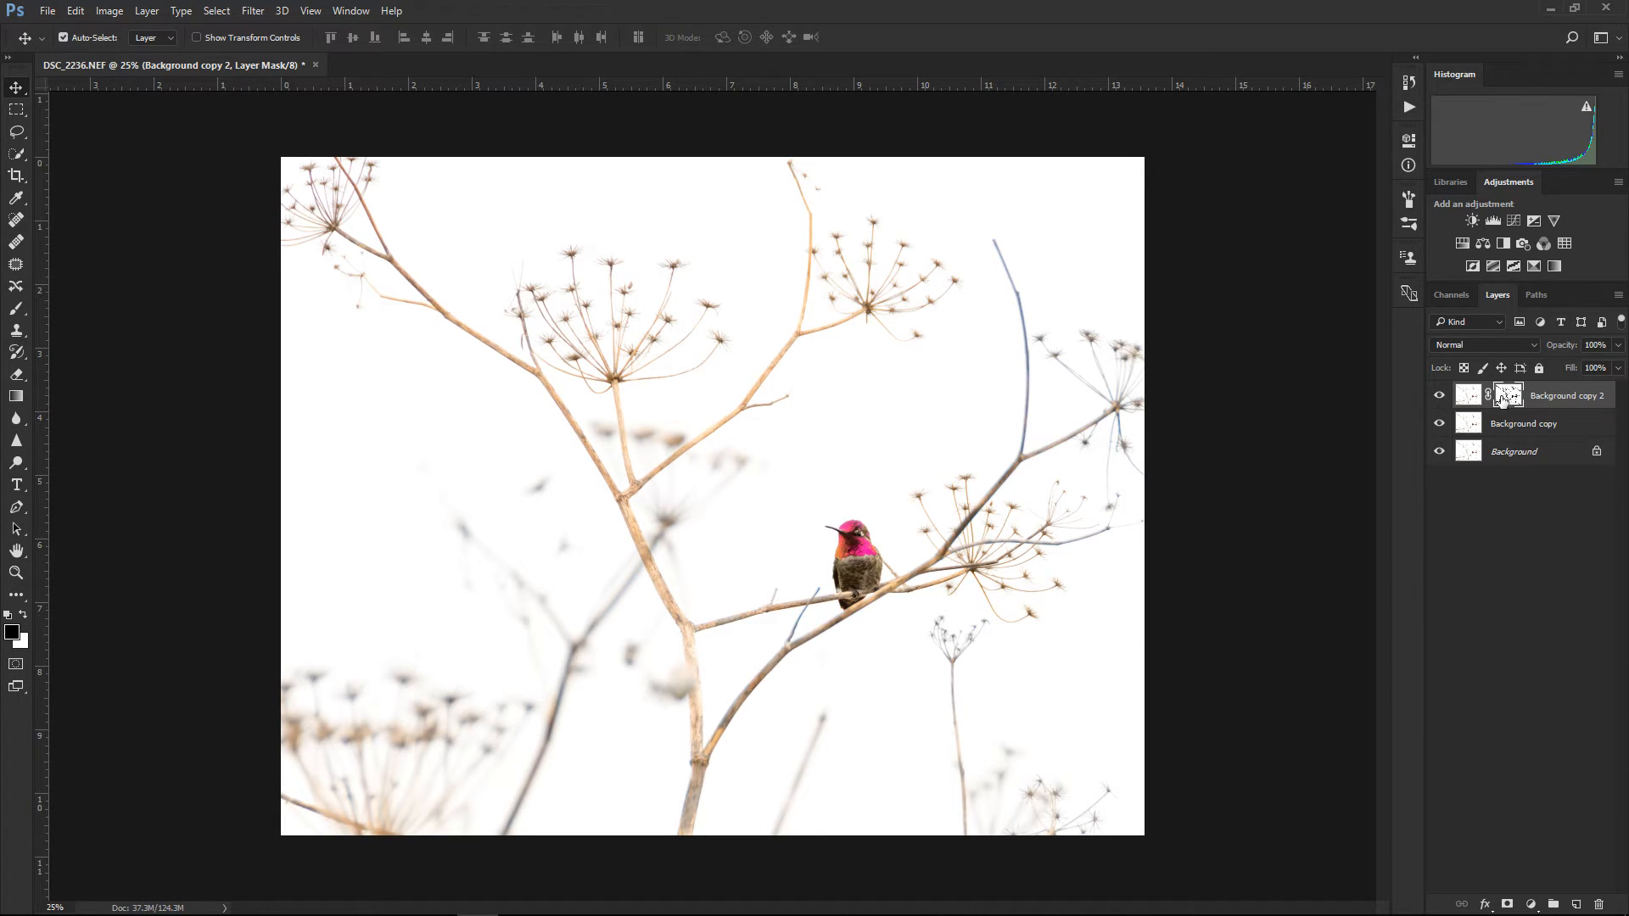
{"action": "mouse_move", "coordinate": [1507, 399]}
{"action": "left_mouse_down"}
{"action": "mouse_move", "coordinate": [1506, 428]}
{"action": "mouse_move", "coordinate": [1474, 424]}
{"action": "mouse_move", "coordinate": [1542, 419]}
{"action": "mouse_move", "coordinate": [1511, 402]}
{"action": "left_mouse_up"}
{"action": "left_click_drag", "start_coordinate": [1516, 401], "coordinate": [1505, 404]}
{"action": "left_click", "coordinate": [1532, 426]}
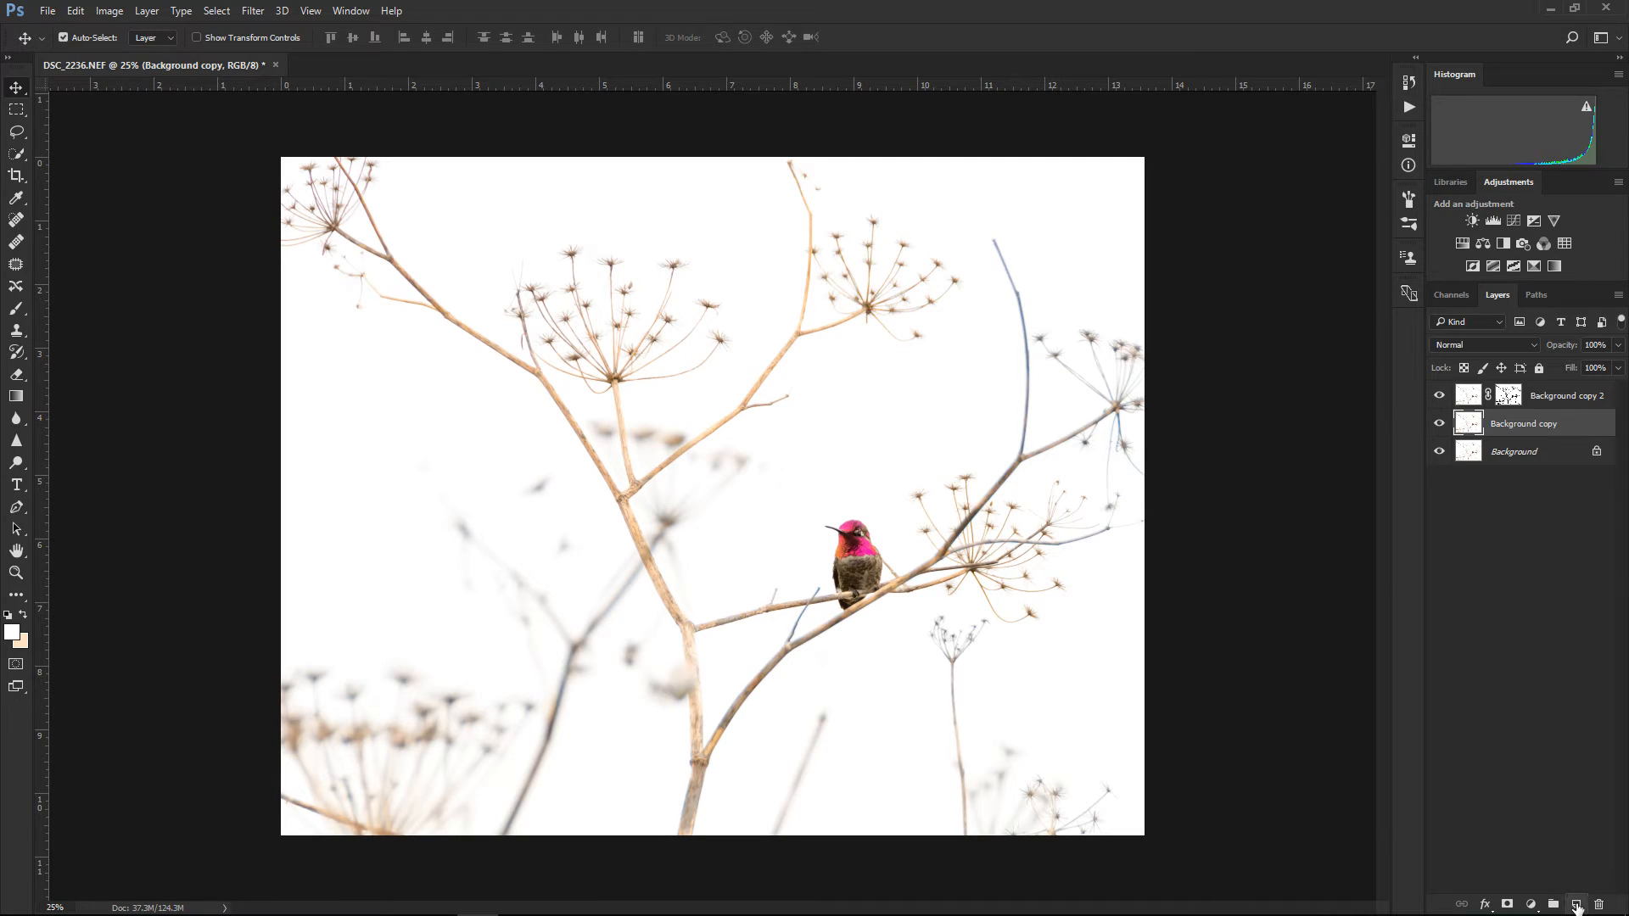
{"action": "left_click", "coordinate": [1578, 902]}
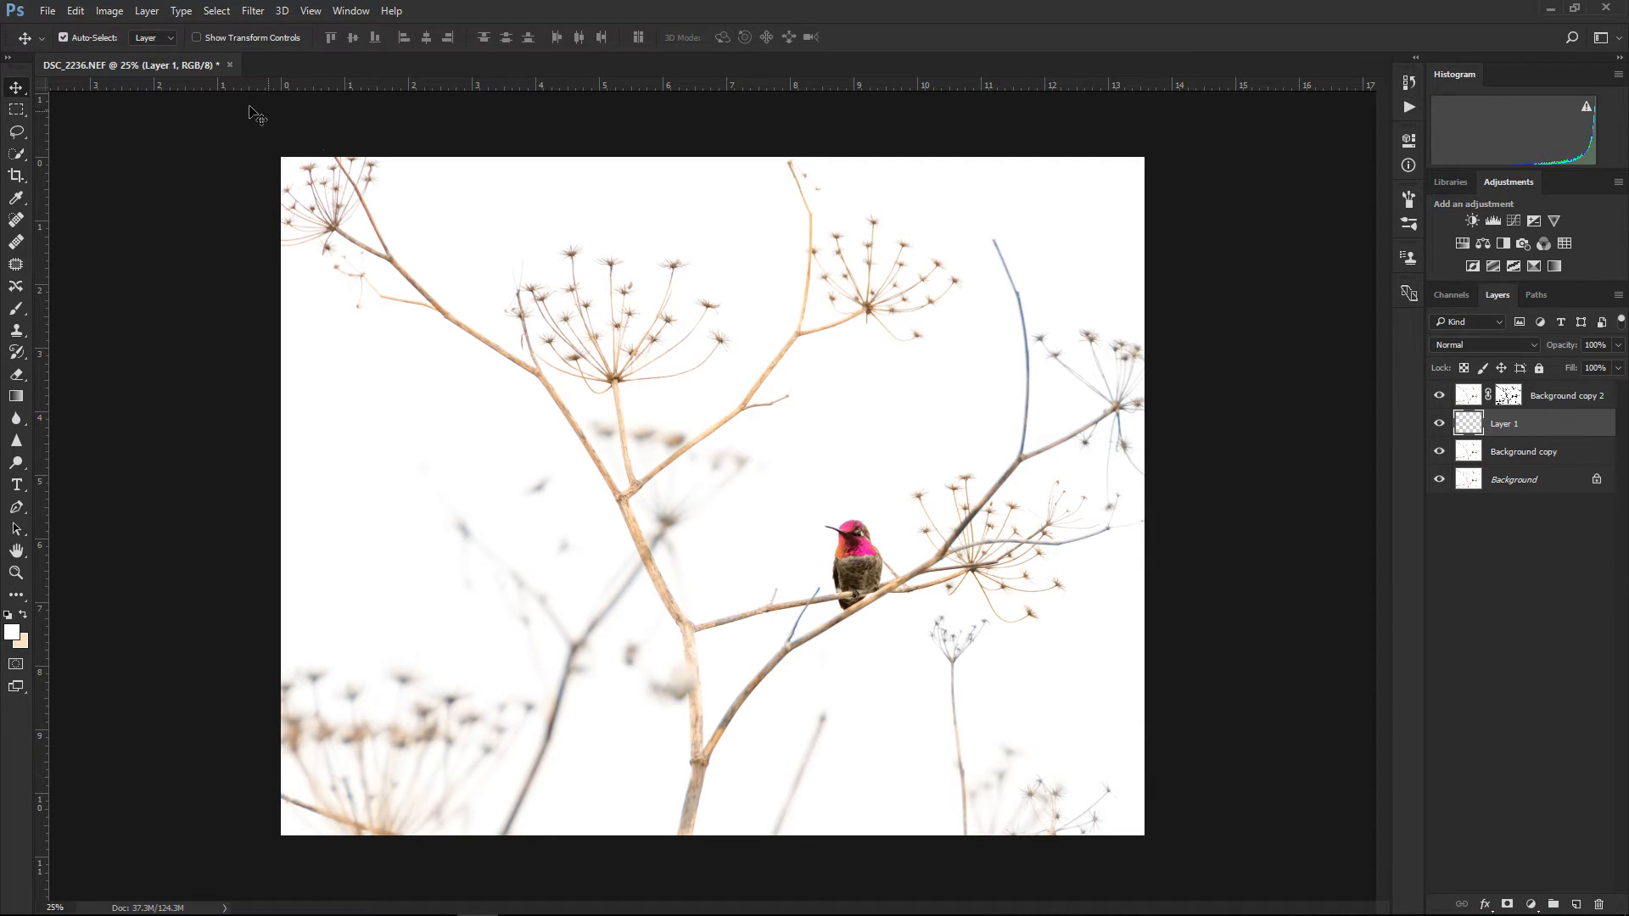
Fill the new empty layer with 50% Gray
{"action": "left_click", "coordinate": [78, 11]}
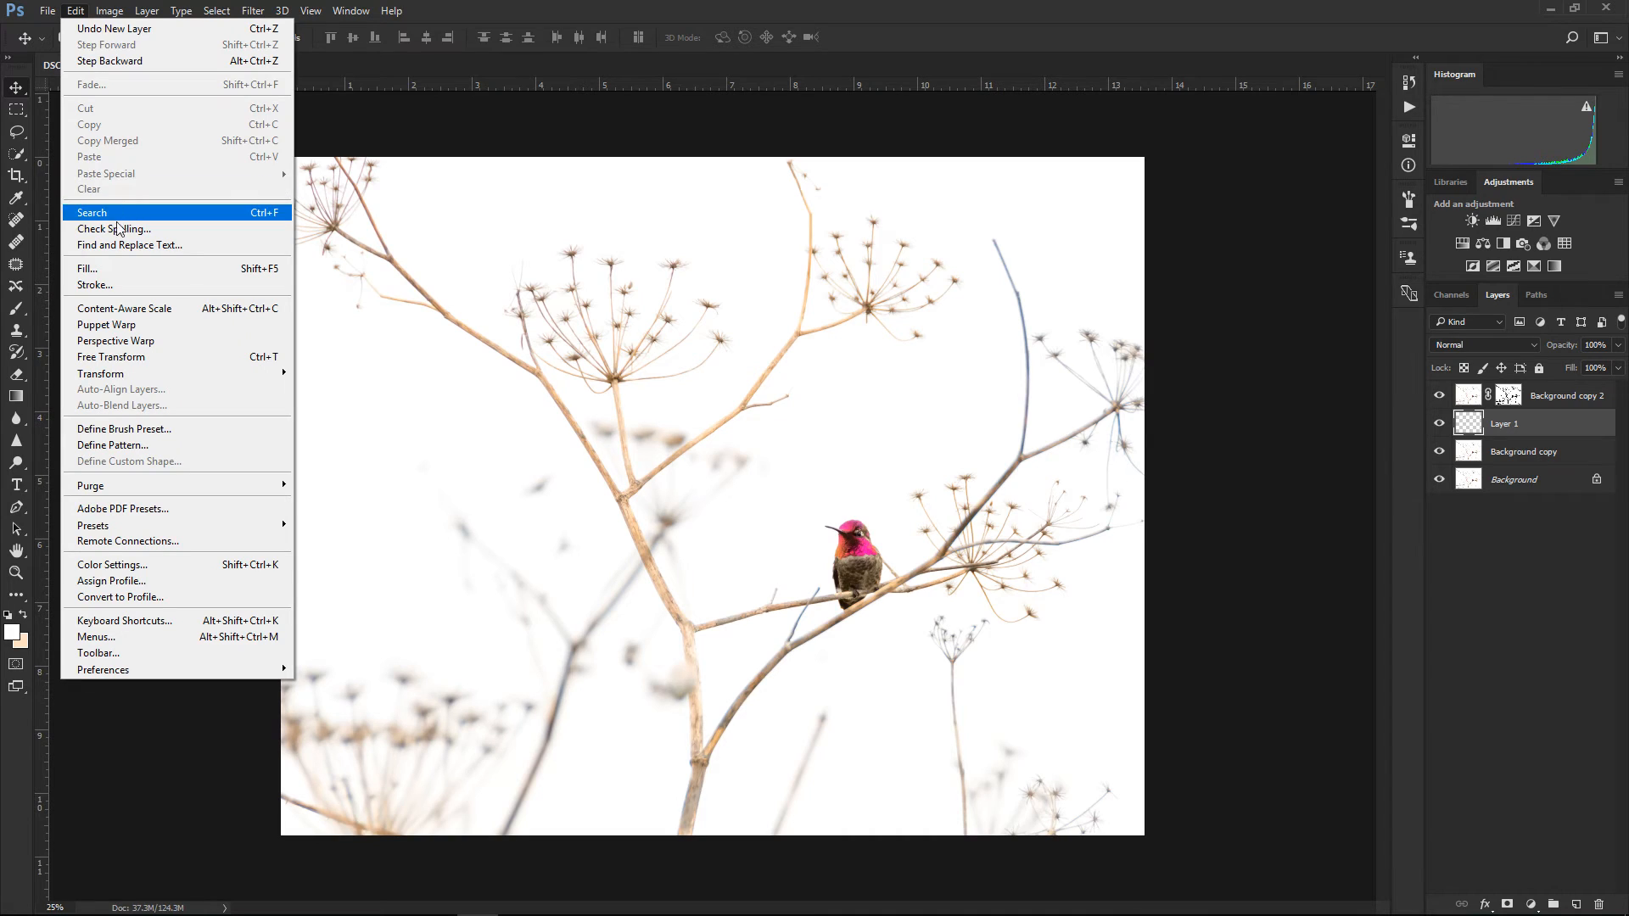
{"action": "left_click", "coordinate": [114, 268]}
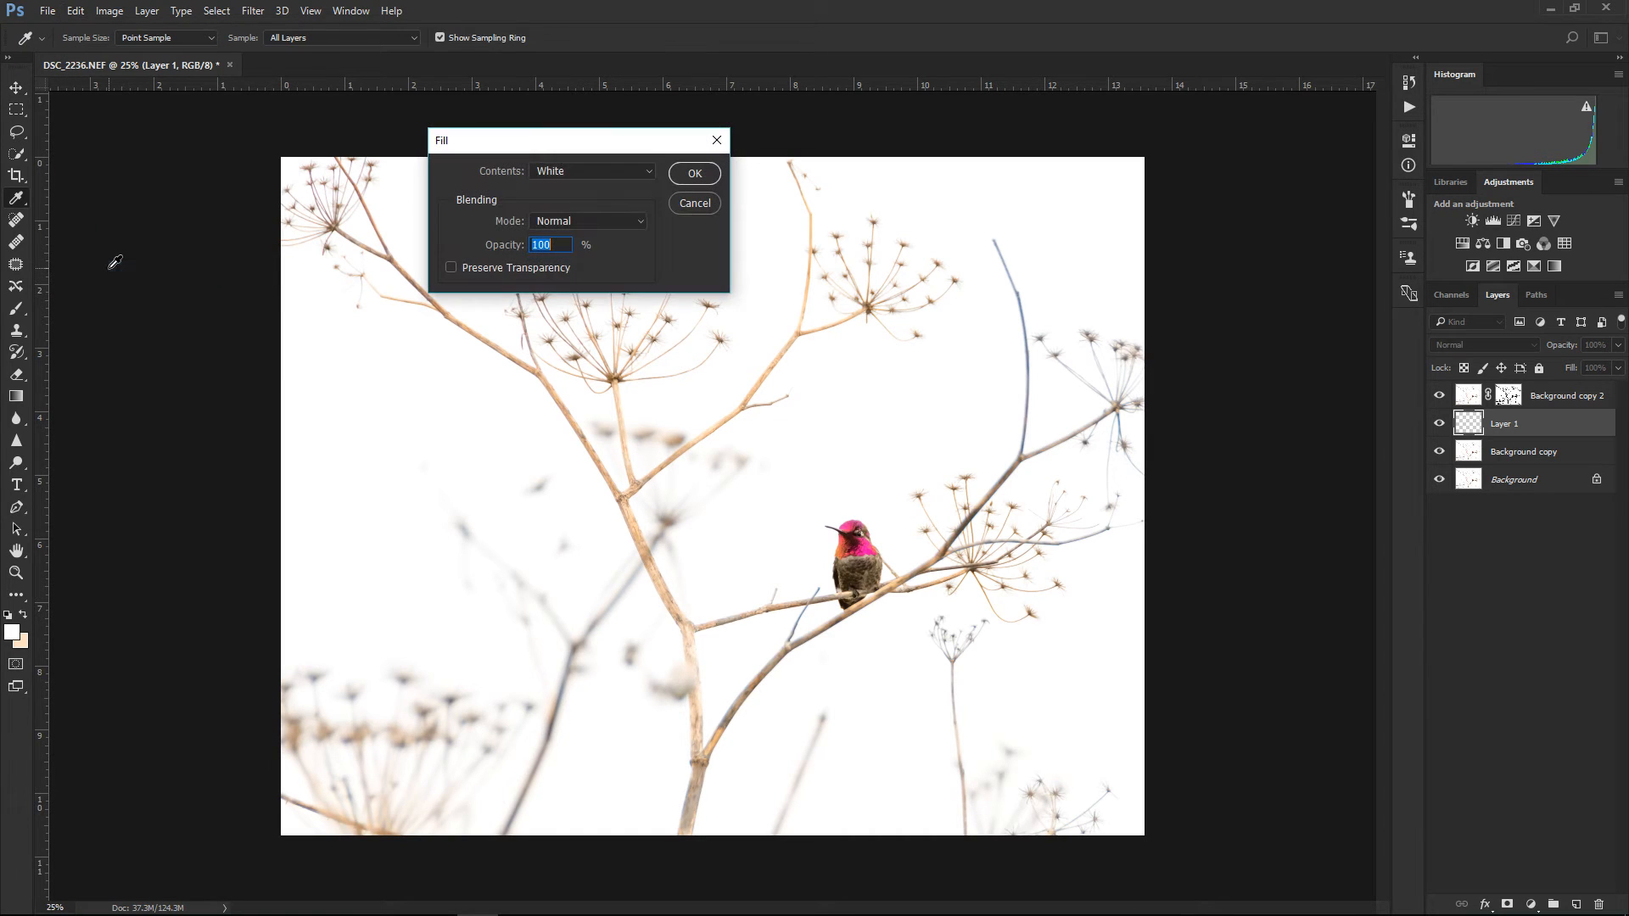
{"action": "left_click", "coordinate": [613, 170]}
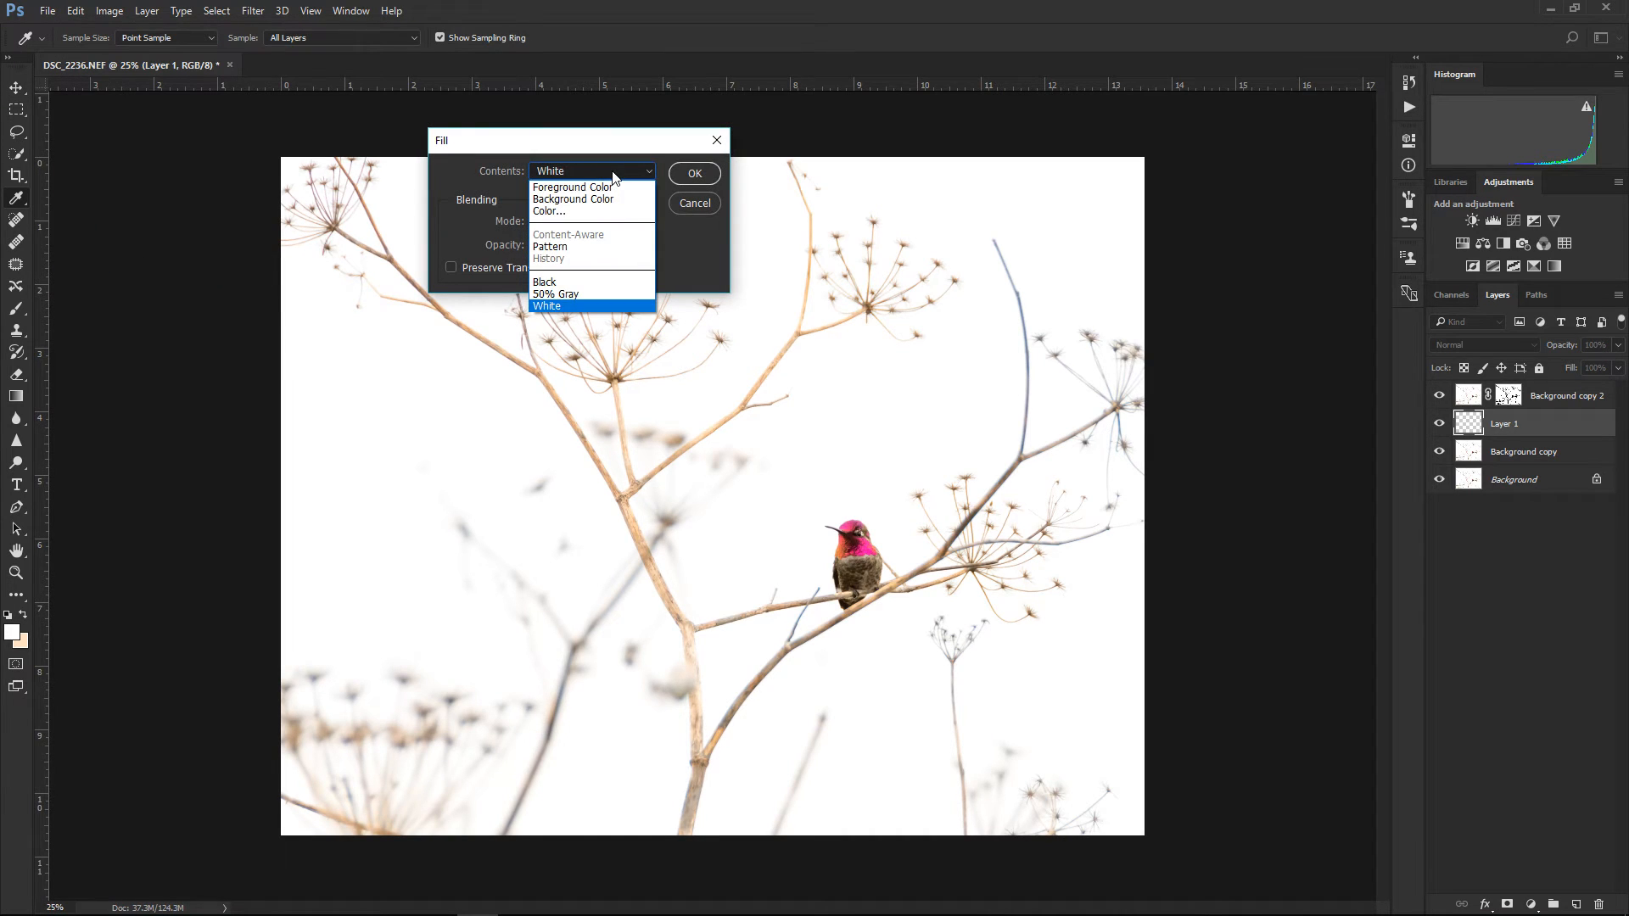
{"action": "left_click", "coordinate": [558, 295]}
{"action": "left_click", "coordinate": [704, 174]}
{"action": "key", "text": "v"}
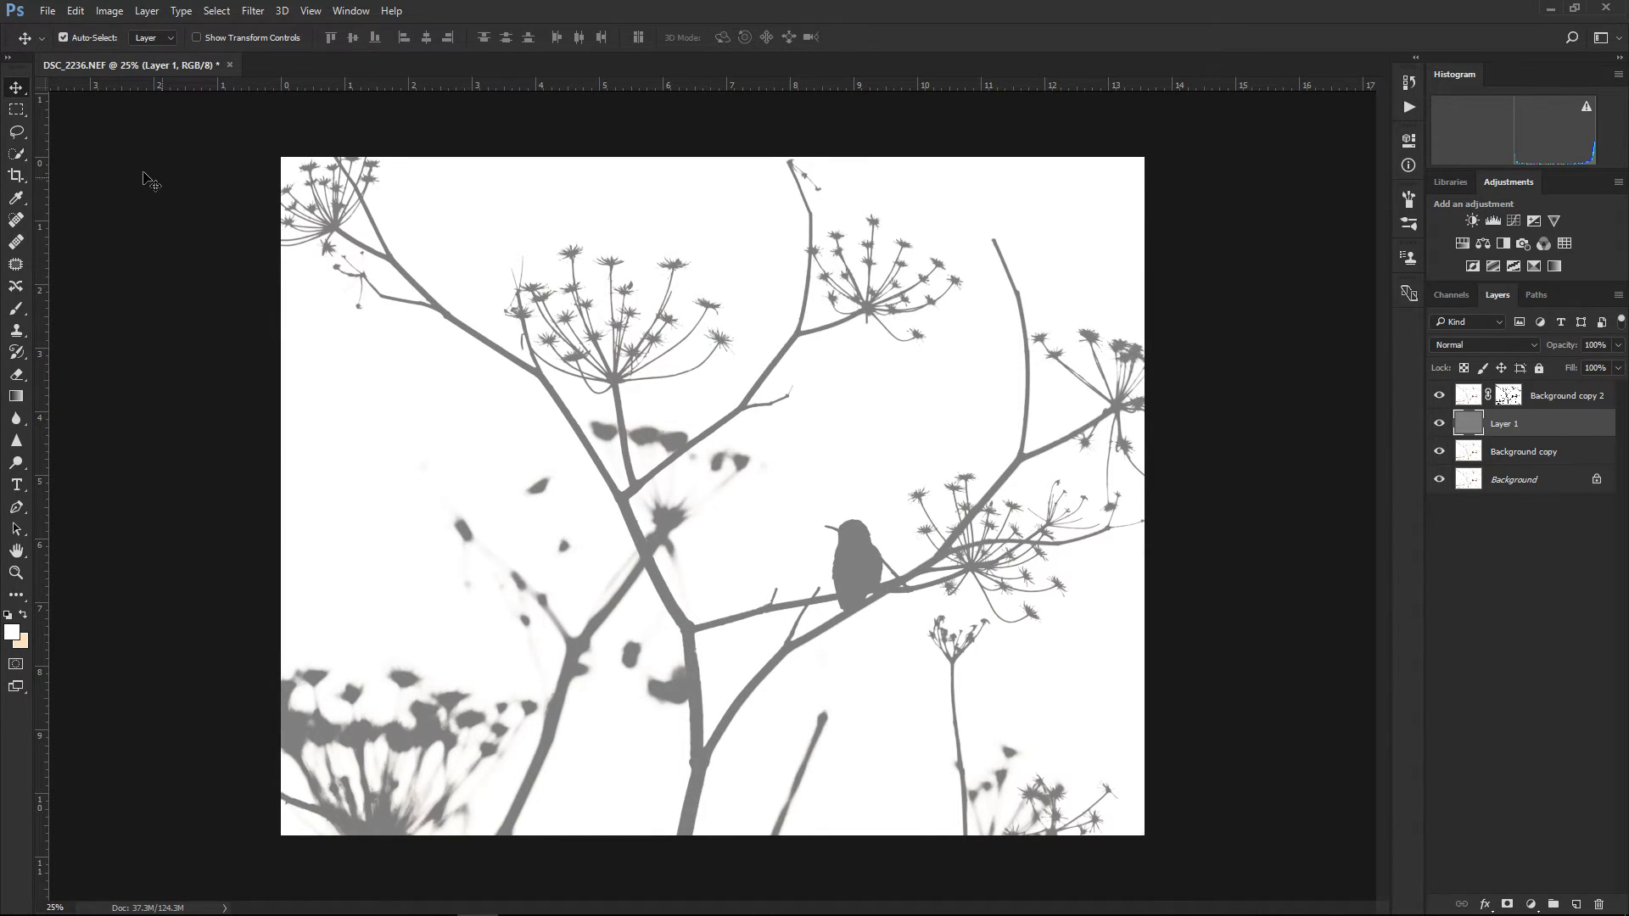
Fill Layer 1 with White
{"action": "left_click", "coordinate": [75, 11]}
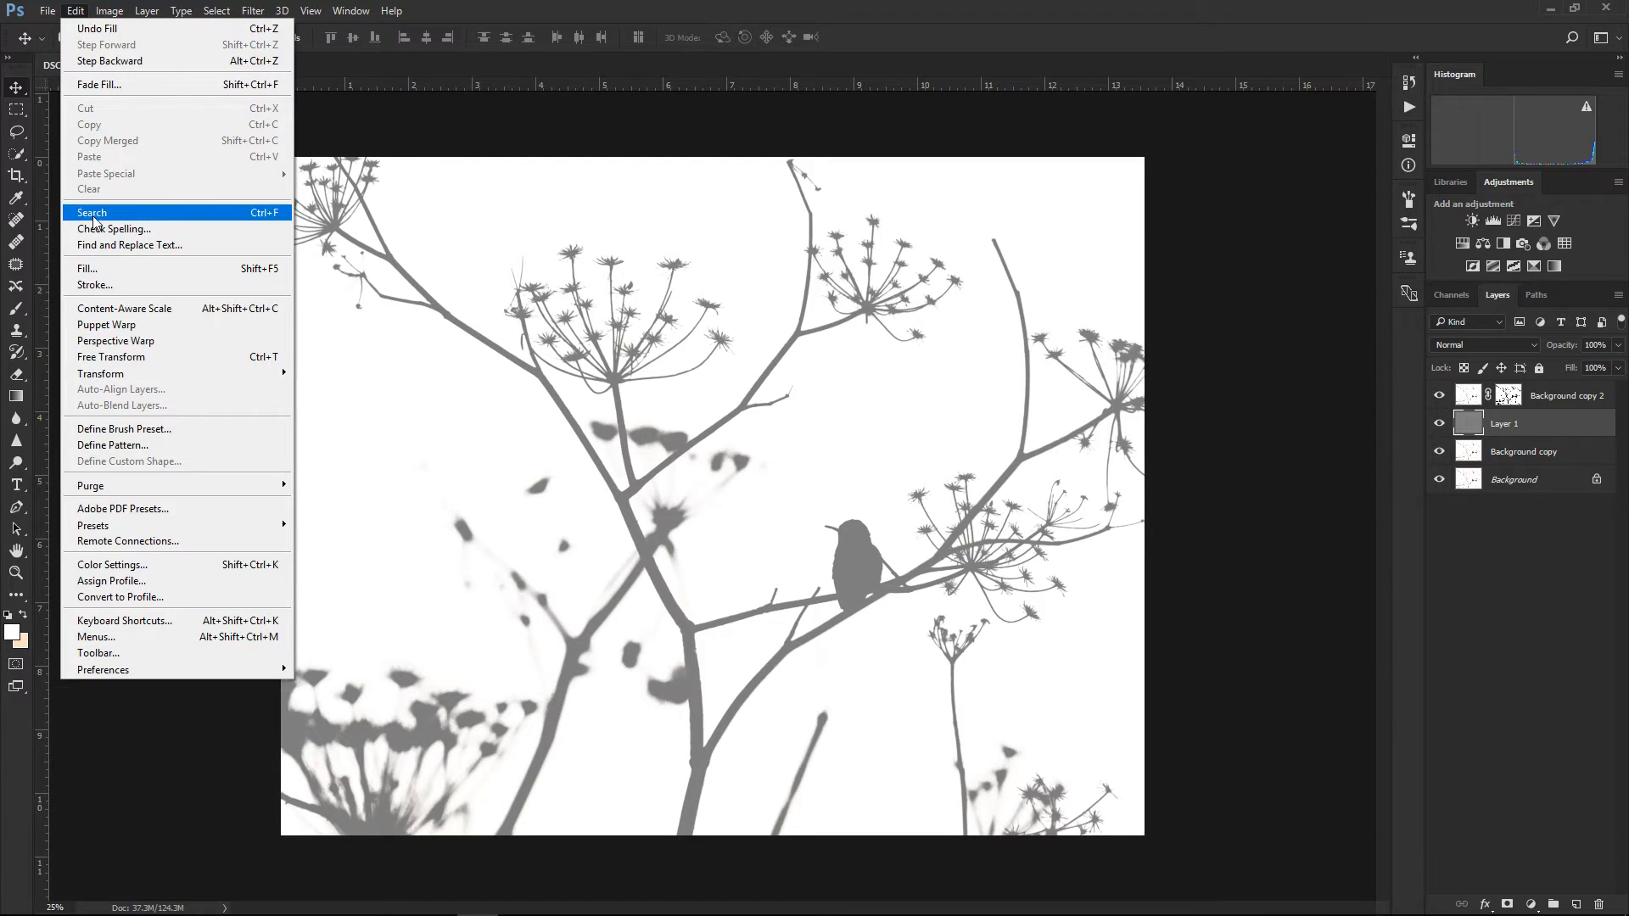
{"action": "left_click", "coordinate": [99, 268]}
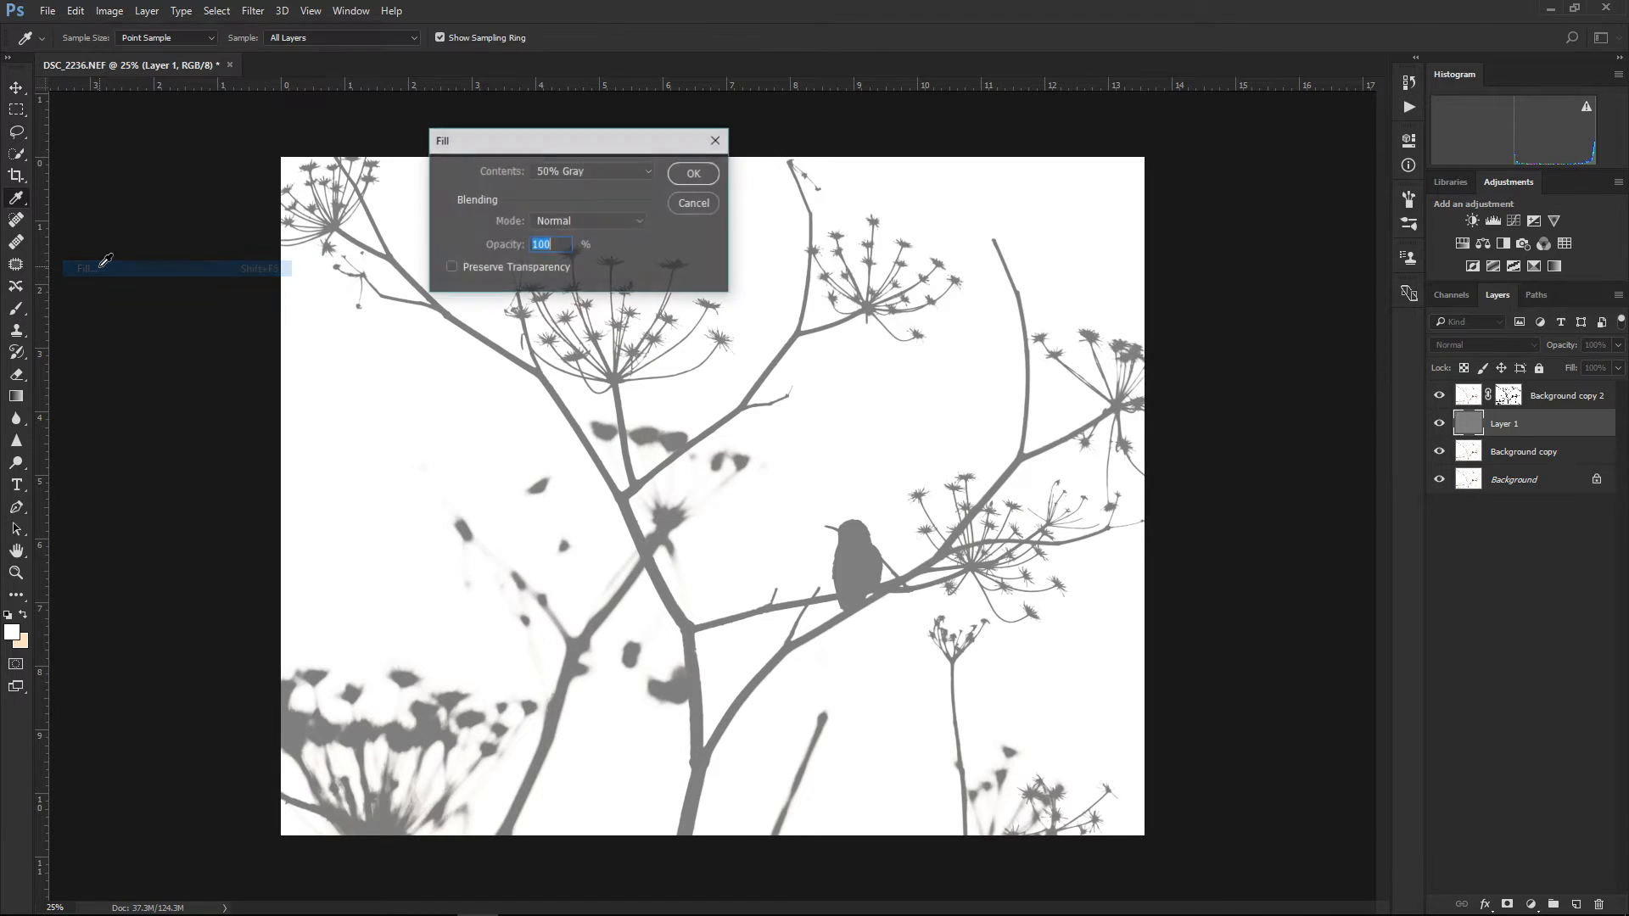
{"action": "left_click", "coordinate": [594, 173]}
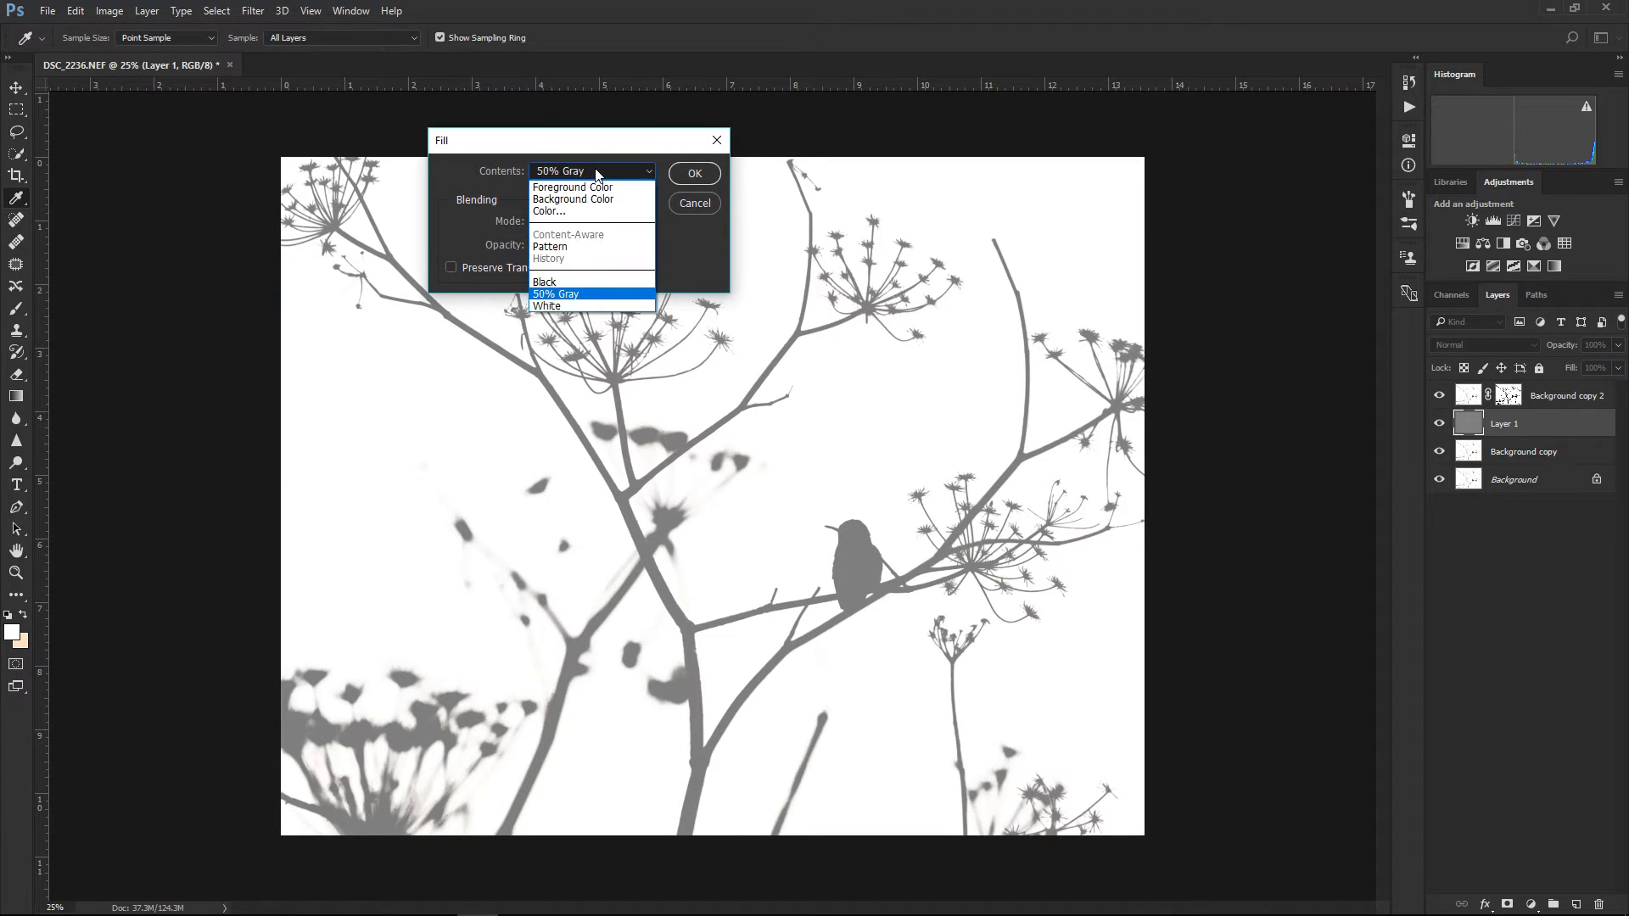
{"action": "left_click", "coordinate": [556, 306]}
{"action": "left_click", "coordinate": [693, 174]}
{"action": "key", "text": "v"}
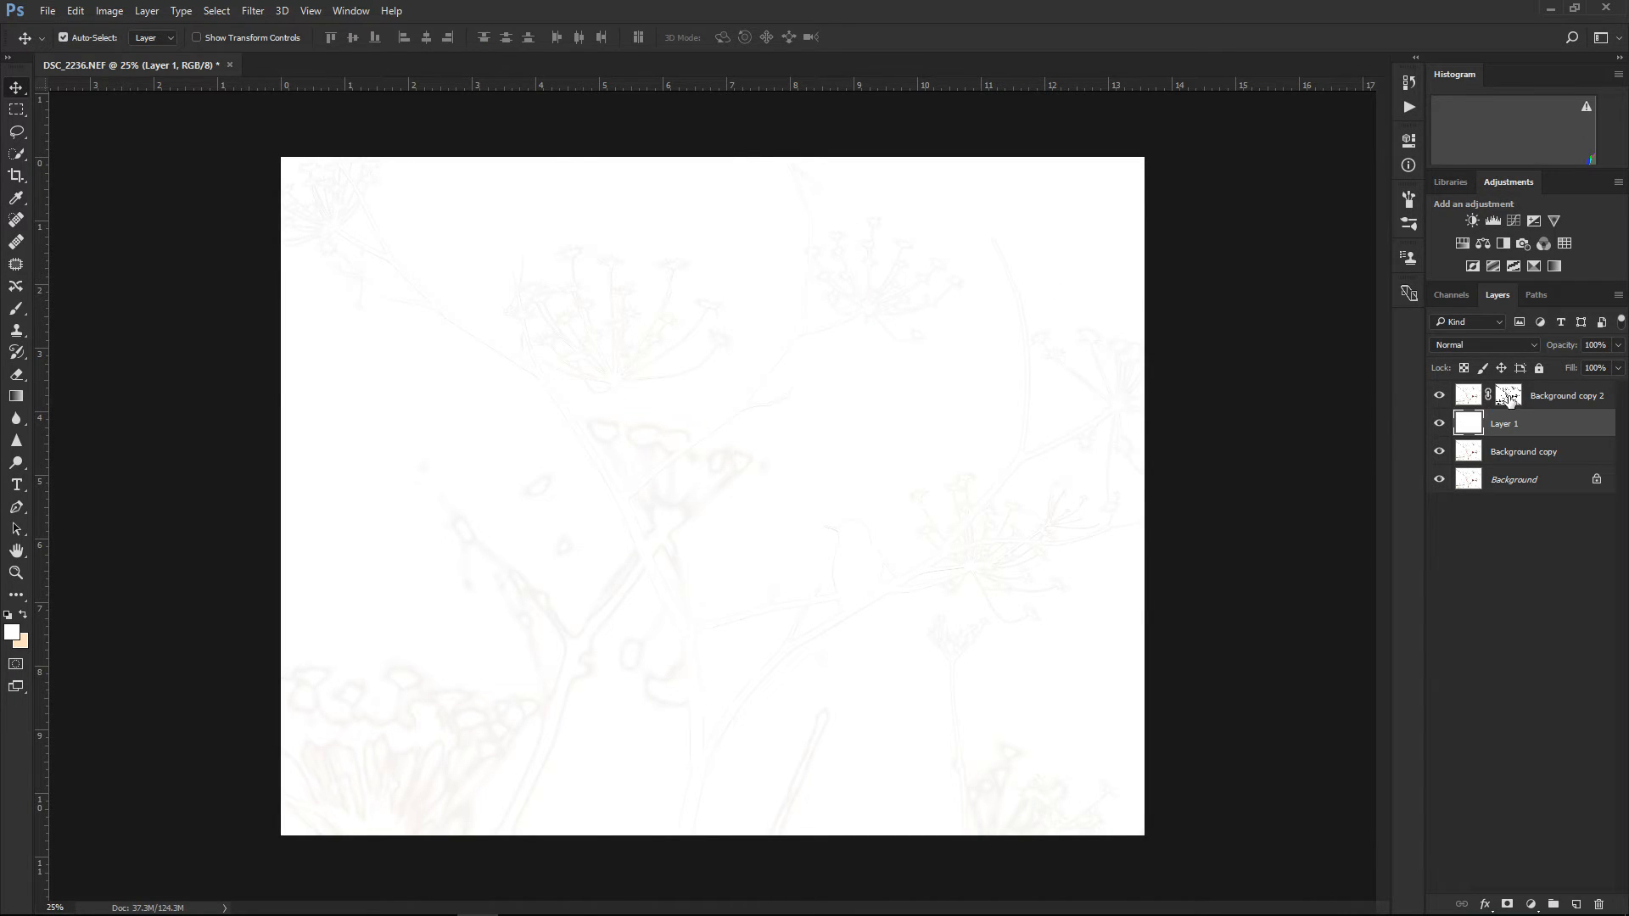
Invert the layer mask of Background copy 2
{"action": "left_click", "coordinate": [1509, 399]}
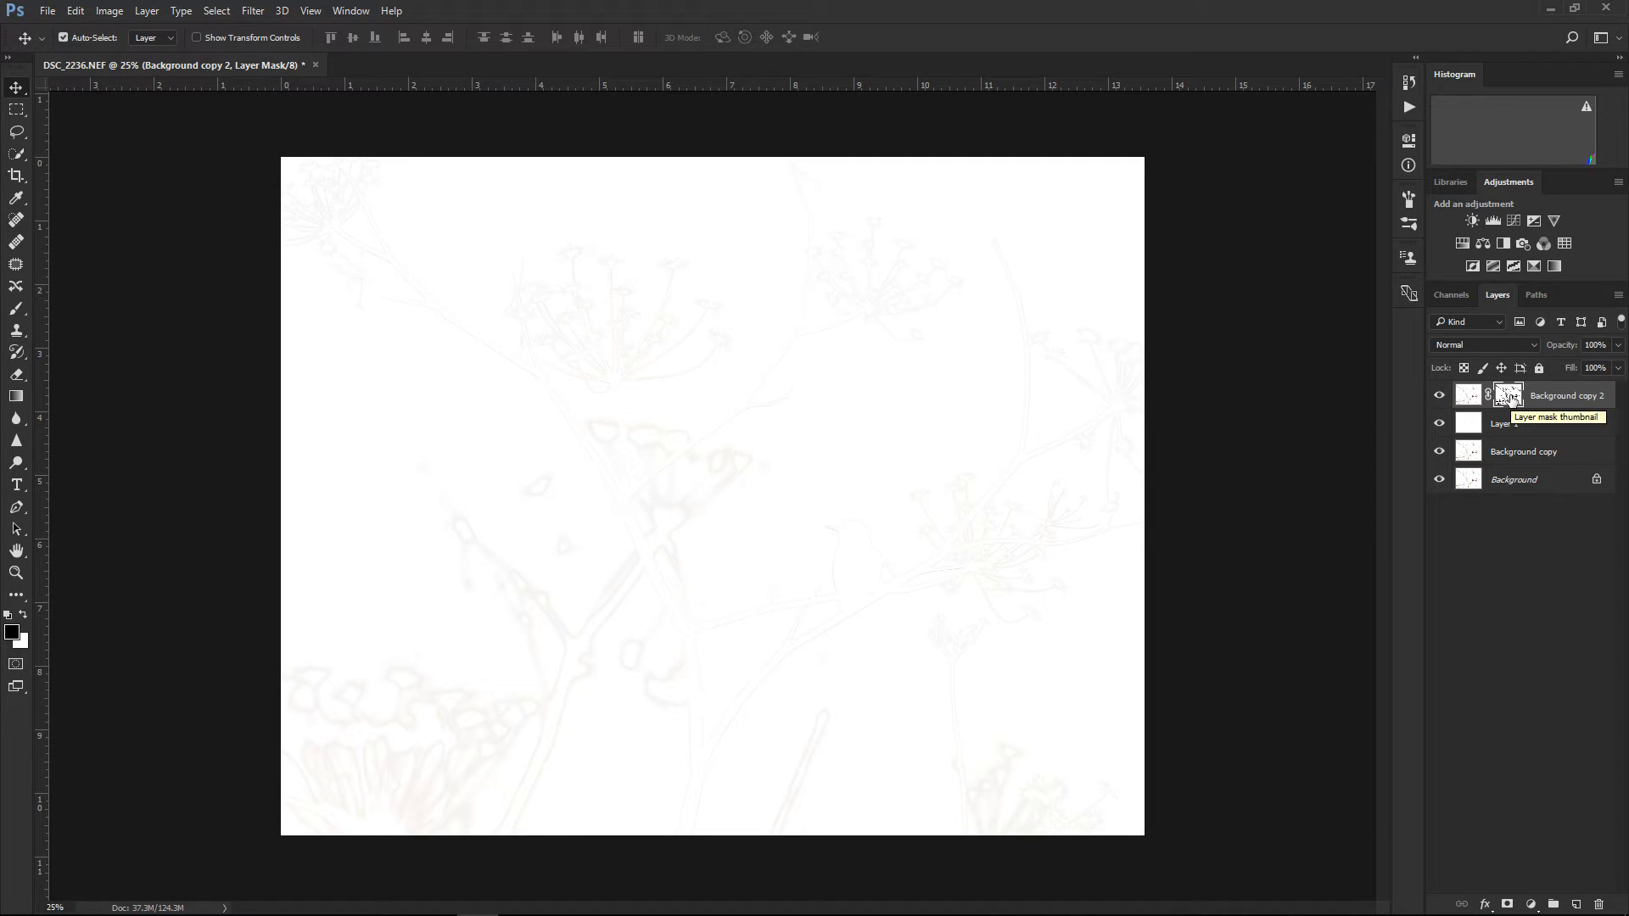
{"action": "key", "text": "ctrl+i"}
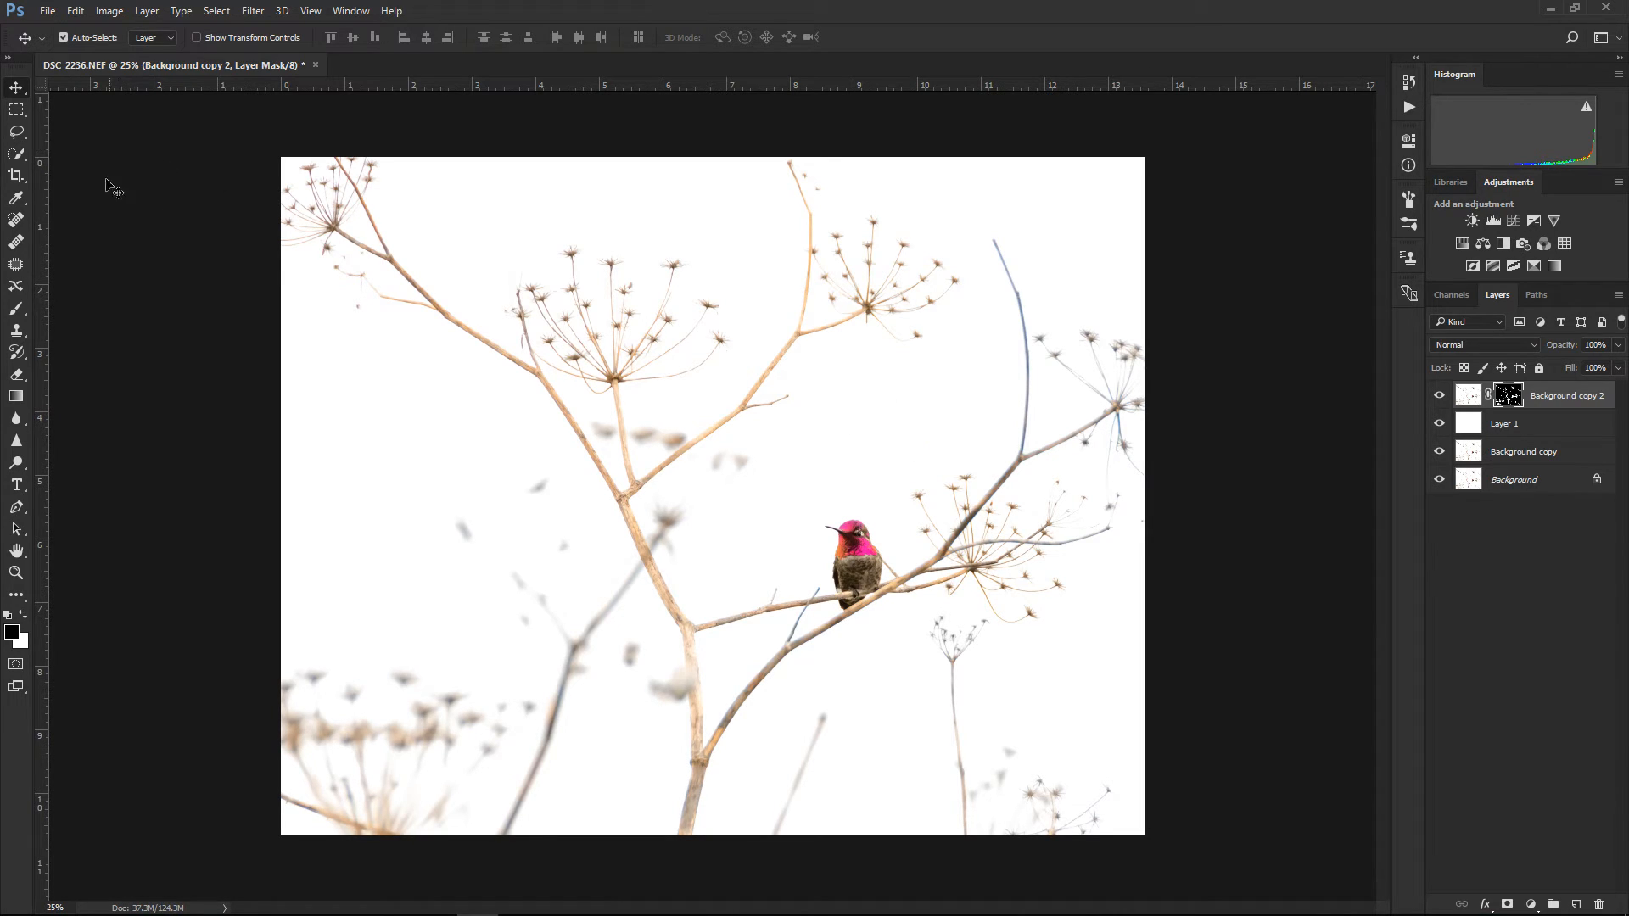
Compare the foreground colour in the Color Picker with the mask of Background copy 2 active and with its image active
{"action": "left_click", "coordinate": [12, 632]}
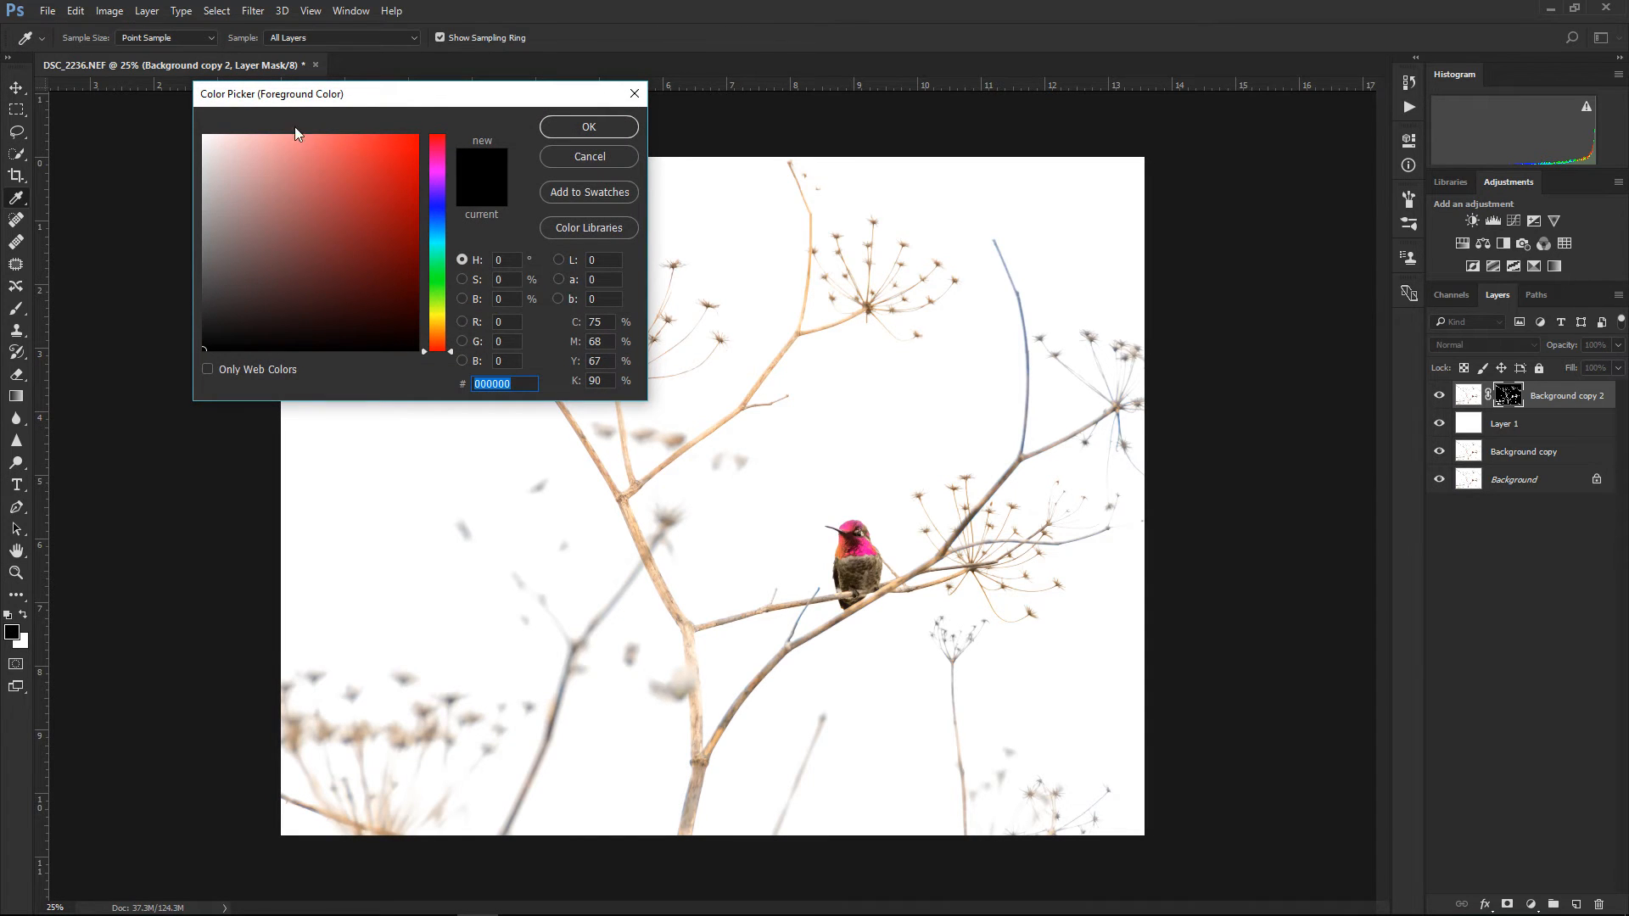
{"action": "left_click_drag", "start_coordinate": [381, 106], "coordinate": [264, 365]}
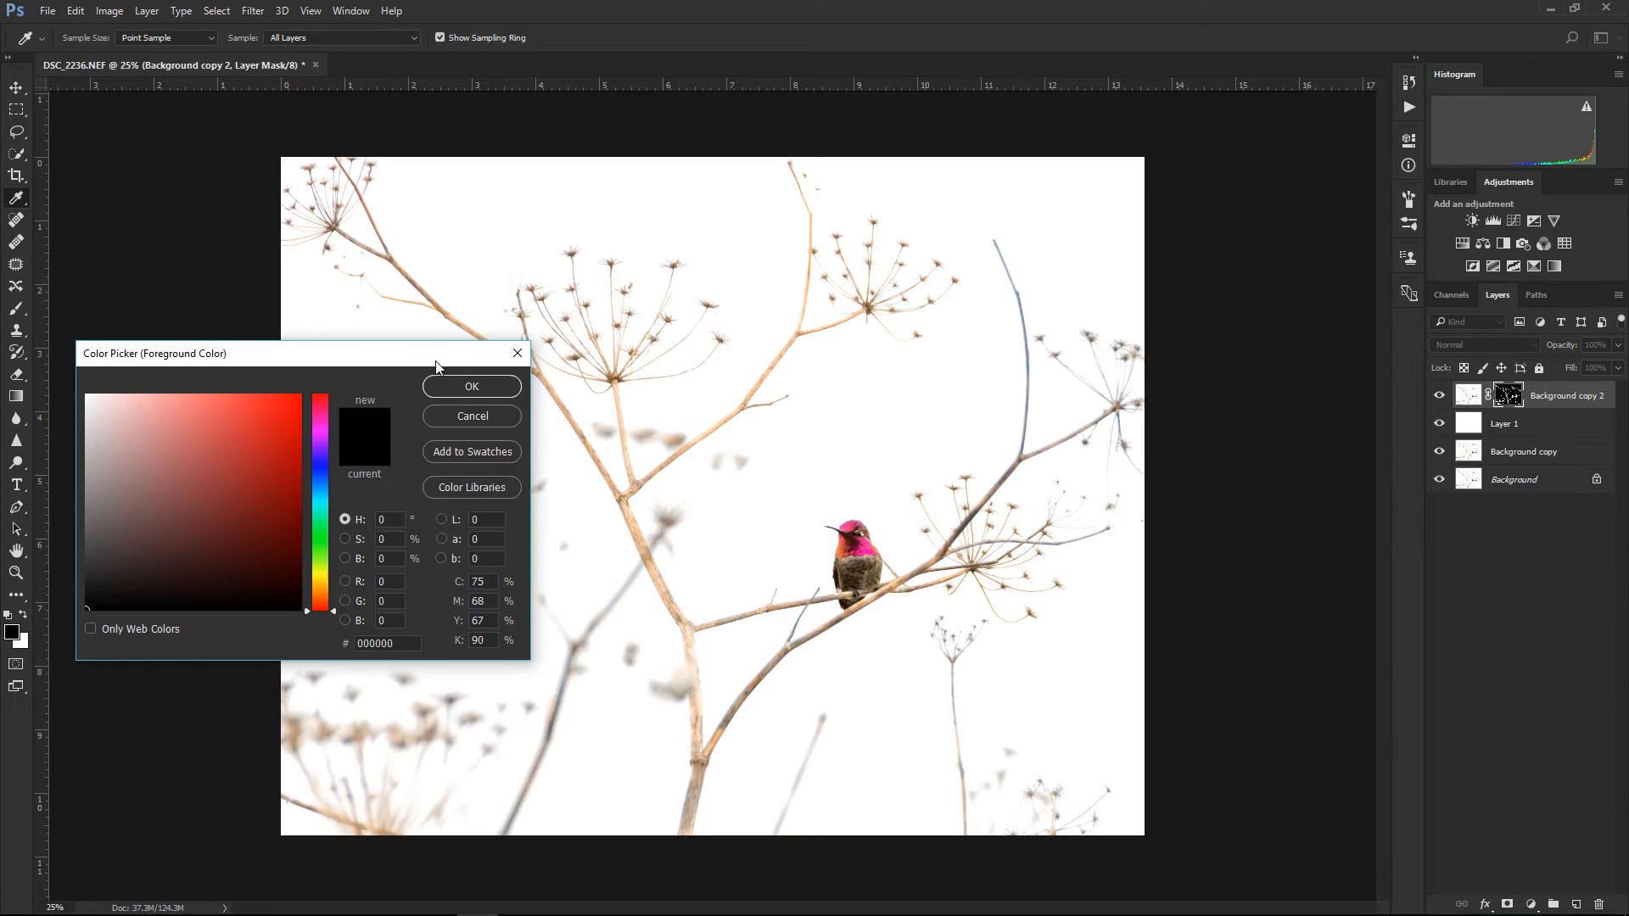
{"action": "left_click", "coordinate": [518, 353]}
{"action": "key", "text": "v"}
{"action": "left_click", "coordinate": [1473, 395]}
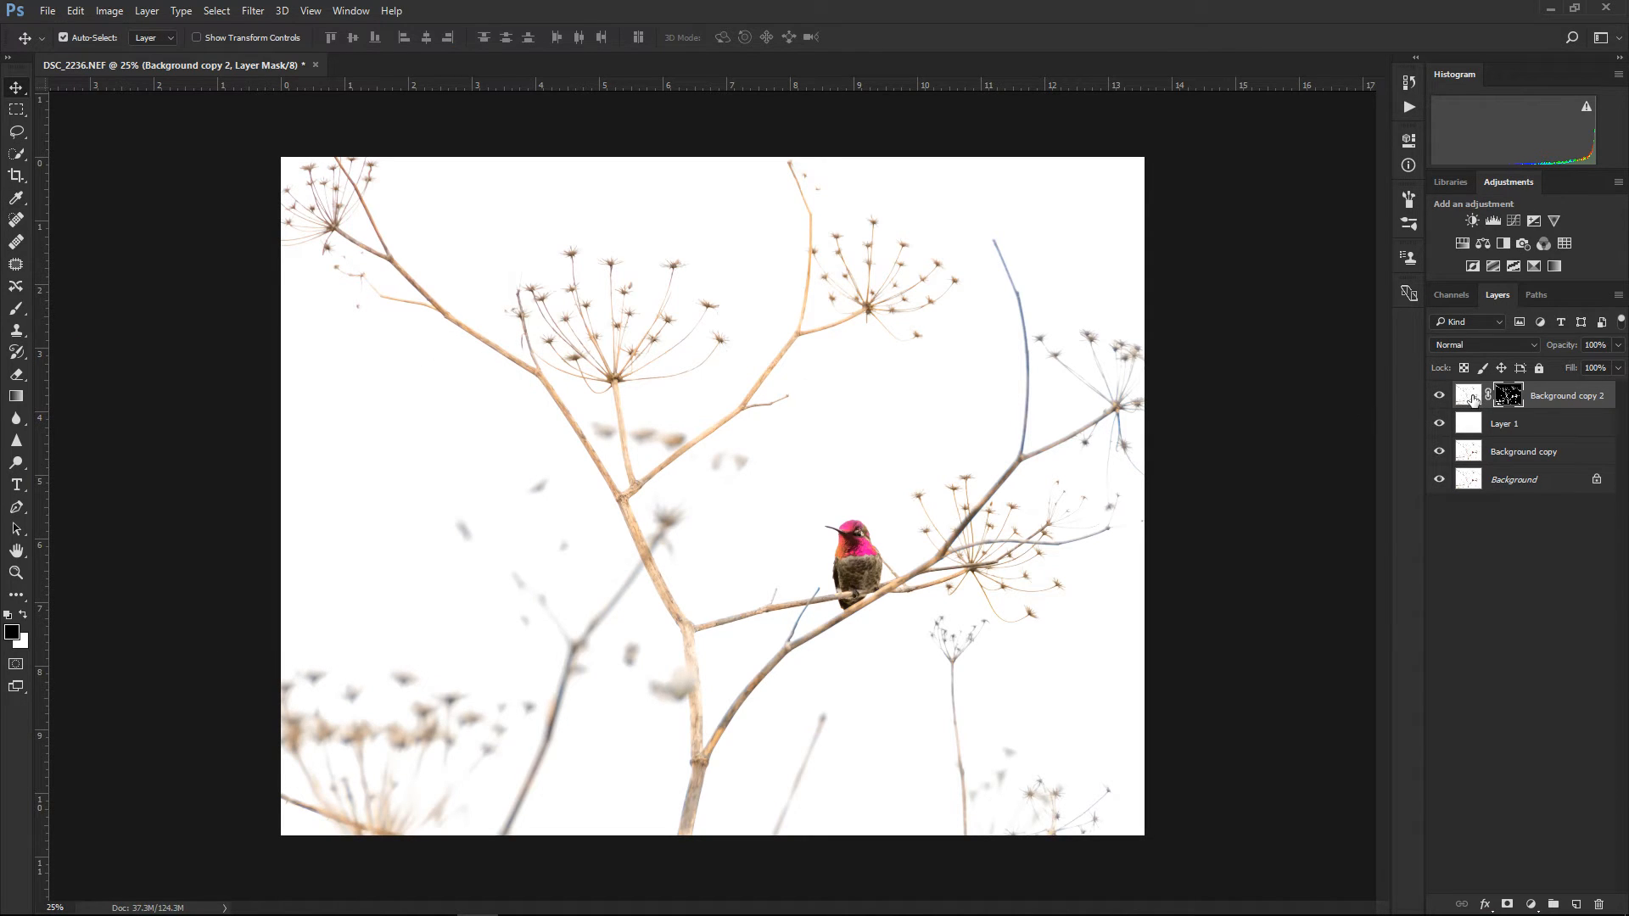
{"action": "left_click", "coordinate": [14, 633]}
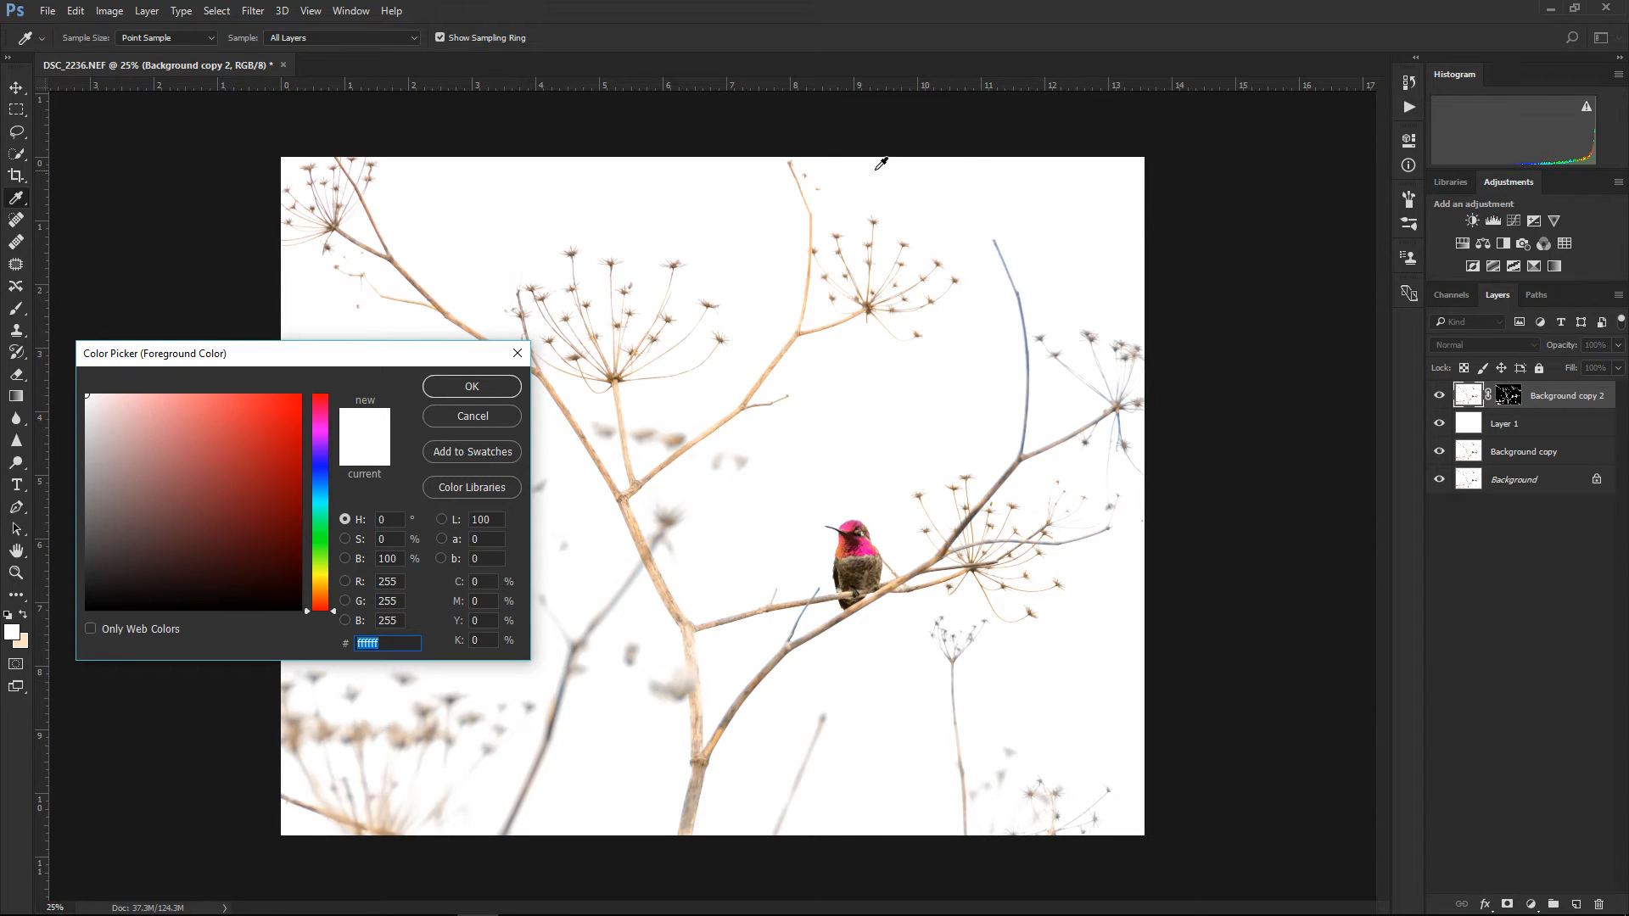
{"action": "left_click", "coordinate": [517, 353]}
{"action": "key", "text": "v"}
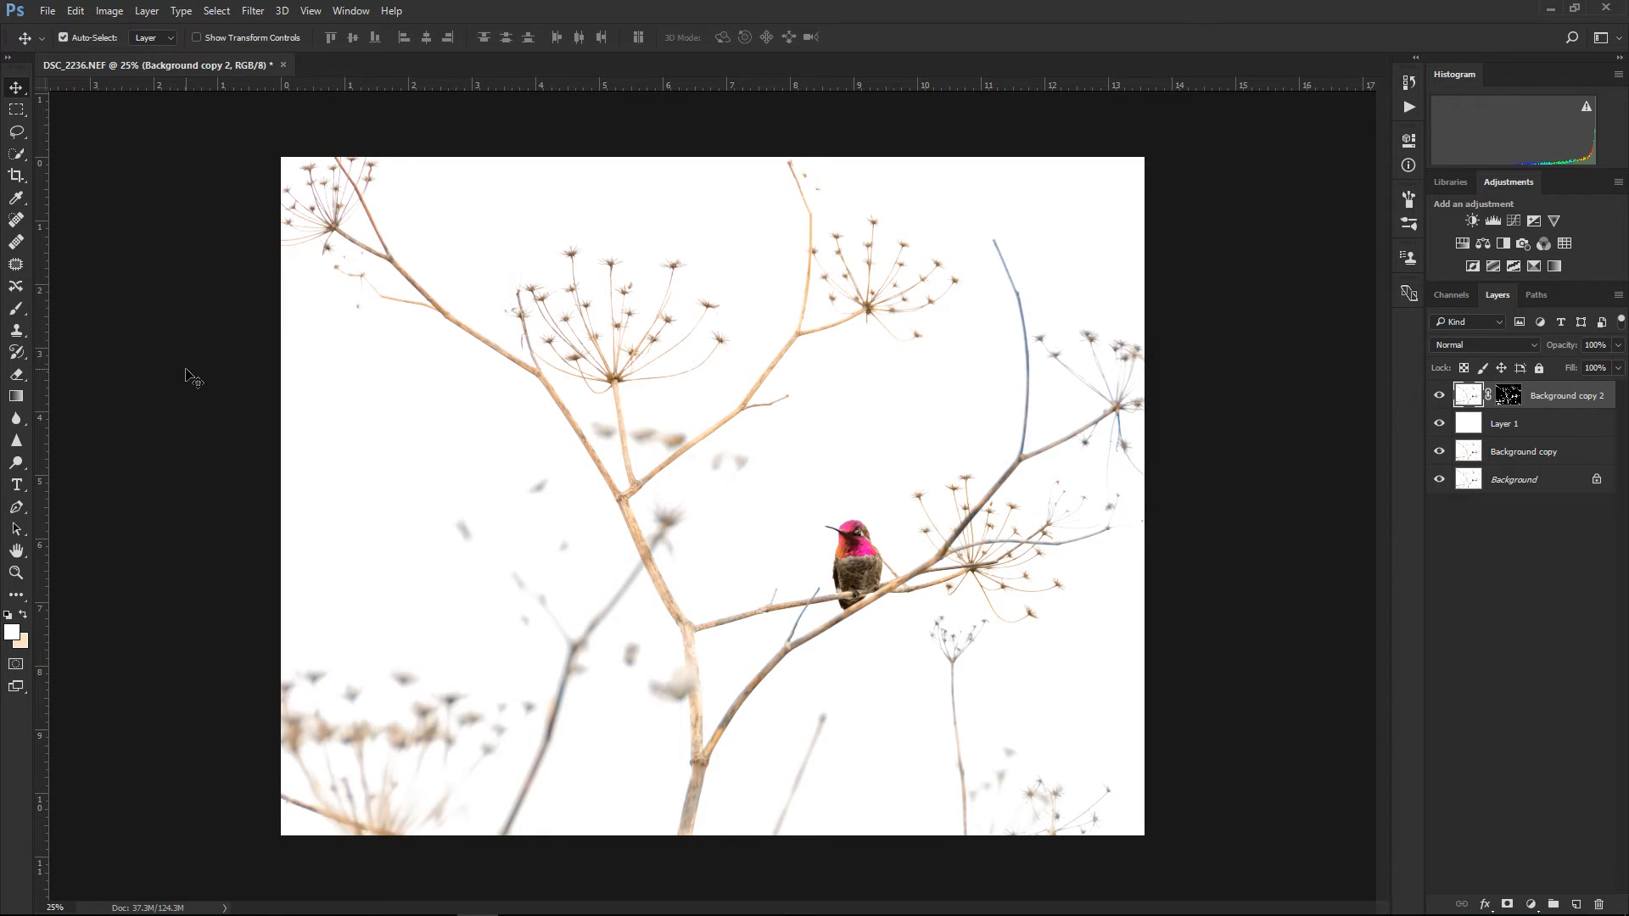
Paint black on the layer mask of Background copy 2 to hide the small blurred specks left of the main stem, using a 175 px brush
{"action": "key", "text": "ctrl+plus"}
{"action": "key", "text": "ctrl+plus"}
{"action": "key", "text": "ctrl+plus"}
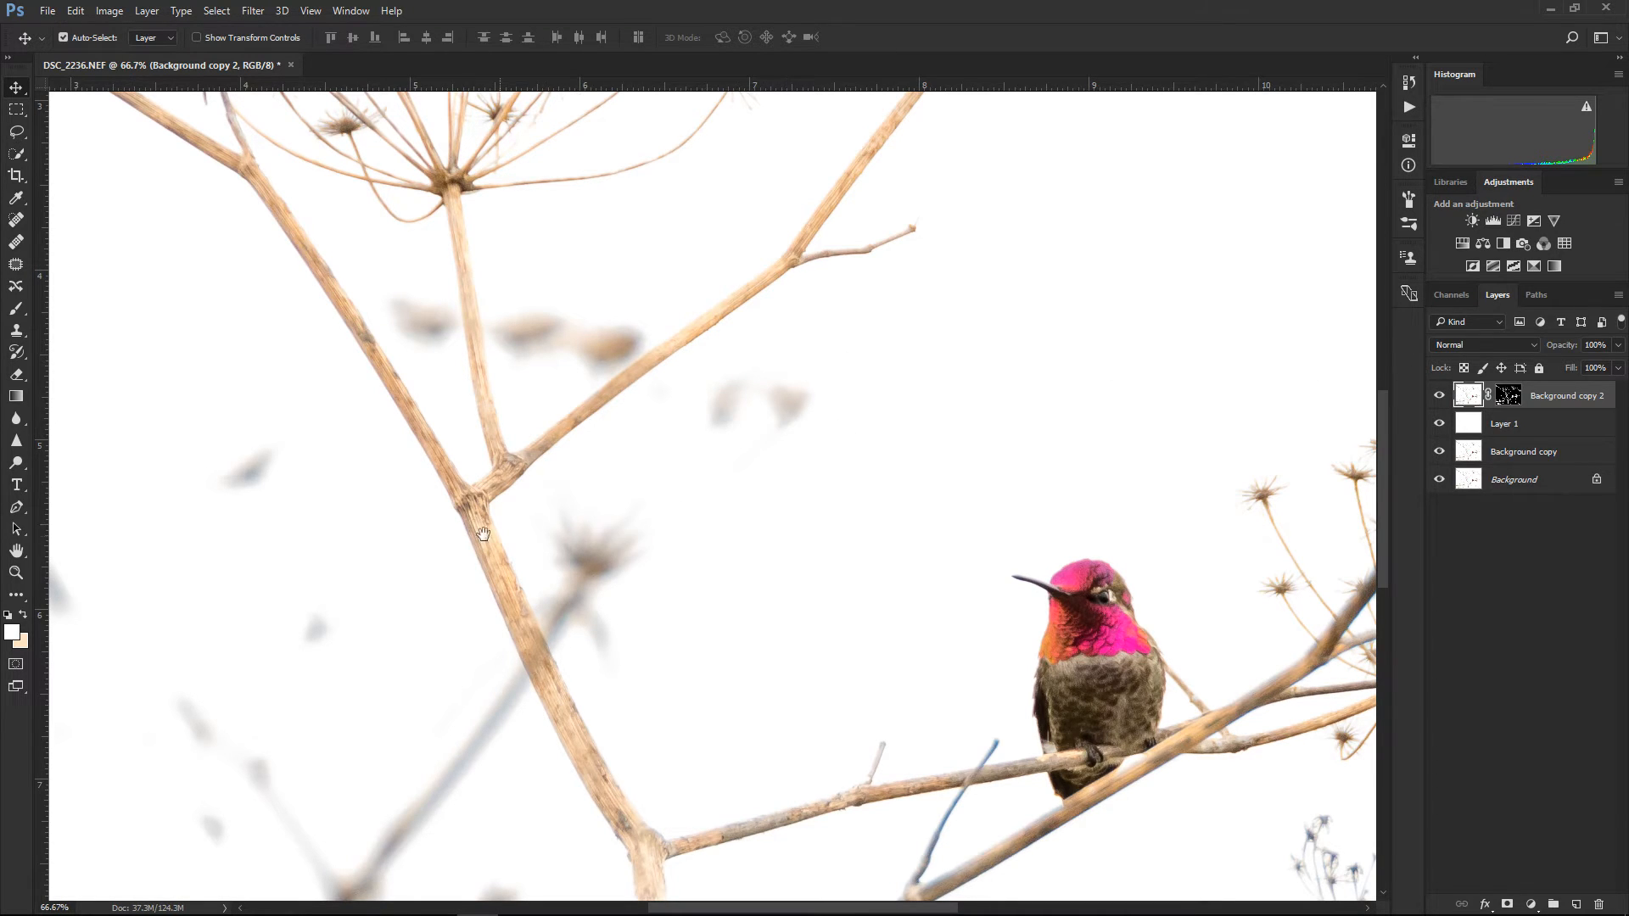
{"action": "left_click_drag", "start_coordinate": [396, 527], "coordinate": [736, 439]}
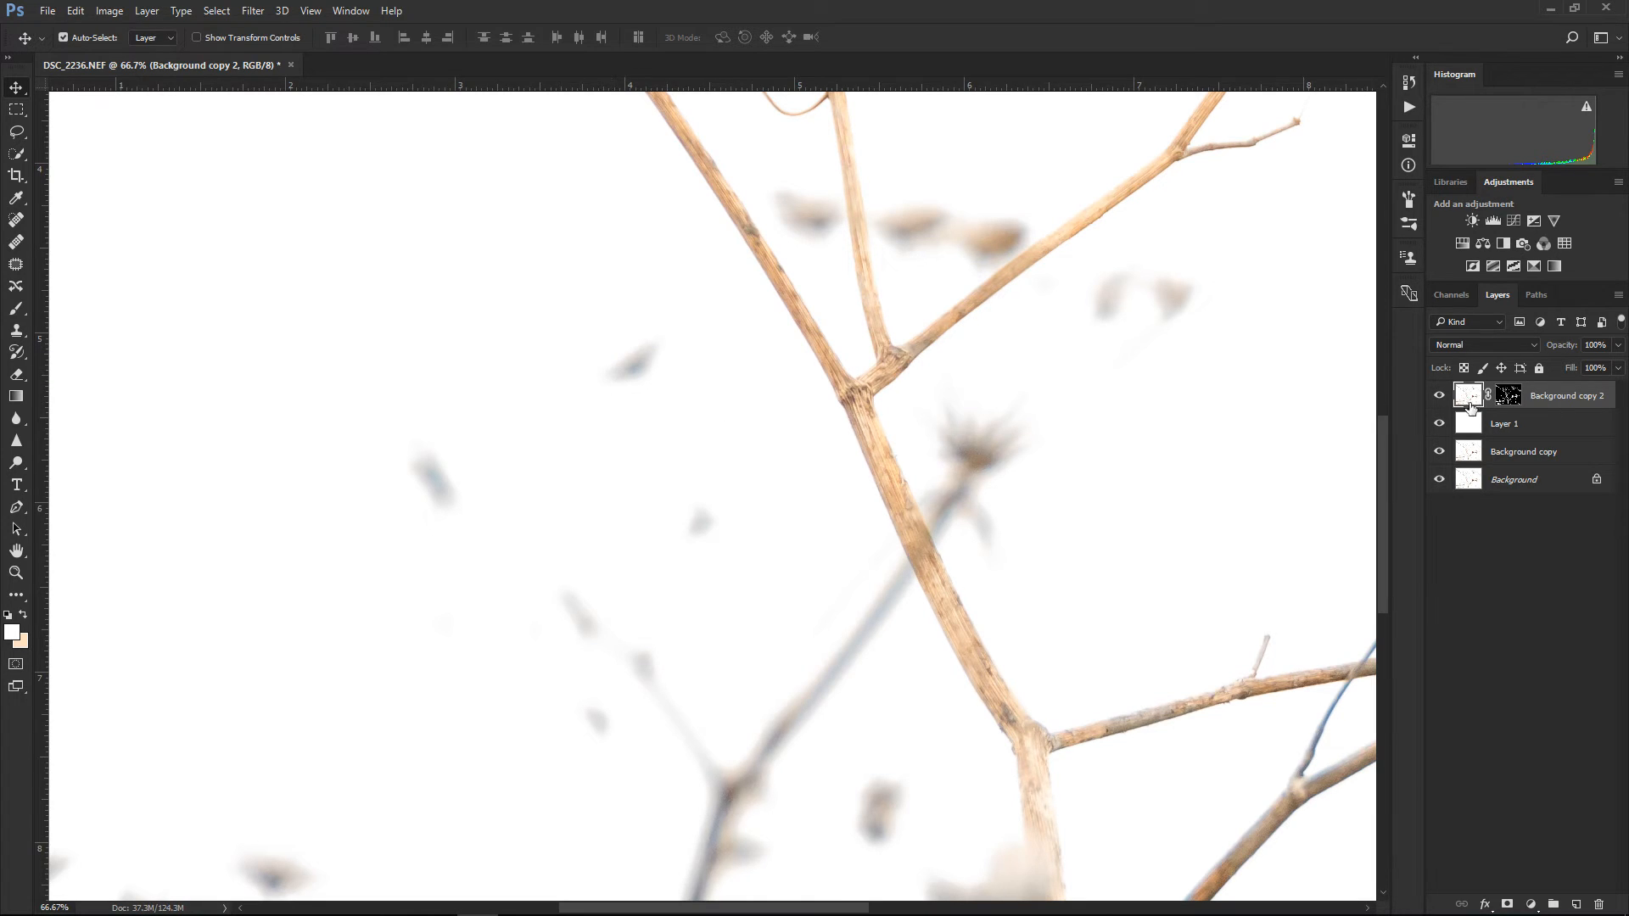
{"action": "left_click", "coordinate": [1508, 396]}
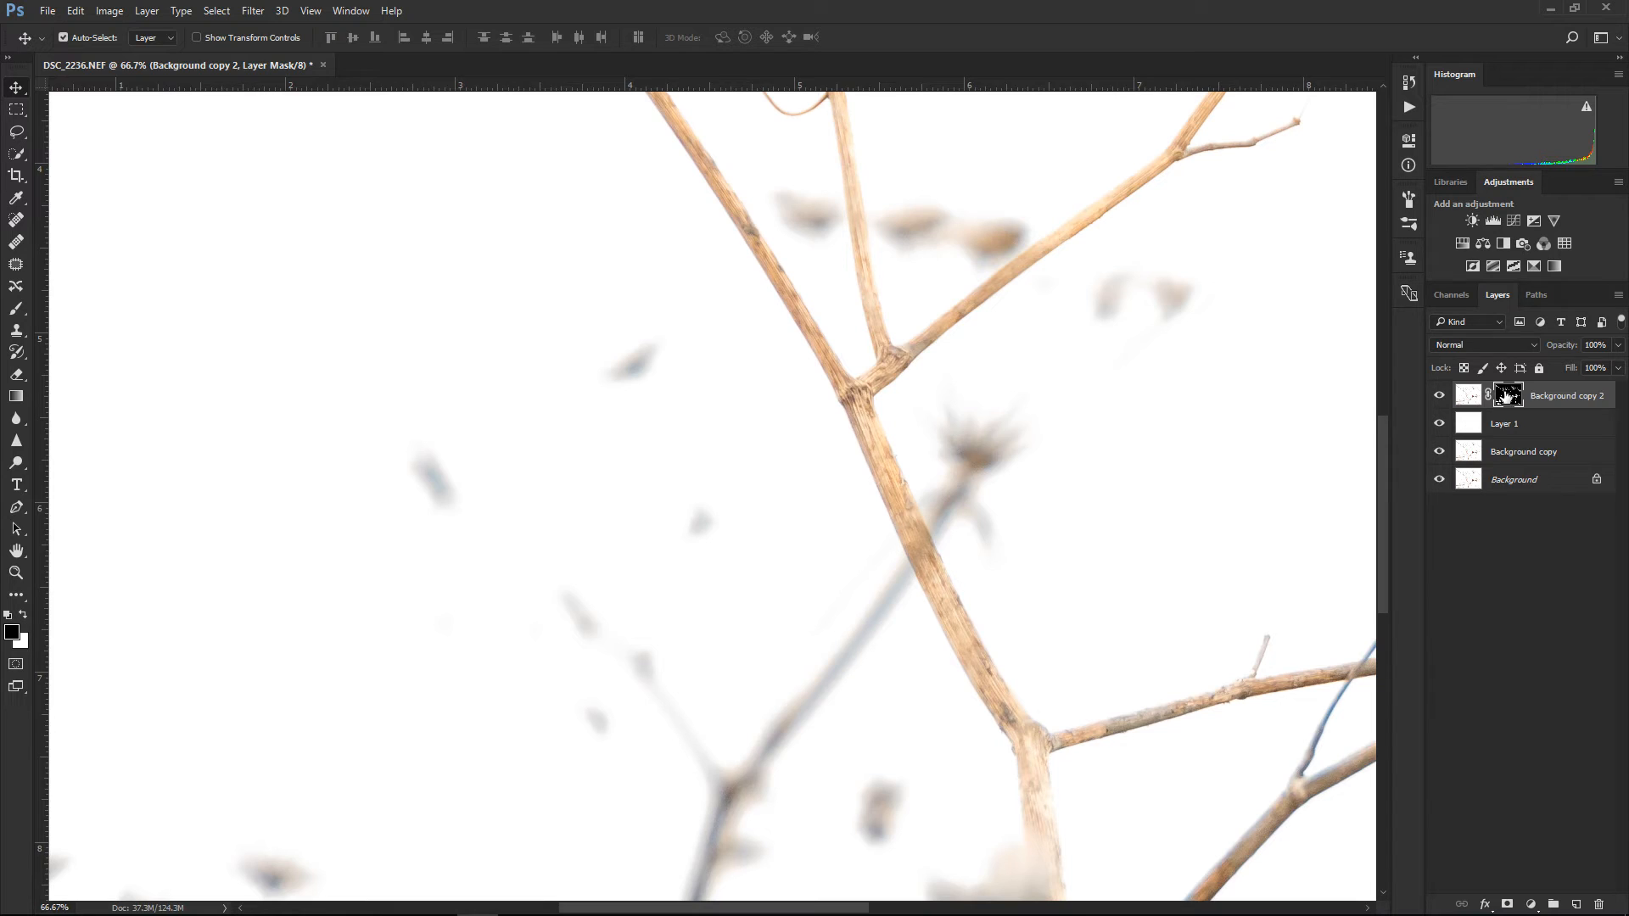
{"action": "left_click", "coordinate": [8, 307]}
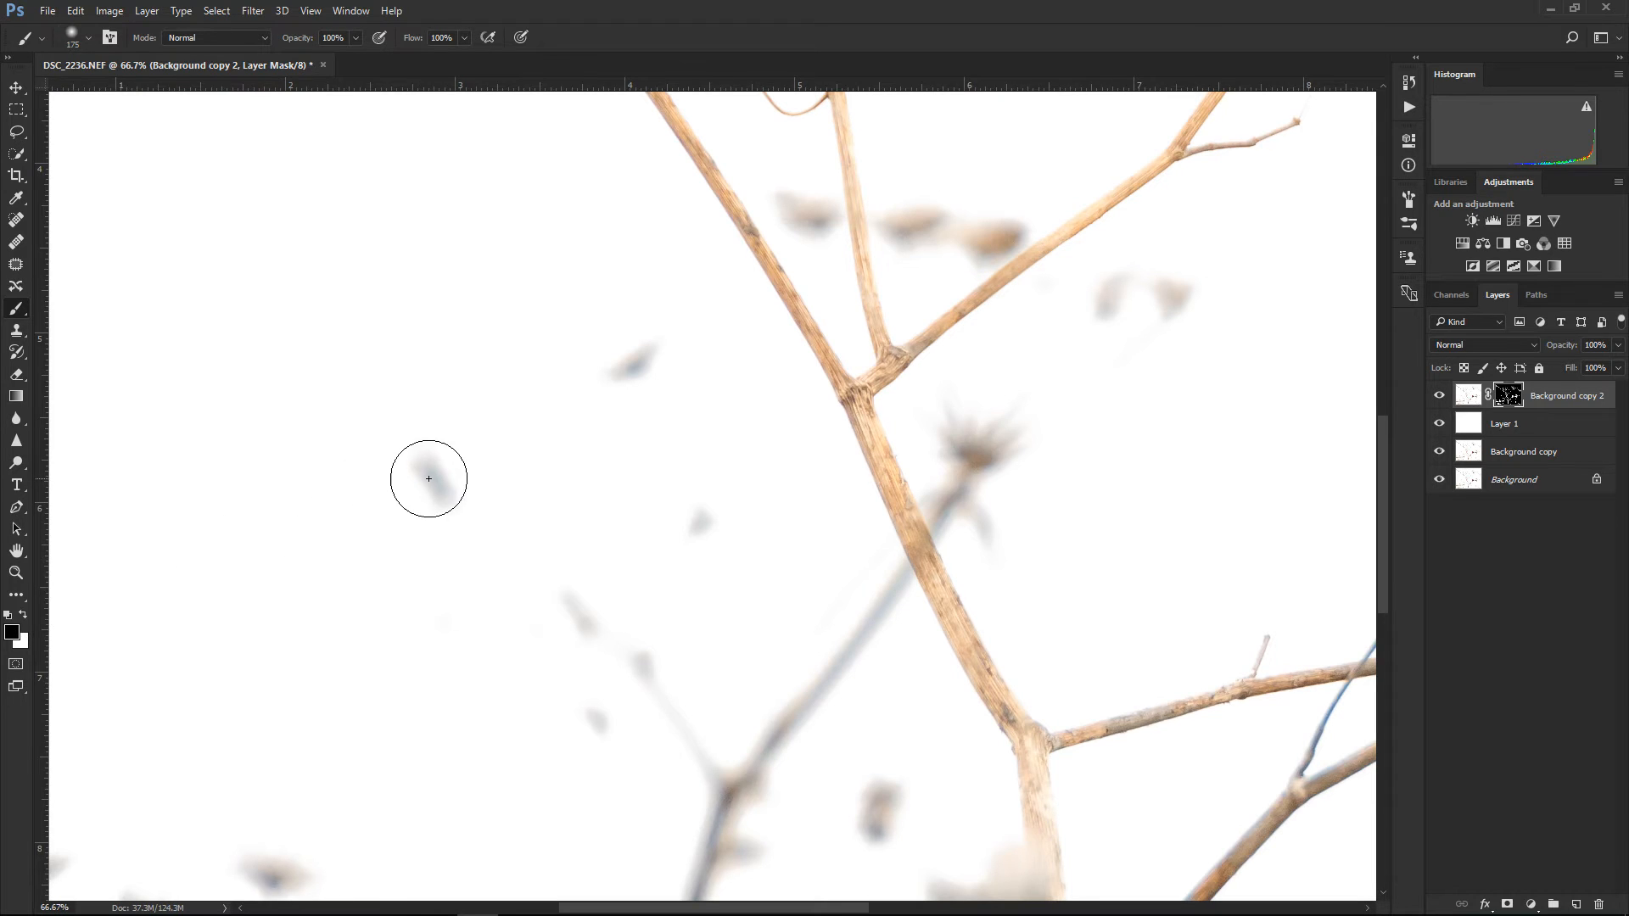
{"action": "left_click_drag", "start_coordinate": [428, 478], "coordinate": [441, 432]}
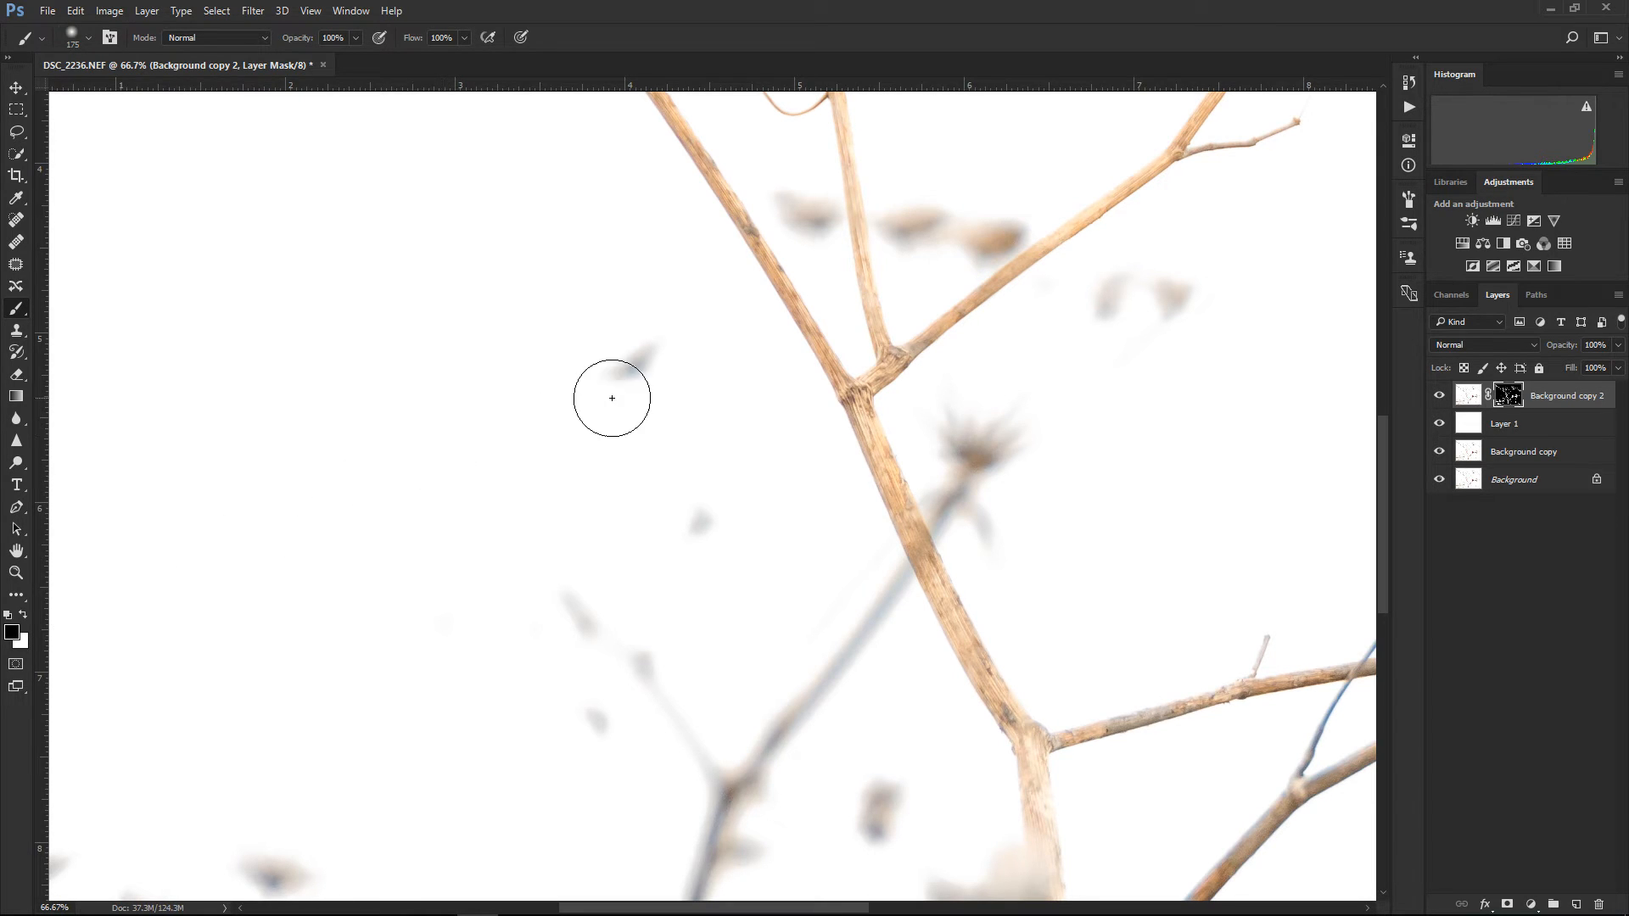
{"action": "mouse_move", "coordinate": [612, 398]}
{"action": "left_mouse_down"}
{"action": "mouse_move", "coordinate": [651, 350]}
{"action": "mouse_move", "coordinate": [655, 442]}
{"action": "mouse_move", "coordinate": [715, 556]}
{"action": "mouse_move", "coordinate": [690, 484]}
{"action": "left_mouse_up"}
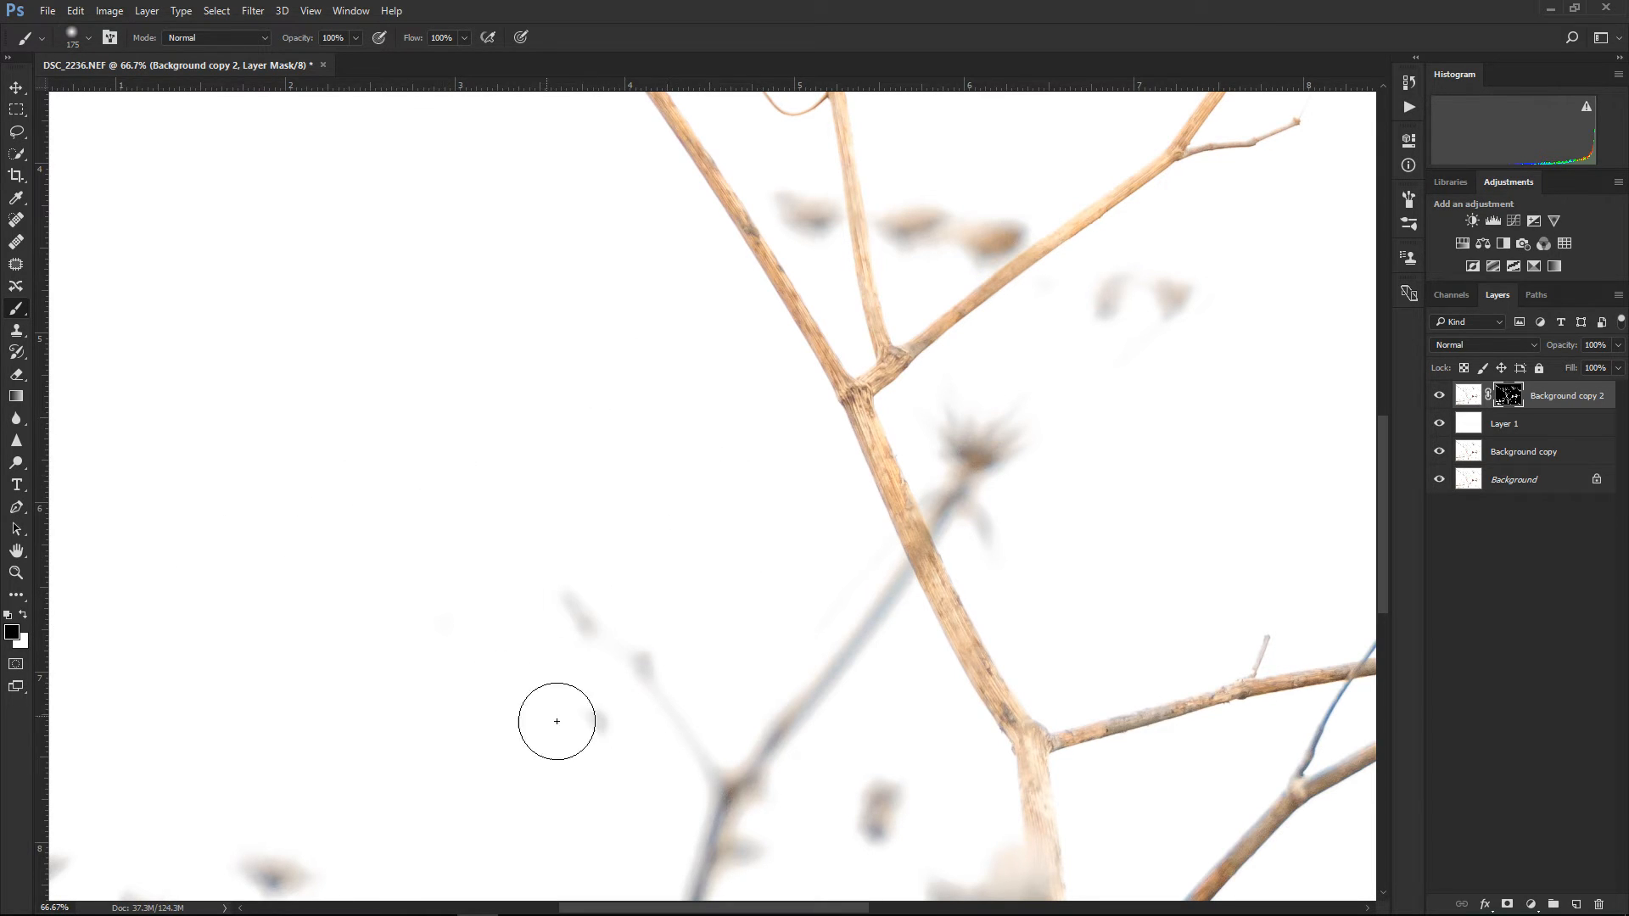
{"action": "mouse_move", "coordinate": [556, 721]}
{"action": "left_mouse_down"}
{"action": "mouse_move", "coordinate": [471, 678]}
{"action": "mouse_move", "coordinate": [541, 693]}
{"action": "mouse_move", "coordinate": [480, 643]}
{"action": "mouse_move", "coordinate": [340, 617]}
{"action": "mouse_move", "coordinate": [377, 607]}
{"action": "mouse_move", "coordinate": [455, 660]}
{"action": "left_mouse_up"}
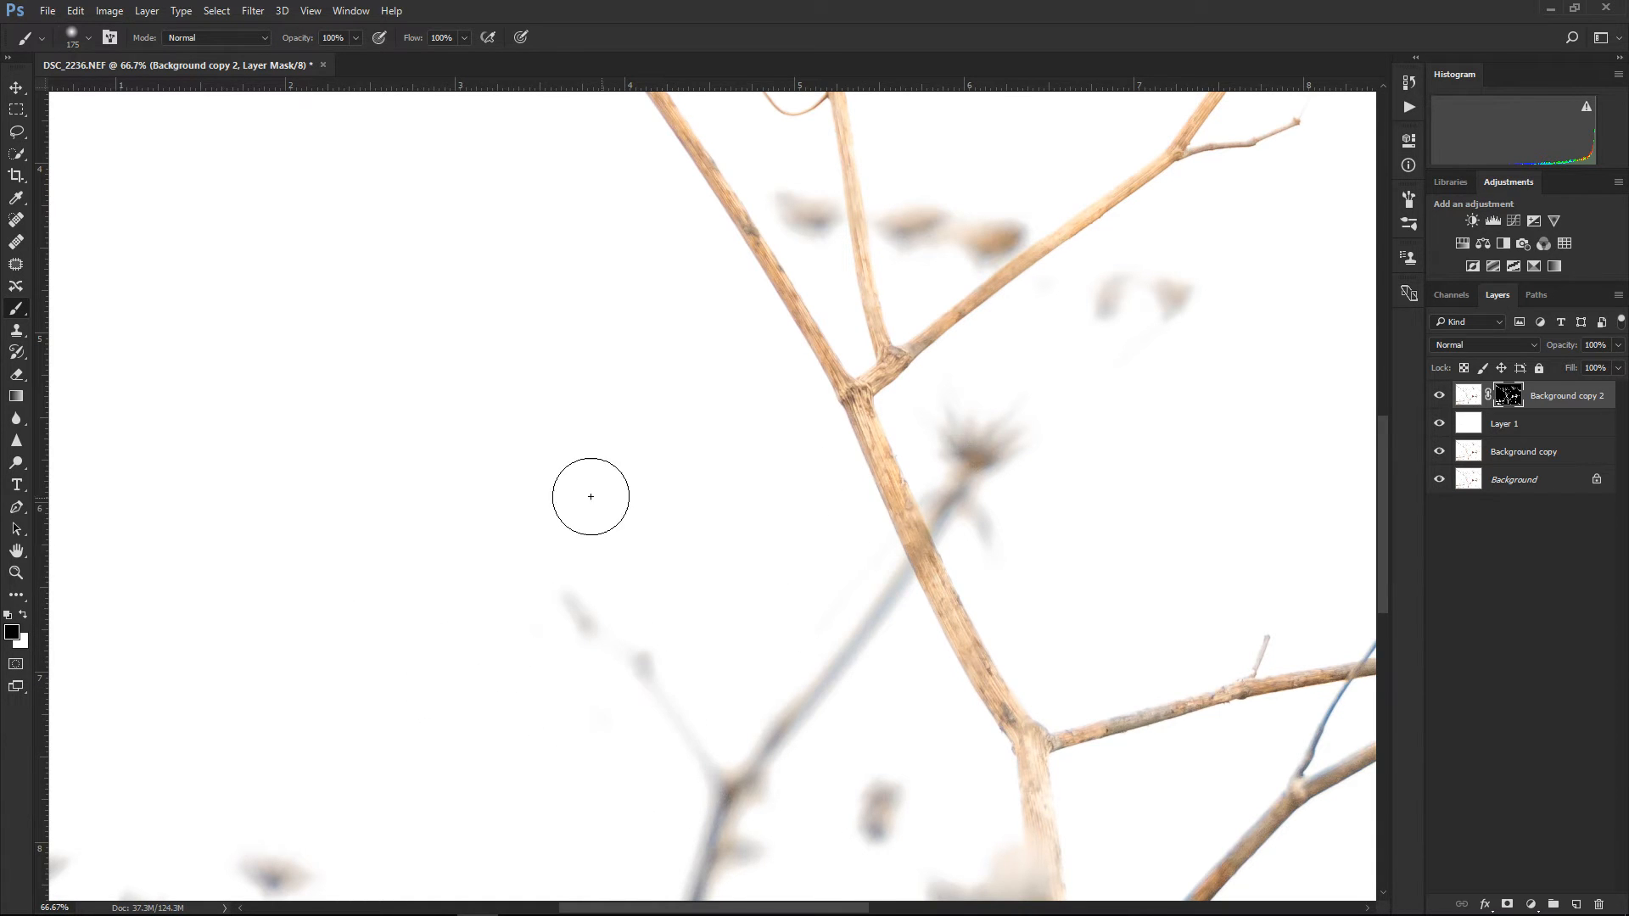
Reduce the brush to 90 px and mask out the blurred blob touching the main stem's left side below the fork
{"action": "left_click_drag", "start_coordinate": [463, 497], "coordinate": [208, 655]}
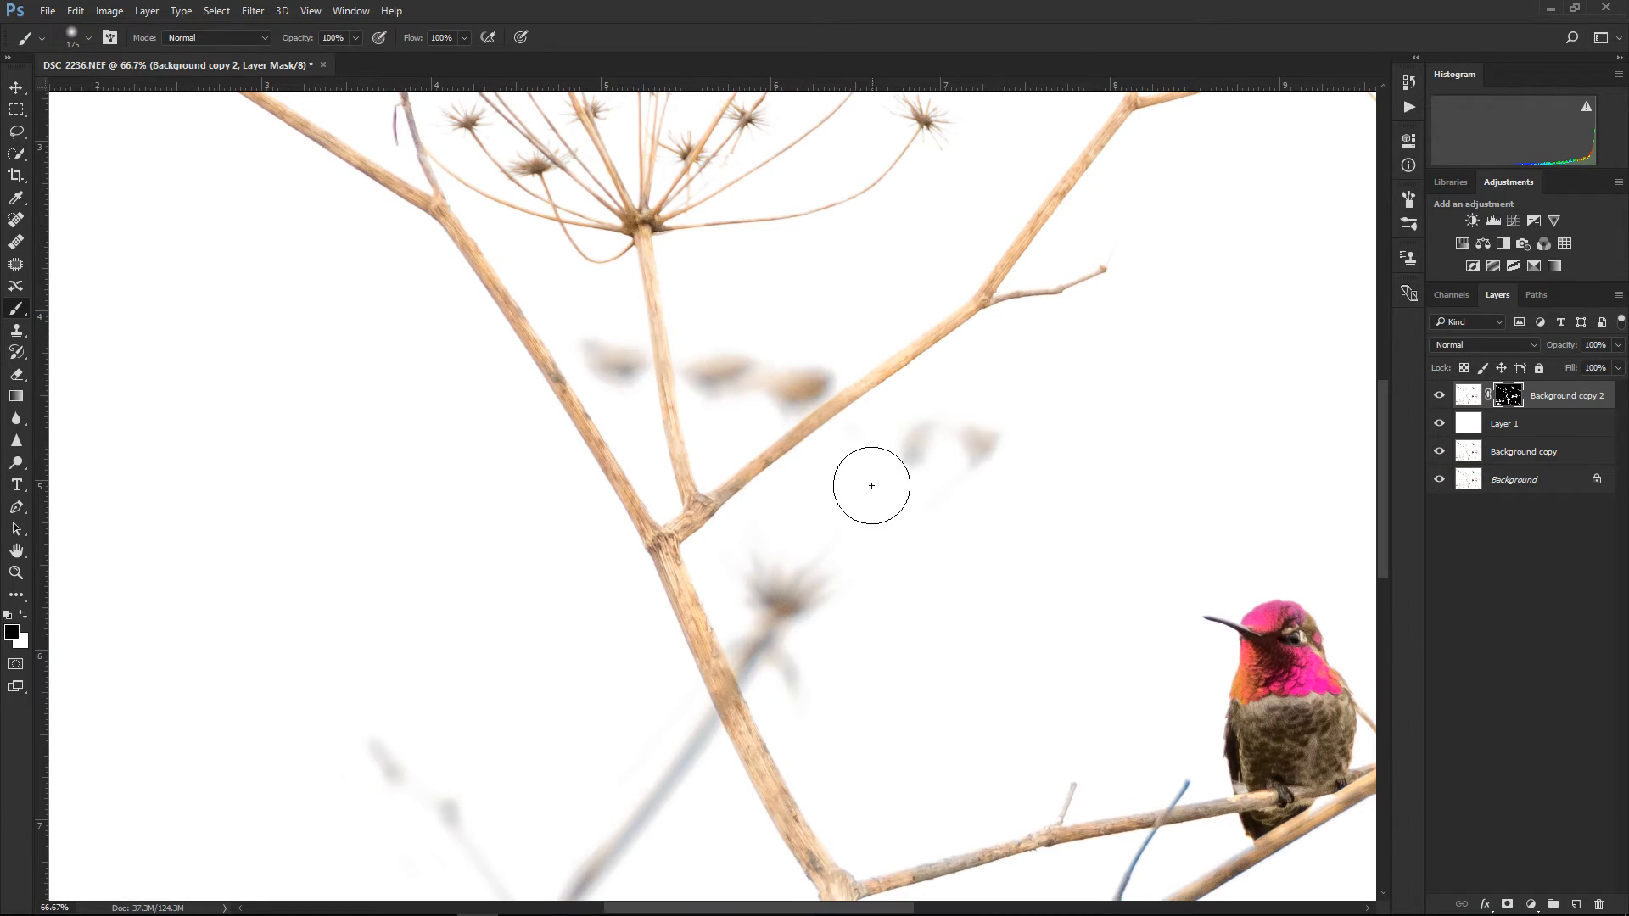
{"action": "key", "text": "bracketleft"}
{"action": "key", "text": "bracketleft"}
{"action": "key", "text": "bracketleft"}
{"action": "key", "text": "bracketleft"}
{"action": "key", "text": "ctrl+minus"}
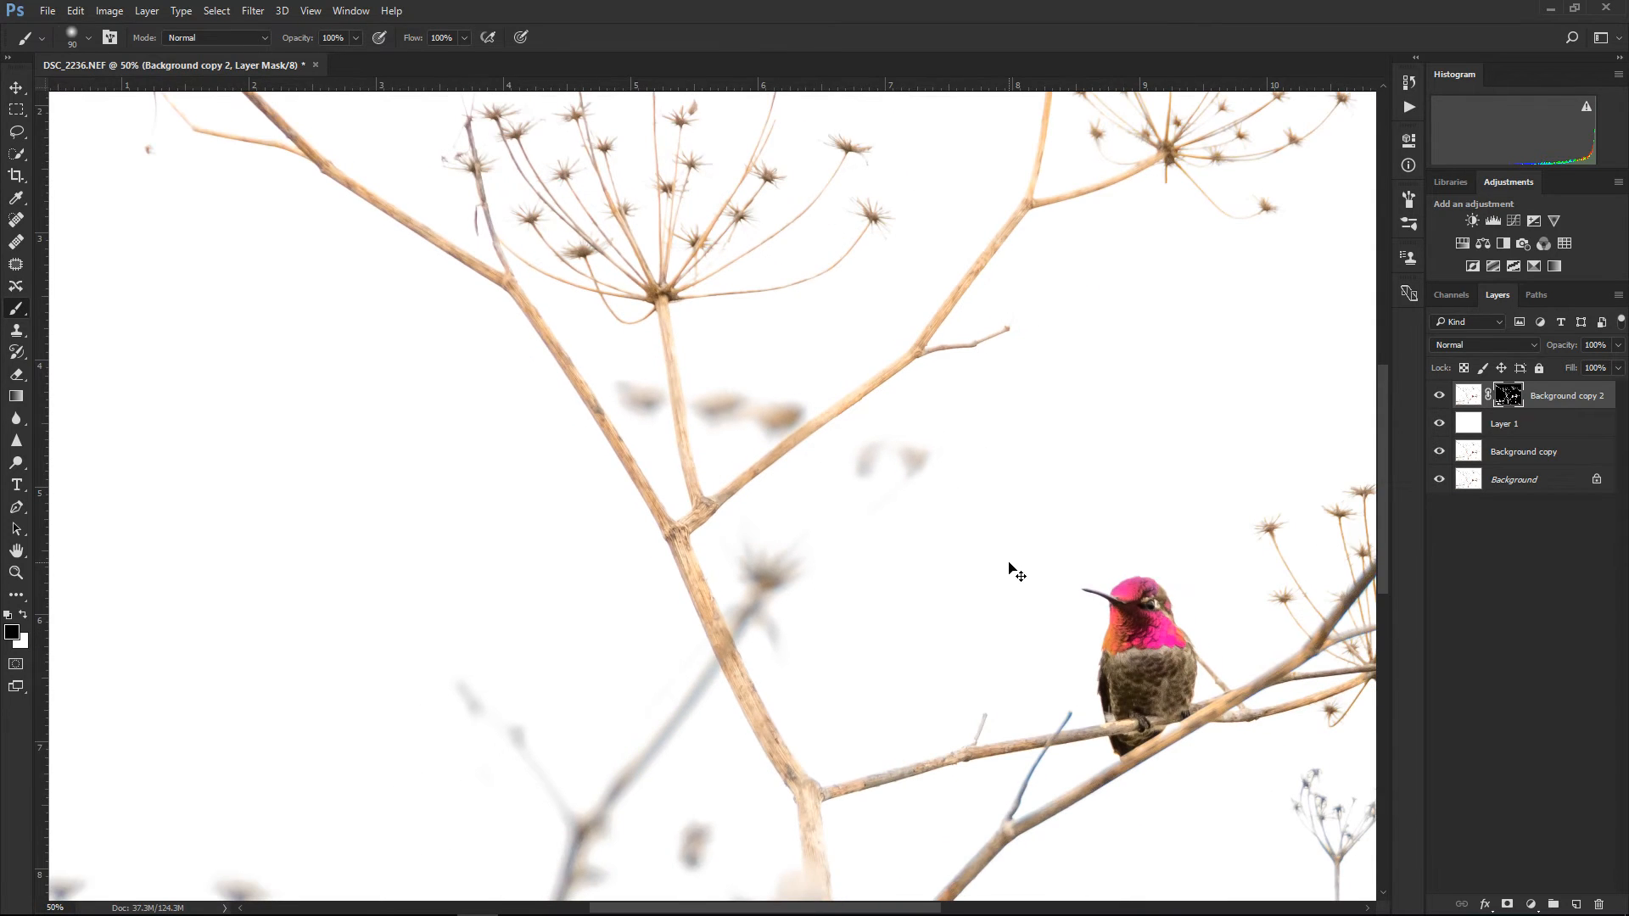
{"action": "left_click_drag", "start_coordinate": [985, 568], "coordinate": [850, 317]}
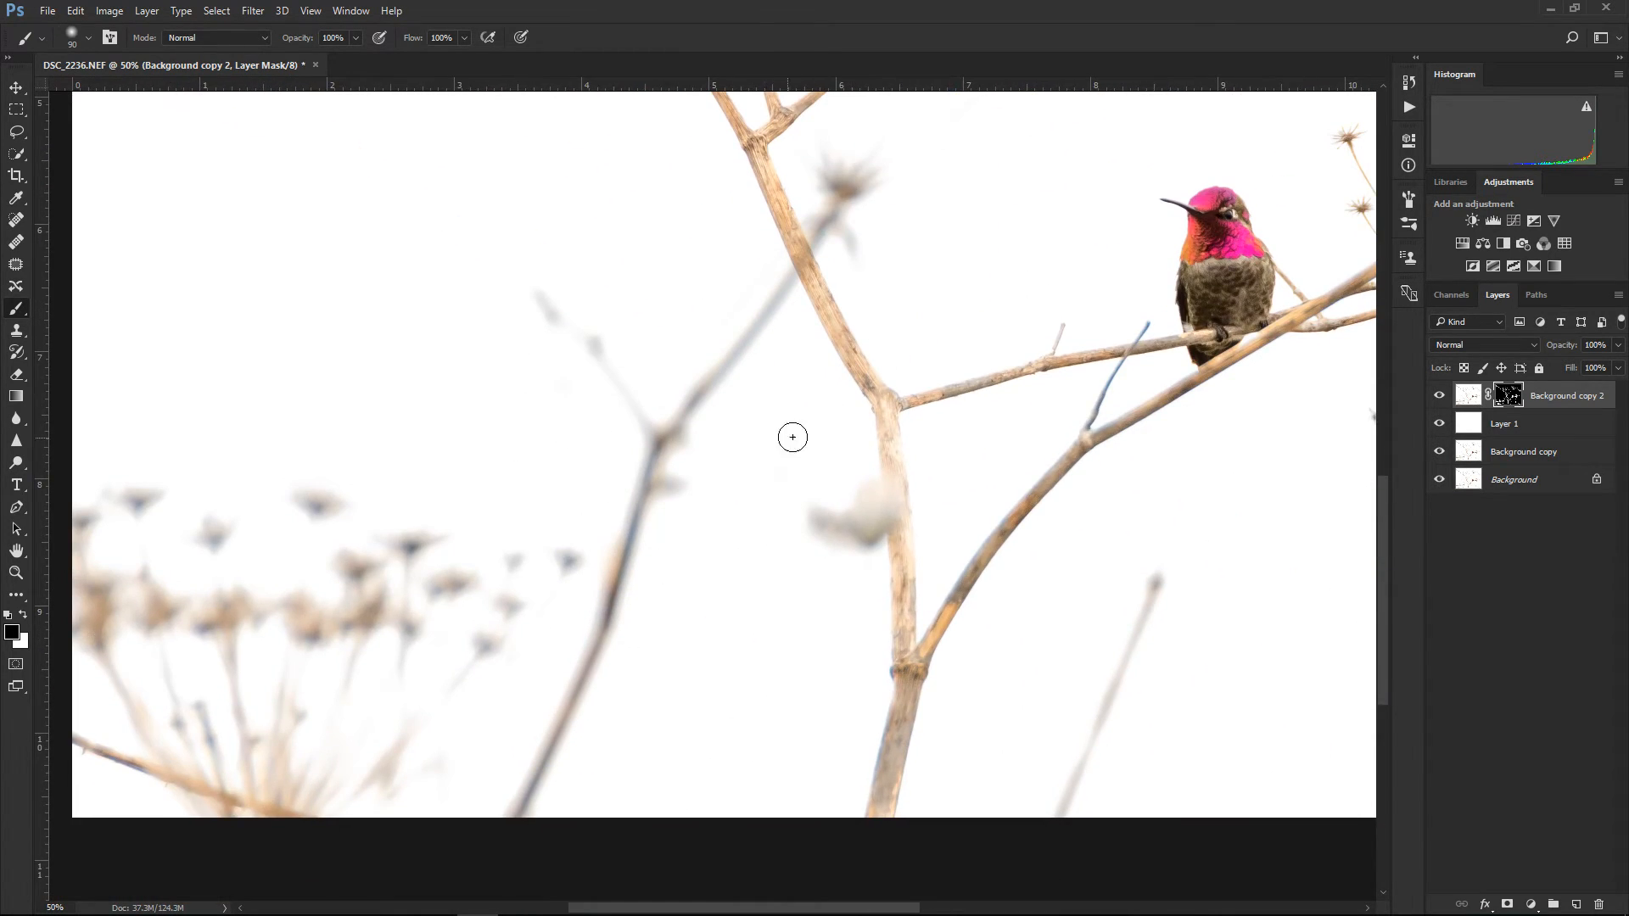
{"action": "mouse_move", "coordinate": [804, 538]}
{"action": "left_mouse_down"}
{"action": "mouse_move", "coordinate": [830, 496]}
{"action": "mouse_move", "coordinate": [833, 573]}
{"action": "mouse_move", "coordinate": [840, 493]}
{"action": "mouse_move", "coordinate": [841, 574]}
{"action": "mouse_move", "coordinate": [855, 482]}
{"action": "mouse_move", "coordinate": [852, 558]}
{"action": "mouse_move", "coordinate": [860, 473]}
{"action": "mouse_move", "coordinate": [861, 554]}
{"action": "mouse_move", "coordinate": [876, 455]}
{"action": "mouse_move", "coordinate": [881, 559]}
{"action": "mouse_move", "coordinate": [885, 500]}
{"action": "mouse_move", "coordinate": [854, 583]}
{"action": "left_mouse_up"}
Mask away the blob's remaining haze along the main stem's left edge with a progressively smaller brush
{"action": "key", "text": "ctrl+plus"}
{"action": "key", "text": "ctrl+plus"}
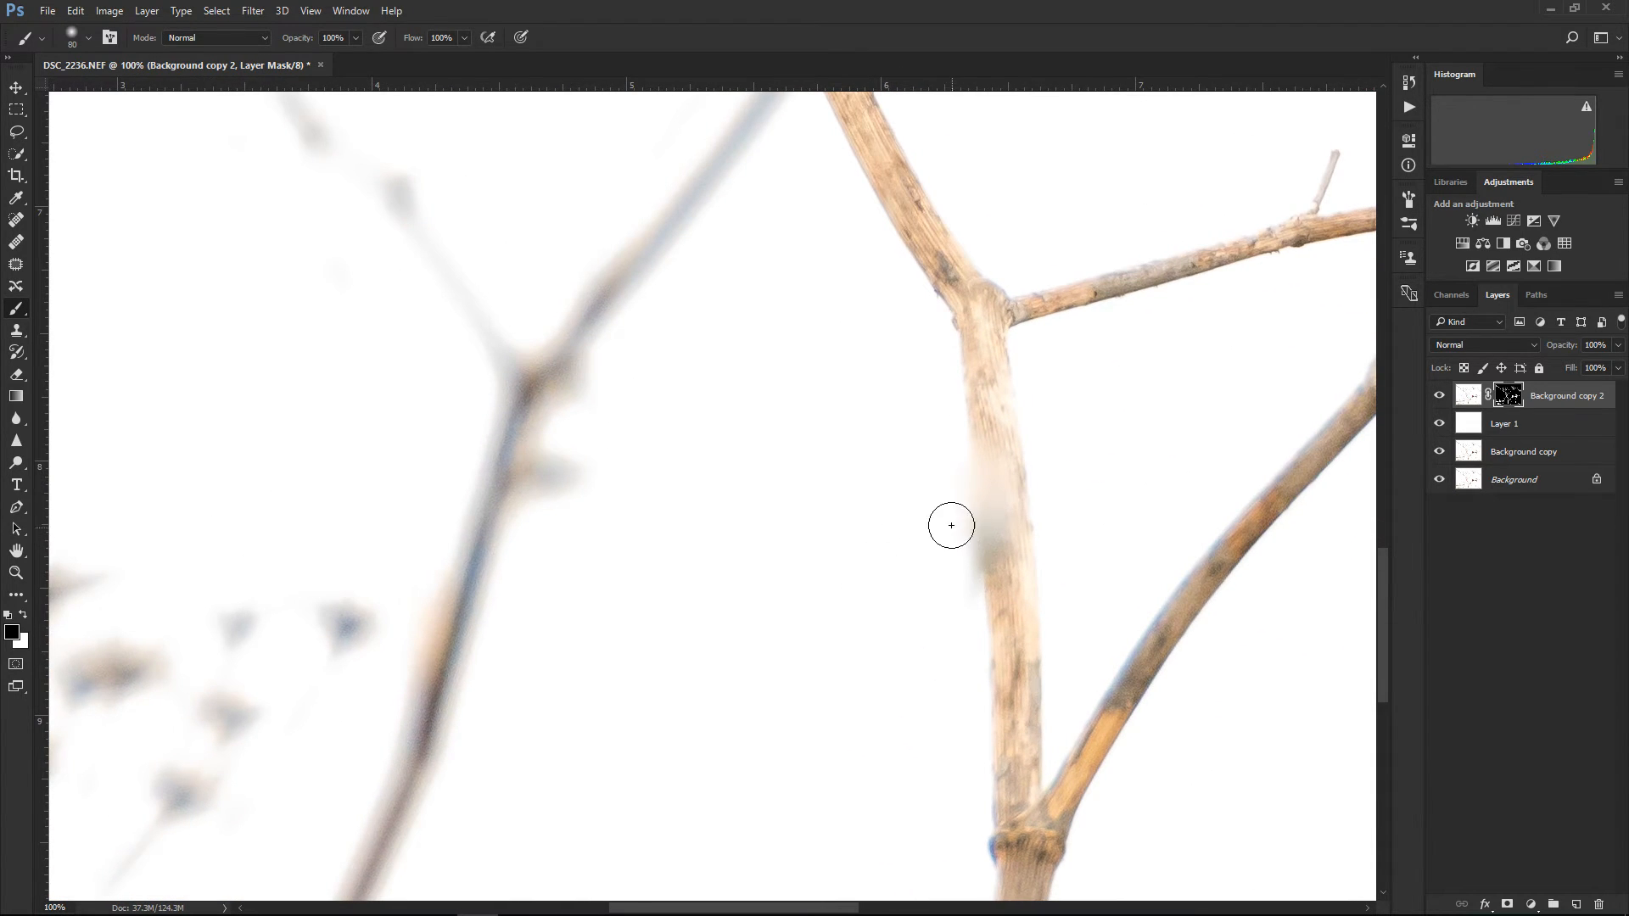
{"action": "key", "text": "bracketleft"}
{"action": "key", "text": "bracketleft"}
{"action": "key", "text": "bracketleft"}
{"action": "key", "text": "bracketleft"}
{"action": "key", "text": "bracketleft"}
{"action": "key", "text": "bracketleft"}
{"action": "key", "text": "bracketleft"}
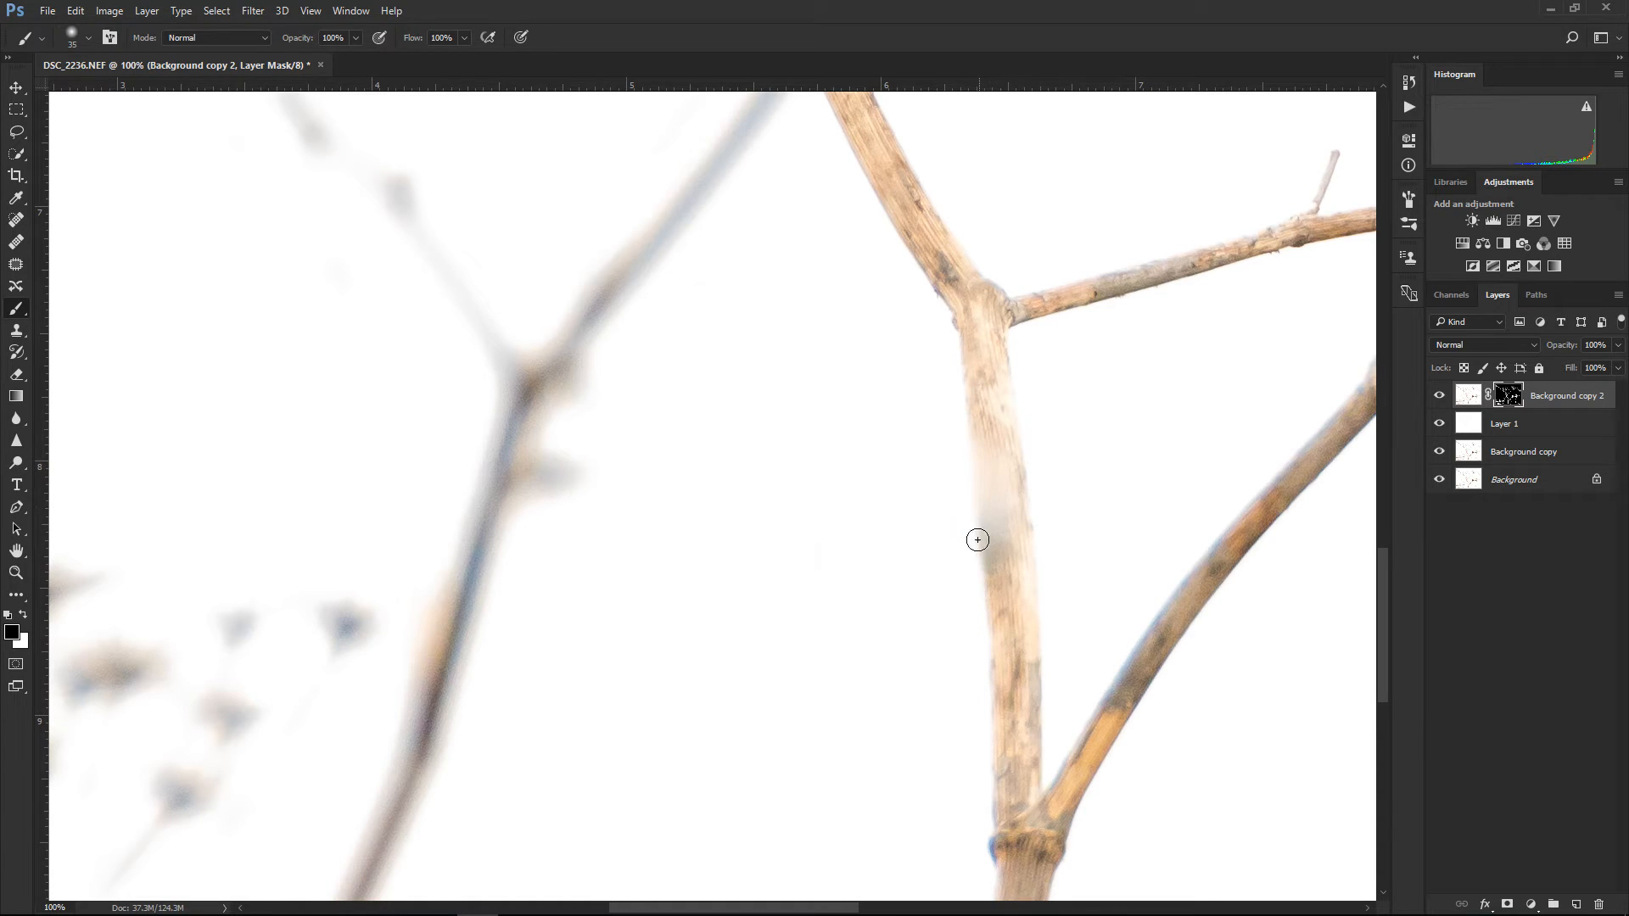
{"action": "key", "text": "ctrl+minus"}
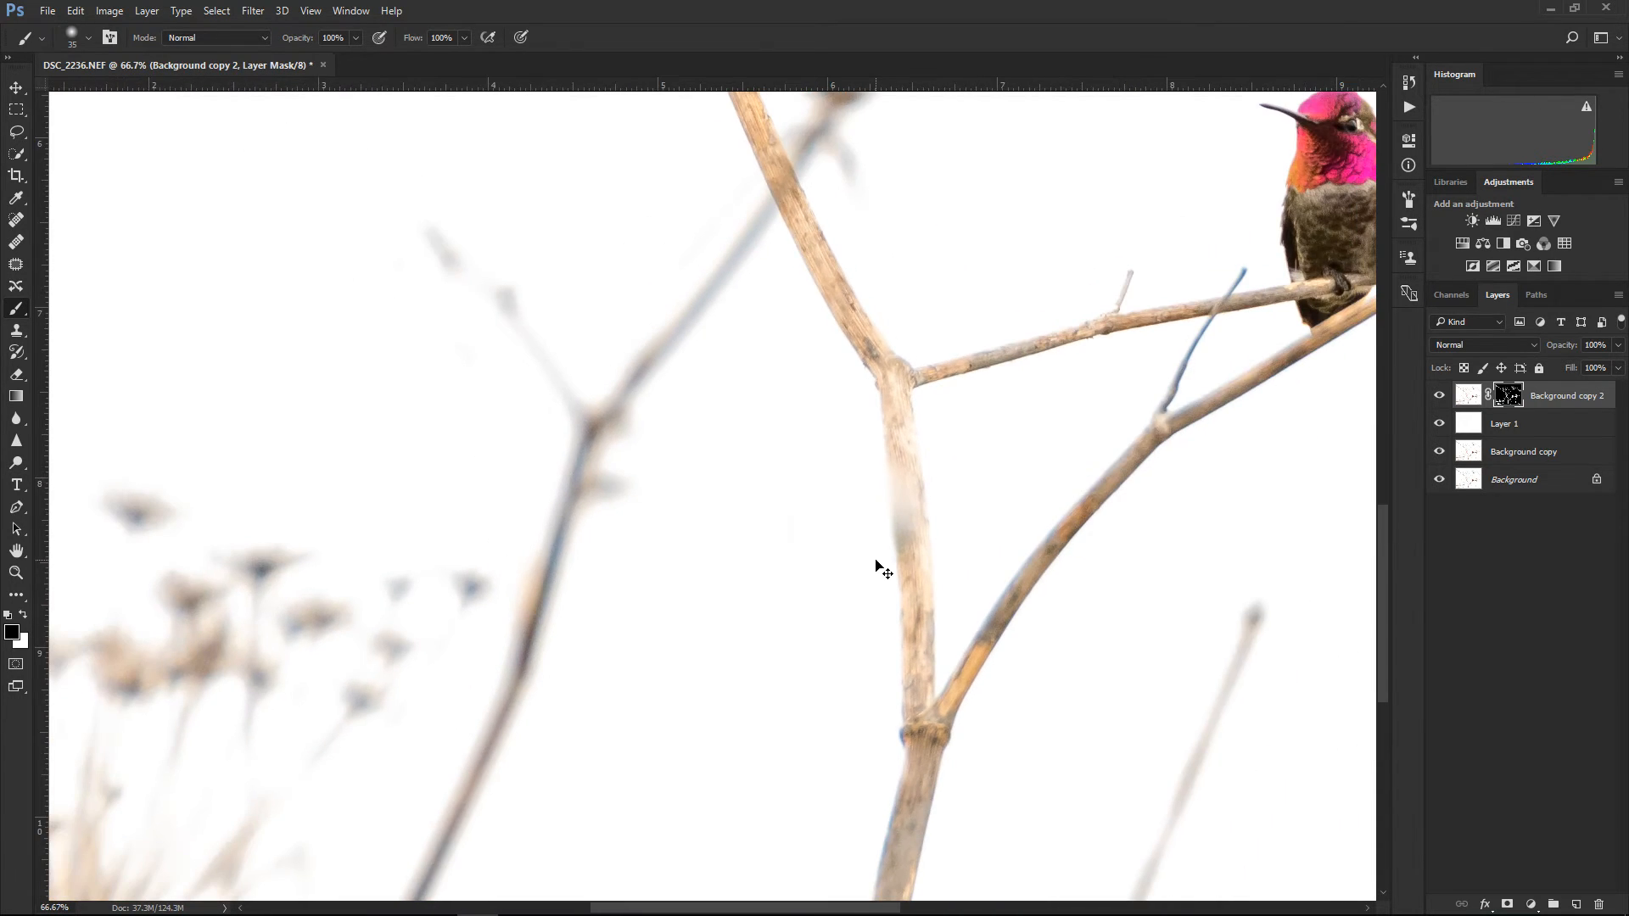
Examine the masked background, the seed heads and the faded patch on the main stem at several magnifications
{"action": "left_click_drag", "start_coordinate": [756, 487], "coordinate": [890, 593]}
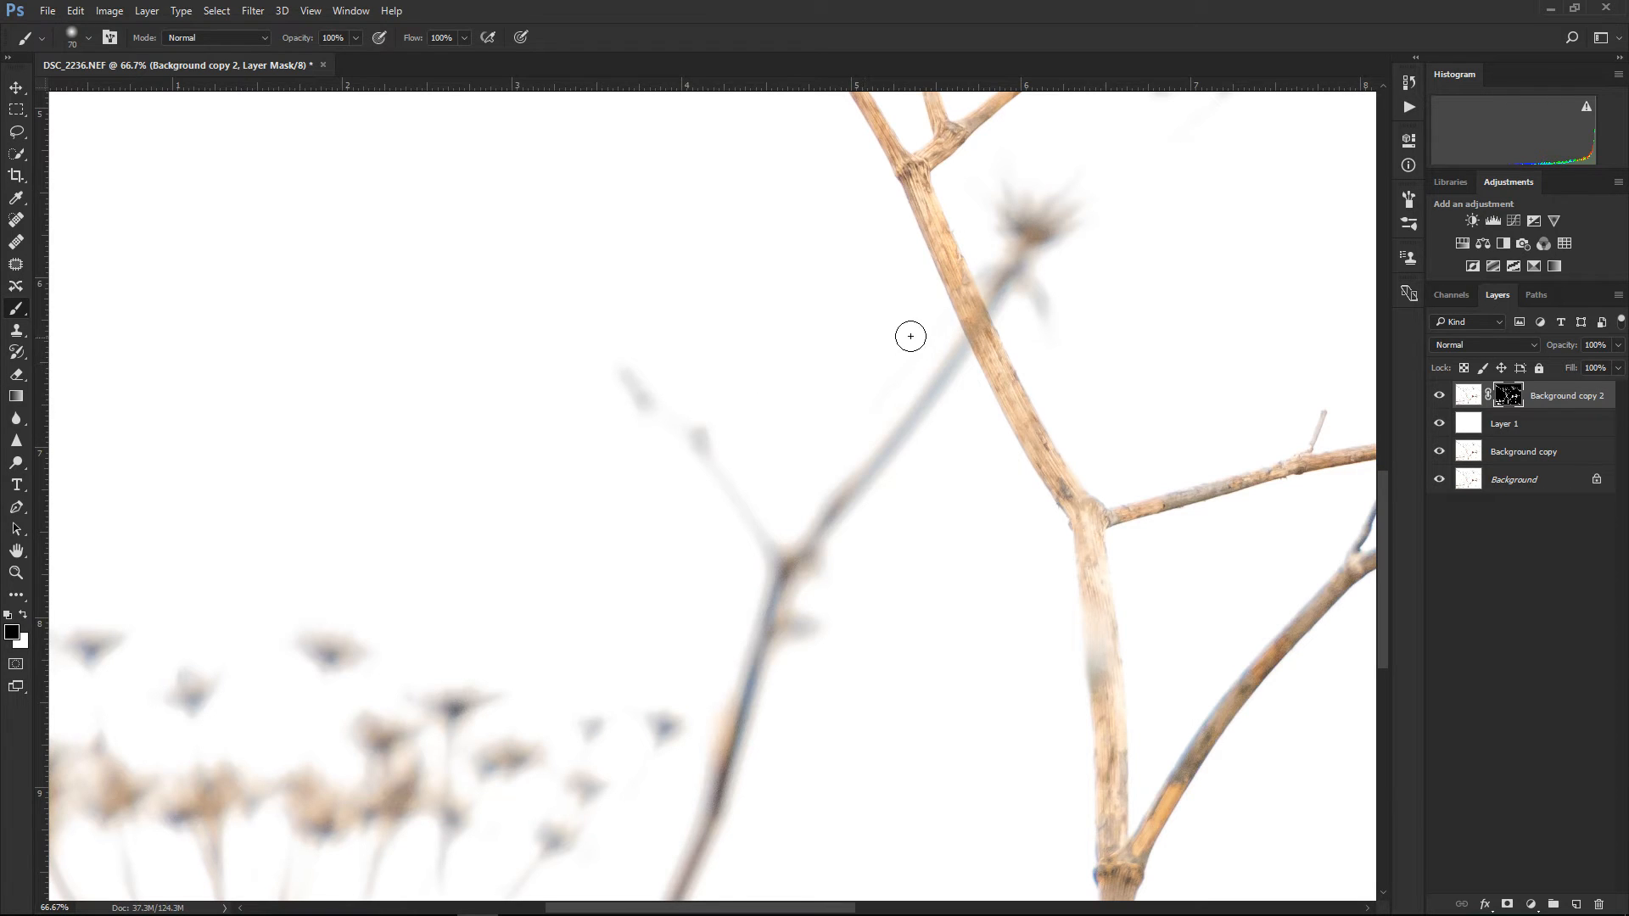
{"action": "key", "text": "bracketright"}
{"action": "key", "text": "bracketright"}
{"action": "key", "text": "bracketright"}
{"action": "key", "text": "ctrl+minus"}
{"action": "left_click_drag", "start_coordinate": [545, 662], "coordinate": [353, 727]}
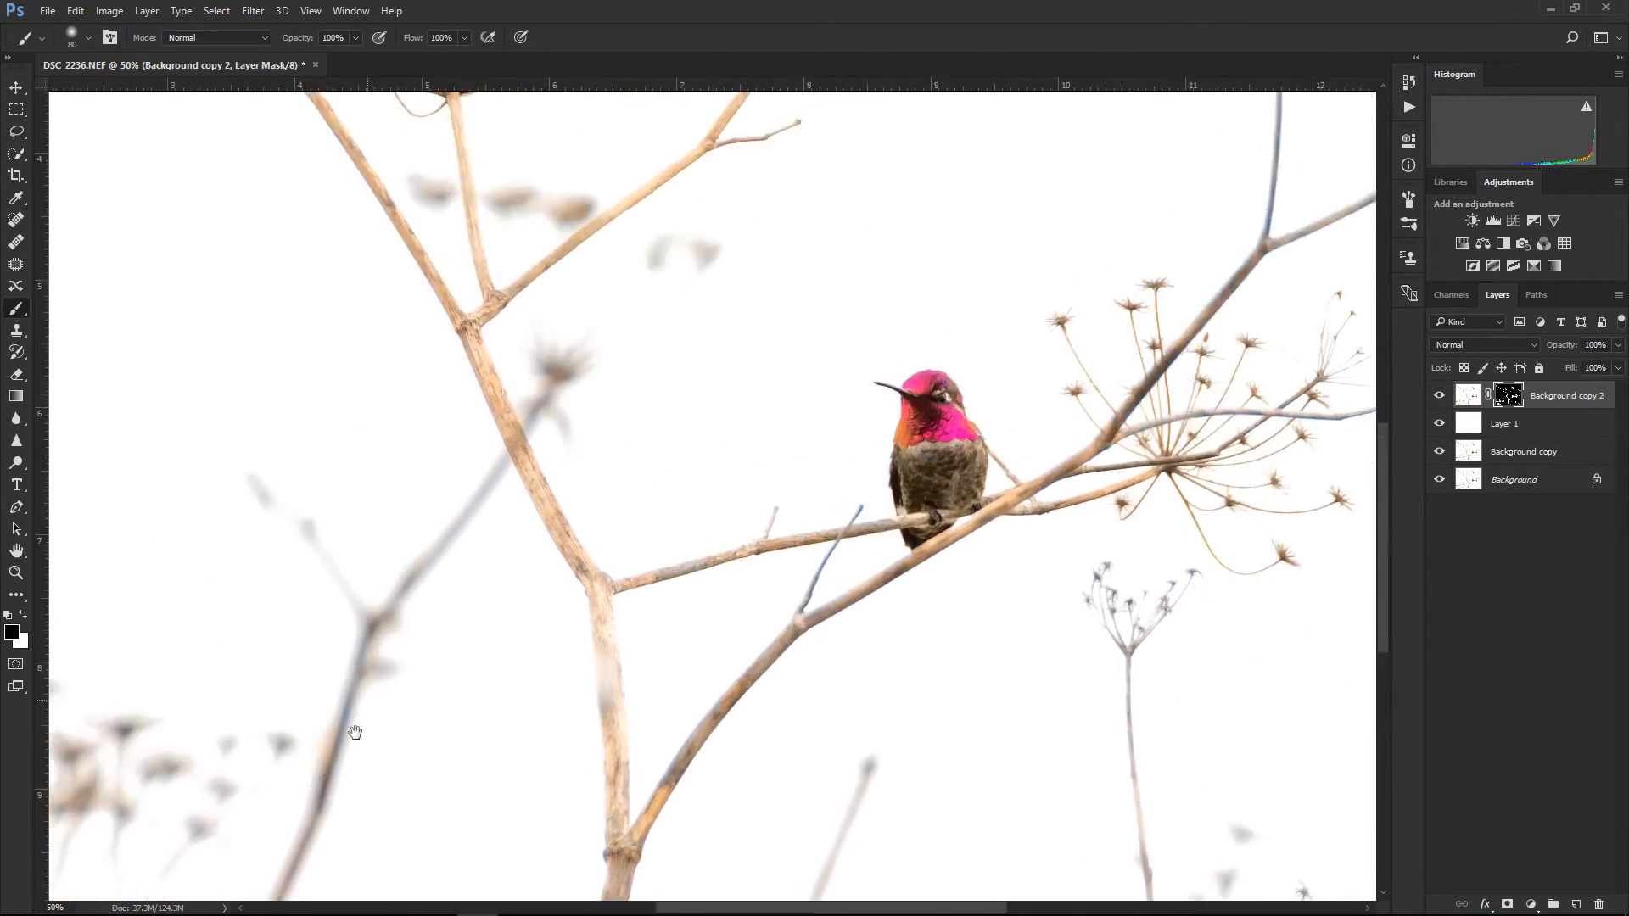
{"action": "left_click_drag", "start_coordinate": [551, 489], "coordinate": [418, 829]}
{"action": "left_click_drag", "start_coordinate": [538, 531], "coordinate": [836, 469]}
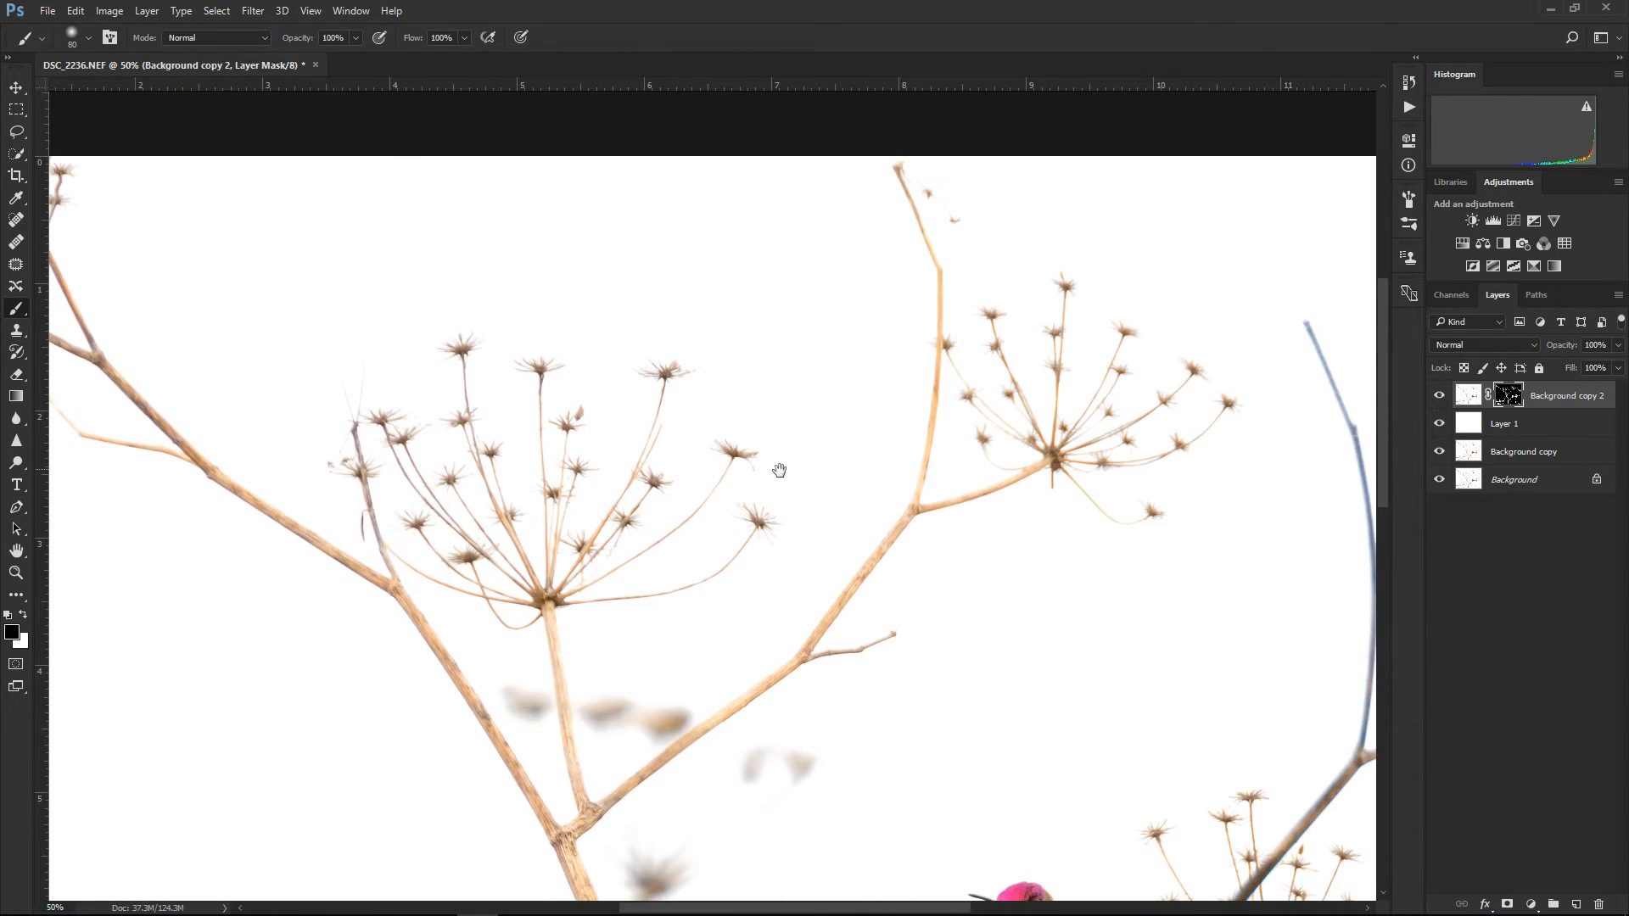
{"action": "left_click_drag", "start_coordinate": [562, 491], "coordinate": [637, 266]}
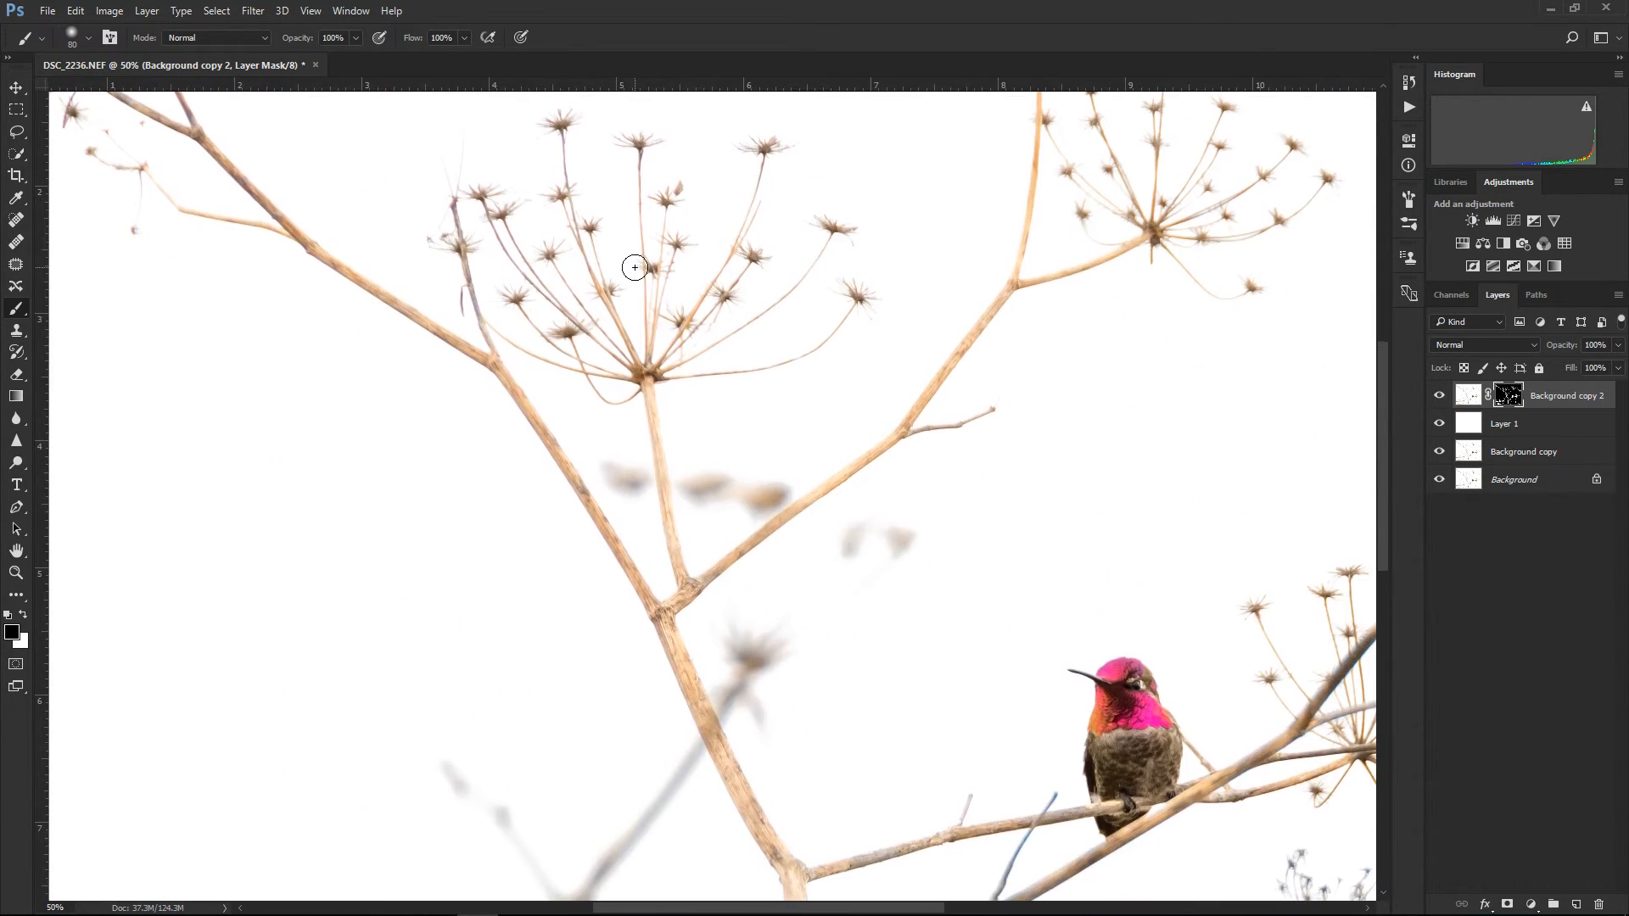
{"action": "key", "text": "ctrl+minus"}
{"action": "key", "text": "ctrl+minus"}
{"action": "key", "text": "ctrl+minus"}
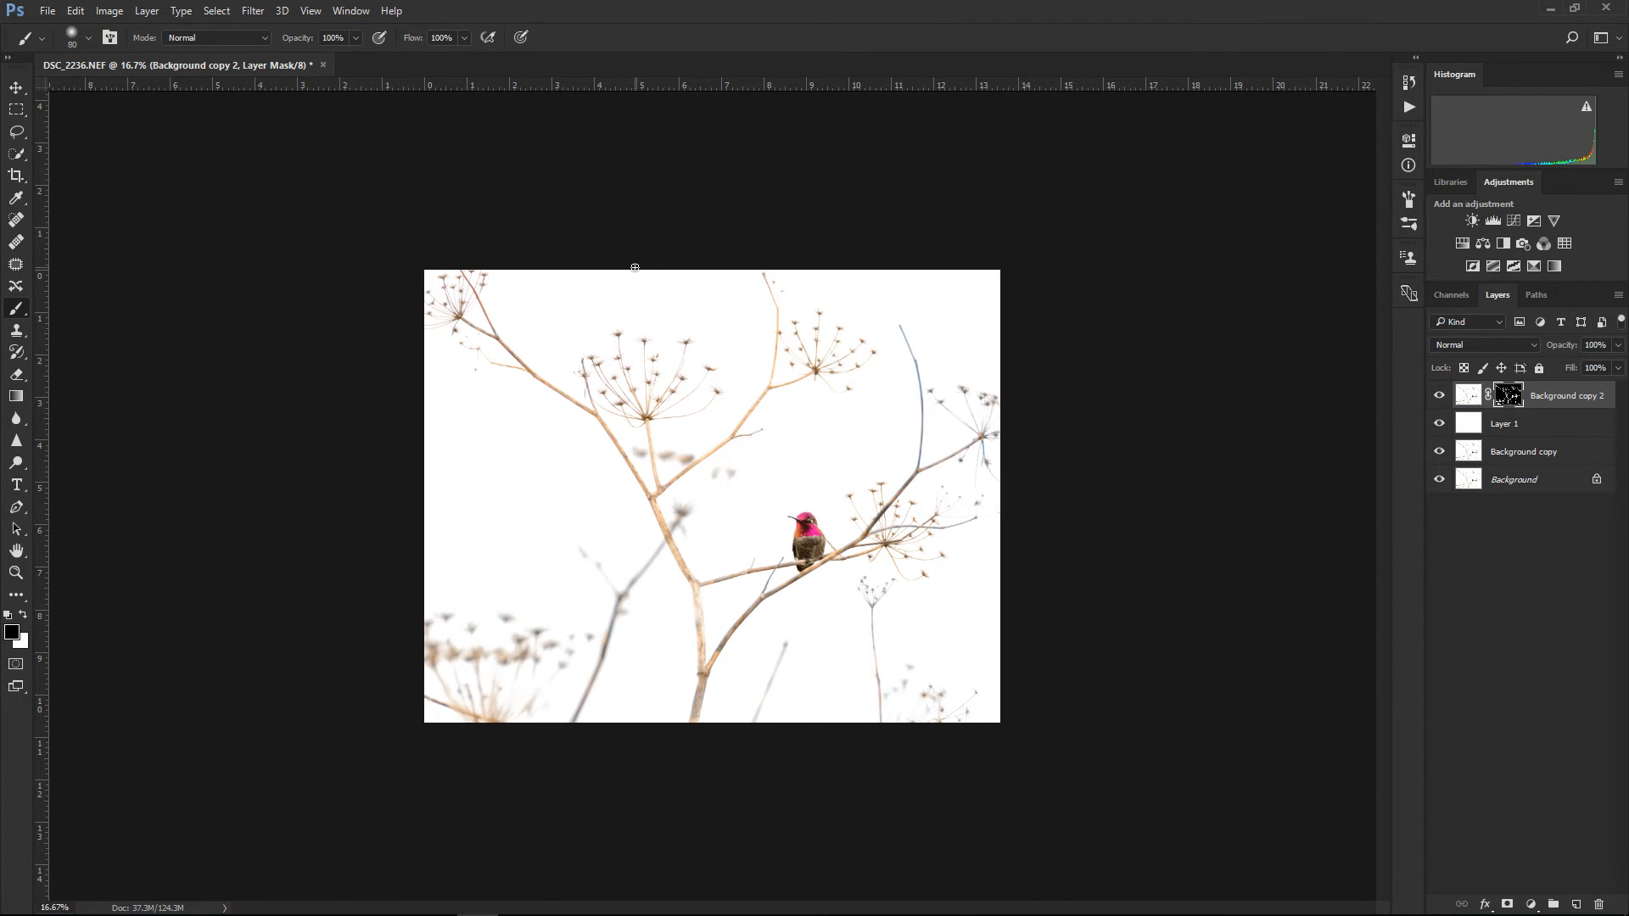
{"action": "key", "text": "ctrl+plus"}
{"action": "key", "text": "ctrl+plus"}
{"action": "key", "text": "ctrl+plus"}
{"action": "key", "text": "ctrl+plus"}
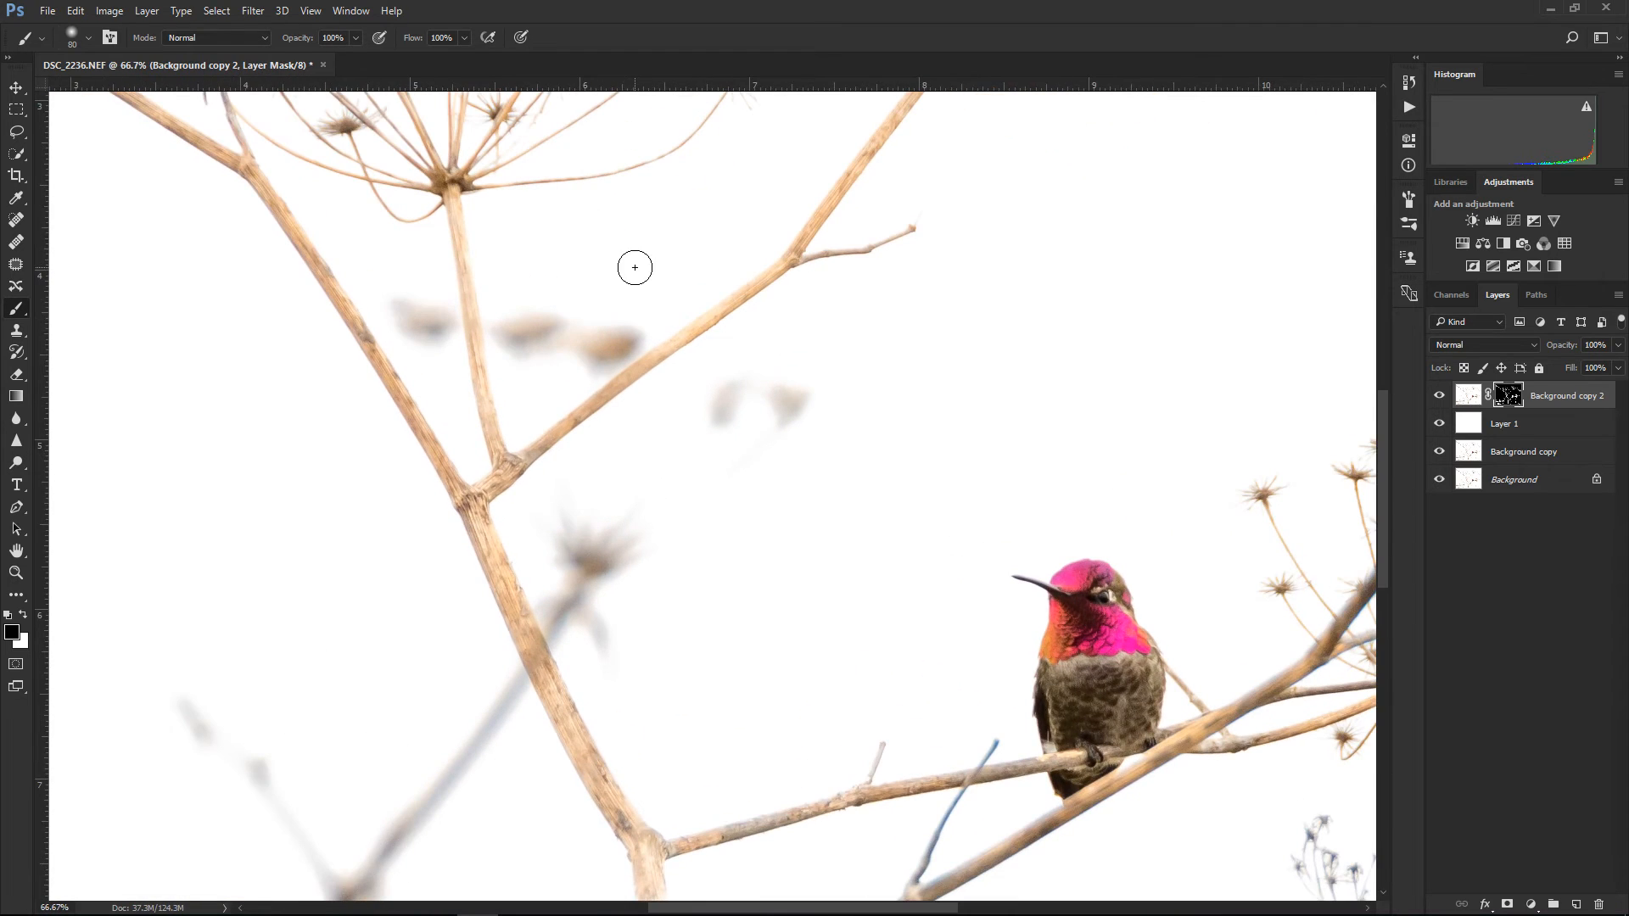
{"action": "left_click_drag", "start_coordinate": [650, 609], "coordinate": [647, 302]}
{"action": "left_click_drag", "start_coordinate": [669, 629], "coordinate": [646, 678]}
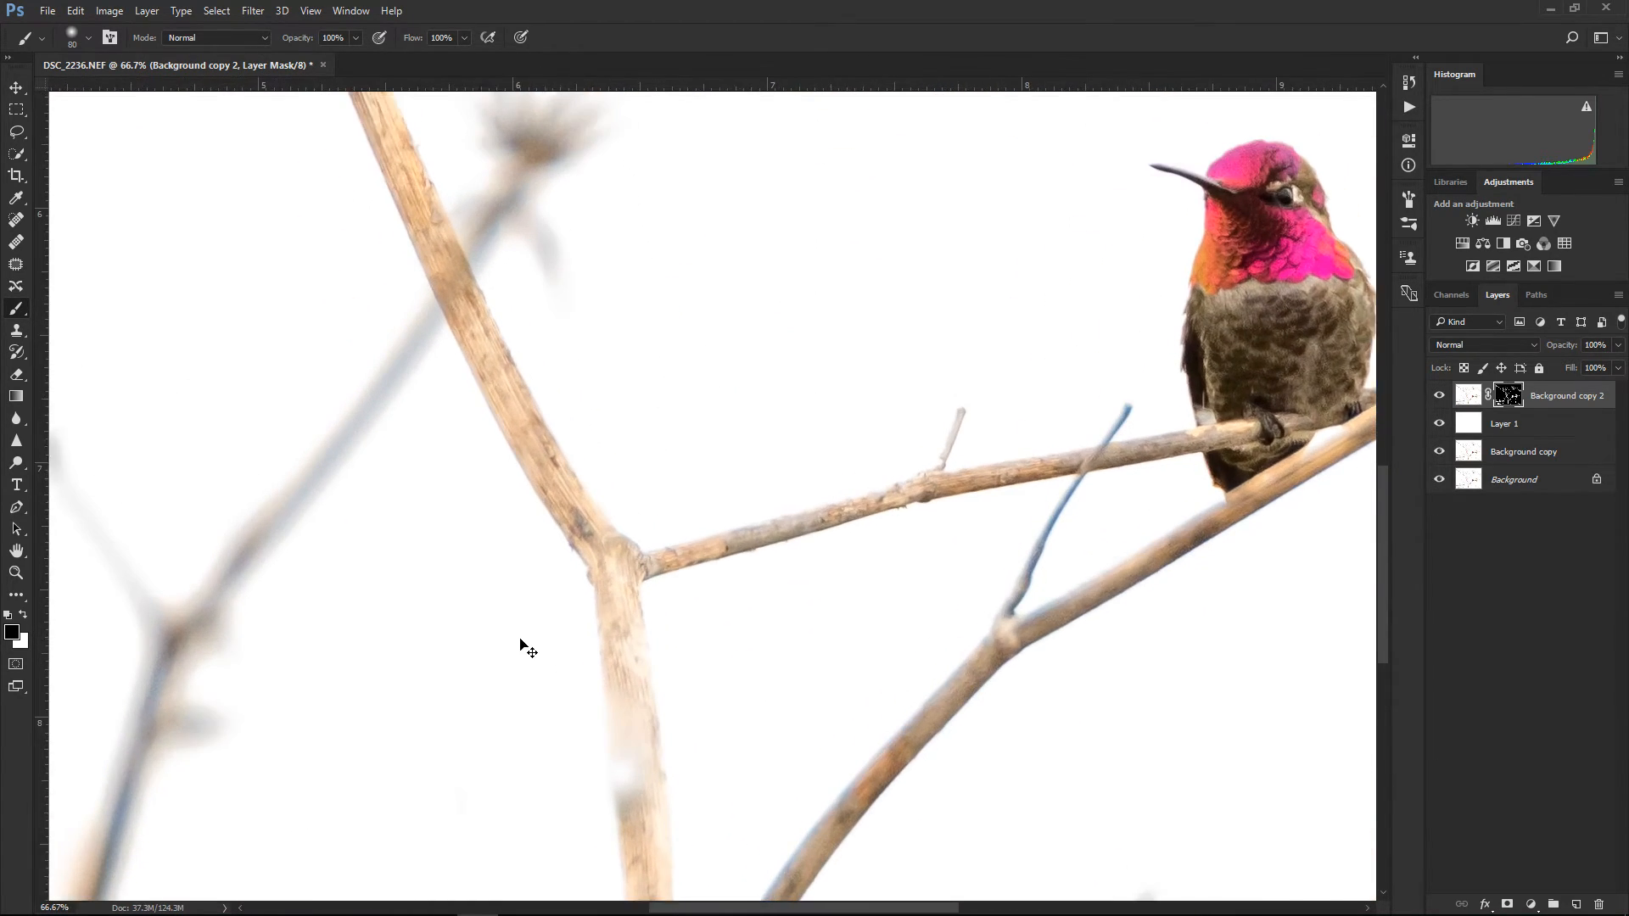
{"action": "key", "text": "ctrl+plus"}
{"action": "key", "text": "ctrl+z"}
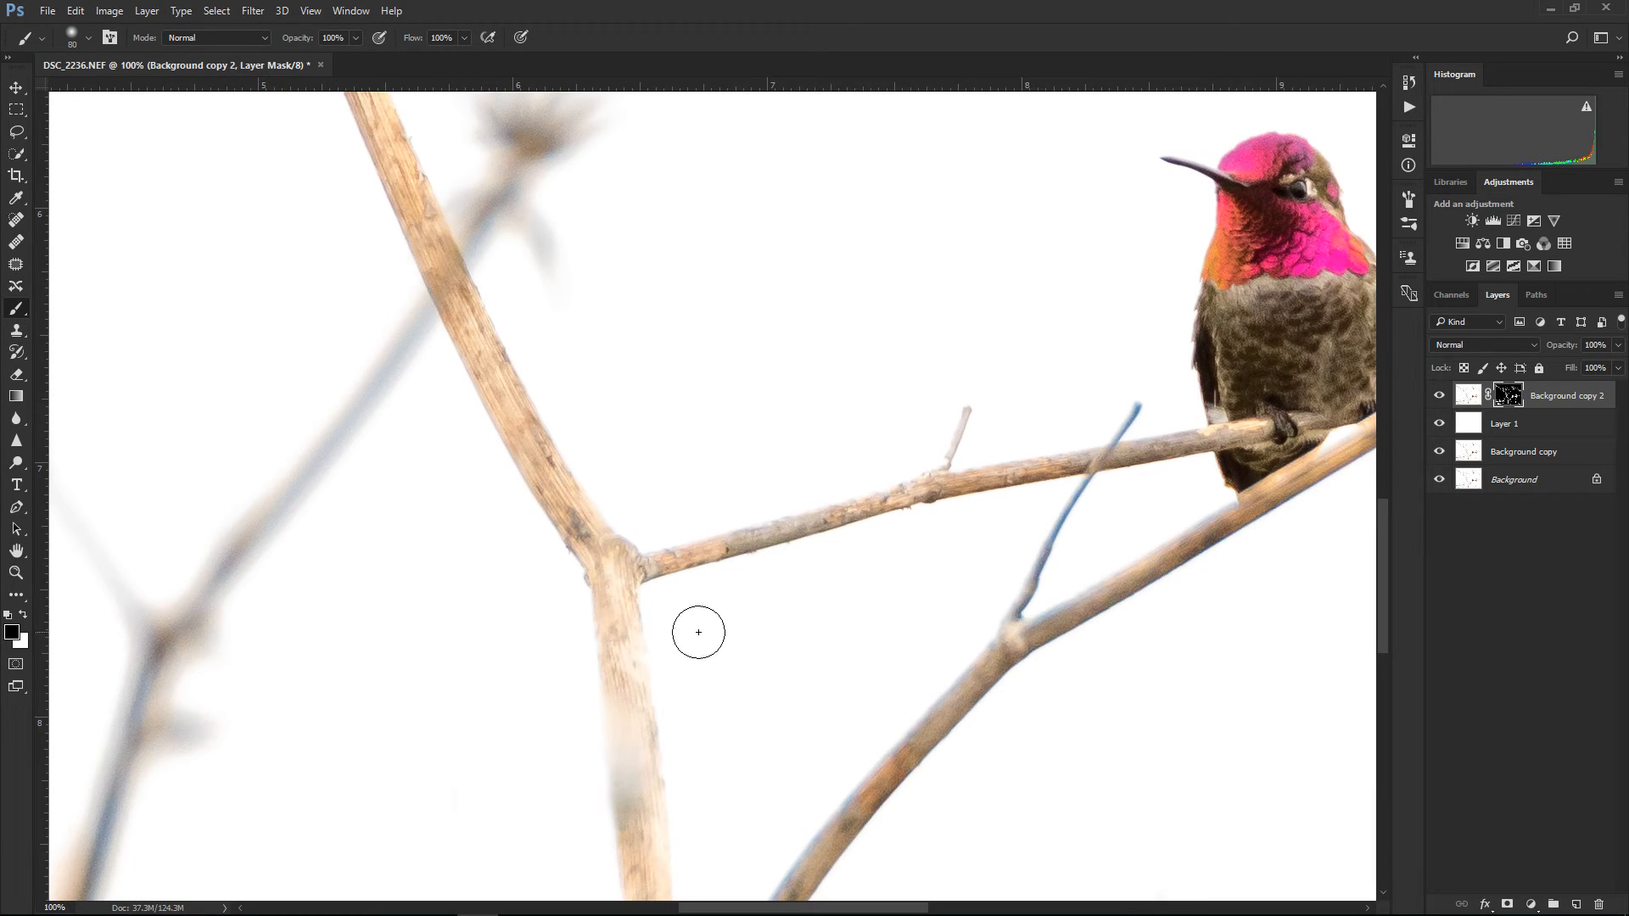
{"action": "left_click_drag", "start_coordinate": [488, 643], "coordinate": [544, 499]}
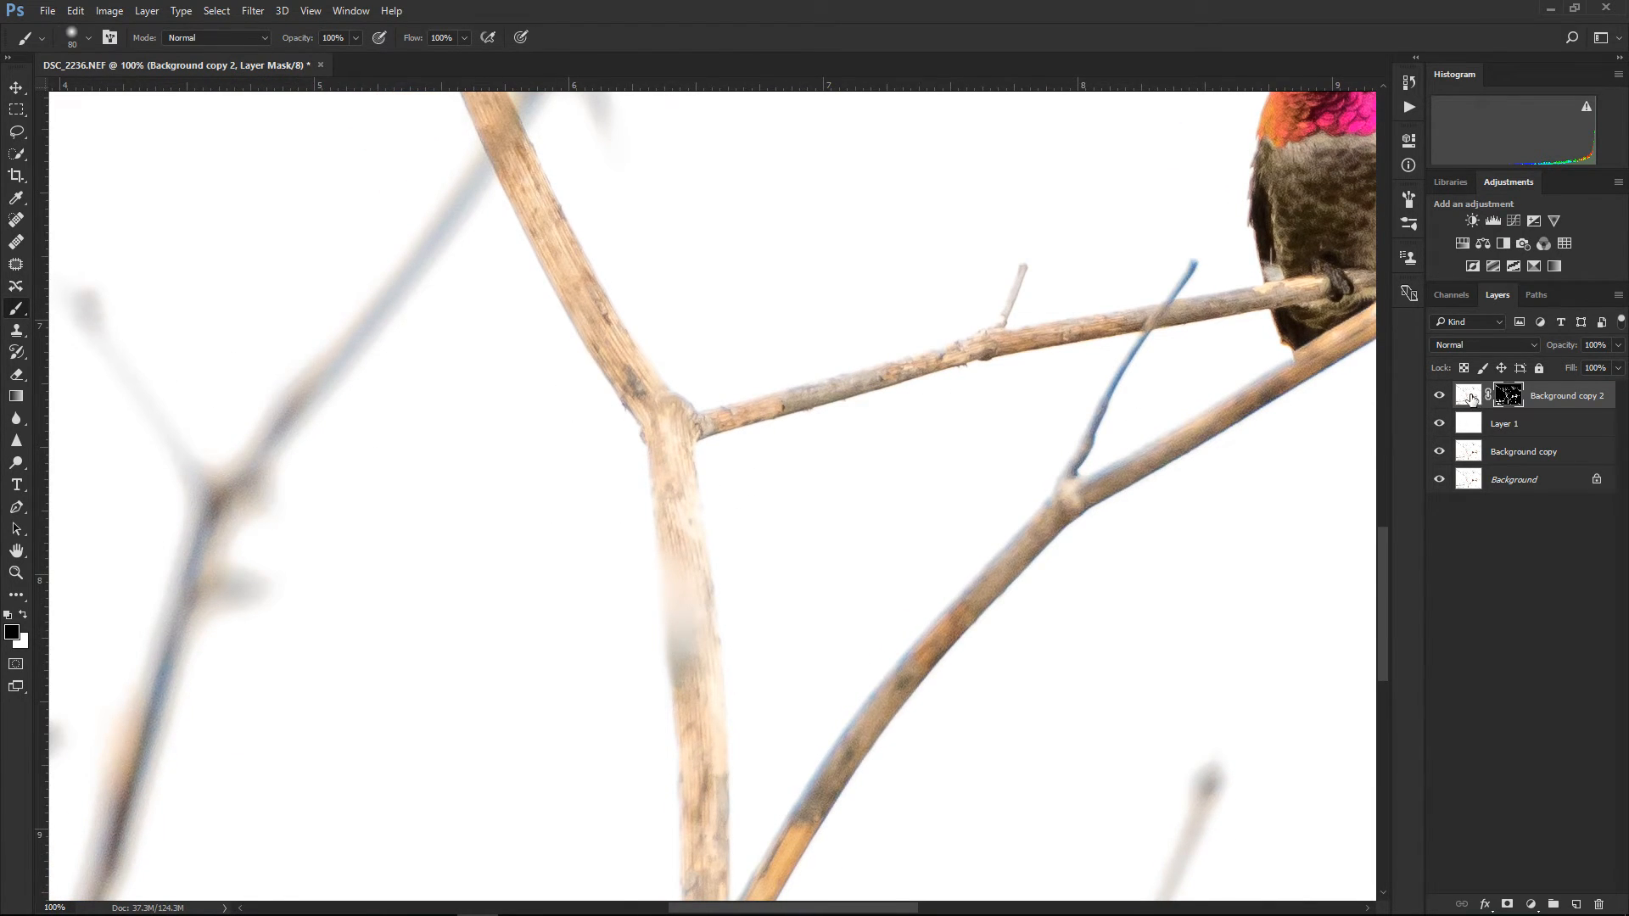
Activate the image of Background copy 2 instead of its mask and choose the Clone Stamp tool with a 60 px brush
{"action": "left_click", "coordinate": [1469, 396]}
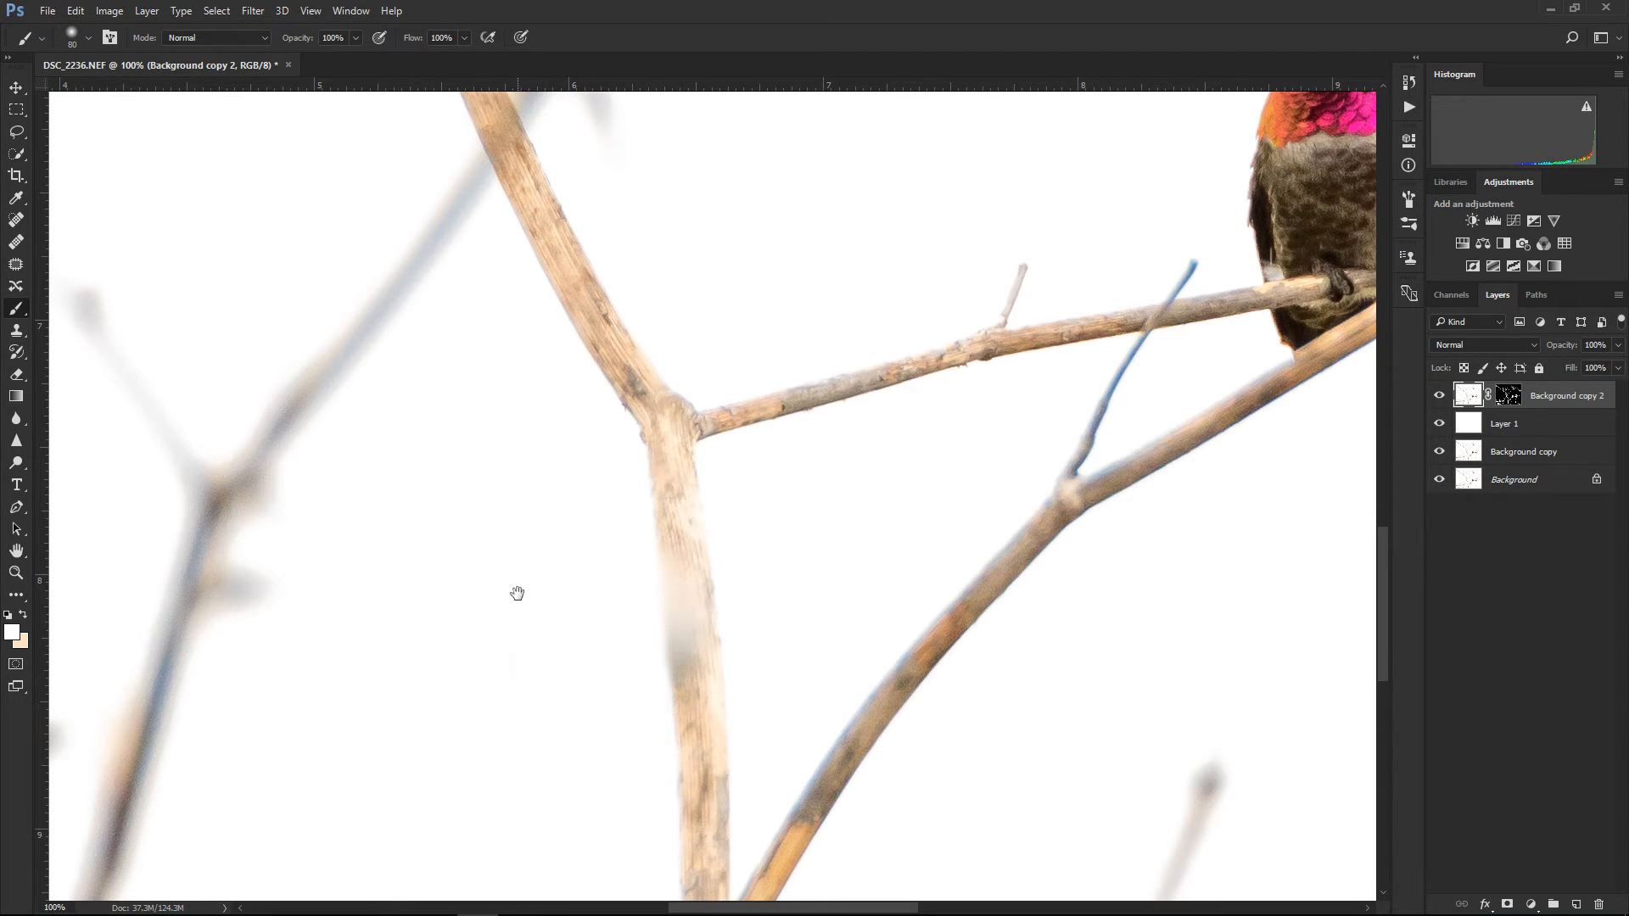
{"action": "left_click_drag", "start_coordinate": [516, 589], "coordinate": [513, 352]}
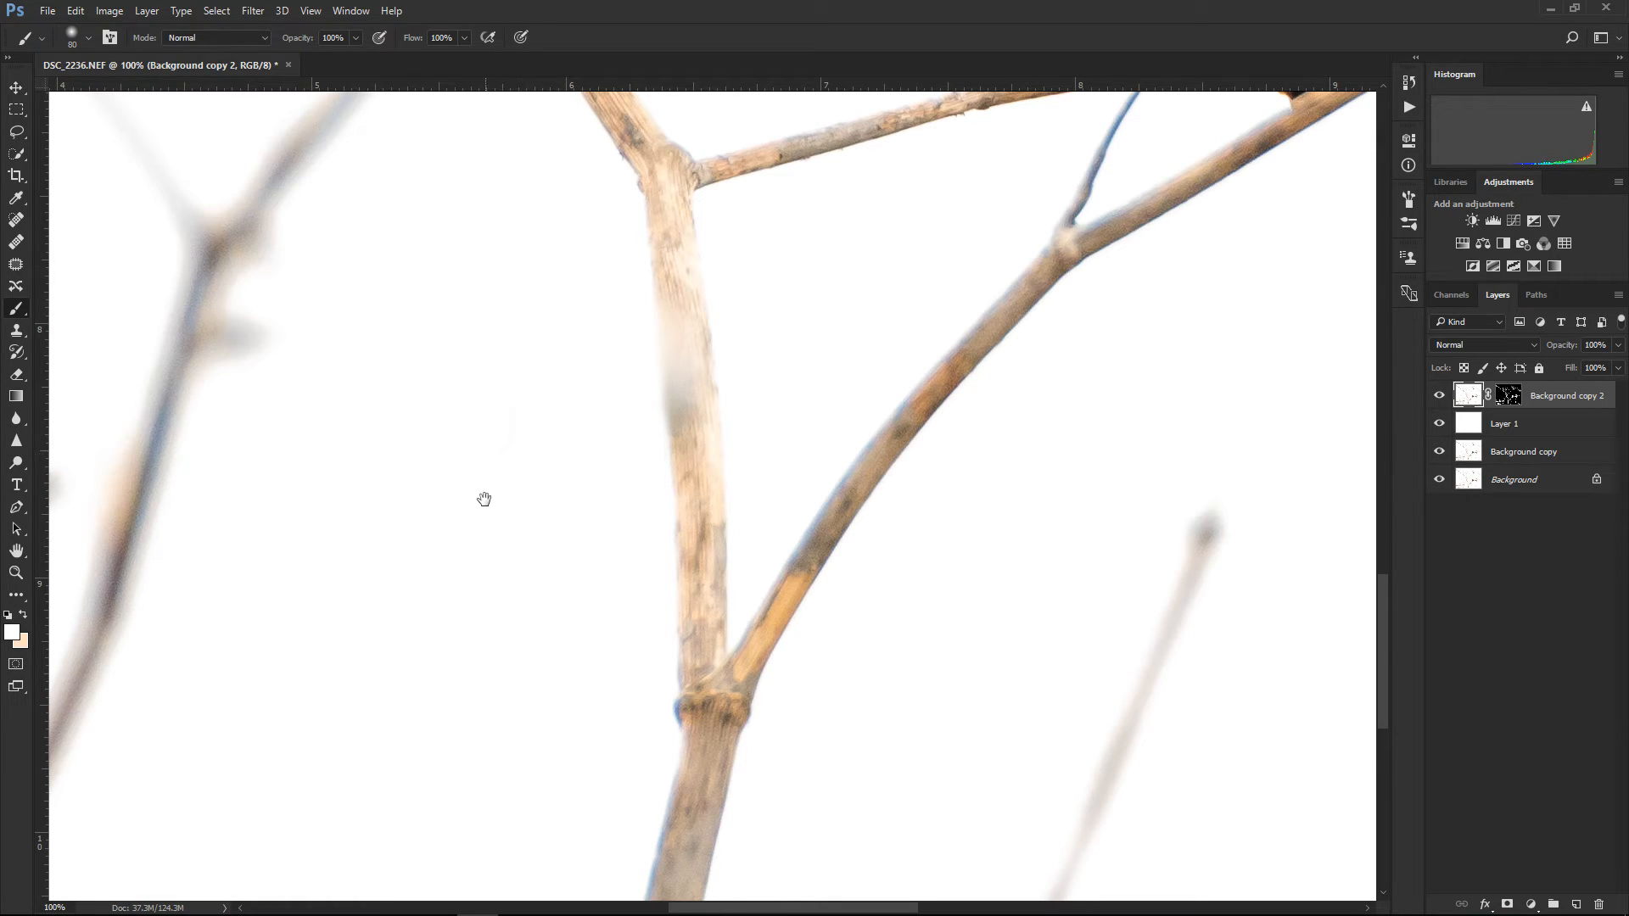
{"action": "left_click_drag", "start_coordinate": [485, 499], "coordinate": [582, 534]}
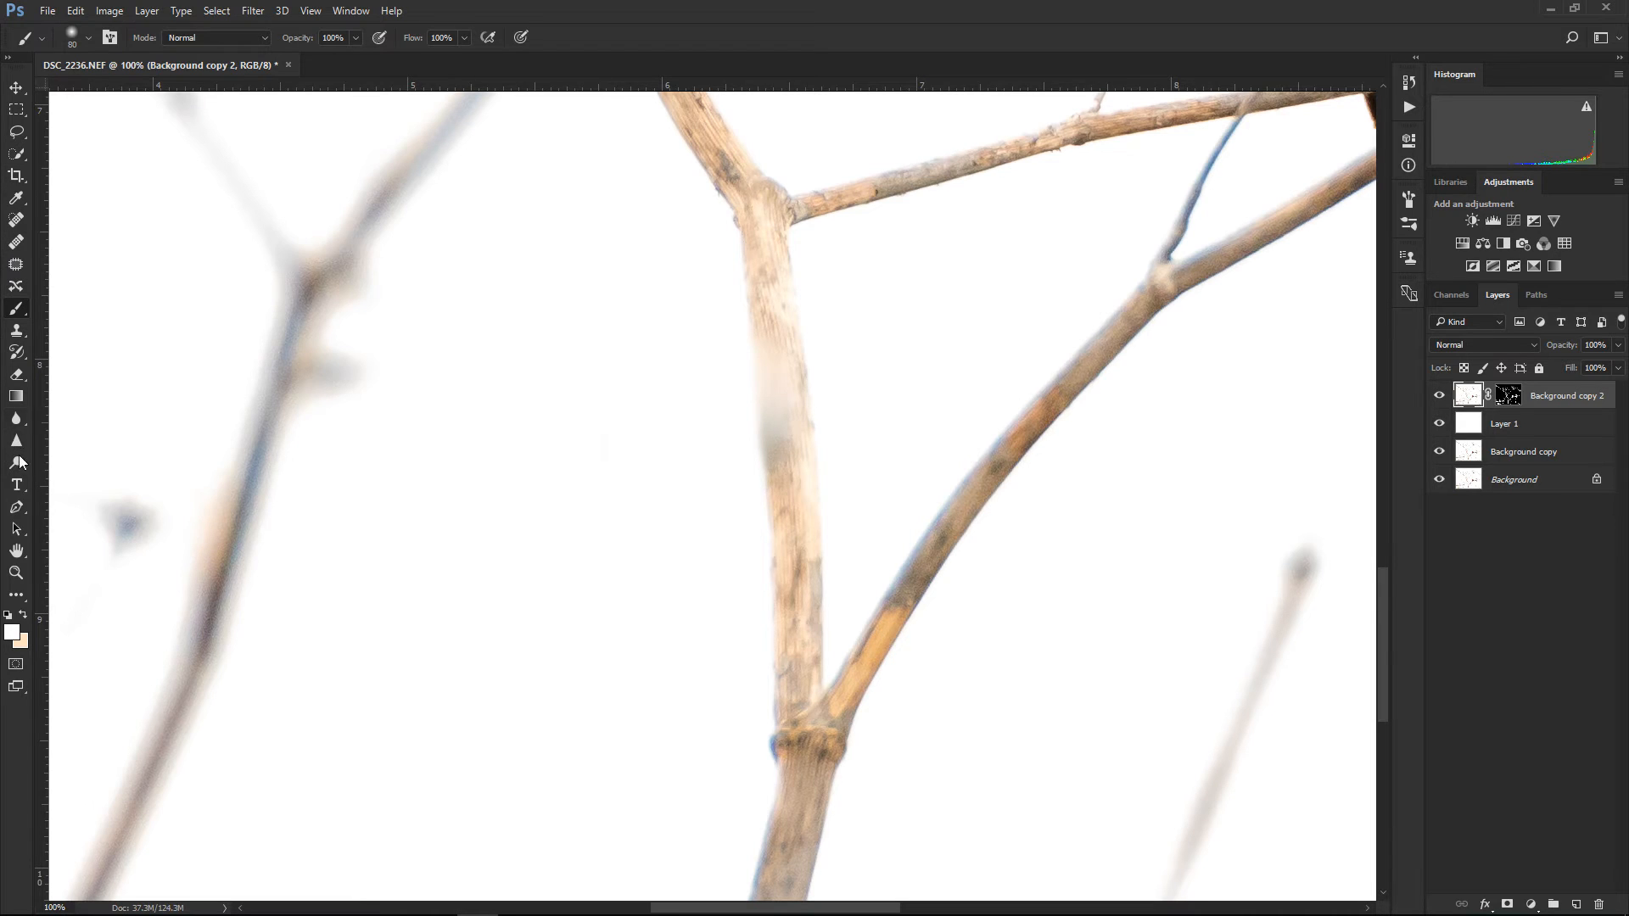
{"action": "left_click_drag", "start_coordinate": [584, 525], "coordinate": [552, 564]}
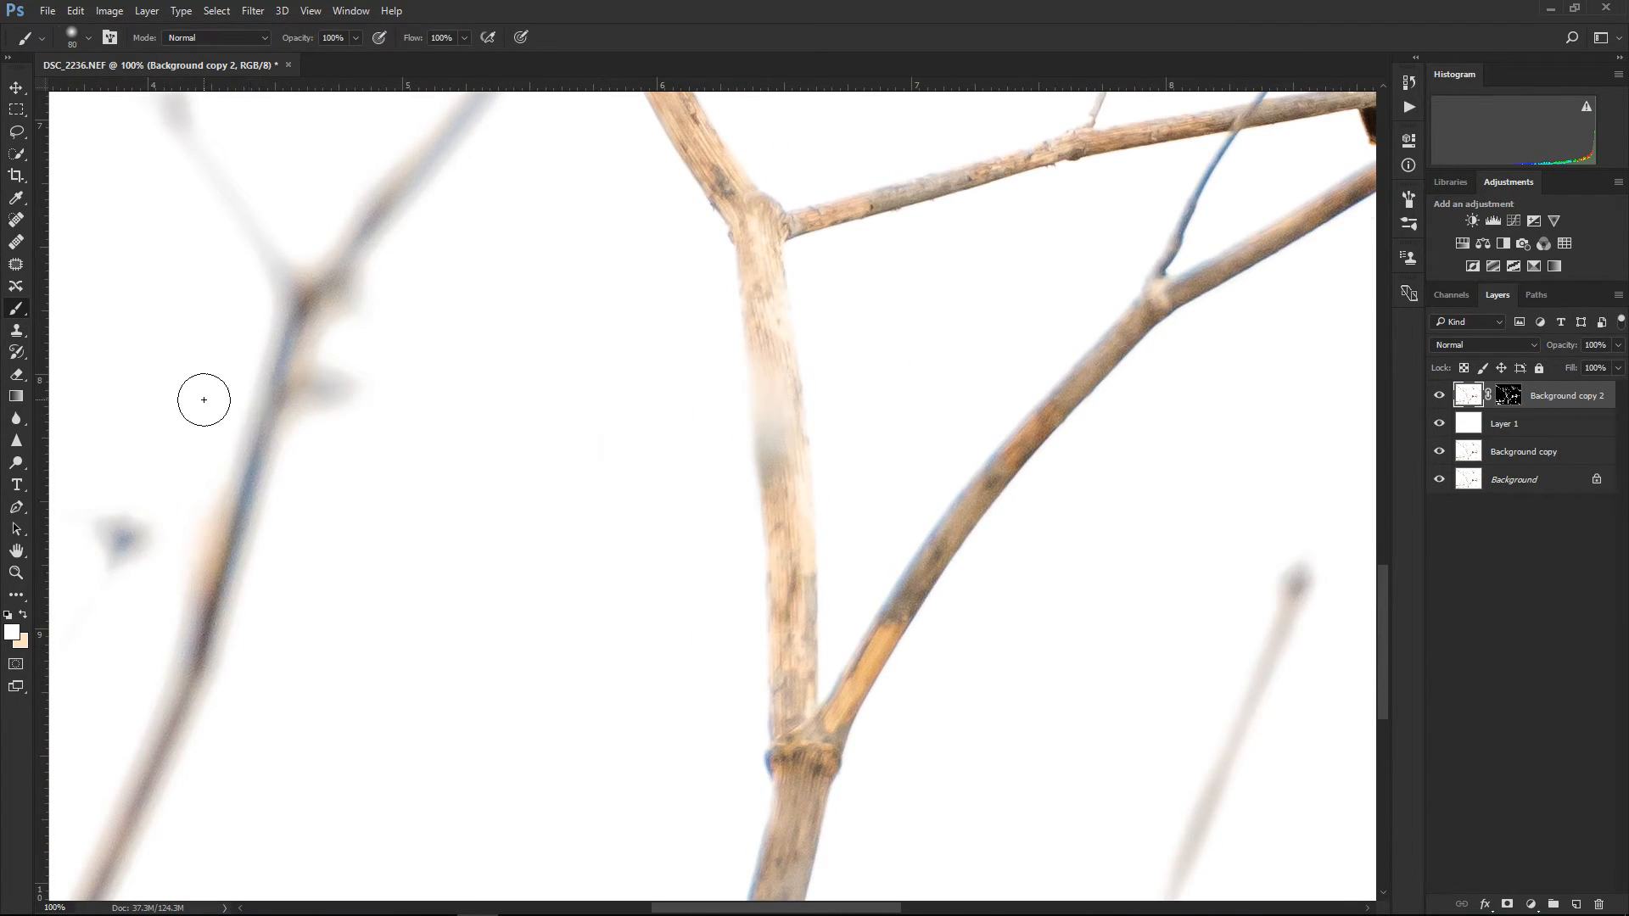
{"action": "left_click", "coordinate": [14, 331]}
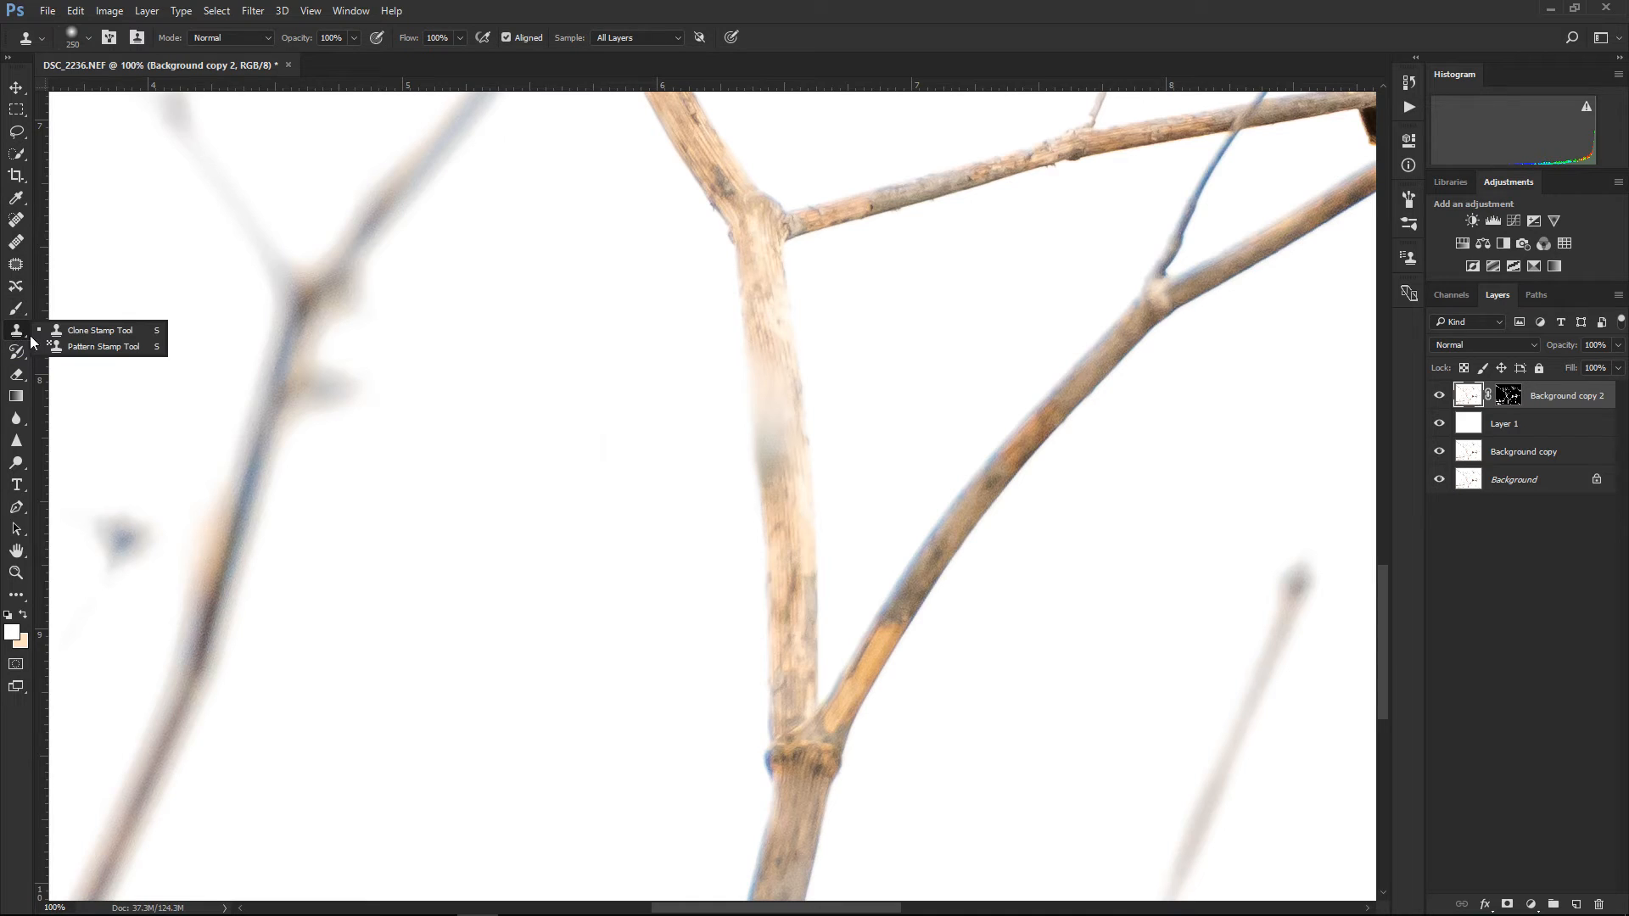
{"action": "left_click", "coordinate": [105, 331]}
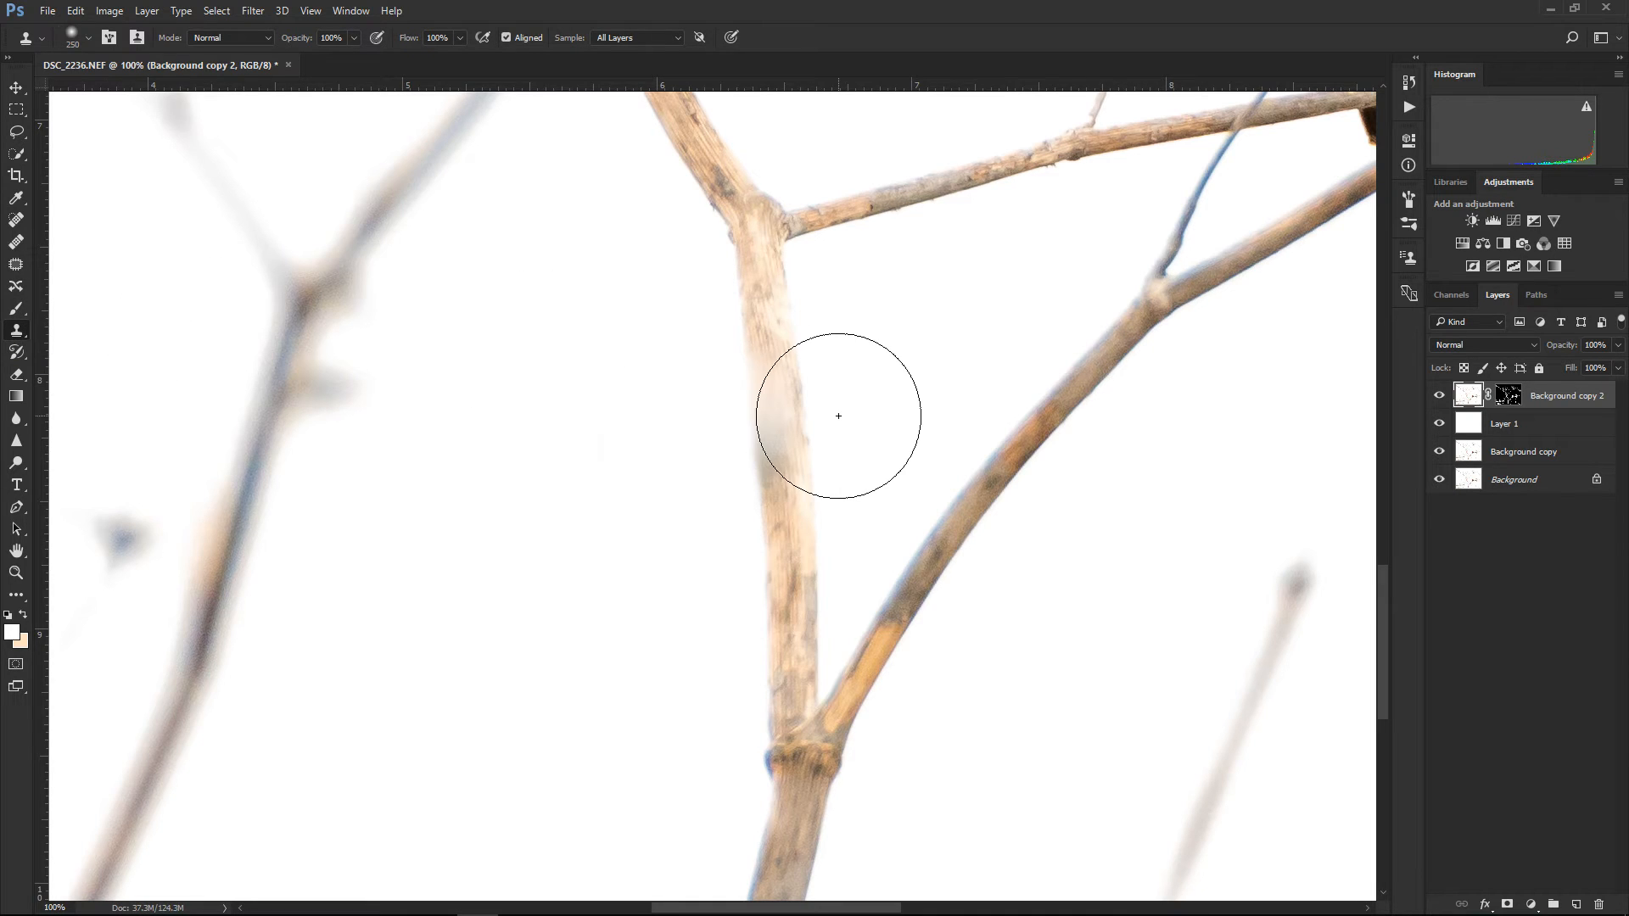
{"action": "key", "text": "bracketleft"}
{"action": "key", "text": "bracketleft"}
{"action": "key", "text": "bracketleft"}
{"action": "key", "text": "bracketleft"}
{"action": "key", "text": "bracketleft"}
{"action": "key", "text": "bracketleft"}
{"action": "key", "text": "bracketleft"}
{"action": "key", "text": "bracketleft"}
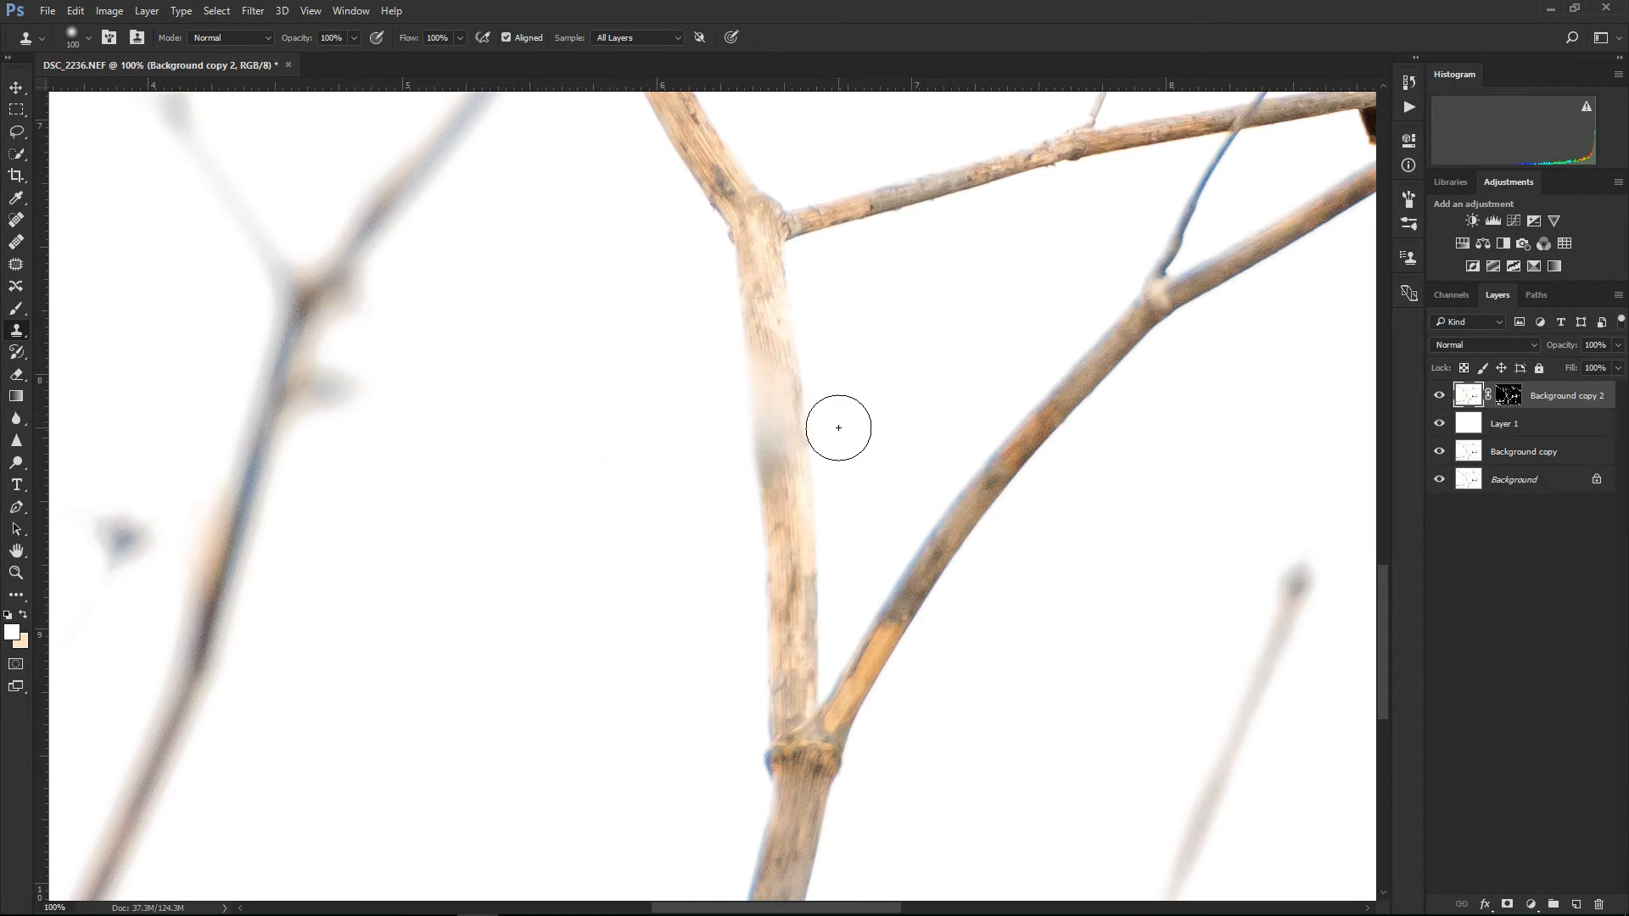
{"action": "key", "text": "bracketleft"}
{"action": "key", "text": "bracketright"}
Add an empty layer above Background copy 2 and keep the Clone Stamp sampling All Layers
{"action": "left_click", "coordinate": [1576, 906]}
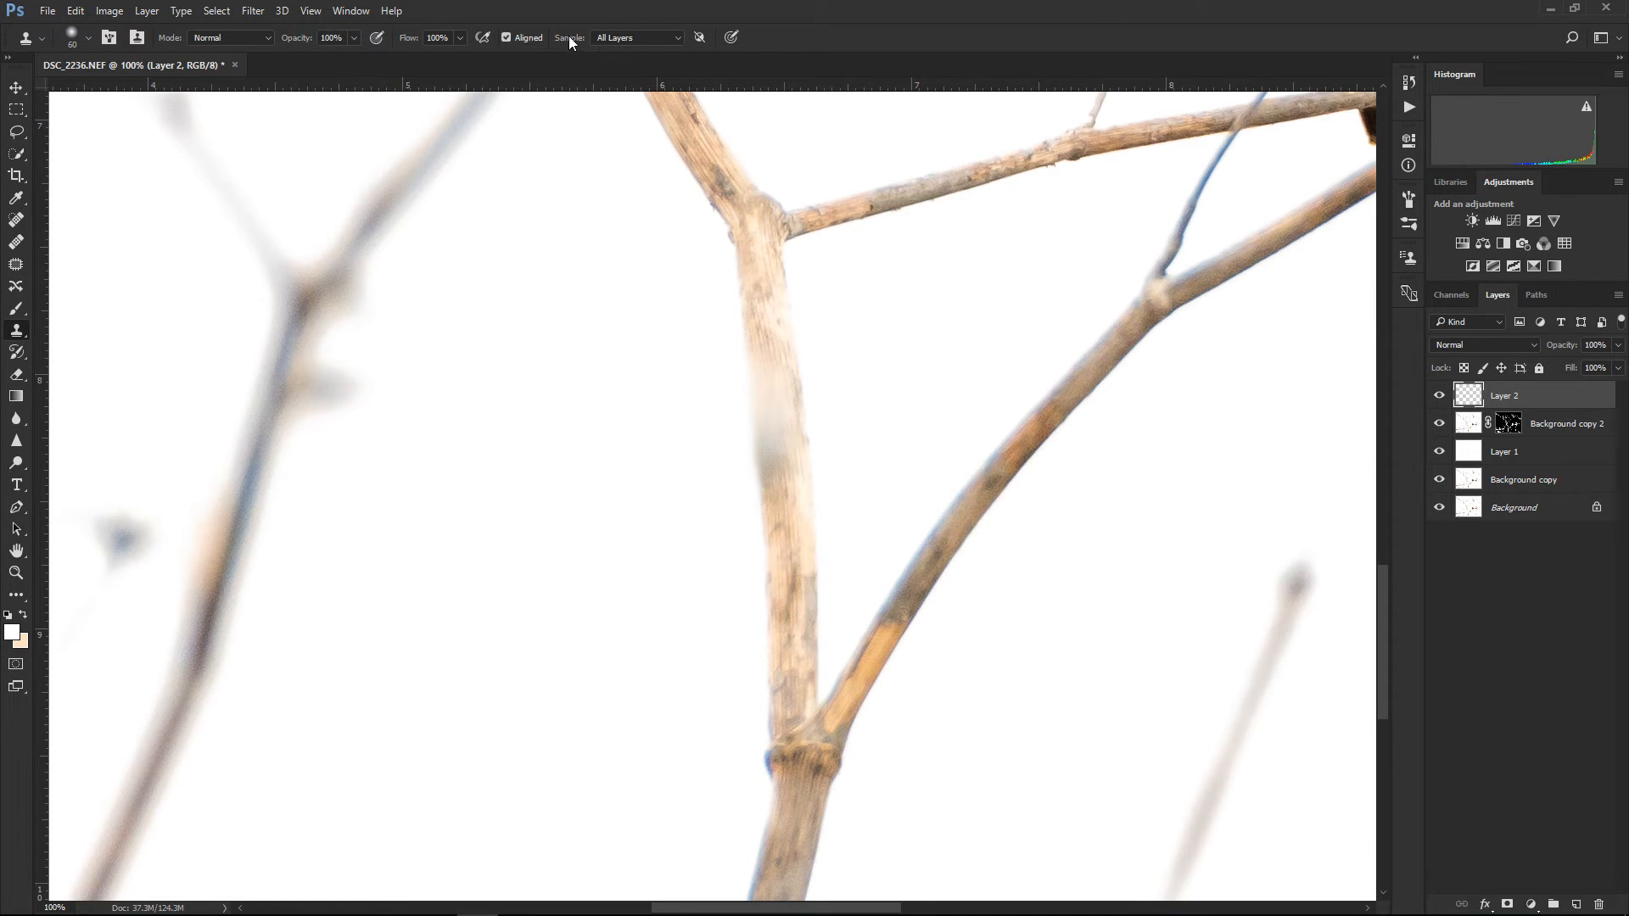
{"action": "left_click", "coordinate": [611, 37]}
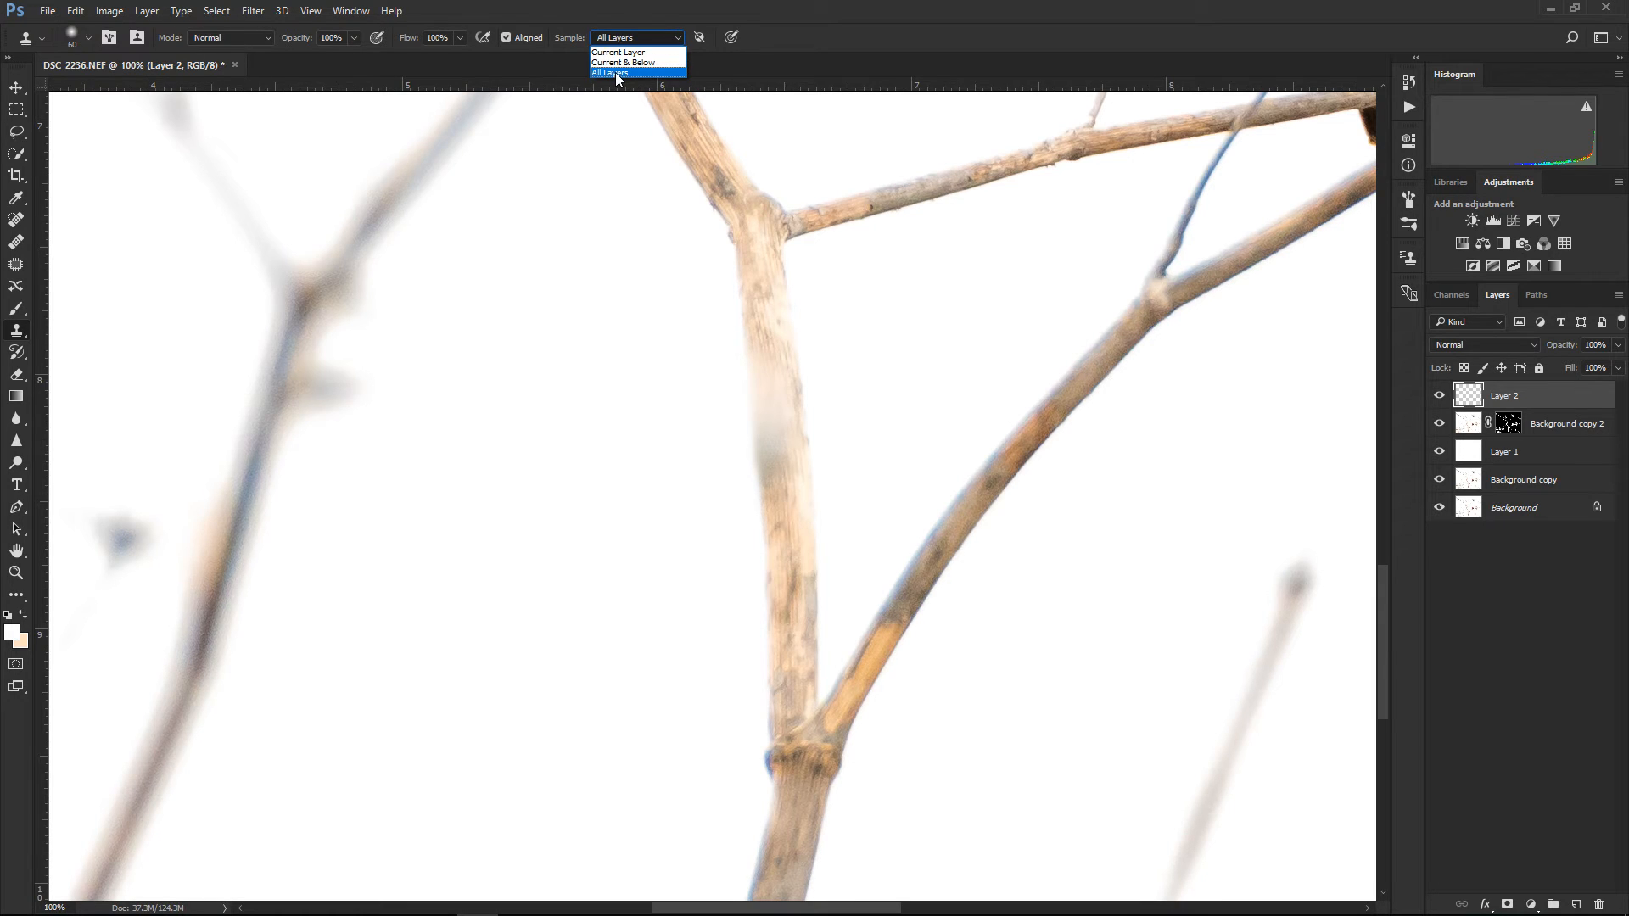
{"action": "left_click", "coordinate": [616, 75]}
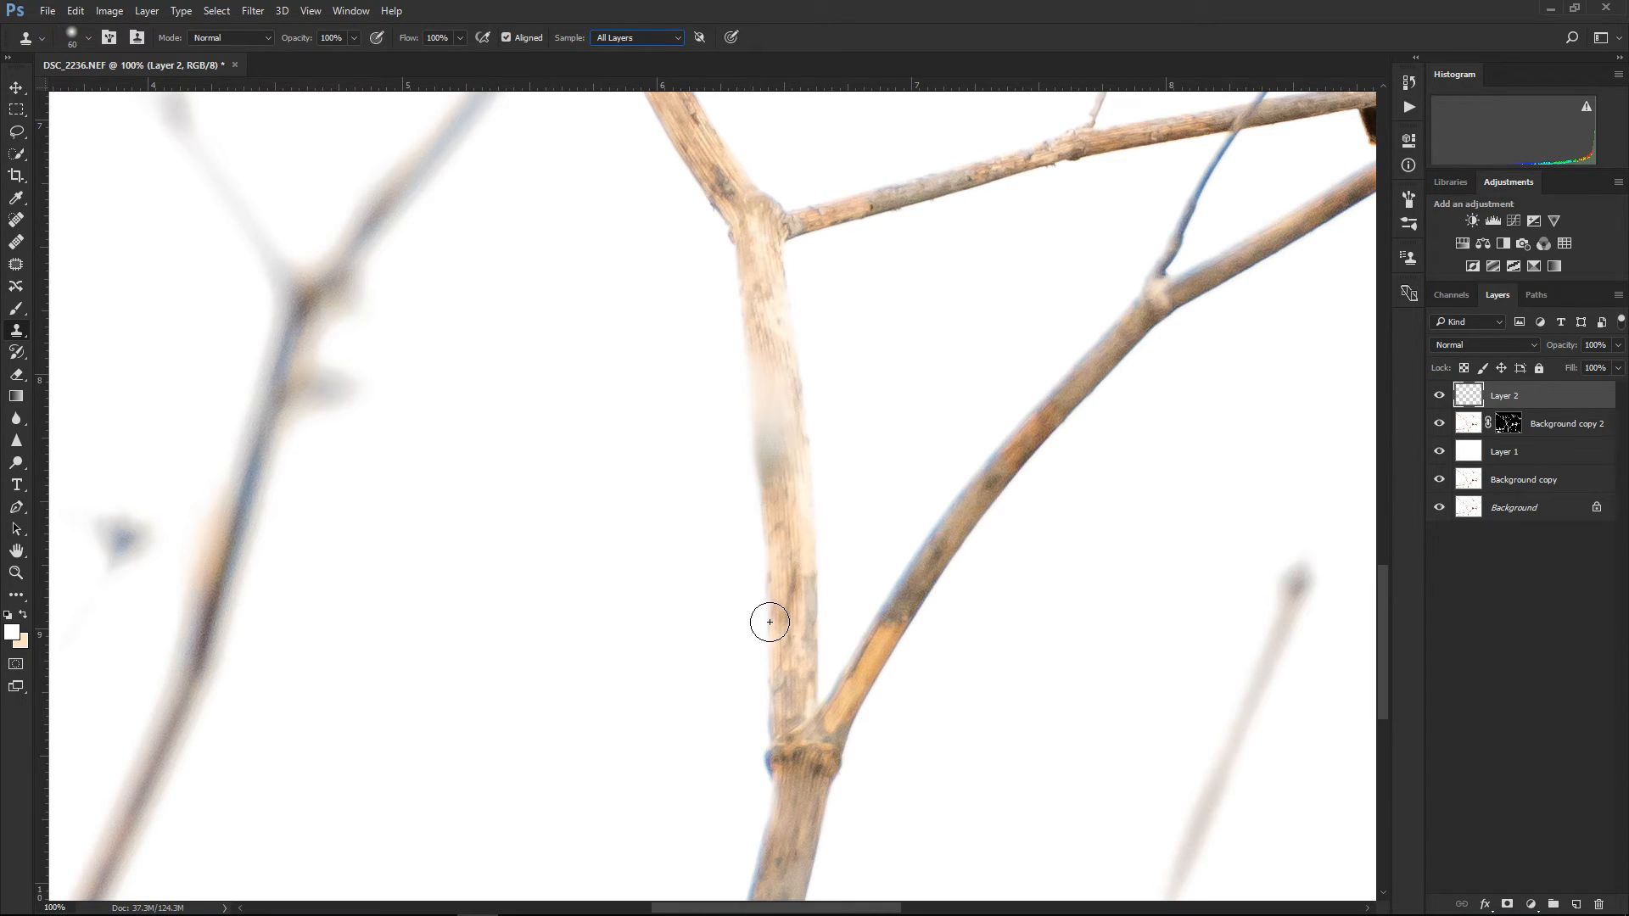
Clone wood texture from the lower part of the main stem over its faded grey patch on the new layer
{"action": "left_click", "coordinate": [770, 622], "text": "alt"}
{"action": "left_click", "coordinate": [651, 501]}
{"action": "left_click", "coordinate": [789, 586], "text": "alt"}
{"action": "left_click", "coordinate": [776, 449]}
{"action": "mouse_move", "coordinate": [776, 449]}
{"action": "left_mouse_down"}
{"action": "mouse_move", "coordinate": [772, 365]}
{"action": "mouse_move", "coordinate": [786, 451]}
{"action": "mouse_move", "coordinate": [771, 331]}
{"action": "left_mouse_up"}
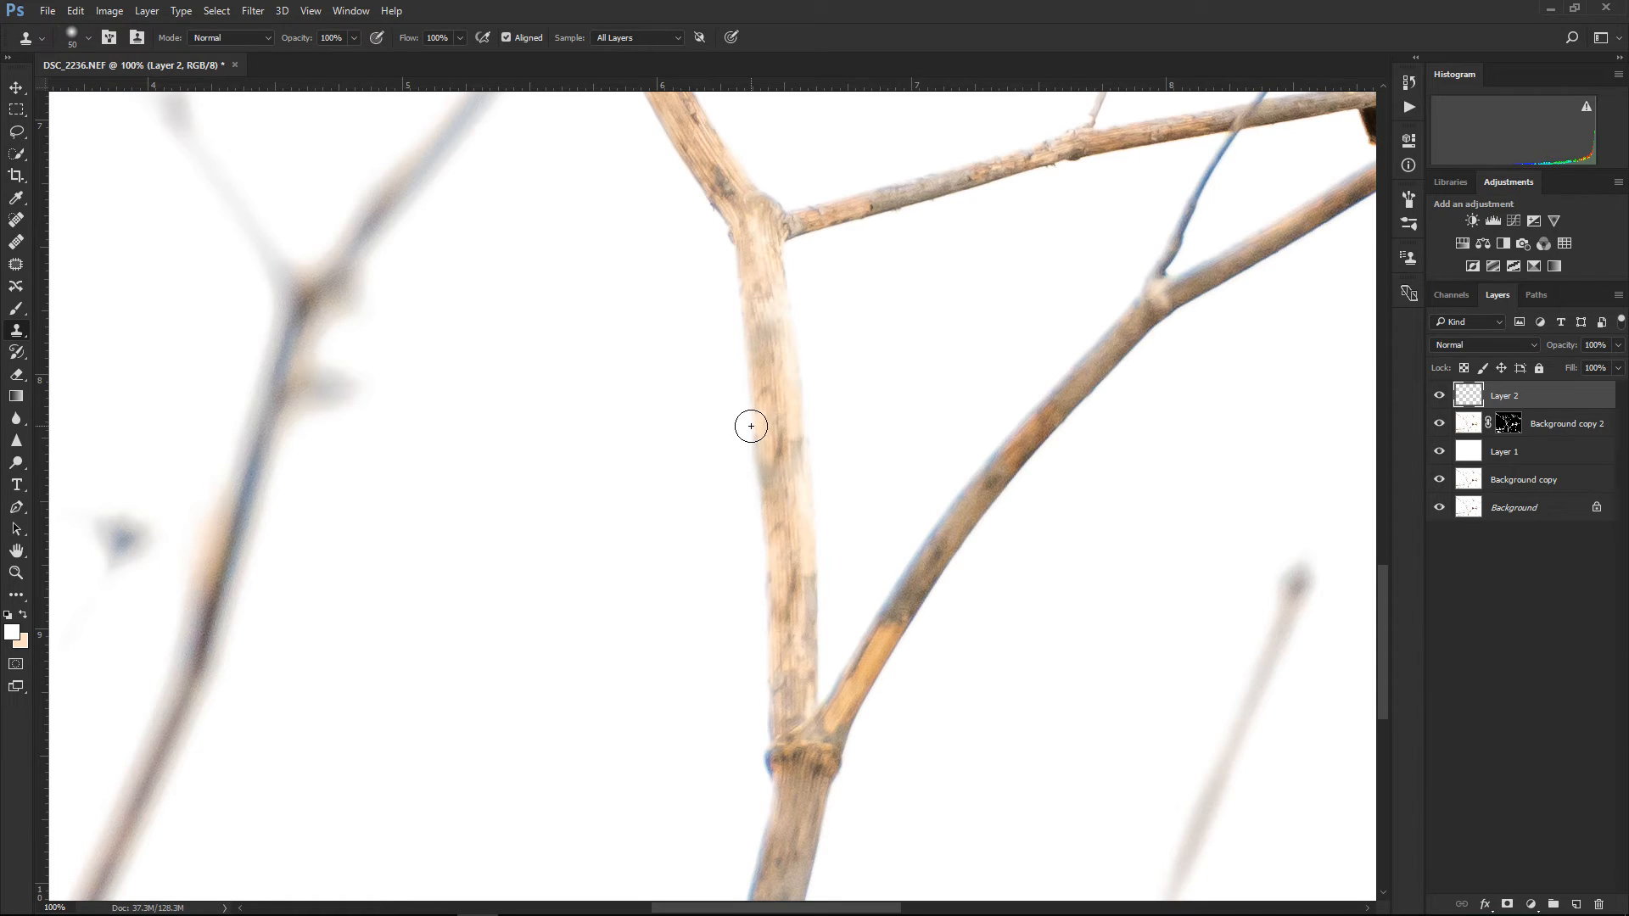
Refine the repaired stem patch by cloning more wood texture with a smaller brush, and return to the Brush tool
{"action": "key", "text": "bracketleft"}
{"action": "key", "text": "bracketleft"}
{"action": "mouse_move", "coordinate": [792, 632]}
{"action": "left_mouse_down"}
{"action": "mouse_move", "coordinate": [790, 658]}
{"action": "mouse_move", "coordinate": [789, 598]}
{"action": "left_mouse_up"}
{"action": "key", "text": "bracketleft"}
{"action": "key", "text": "bracketleft"}
{"action": "left_click_drag", "start_coordinate": [766, 392], "coordinate": [782, 459]}
{"action": "left_click", "coordinate": [16, 308]}
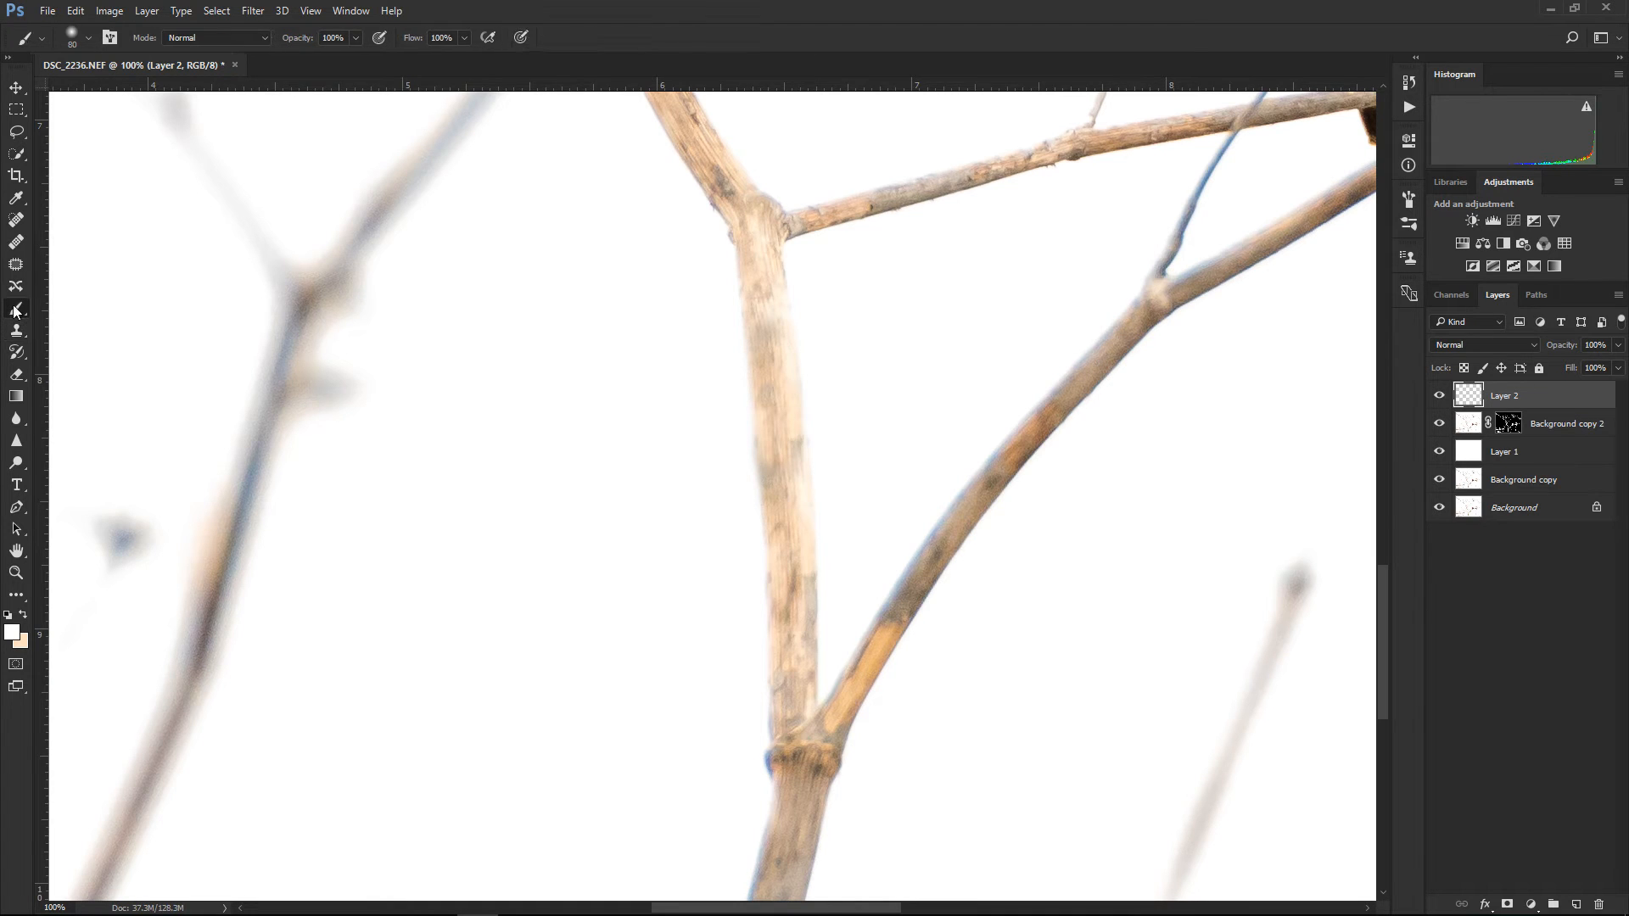
{"action": "key", "text": "ctrl+minus"}
{"action": "key", "text": "ctrl+minus"}
{"action": "key", "text": "ctrl+minus"}
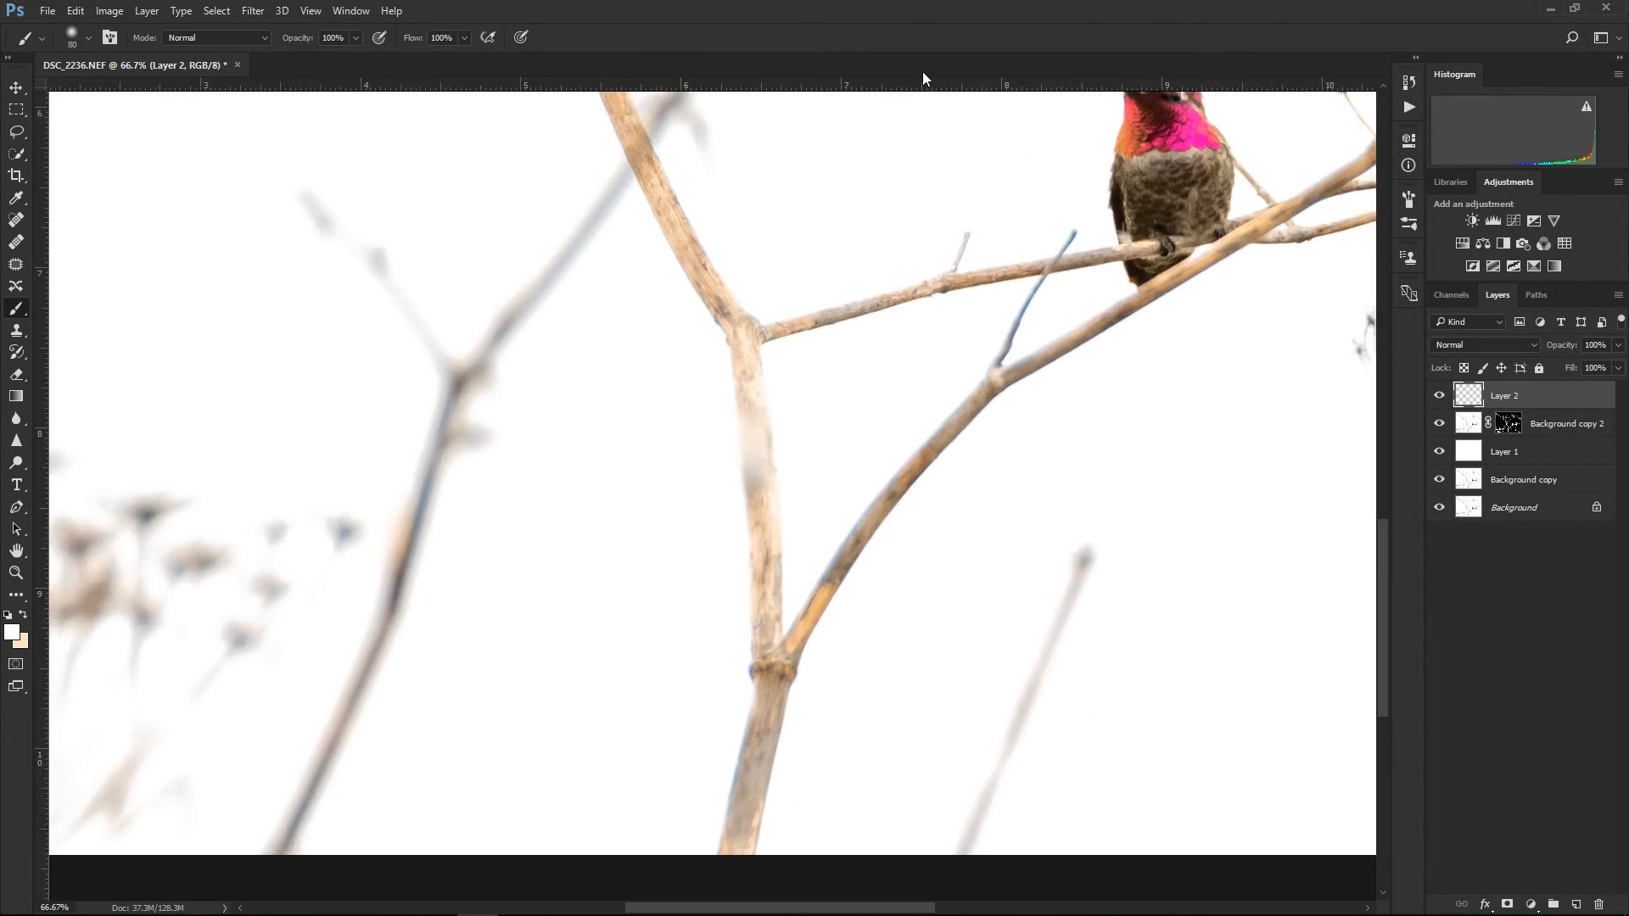
Examine the colour of the branches, stalks and seed heads across the upper part and right side of the photo
{"action": "key", "text": "ctrl+minus"}
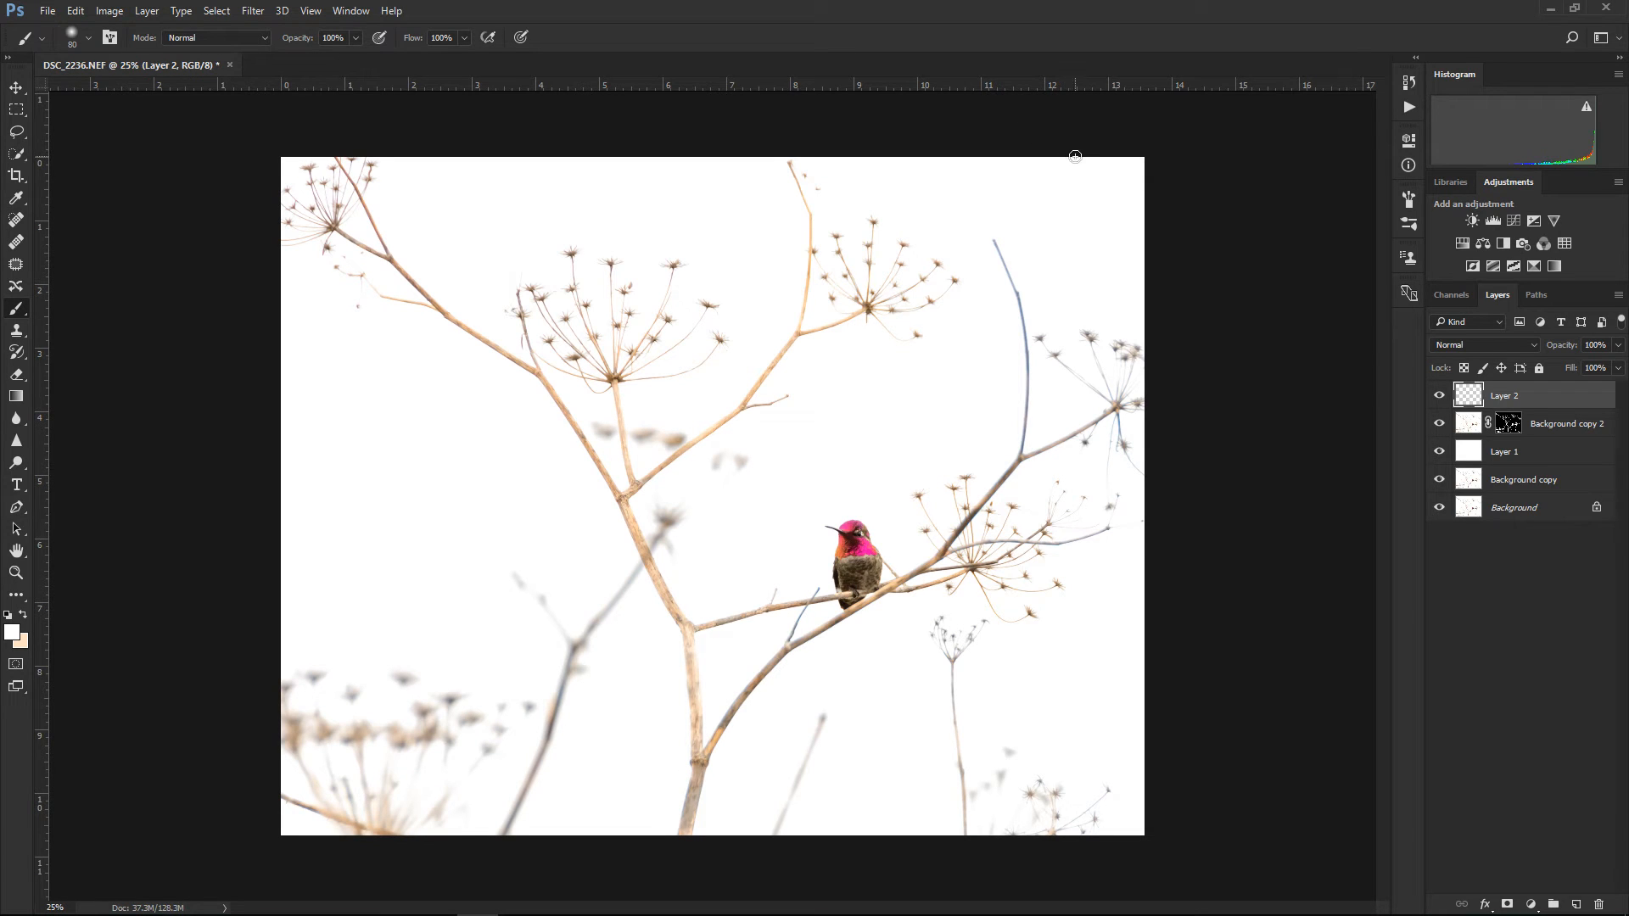
{"action": "key", "text": "ctrl+plus"}
{"action": "key", "text": "ctrl+plus"}
{"action": "key", "text": "ctrl+plus"}
{"action": "key", "text": "ctrl+plus"}
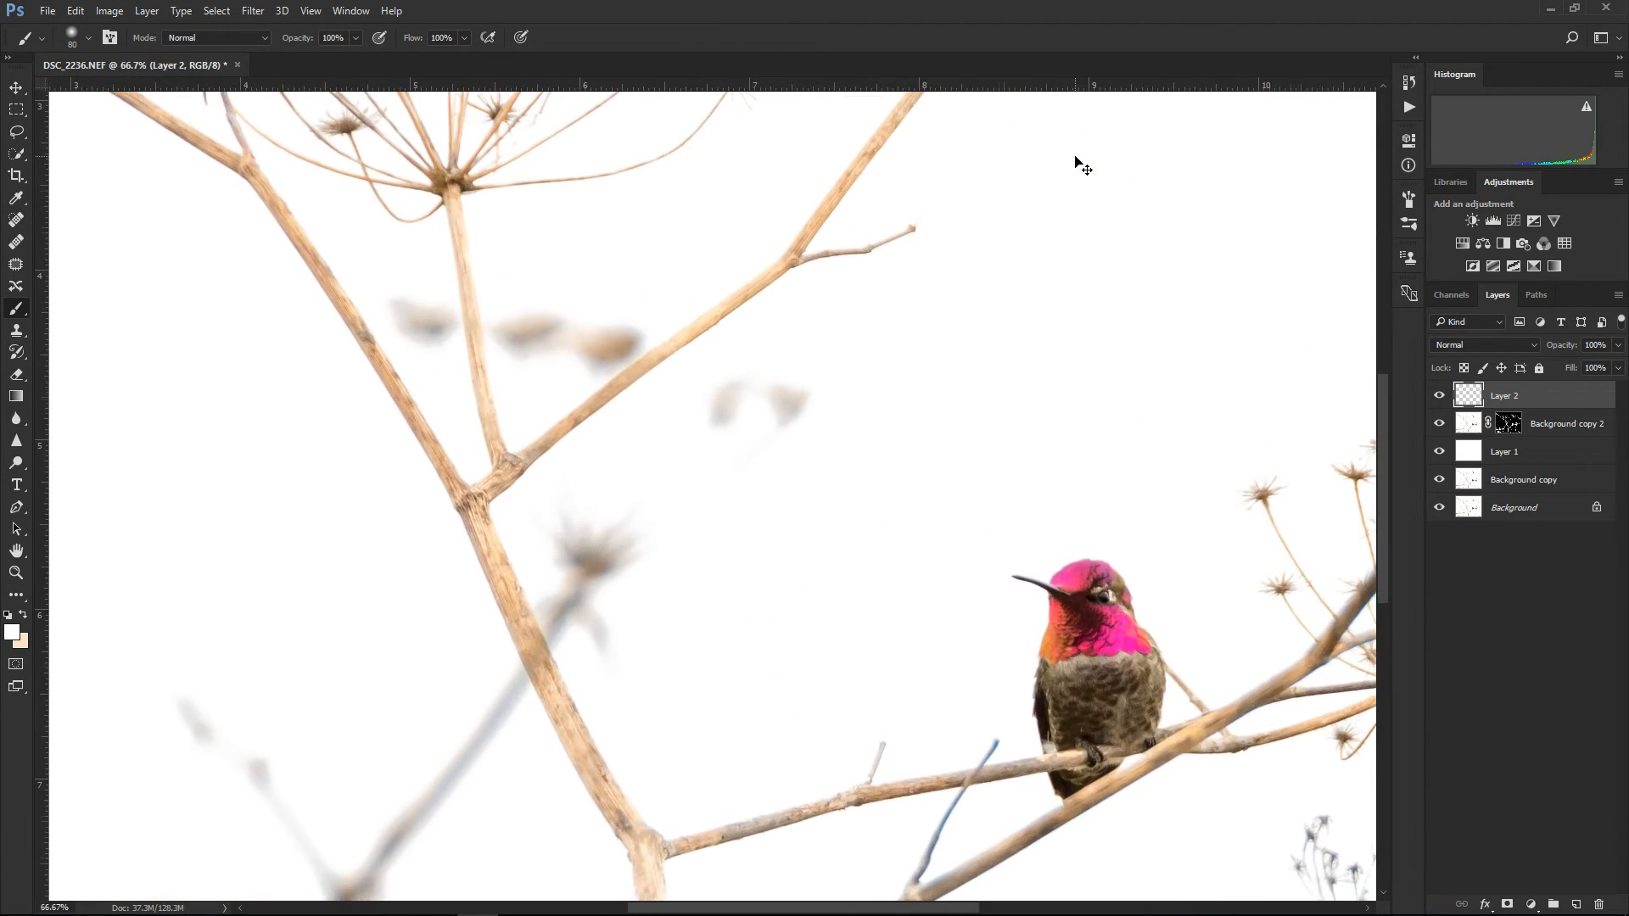
{"action": "left_click_drag", "start_coordinate": [1032, 262], "coordinate": [491, 425]}
{"action": "mouse_move", "coordinate": [799, 433]}
{"action": "left_mouse_down"}
{"action": "mouse_move", "coordinate": [549, 571]}
{"action": "mouse_move", "coordinate": [498, 633]}
{"action": "left_mouse_up"}
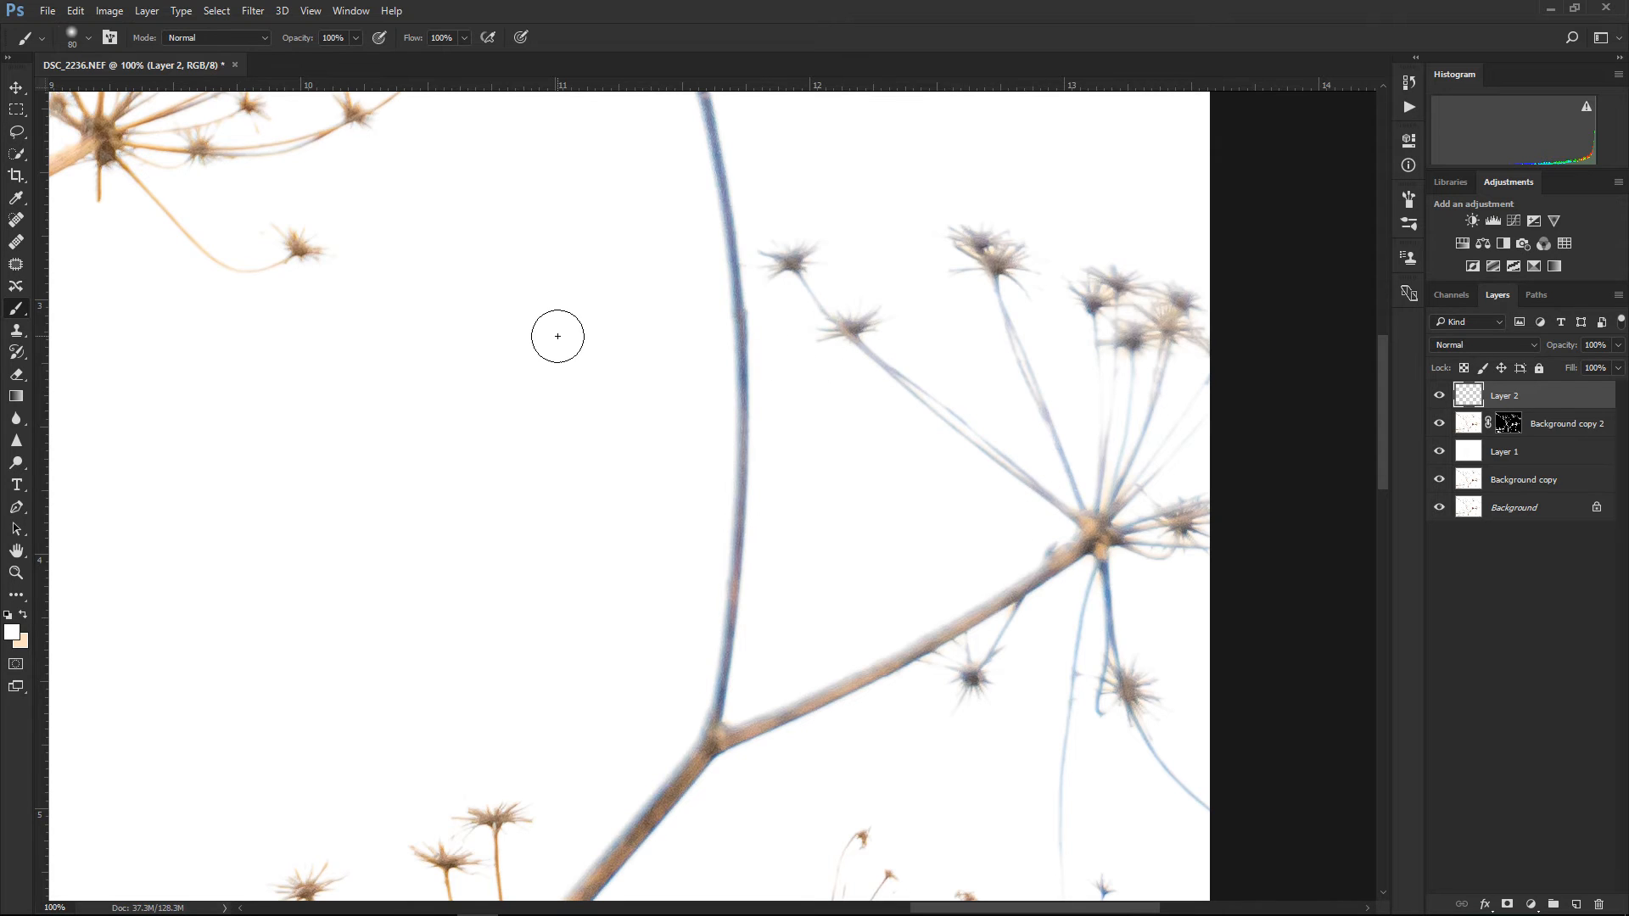
{"action": "left_click_drag", "start_coordinate": [556, 334], "coordinate": [549, 626]}
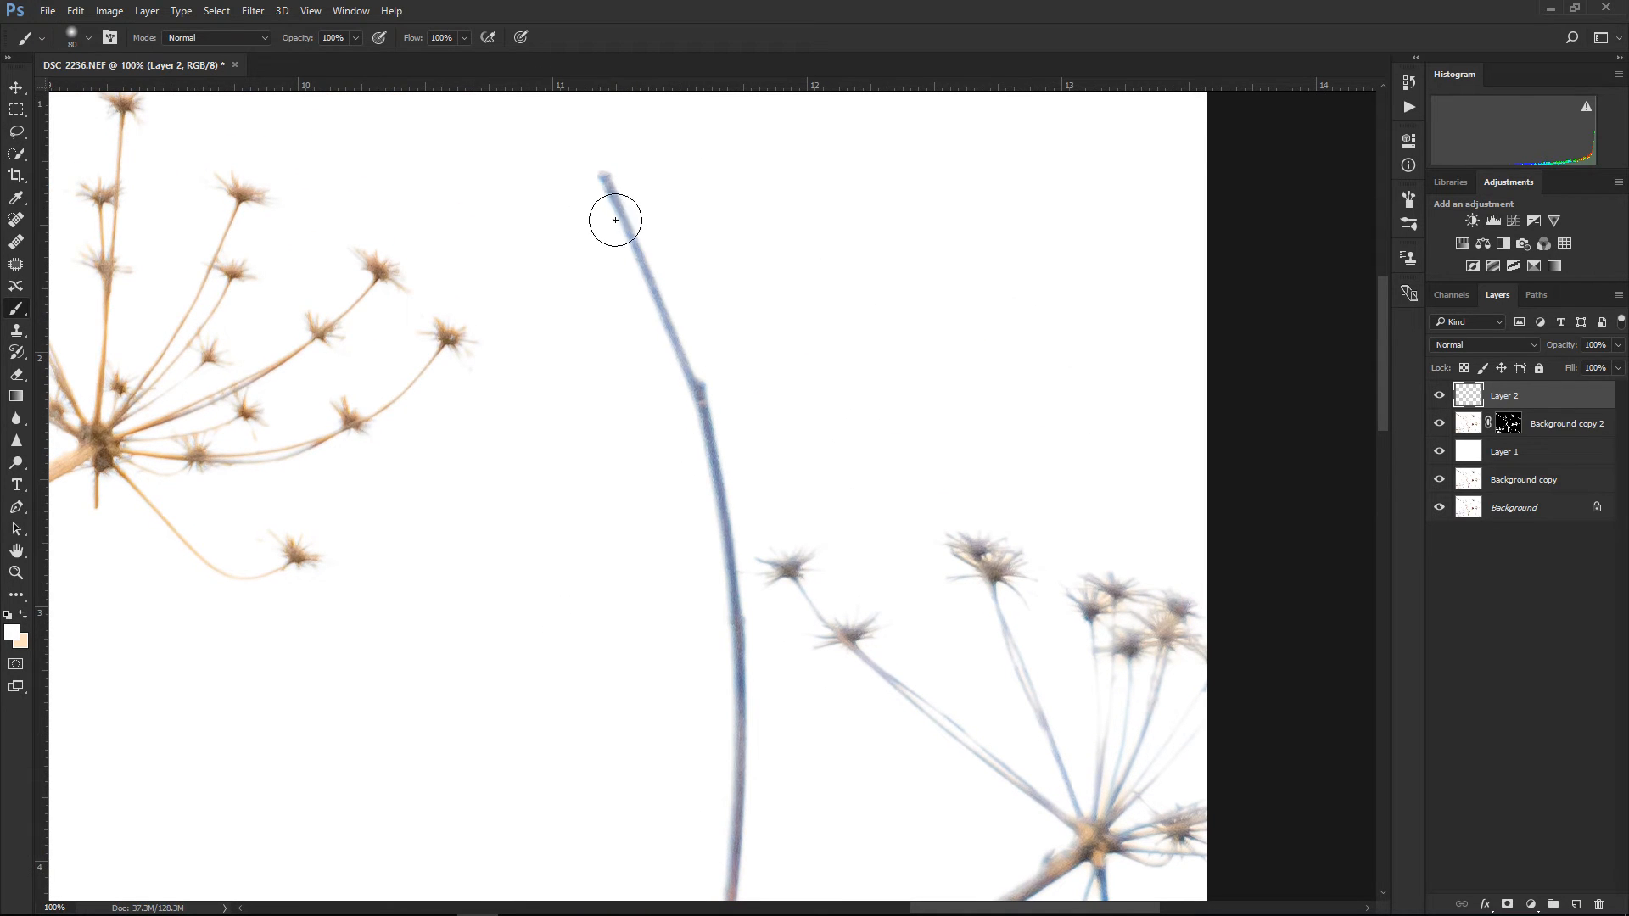
{"action": "mouse_move", "coordinate": [585, 578]}
{"action": "left_mouse_down"}
{"action": "mouse_move", "coordinate": [829, 520]}
{"action": "mouse_move", "coordinate": [916, 617]}
{"action": "left_mouse_up"}
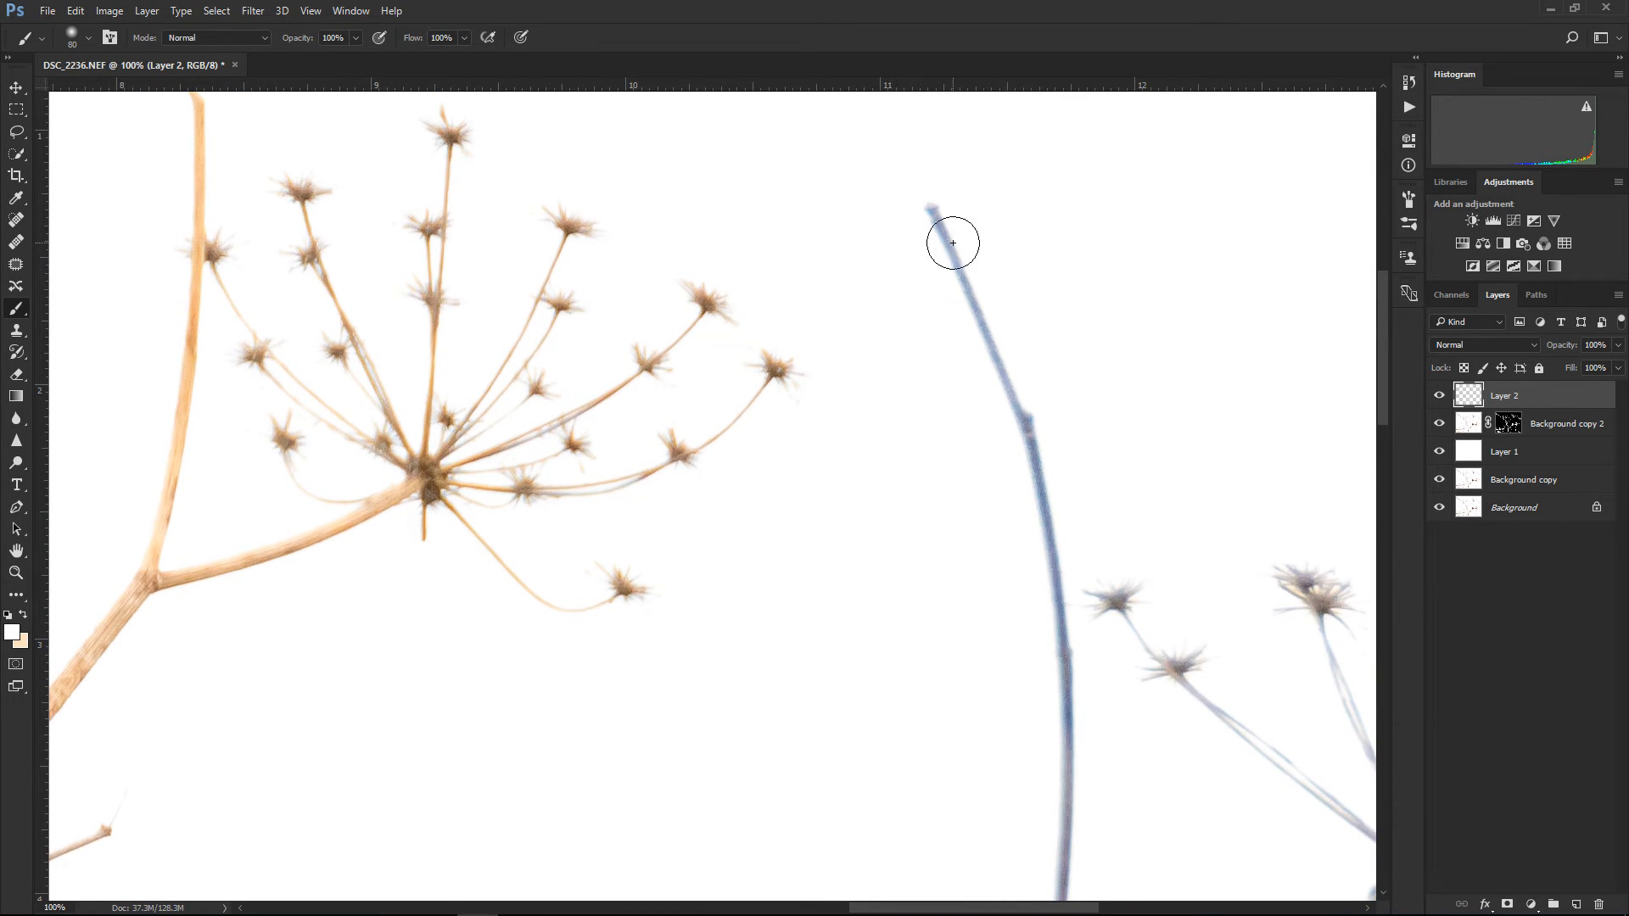
{"action": "mouse_move", "coordinate": [509, 416]}
{"action": "left_mouse_down"}
{"action": "mouse_move", "coordinate": [934, 506]}
{"action": "mouse_move", "coordinate": [1302, 430]}
{"action": "left_mouse_up"}
{"action": "left_click_drag", "start_coordinate": [762, 651], "coordinate": [414, 515]}
{"action": "left_click_drag", "start_coordinate": [1006, 422], "coordinate": [520, 542]}
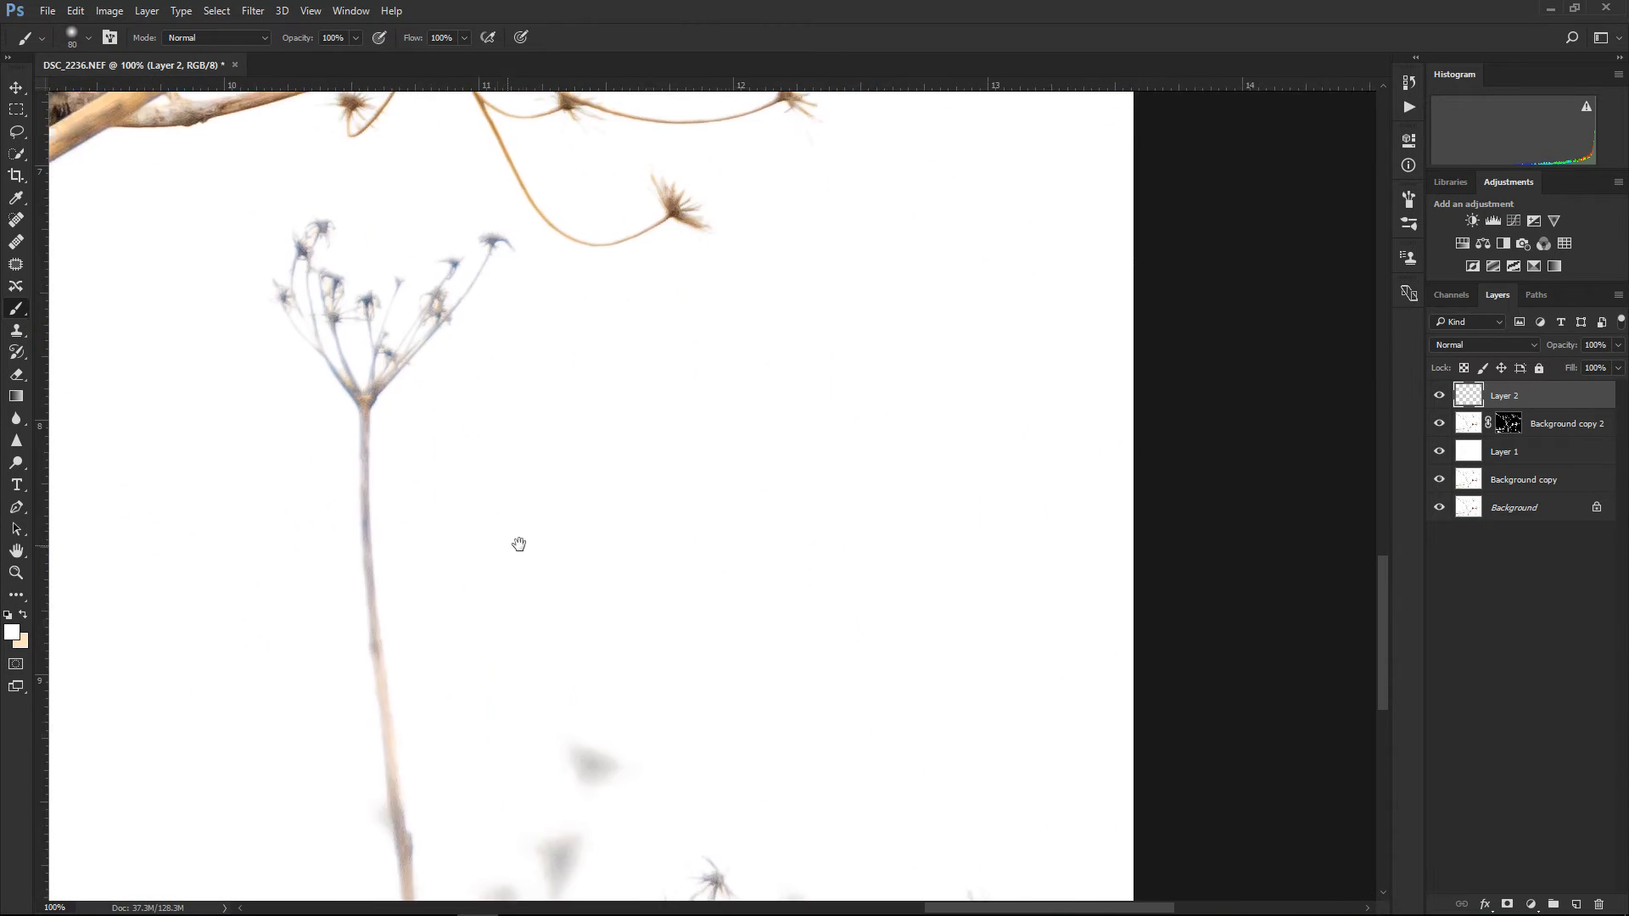
{"action": "left_click_drag", "start_coordinate": [779, 456], "coordinate": [752, 679]}
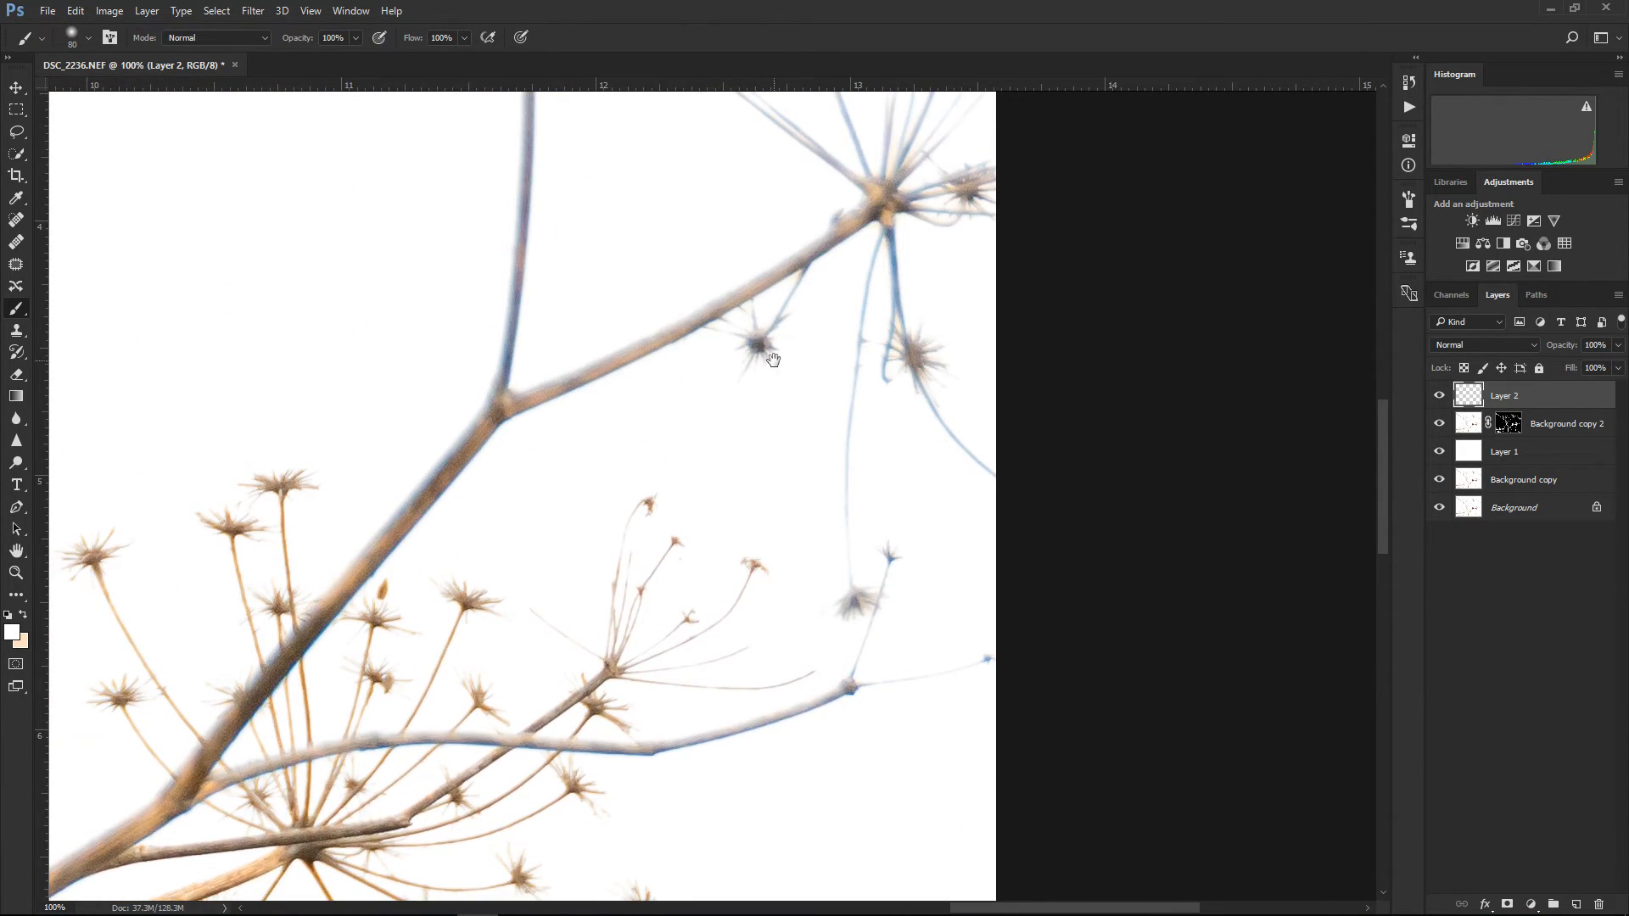
{"action": "left_click_drag", "start_coordinate": [764, 349], "coordinate": [774, 607]}
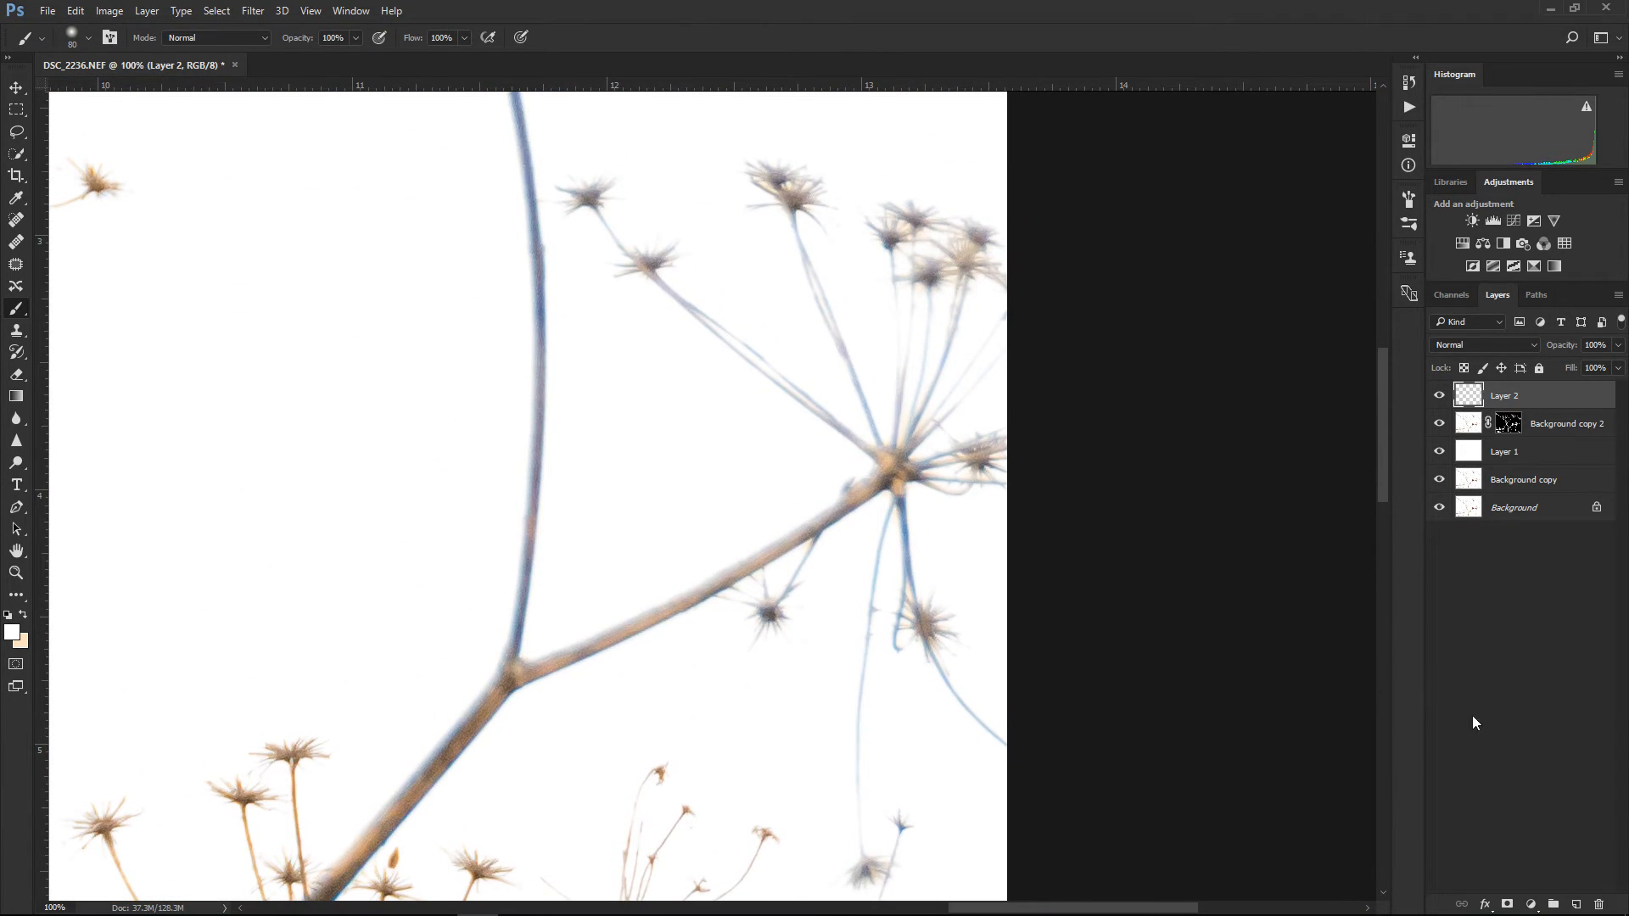
Add an empty layer above Layer 2 and sample the light tan wood colour from the main stem with the Eyedropper
{"action": "left_click", "coordinate": [1575, 904]}
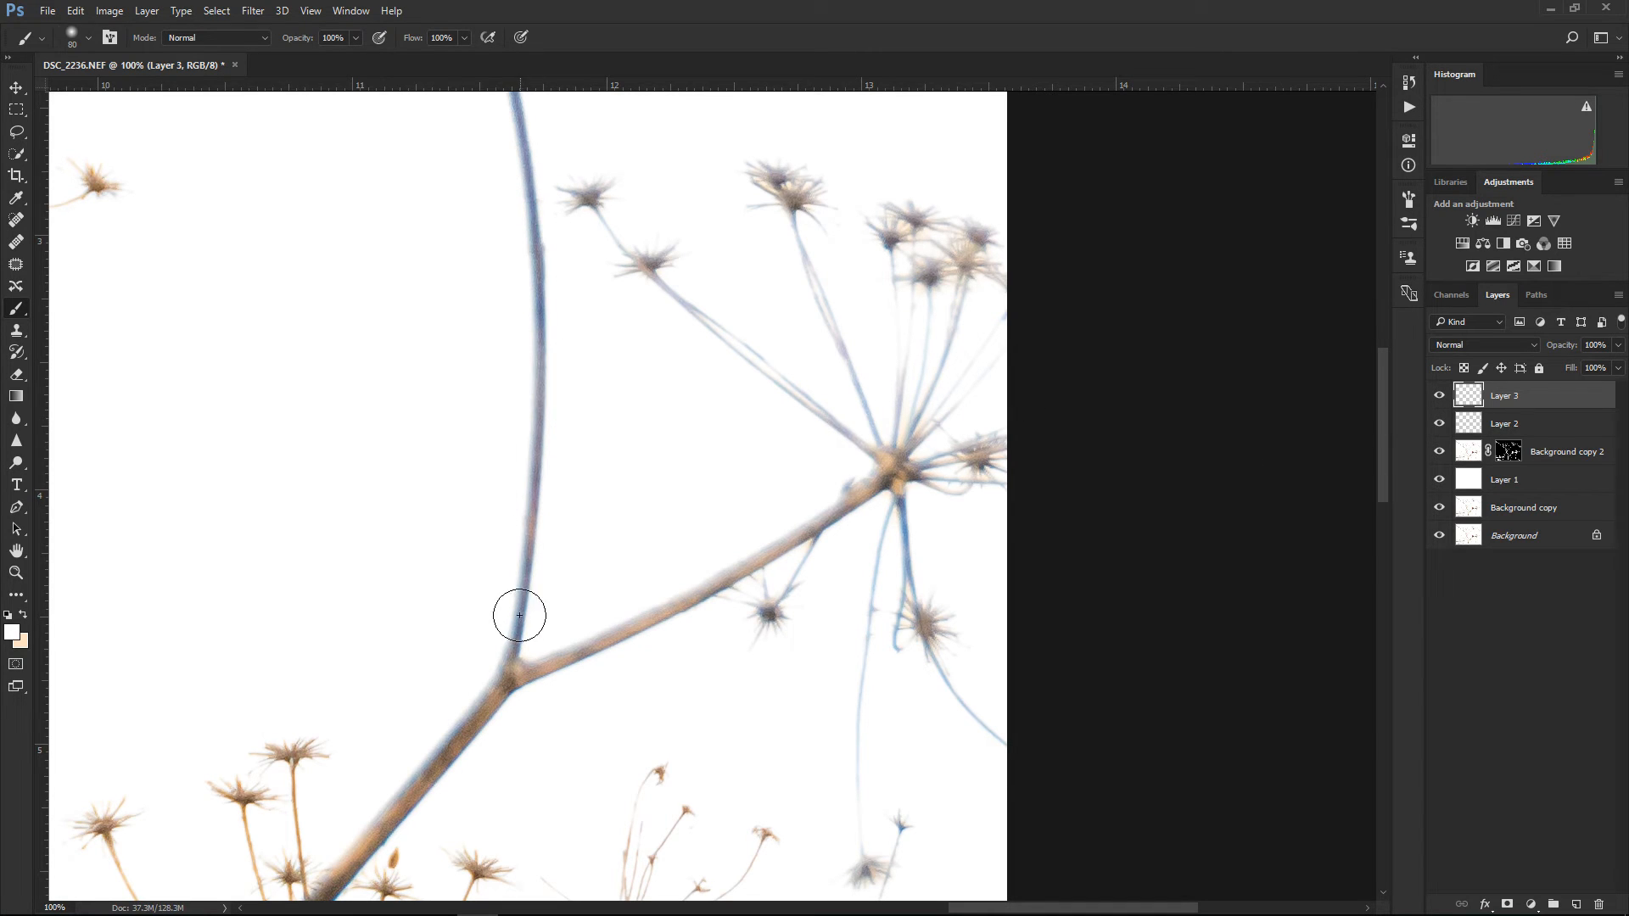
{"action": "left_click_drag", "start_coordinate": [419, 619], "coordinate": [625, 305]}
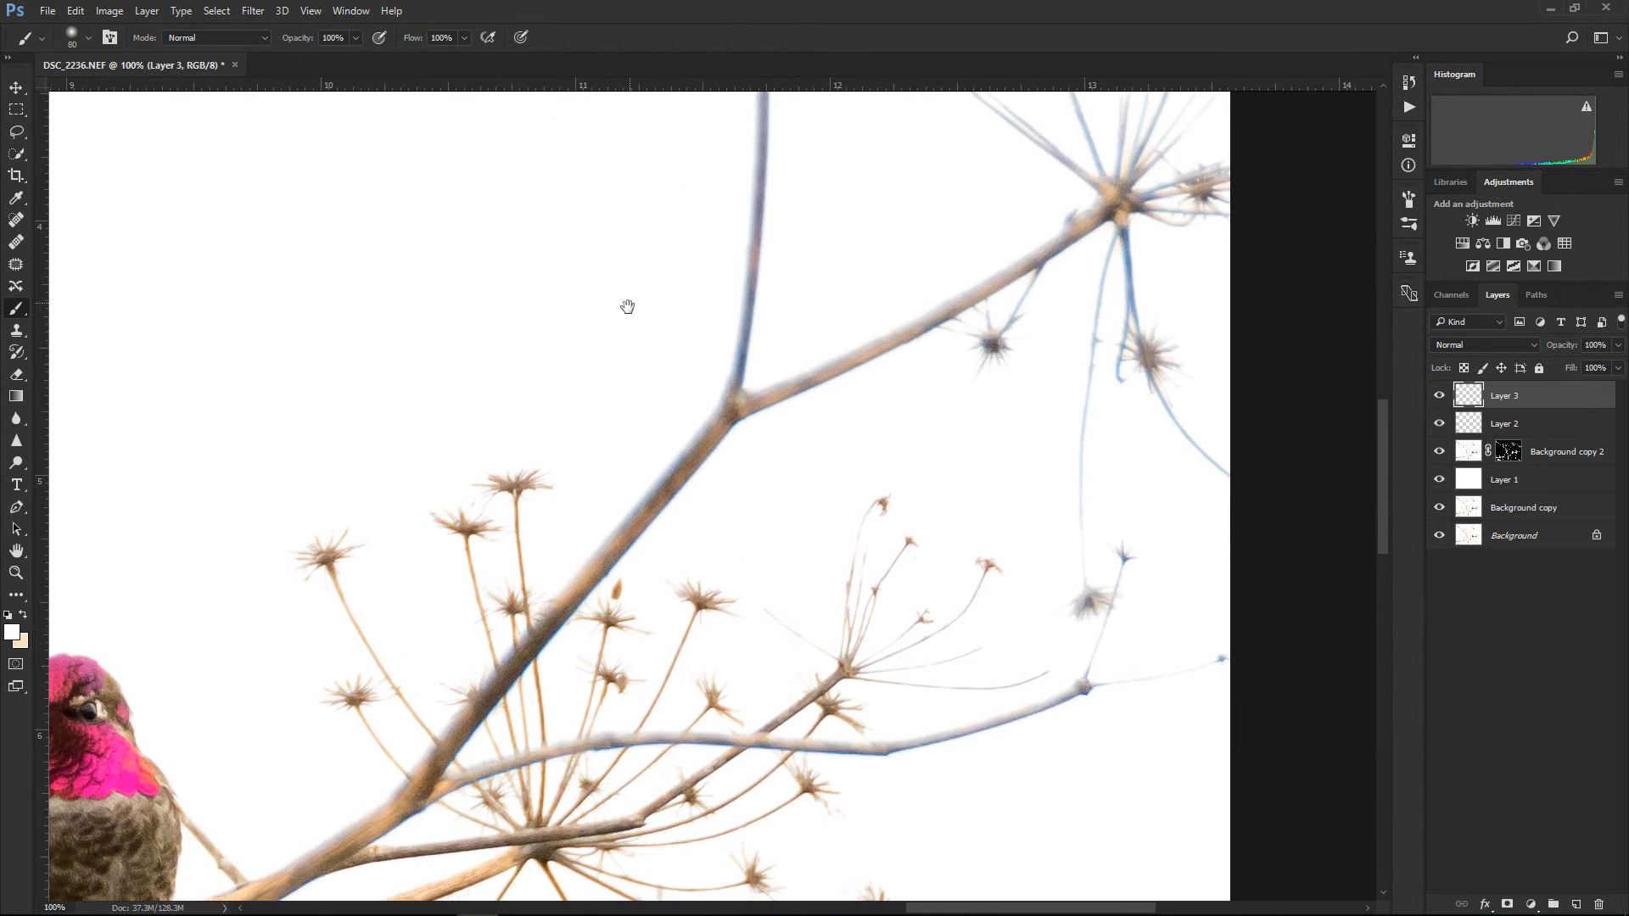
{"action": "left_click_drag", "start_coordinate": [378, 690], "coordinate": [780, 119]}
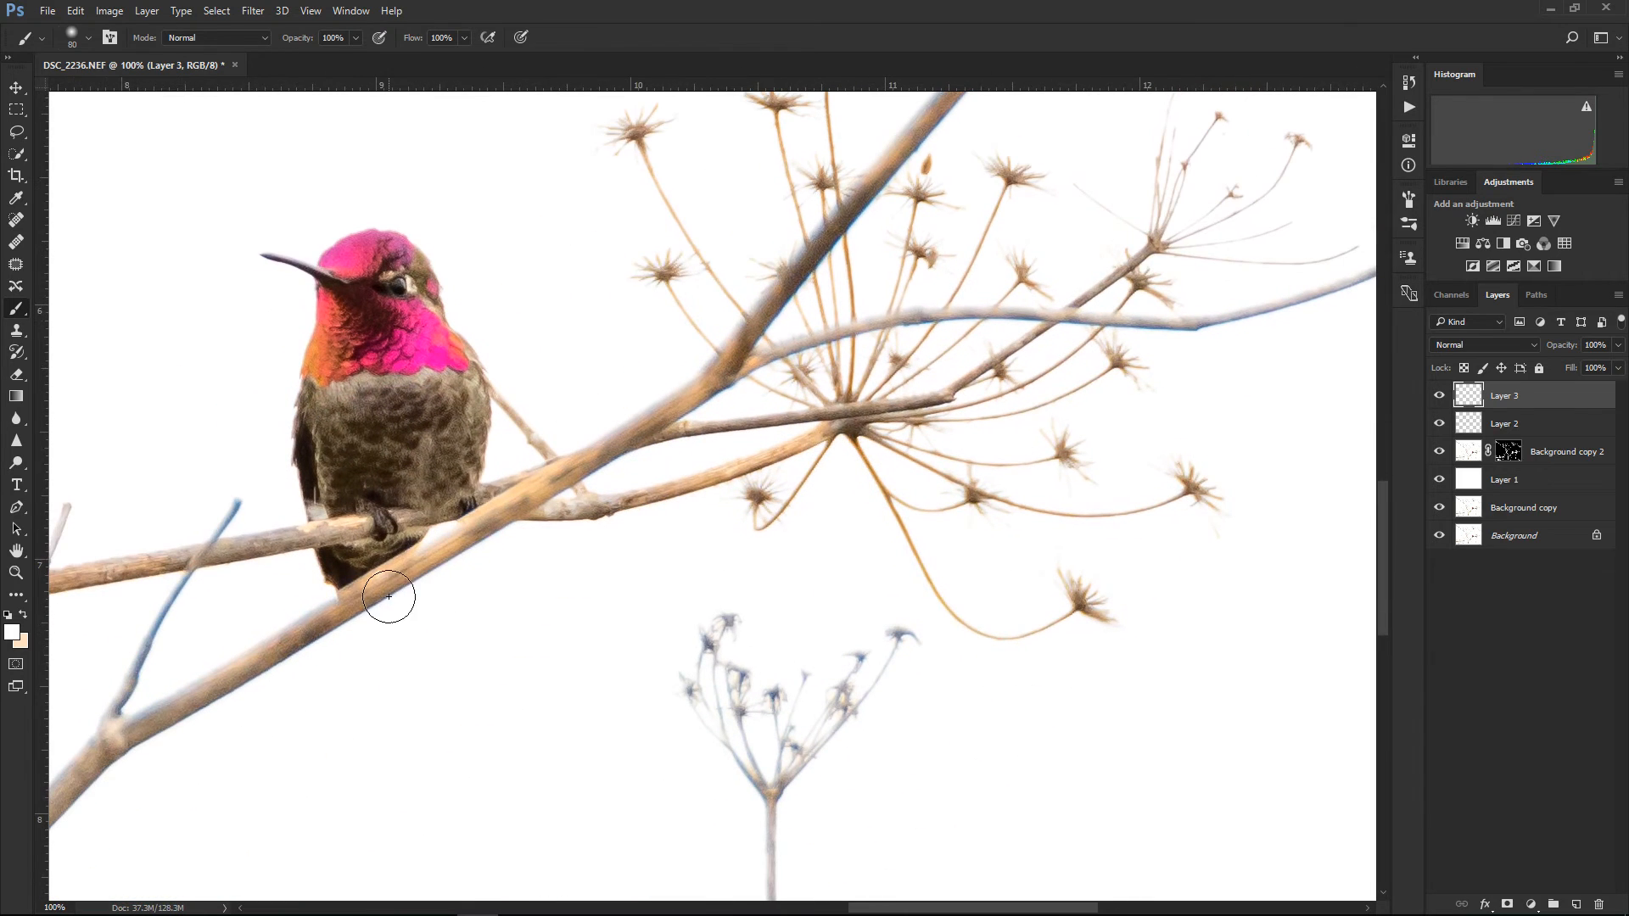
{"action": "left_click_drag", "start_coordinate": [285, 551], "coordinate": [977, 438]}
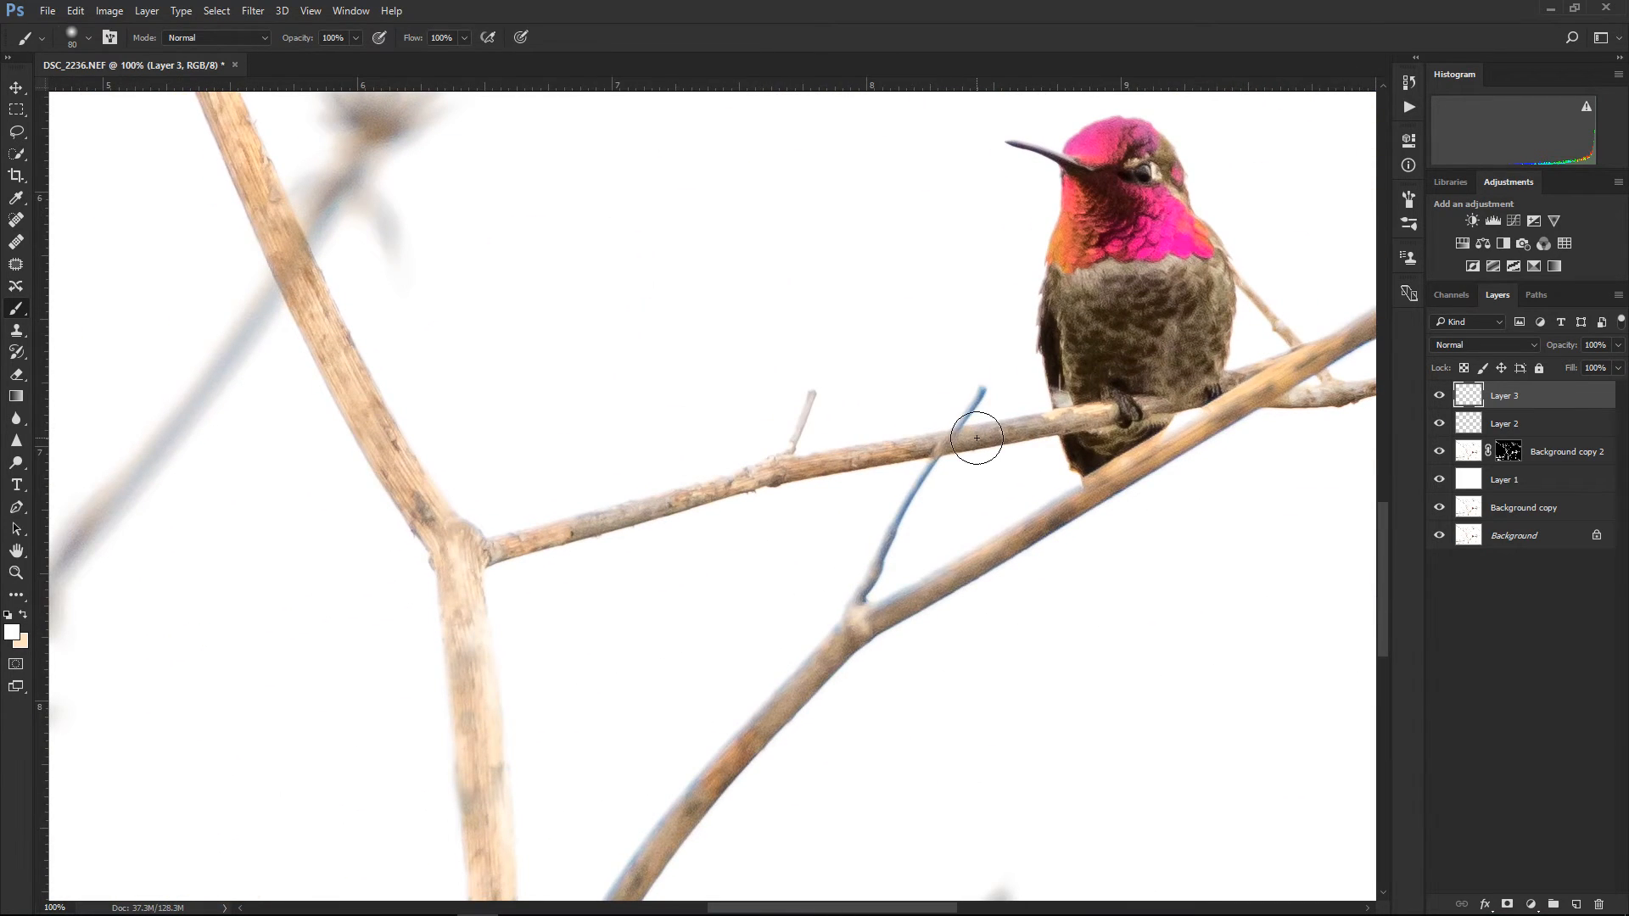
{"action": "left_click", "coordinate": [16, 200]}
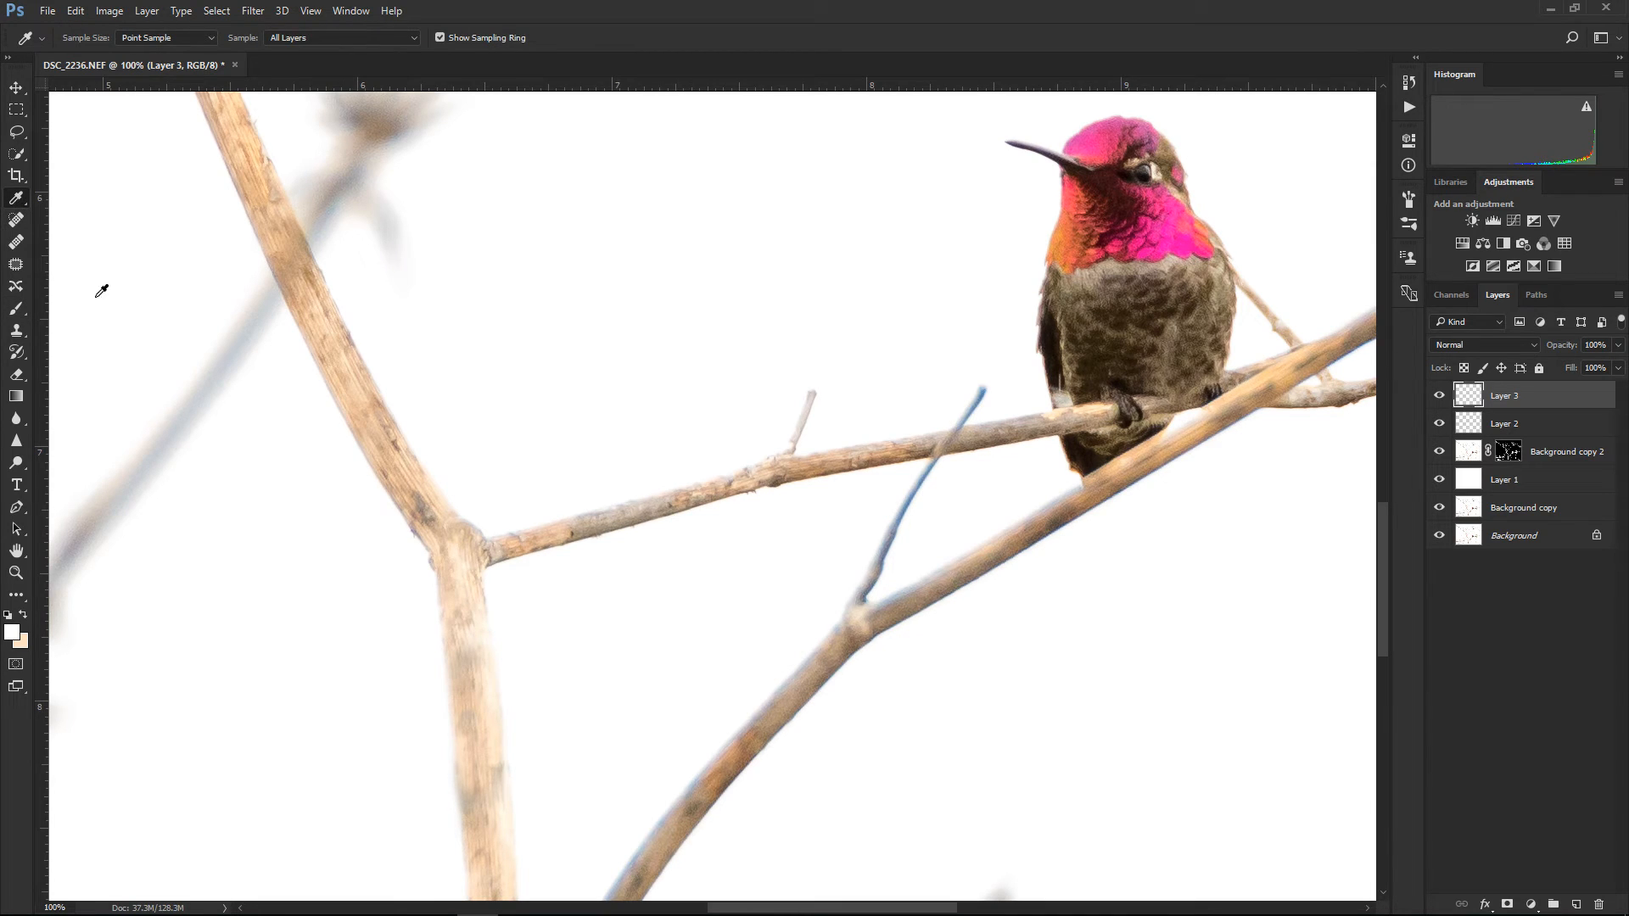
{"action": "left_click", "coordinate": [374, 394]}
{"action": "left_click", "coordinate": [595, 257]}
Set the blend mode of Layer 3 to Hue
{"action": "left_click_drag", "start_coordinate": [866, 323], "coordinate": [298, 483]}
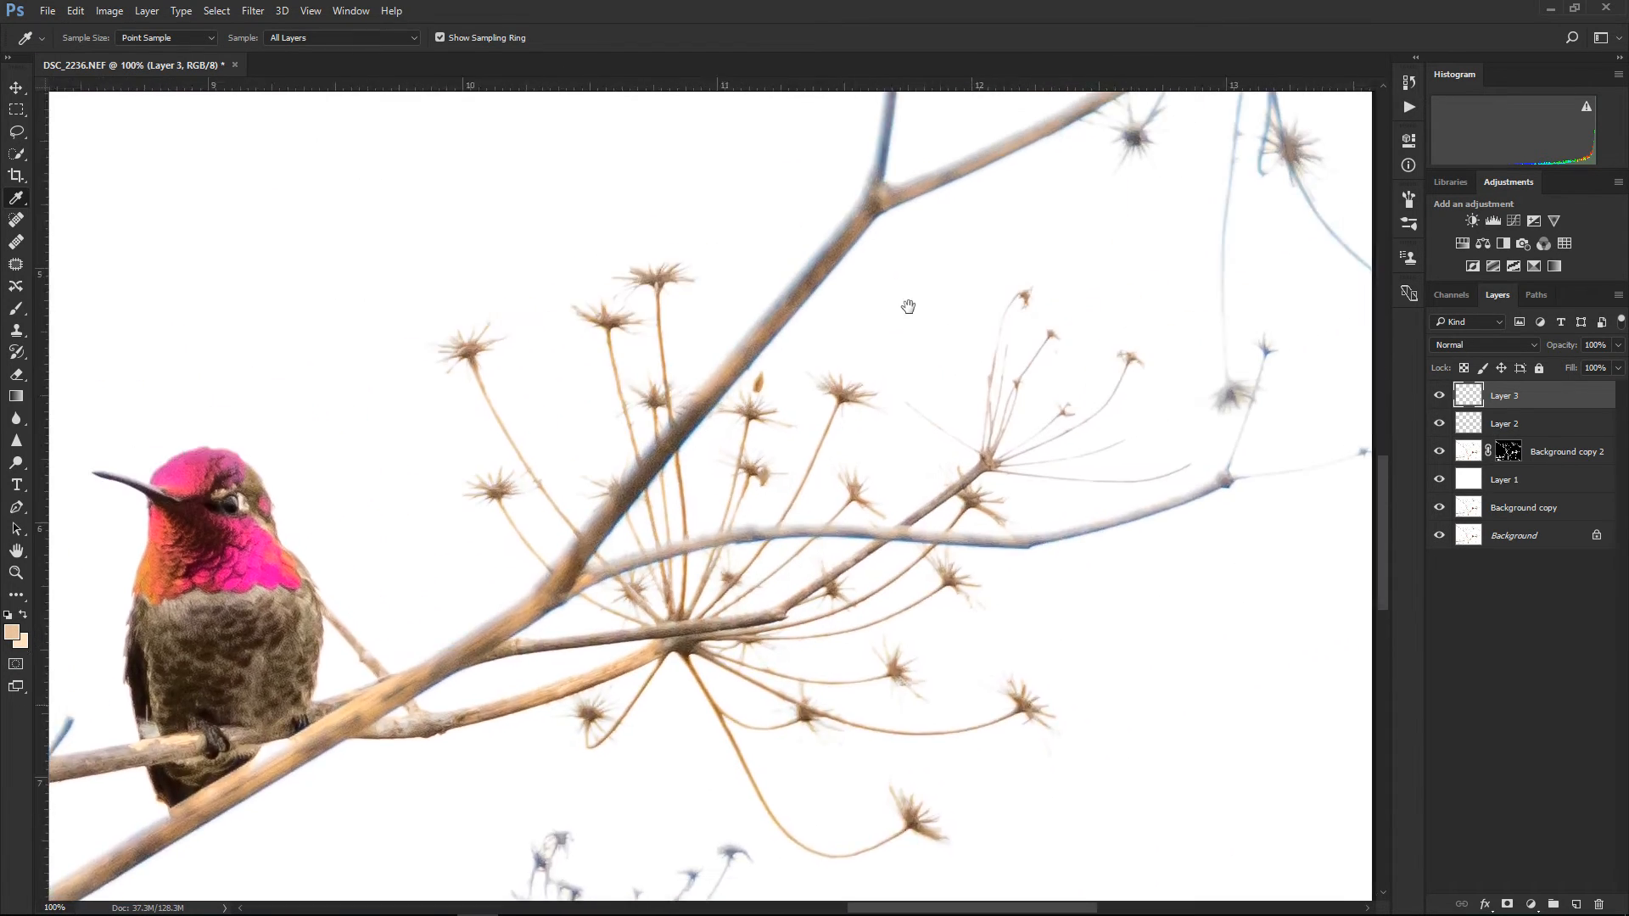
{"action": "left_click_drag", "start_coordinate": [909, 306], "coordinate": [899, 815]}
{"action": "left_click_drag", "start_coordinate": [914, 432], "coordinate": [934, 454]}
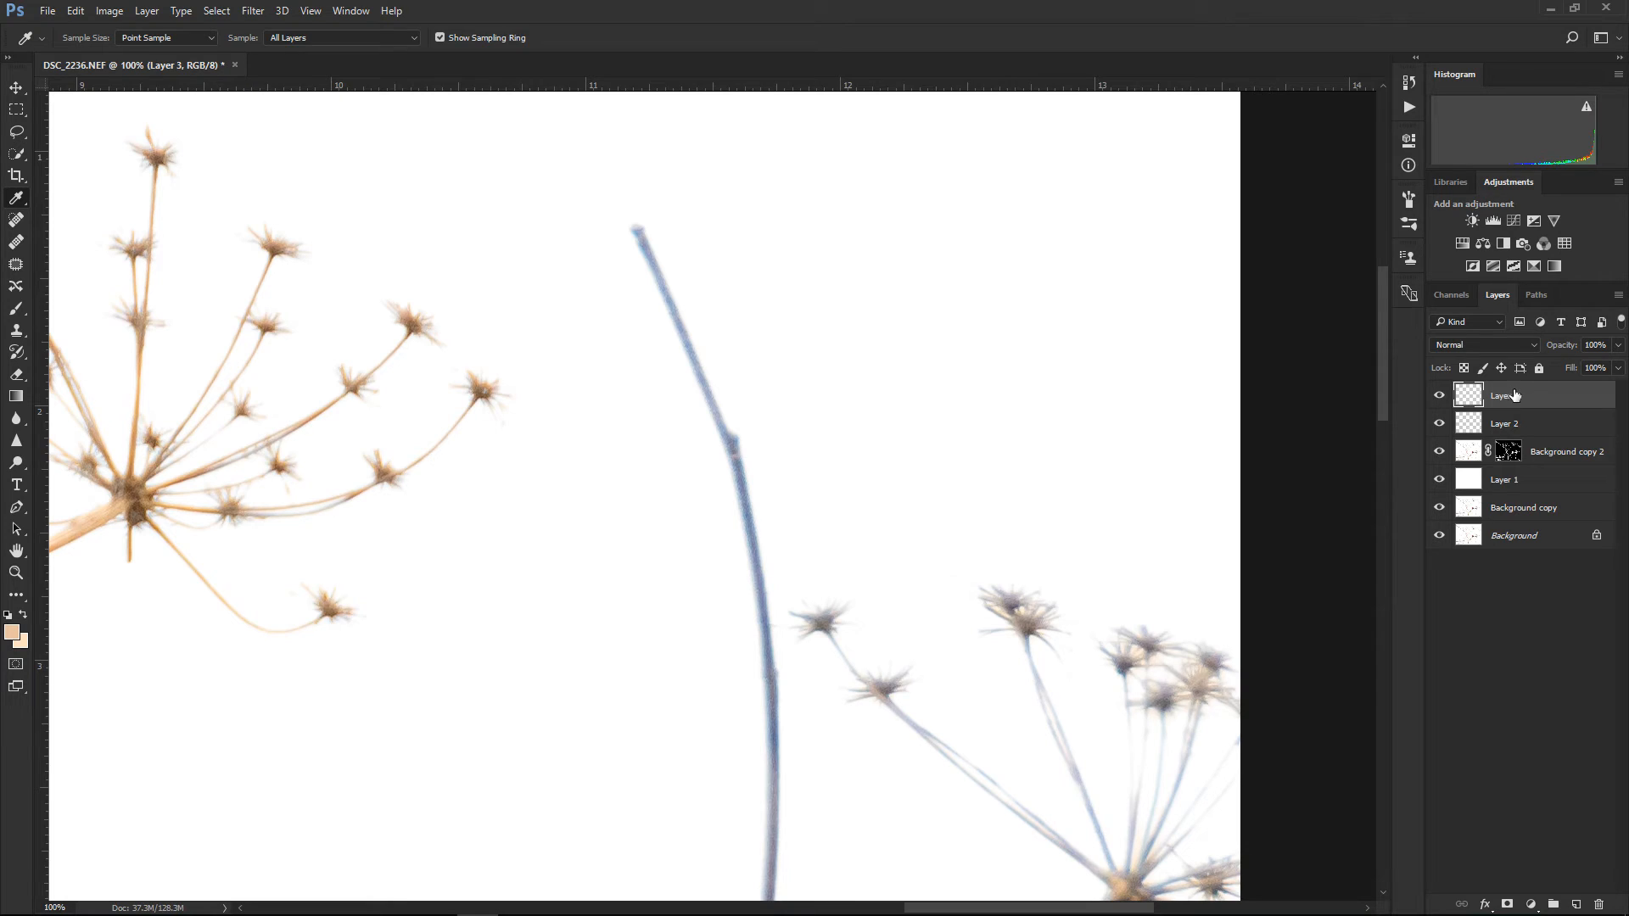
{"action": "left_click", "coordinate": [1513, 347]}
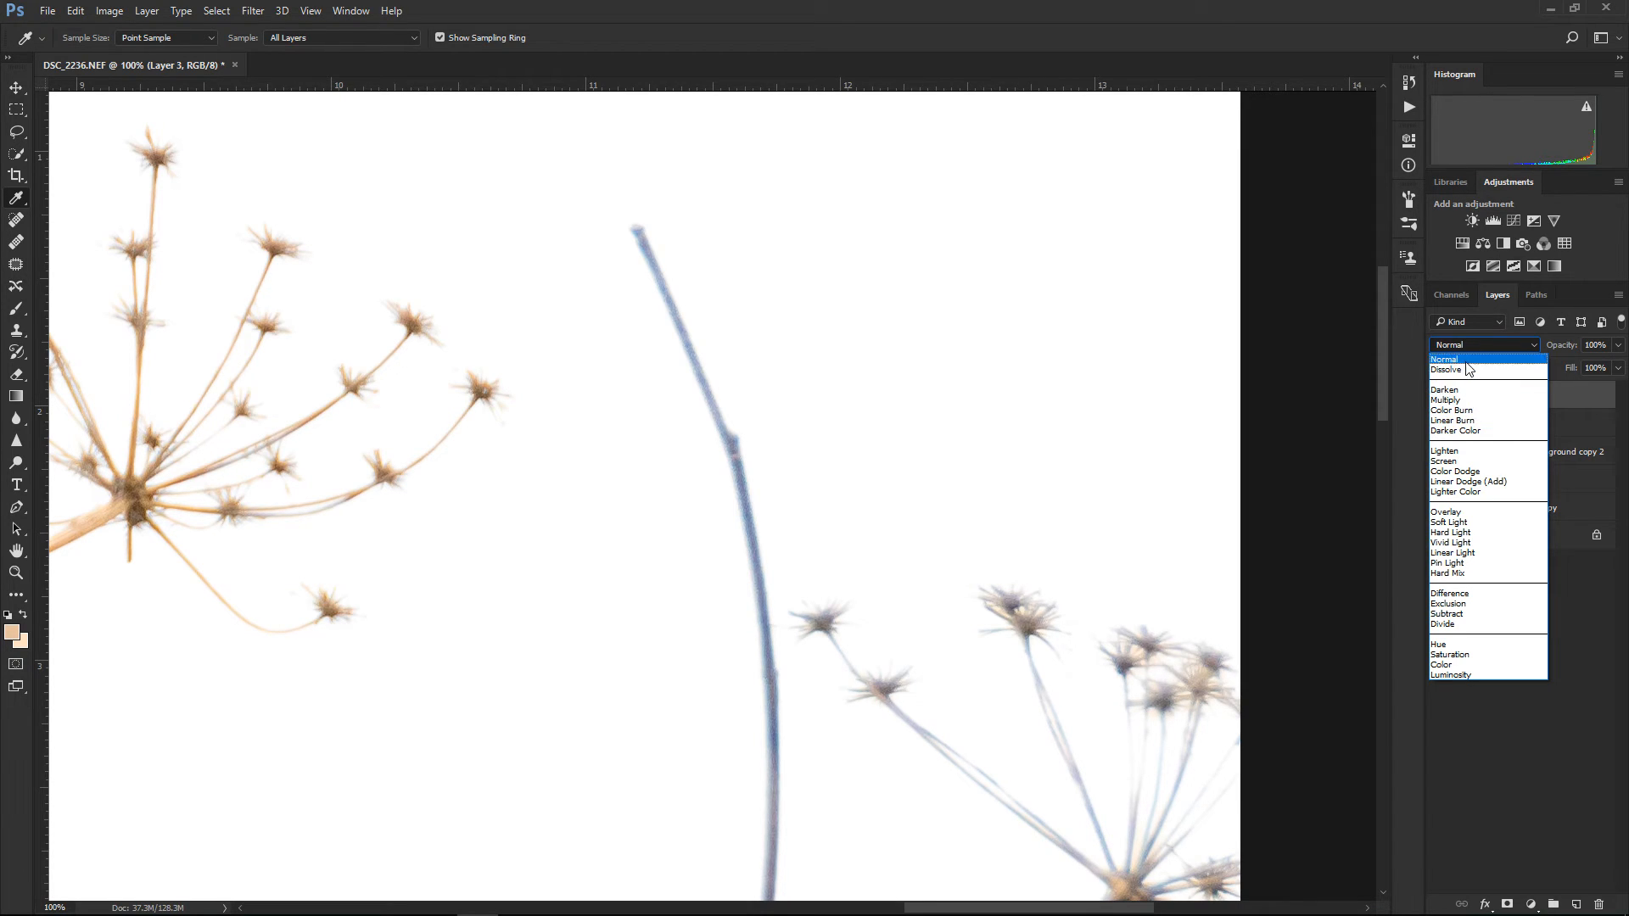
{"action": "left_click", "coordinate": [1453, 645]}
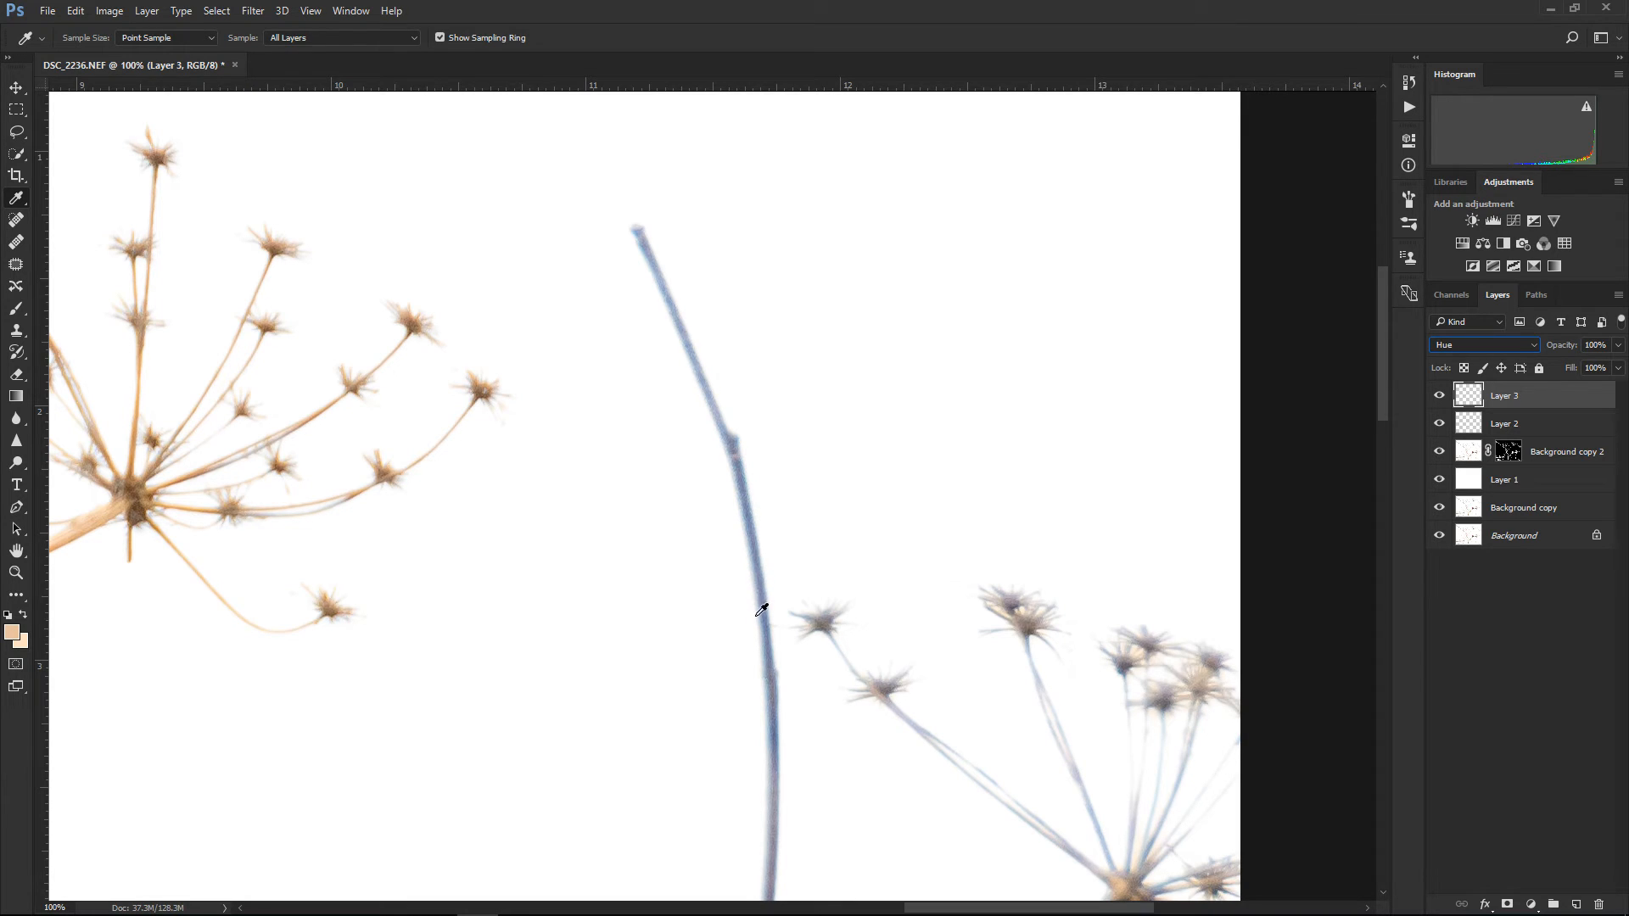
Brush the sampled tan at 60 px over the bluish upright twig and the stalks of the seed head beside it
{"action": "left_click", "coordinate": [14, 312]}
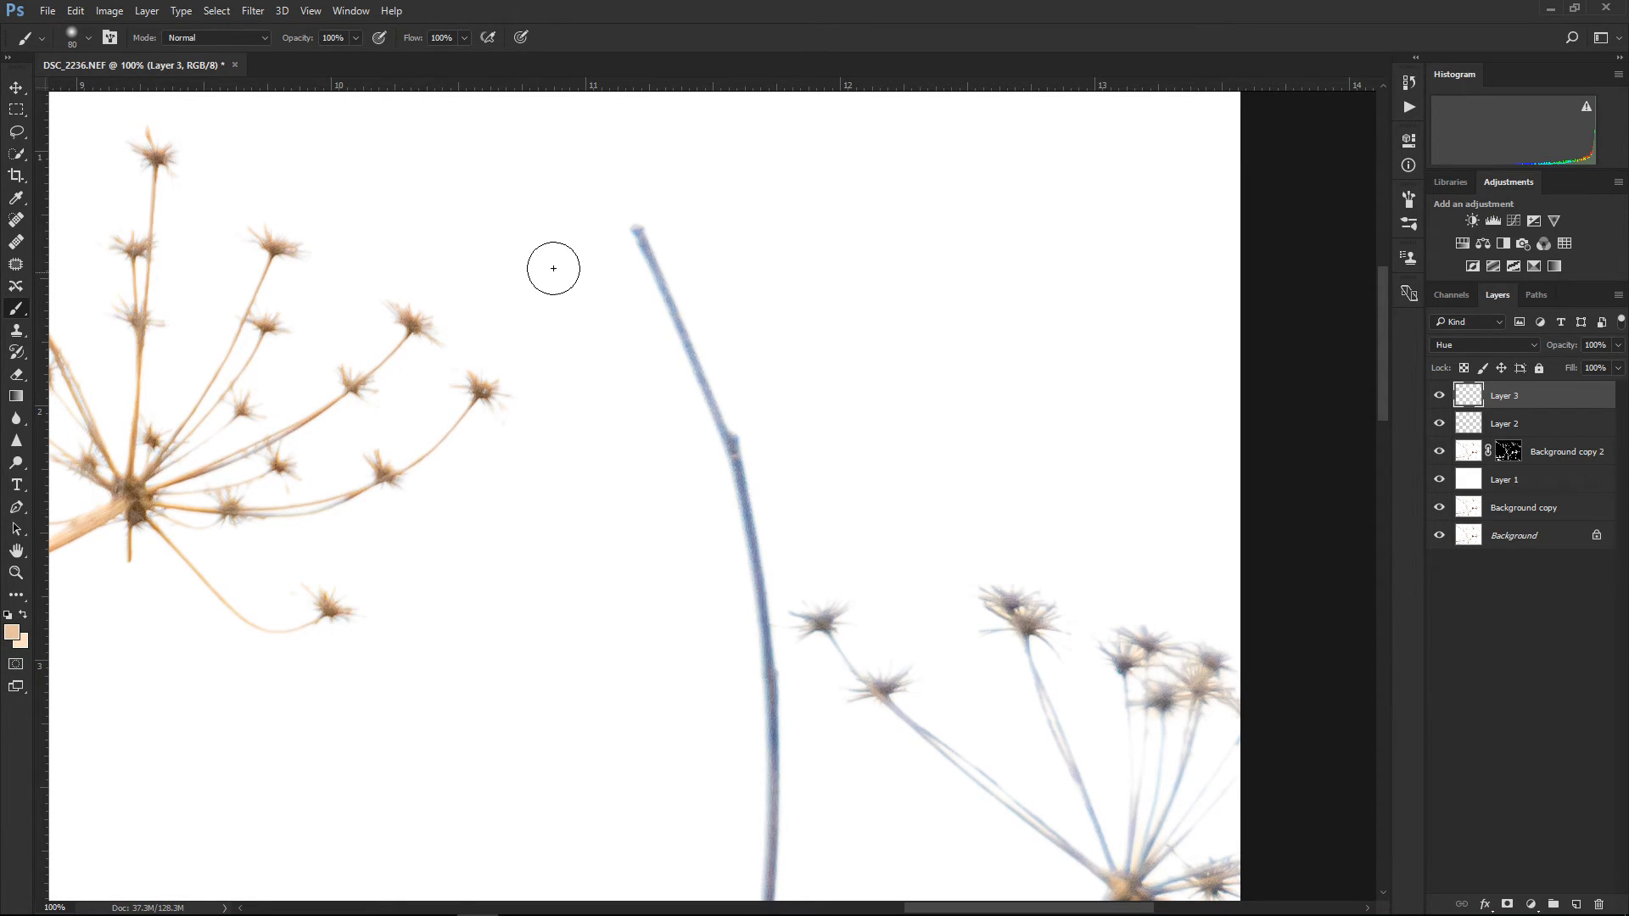
{"action": "mouse_move", "coordinate": [638, 229]}
{"action": "left_mouse_down"}
{"action": "mouse_move", "coordinate": [749, 519]}
{"action": "mouse_move", "coordinate": [766, 807]}
{"action": "left_mouse_up"}
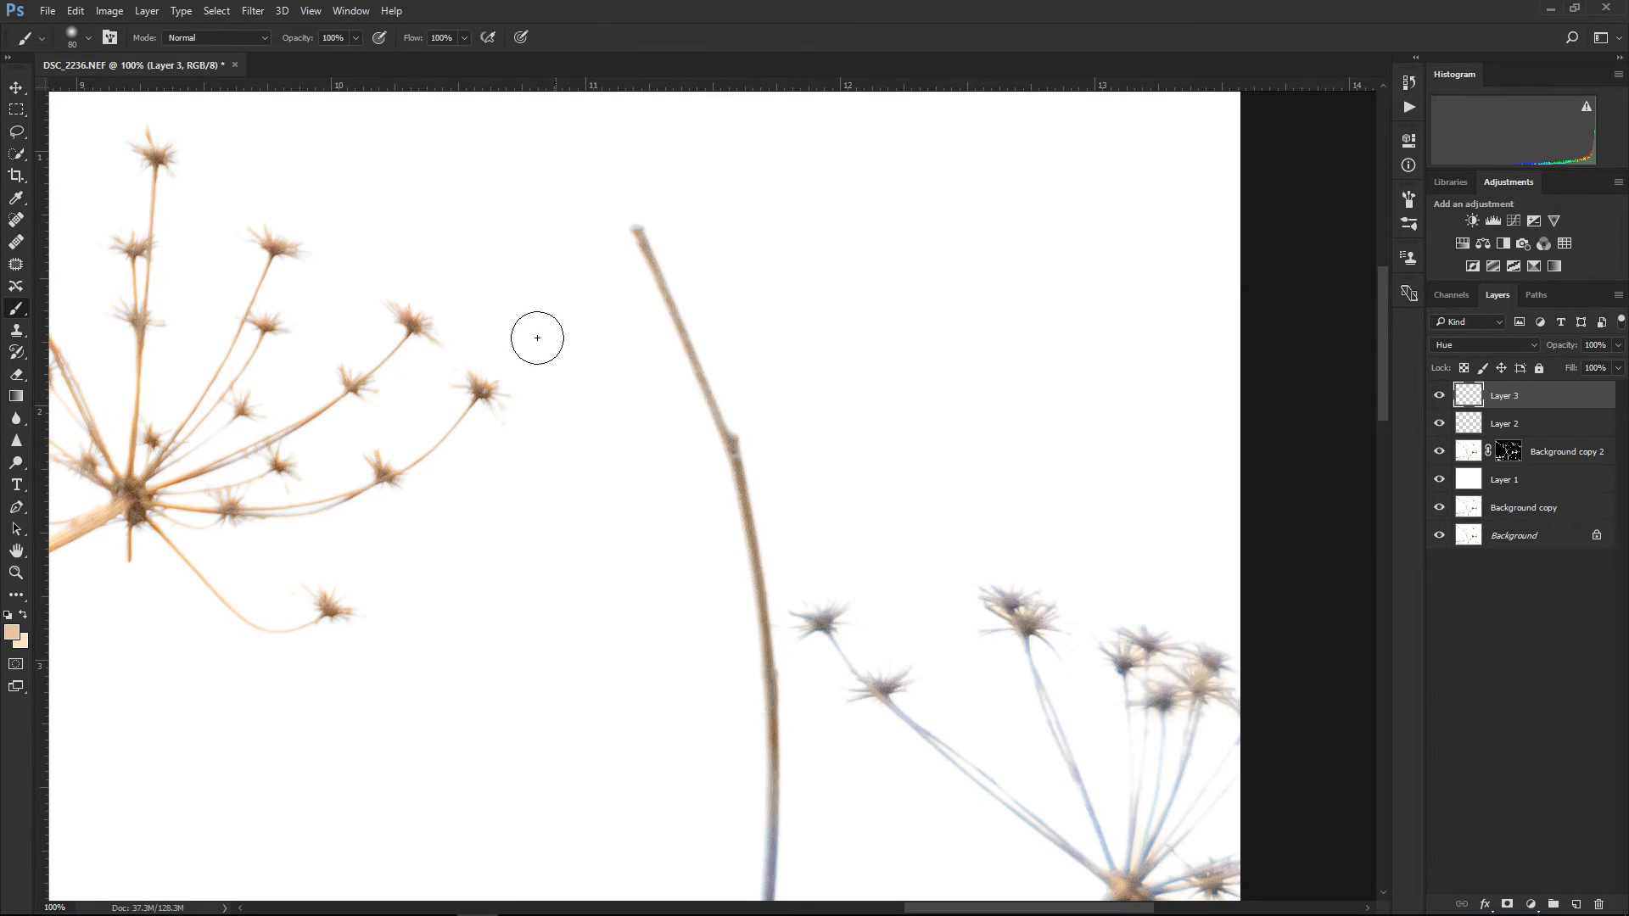
{"action": "left_click_drag", "start_coordinate": [289, 514], "coordinate": [519, 472]}
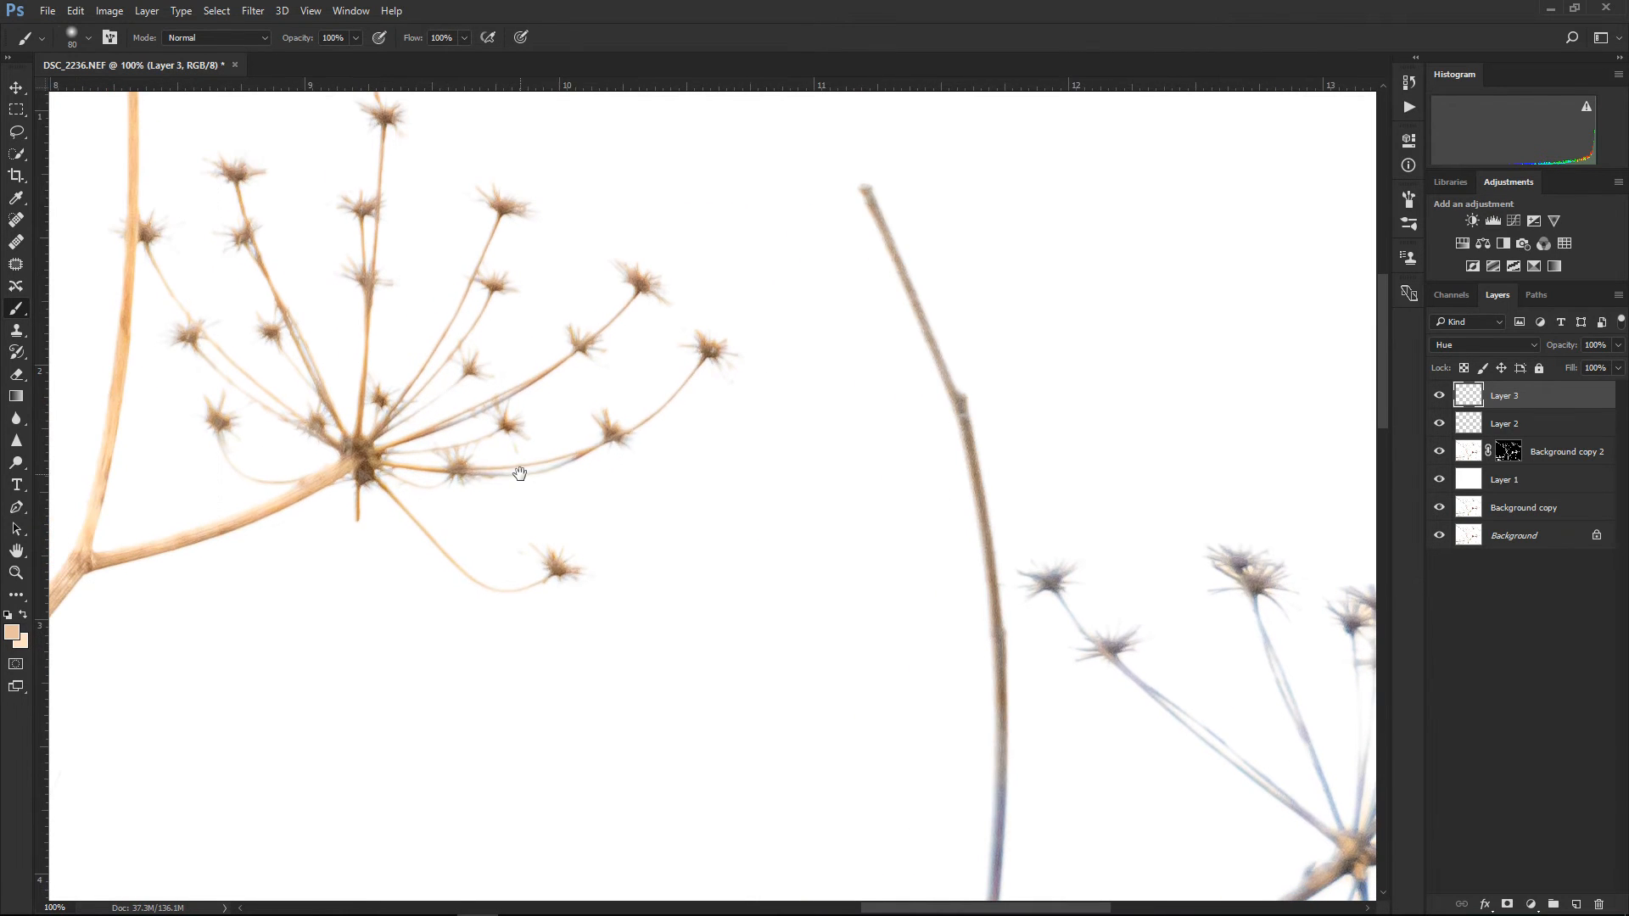
{"action": "mouse_move", "coordinate": [814, 480]}
{"action": "left_mouse_down"}
{"action": "mouse_move", "coordinate": [530, 256]}
{"action": "mouse_move", "coordinate": [458, 233]}
{"action": "left_mouse_up"}
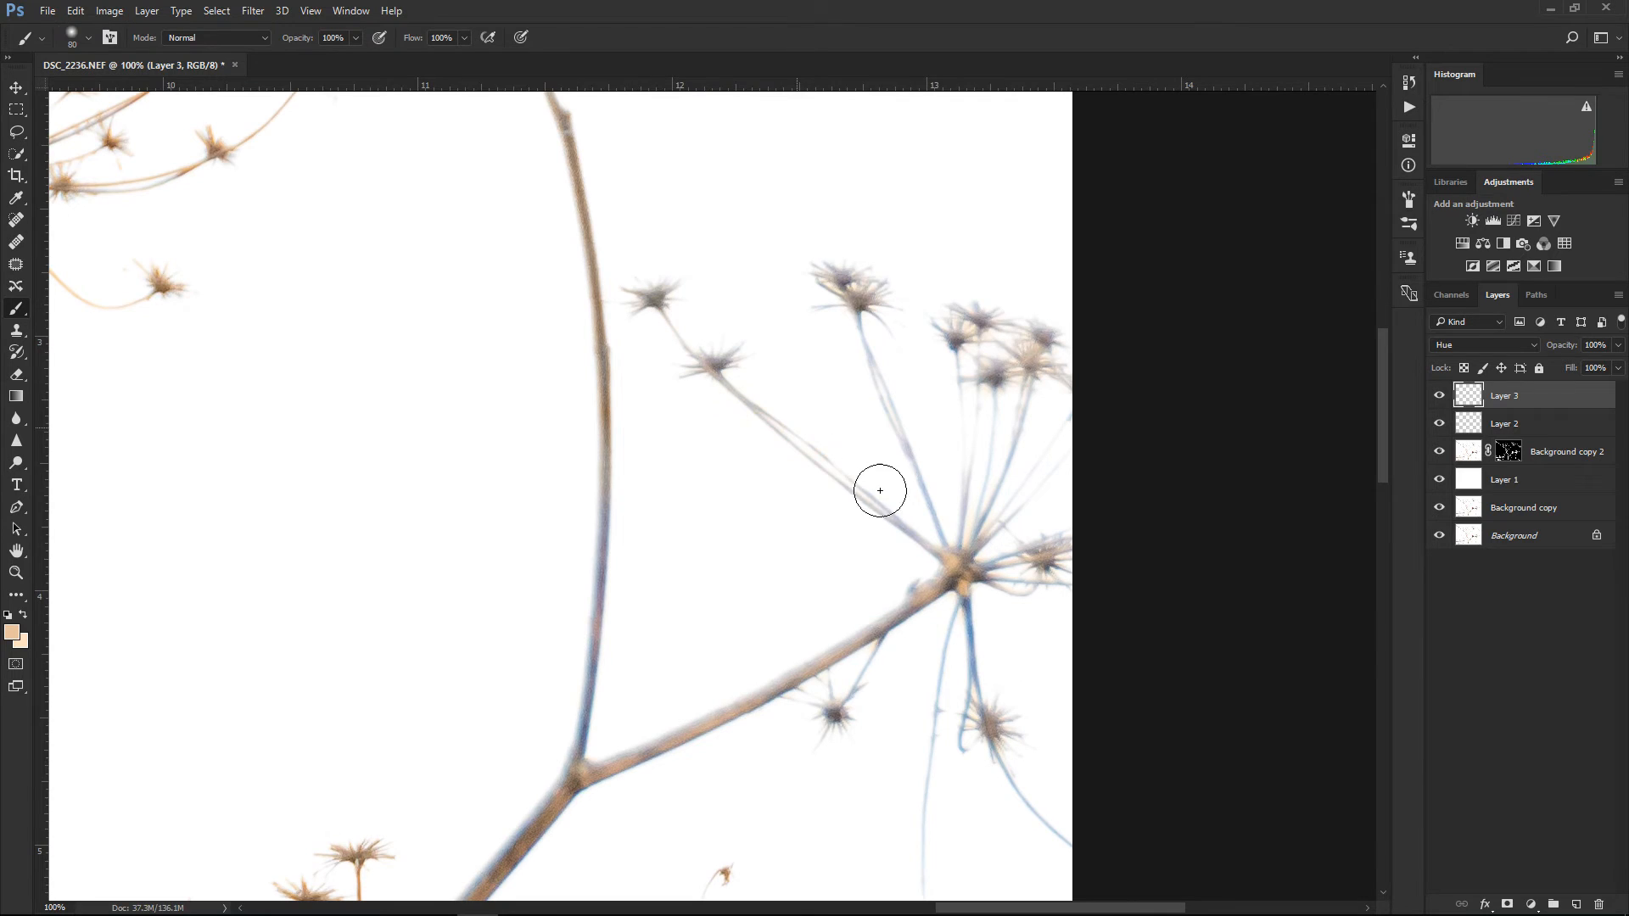
{"action": "mouse_move", "coordinate": [937, 570]}
{"action": "left_mouse_down"}
{"action": "mouse_move", "coordinate": [850, 261]}
{"action": "mouse_move", "coordinate": [812, 305]}
{"action": "mouse_move", "coordinate": [864, 290]}
{"action": "mouse_move", "coordinate": [846, 279]}
{"action": "mouse_move", "coordinate": [1031, 342]}
{"action": "mouse_move", "coordinate": [1040, 403]}
{"action": "mouse_move", "coordinate": [967, 314]}
{"action": "mouse_move", "coordinate": [1045, 336]}
{"action": "mouse_move", "coordinate": [1046, 362]}
{"action": "mouse_move", "coordinate": [989, 378]}
{"action": "mouse_move", "coordinate": [980, 400]}
{"action": "mouse_move", "coordinate": [965, 547]}
{"action": "mouse_move", "coordinate": [1008, 423]}
{"action": "mouse_move", "coordinate": [986, 547]}
{"action": "mouse_move", "coordinate": [1096, 409]}
{"action": "mouse_move", "coordinate": [1047, 538]}
{"action": "mouse_move", "coordinate": [992, 550]}
{"action": "mouse_move", "coordinate": [1007, 565]}
{"action": "mouse_move", "coordinate": [1119, 556]}
{"action": "mouse_move", "coordinate": [988, 583]}
{"action": "mouse_move", "coordinate": [974, 667]}
{"action": "mouse_move", "coordinate": [999, 778]}
{"action": "mouse_move", "coordinate": [1122, 851]}
{"action": "mouse_move", "coordinate": [1069, 829]}
{"action": "mouse_move", "coordinate": [977, 723]}
{"action": "mouse_move", "coordinate": [961, 602]}
{"action": "left_mouse_up"}
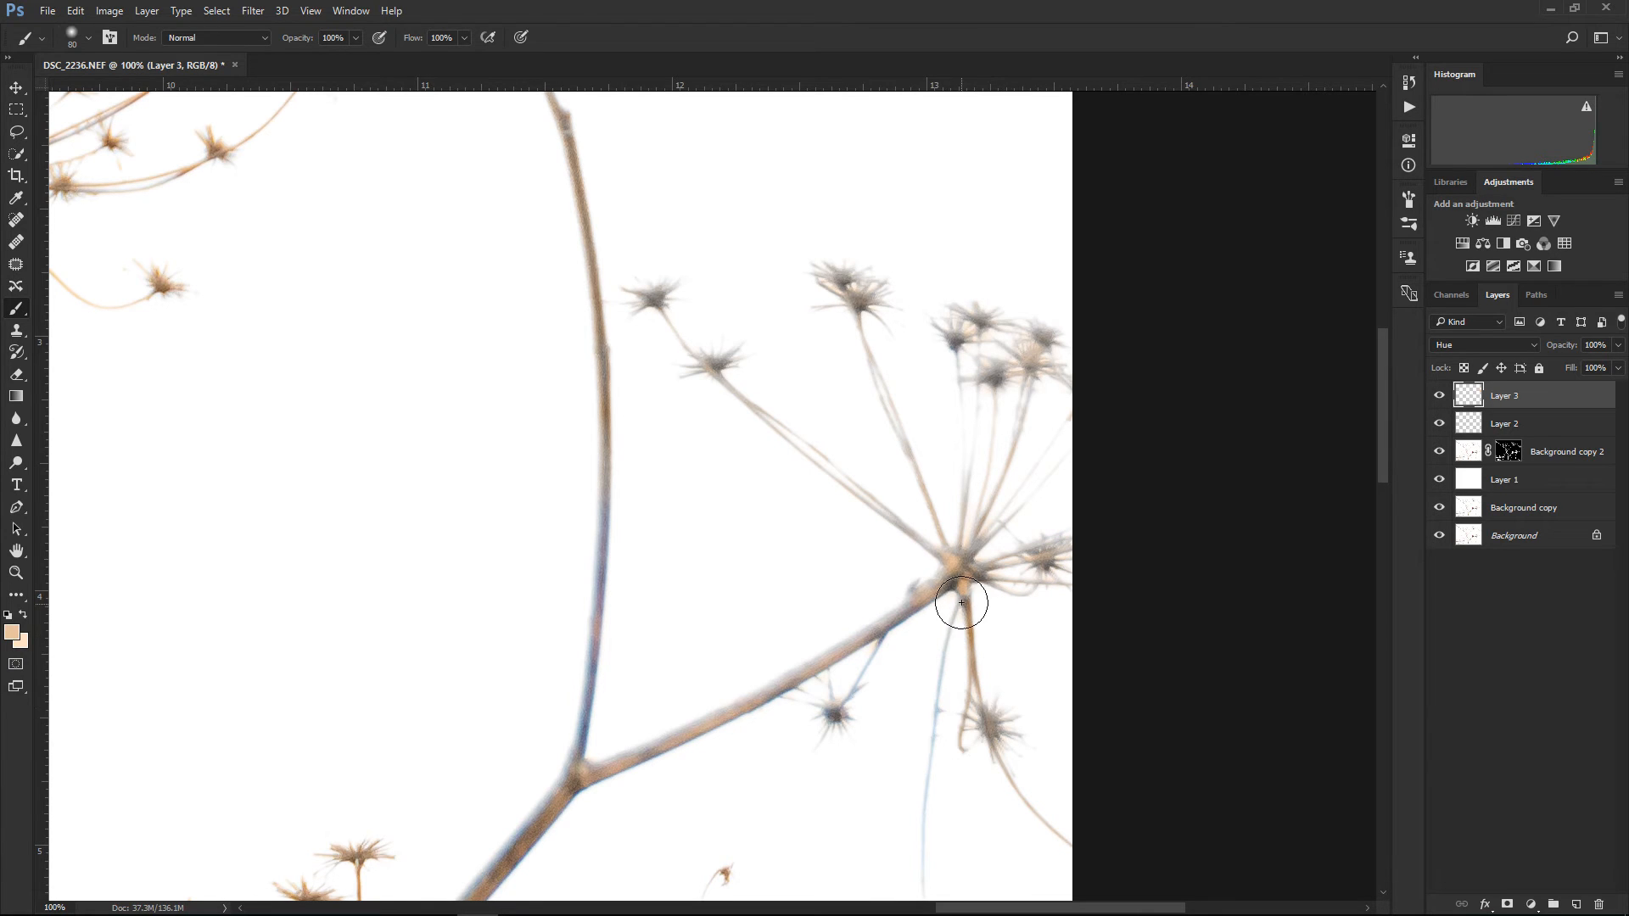
Enlarge the brush to 400 px and recolour the remaining bluish branches and seed heads on the photo's right half, avoiding the hummingbird
{"action": "key", "text": "ctrl+minus"}
{"action": "key", "text": "ctrl+minus"}
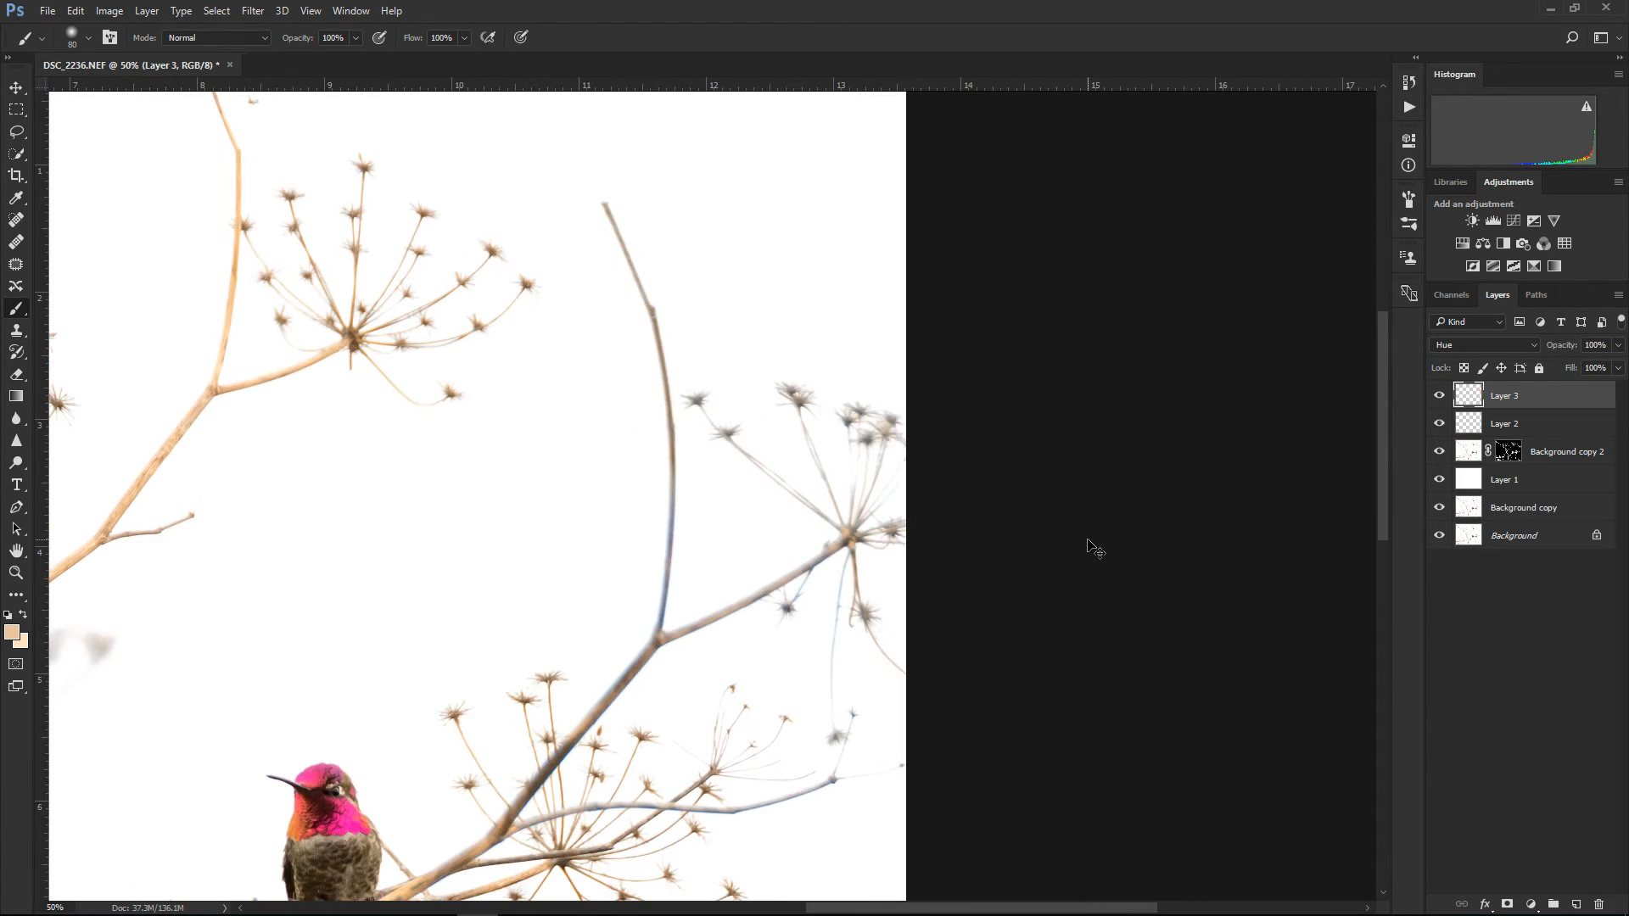
{"action": "key", "text": "ctrl+minus"}
{"action": "left_click_drag", "start_coordinate": [992, 477], "coordinate": [1094, 356]}
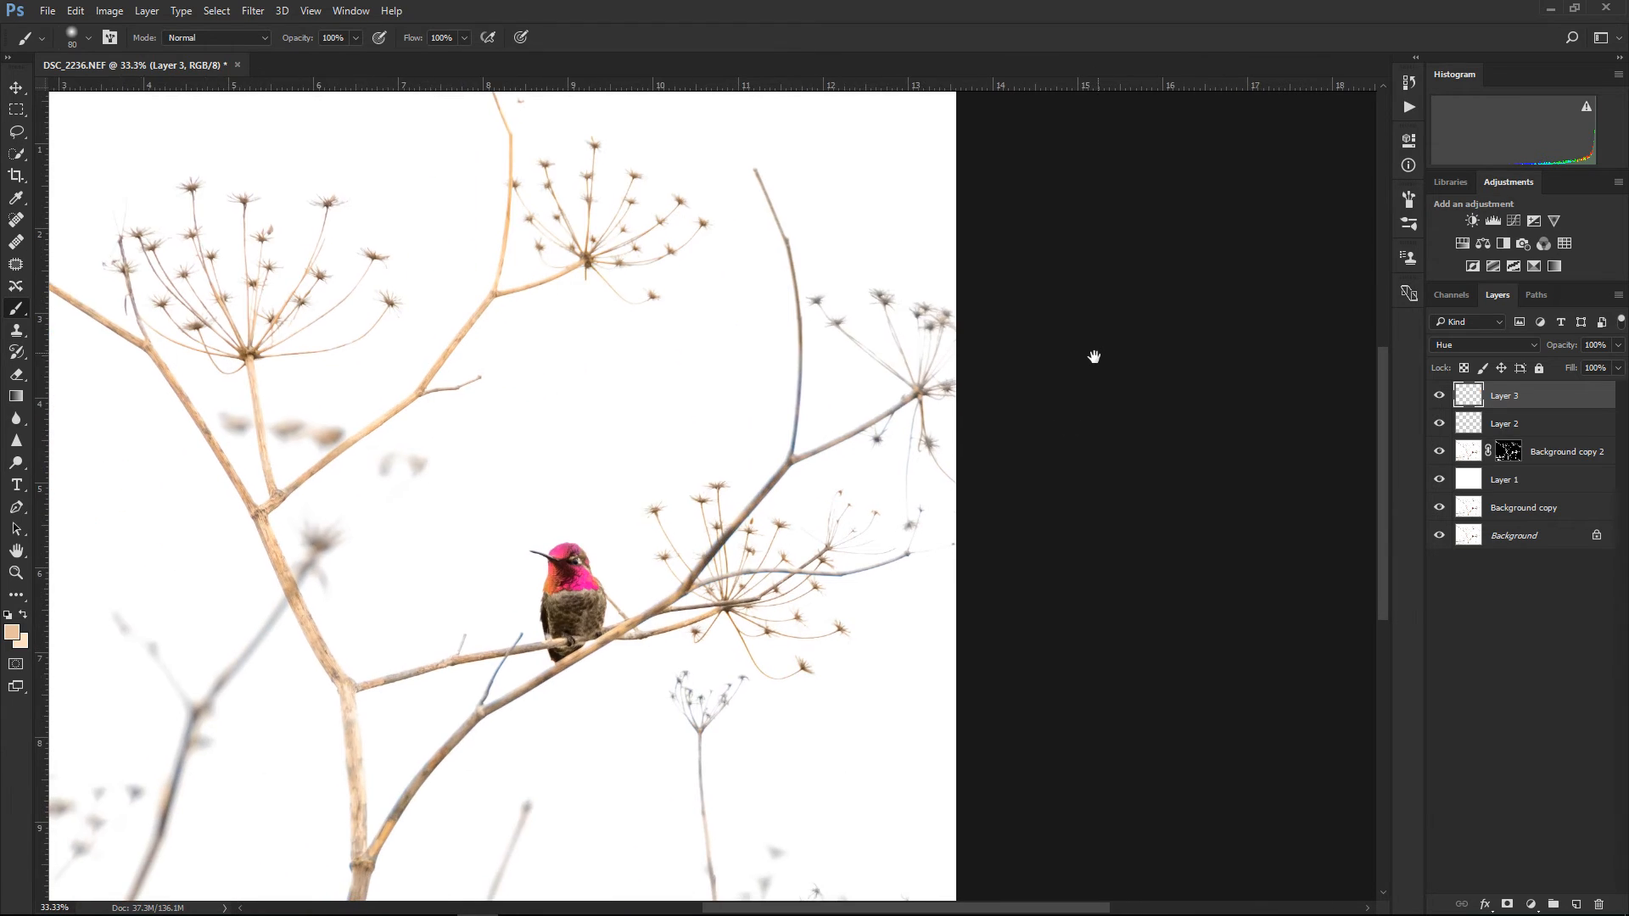
{"action": "key", "text": "bracketright"}
{"action": "key", "text": "bracketright"}
{"action": "key", "text": "bracketright"}
{"action": "key", "text": "bracketright"}
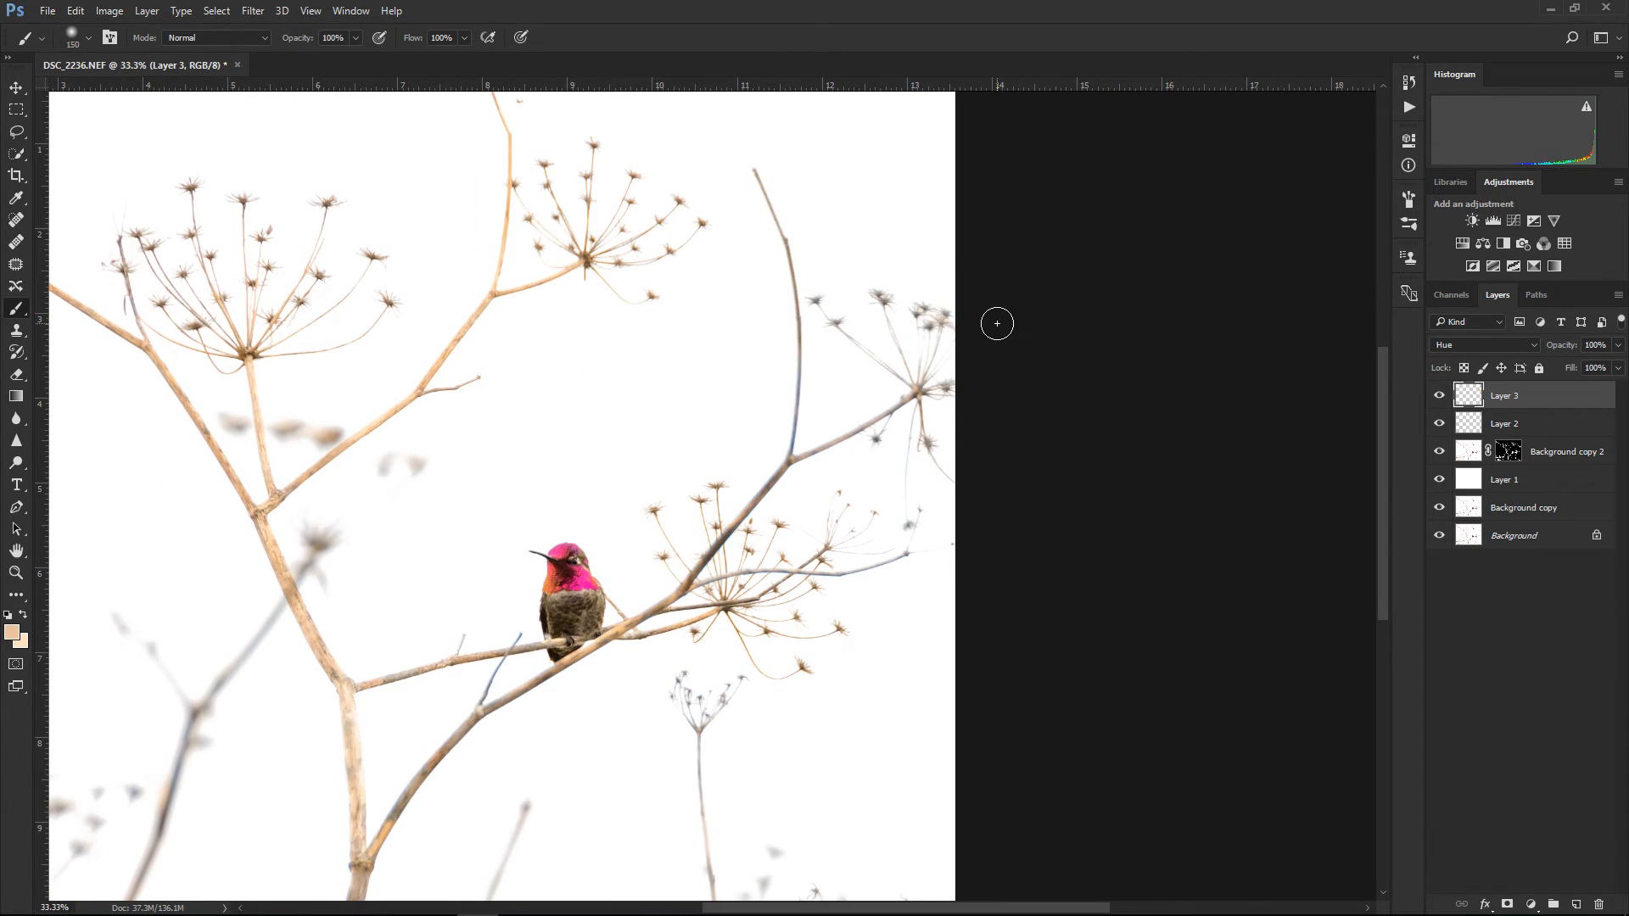
{"action": "key", "text": "bracketright"}
{"action": "key", "text": "bracketright"}
{"action": "key", "text": "bracketright"}
{"action": "key", "text": "bracketright"}
{"action": "key", "text": "bracketright"}
{"action": "left_click_drag", "start_coordinate": [746, 891], "coordinate": [937, 819]}
{"action": "left_click_drag", "start_coordinate": [509, 804], "coordinate": [808, 775]}
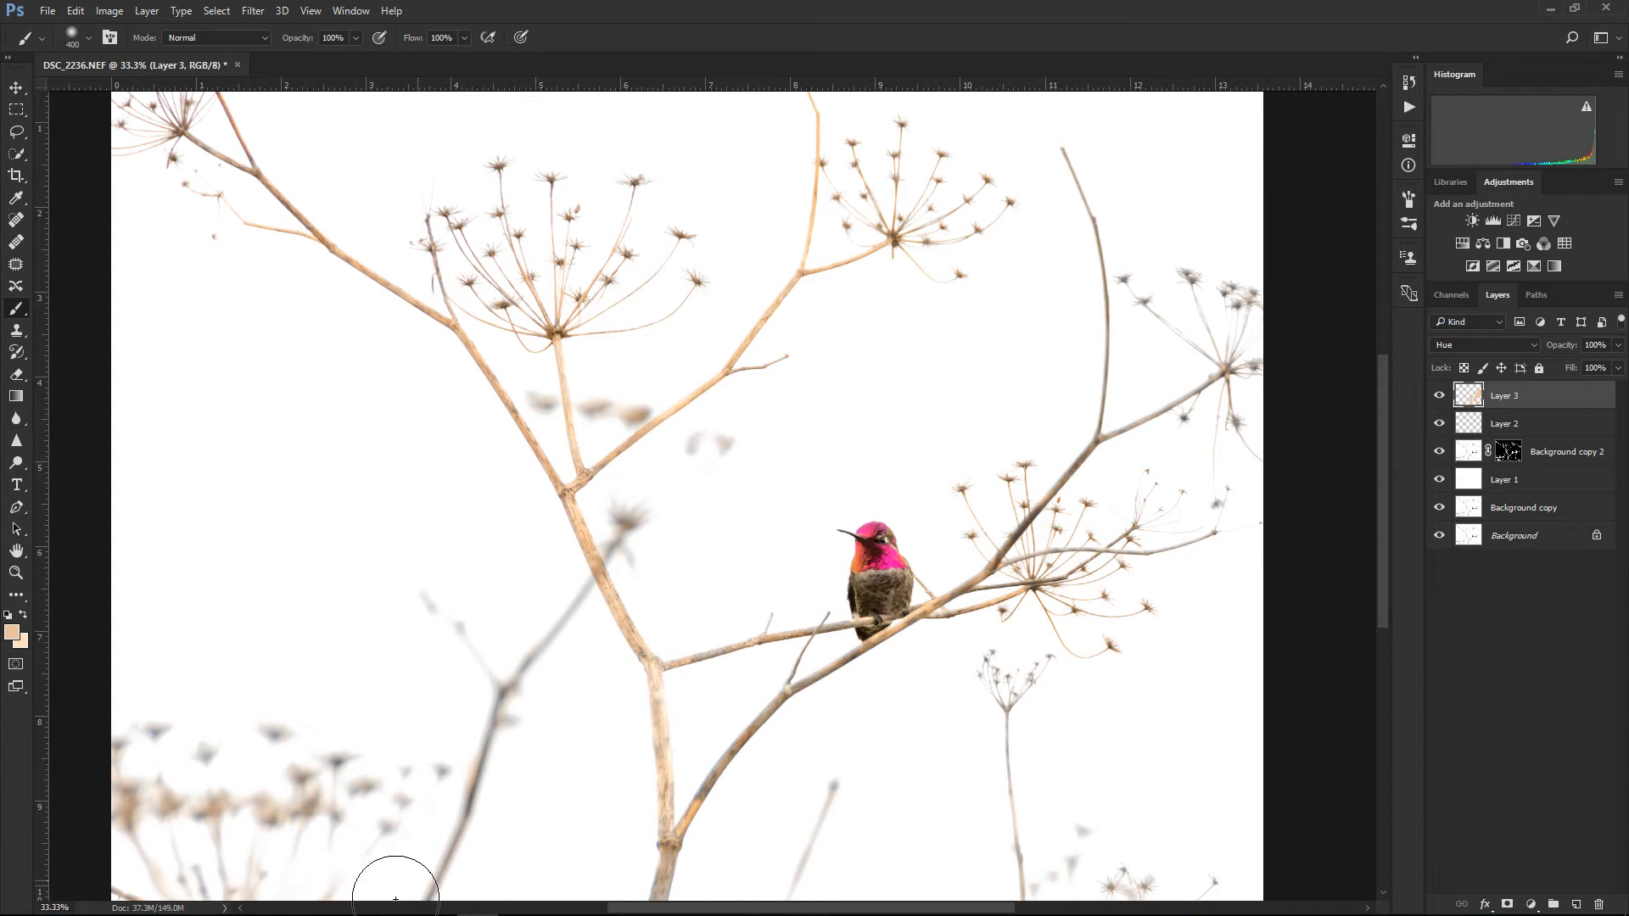
Paint the tan hue over the stems, branches and blurred plants in the left half of the photo
{"action": "left_click_drag", "start_coordinate": [395, 899], "coordinate": [586, 574]}
{"action": "mouse_move", "coordinate": [628, 407]}
{"action": "left_mouse_down"}
{"action": "mouse_move", "coordinate": [546, 345]}
{"action": "mouse_move", "coordinate": [476, 223]}
{"action": "mouse_move", "coordinate": [226, 129]}
{"action": "mouse_move", "coordinate": [184, 140]}
{"action": "left_mouse_up"}
{"action": "left_click_drag", "start_coordinate": [299, 728], "coordinate": [427, 566]}
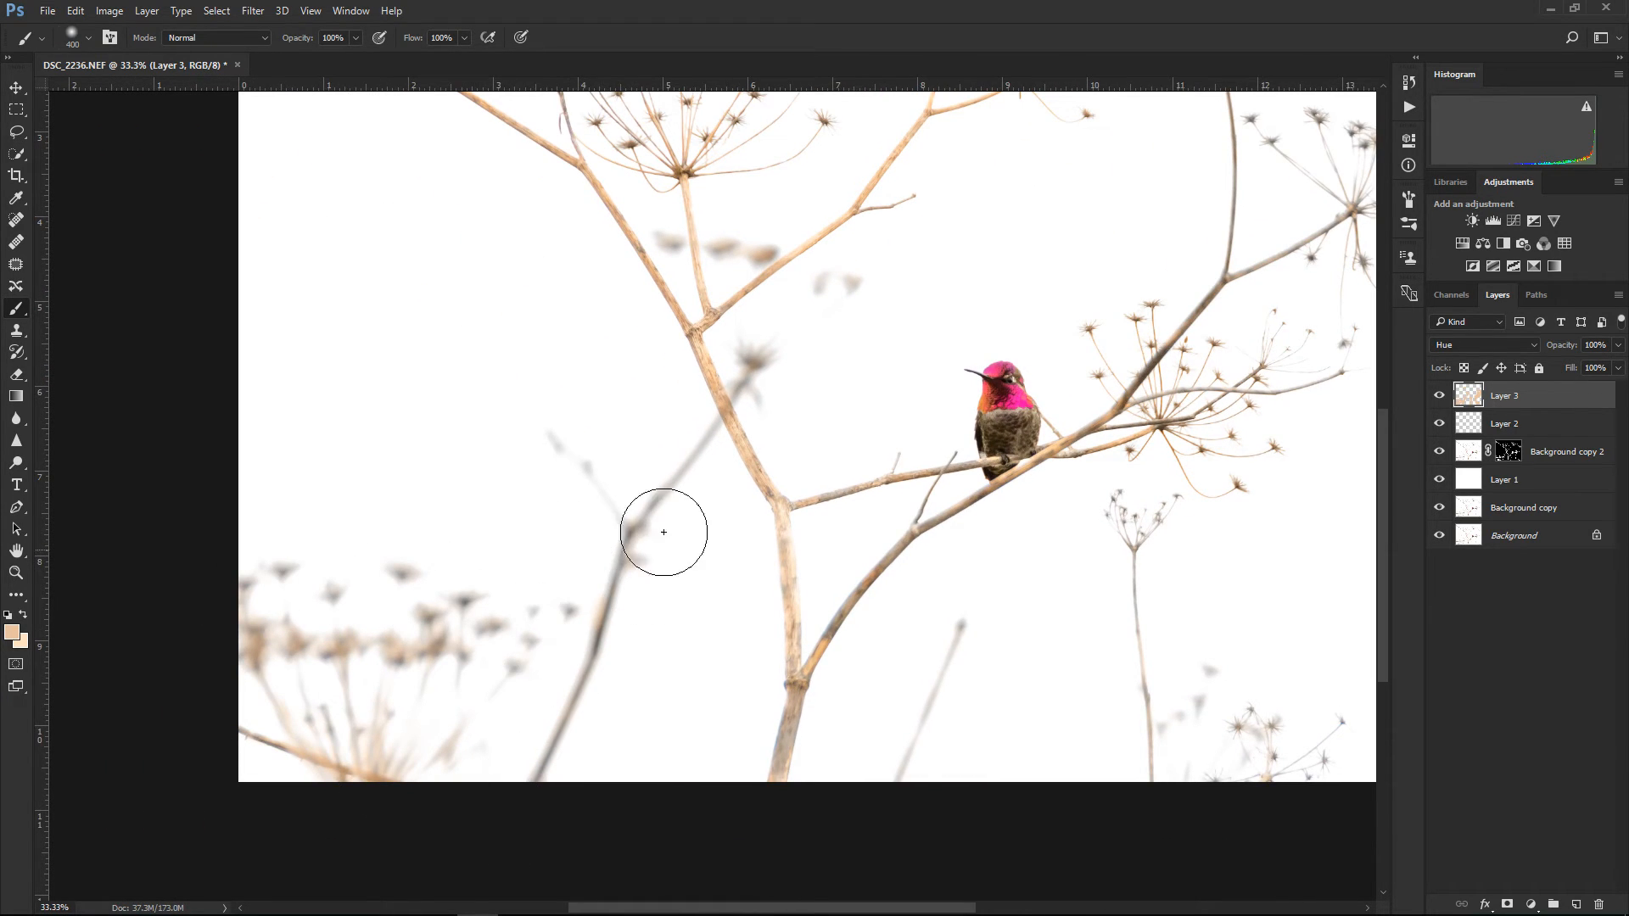
{"action": "mouse_move", "coordinate": [663, 531]}
{"action": "left_mouse_down"}
{"action": "mouse_move", "coordinate": [749, 382]}
{"action": "mouse_move", "coordinate": [887, 253]}
{"action": "left_mouse_up"}
{"action": "key", "text": "ctrl+minus"}
{"action": "key", "text": "ctrl+minus"}
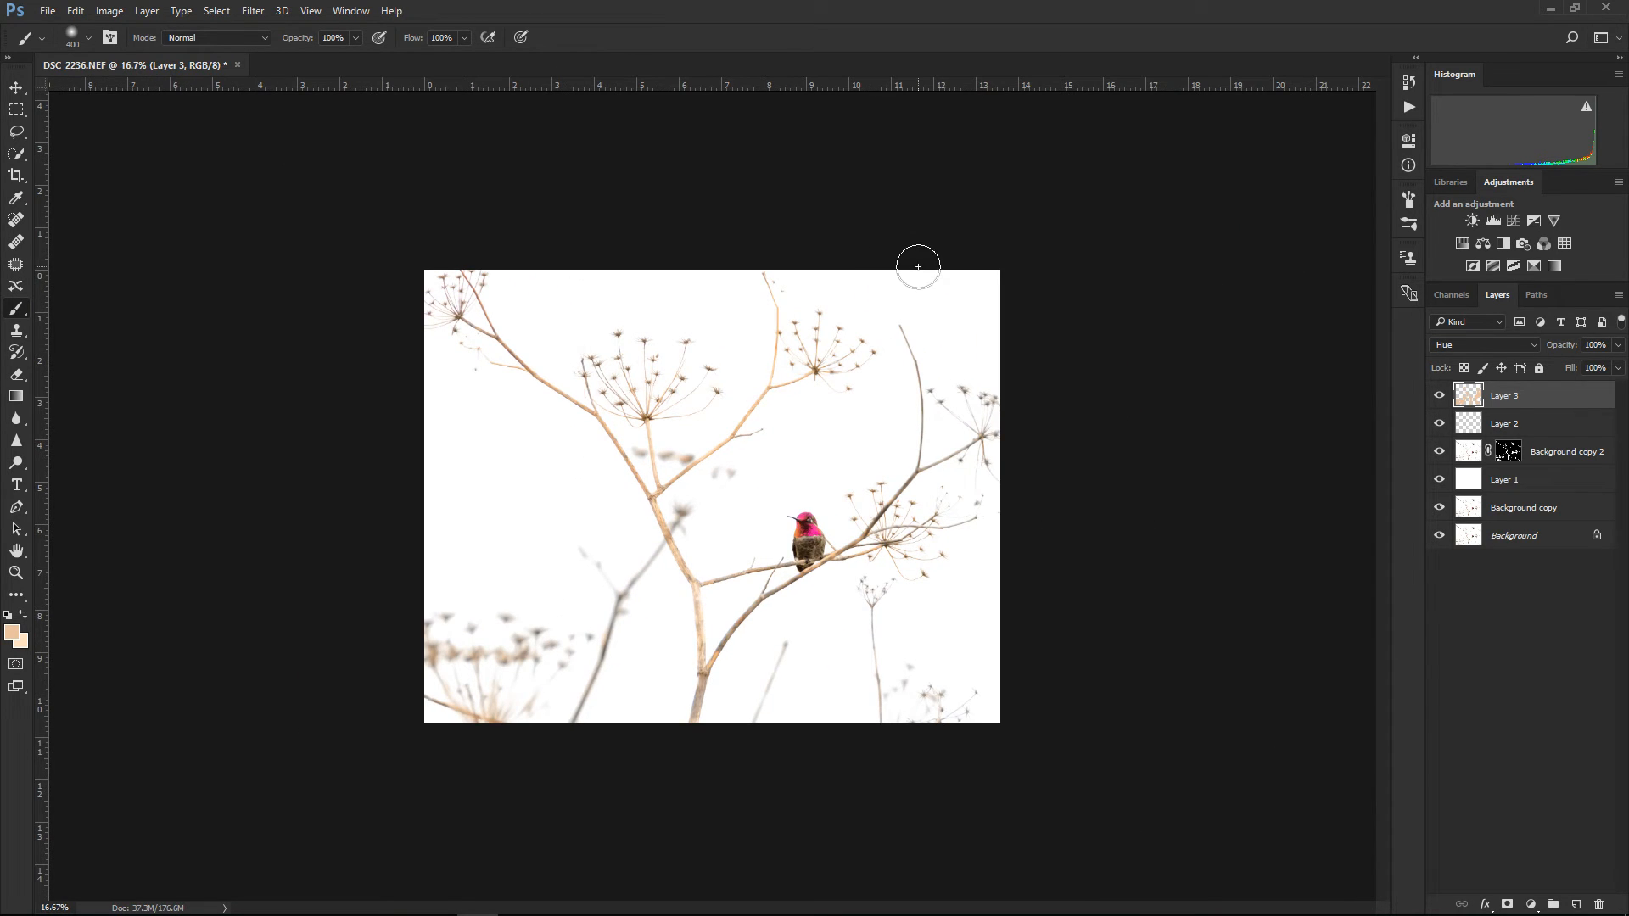
{"action": "key", "text": "ctrl+plus"}
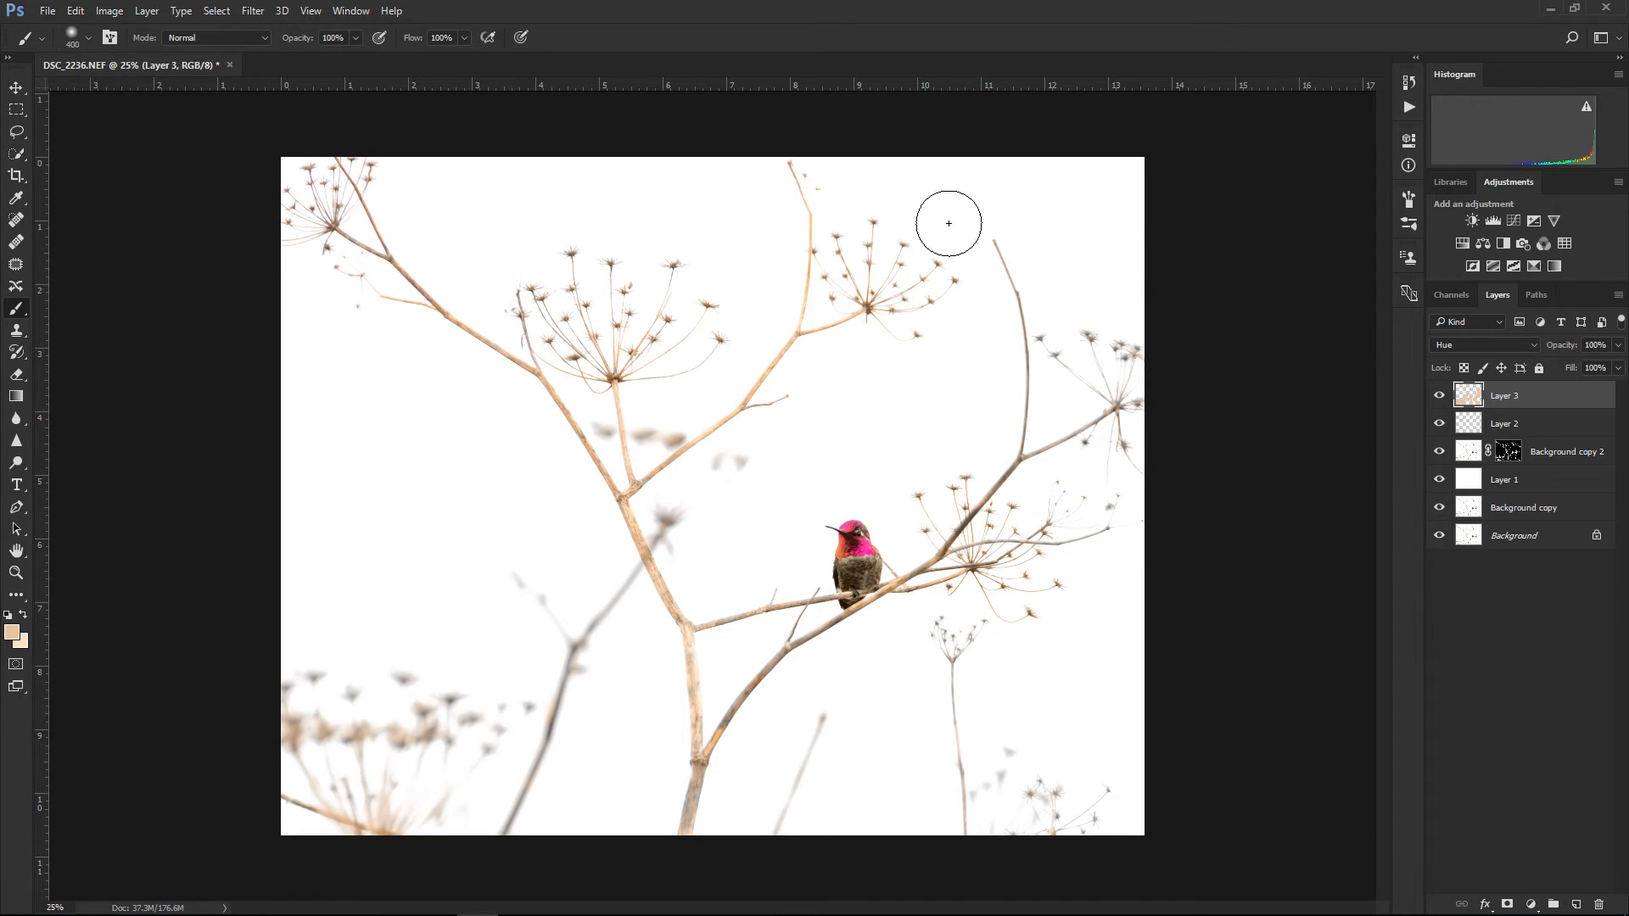
Open the file information and set the document title to "Hummingbird on a Dry Plant"
{"action": "left_click", "coordinate": [47, 12]}
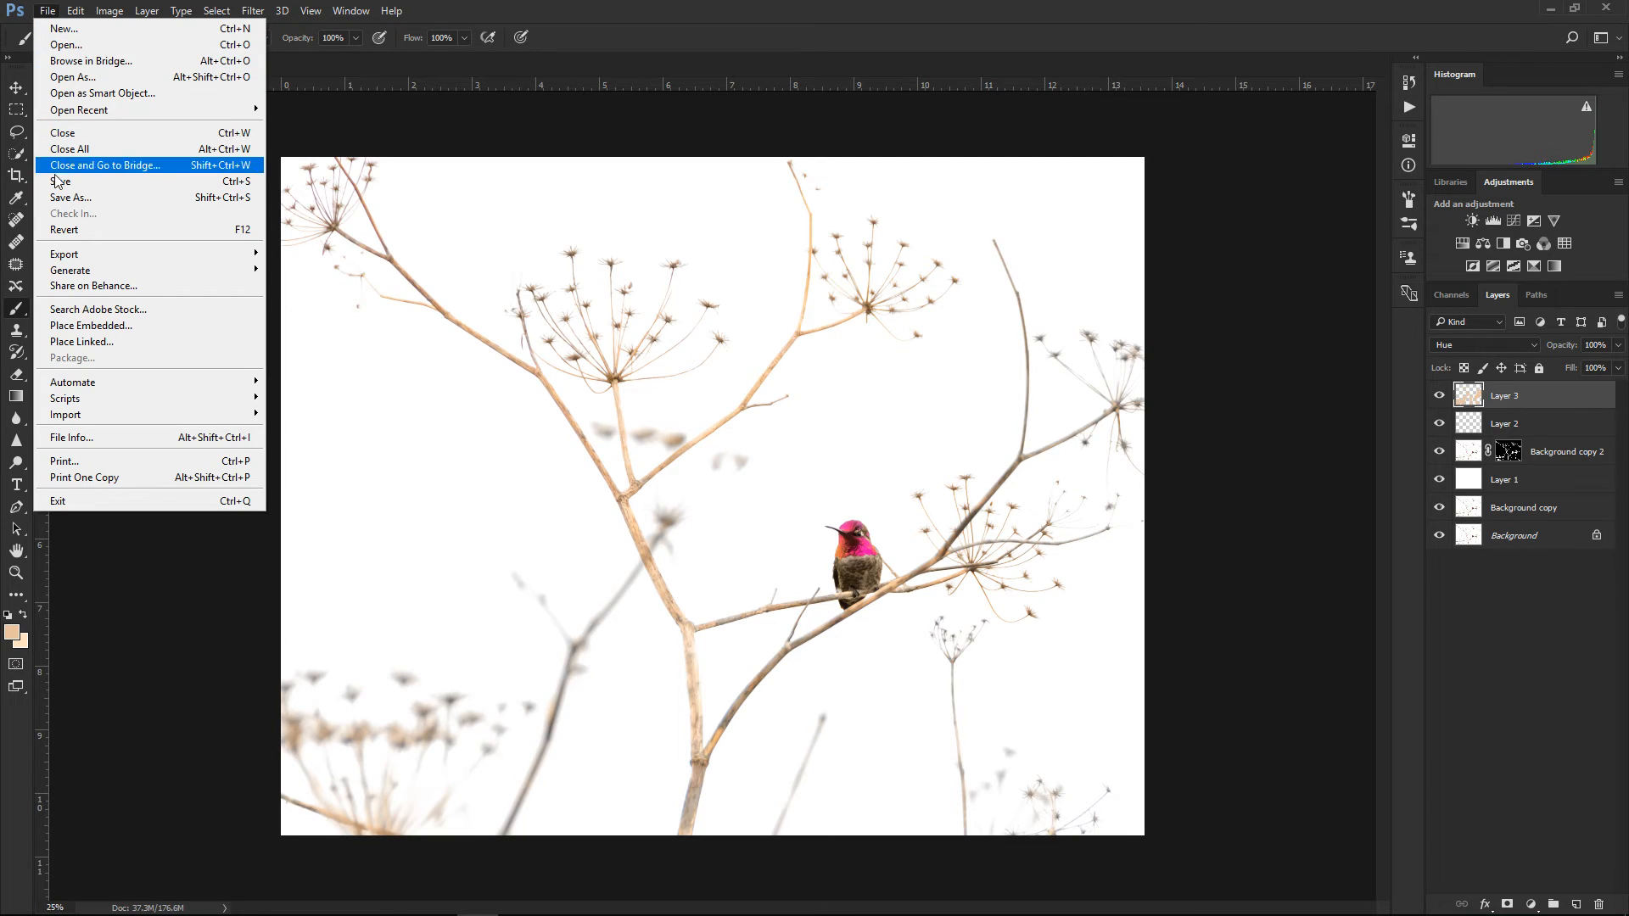
{"action": "left_click", "coordinate": [80, 441]}
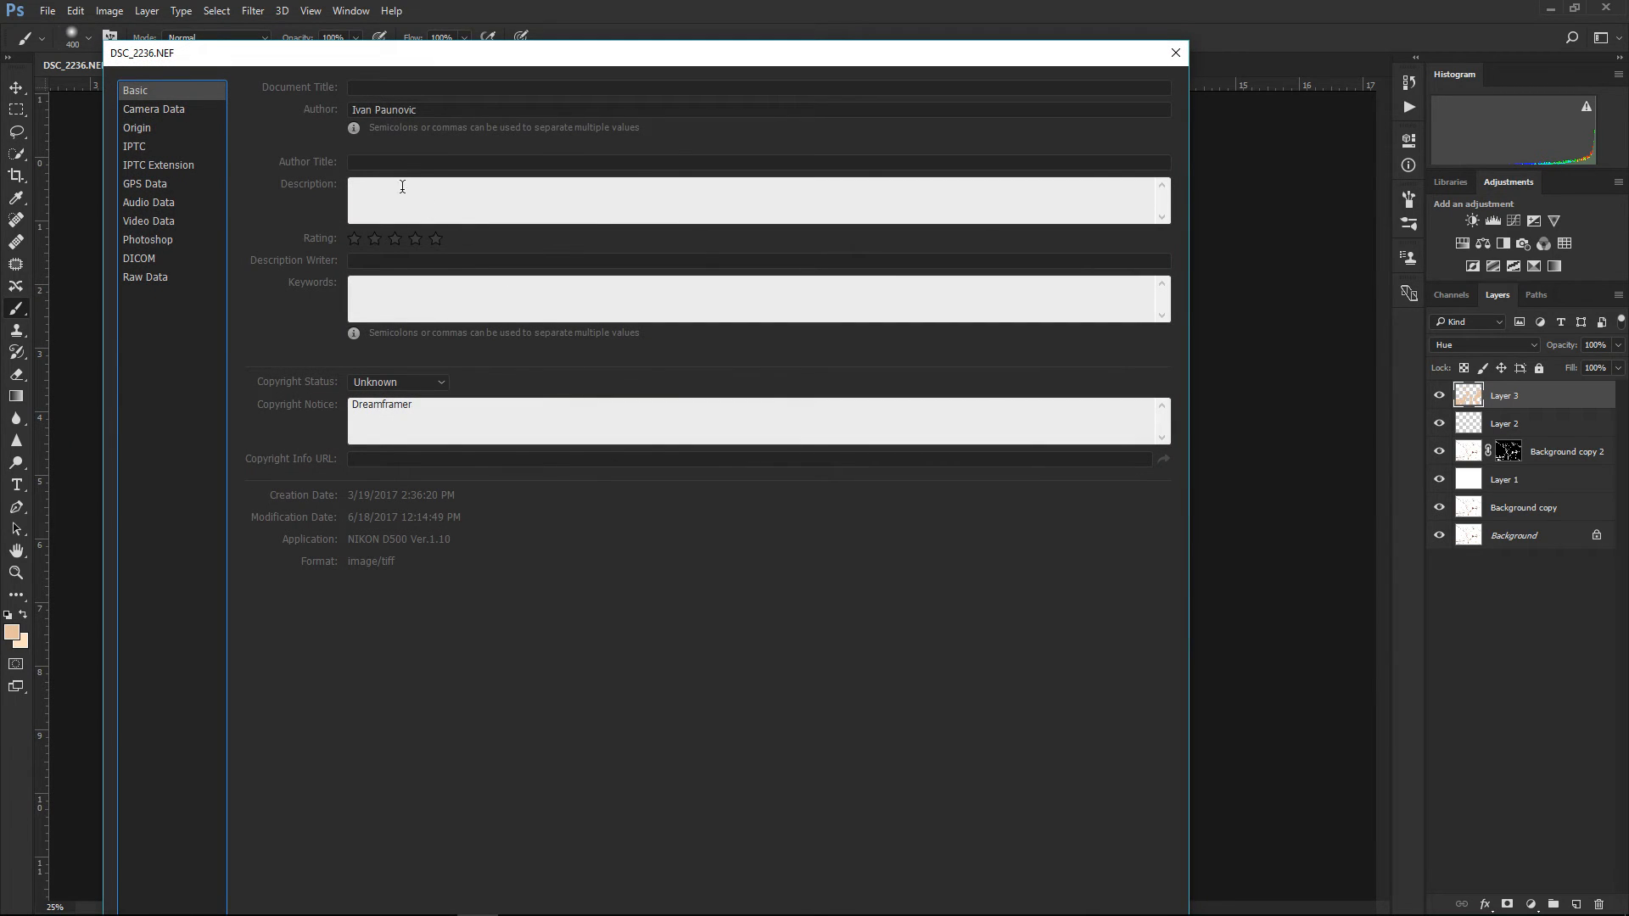
{"action": "left_click", "coordinate": [416, 86]}
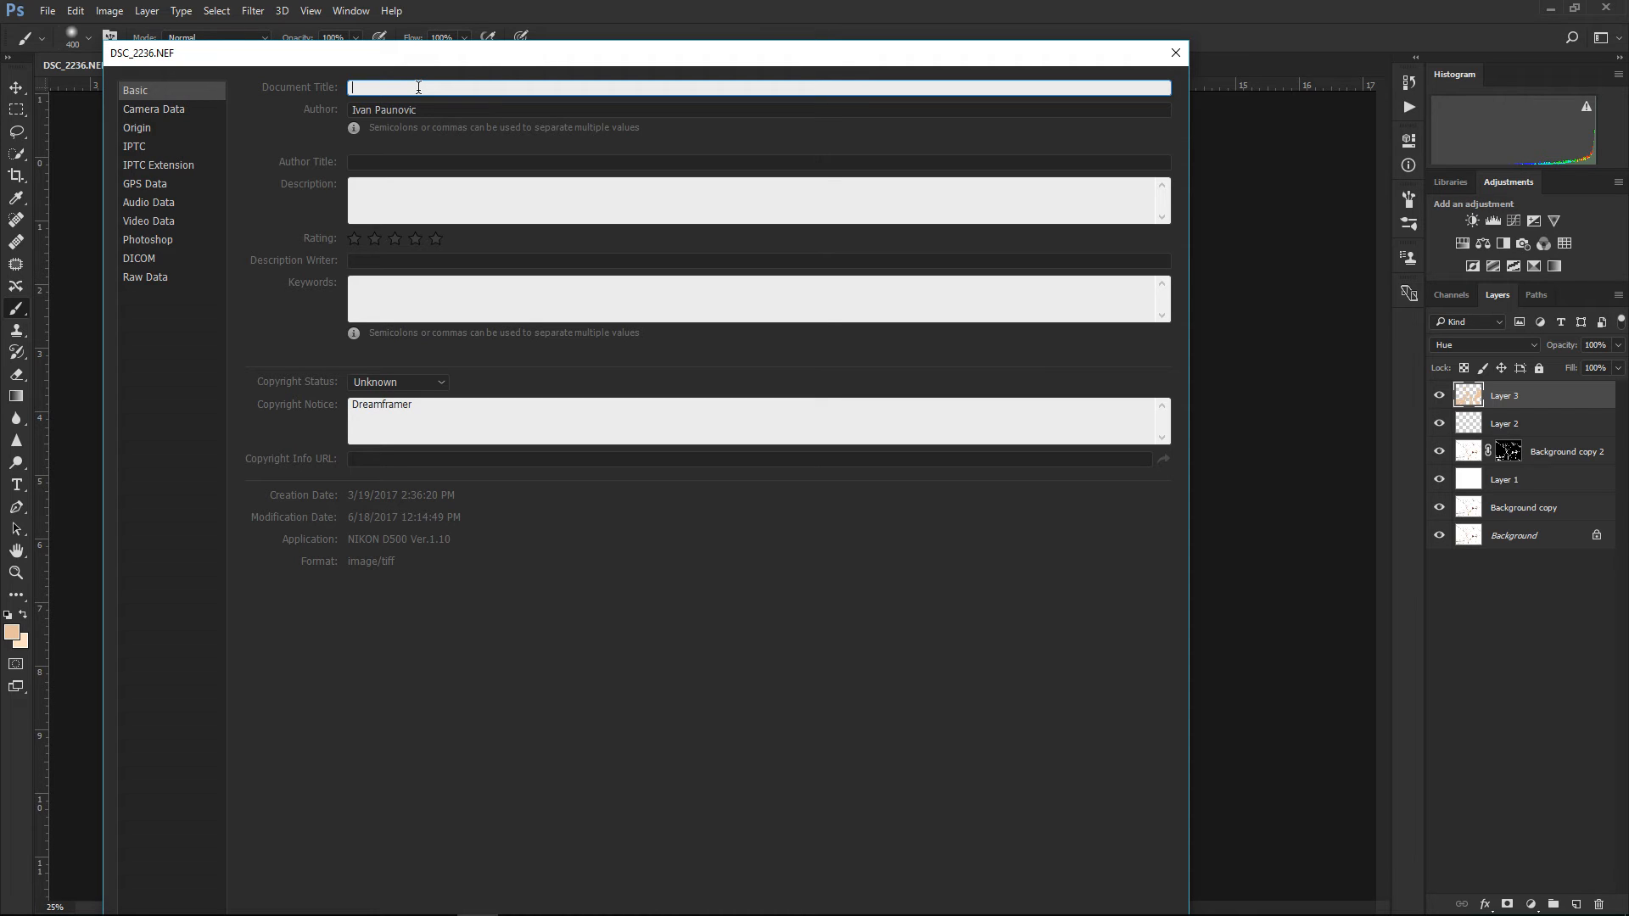
{"action": "type", "text": "Hummingbird on a Dry Plant"}
Set the file's description to "Hummingbird standing on a dry plant against white background."
{"action": "left_click", "coordinate": [443, 188]}
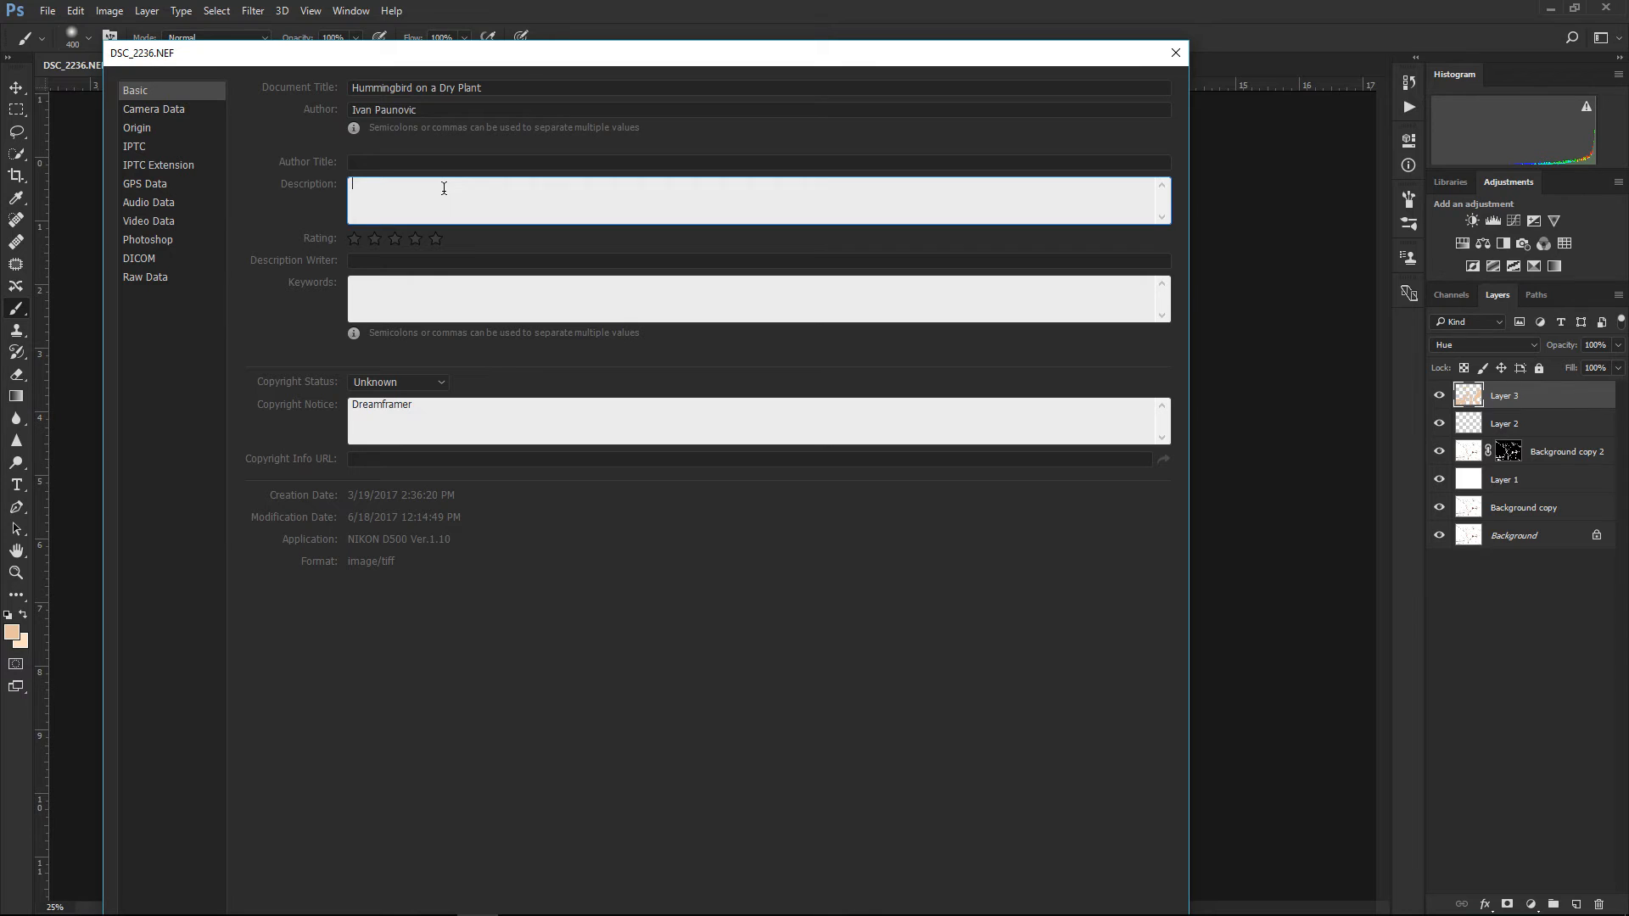
{"action": "type", "text": "Hummingbird standing on a dry plant"}
{"action": "type", "text": "against white background."}
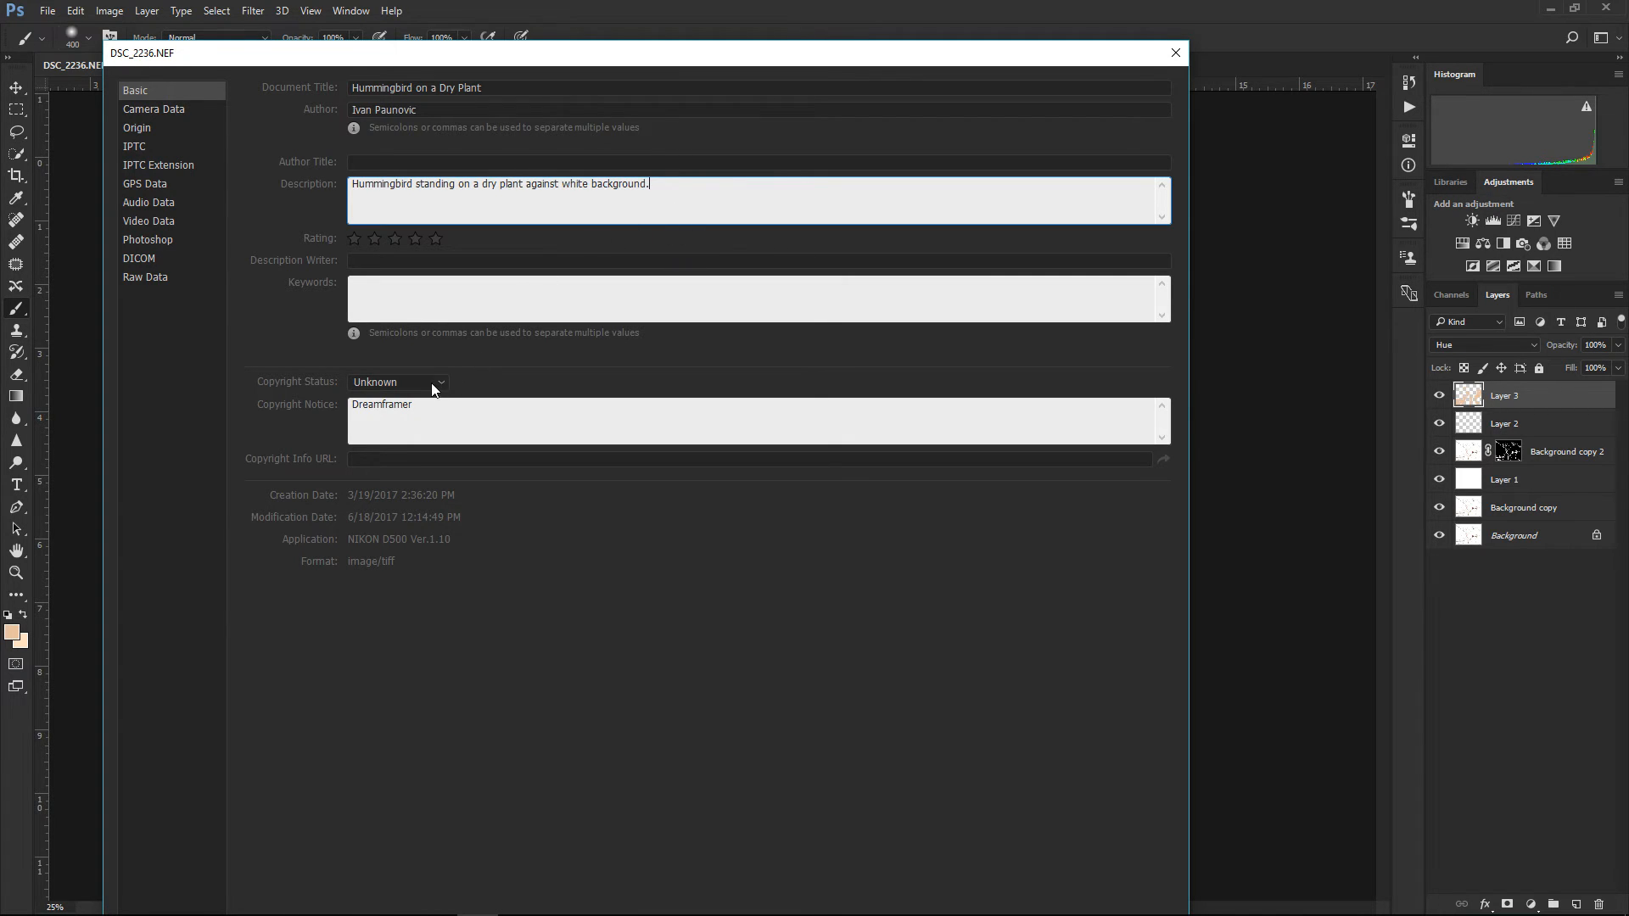
Mark the copyright status as Copyrighted and accept the file information
{"action": "left_click", "coordinate": [404, 381]}
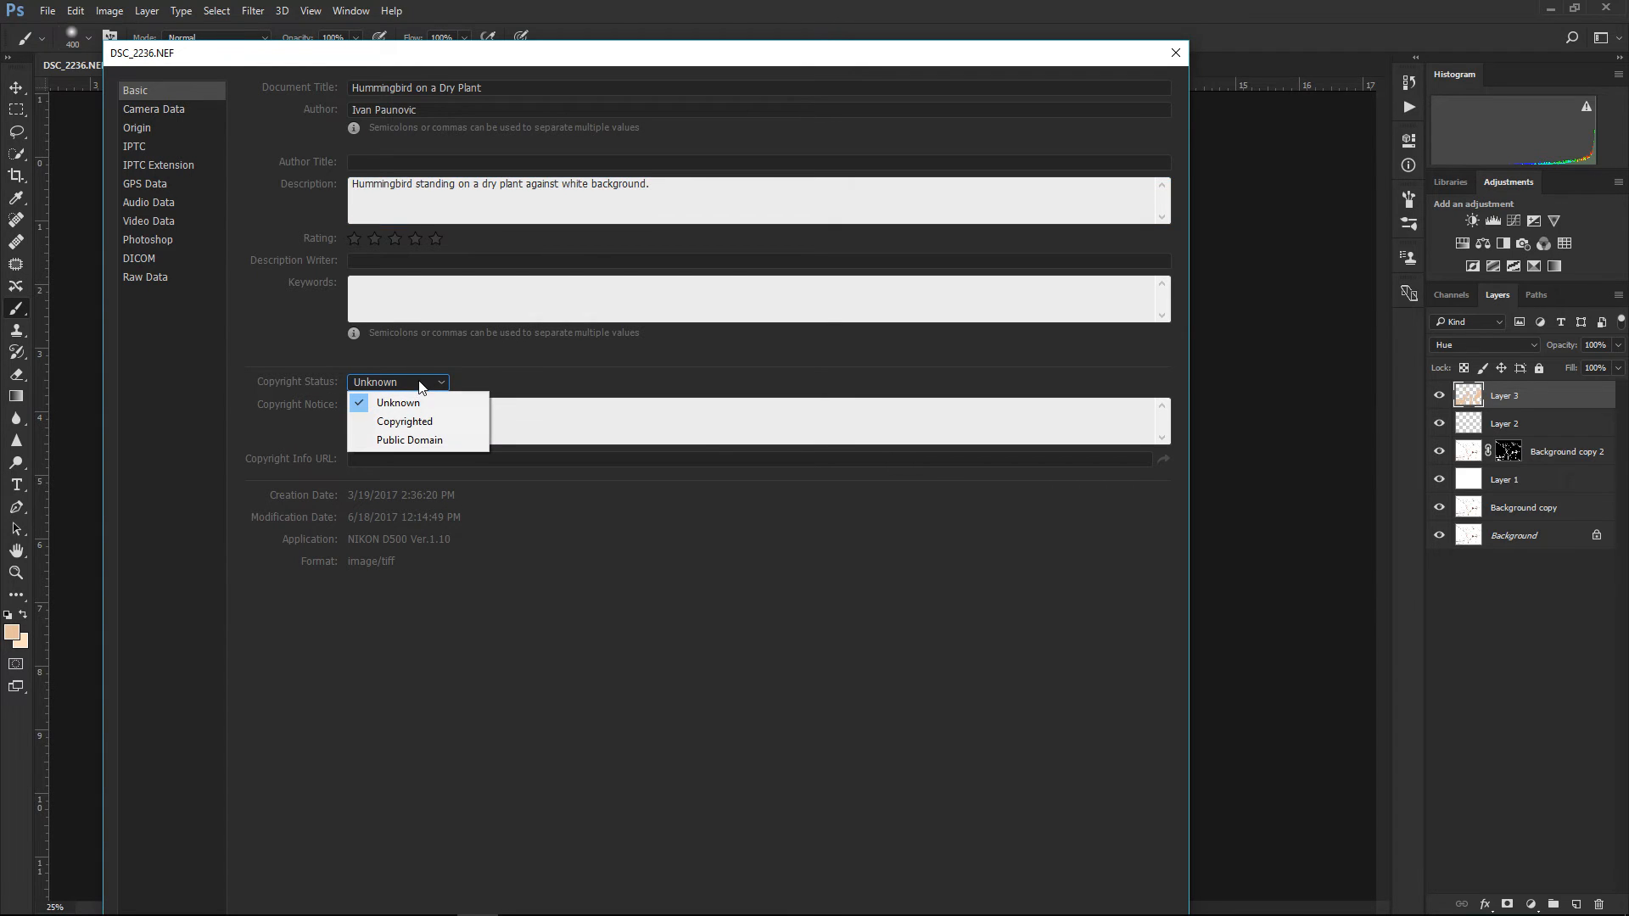
{"action": "left_click", "coordinate": [404, 422]}
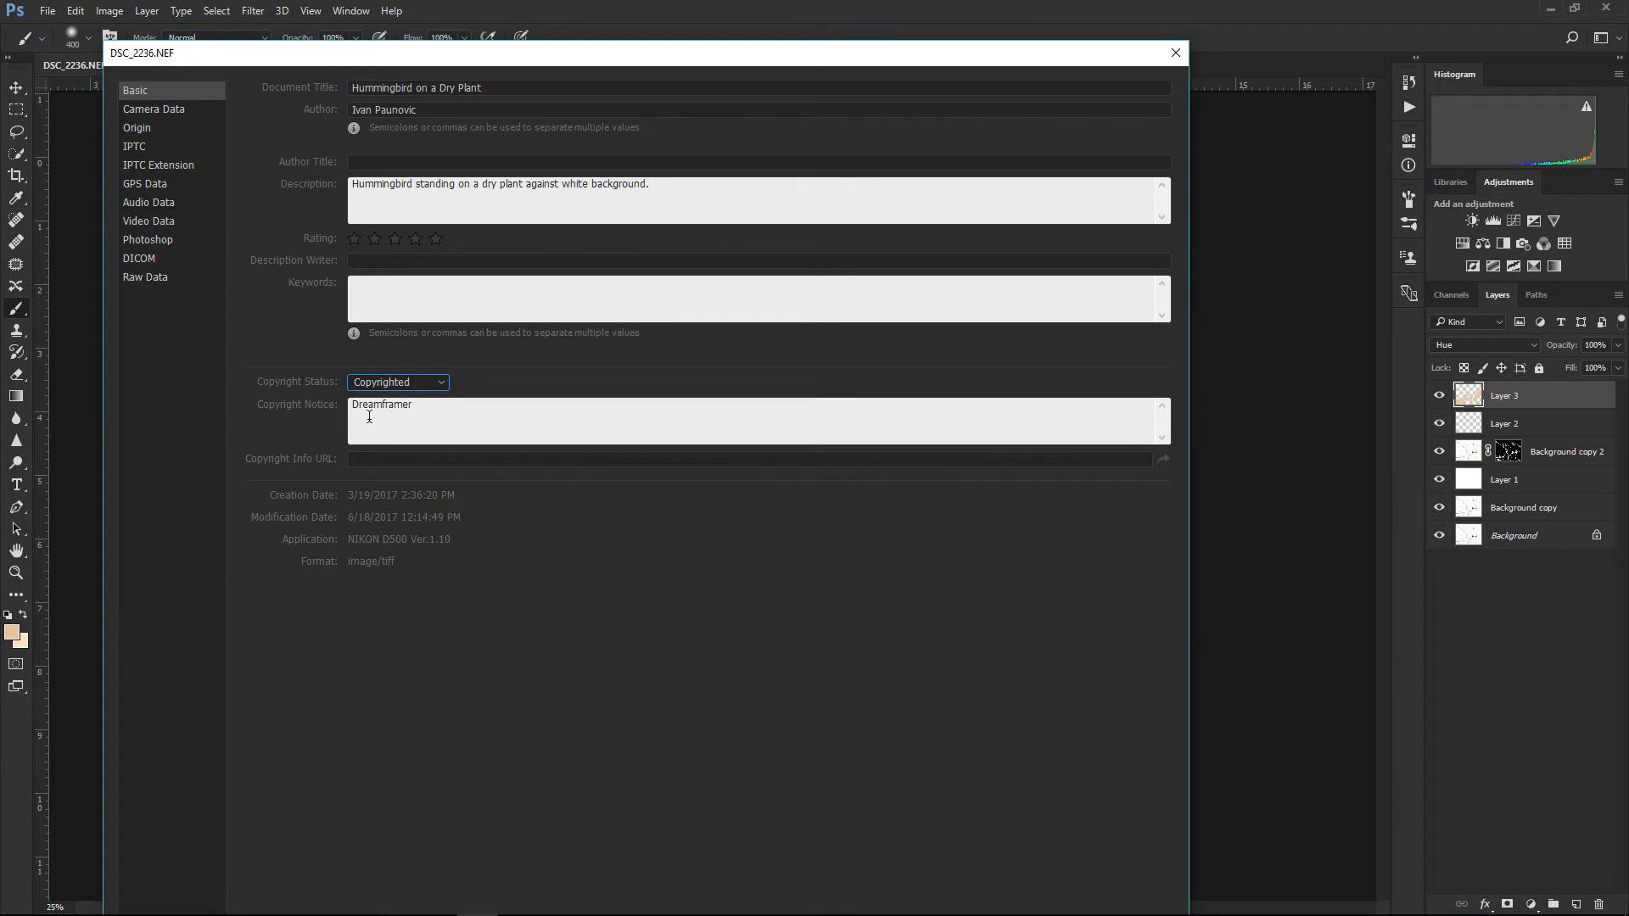
{"action": "left_click", "coordinate": [537, 293]}
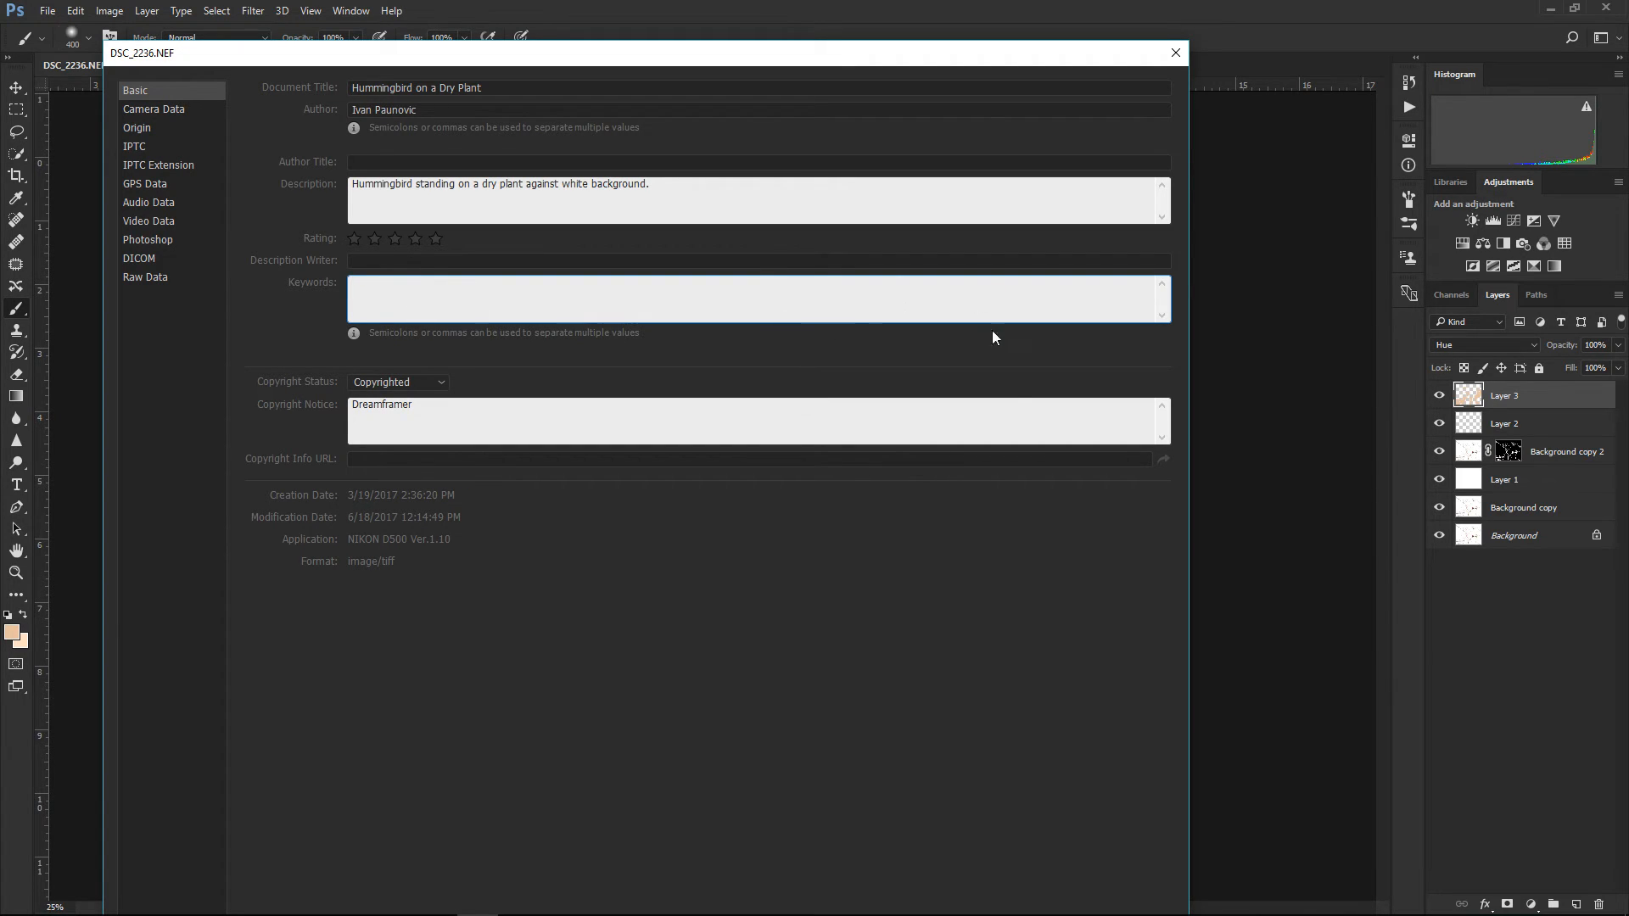
{"action": "left_click_drag", "start_coordinate": [975, 56], "coordinate": [967, 16]}
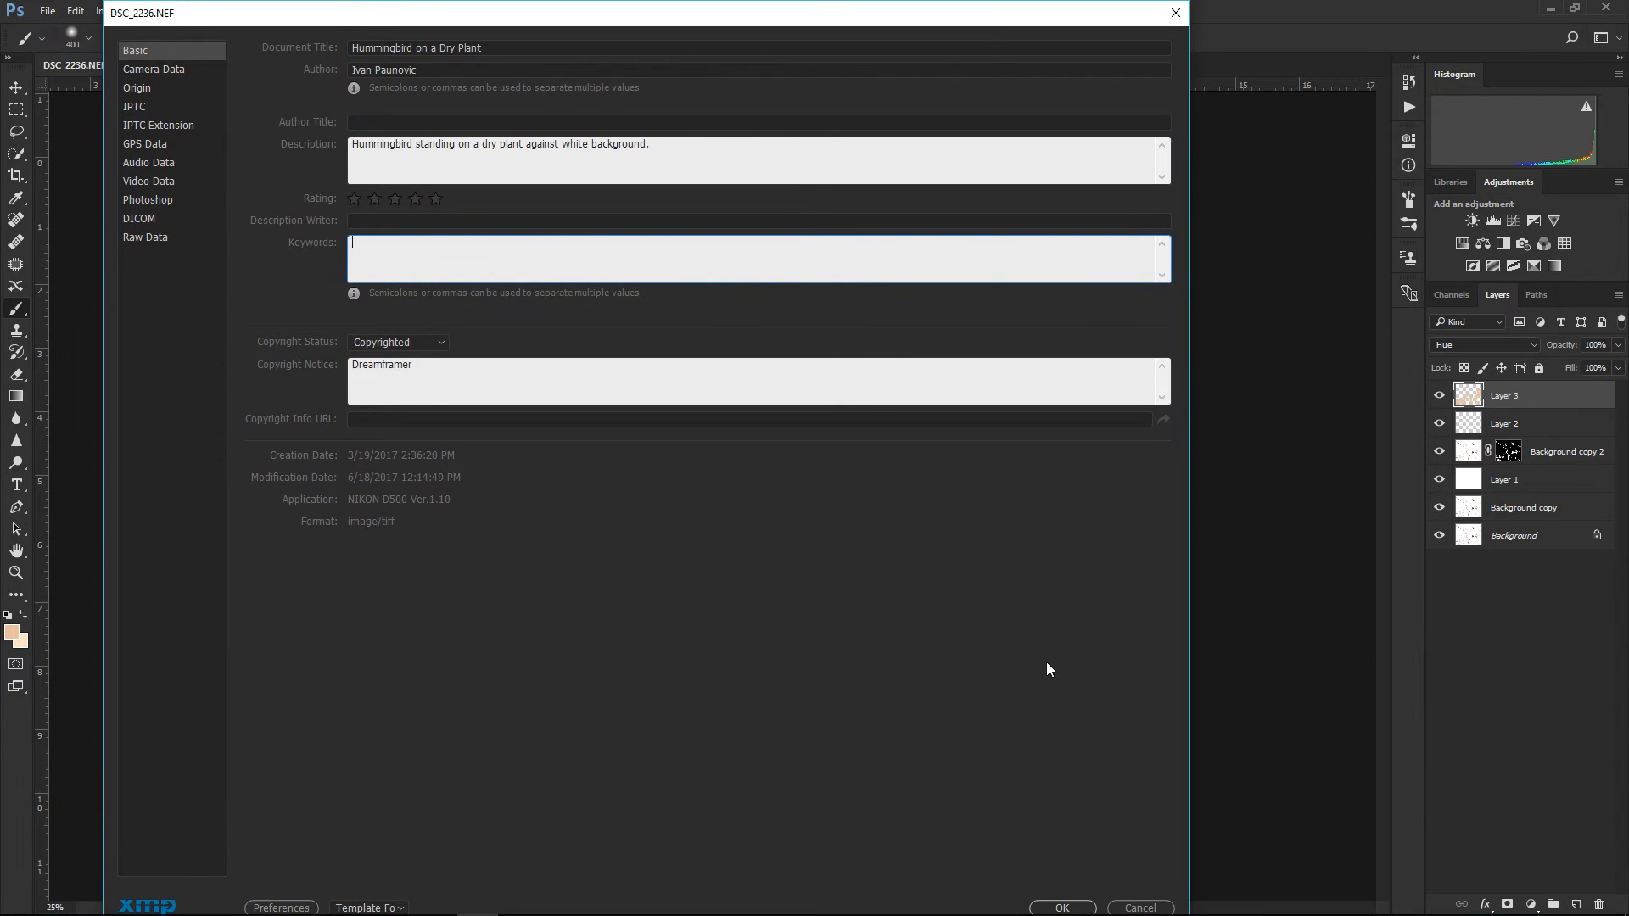
{"action": "left_click", "coordinate": [1060, 908]}
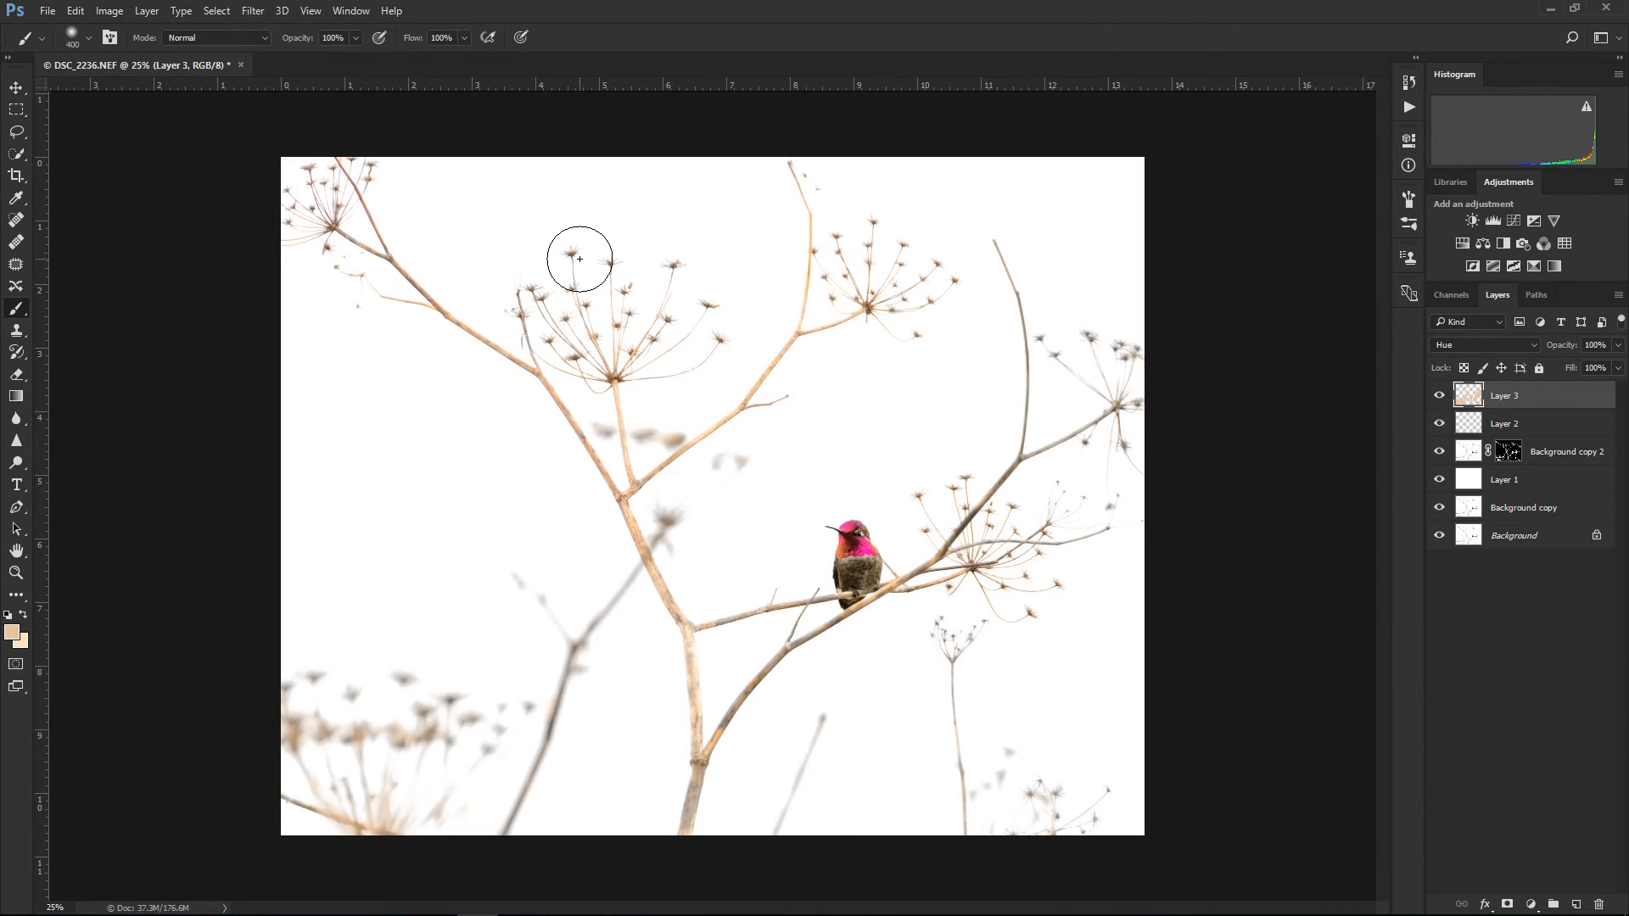
Save the layered photo in Photoshop format as "Hummingbird on a plant.psd" in the Jun 11 folder with Maximize Compatibility on
{"action": "left_click", "coordinate": [48, 12]}
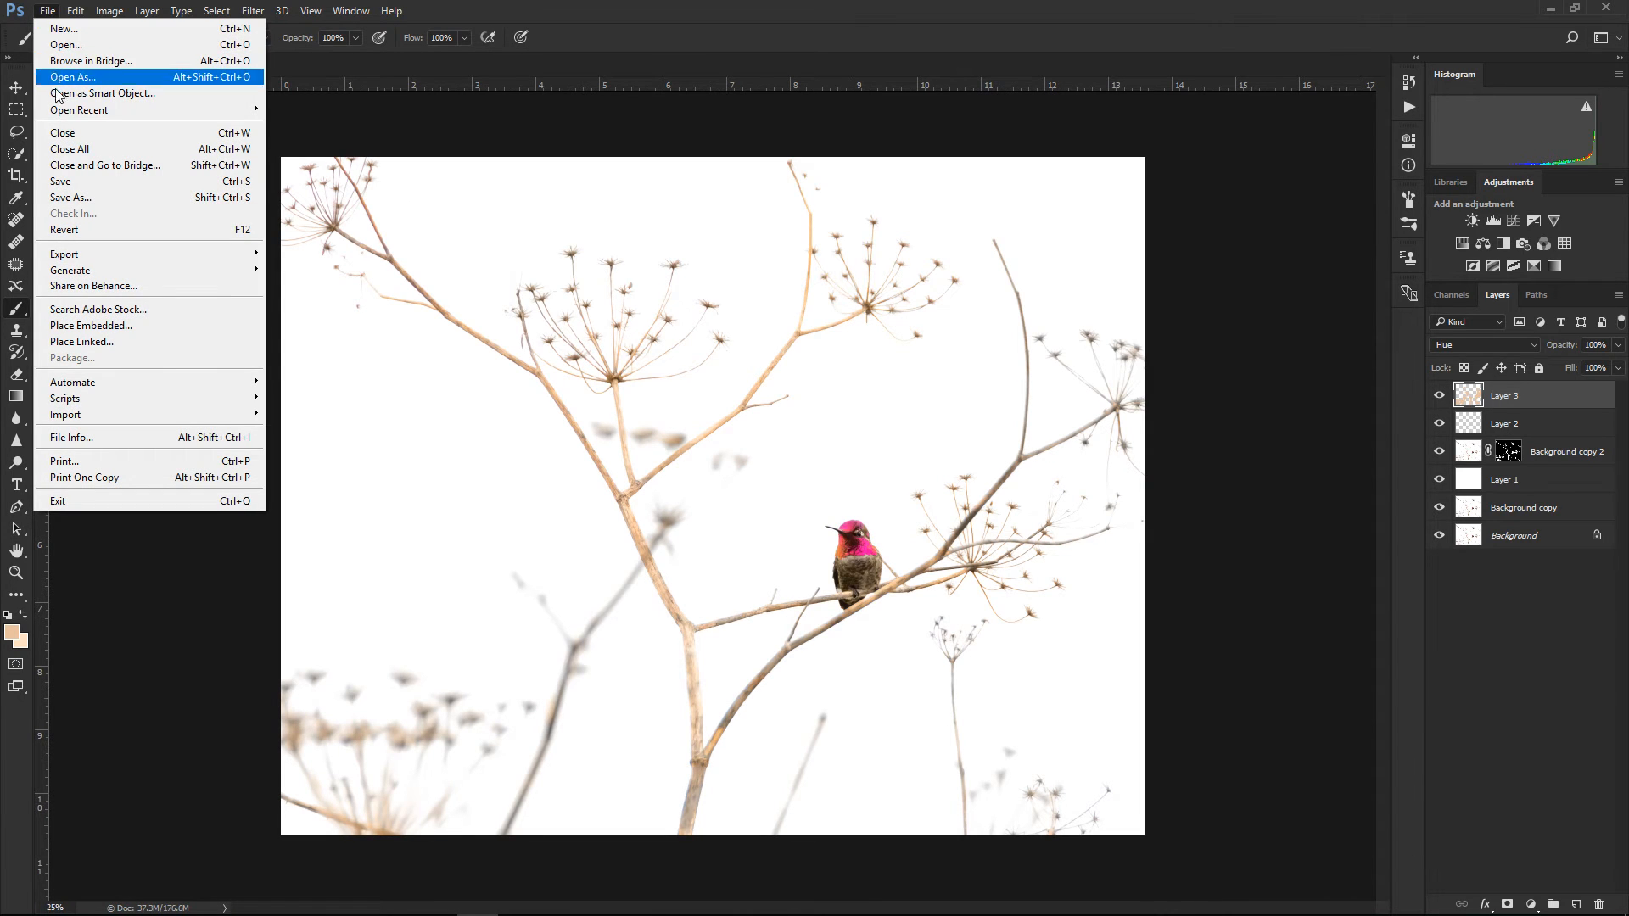
{"action": "left_click", "coordinate": [69, 197]}
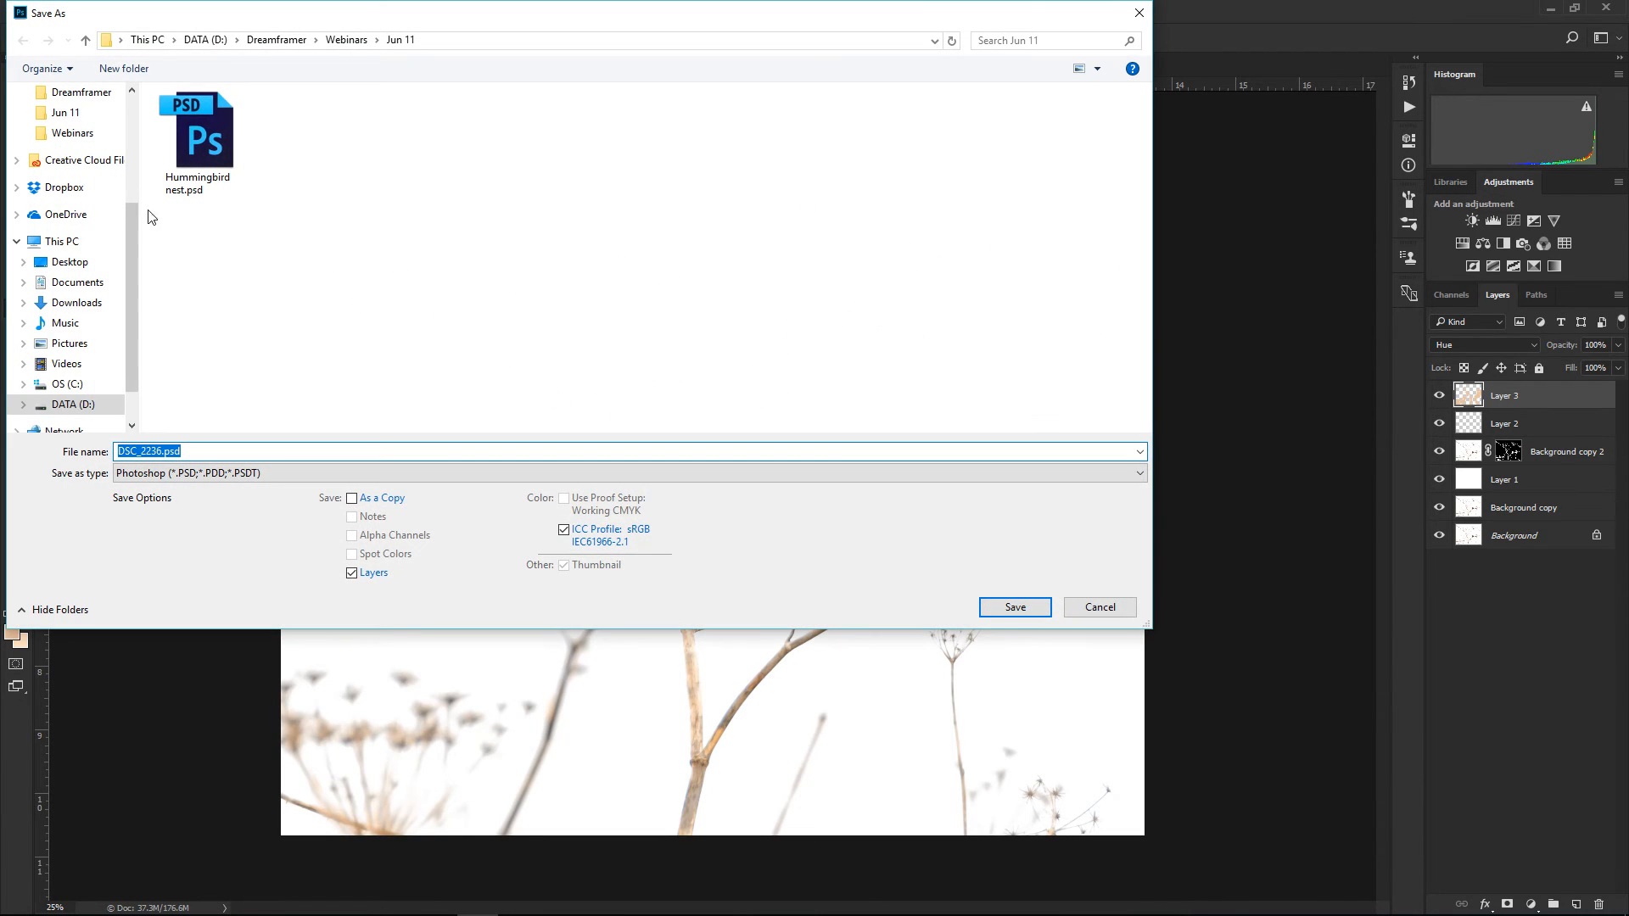
{"action": "left_click", "coordinate": [151, 453]}
{"action": "left_click_drag", "start_coordinate": [162, 451], "coordinate": [95, 447]}
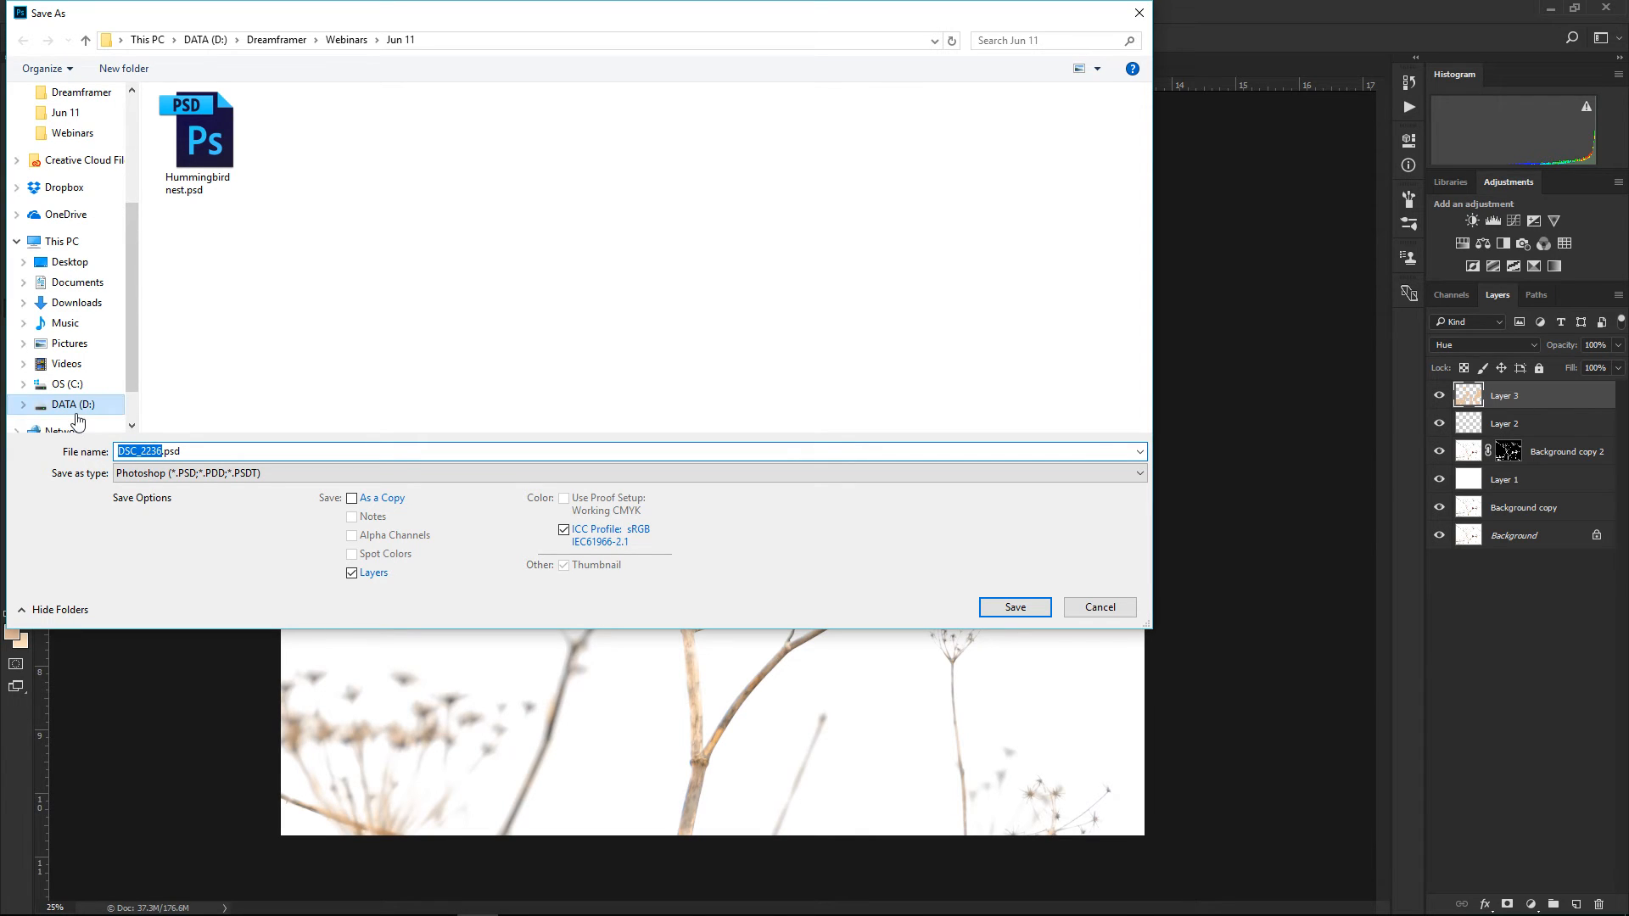
{"action": "type", "text": "Hummingbird on a plant"}
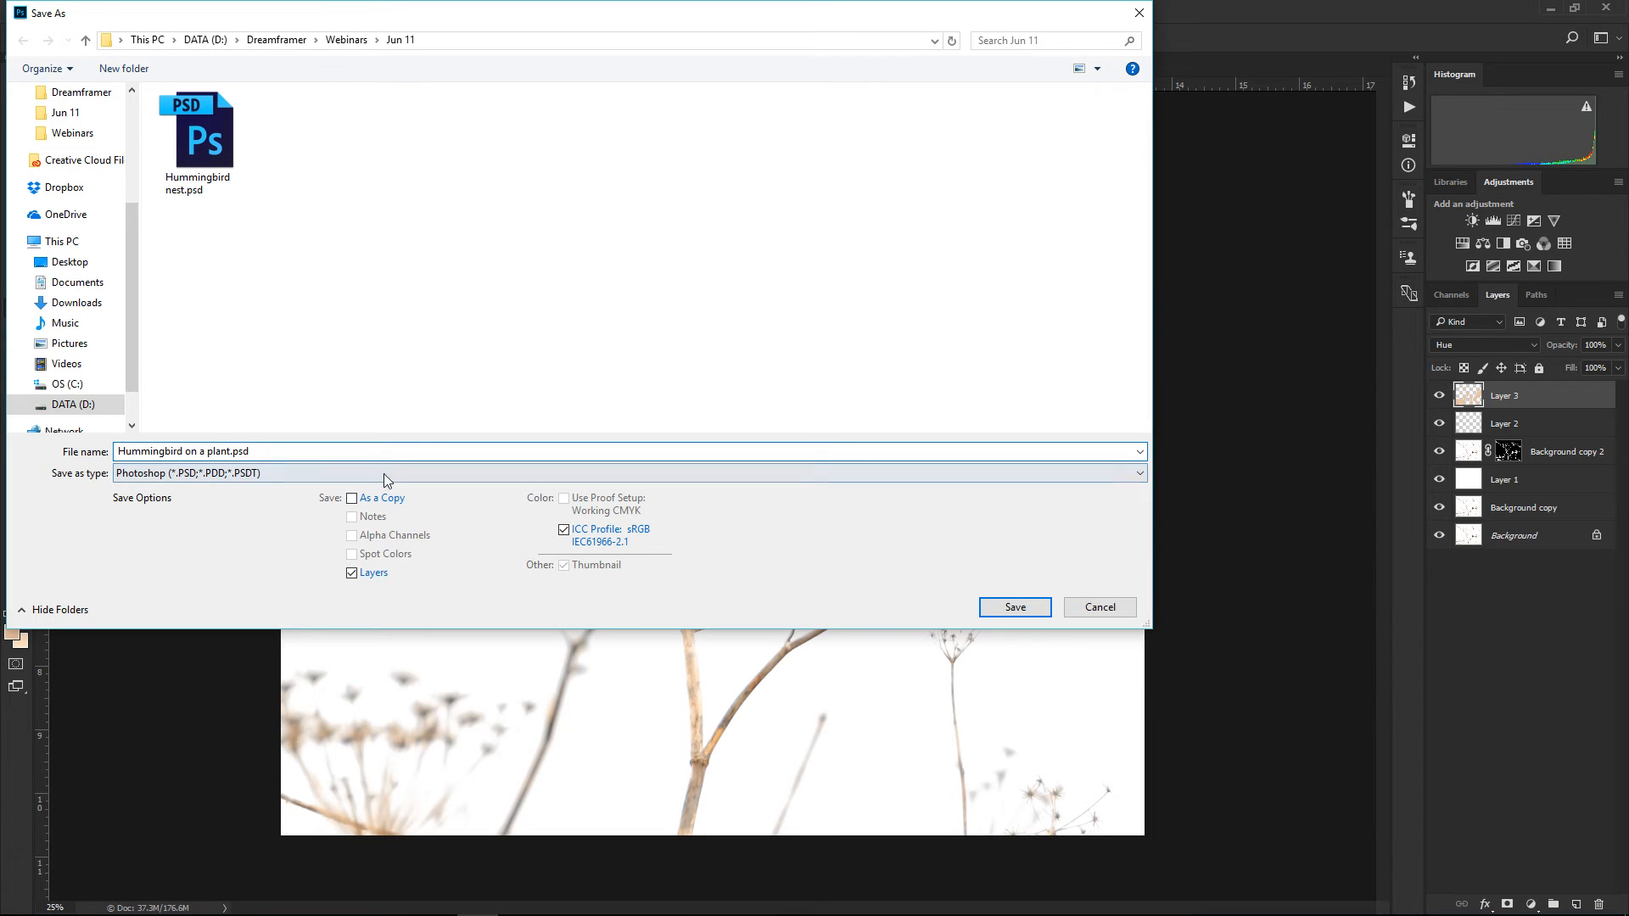
{"action": "left_click", "coordinate": [1023, 612]}
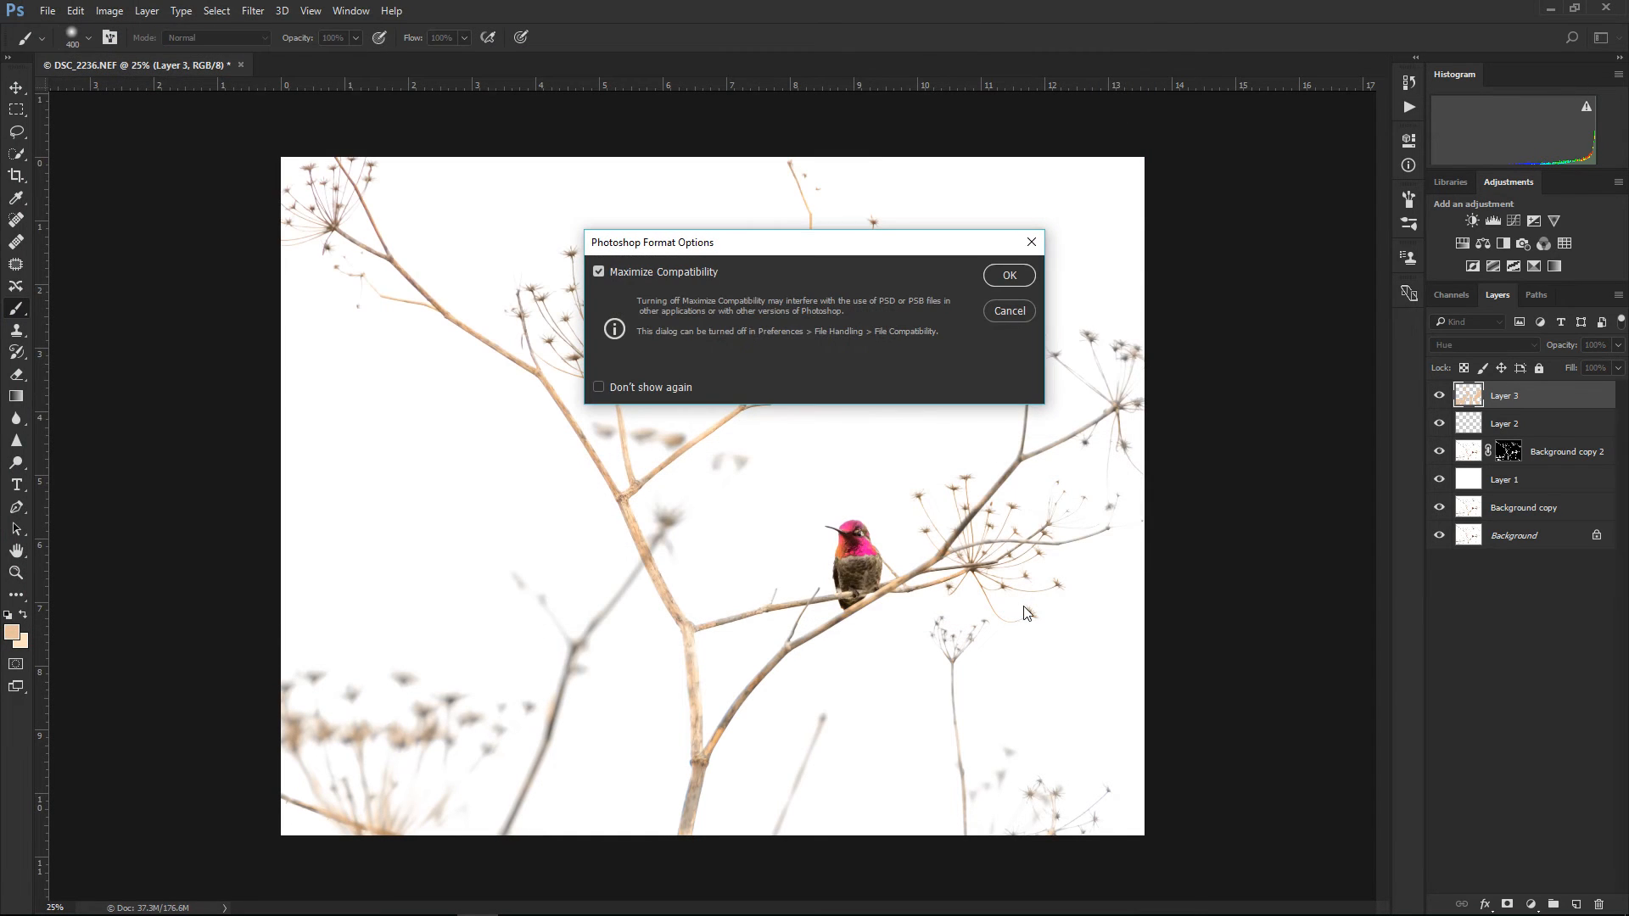
{"action": "left_click", "coordinate": [1007, 274]}
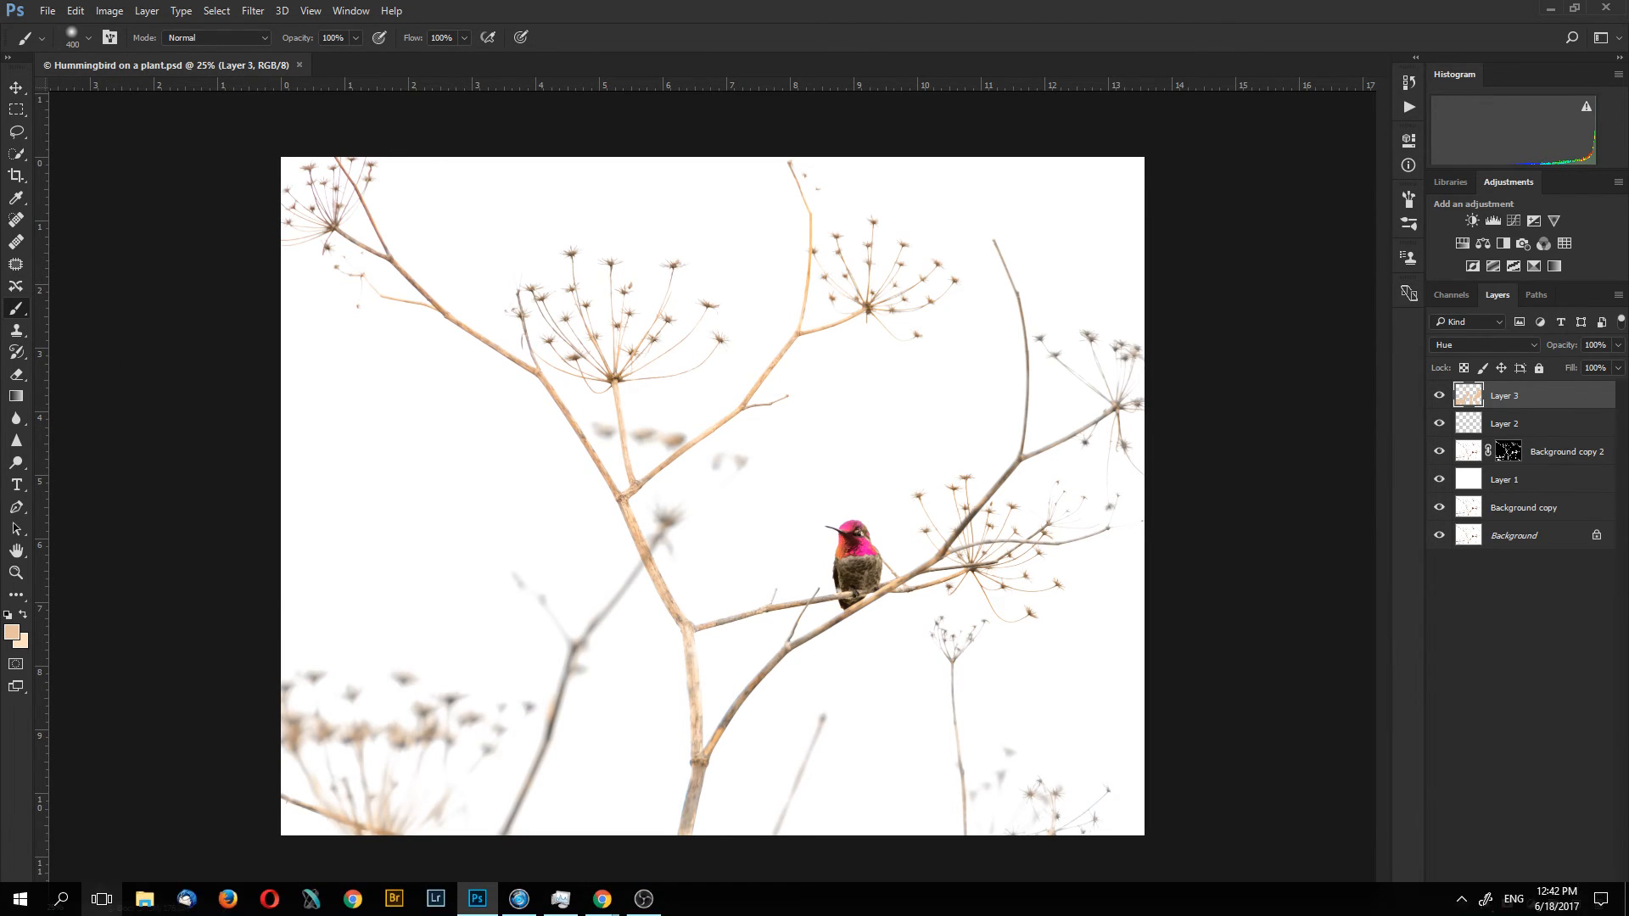
Open the Windows Calculator beside the photo and bring up the photo's Image Size settings
{"action": "left_click", "coordinate": [61, 898]}
{"action": "type", "text": "calc"}
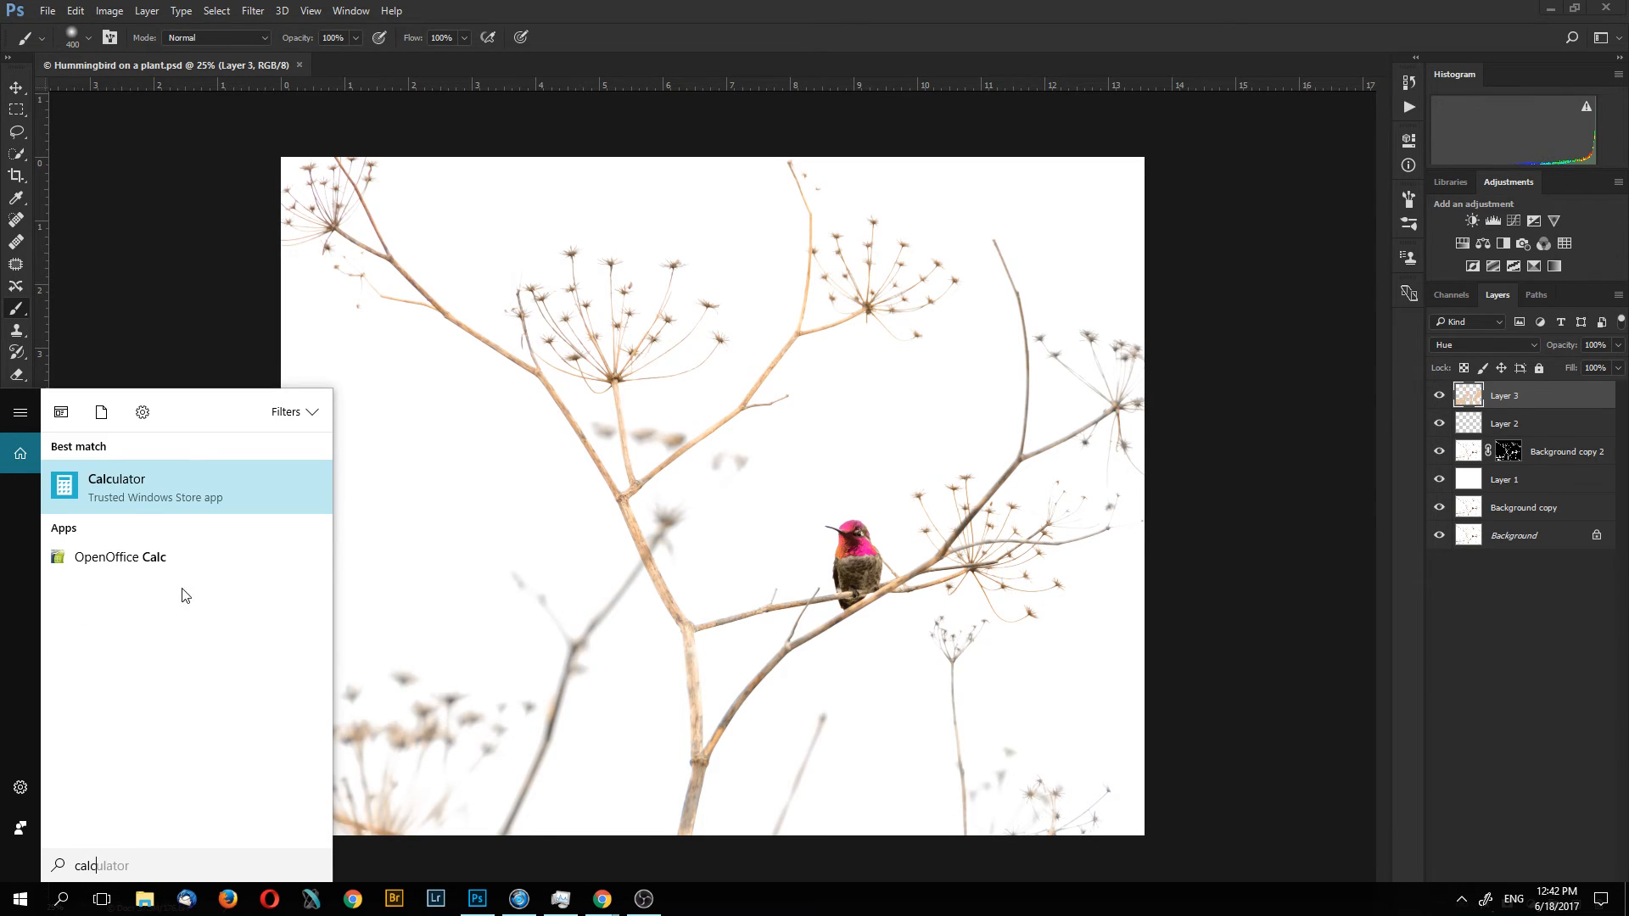
{"action": "left_click", "coordinate": [124, 485]}
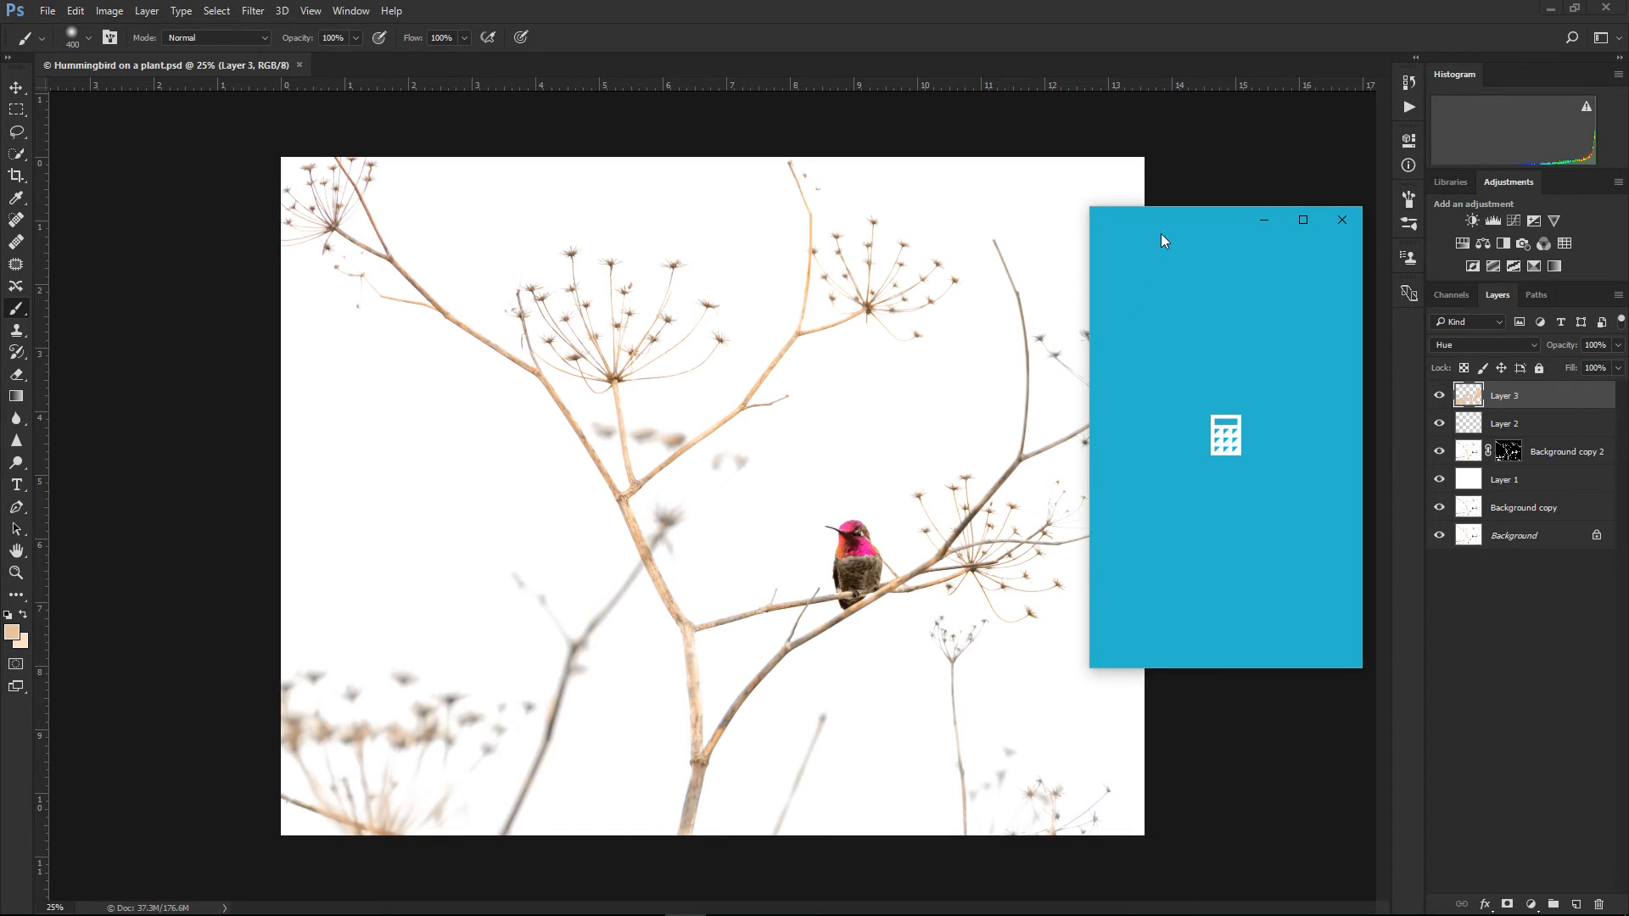
{"action": "left_click_drag", "start_coordinate": [1180, 217], "coordinate": [1280, 222]}
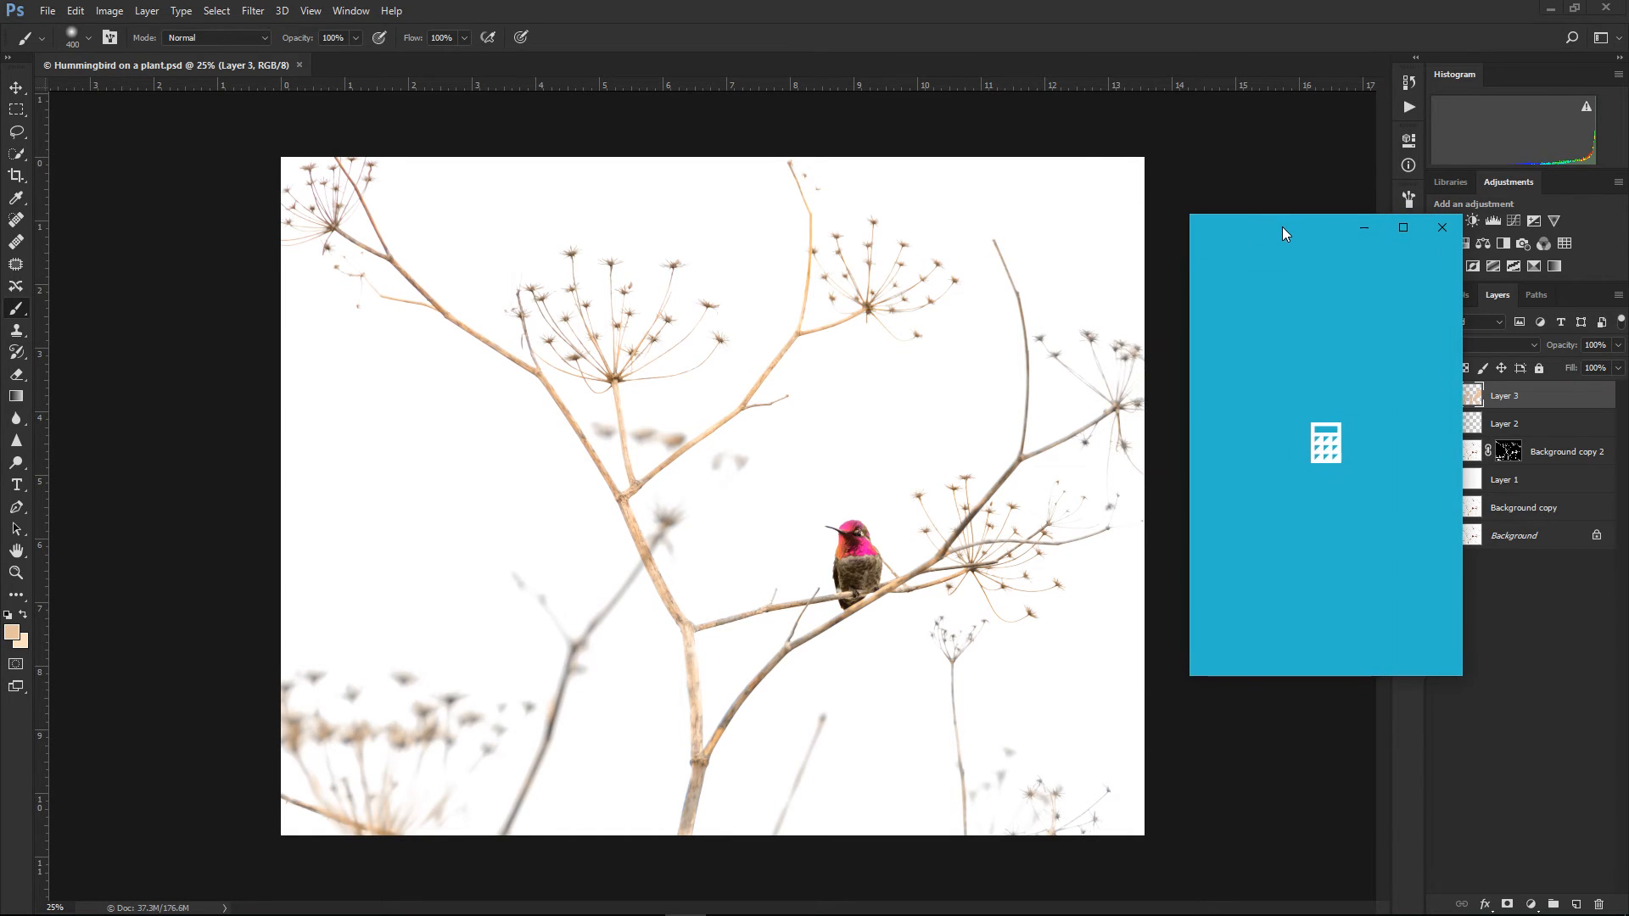
{"action": "left_click", "coordinate": [113, 11]}
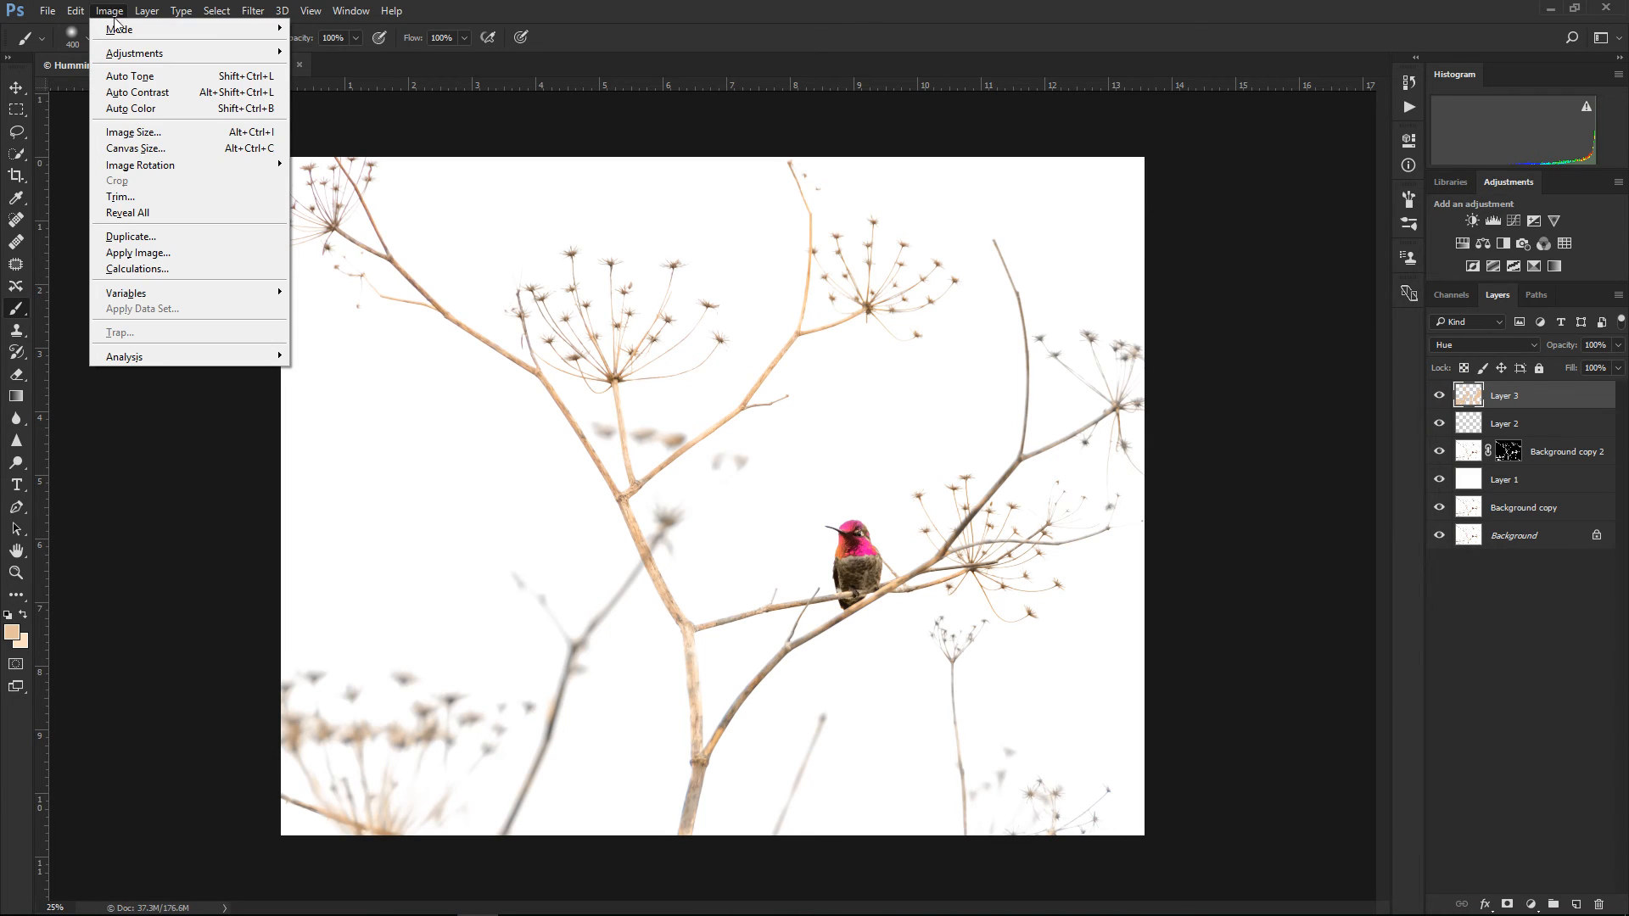
{"action": "left_click", "coordinate": [129, 133]}
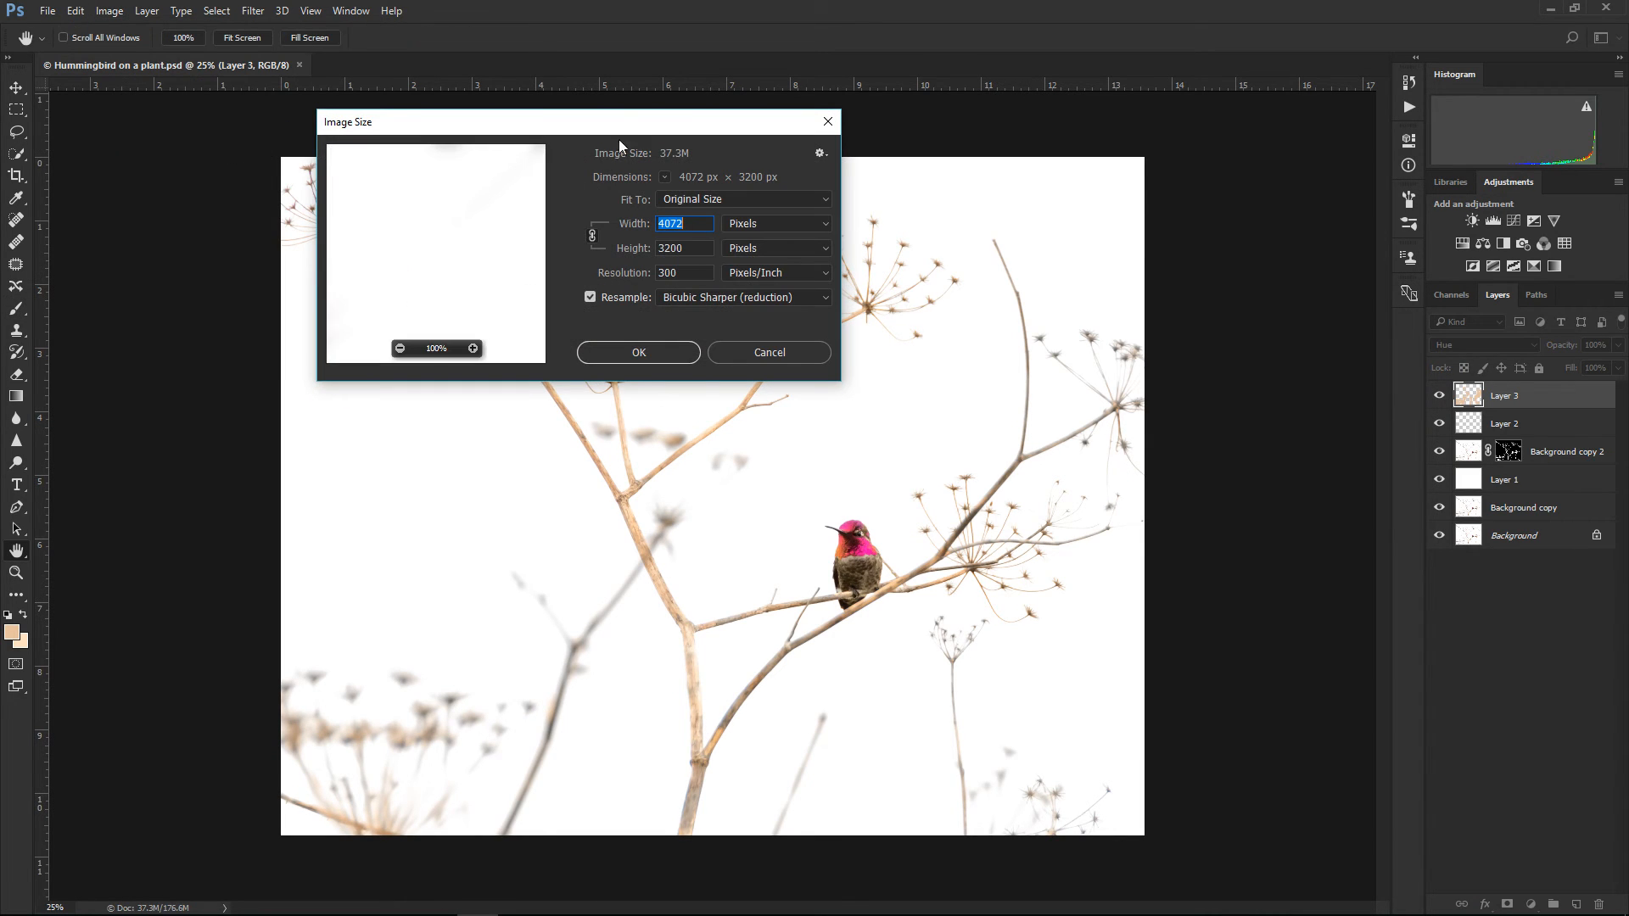
{"action": "left_click_drag", "start_coordinate": [632, 124], "coordinate": [649, 144]}
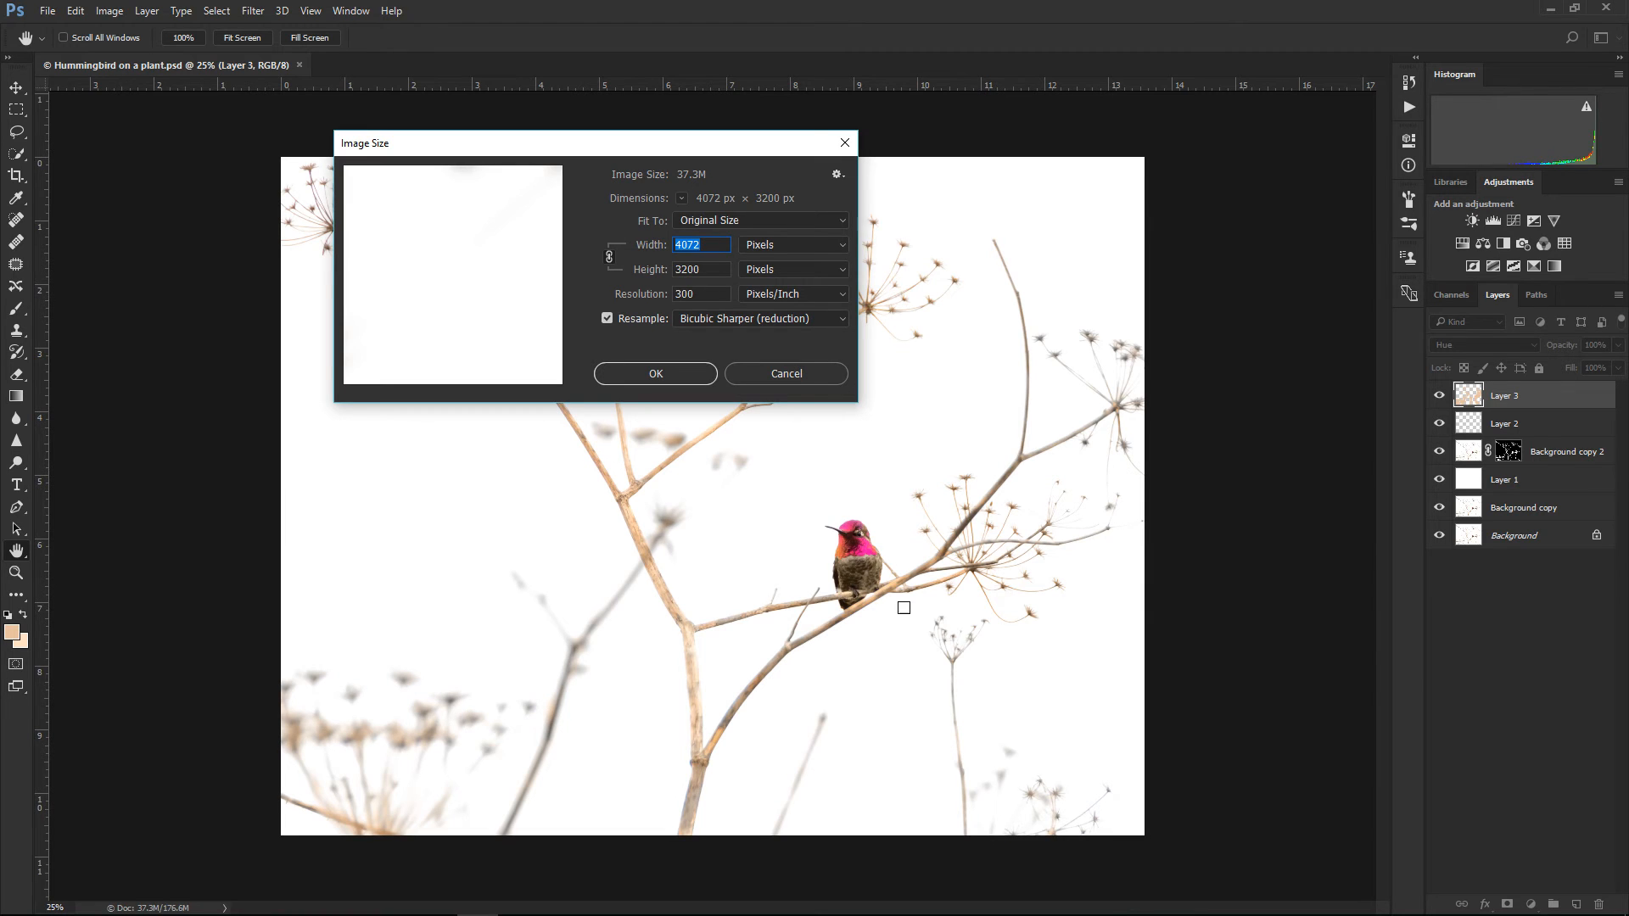
Switch to the Calculator and multiply the photo's pixel dimensions, 4072 by 3200
{"action": "left_click", "coordinate": [685, 900]}
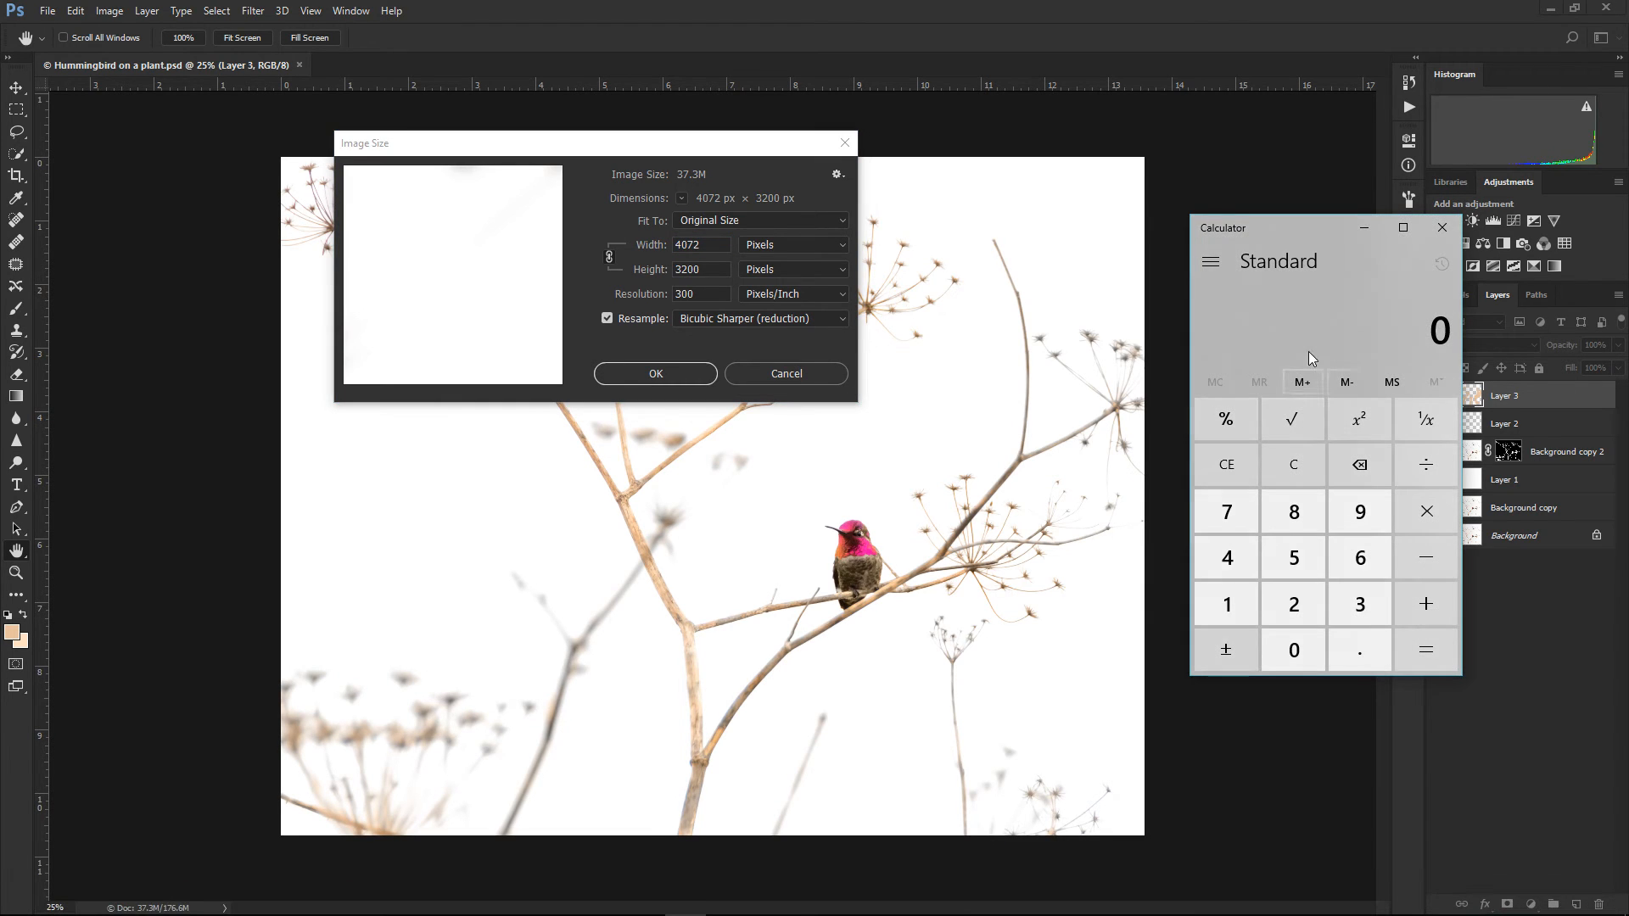
{"action": "left_click_drag", "start_coordinate": [1336, 224], "coordinate": [1210, 134]}
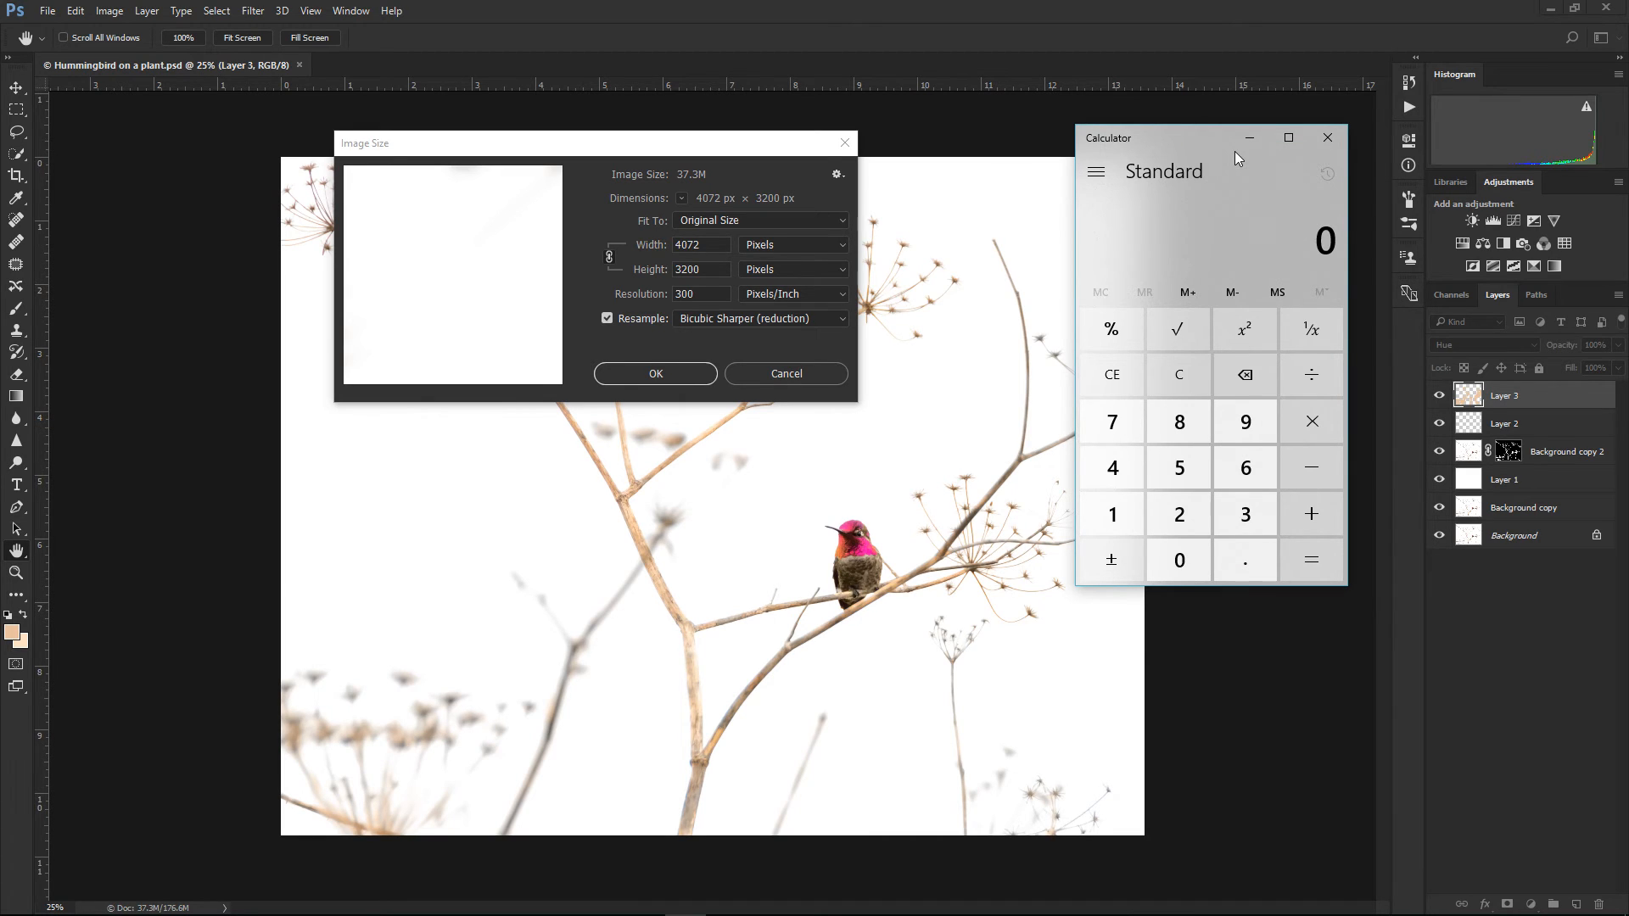
{"action": "type", "text": "4072"}
{"action": "left_click", "coordinate": [1316, 424]}
{"action": "type", "text": "3200"}
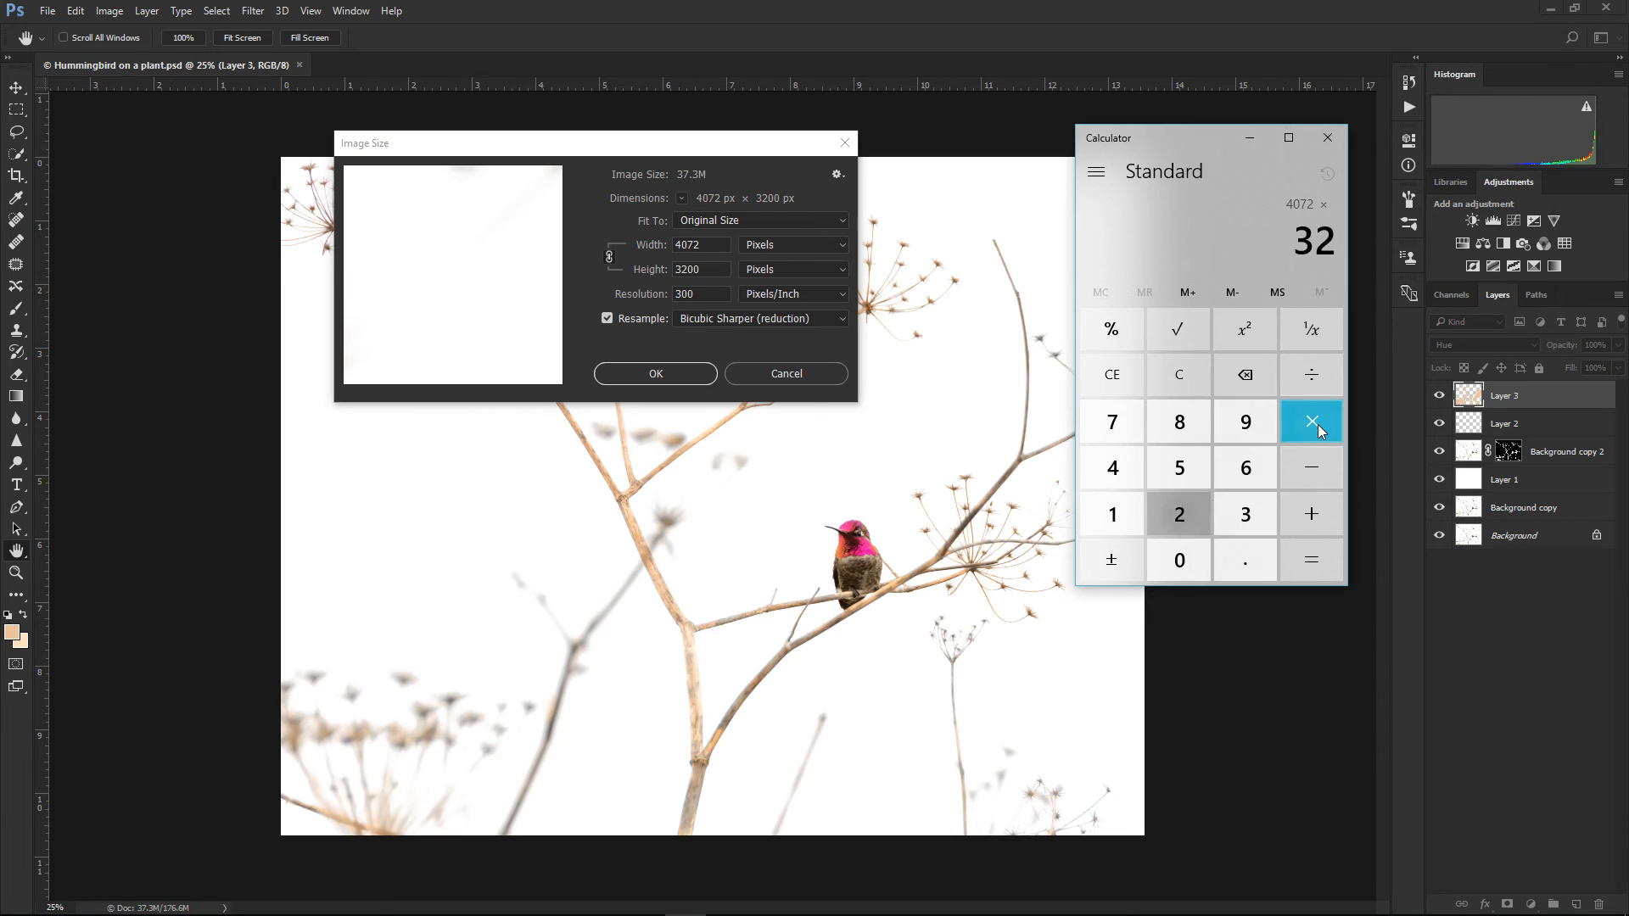
{"action": "key", "text": "Return"}
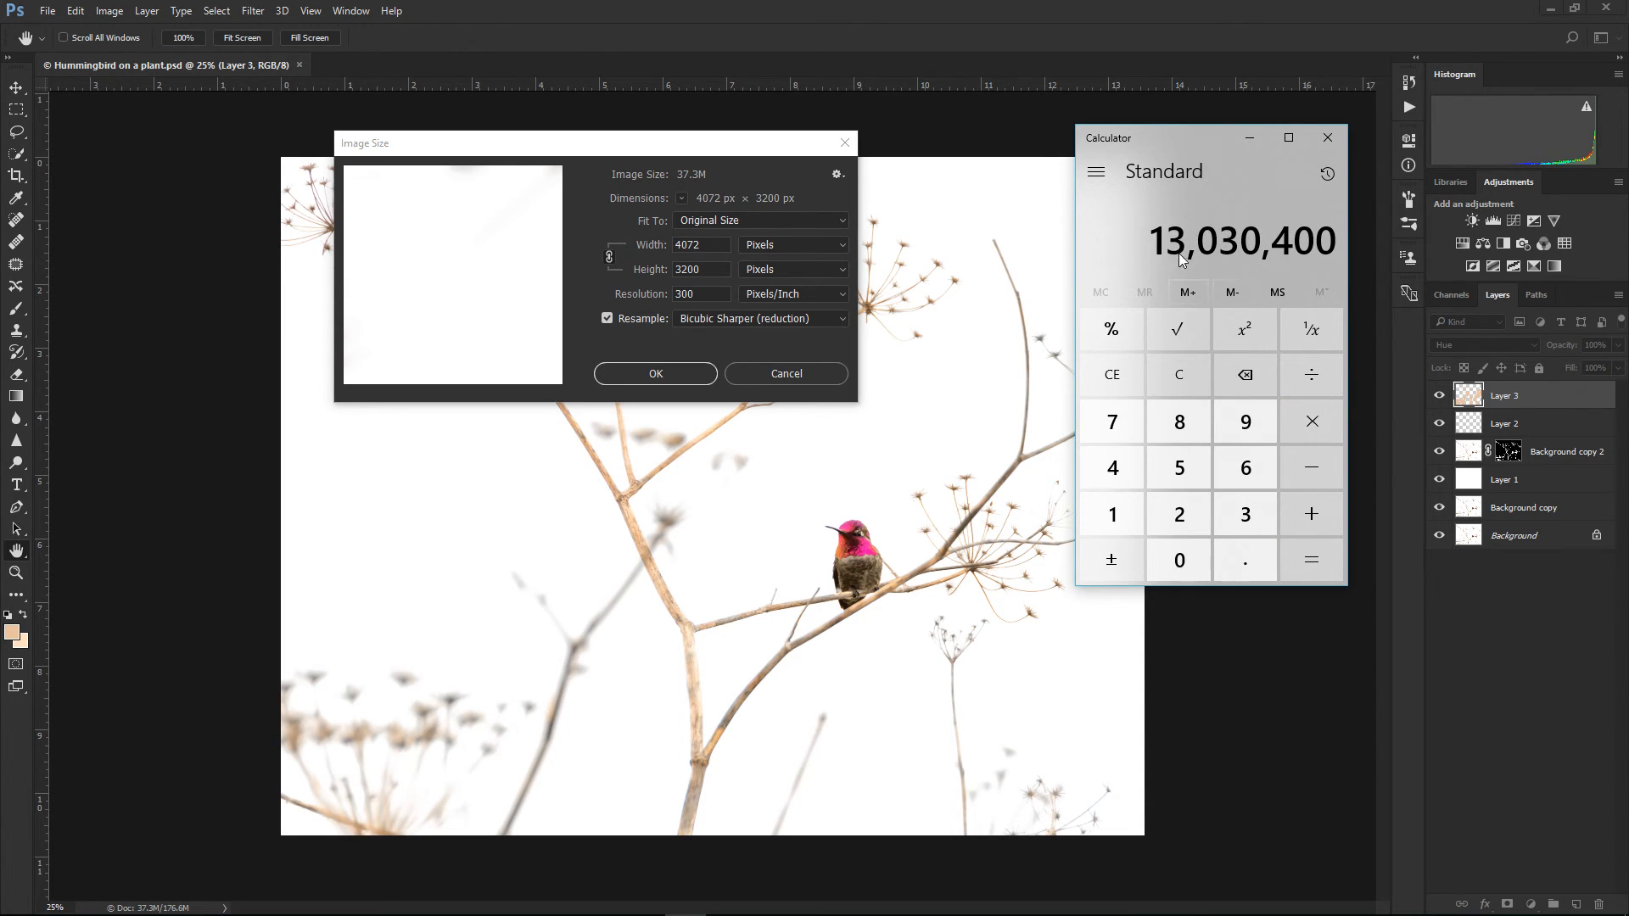
Try image heights of 2000 and 2400 pixels in the Image Size settings, keeping the proportions linked
{"action": "left_click", "coordinate": [728, 274]}
{"action": "key", "text": "Tab"}
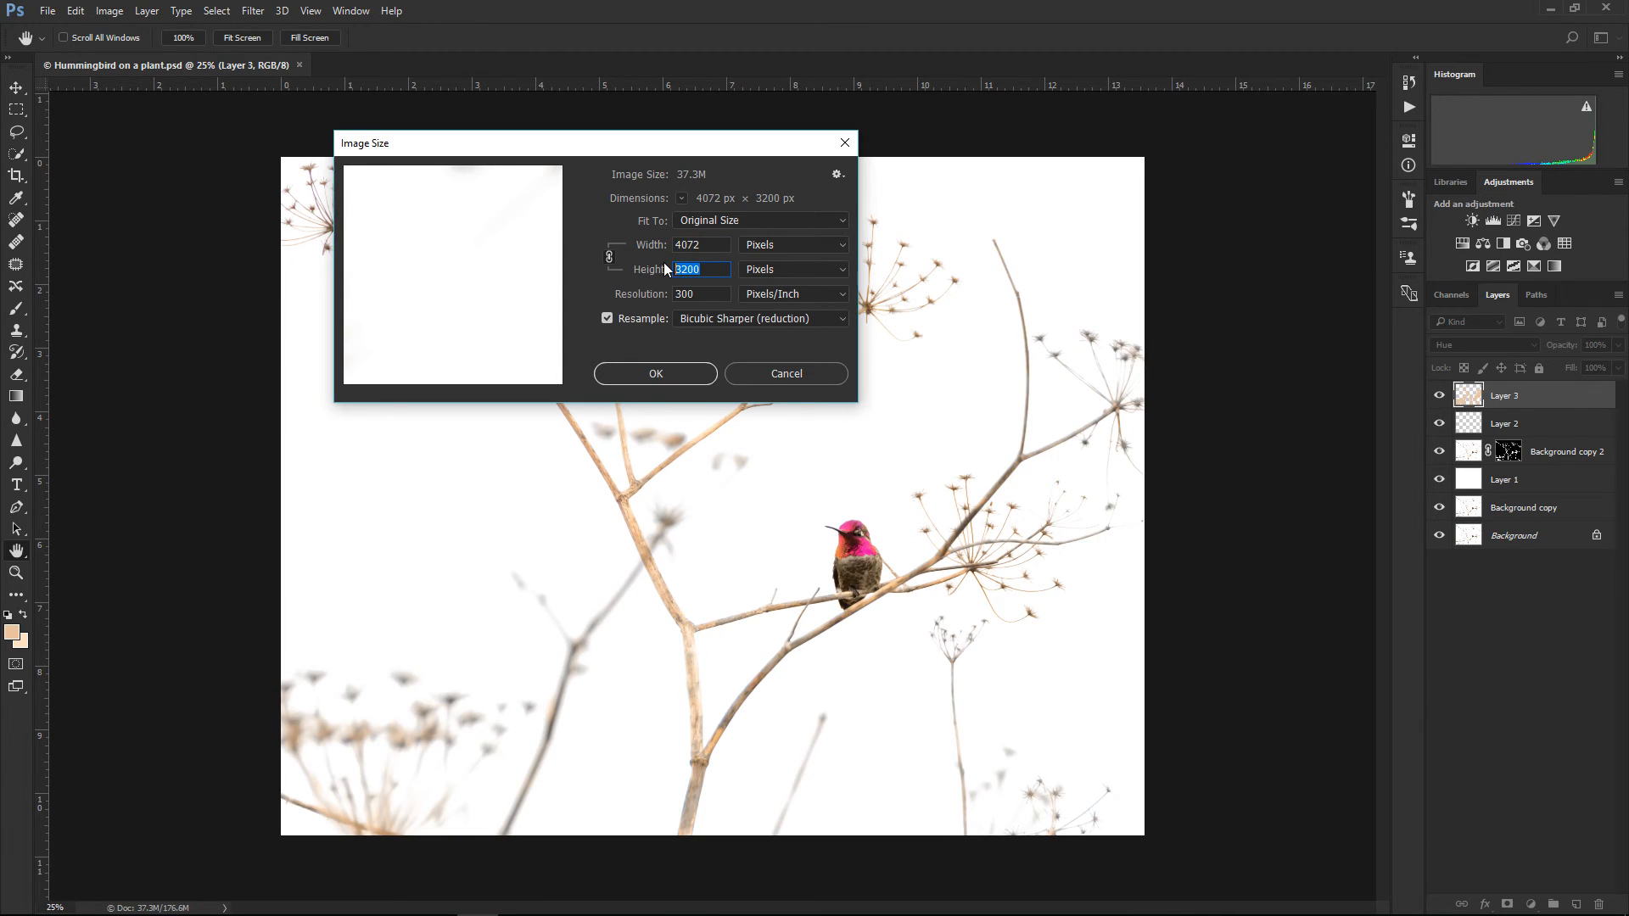
{"action": "type", "text": "200"}
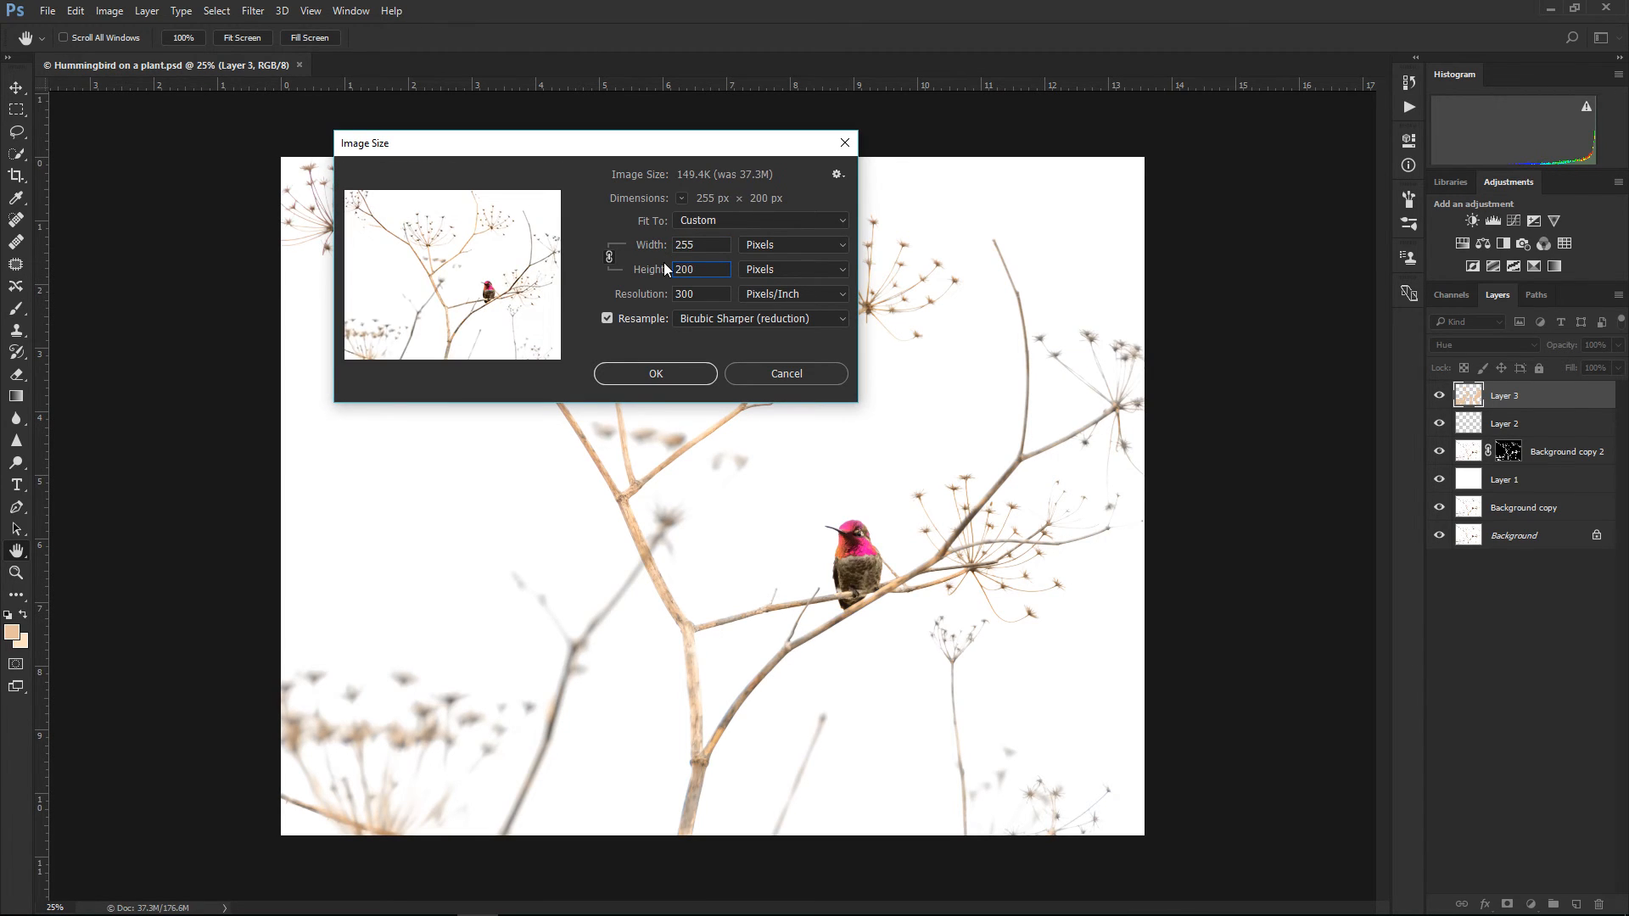
{"action": "type", "text": "0"}
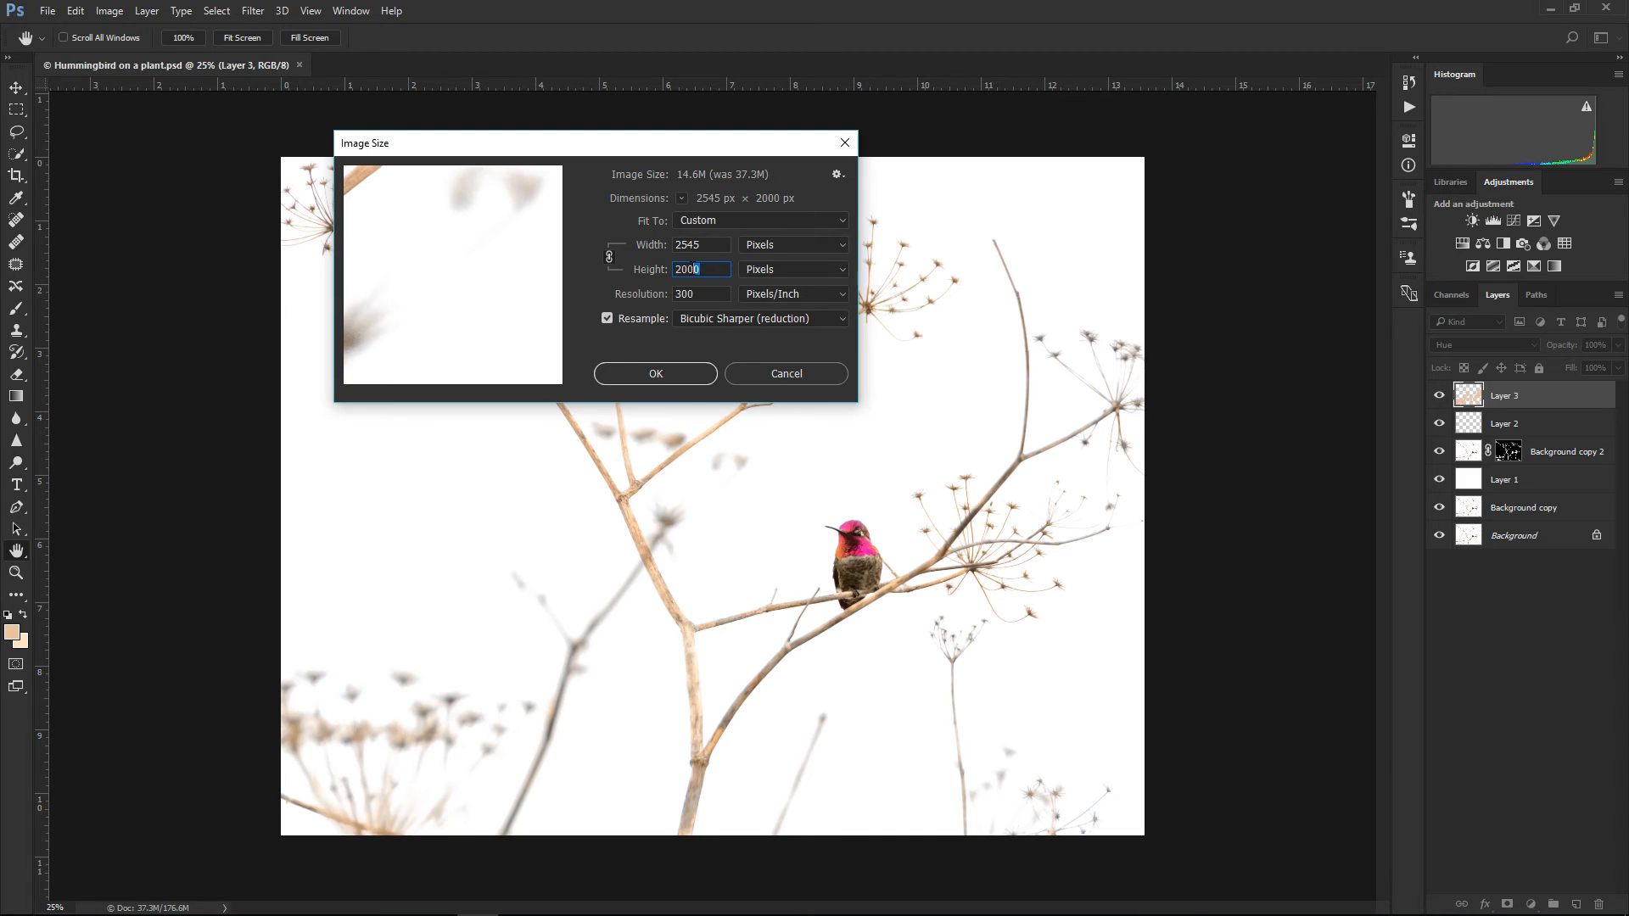
{"action": "left_click_drag", "start_coordinate": [694, 269], "coordinate": [683, 269]}
{"action": "type", "text": "400"}
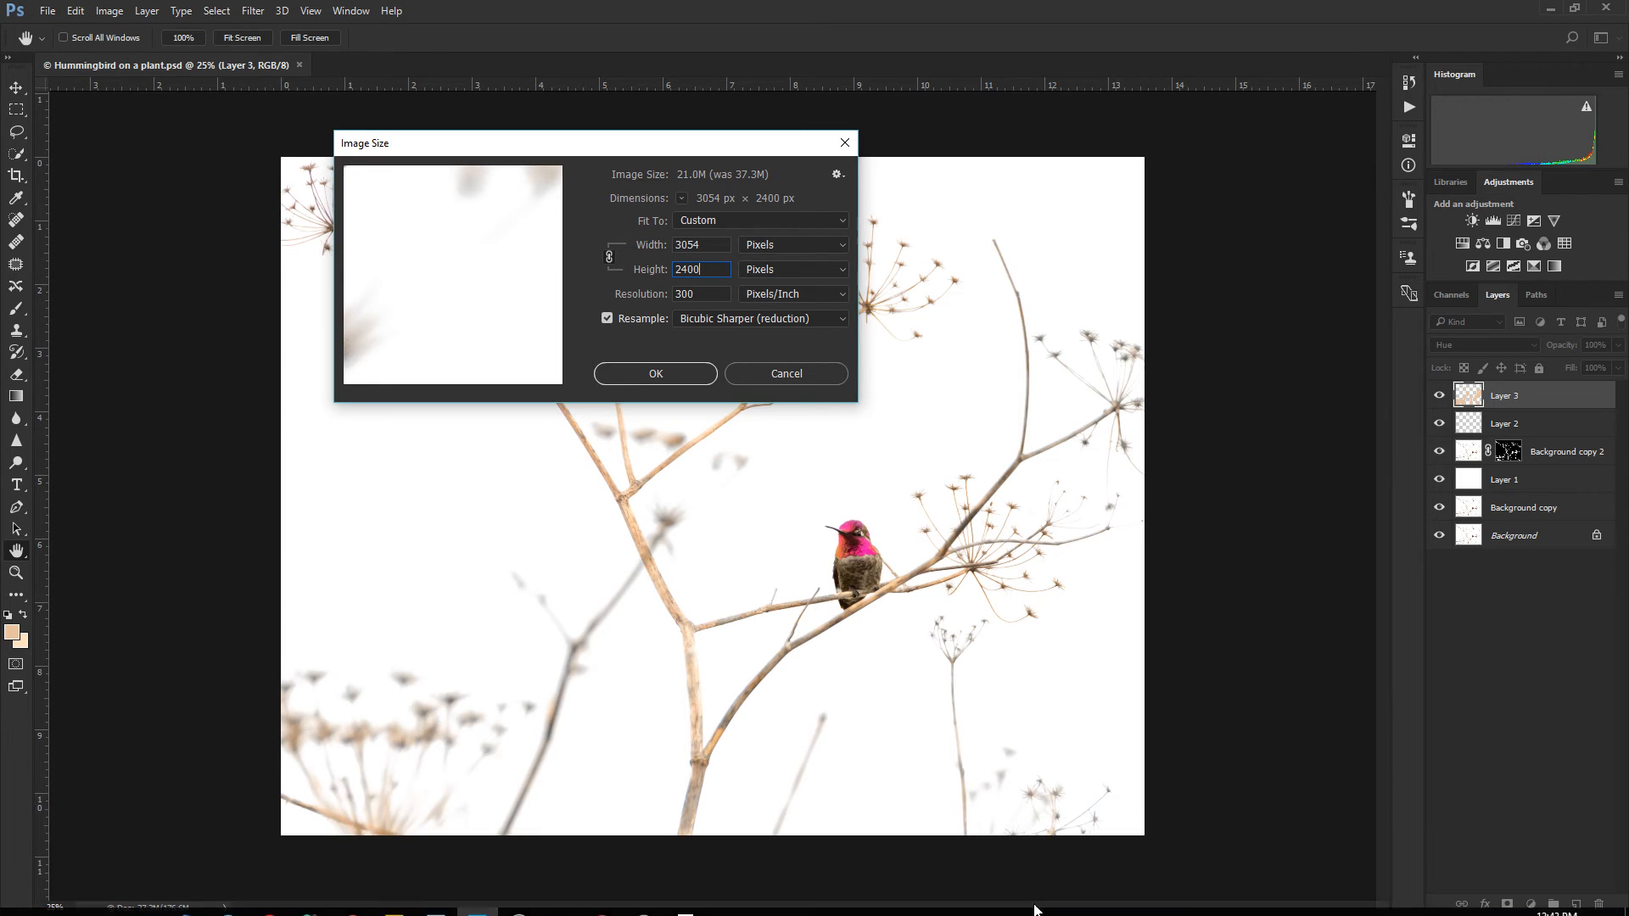
Clear the Calculator and multiply the reduced pixel dimensions, 3054 by 2400
{"action": "left_click", "coordinate": [685, 900]}
{"action": "left_click", "coordinate": [1166, 371]}
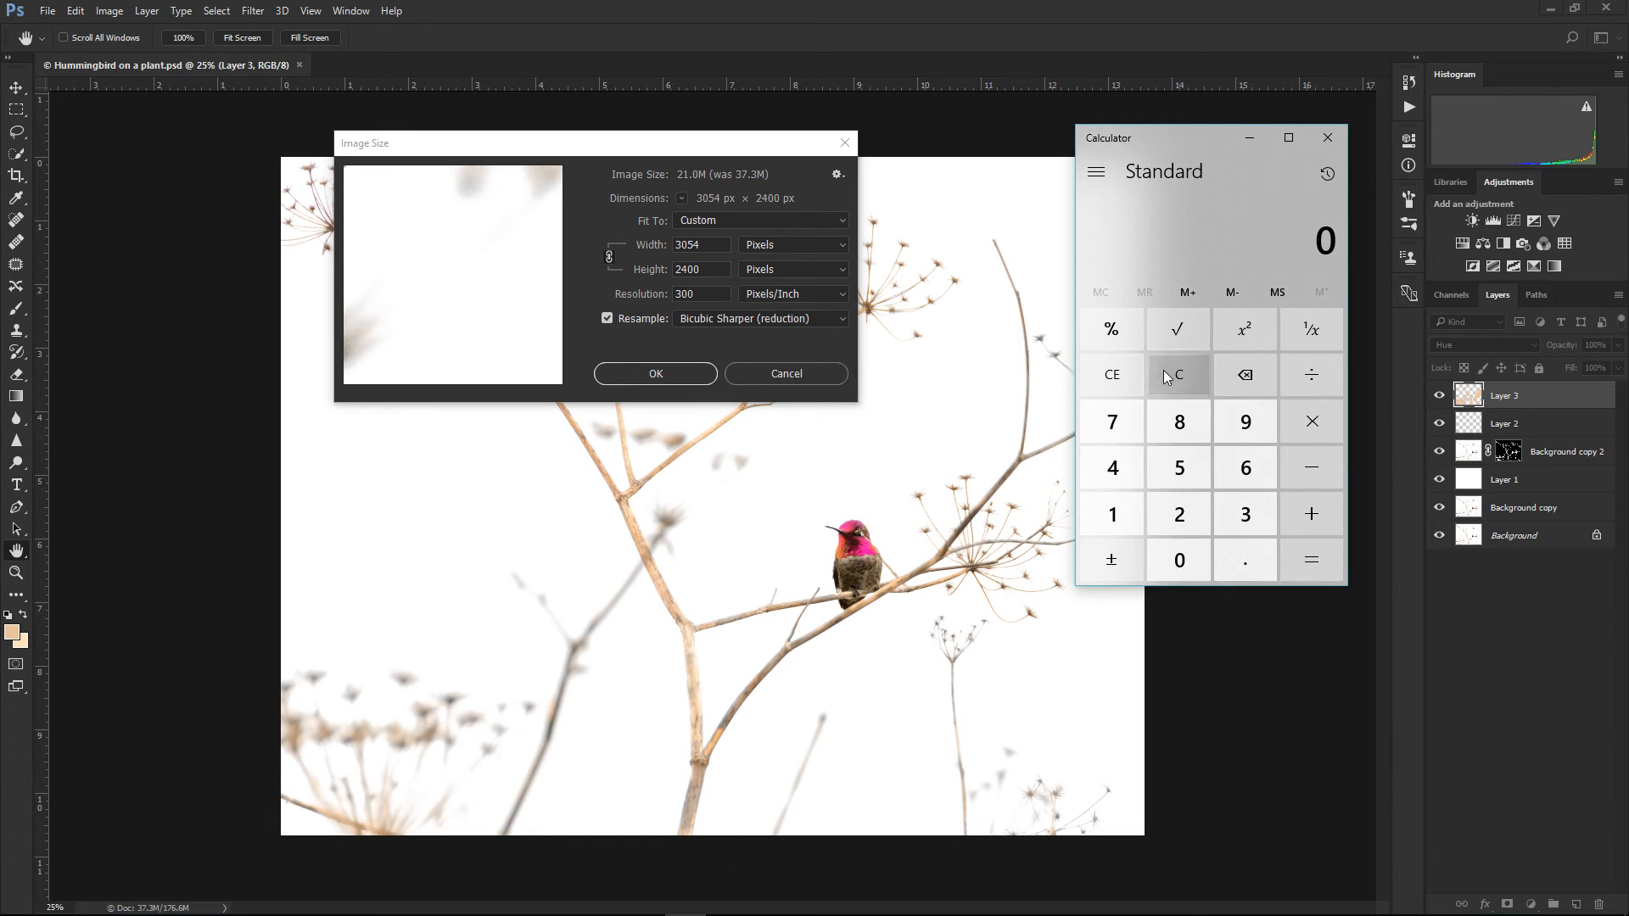
{"action": "type", "text": "3054"}
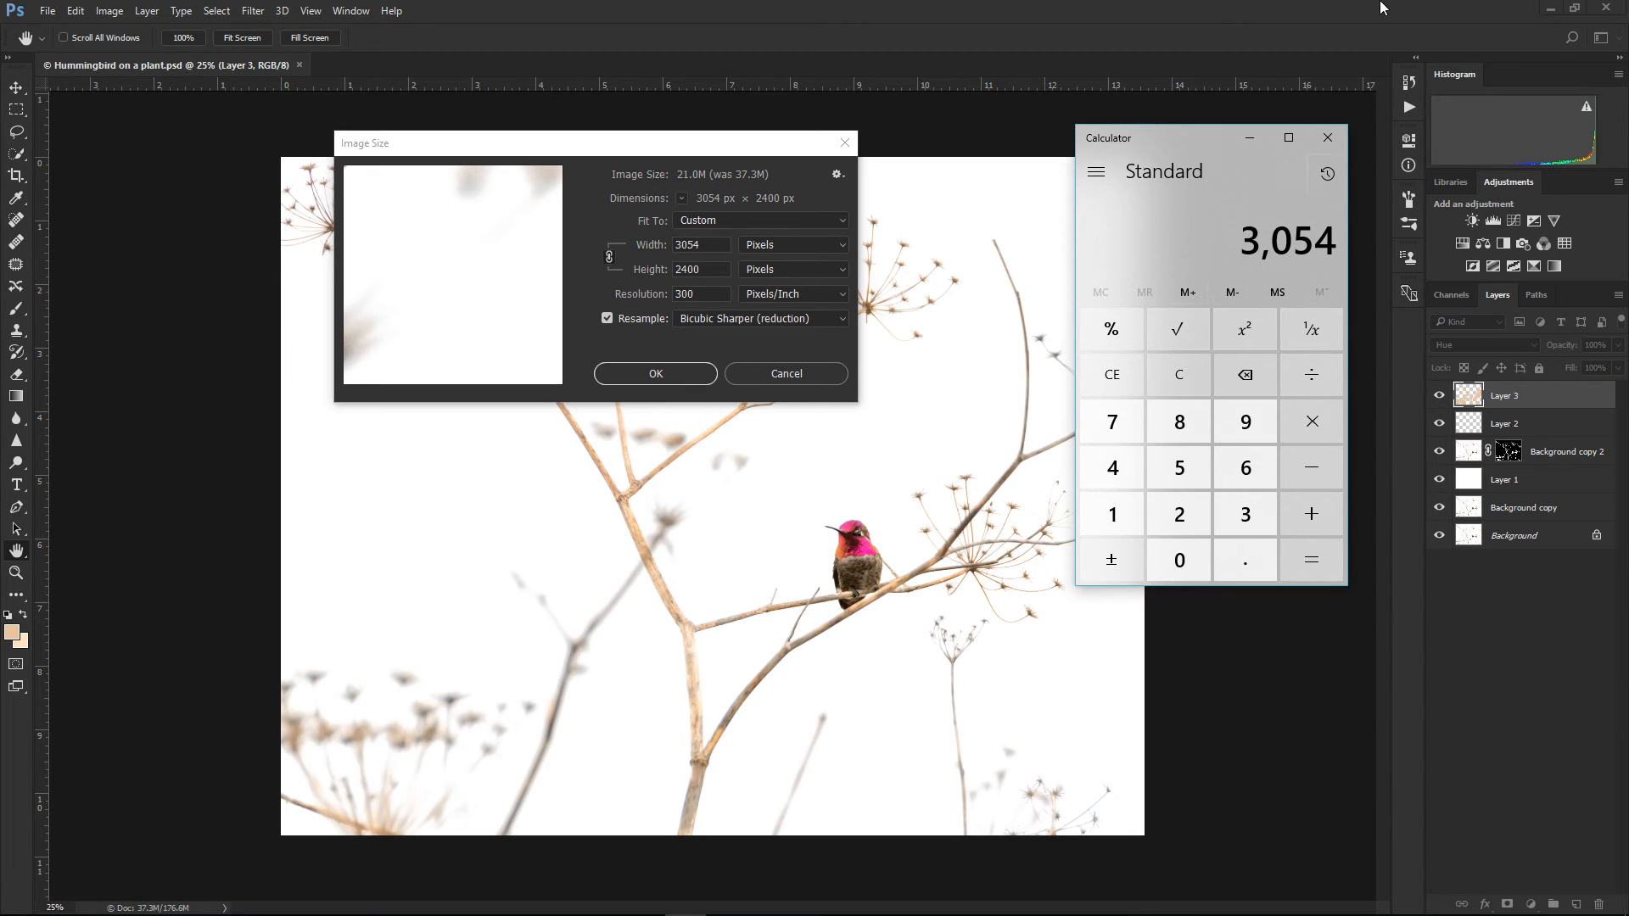
{"action": "left_click", "coordinate": [1326, 430]}
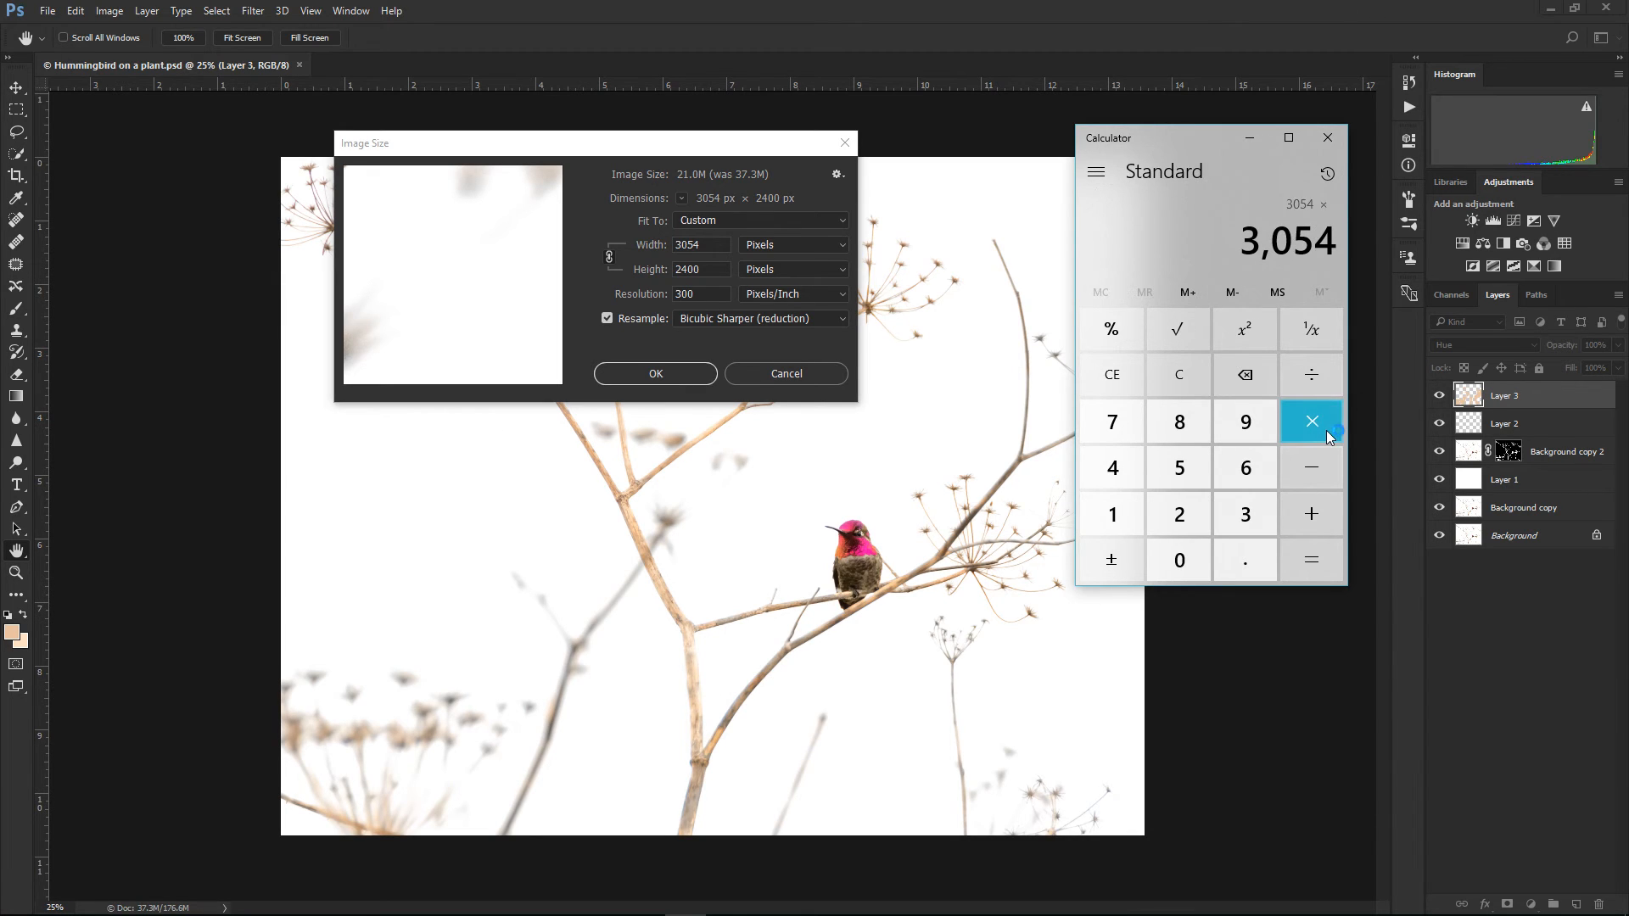
{"action": "type", "text": "2400"}
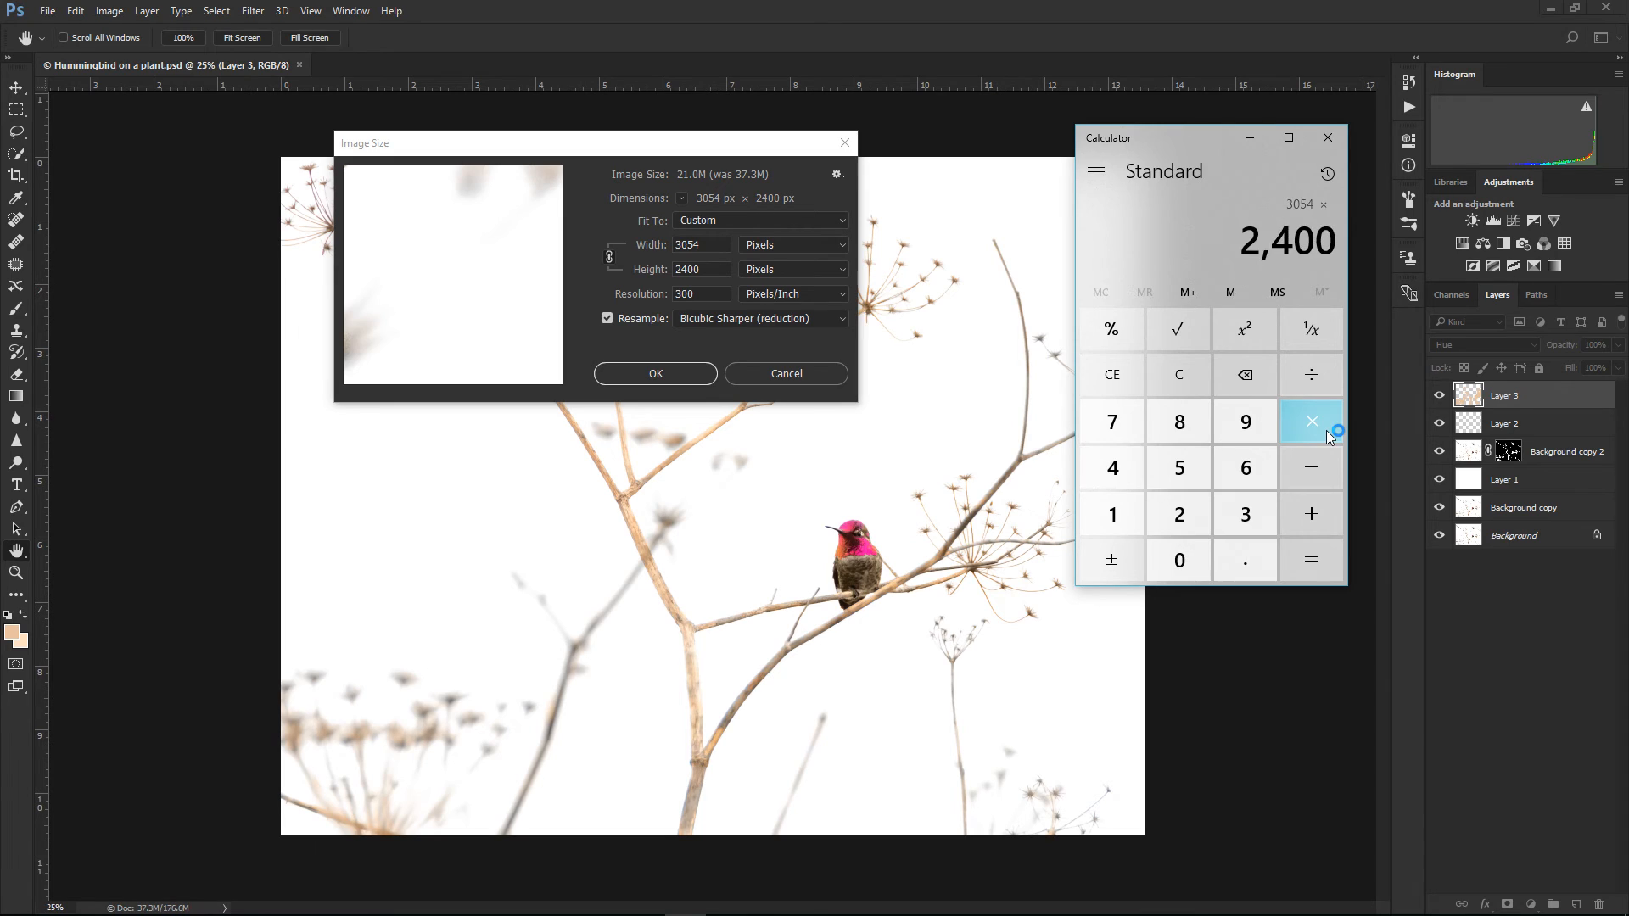
{"action": "key", "text": "Return"}
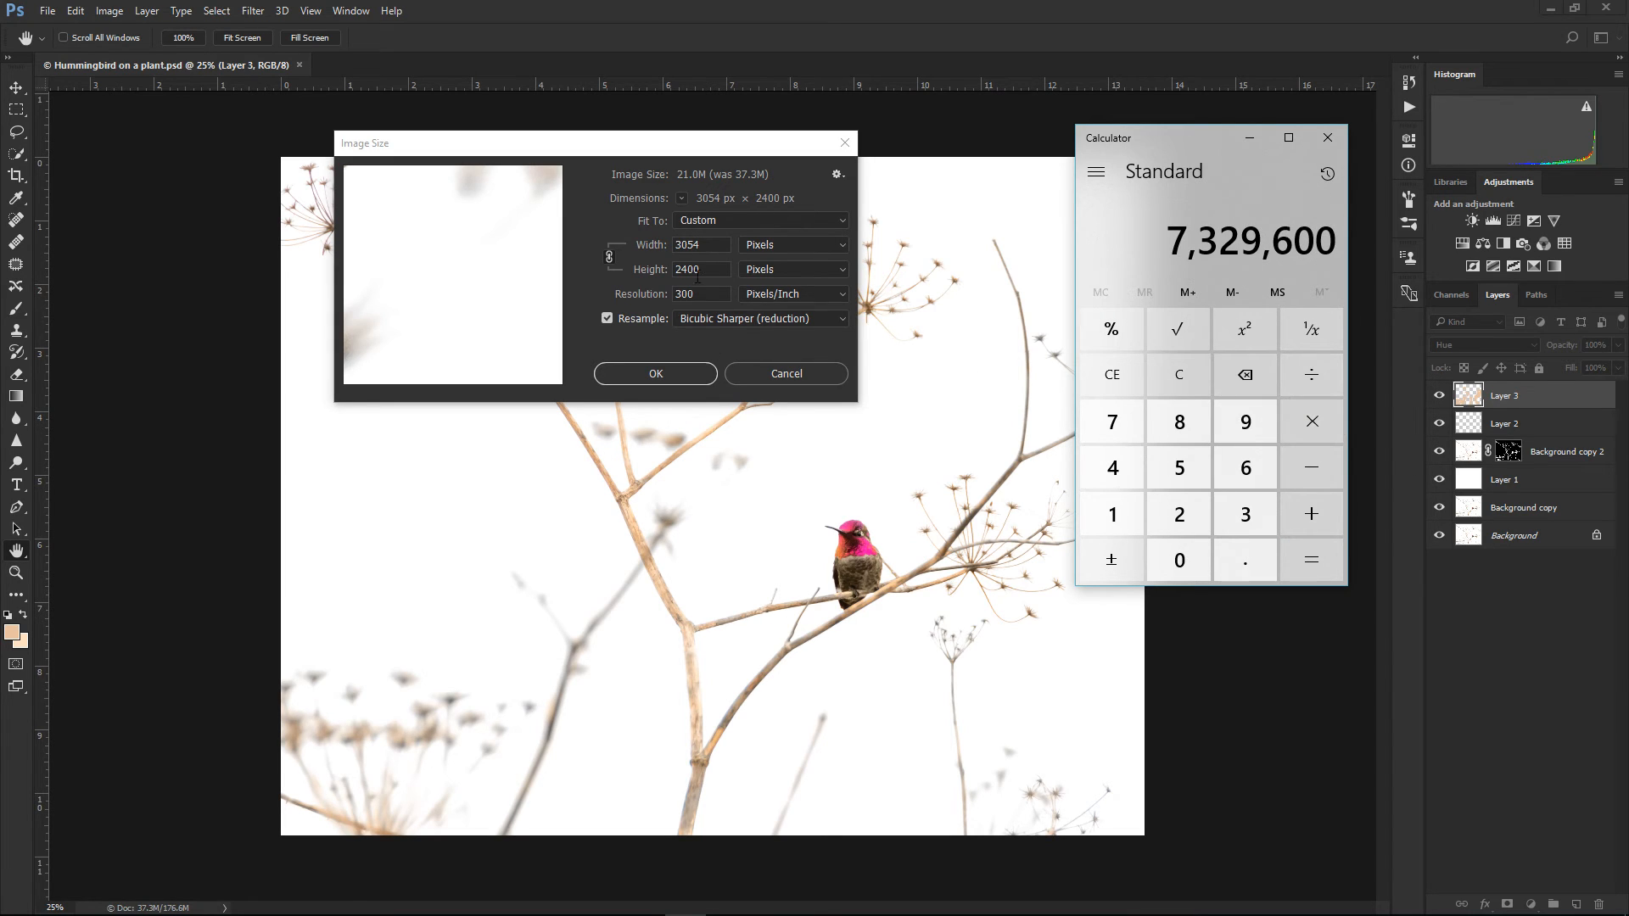
Set the image height to 2200 pixels with the proportions linked
{"action": "left_click", "coordinate": [708, 269]}
{"action": "left_click_drag", "start_coordinate": [708, 269], "coordinate": [682, 269]}
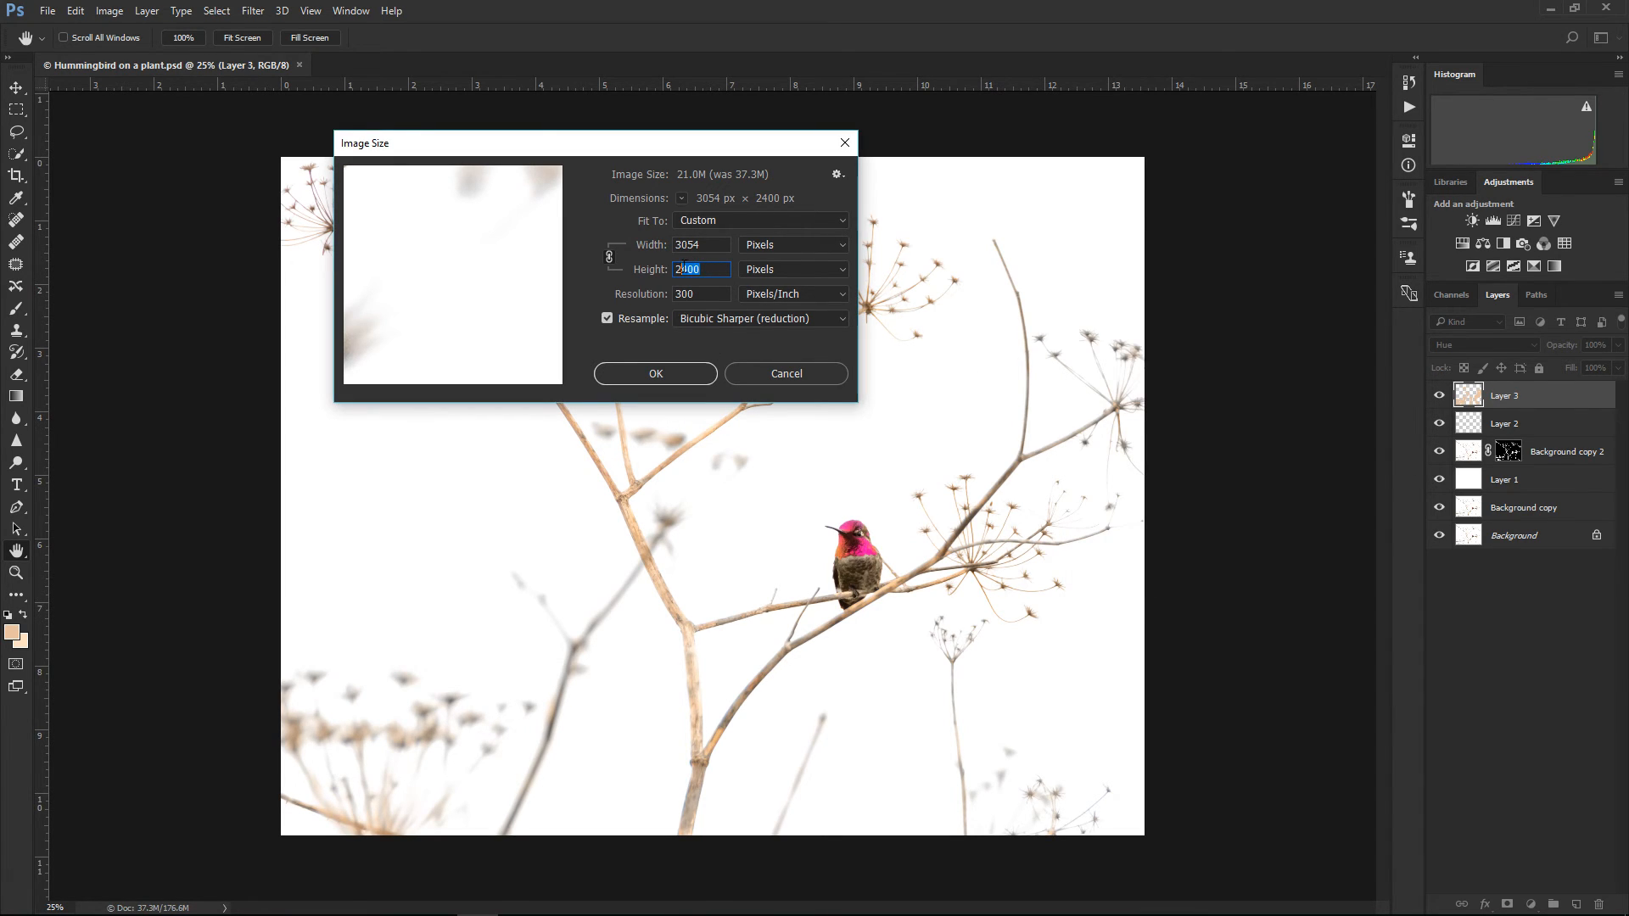
{"action": "type", "text": "200"}
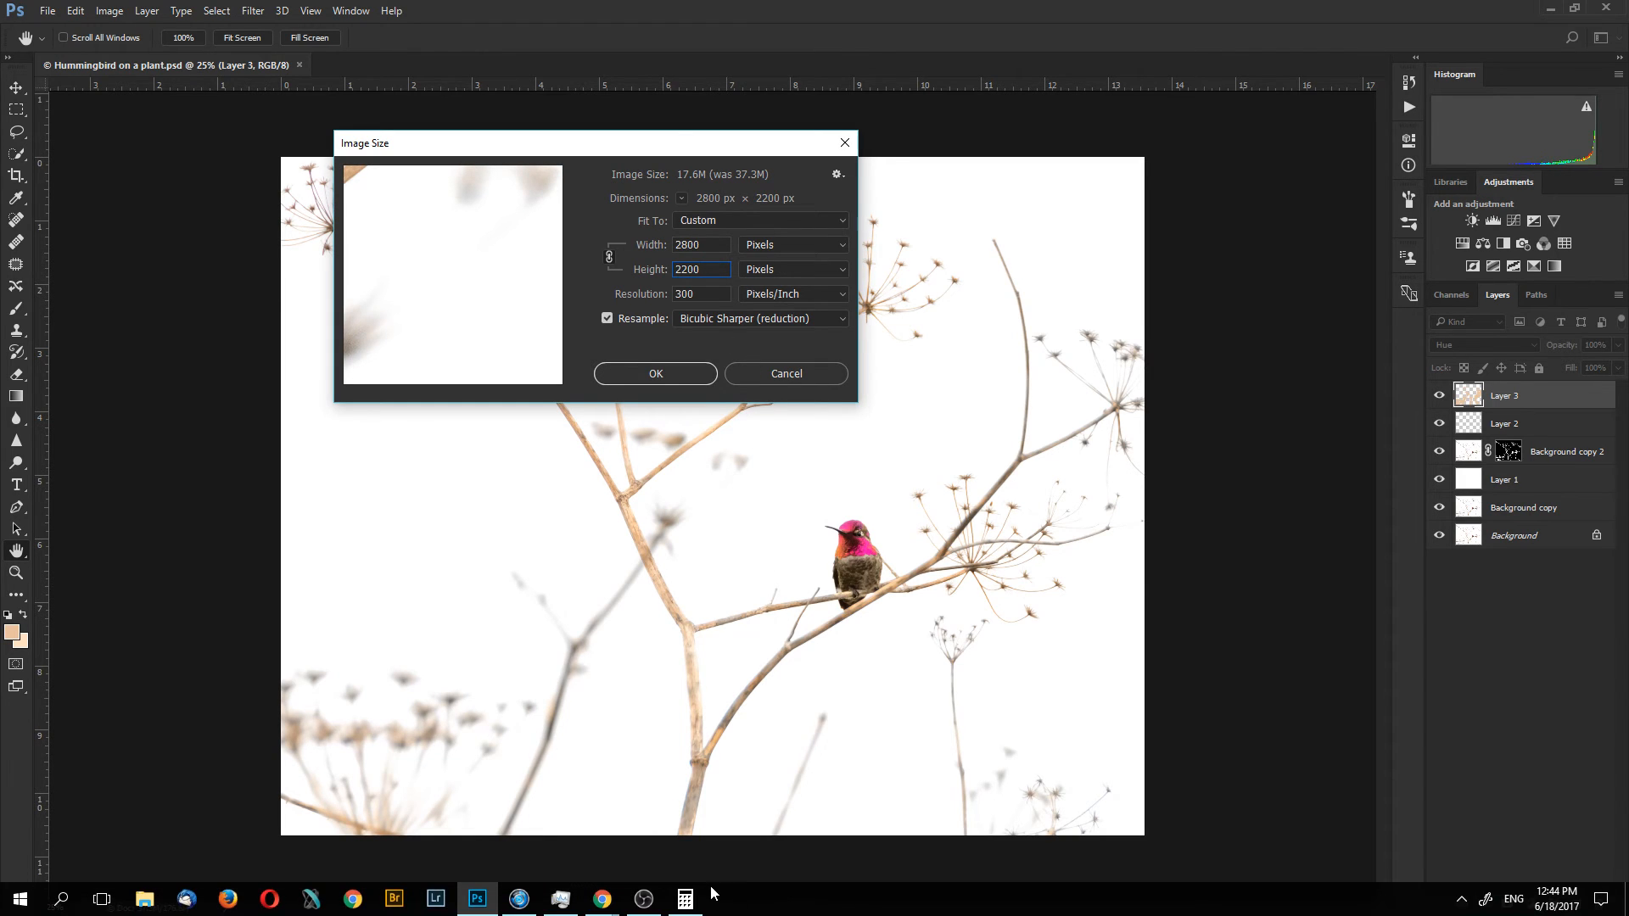
Switch to the Calculator, clear it, and multiply the trial pixel dimensions, 2800 by 2200
{"action": "left_click", "coordinate": [715, 898]}
{"action": "left_click", "coordinate": [1112, 374]}
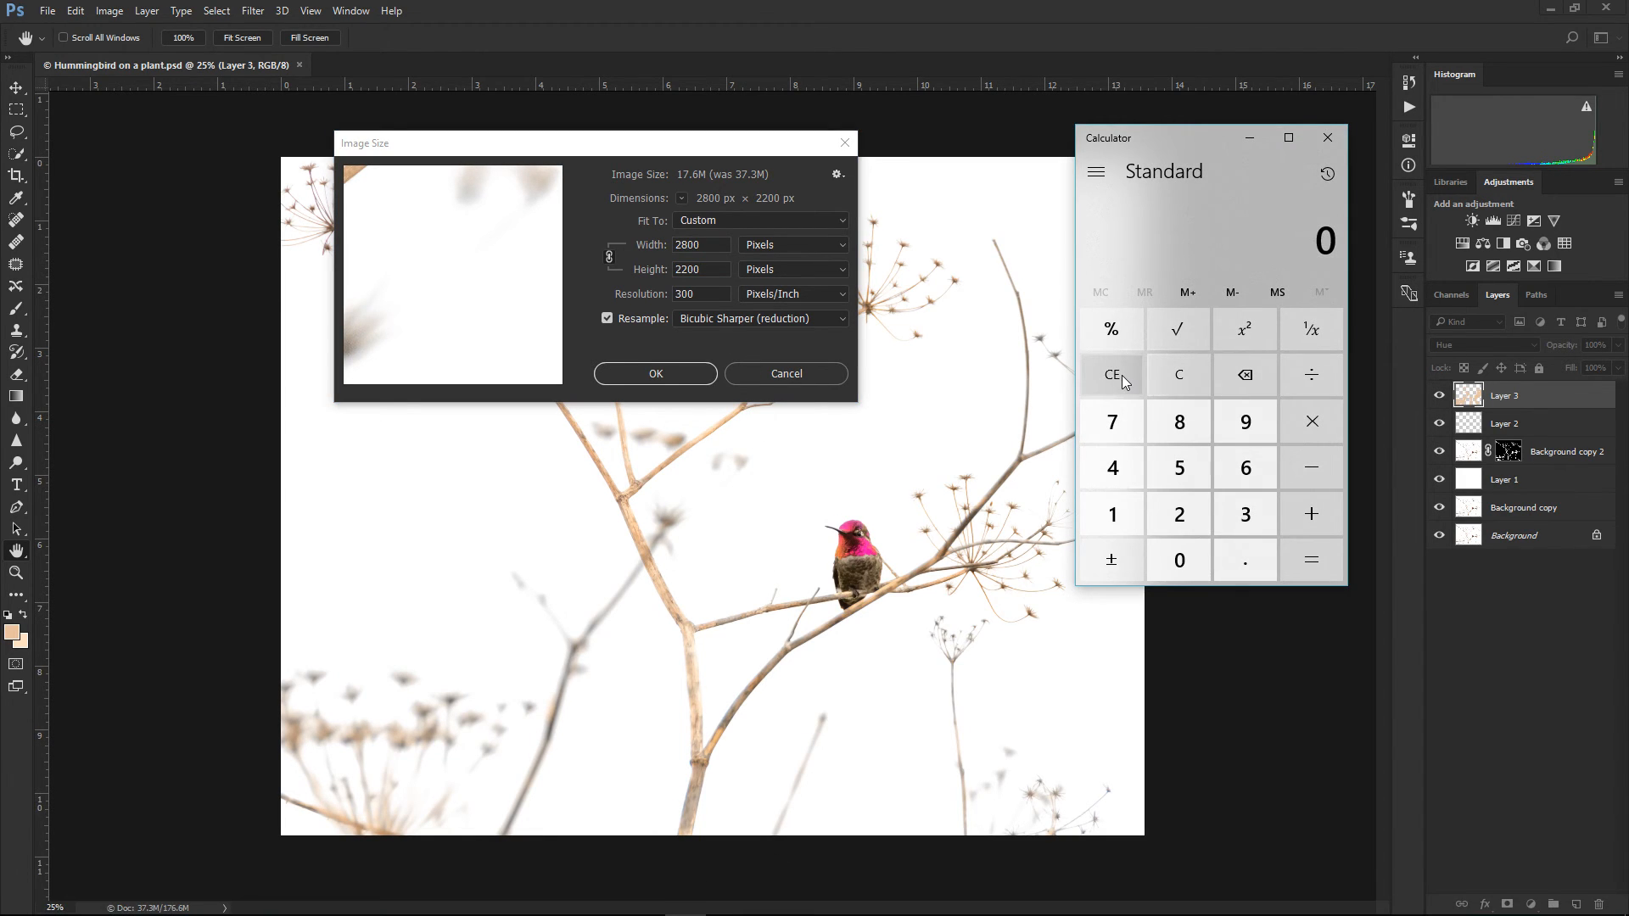
{"action": "type", "text": "2800"}
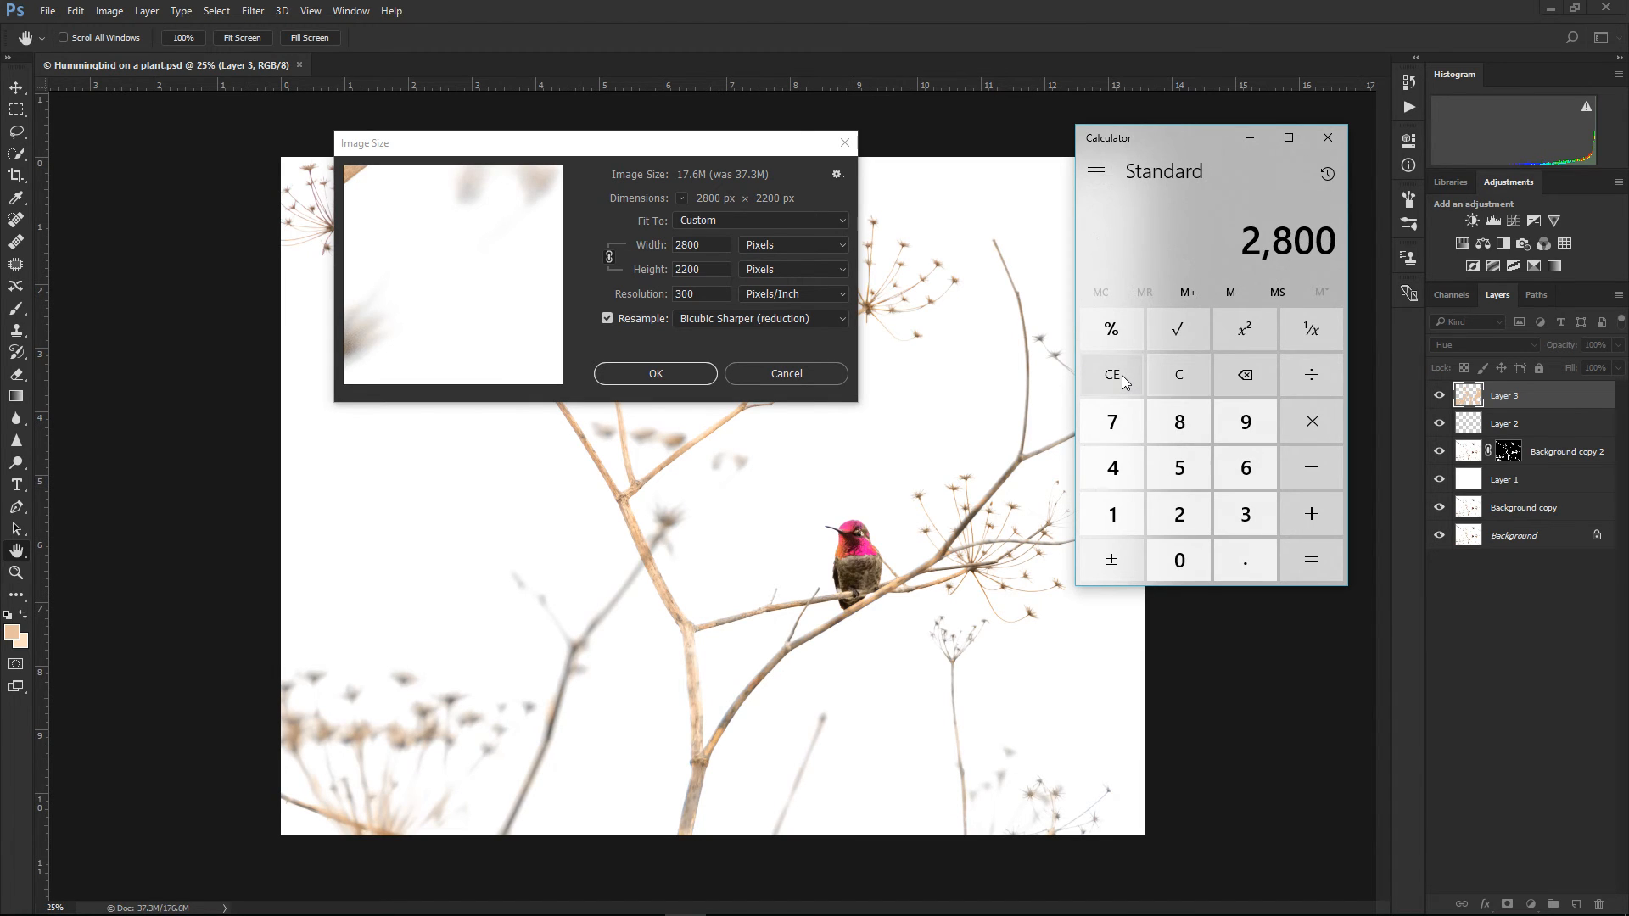
{"action": "left_click", "coordinate": [1303, 411]}
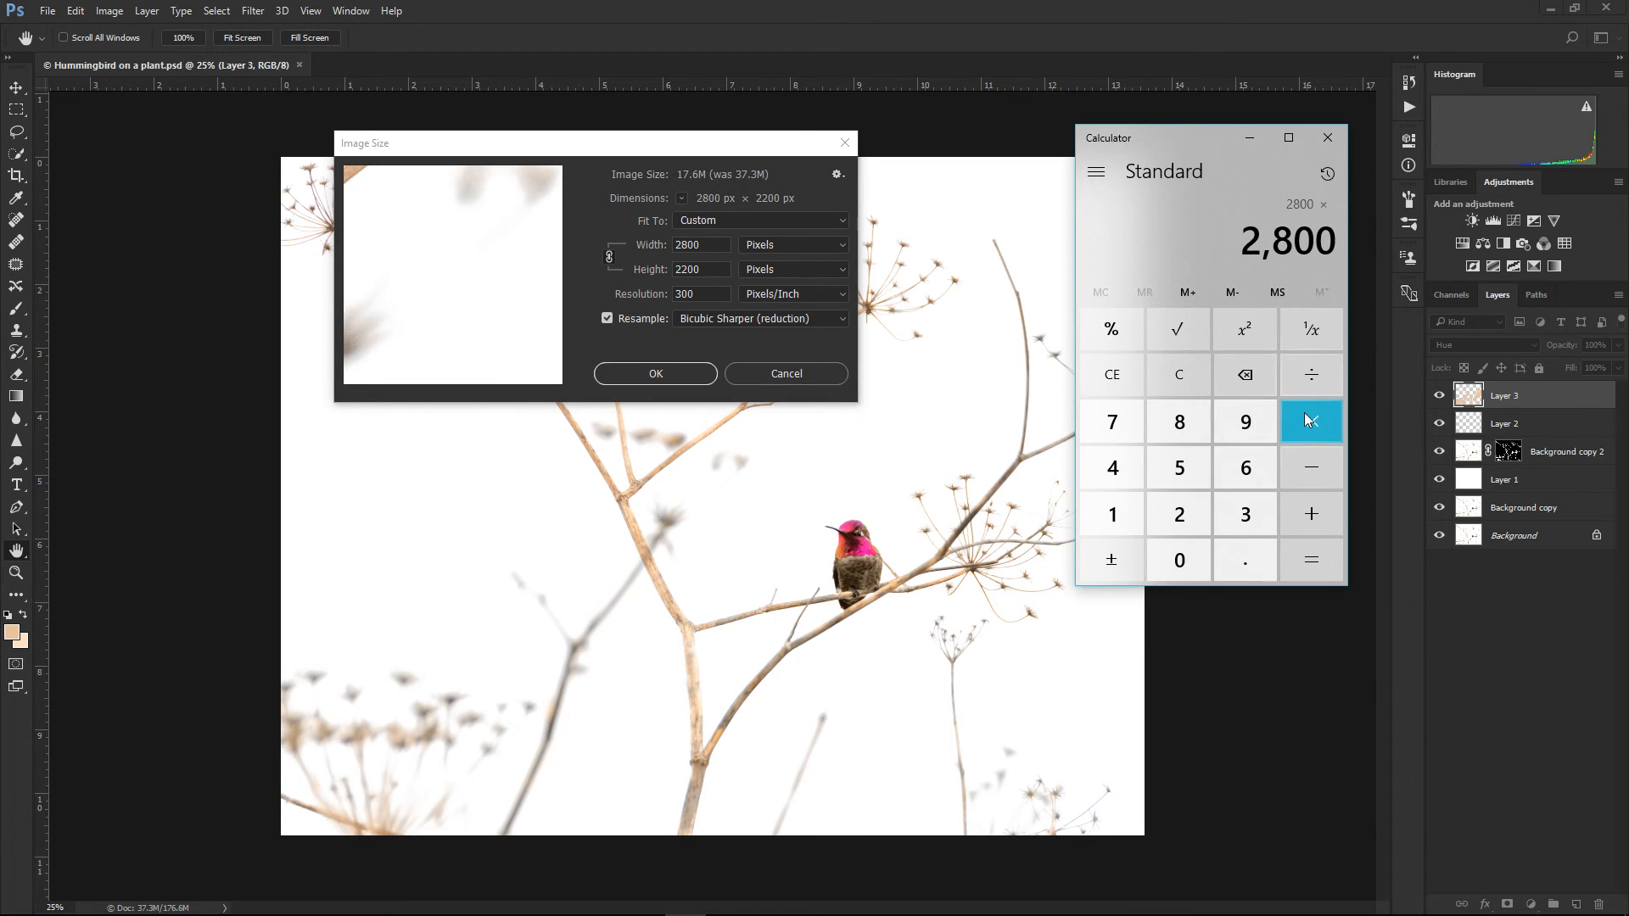
{"action": "type", "text": "22"}
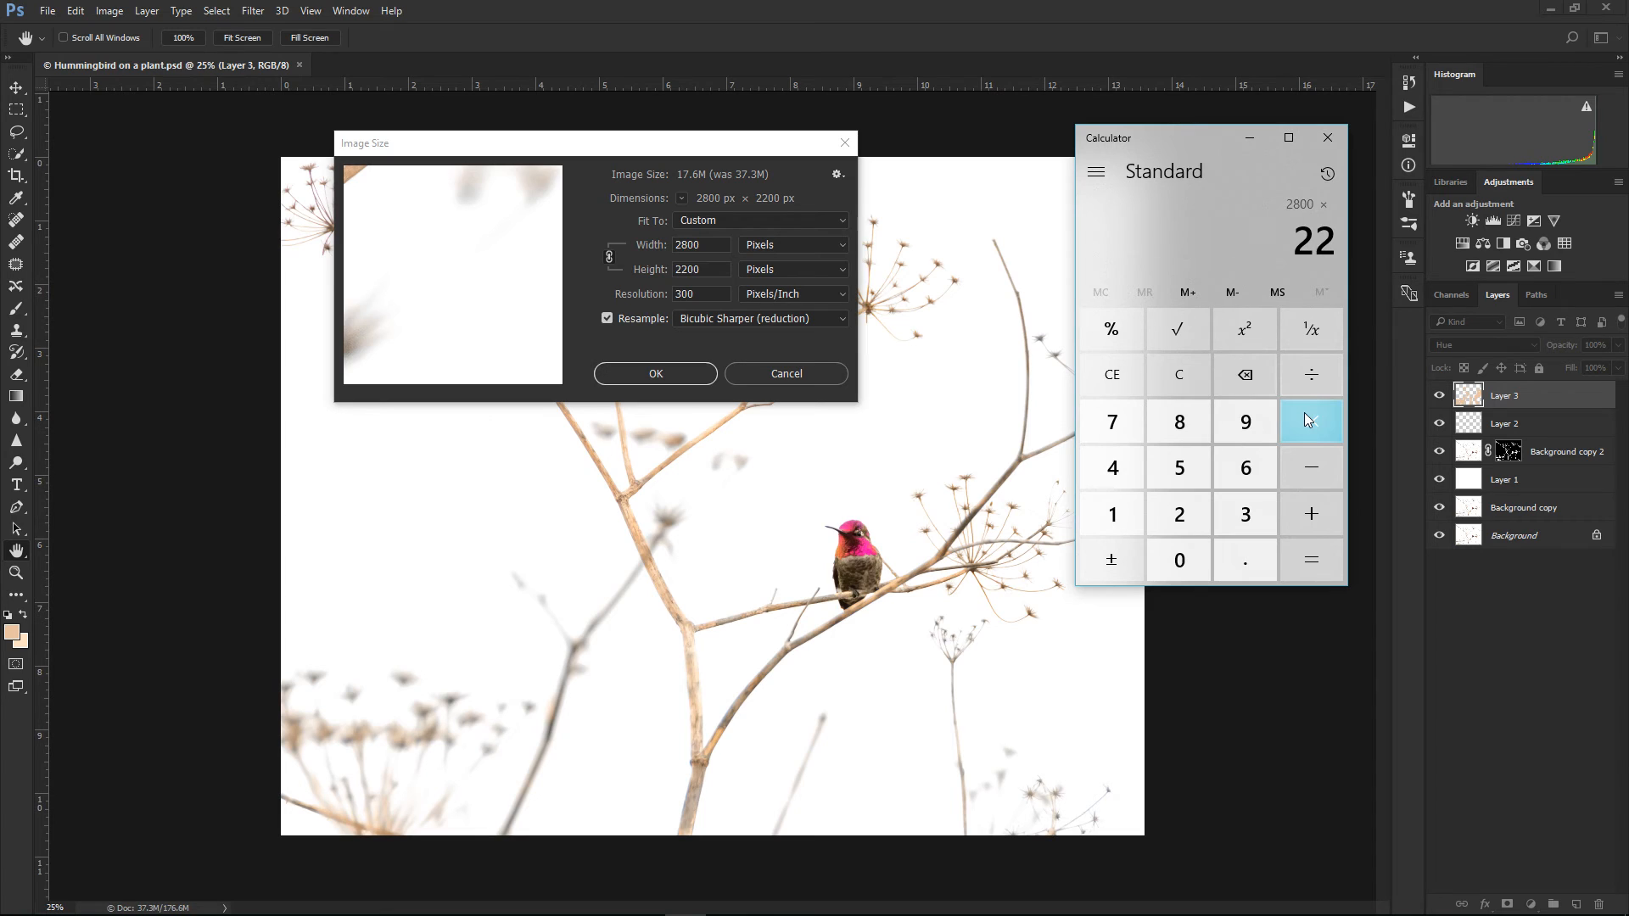
{"action": "type", "text": "00"}
{"action": "key", "text": "Return"}
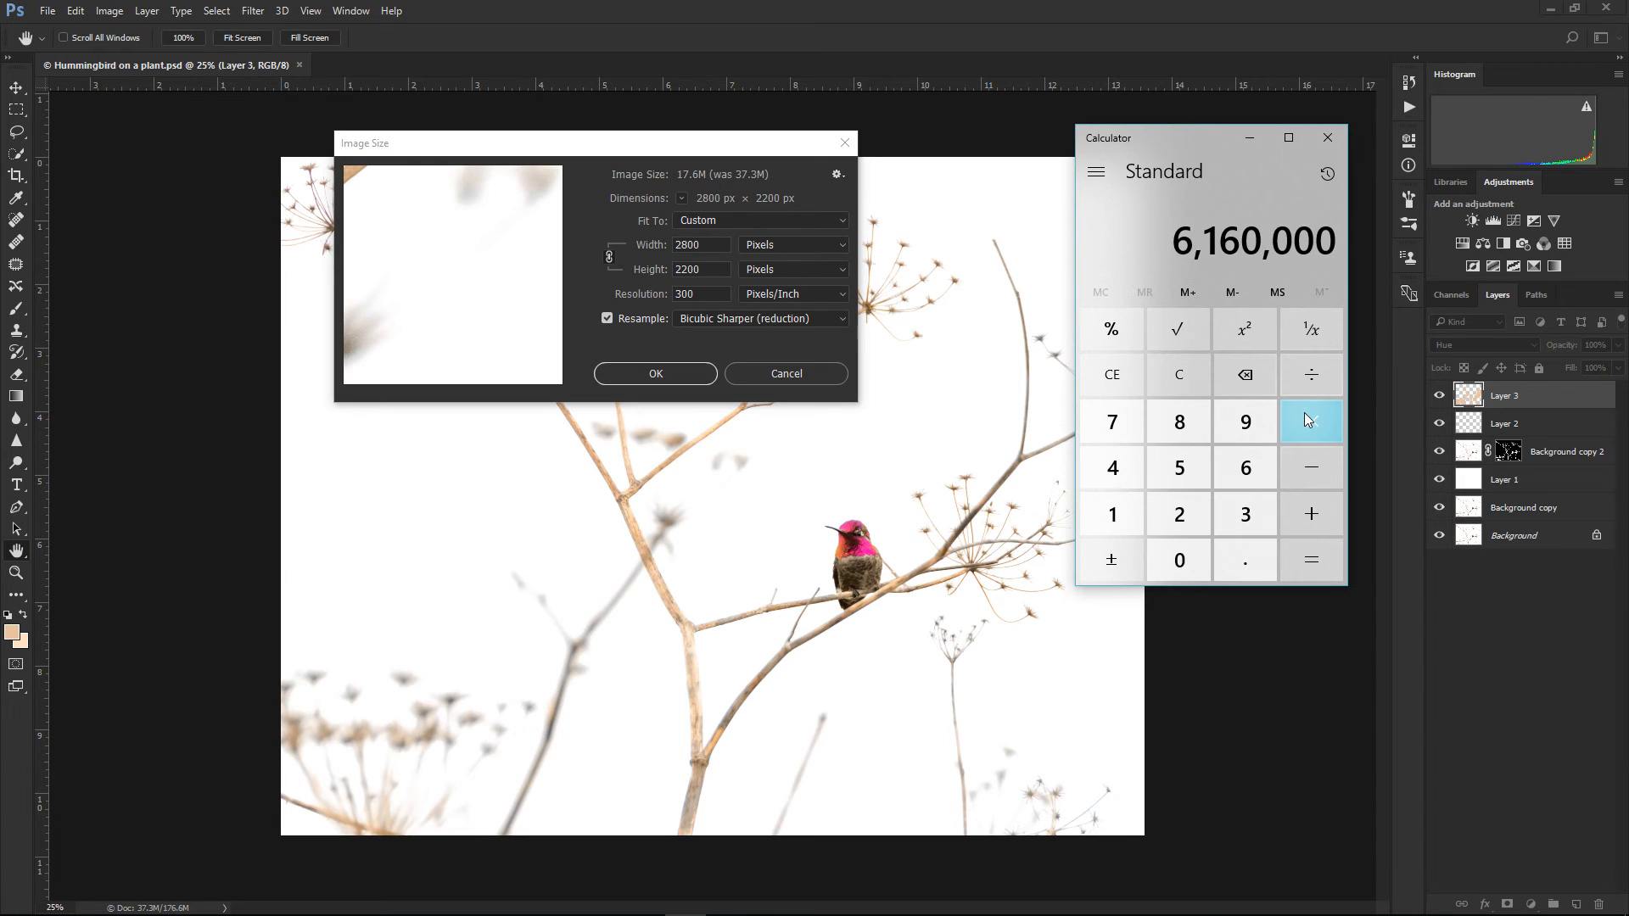
Set the image height to 2300 pixels in the Image Size settings, keeping the proportions linked
{"action": "left_click", "coordinate": [712, 264]}
{"action": "left_click_drag", "start_coordinate": [712, 266], "coordinate": [670, 269]}
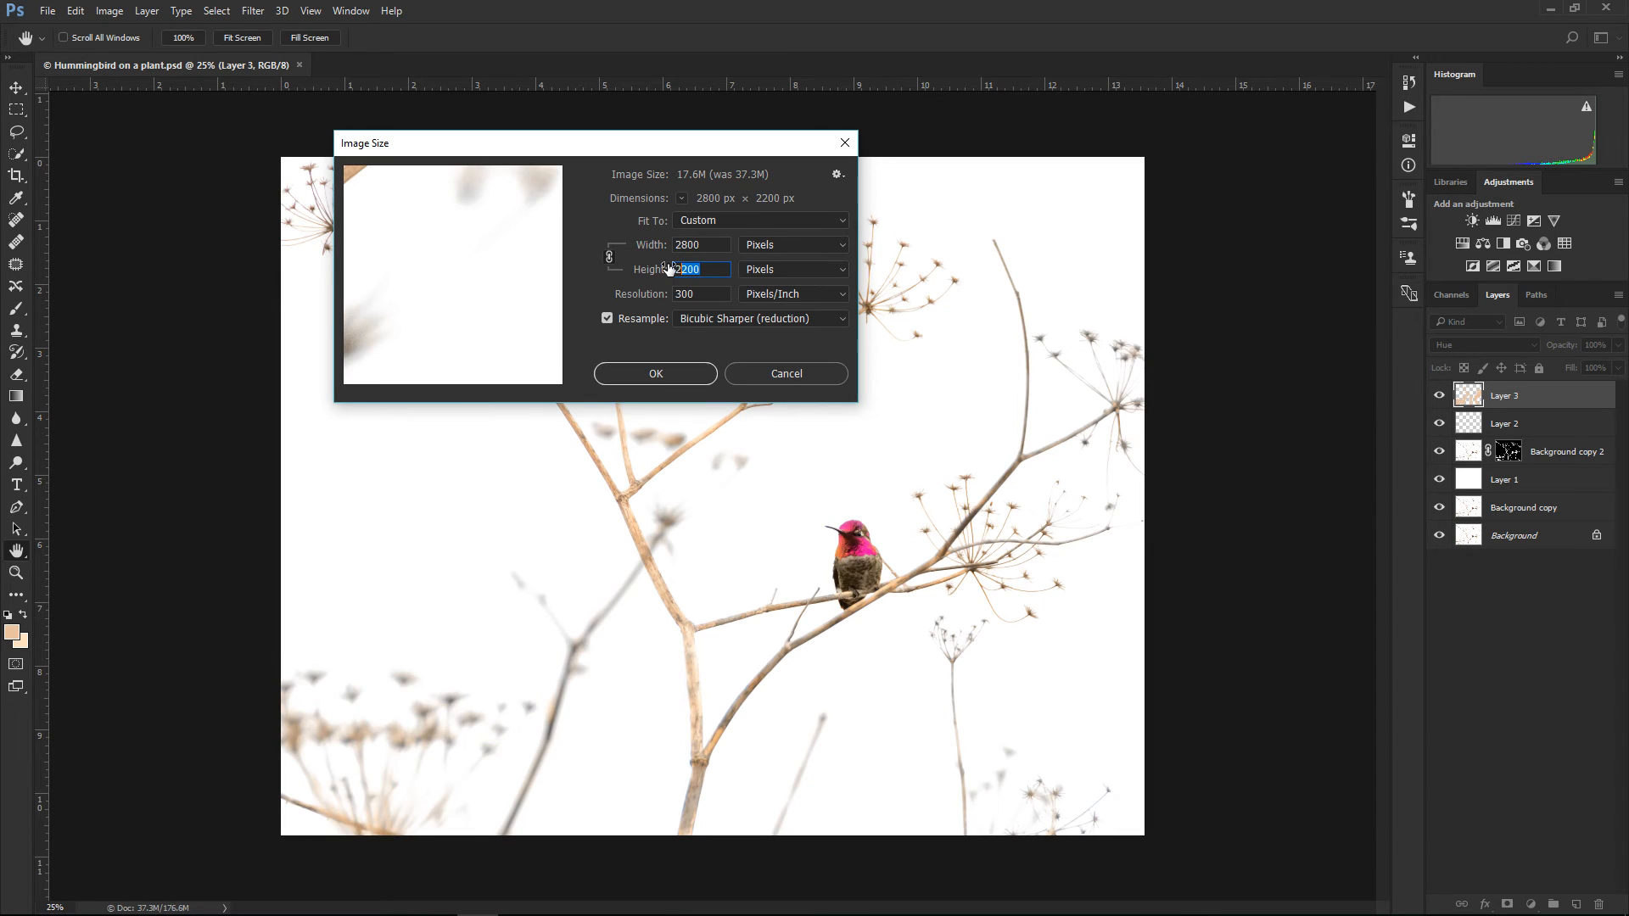
{"action": "type", "text": "2300"}
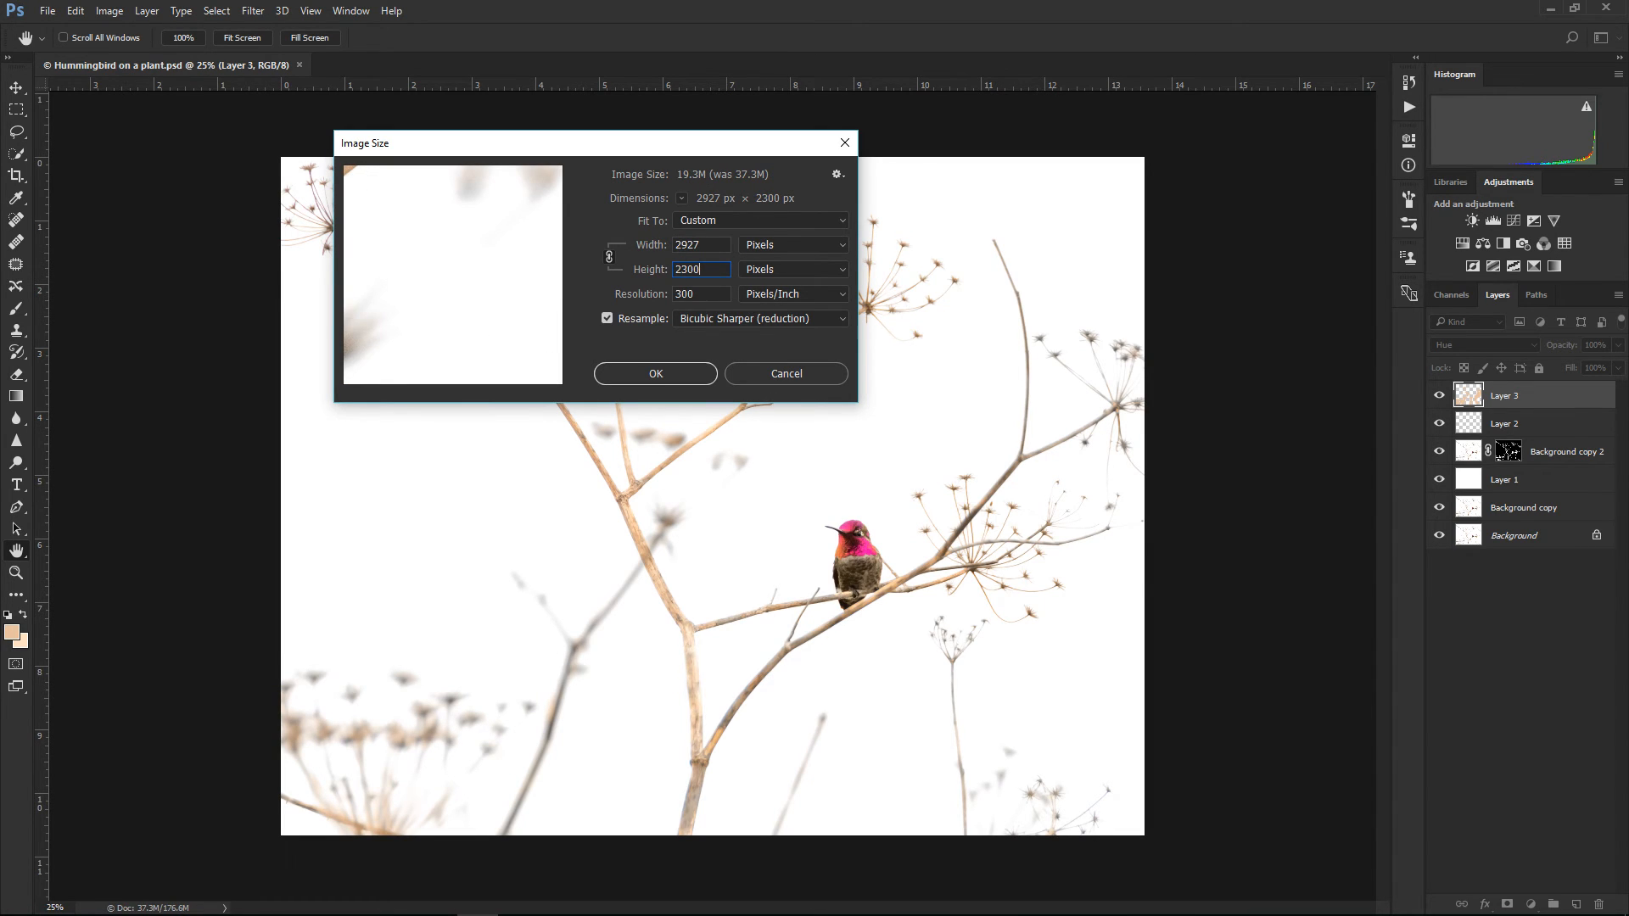
Multiply the new dimensions, 2927 by 2300, in the cleared Calculator and apply the resize to the photo
{"action": "left_click", "coordinate": [685, 898]}
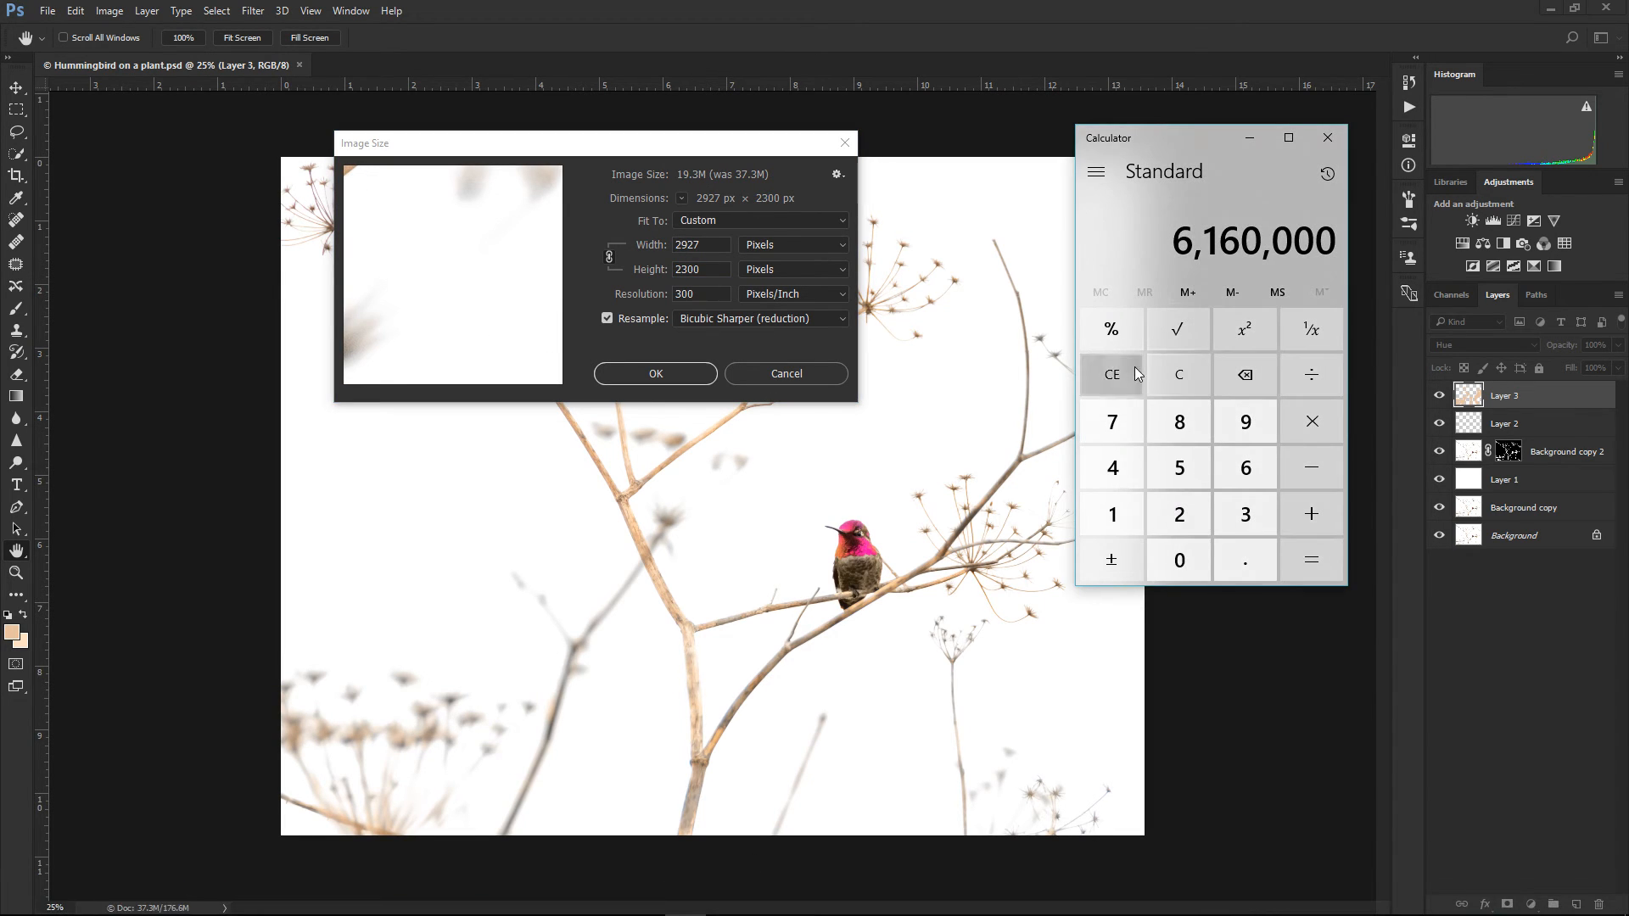
{"action": "left_click", "coordinate": [1158, 371]}
{"action": "type", "text": "29"}
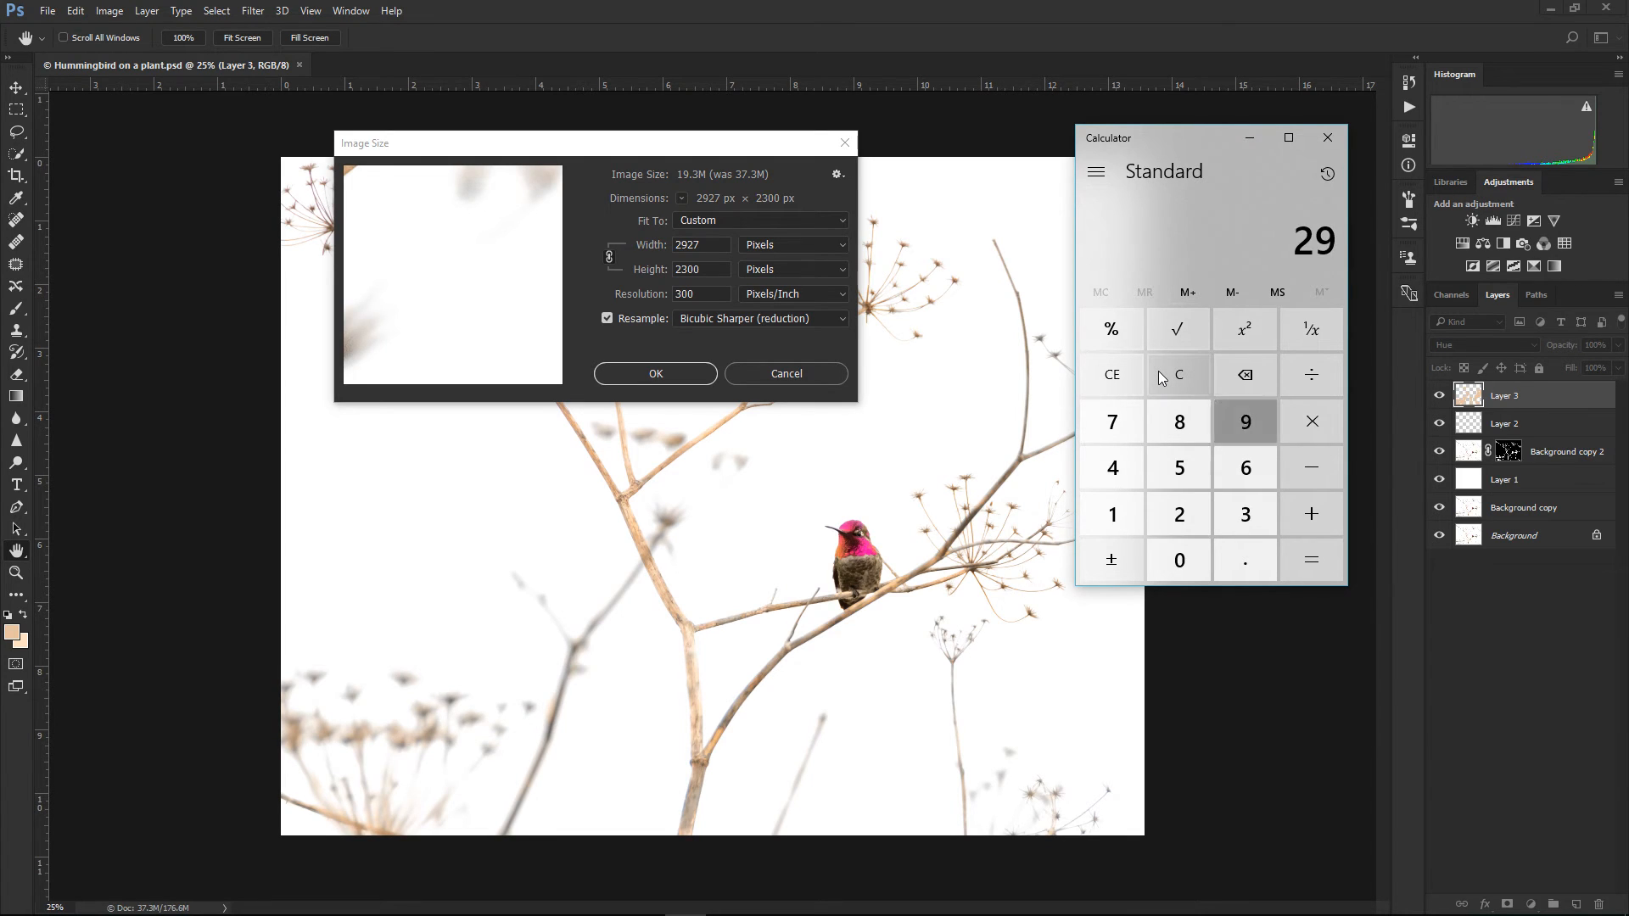
{"action": "type", "text": "27"}
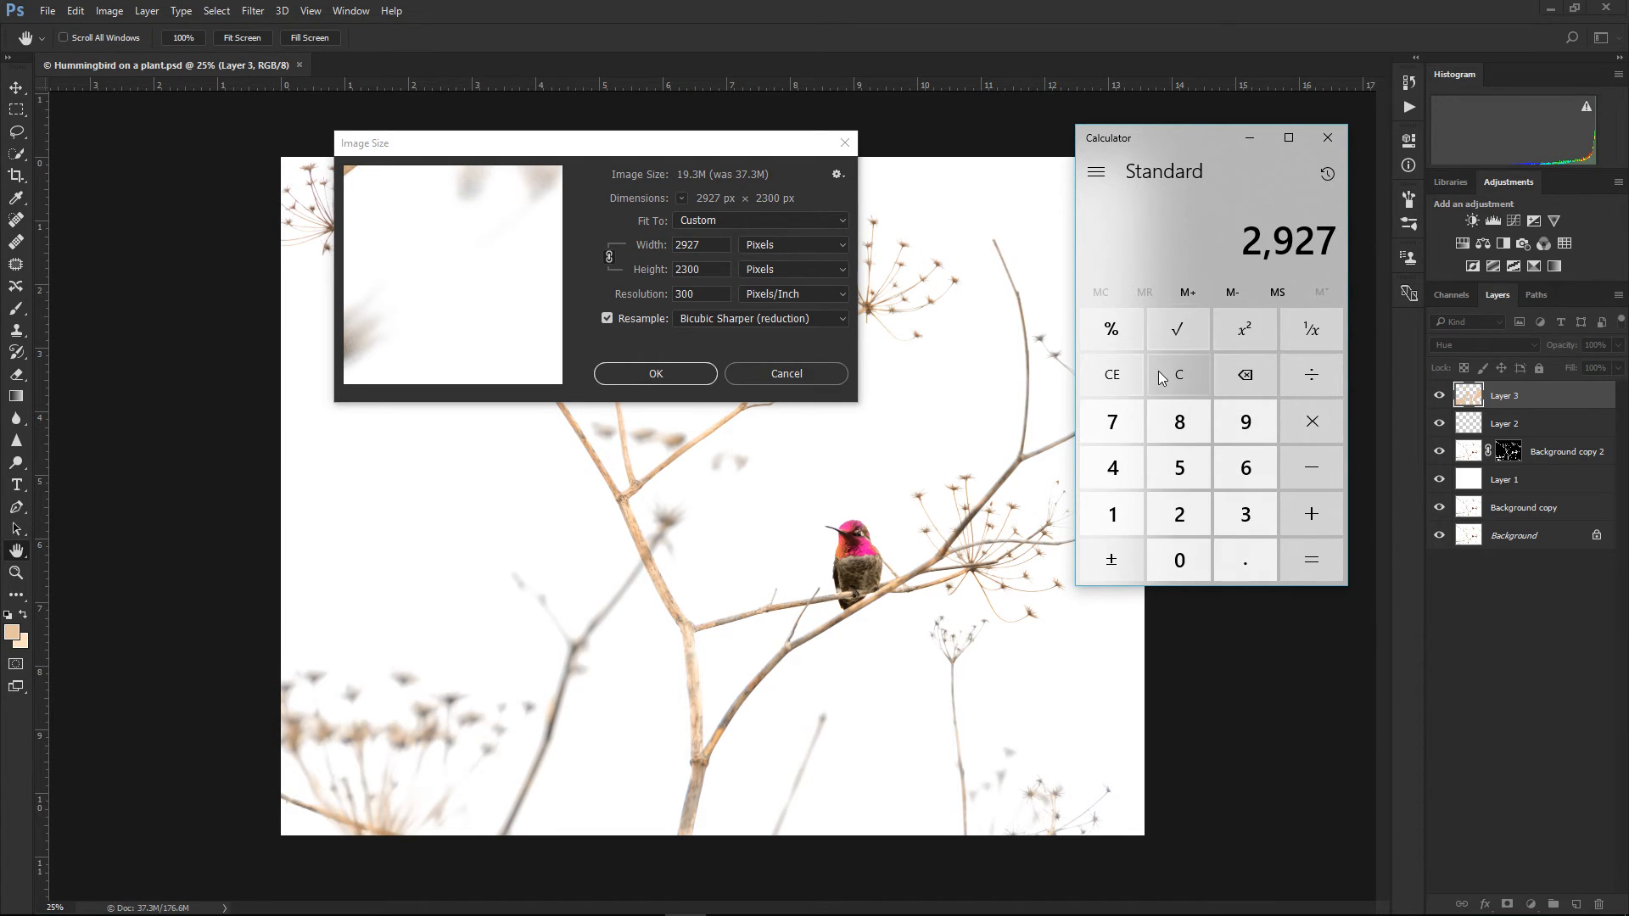
{"action": "left_click", "coordinate": [1311, 420]}
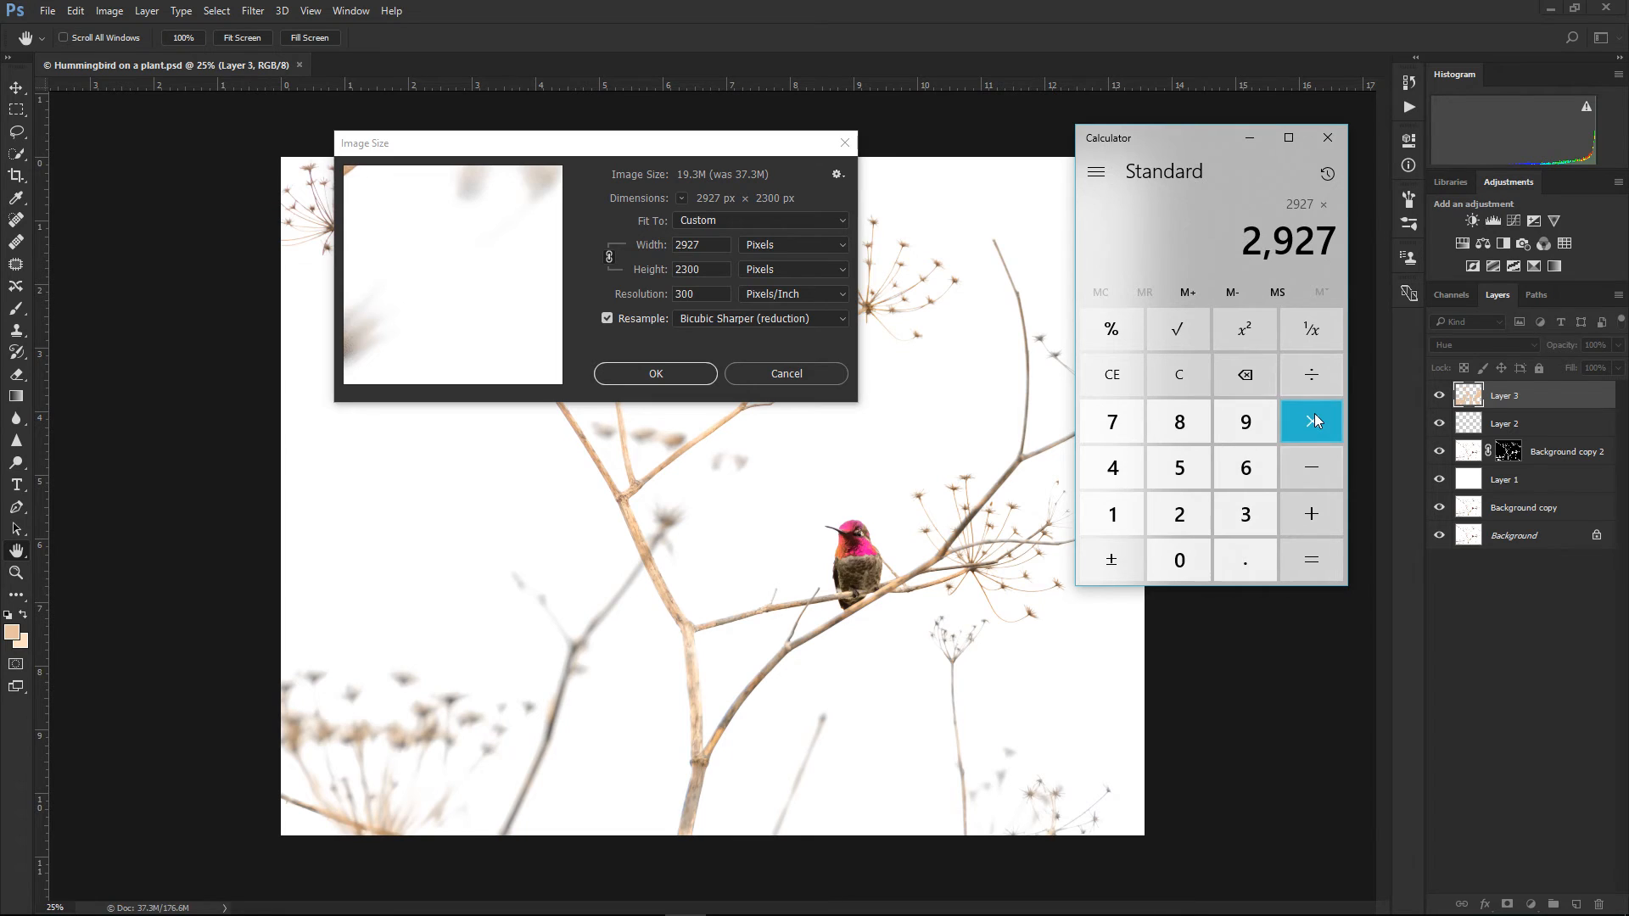
{"action": "type", "text": "2300"}
{"action": "key", "text": "Return"}
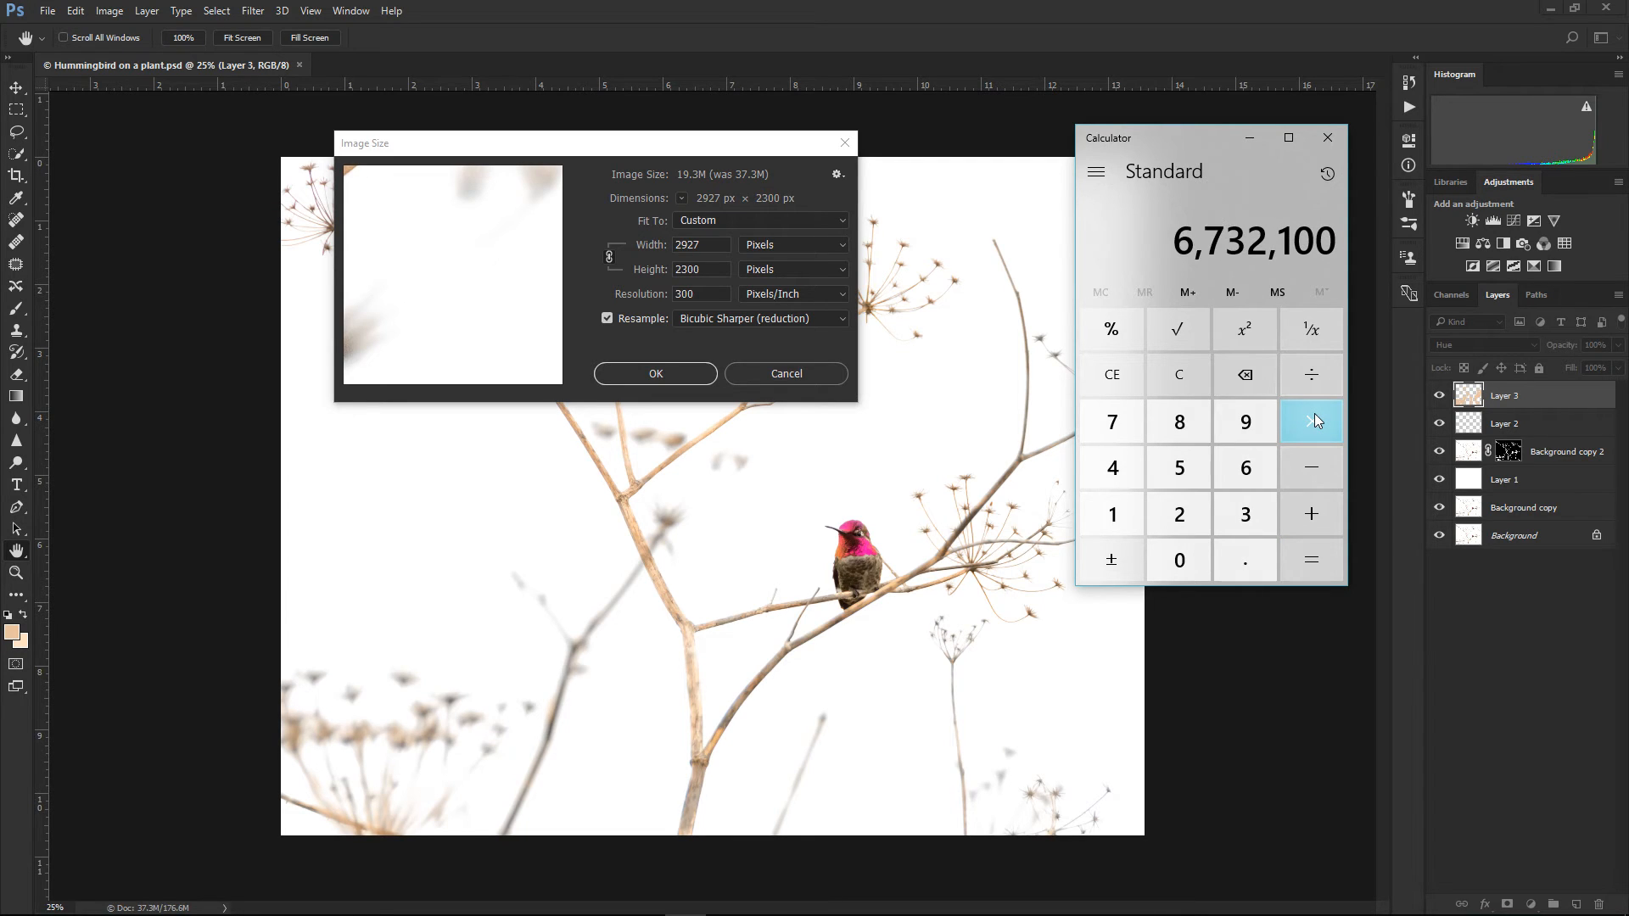
{"action": "left_click", "coordinate": [682, 374]}
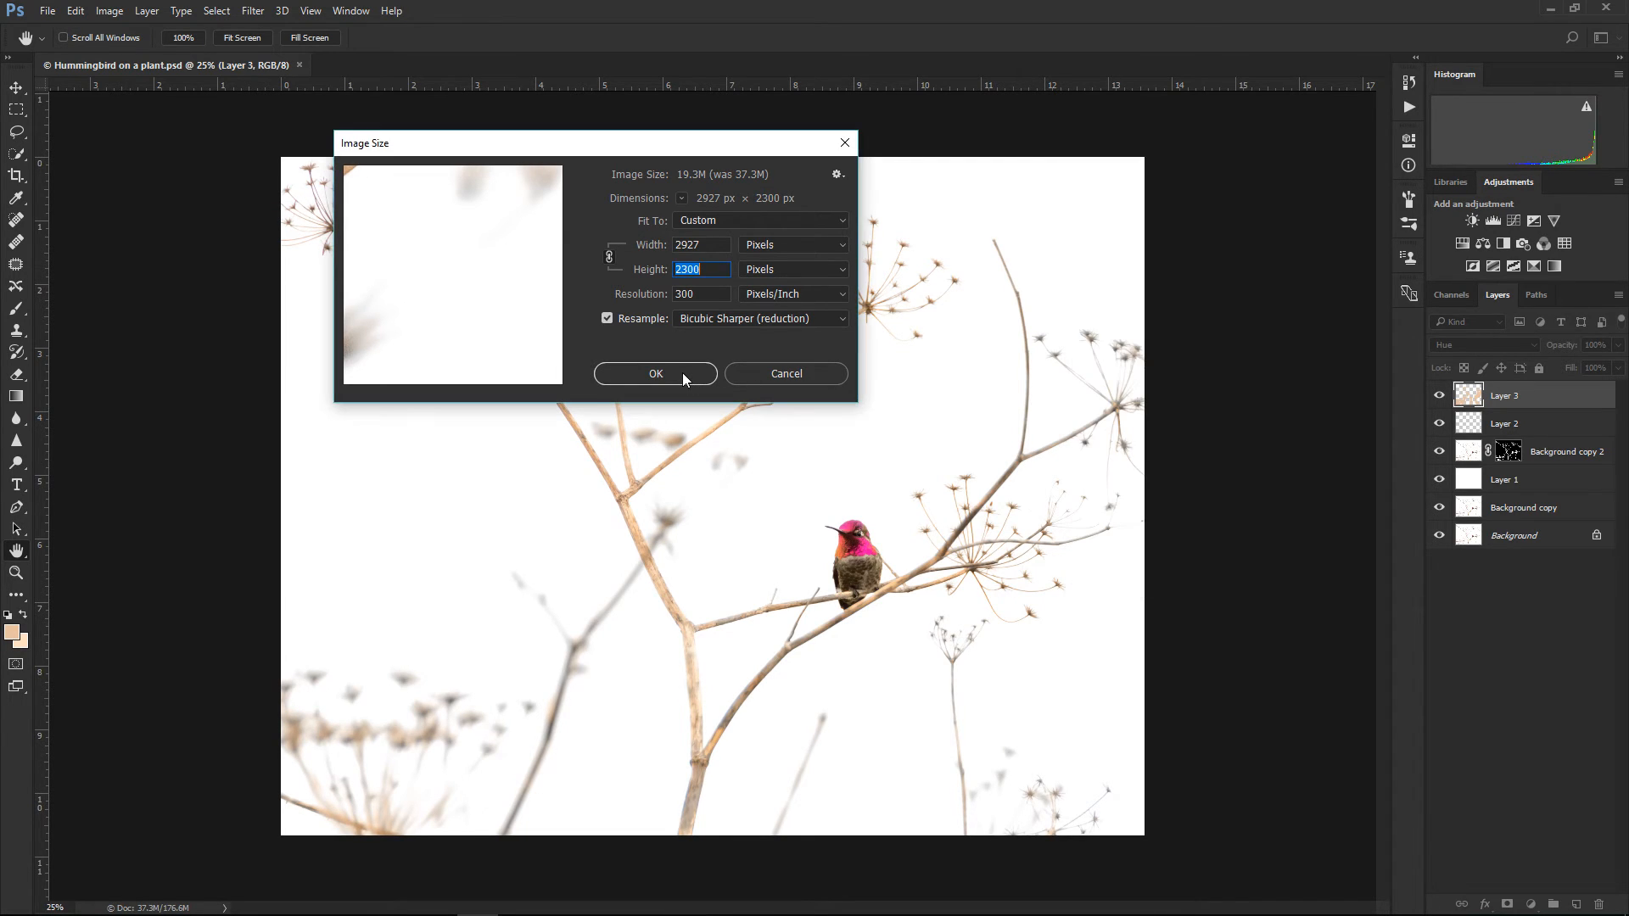
{"action": "left_click", "coordinate": [656, 373]}
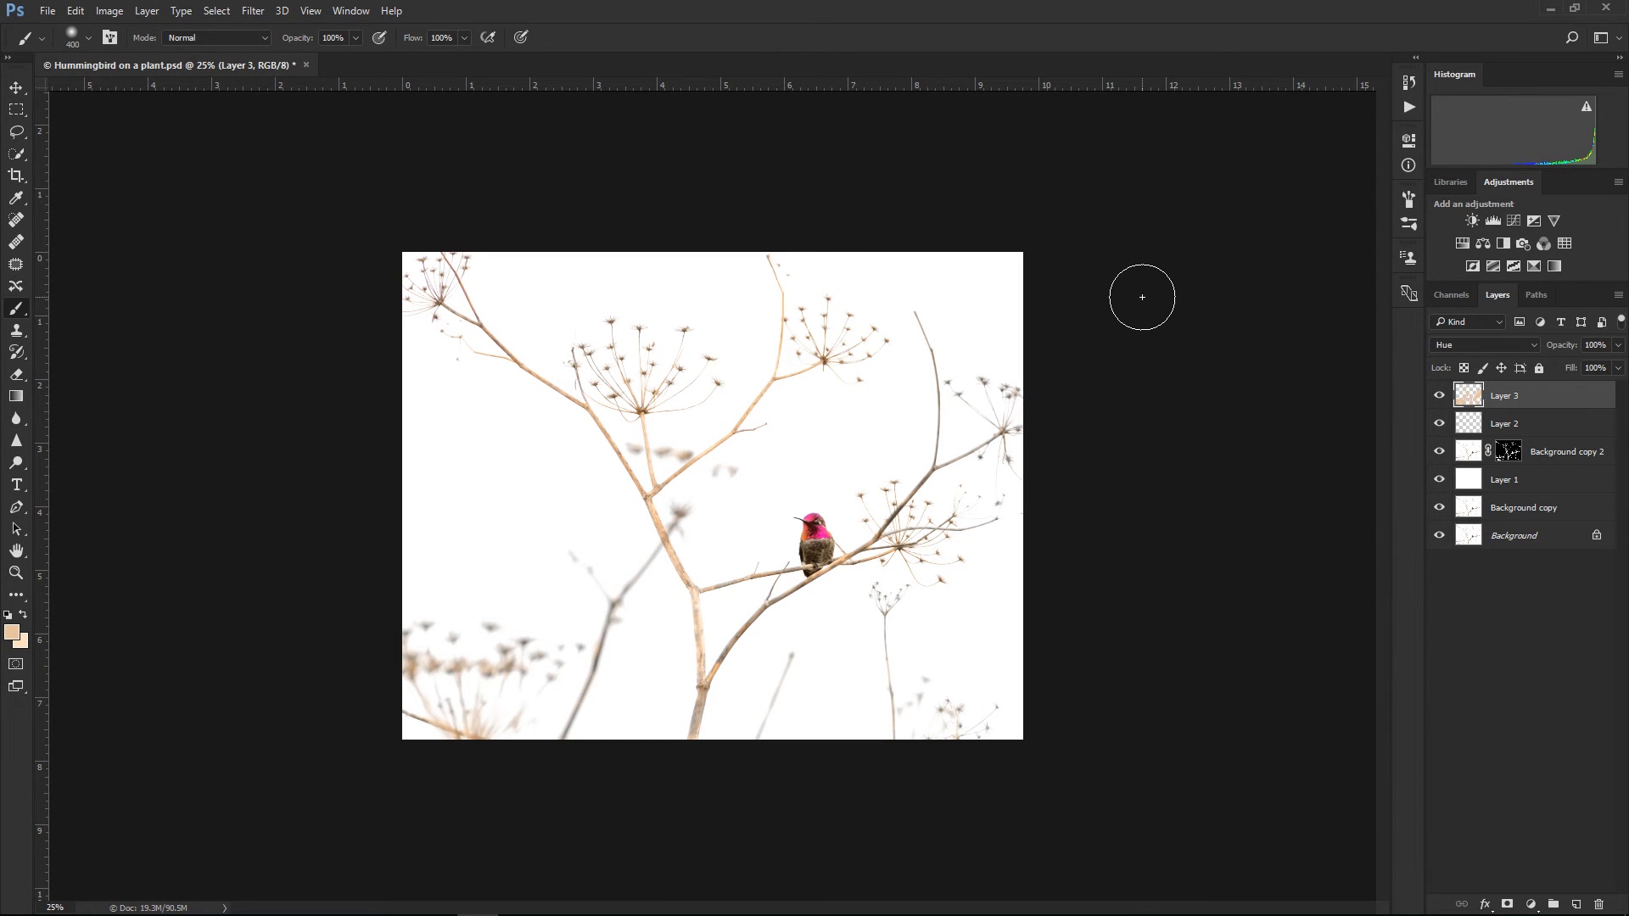
Examine the resized photo at 100% around the hummingbird and the upper branches, and return to the 25% view
{"action": "key", "text": "ctrl+plus"}
{"action": "key", "text": "ctrl+plus"}
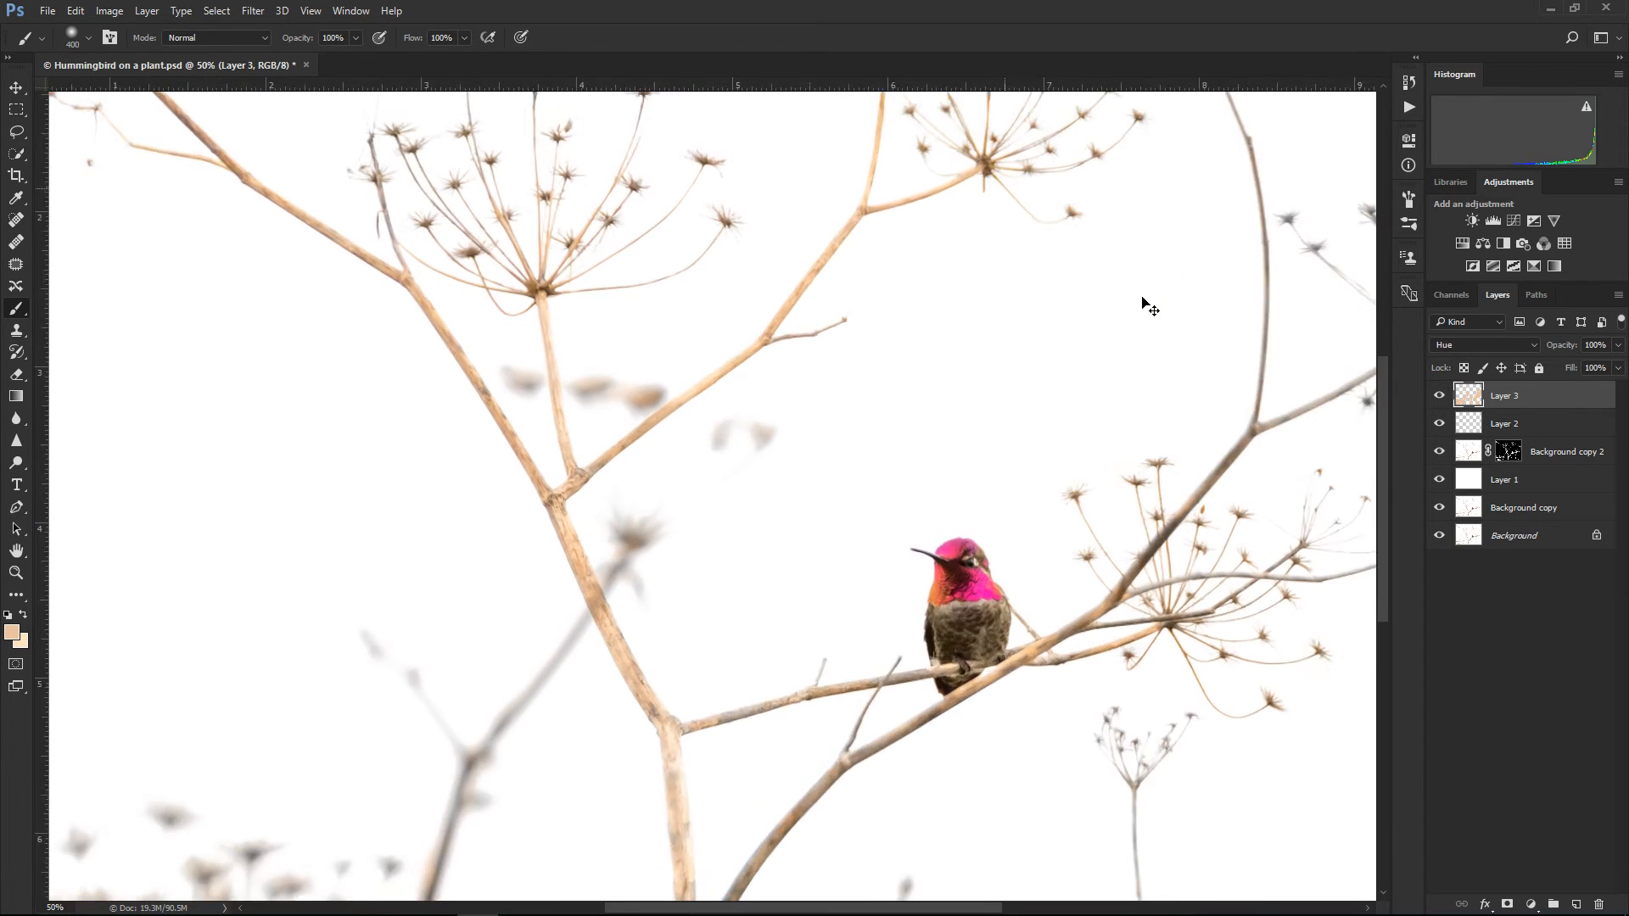
{"action": "key", "text": "ctrl+plus"}
{"action": "key", "text": "ctrl+plus"}
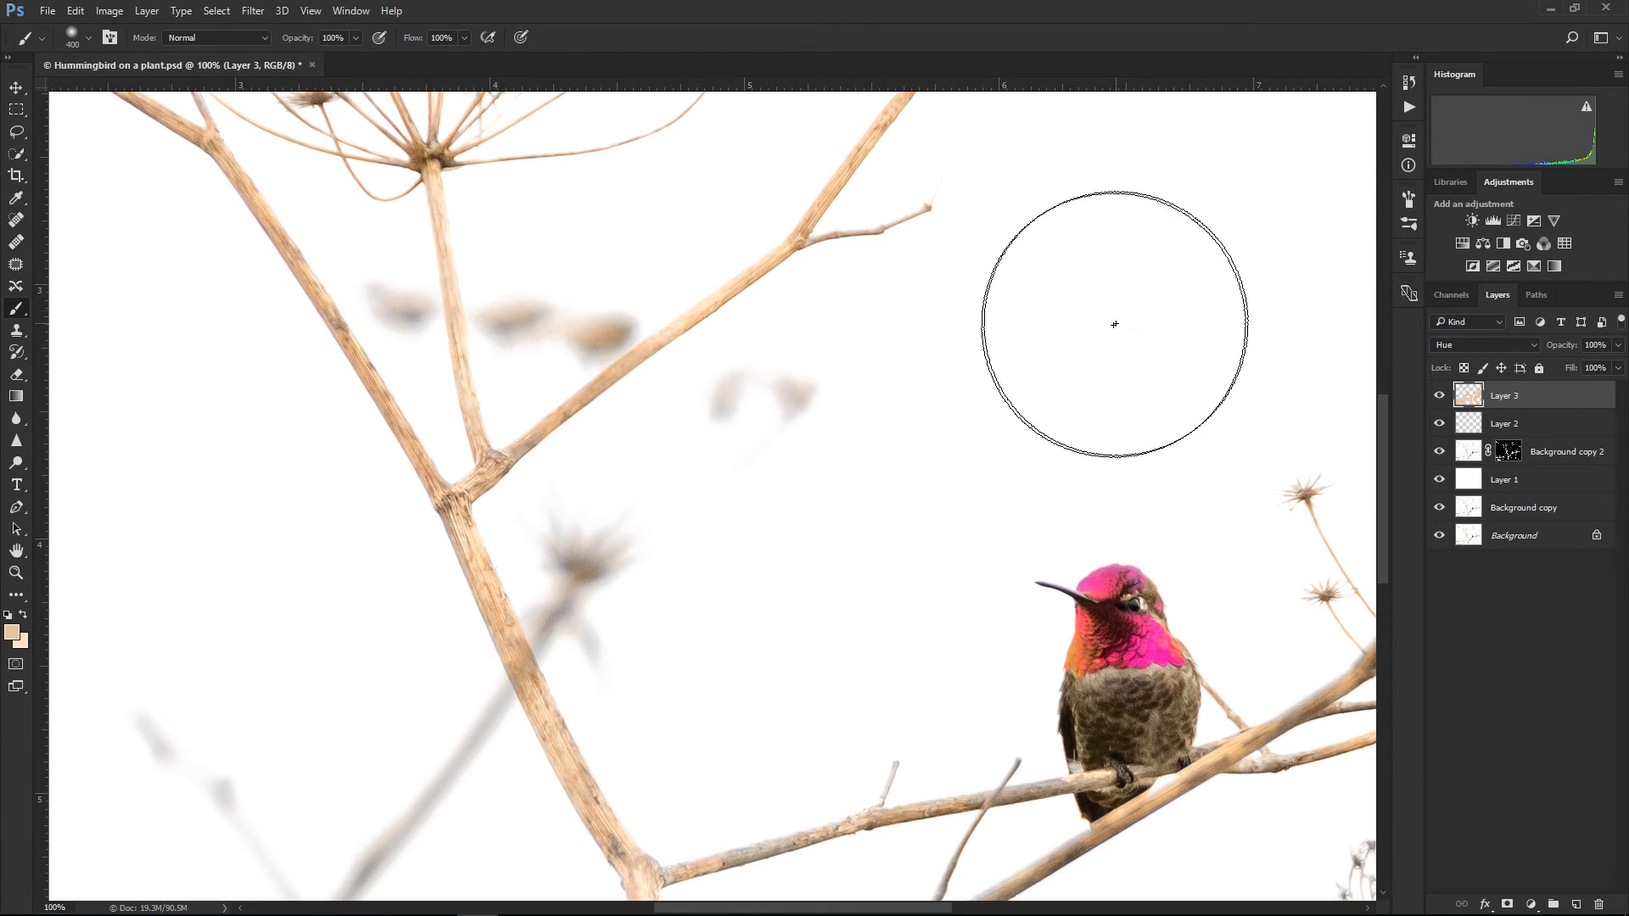
{"action": "left_click_drag", "start_coordinate": [1109, 444], "coordinate": [836, 309]}
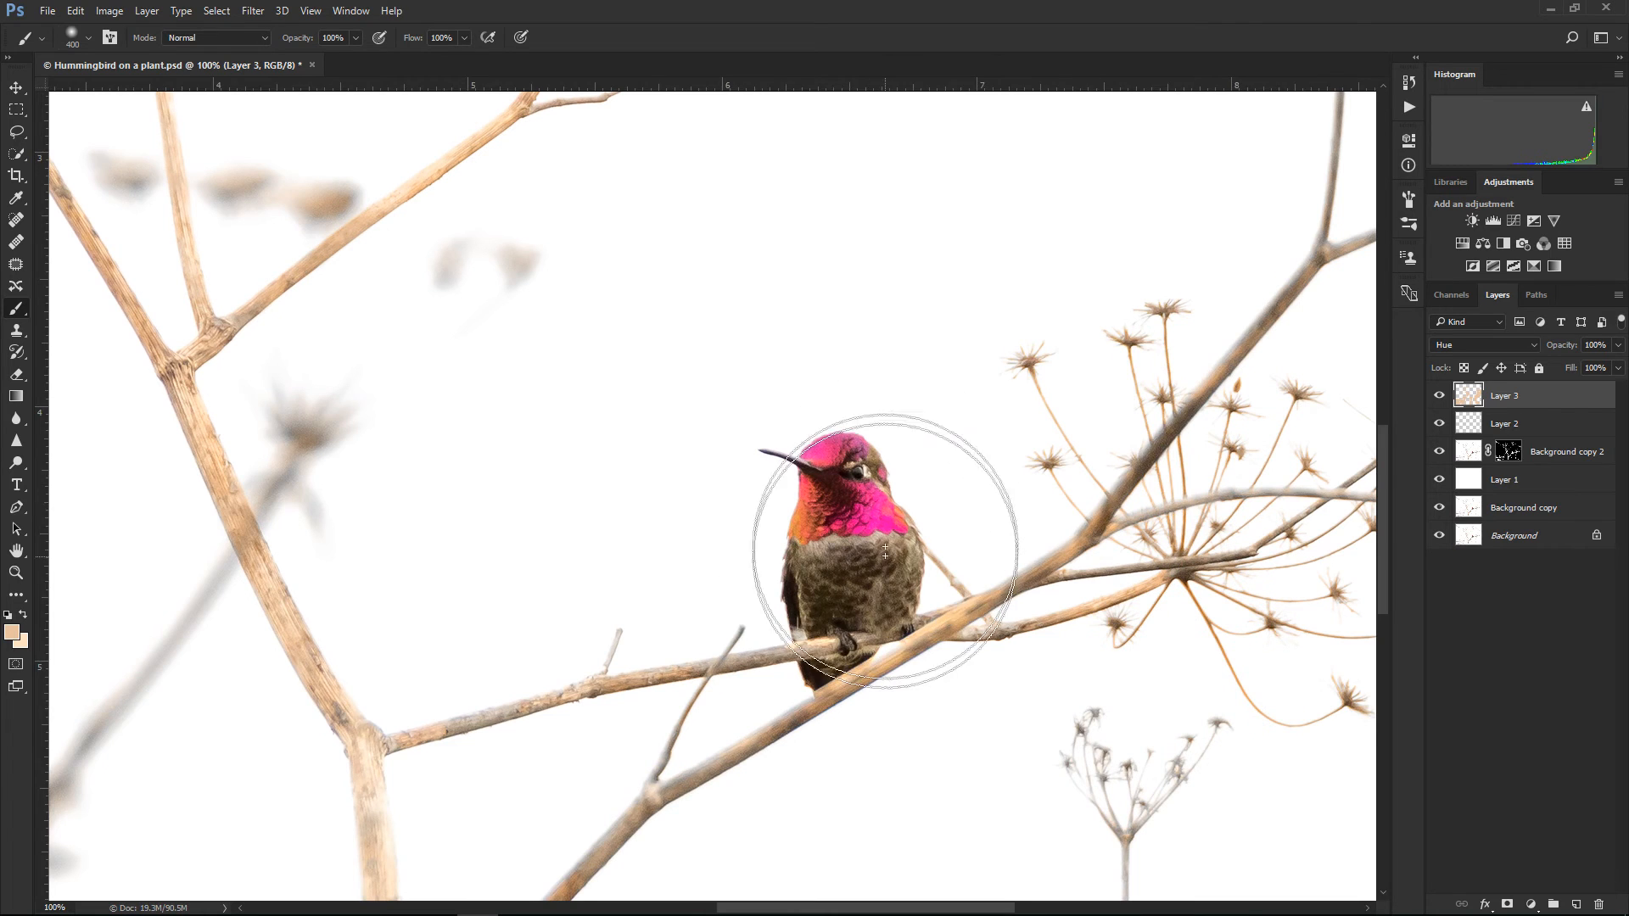
{"action": "mouse_move", "coordinate": [563, 309]}
{"action": "left_mouse_down"}
{"action": "mouse_move", "coordinate": [979, 552]}
{"action": "mouse_move", "coordinate": [716, 353]}
{"action": "mouse_move", "coordinate": [920, 707]}
{"action": "left_mouse_up"}
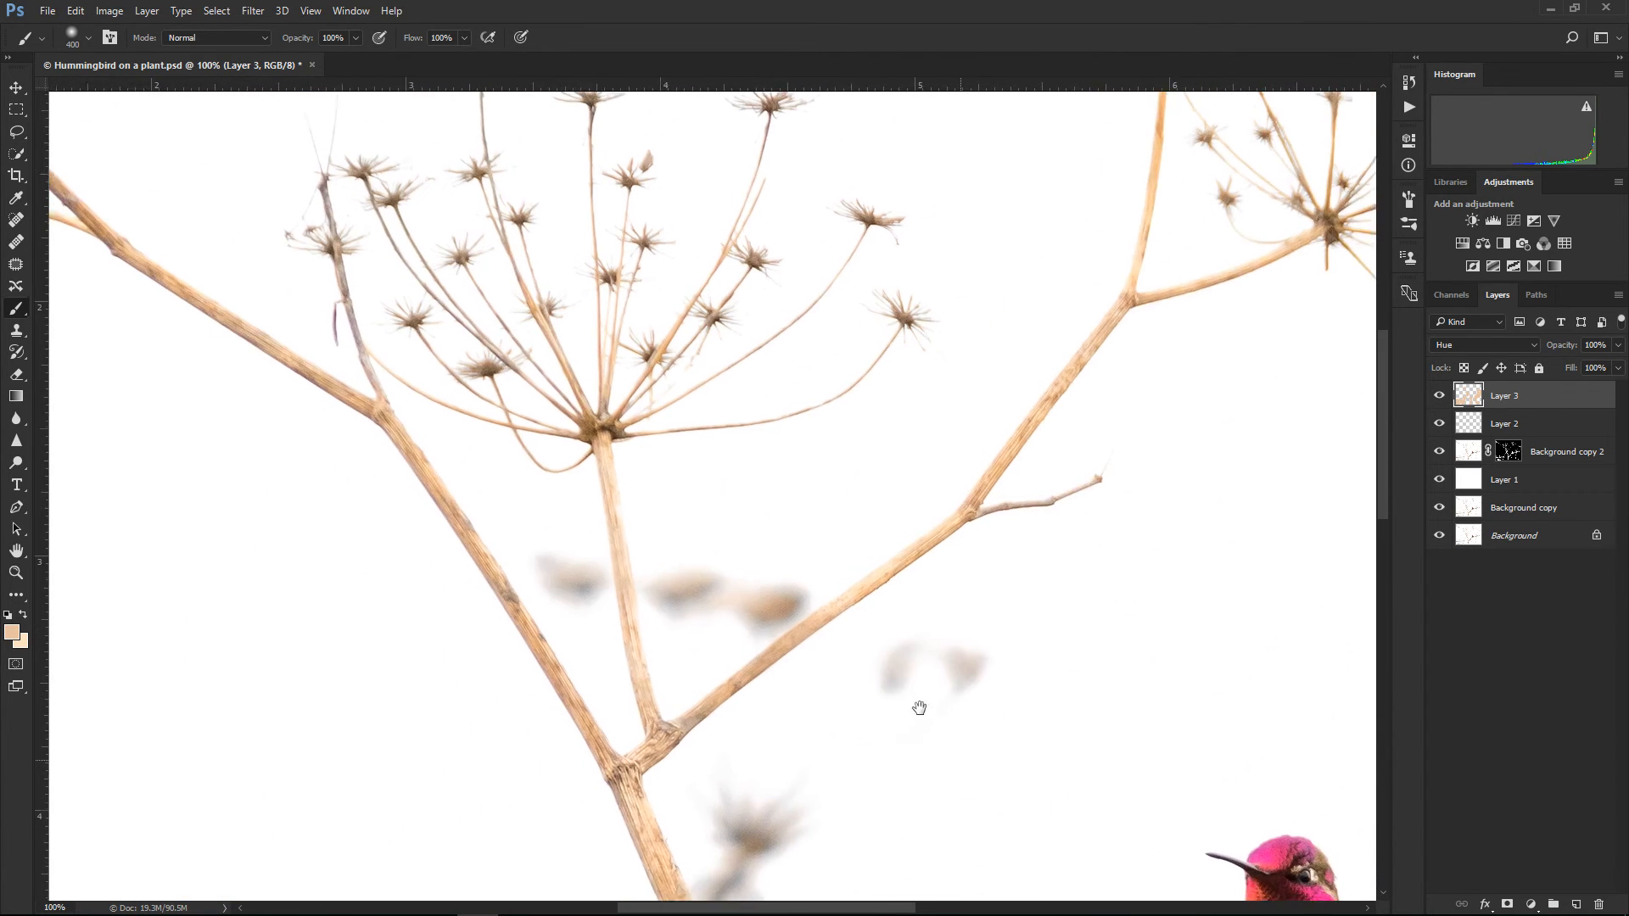
{"action": "key", "text": "ctrl+minus"}
{"action": "key", "text": "ctrl+minus"}
{"action": "key", "text": "ctrl+minus"}
{"action": "key", "text": "ctrl+minus"}
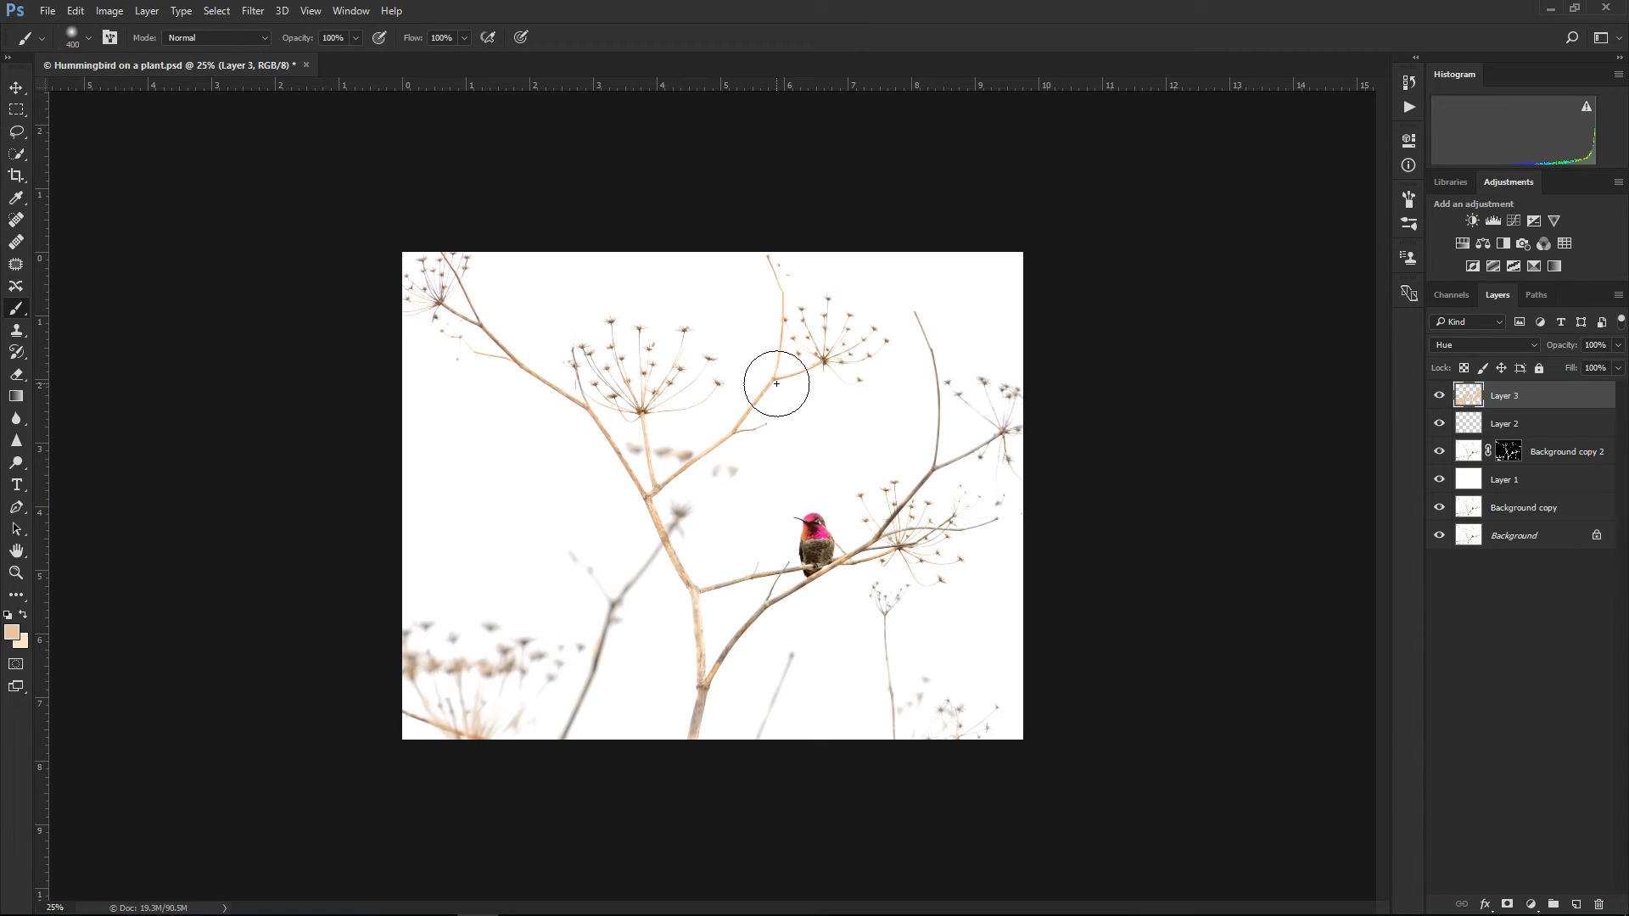
Save a JPEG copy as "Hummingbird on a plant.jpg" in the Jun 11 folder at quality 12, Maximum, with the Baseline ("Standard") format
{"action": "left_click", "coordinate": [48, 12]}
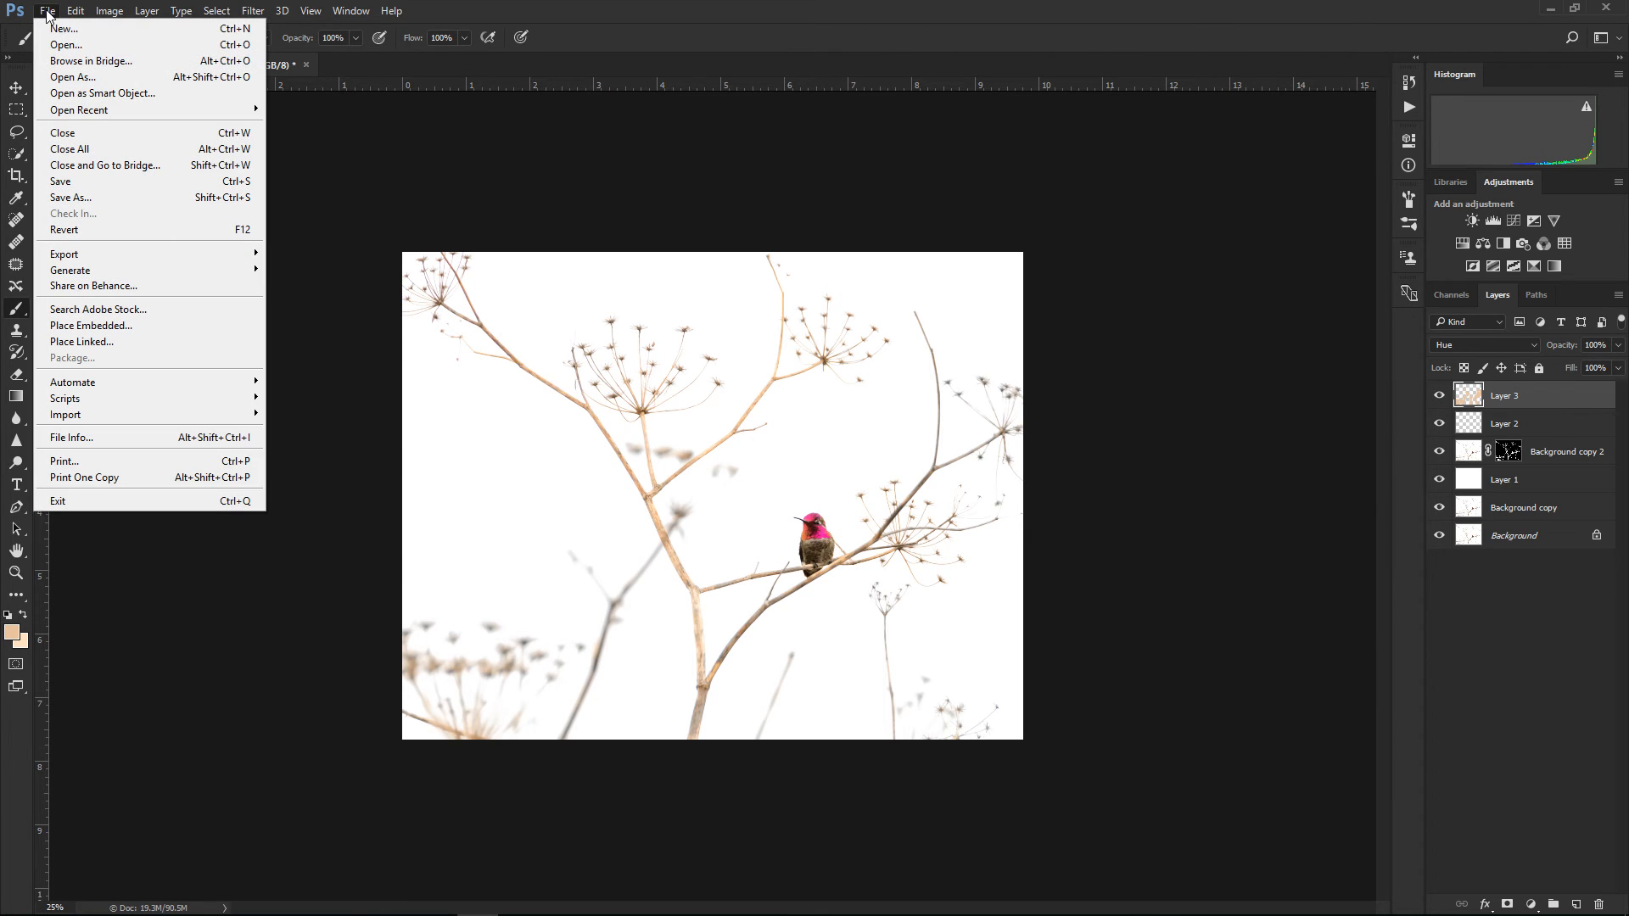
{"action": "left_click", "coordinate": [103, 201]}
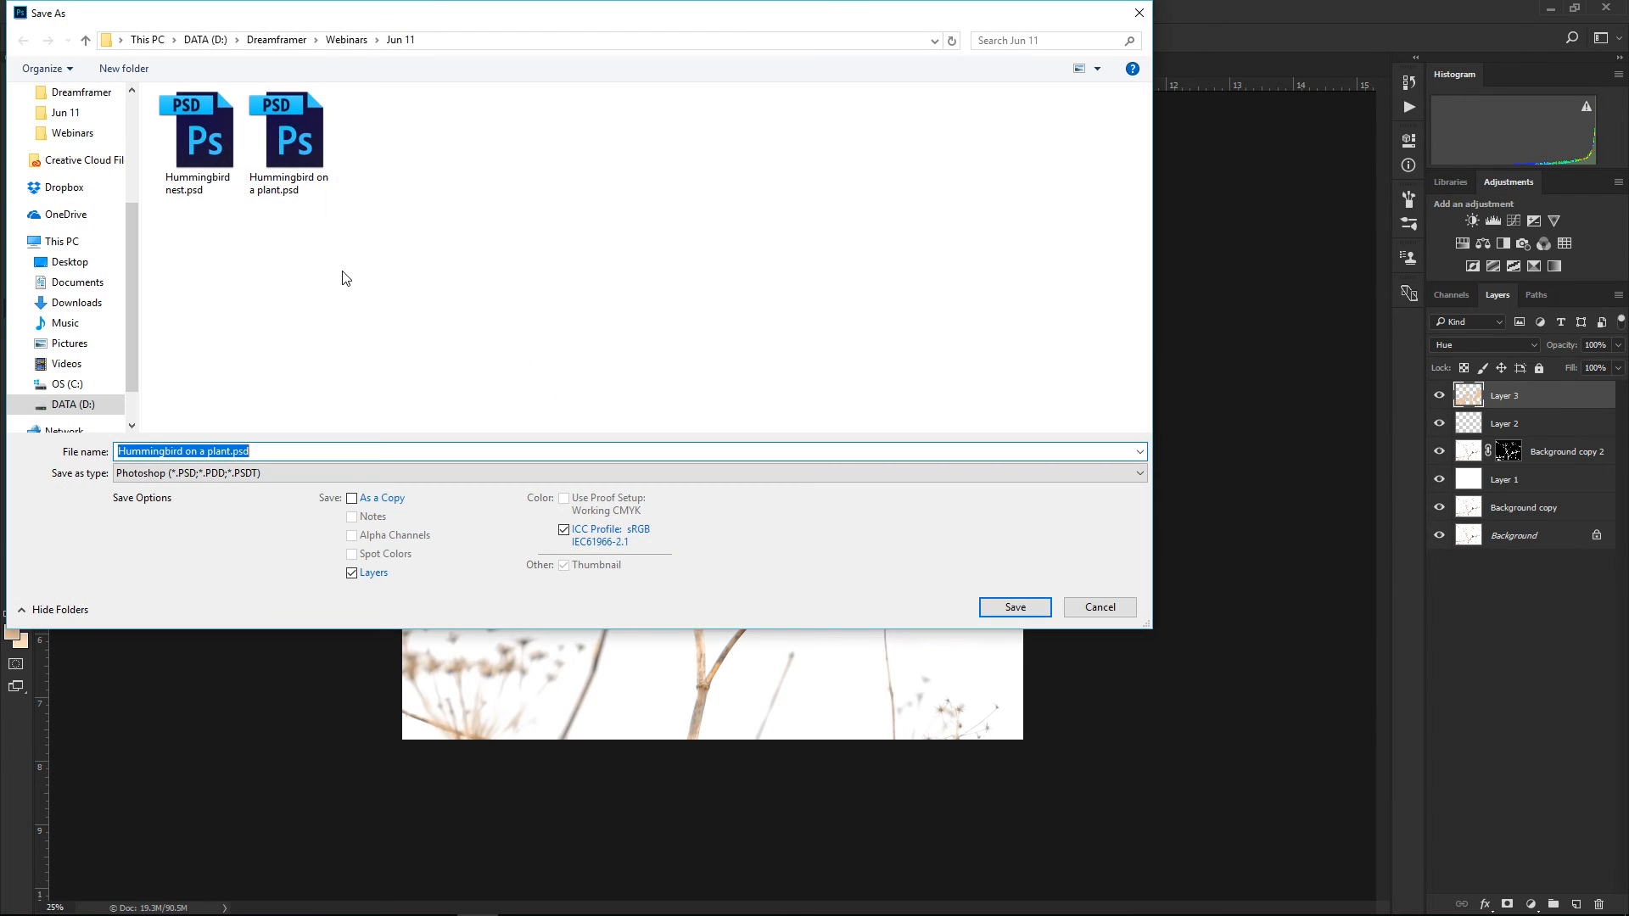
{"action": "left_click", "coordinate": [246, 473]}
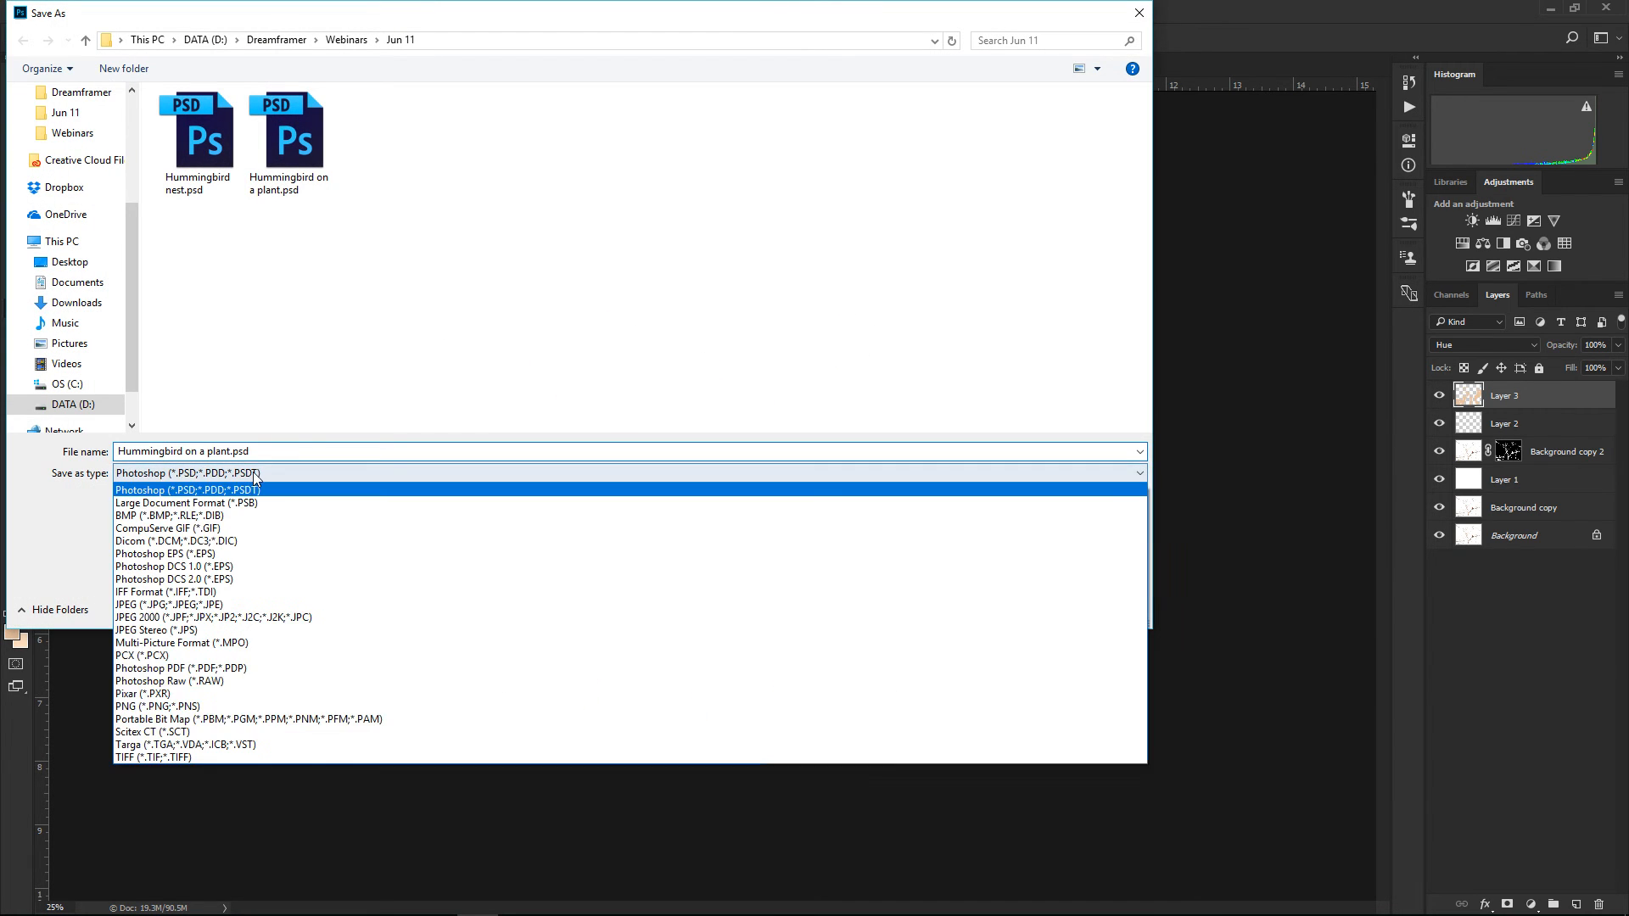
{"action": "left_click", "coordinate": [212, 604]}
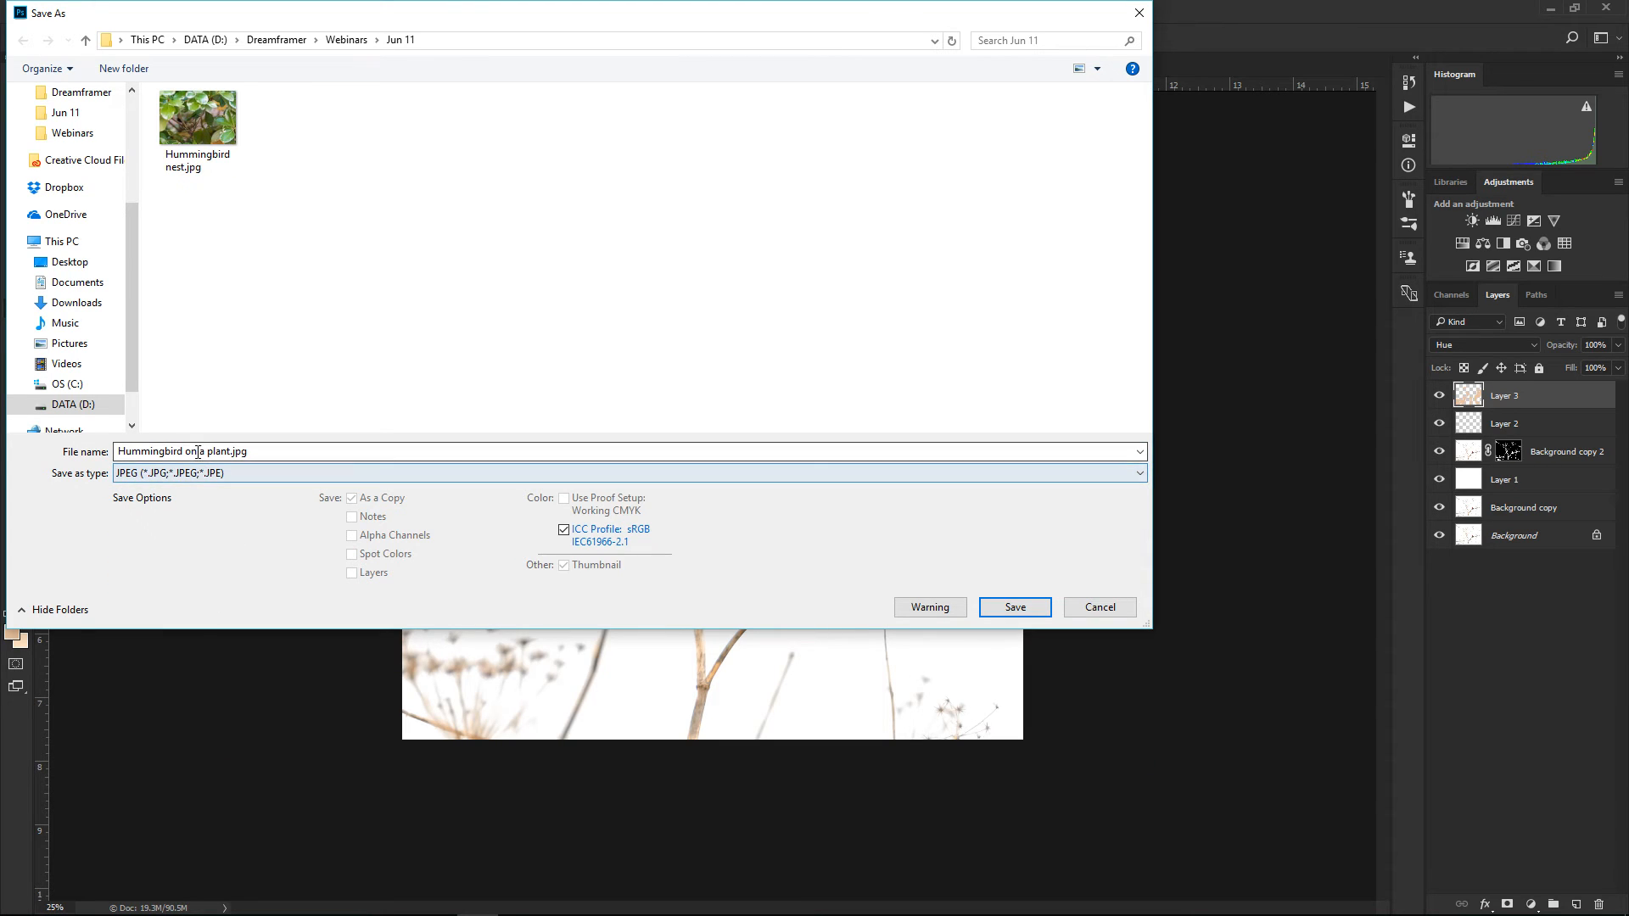
{"action": "left_click", "coordinate": [116, 450]}
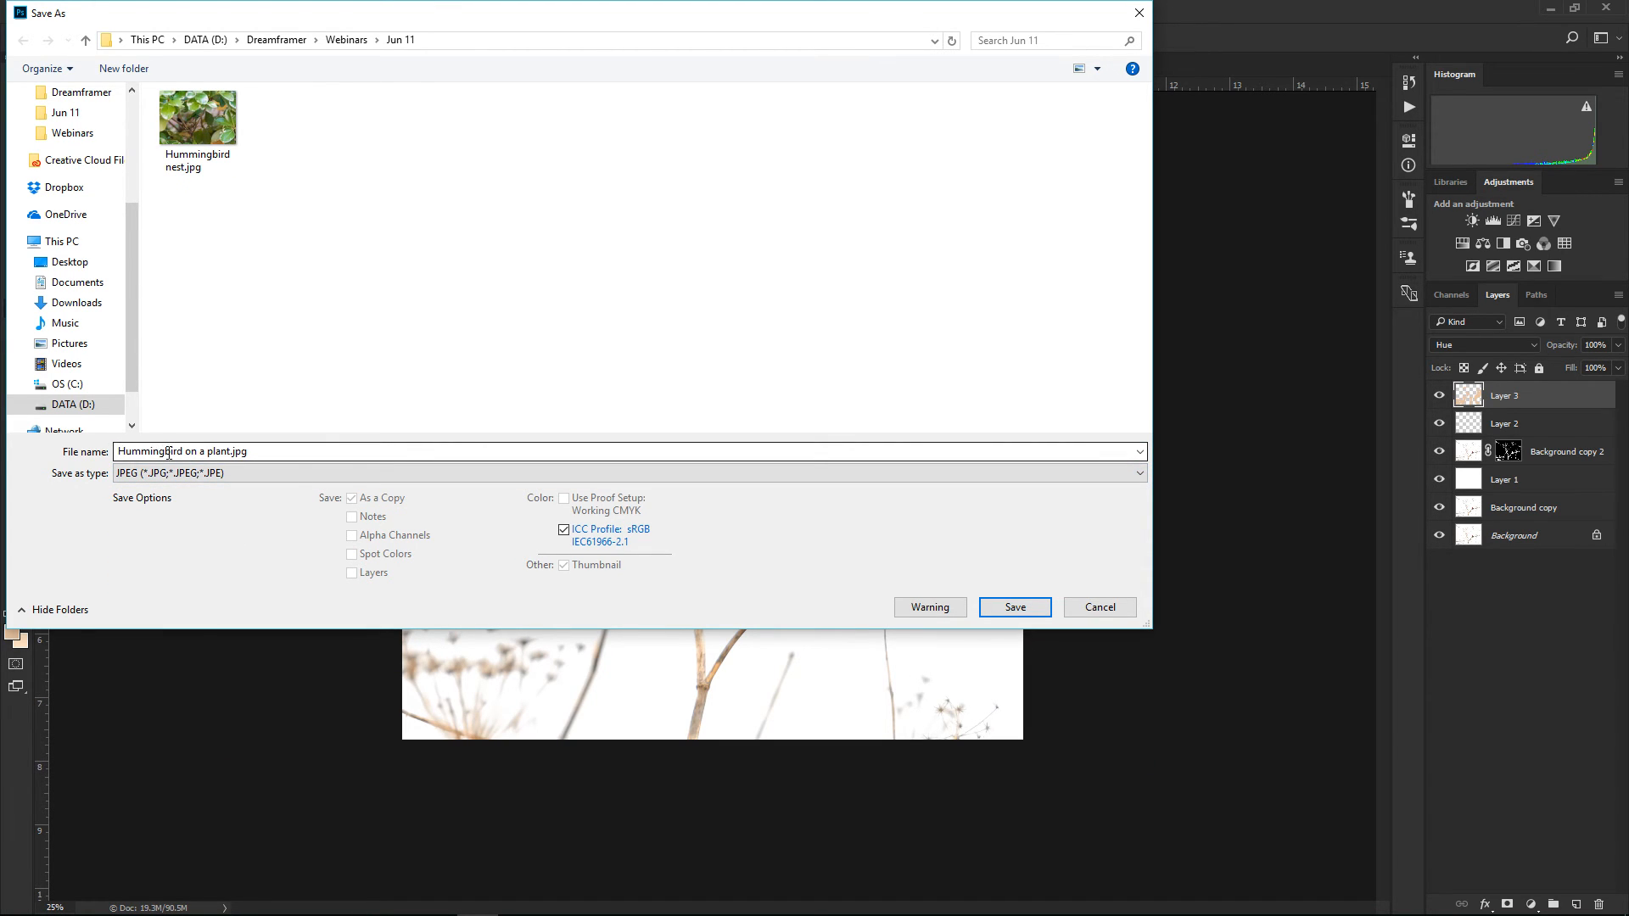
{"action": "left_click", "coordinate": [1017, 608]}
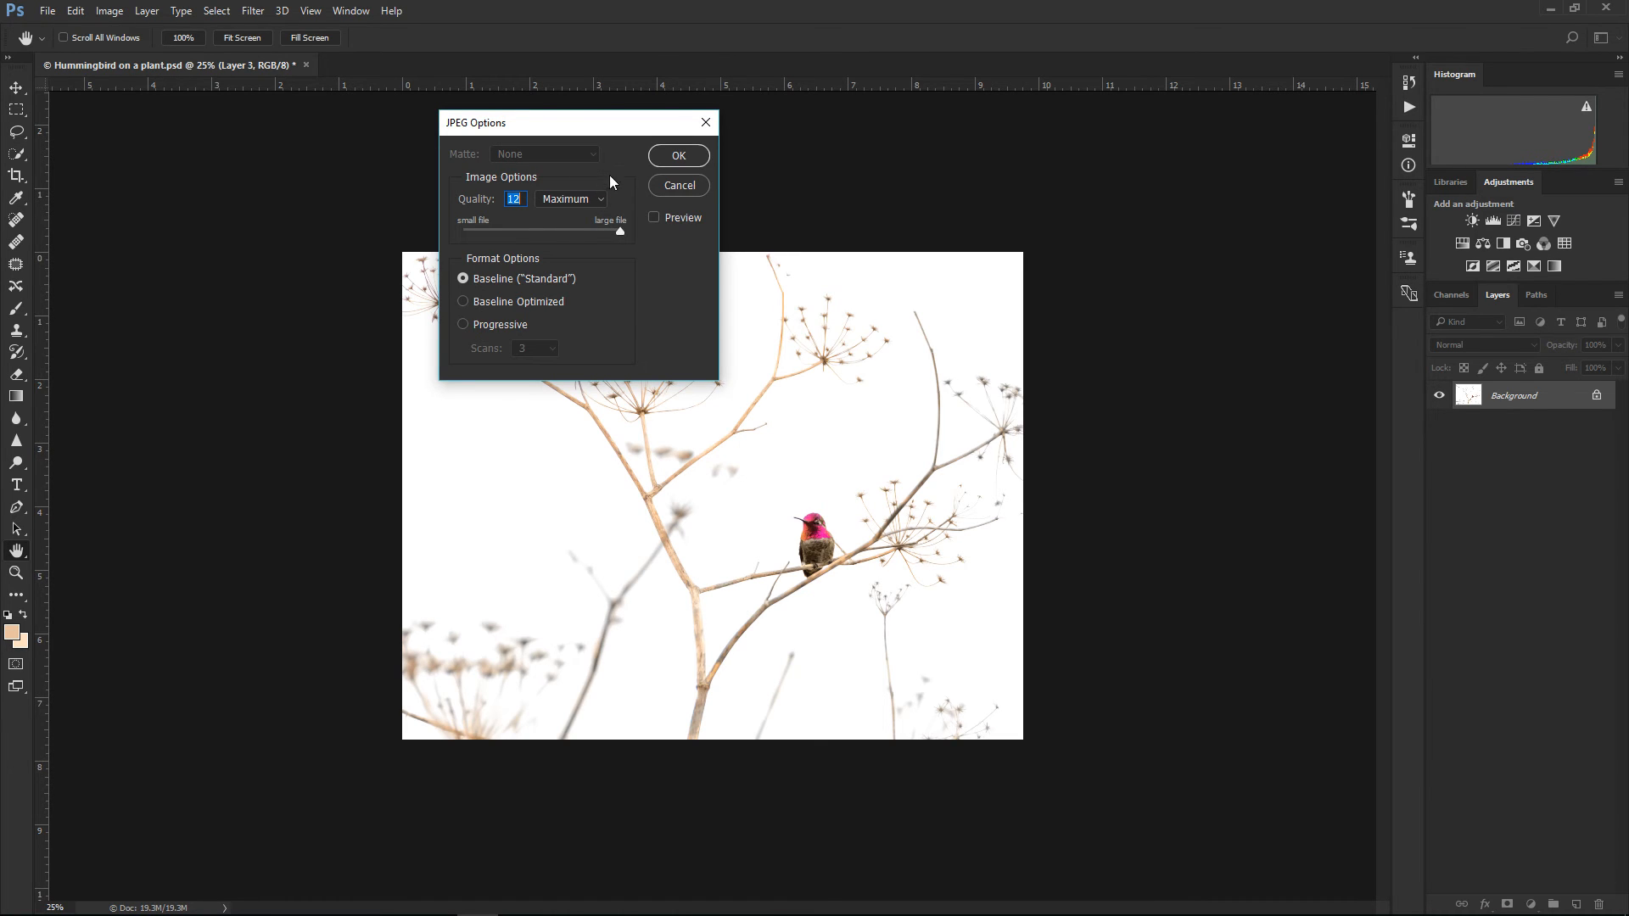
{"action": "left_click", "coordinate": [670, 160]}
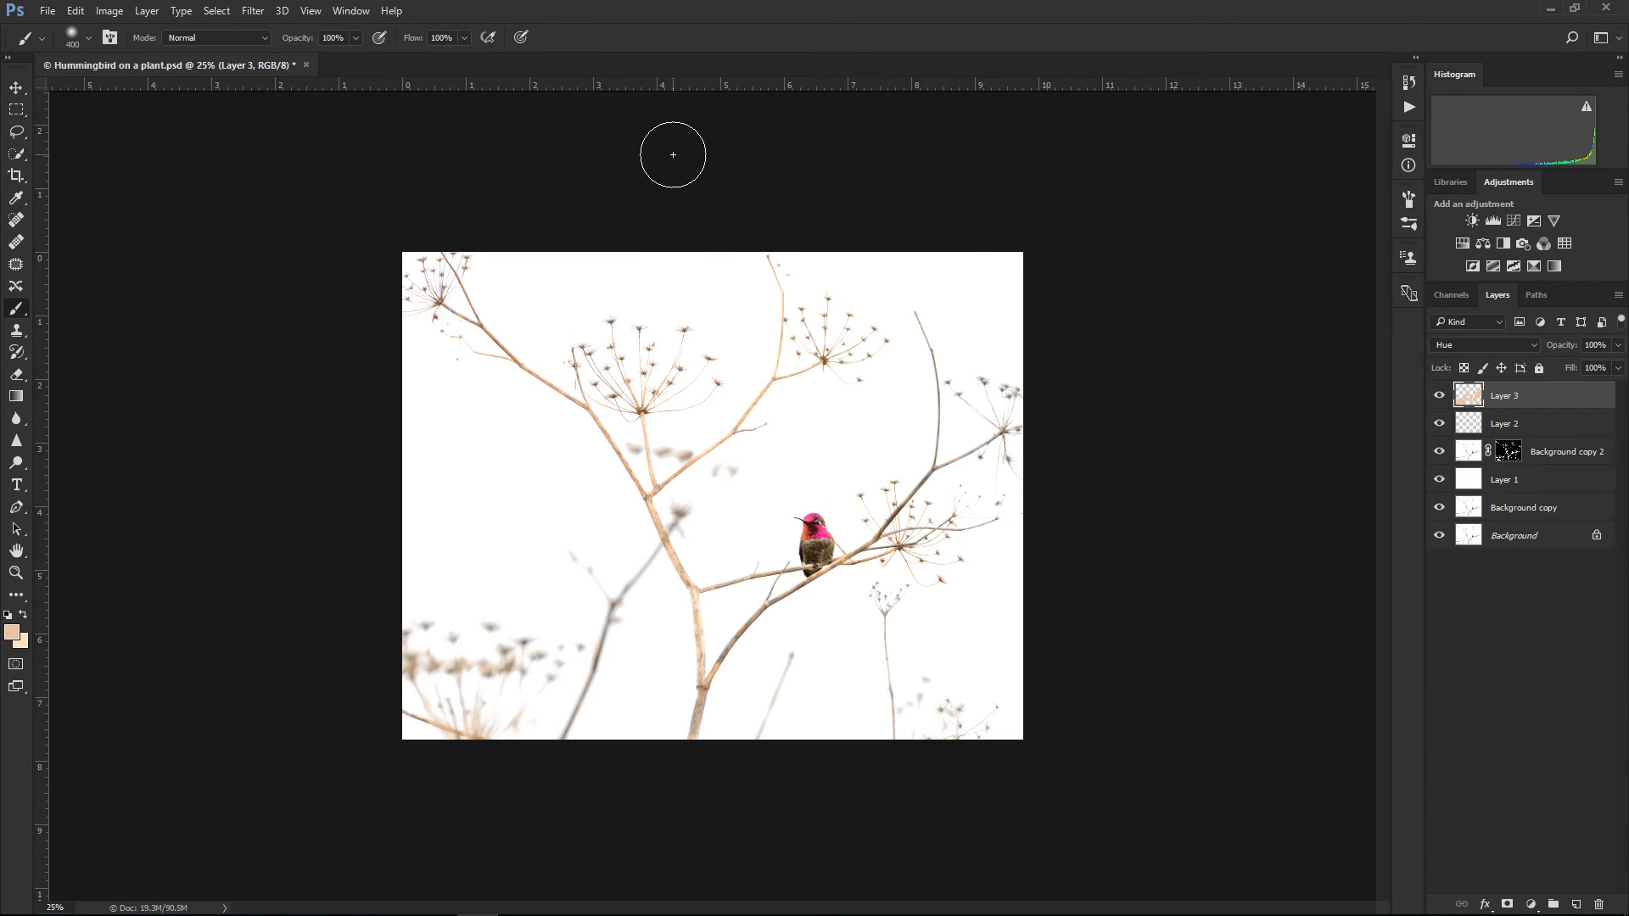
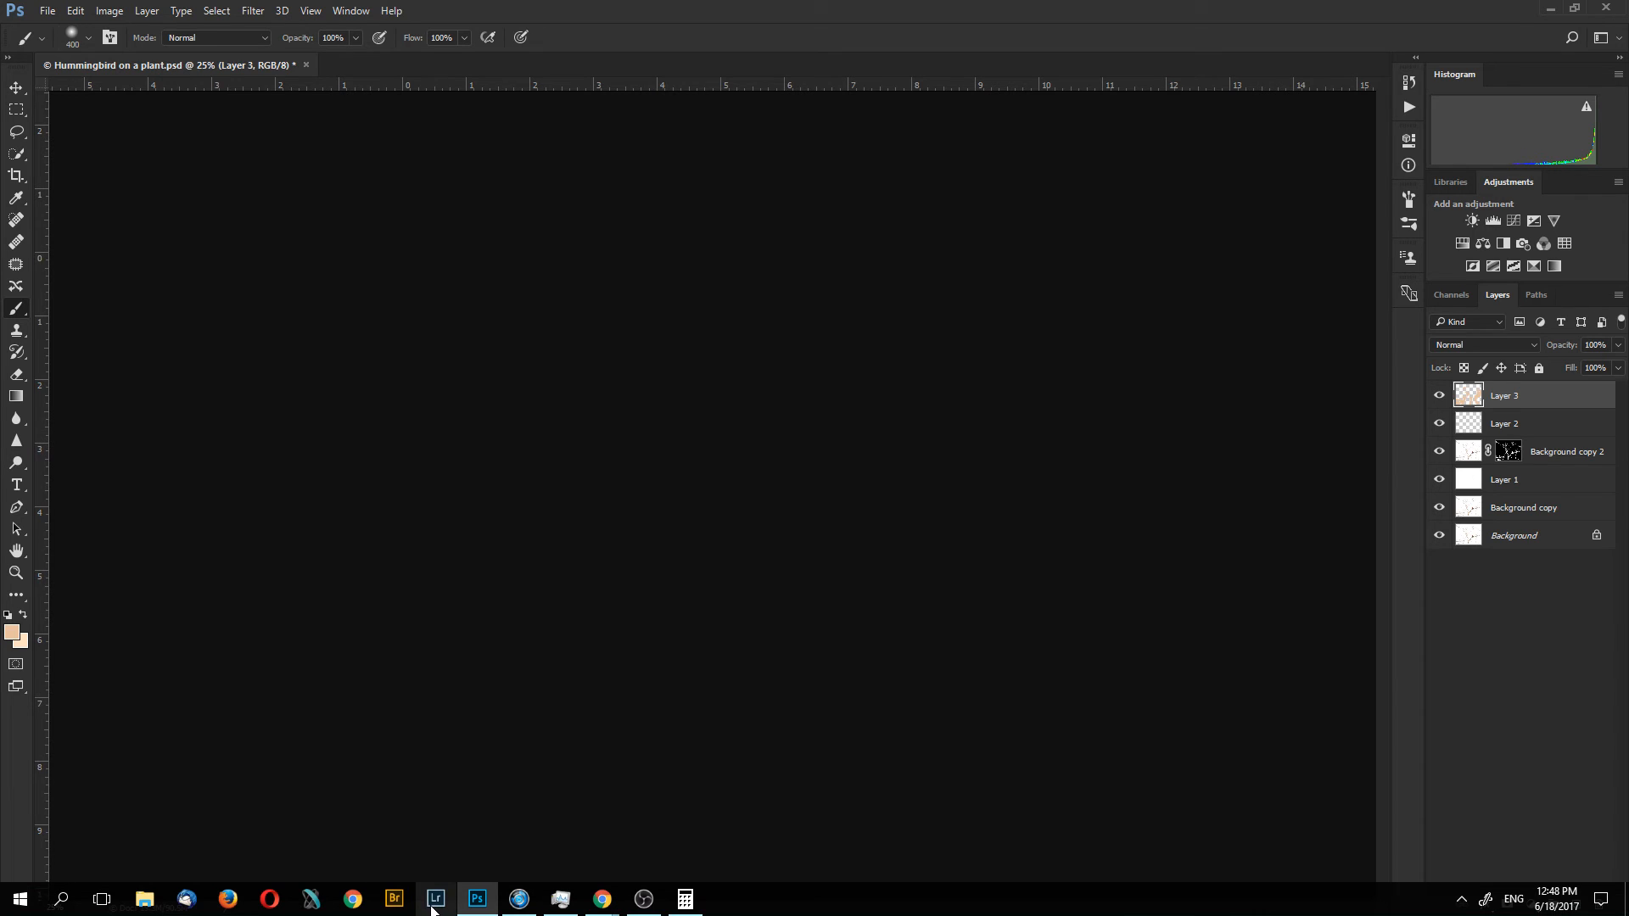
Switch to Xpiks and add "Hummingbird on a plant.jpg" from the Dreamframer > Webinars > Jun 11 folder on the DATA (D:) drive
{"action": "left_click", "coordinate": [313, 899]}
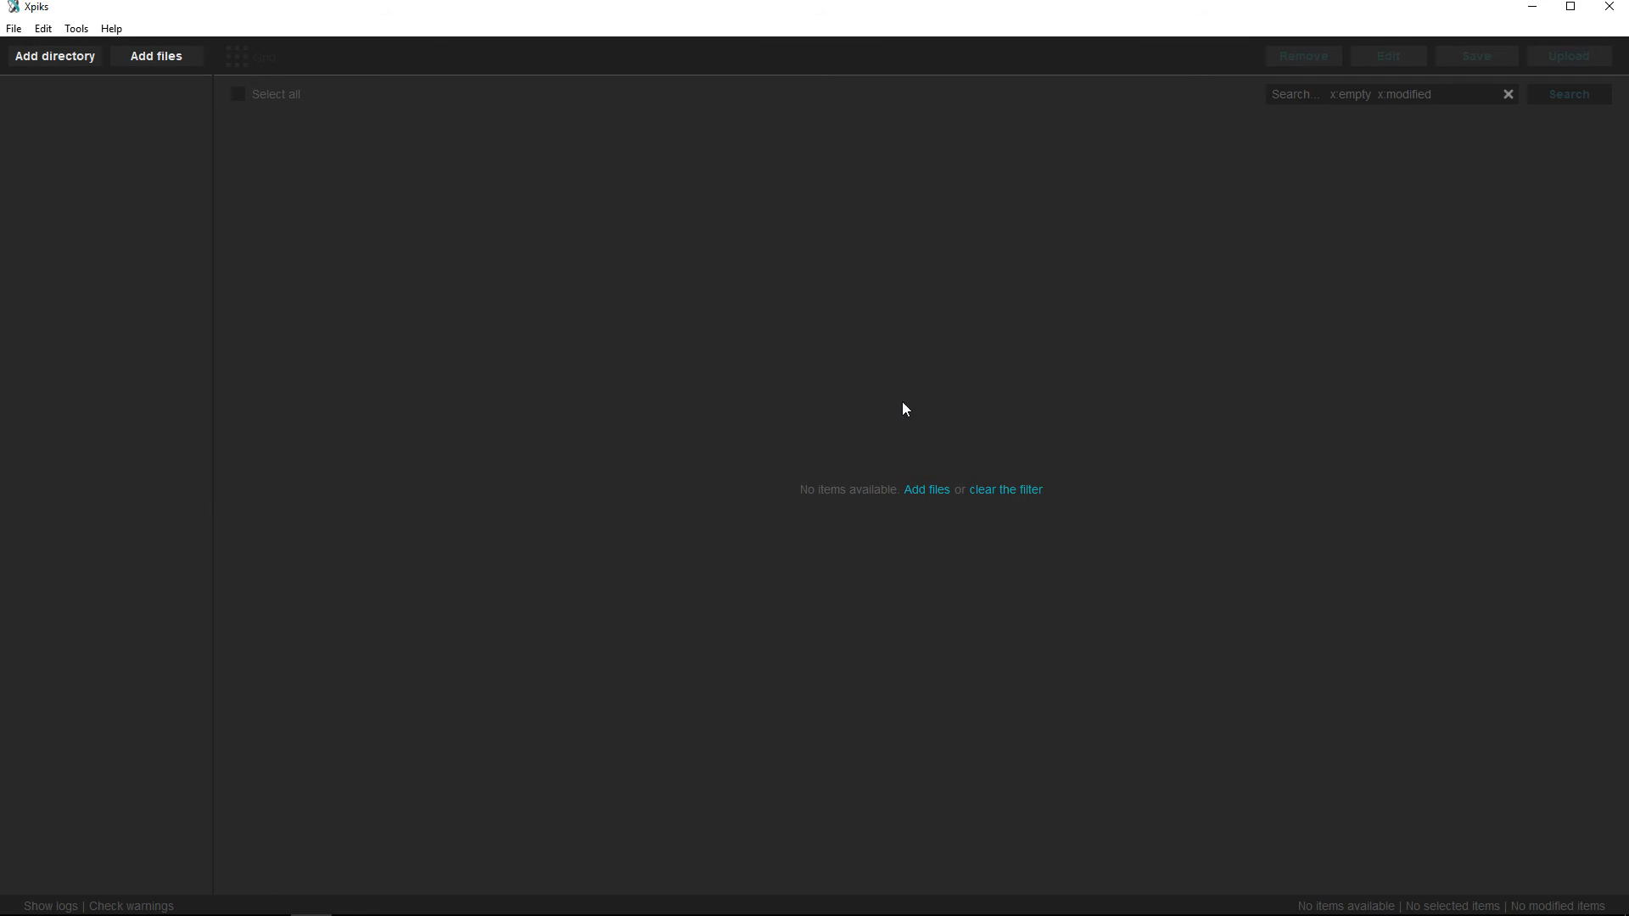
{"action": "left_click", "coordinate": [919, 492]}
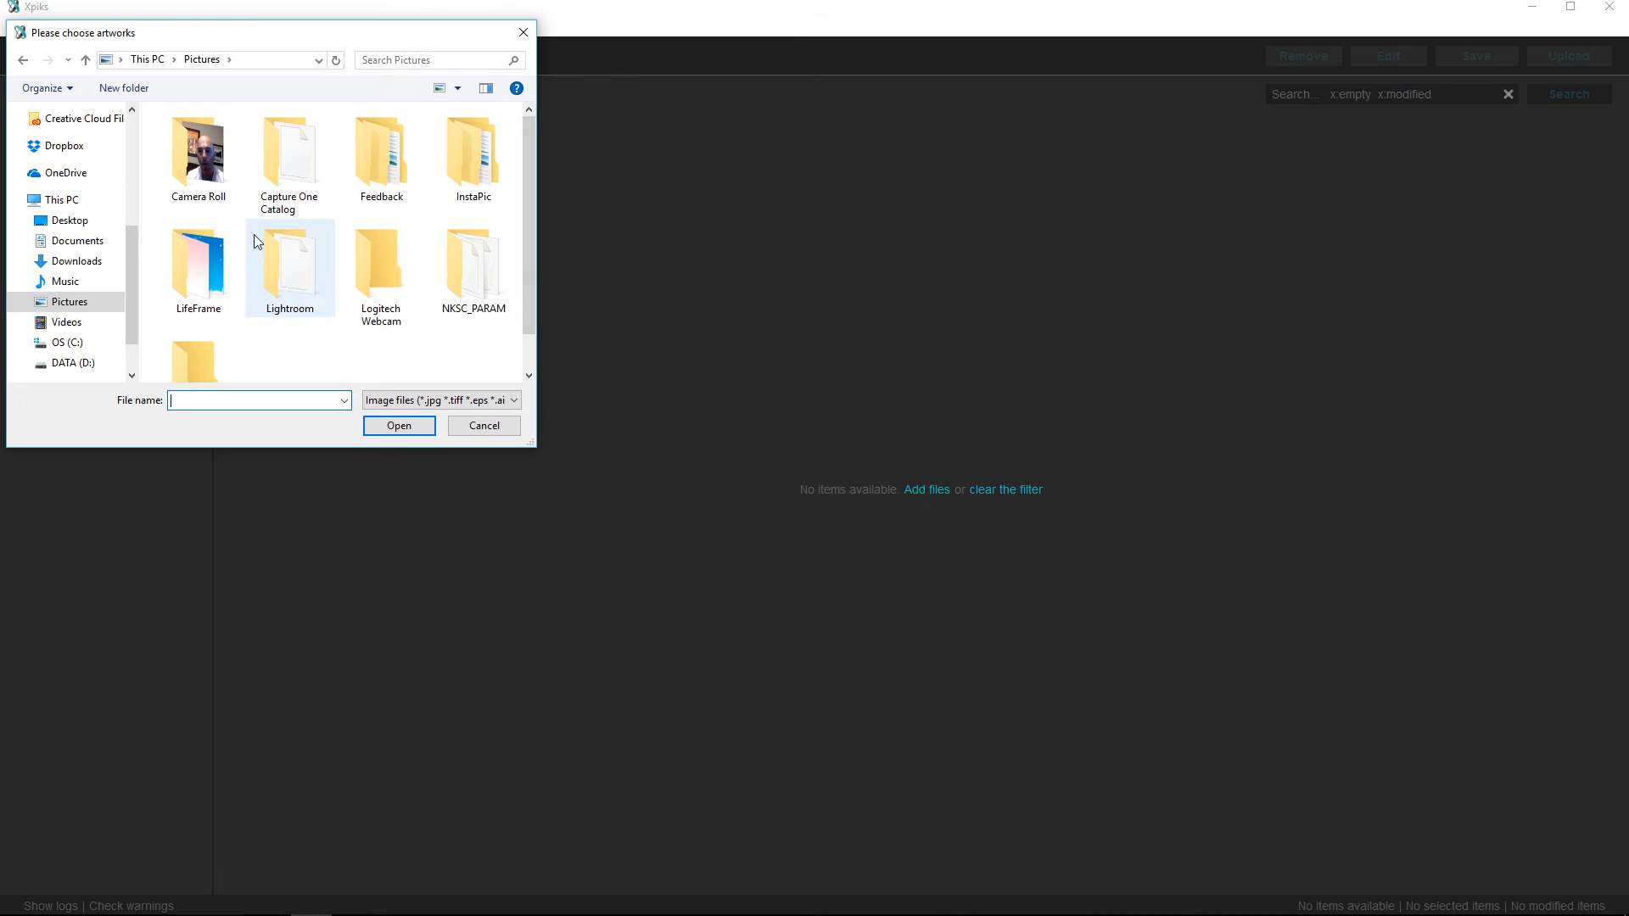
{"action": "scroll", "coordinate": [134, 261], "scroll_direction": "down", "scroll_amount": 2}
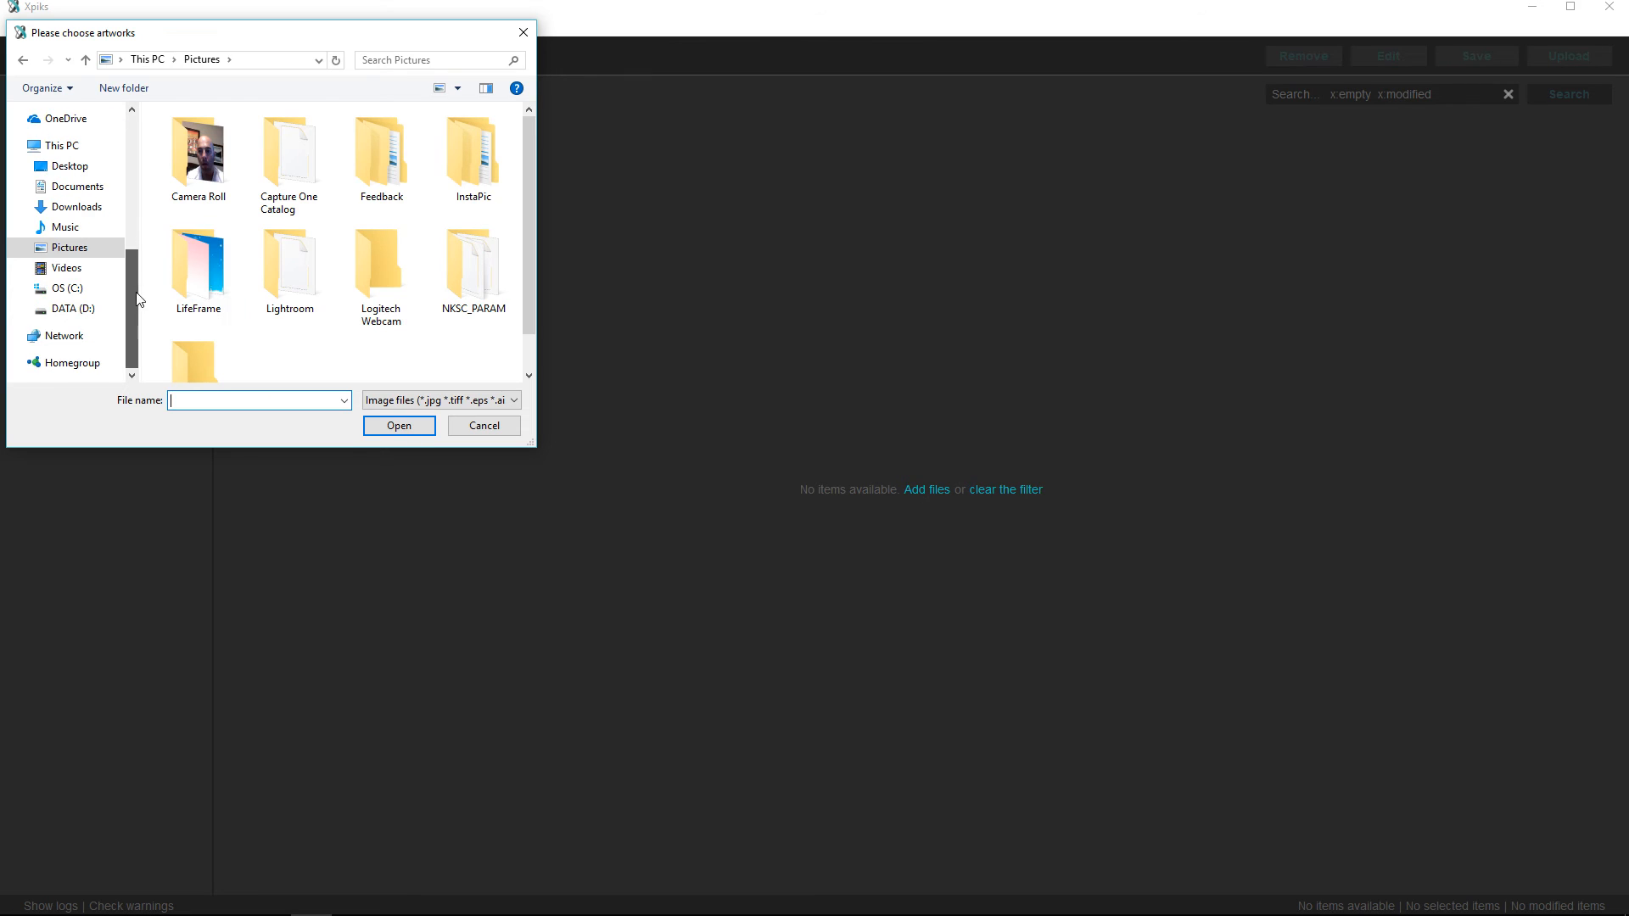
{"action": "left_click", "coordinate": [84, 311]}
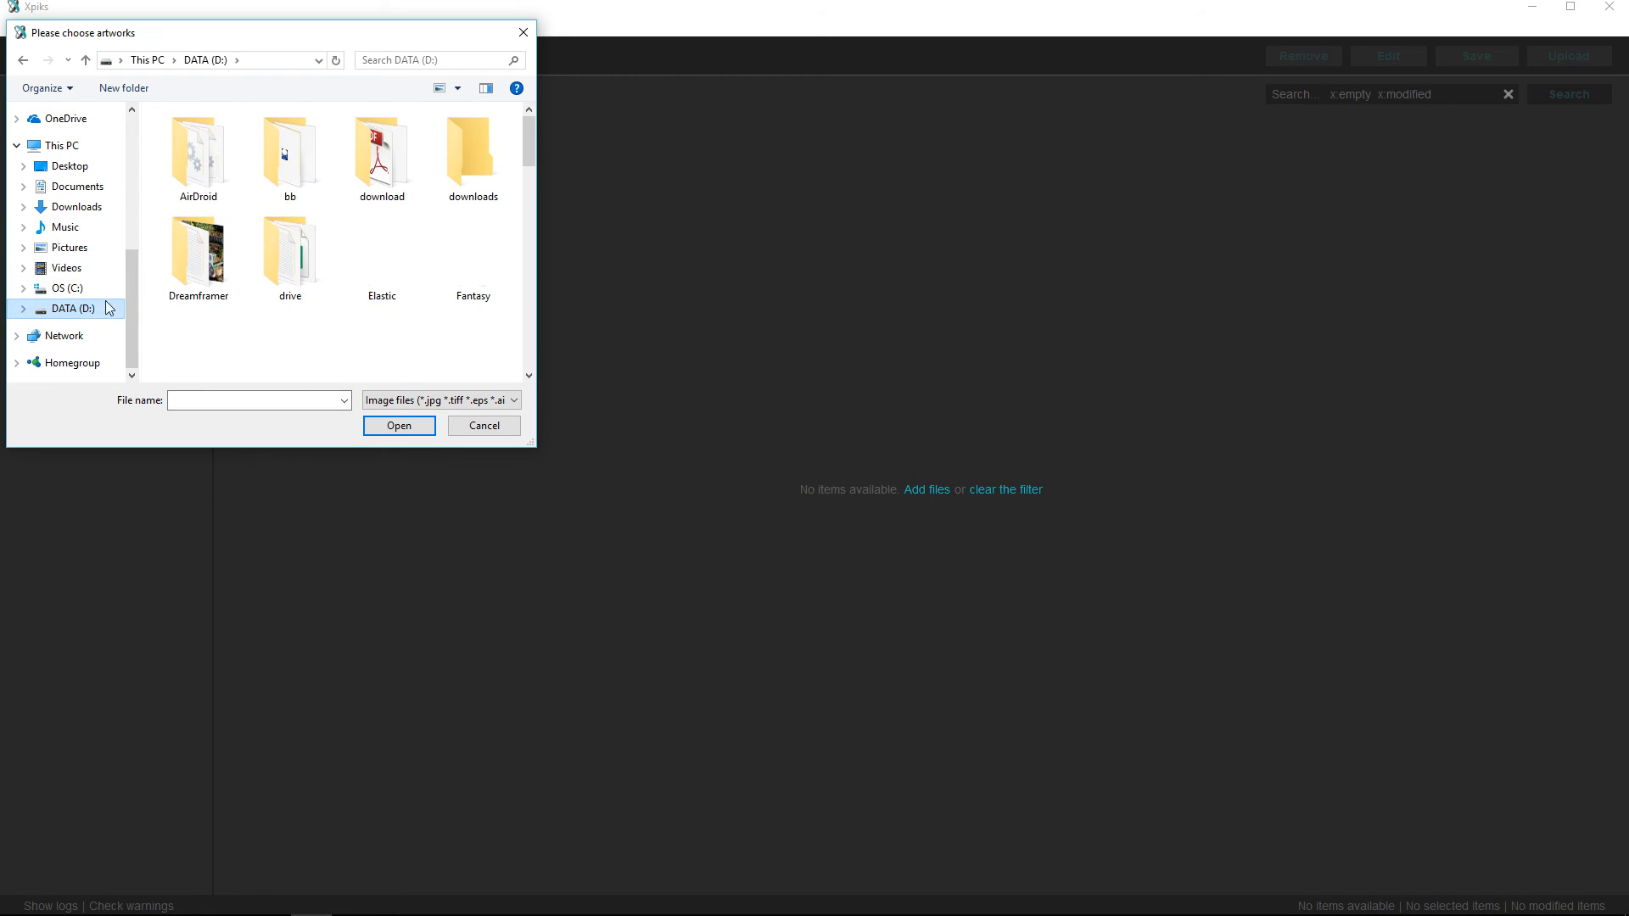
{"action": "double_click", "coordinate": [201, 250]}
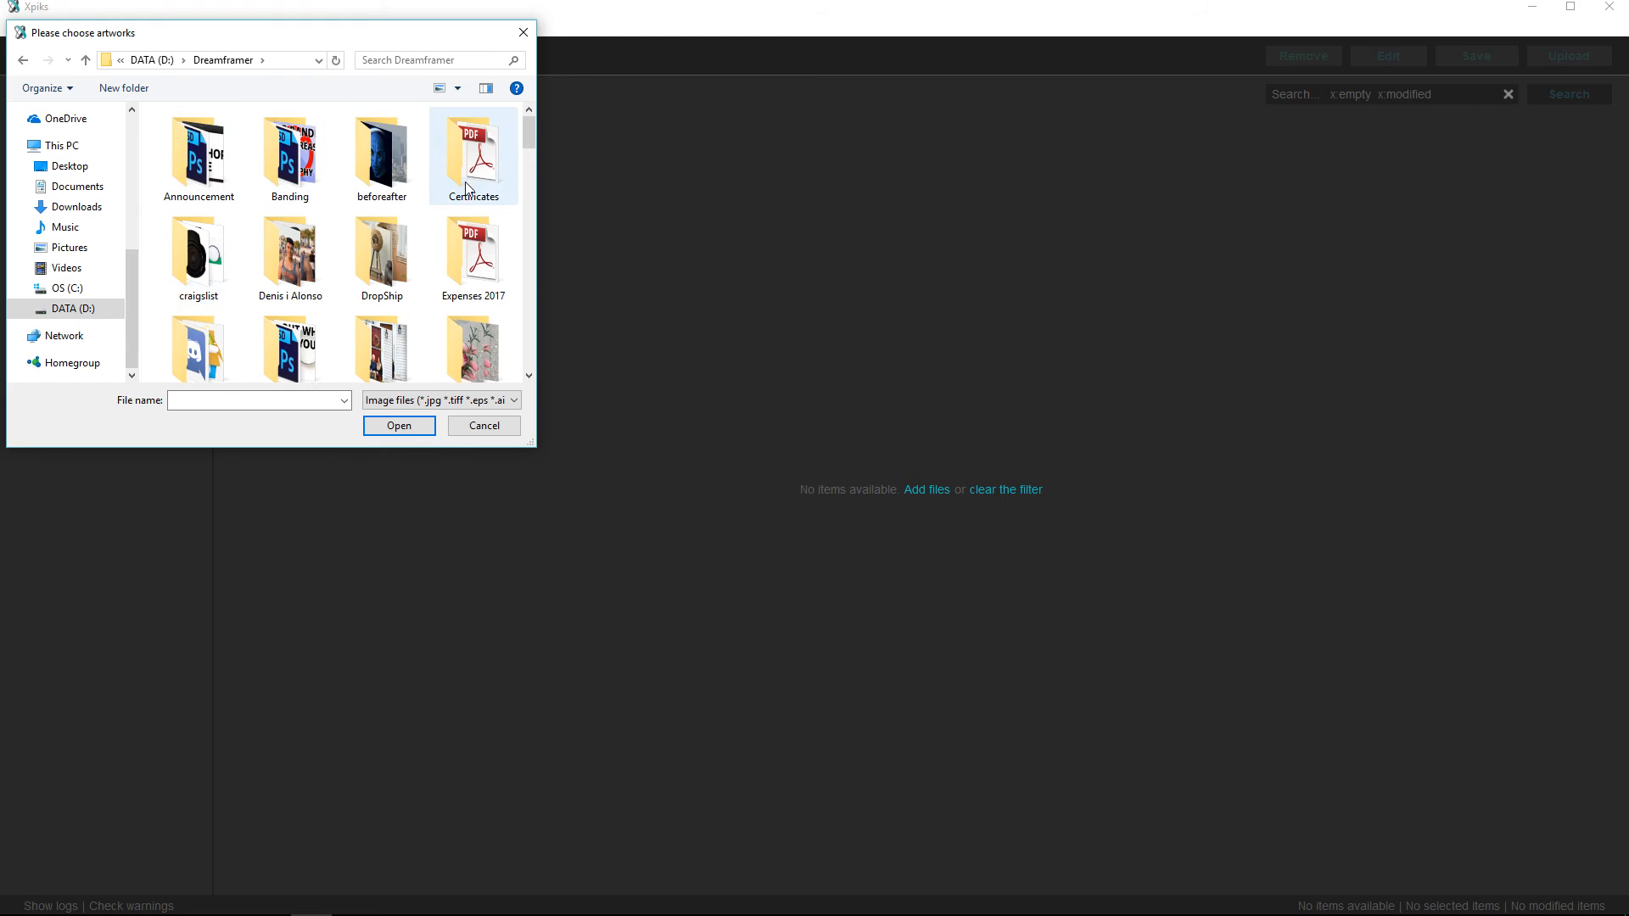
{"action": "left_click_drag", "start_coordinate": [529, 133], "coordinate": [532, 173]}
{"action": "double_click", "coordinate": [479, 263]}
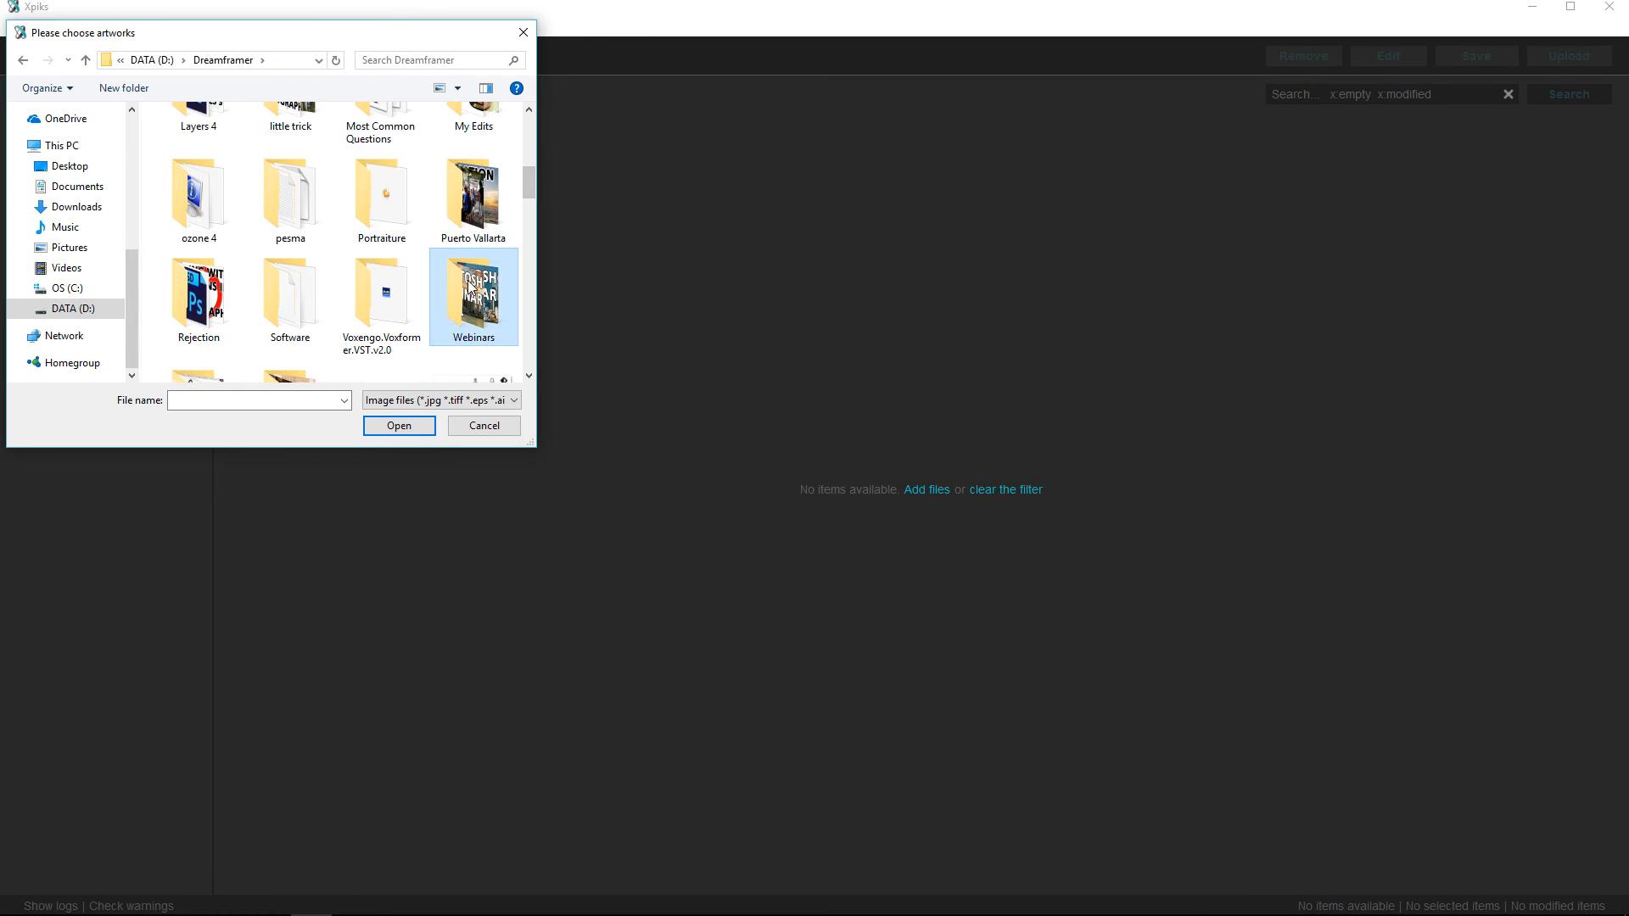
{"action": "double_click", "coordinate": [198, 165]}
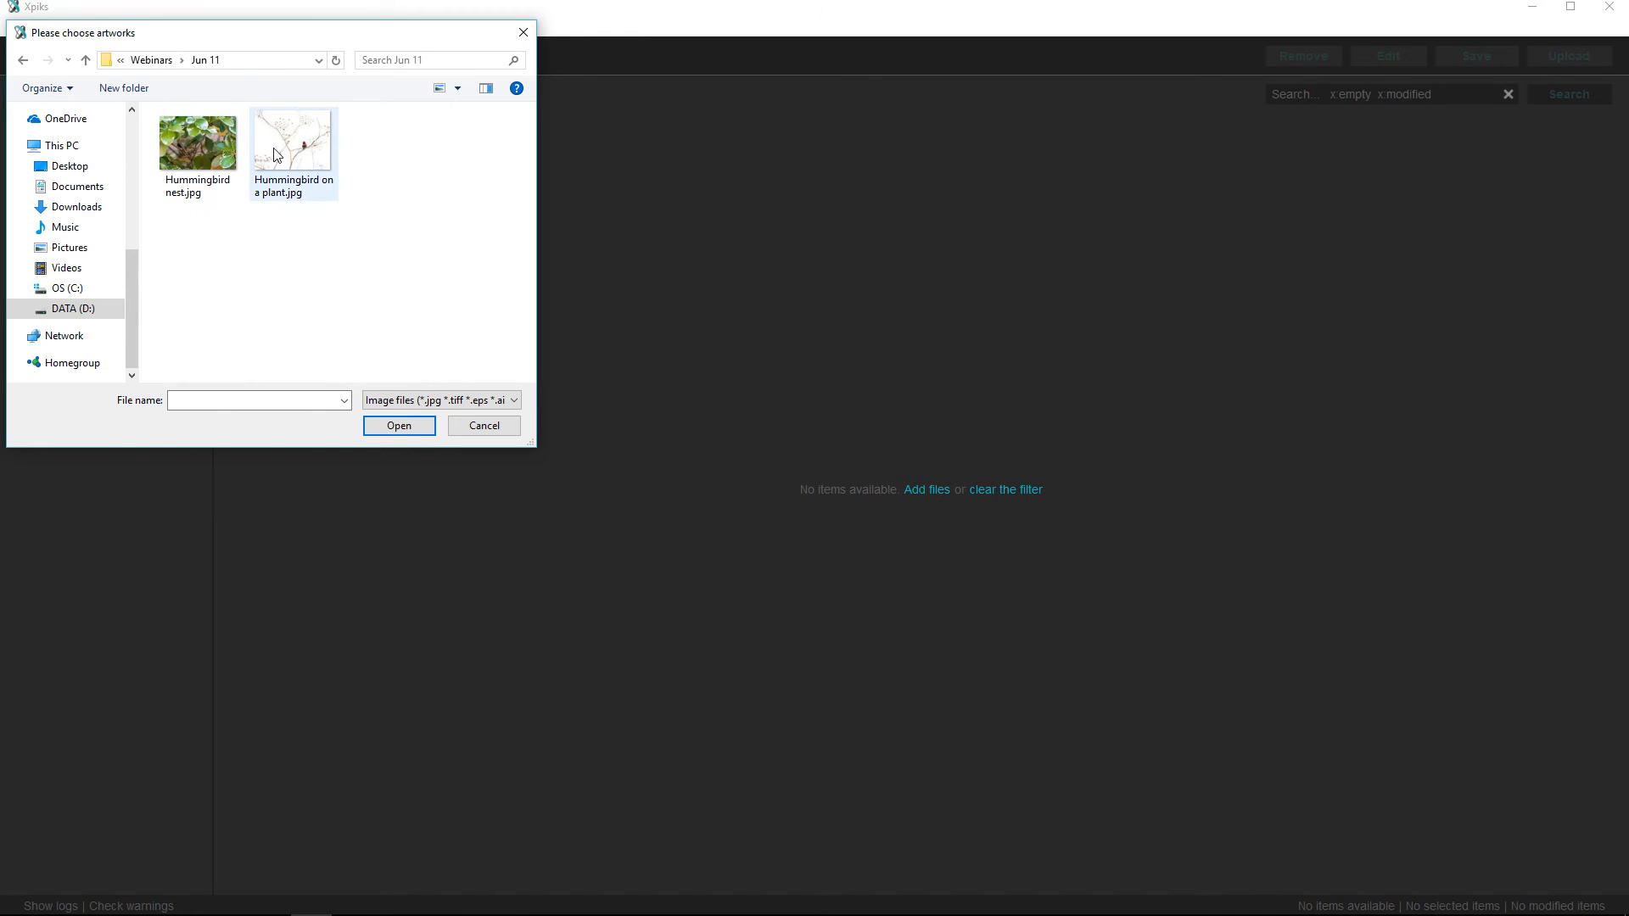
{"action": "left_click", "coordinate": [298, 130]}
{"action": "left_click", "coordinate": [399, 426]}
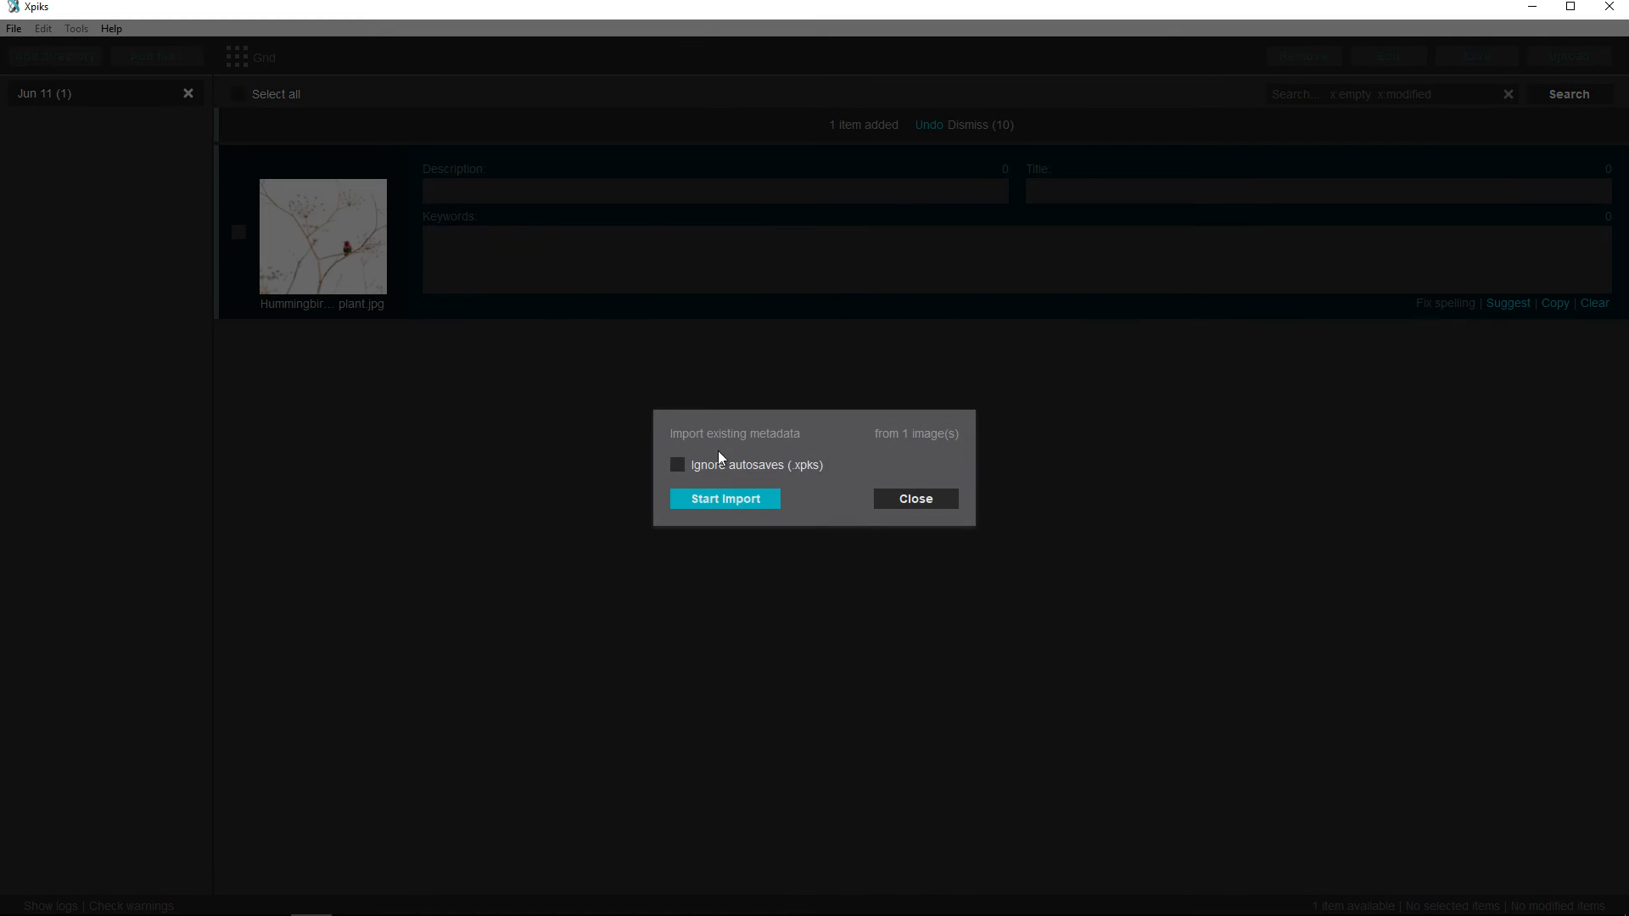
Import the photo's existing metadata and open its keyword suggestions with Shutterstock as the search source
{"action": "left_click", "coordinate": [735, 498]}
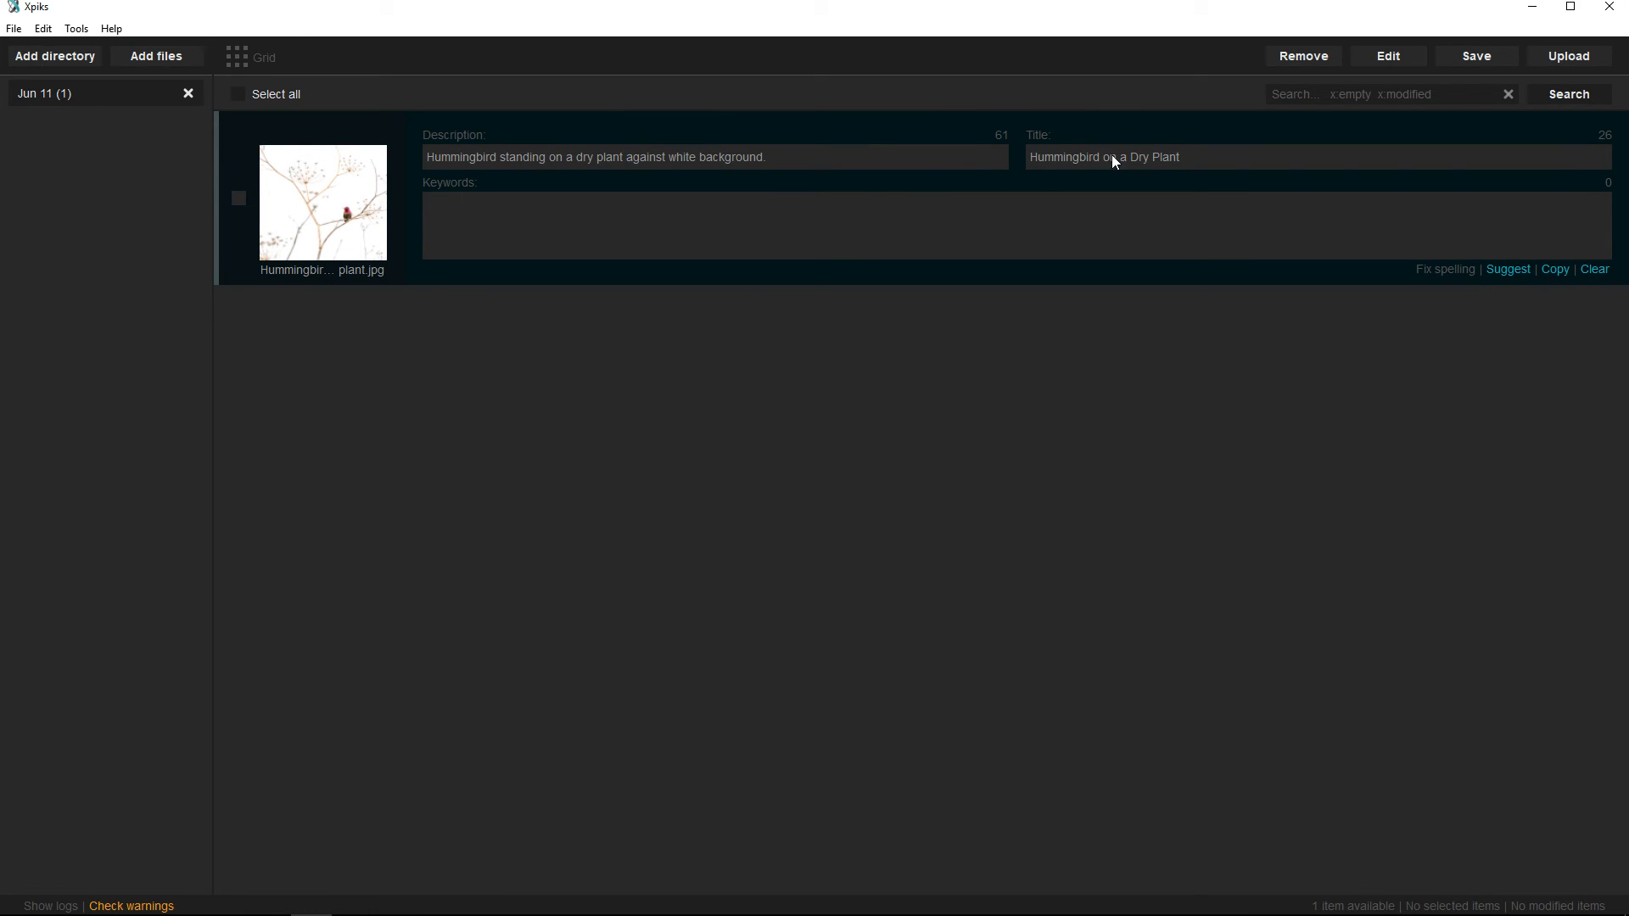
{"action": "left_click", "coordinate": [663, 216]}
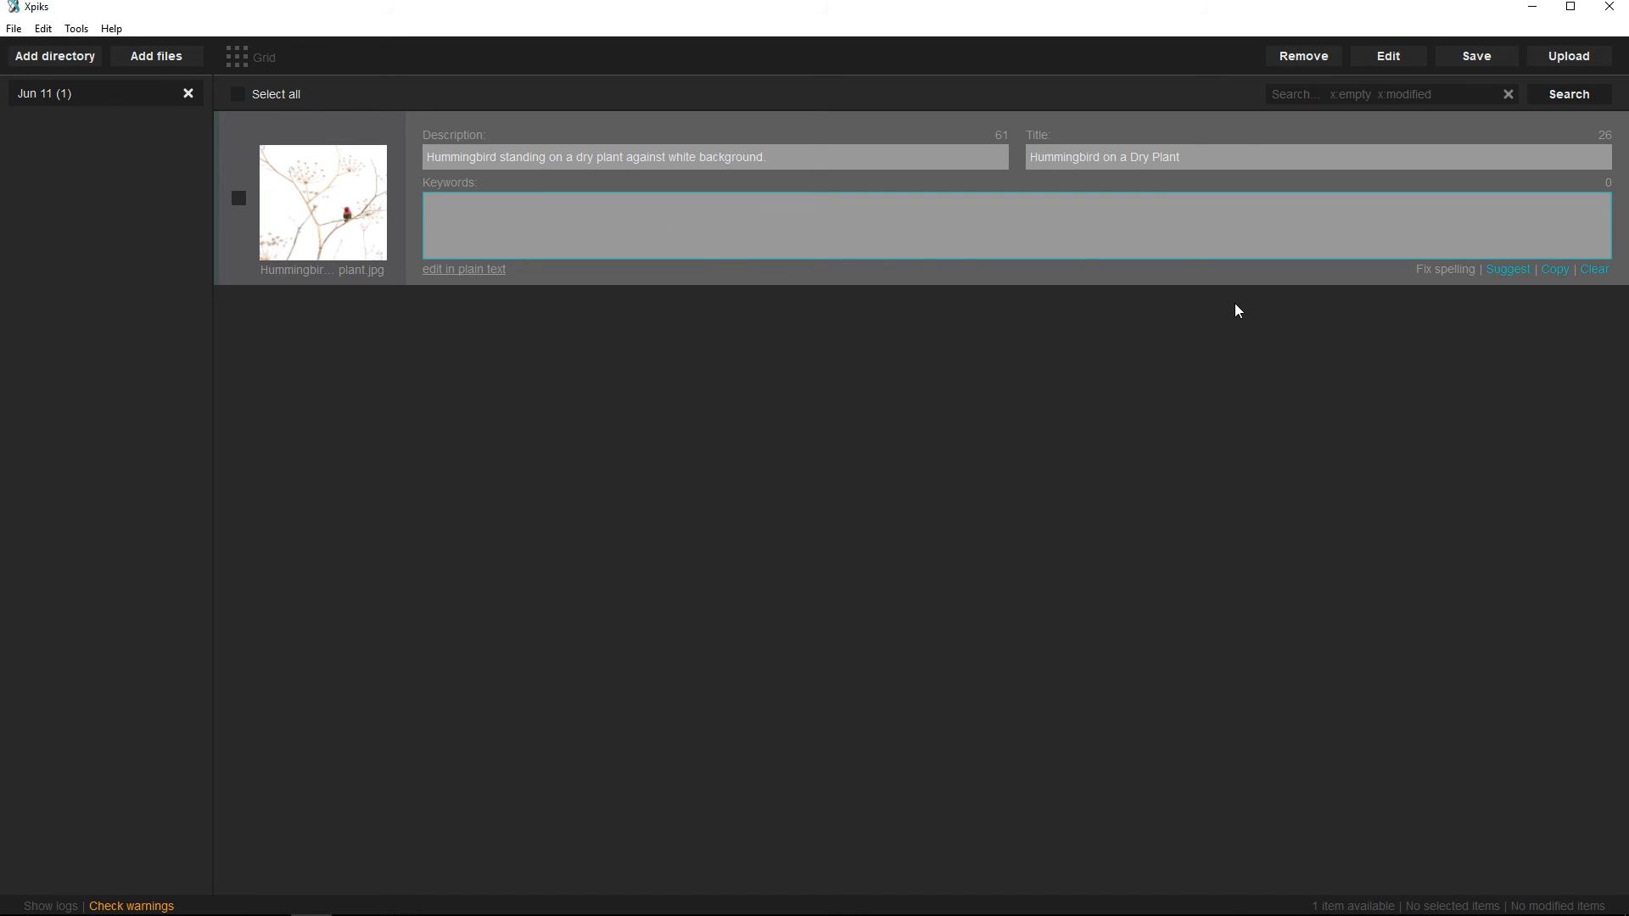
{"action": "left_click", "coordinate": [1509, 270]}
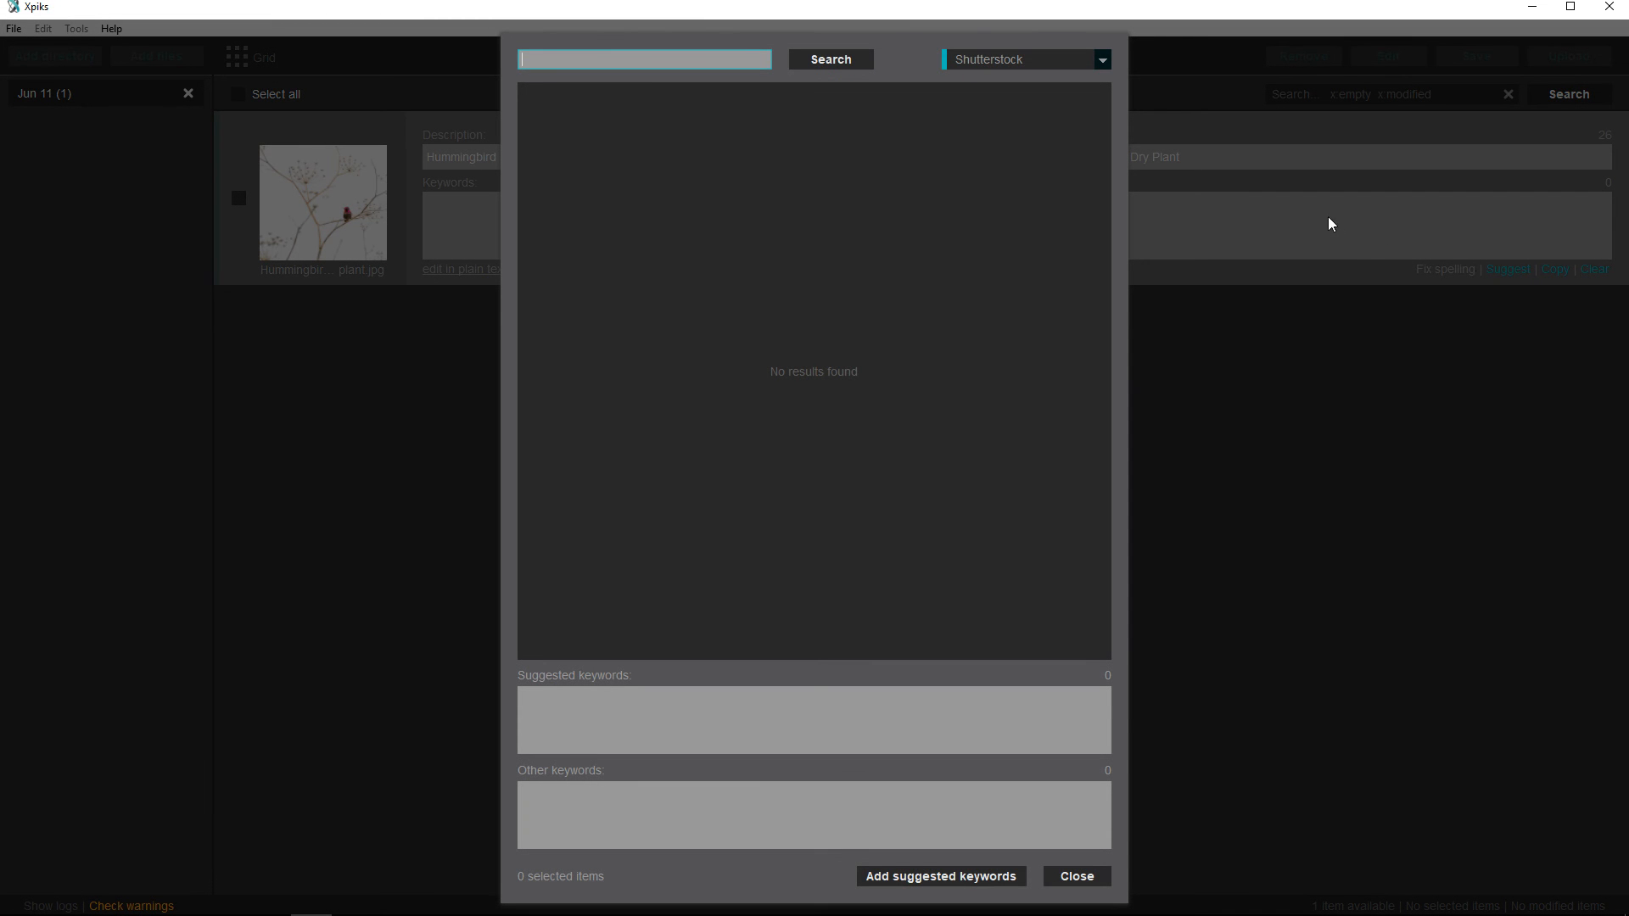
{"action": "left_click", "coordinate": [1103, 61]}
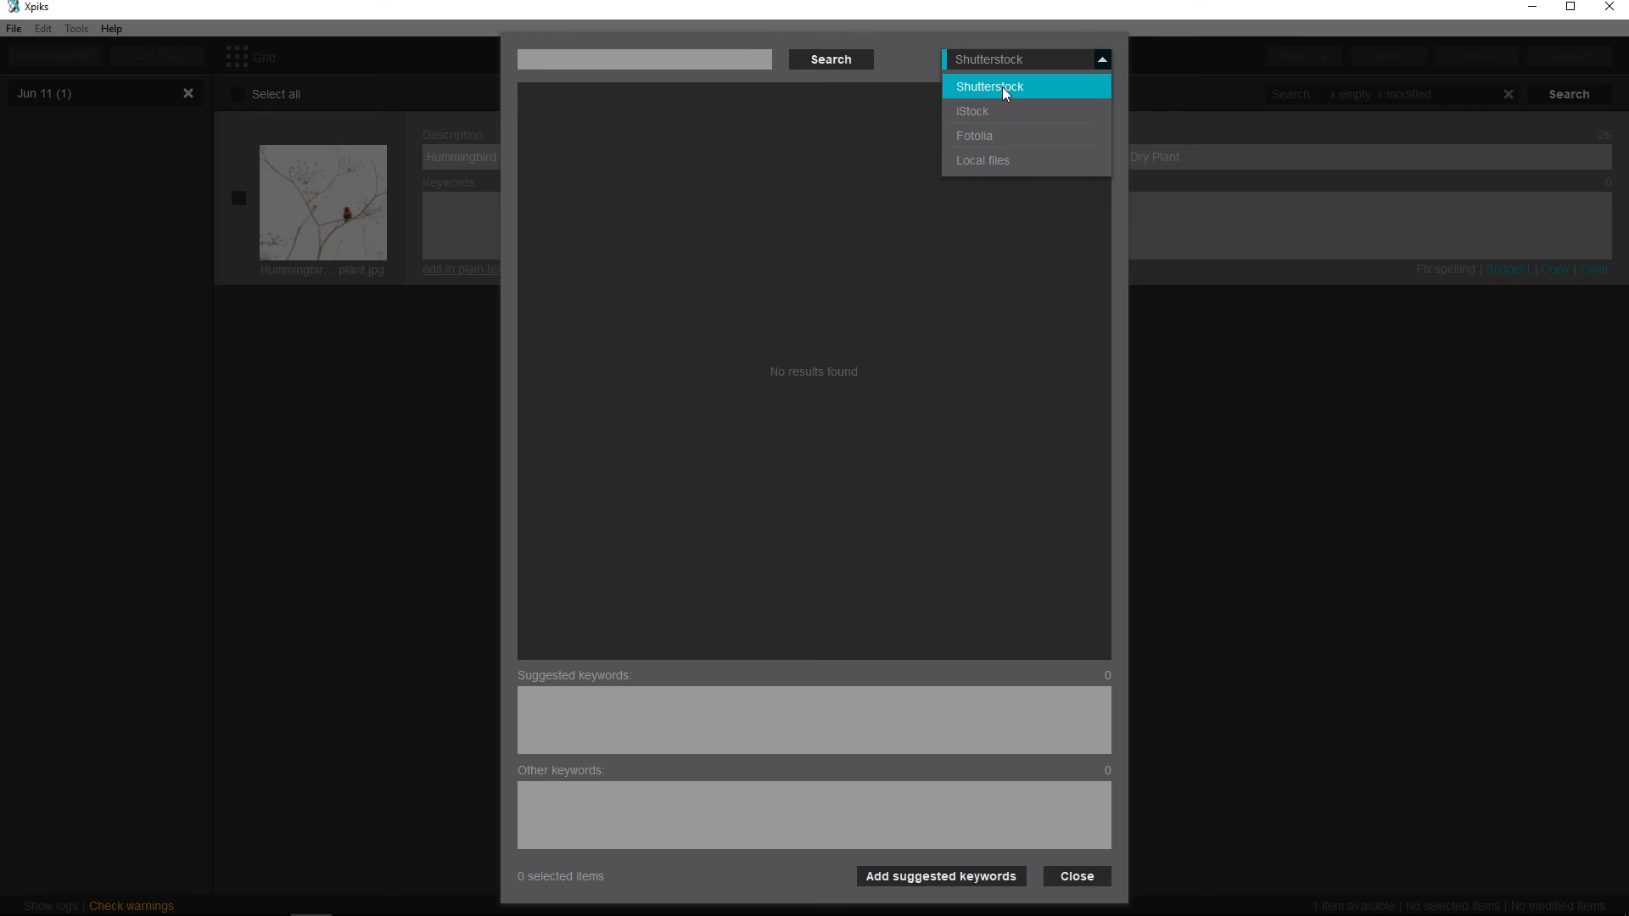
{"action": "left_click", "coordinate": [966, 63]}
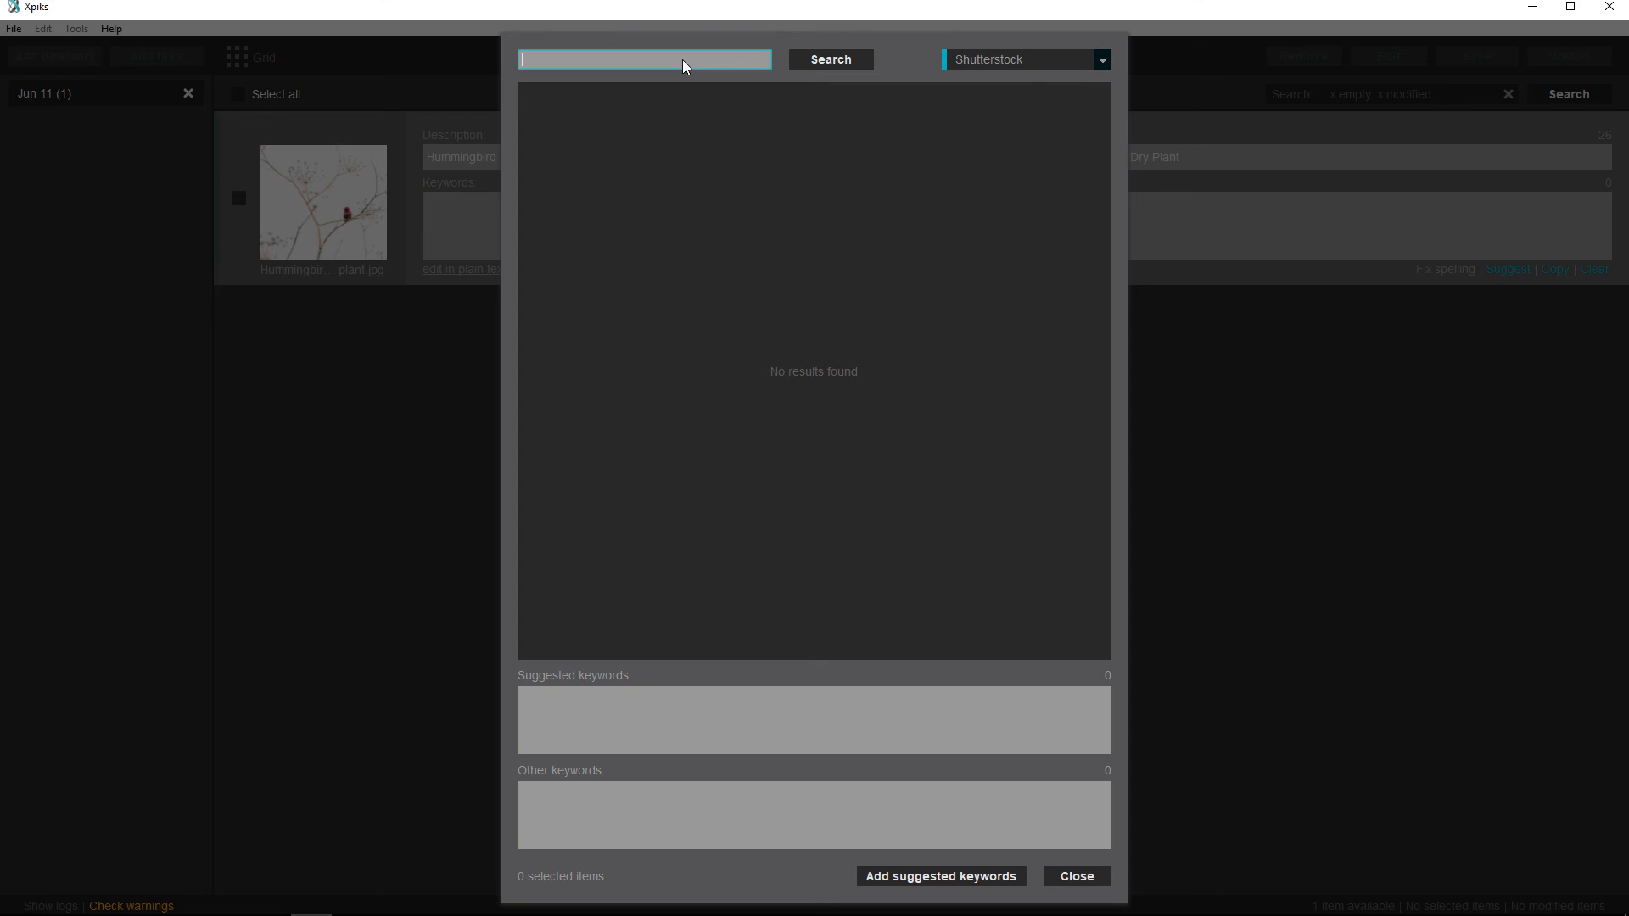
Search Shutterstock for "hummingbird, plant" and look through the resulting images
{"action": "type", "text": "hummingbird, plant"}
{"action": "left_click", "coordinate": [812, 58]}
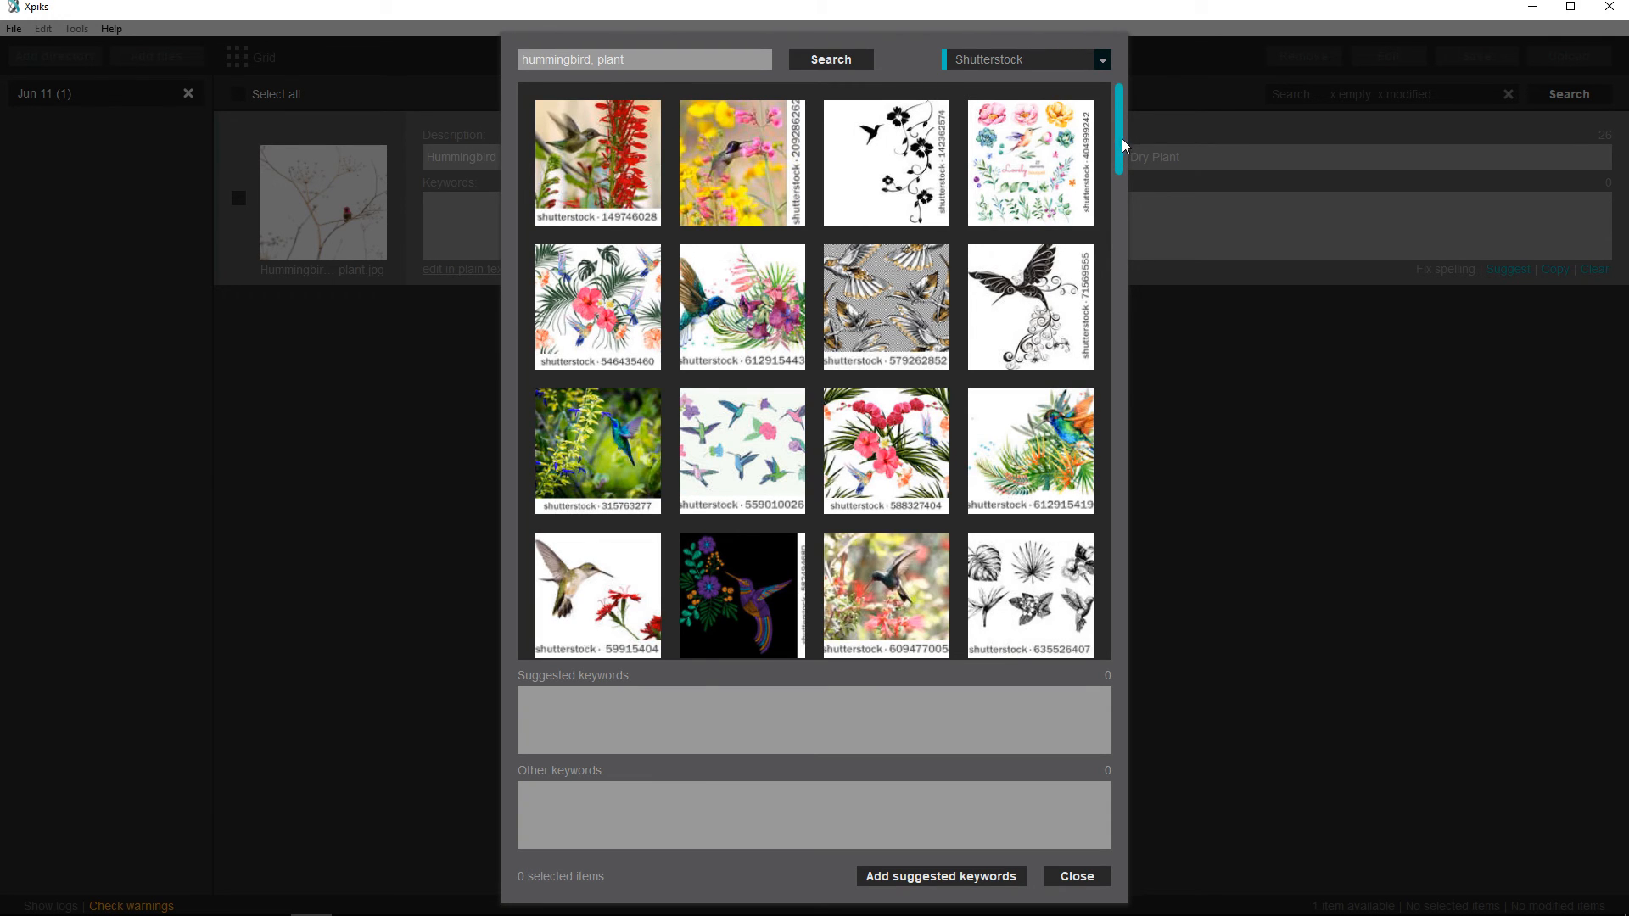
{"action": "left_click_drag", "start_coordinate": [1122, 139], "coordinate": [1106, 83]}
Search Shutterstock for "hummingbird, branch" and select five images of hummingbirds on branches as keyword sources, including the bird on bare branches
{"action": "left_click", "coordinate": [831, 58]}
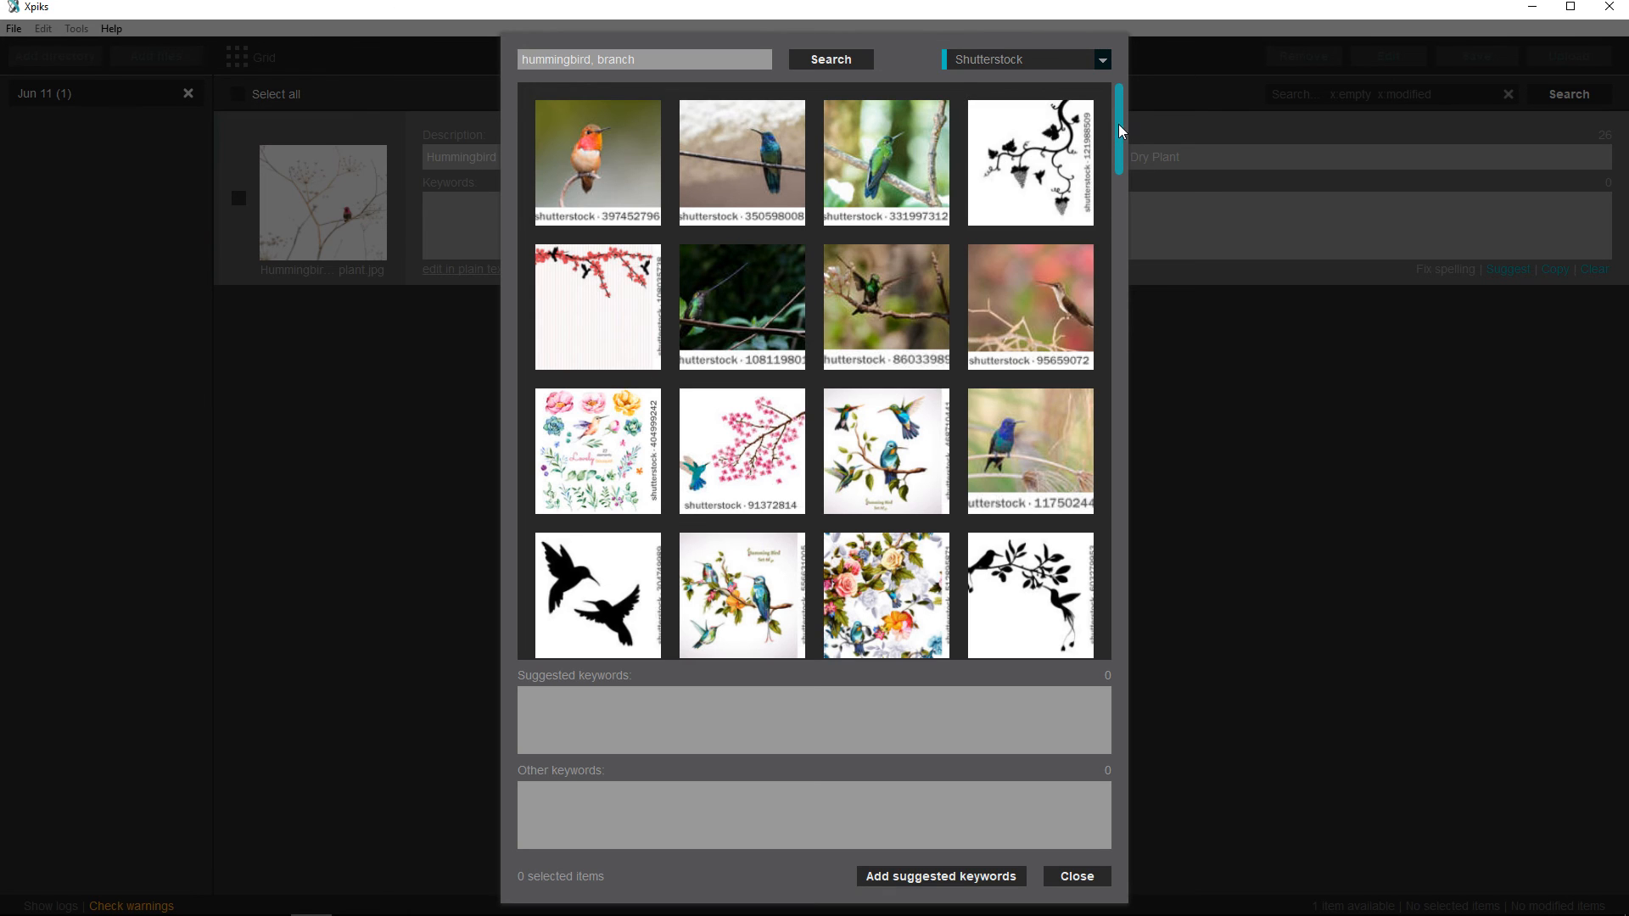
{"action": "mouse_move", "coordinate": [1118, 122]}
{"action": "left_mouse_down"}
{"action": "mouse_move", "coordinate": [1127, 401]}
{"action": "mouse_move", "coordinate": [1128, 106]}
{"action": "left_mouse_up"}
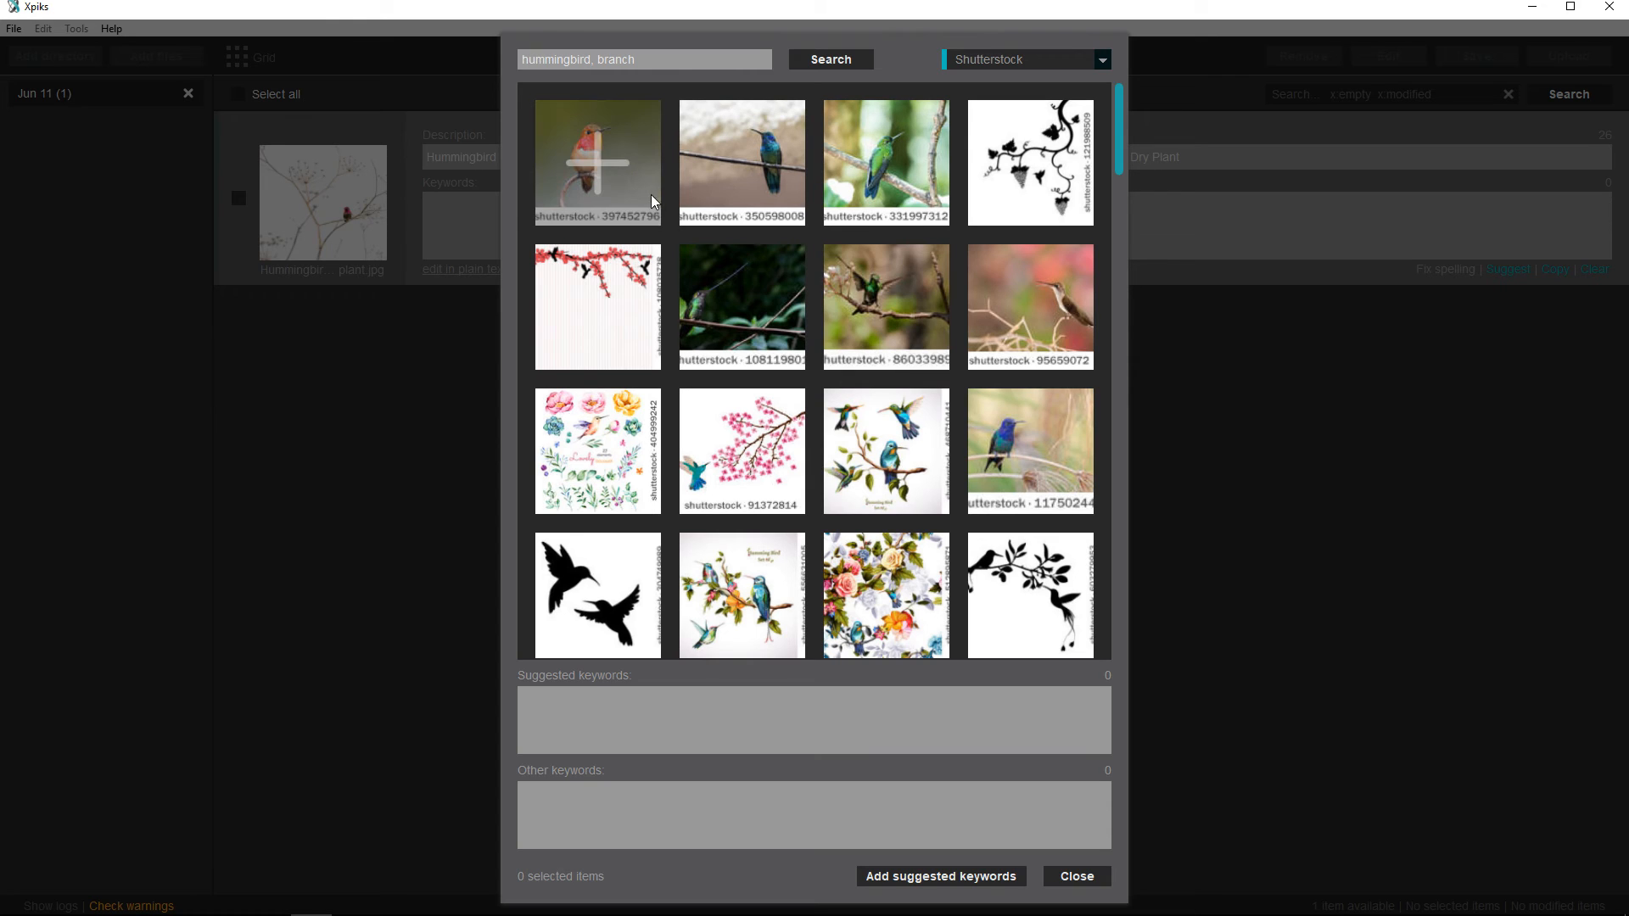
{"action": "left_click", "coordinate": [596, 156]}
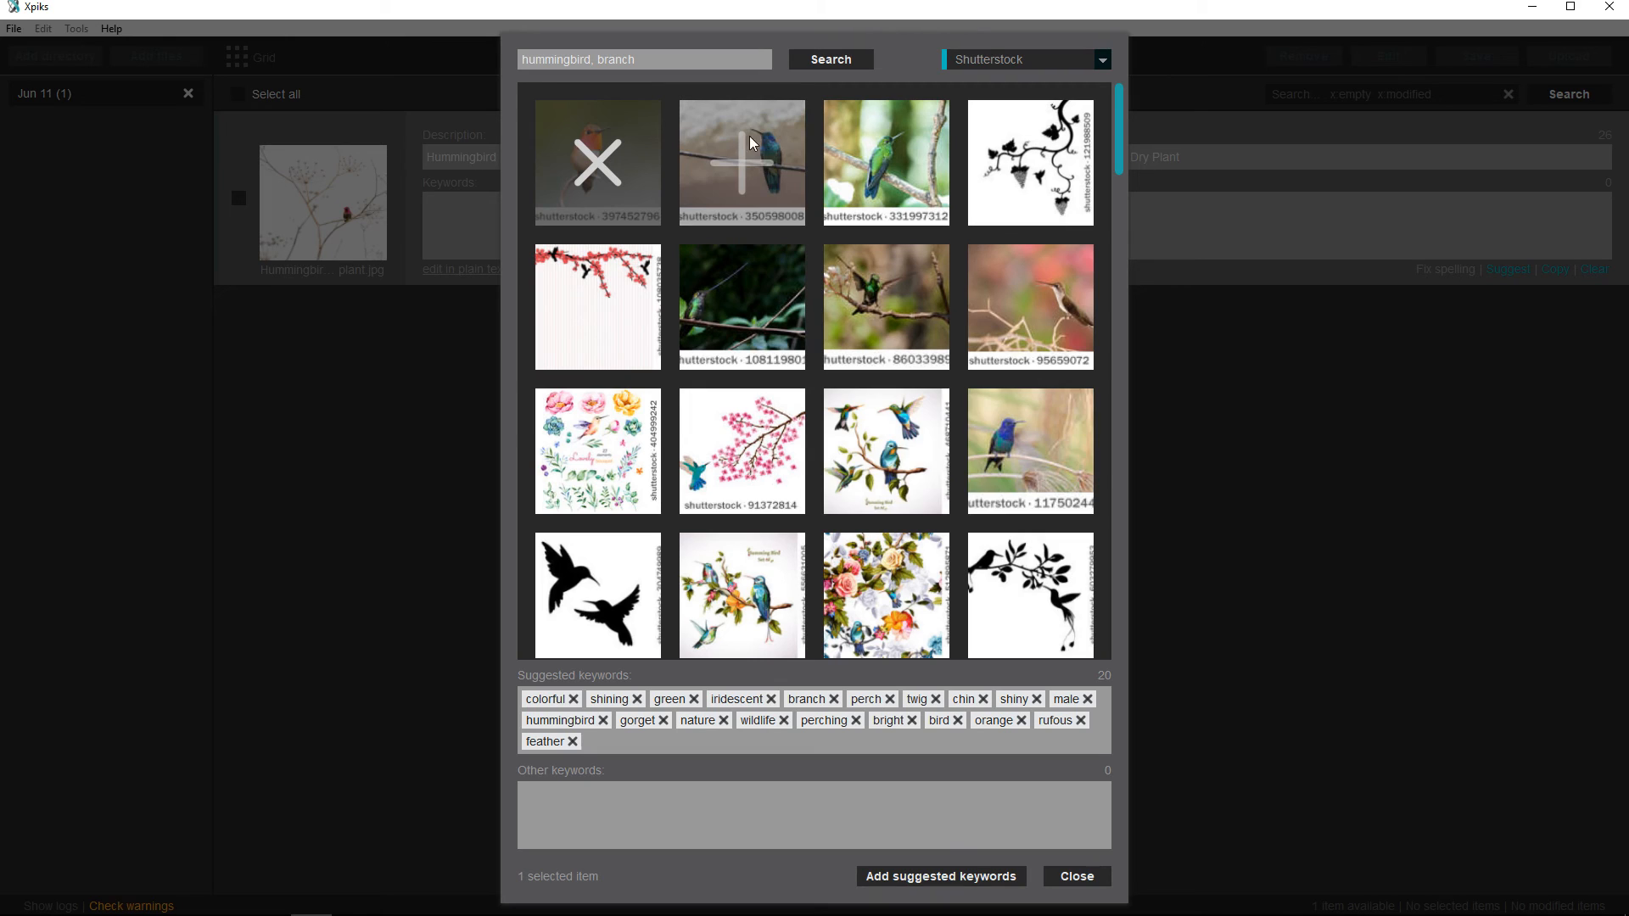
{"action": "left_click", "coordinate": [749, 164]}
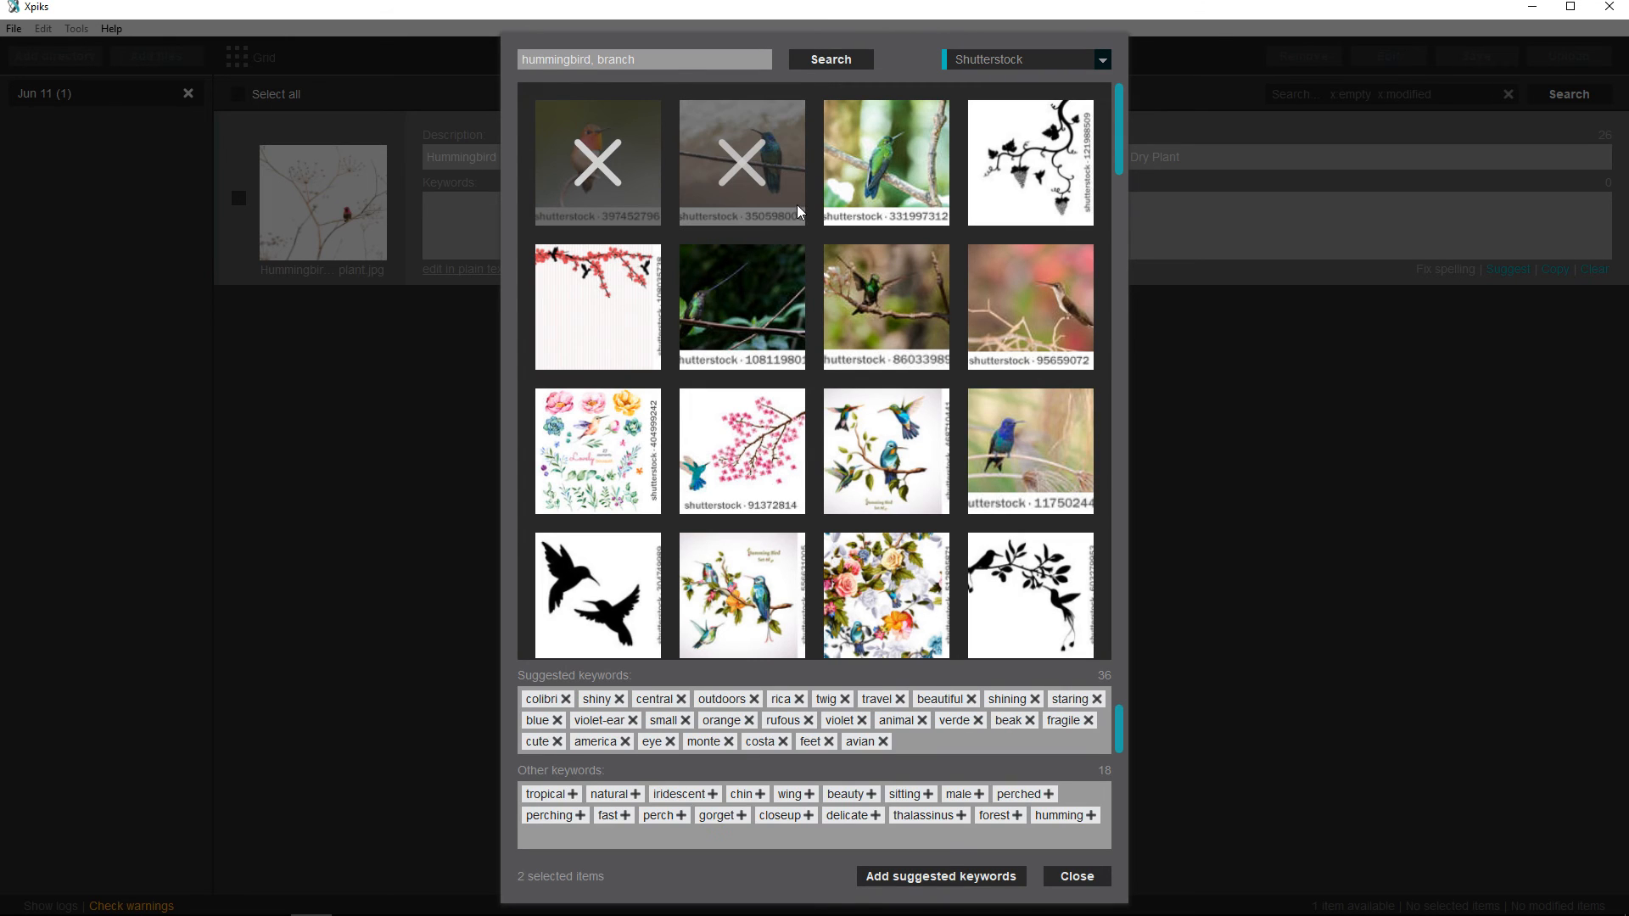
{"action": "left_click", "coordinate": [1033, 306]}
{"action": "left_click_drag", "start_coordinate": [1117, 136], "coordinate": [1114, 344]}
{"action": "left_click", "coordinate": [785, 349]}
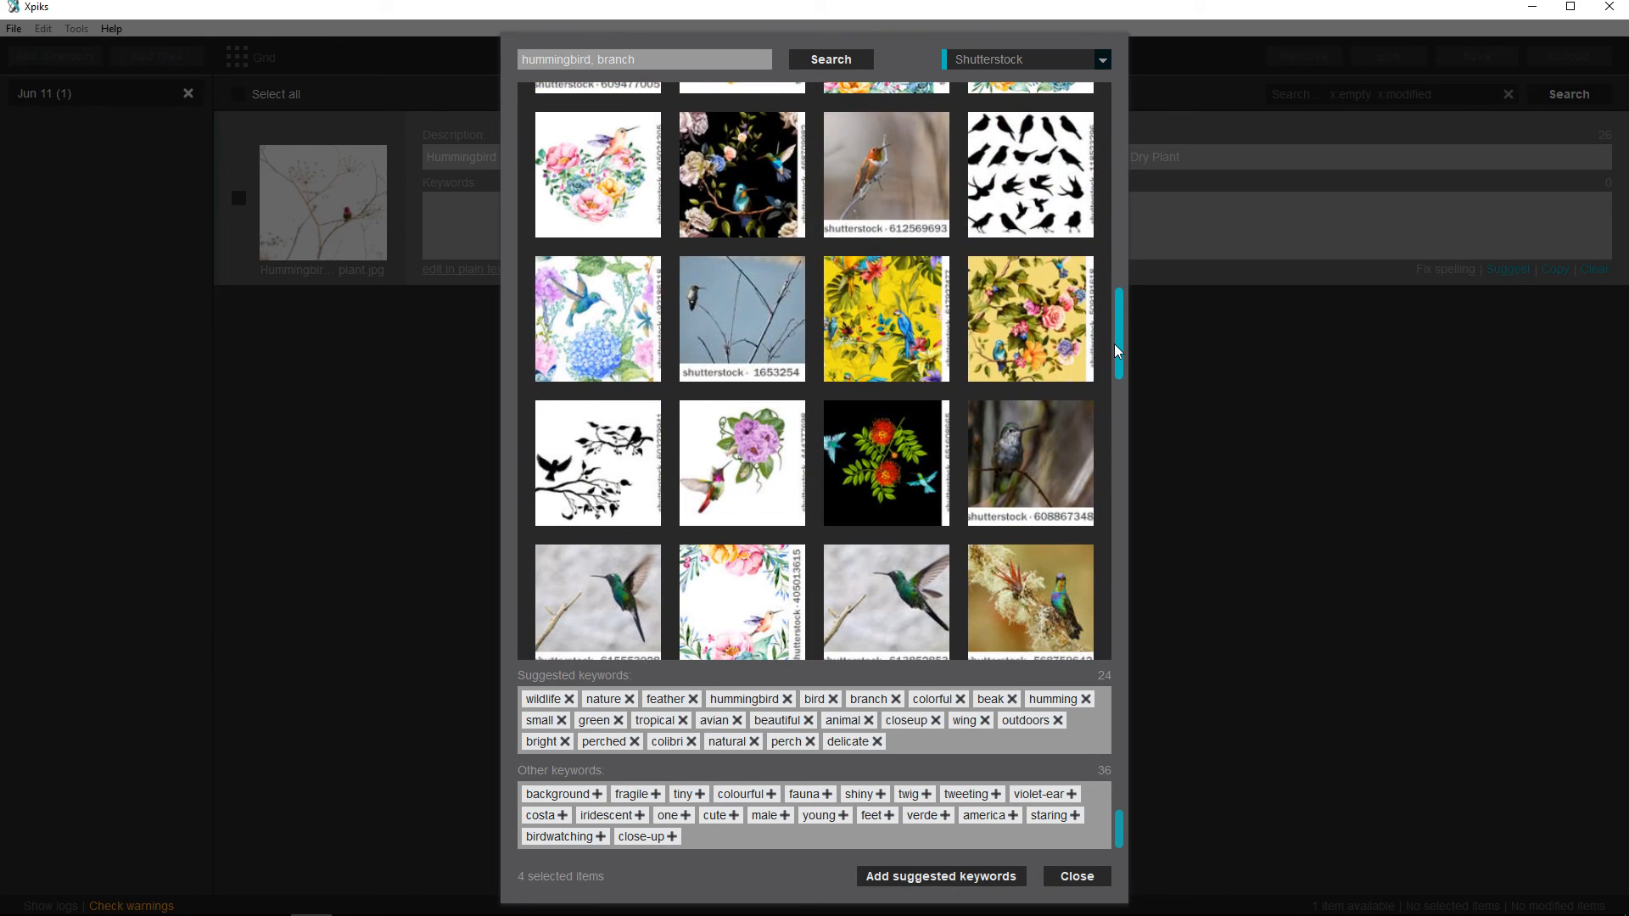
{"action": "left_click", "coordinate": [734, 321]}
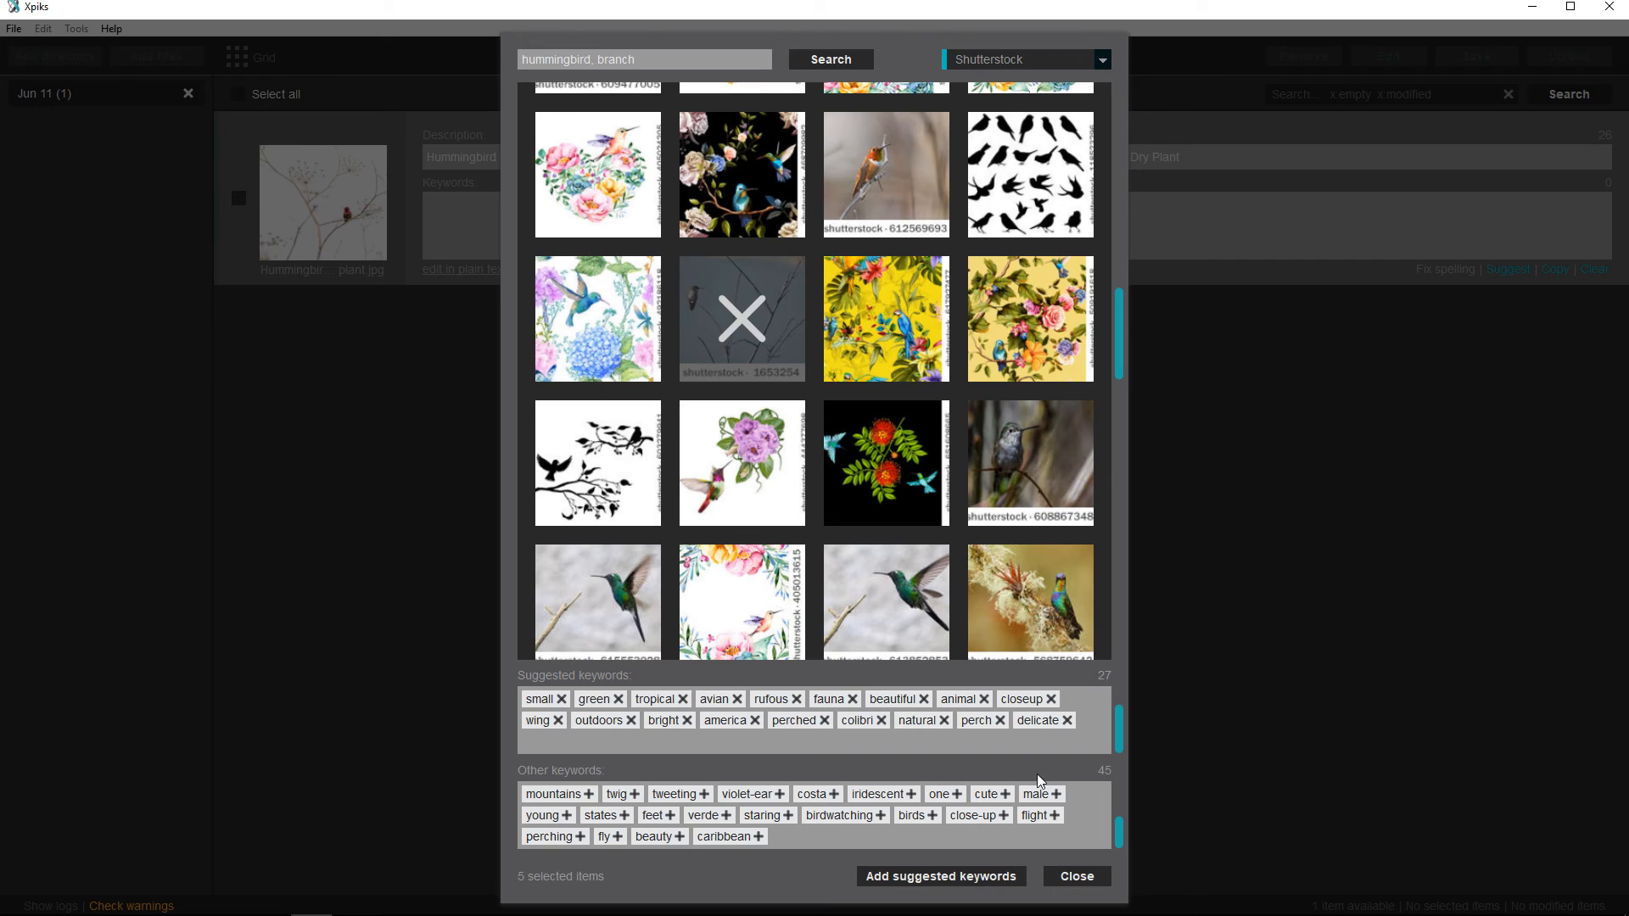
Remove green, rufous, closeup and wing from the suggested keywords
{"action": "left_click", "coordinate": [617, 699]}
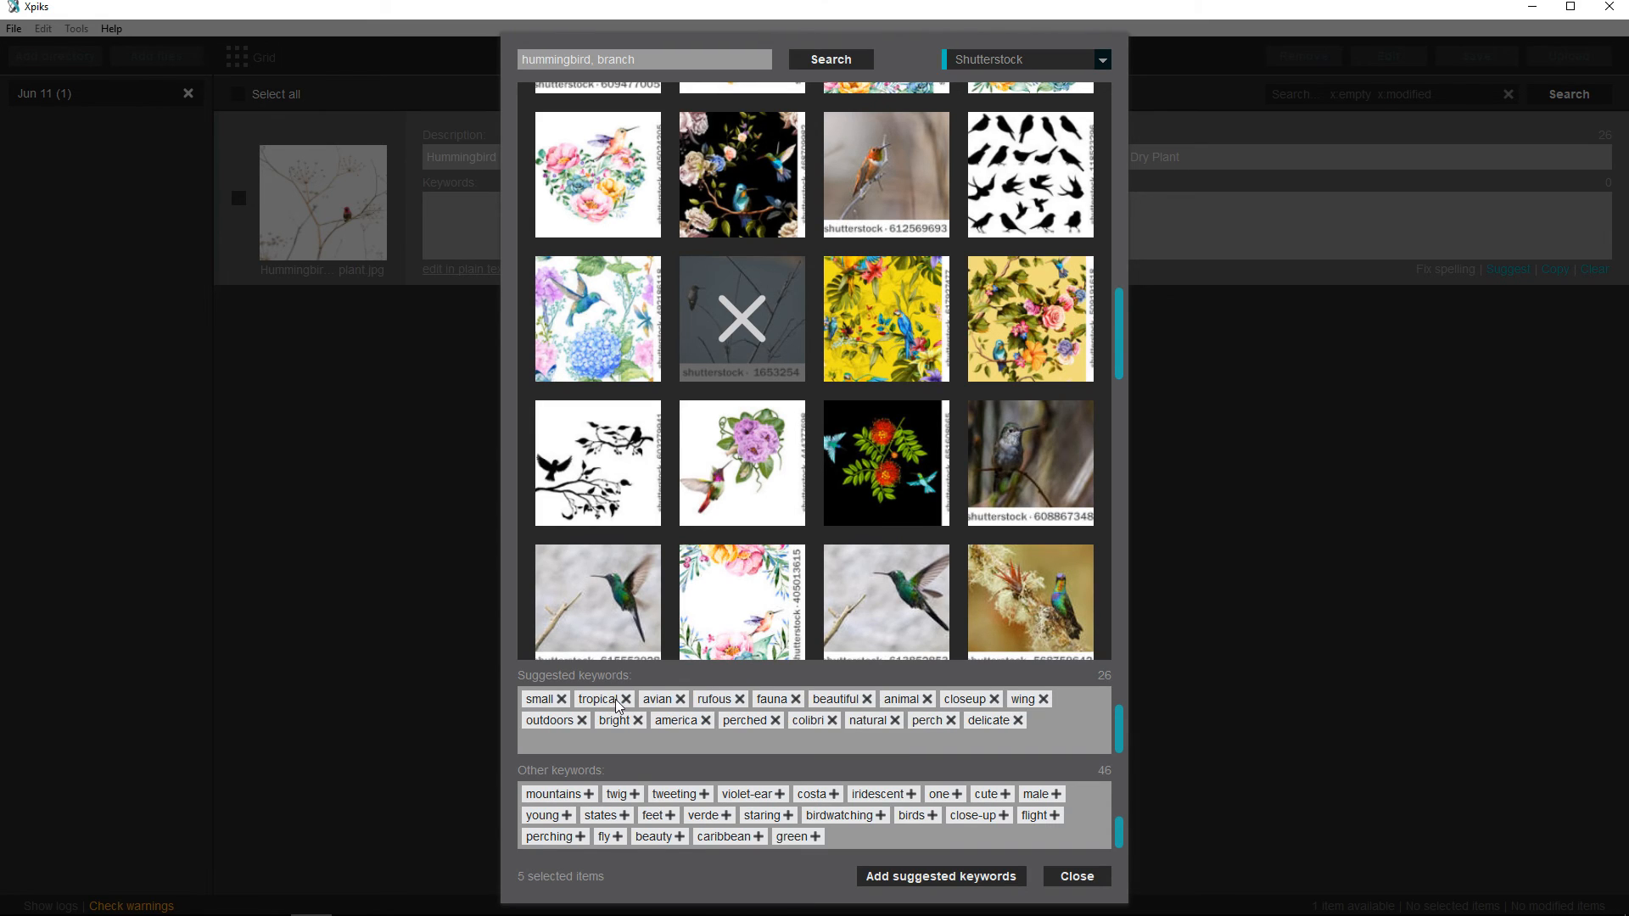
{"action": "left_click", "coordinate": [740, 700]}
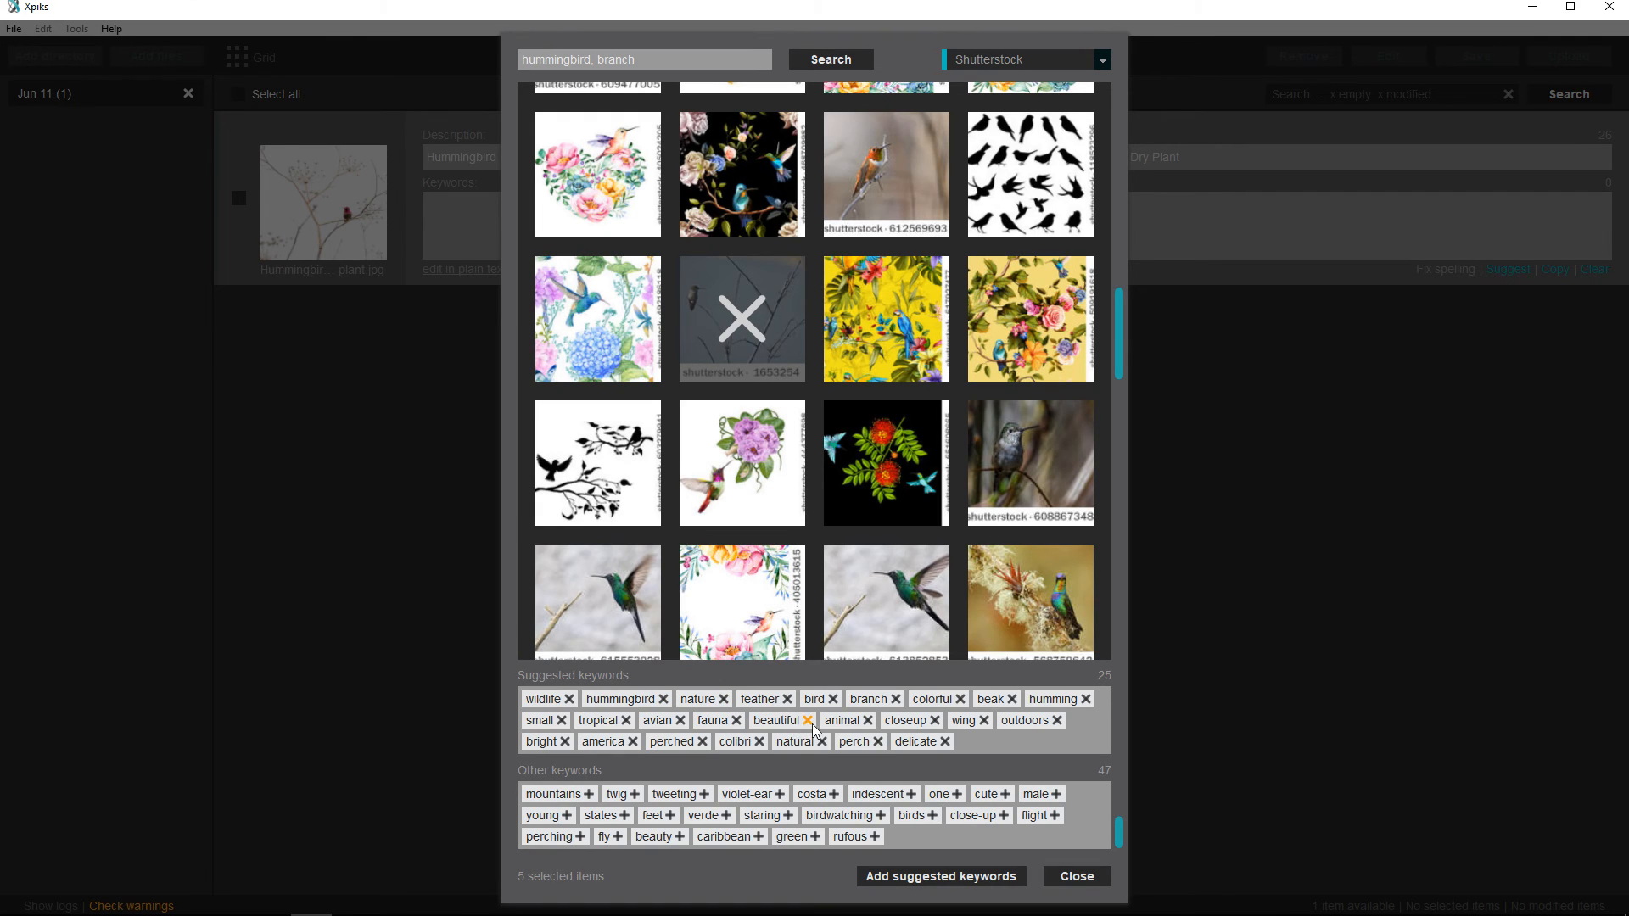
{"action": "left_click", "coordinate": [934, 720]}
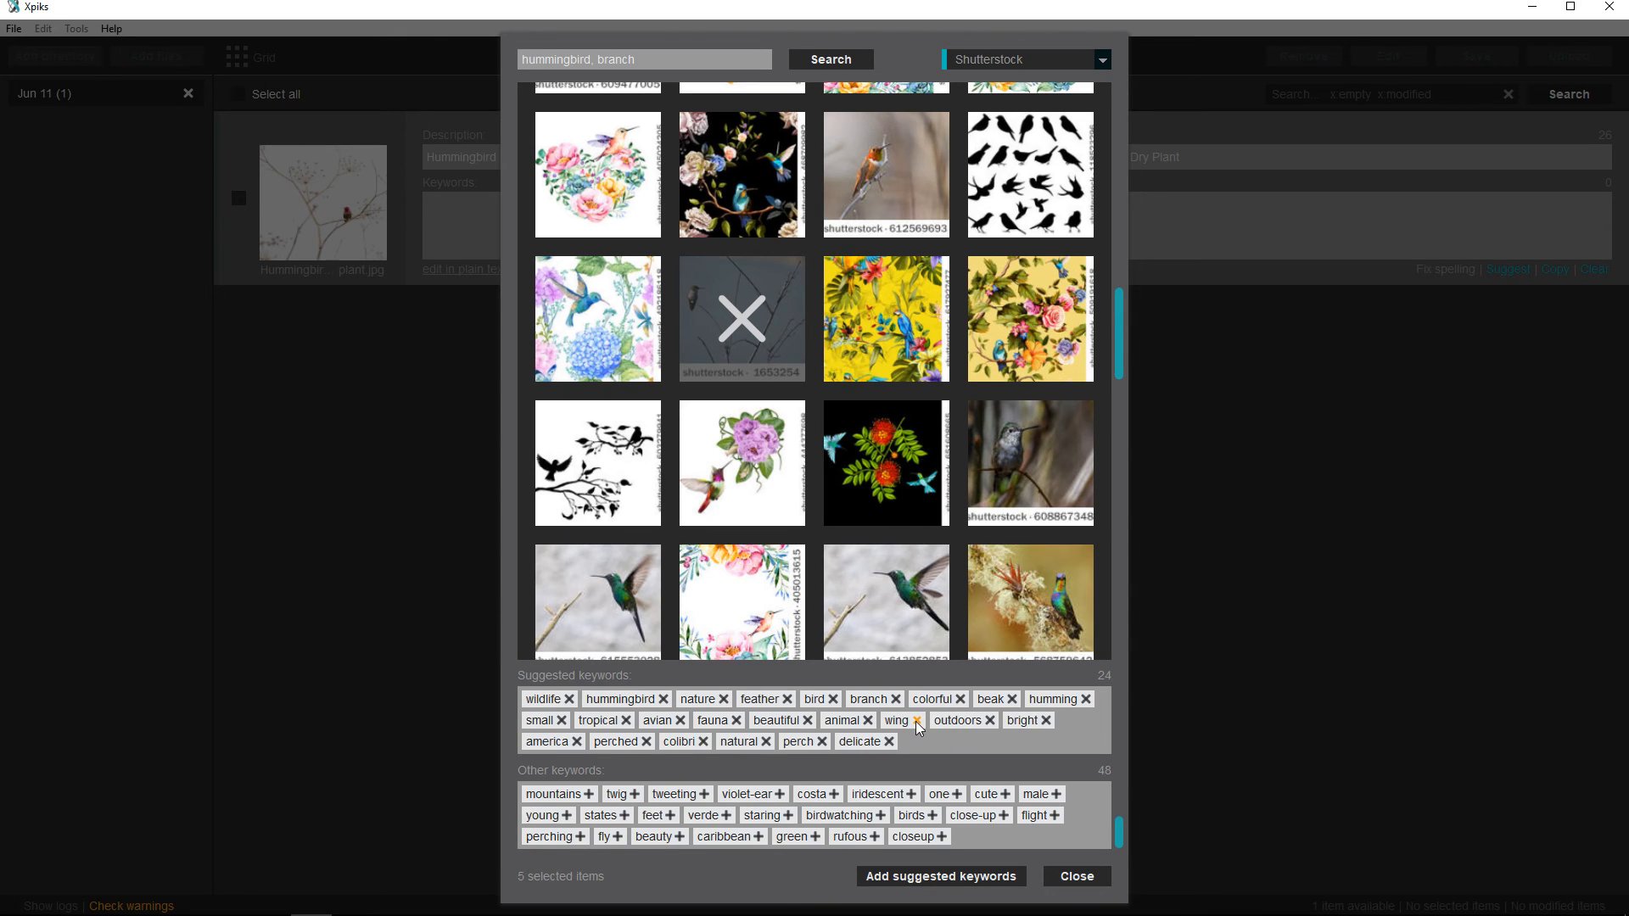
{"action": "left_click", "coordinate": [916, 721]}
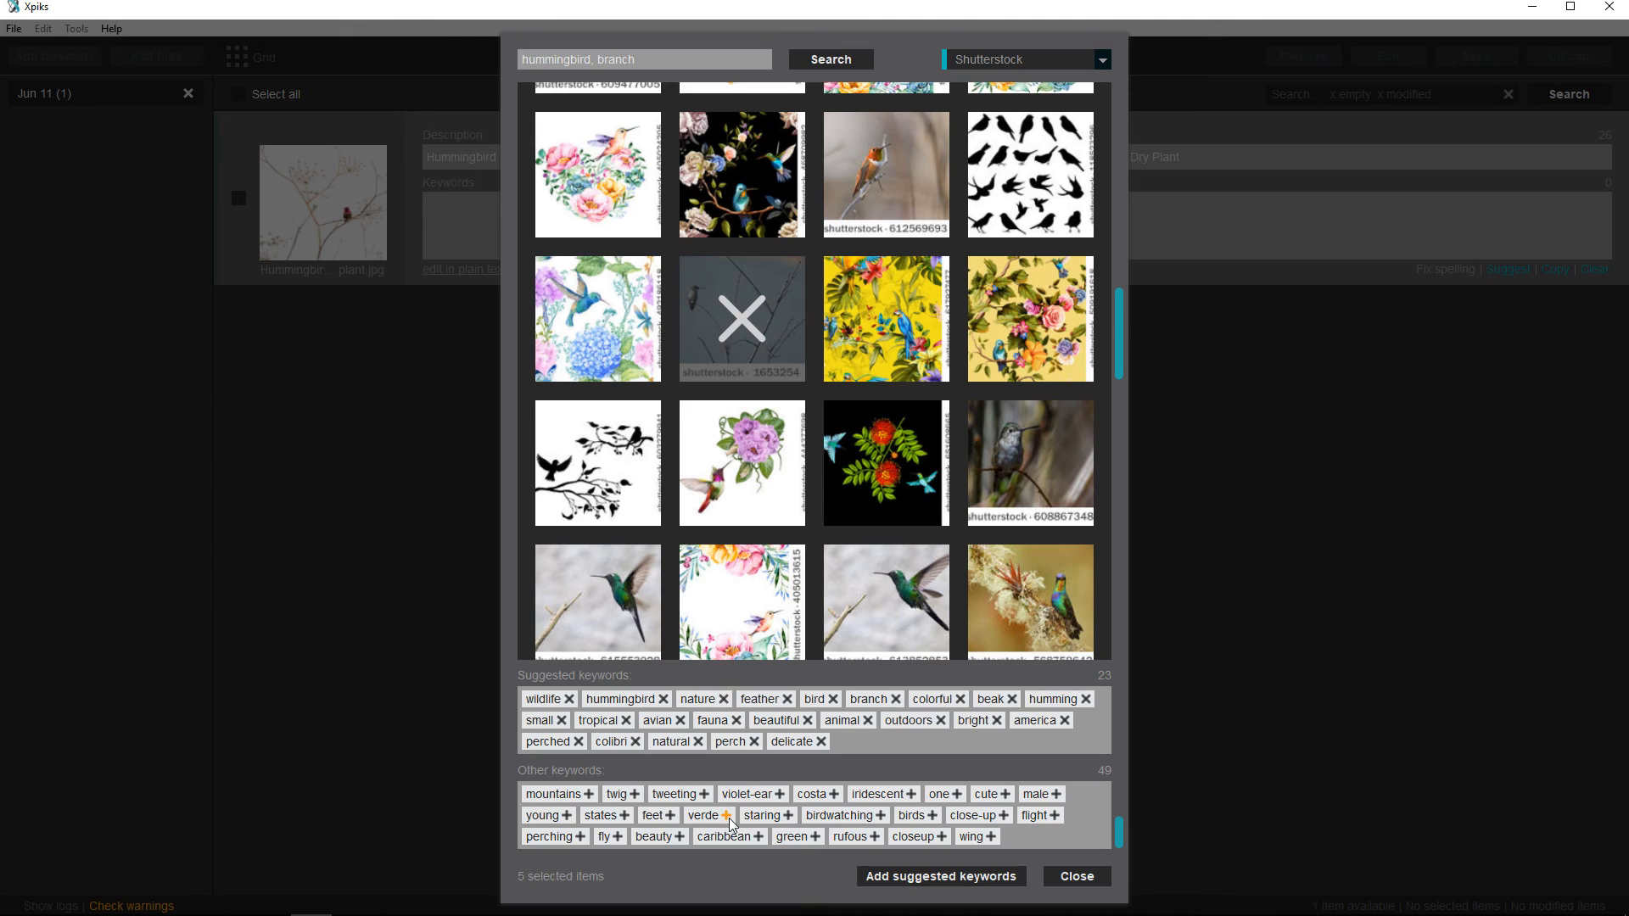
Add violet, birding, garden, branches and fast from the other keywords to the suggested keywords
{"action": "scroll", "coordinate": [713, 823], "scroll_direction": "up", "scroll_amount": 2}
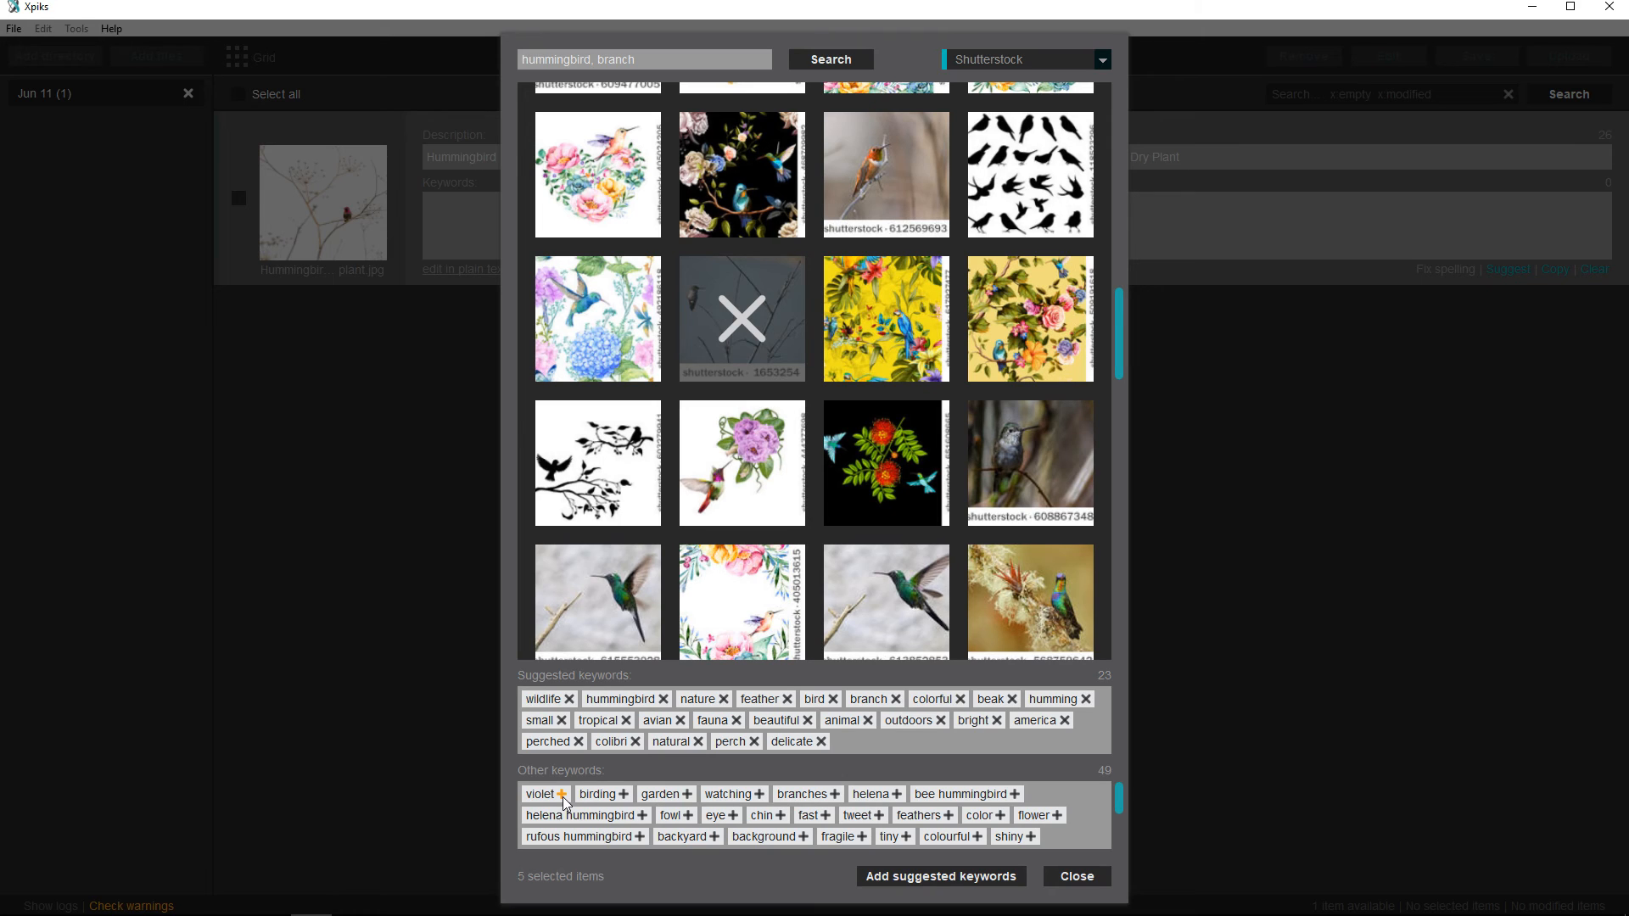
{"action": "left_click", "coordinate": [562, 794]}
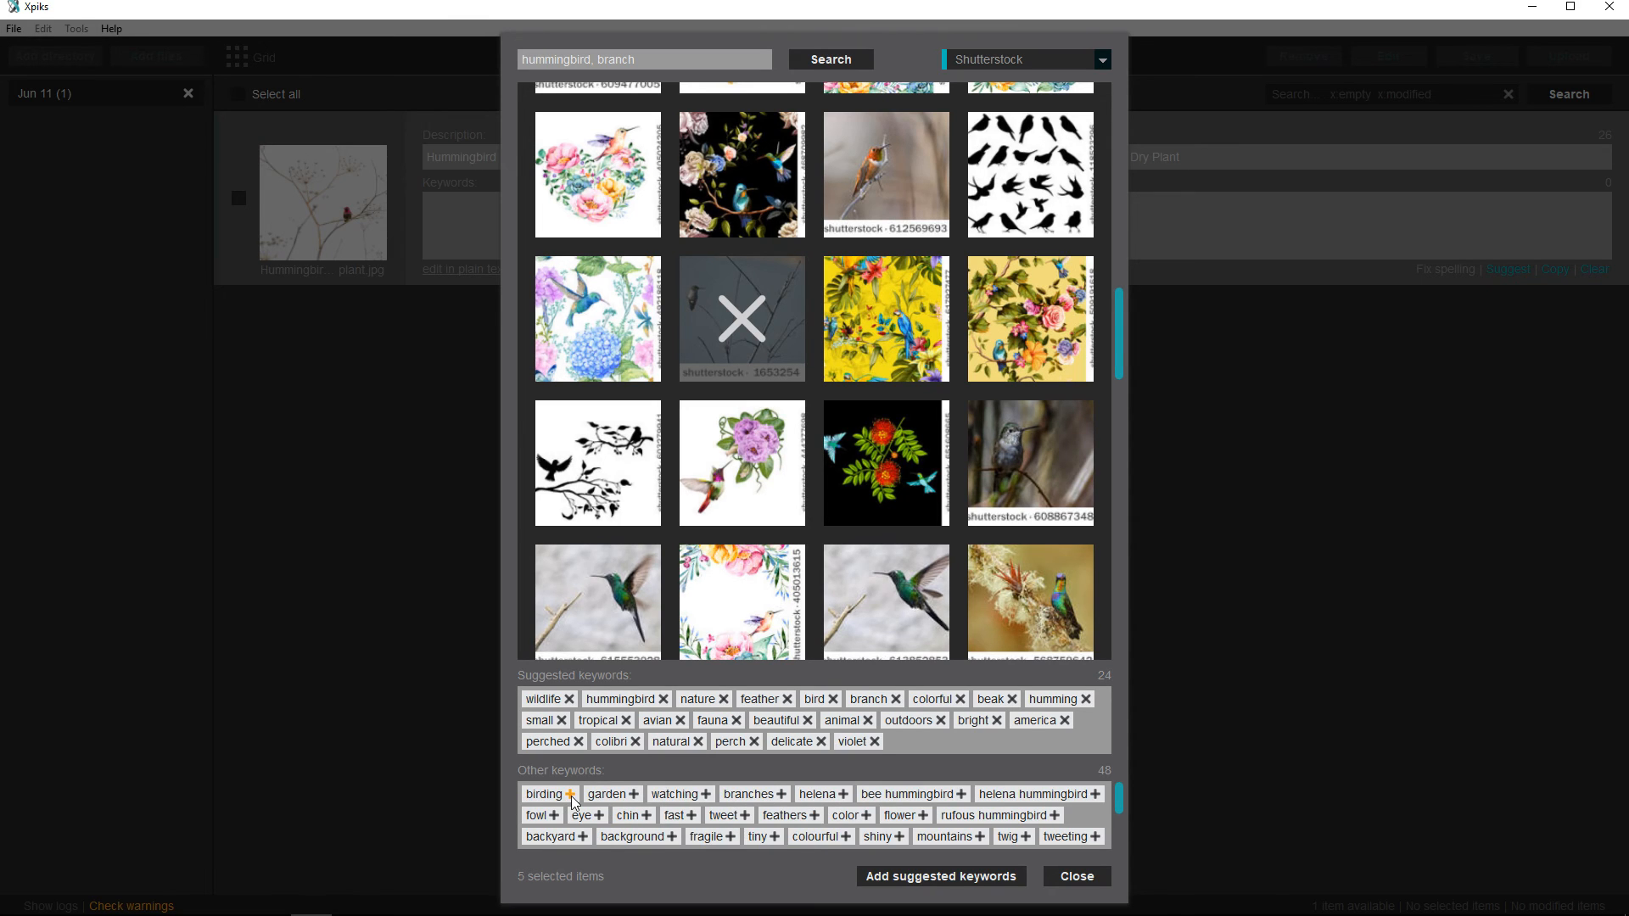
{"action": "left_click", "coordinate": [571, 795]}
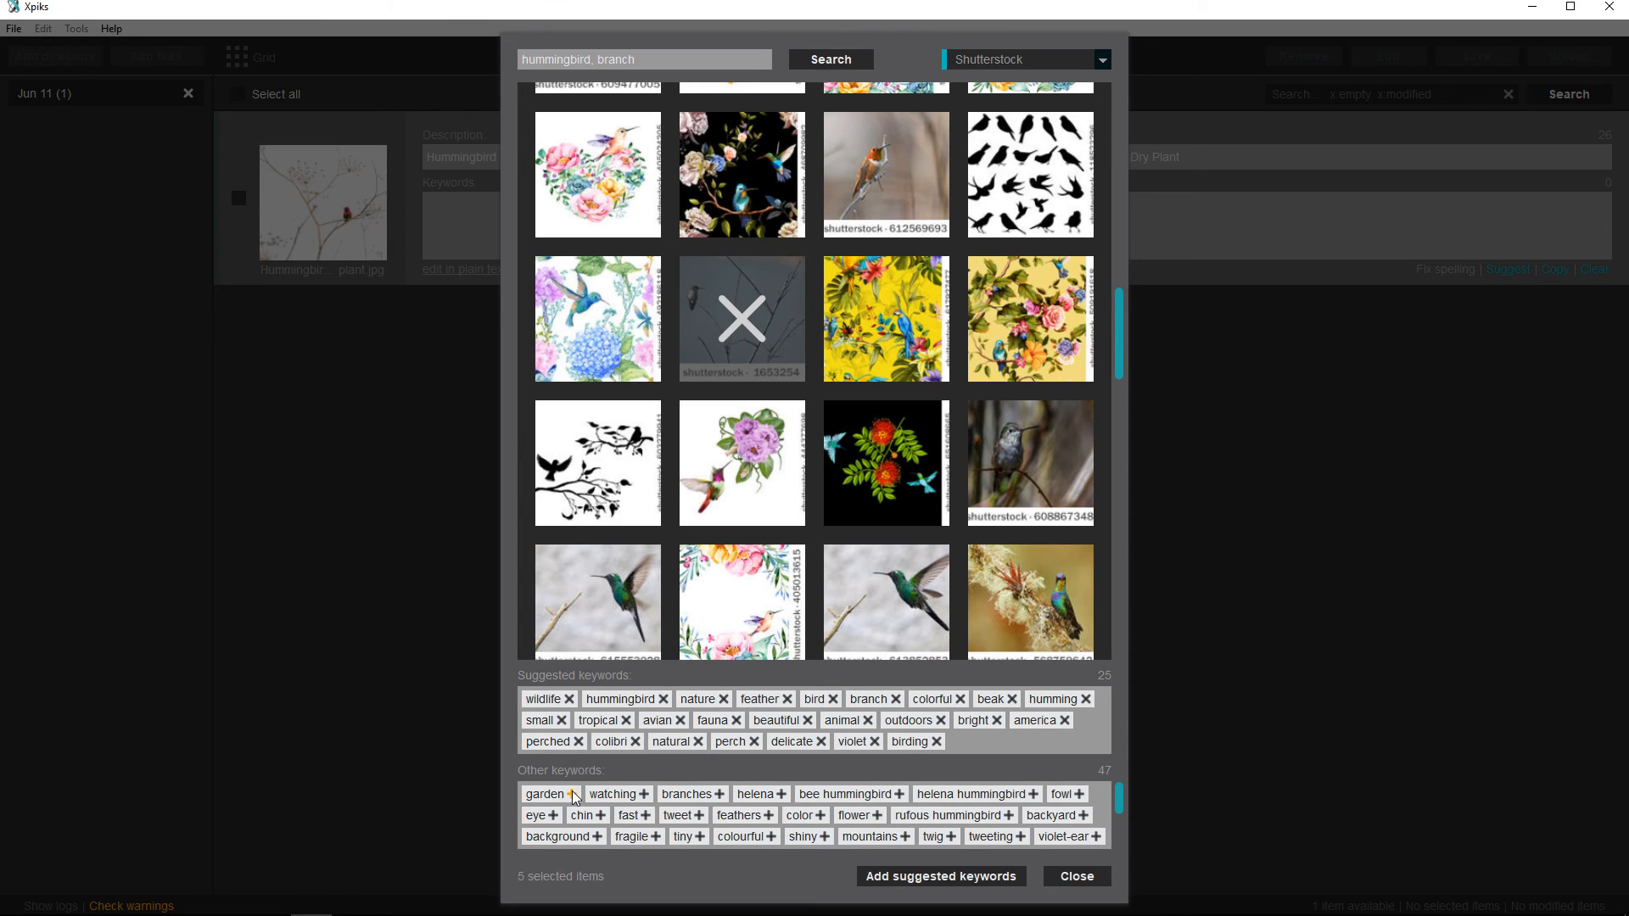
{"action": "left_click", "coordinate": [572, 795]}
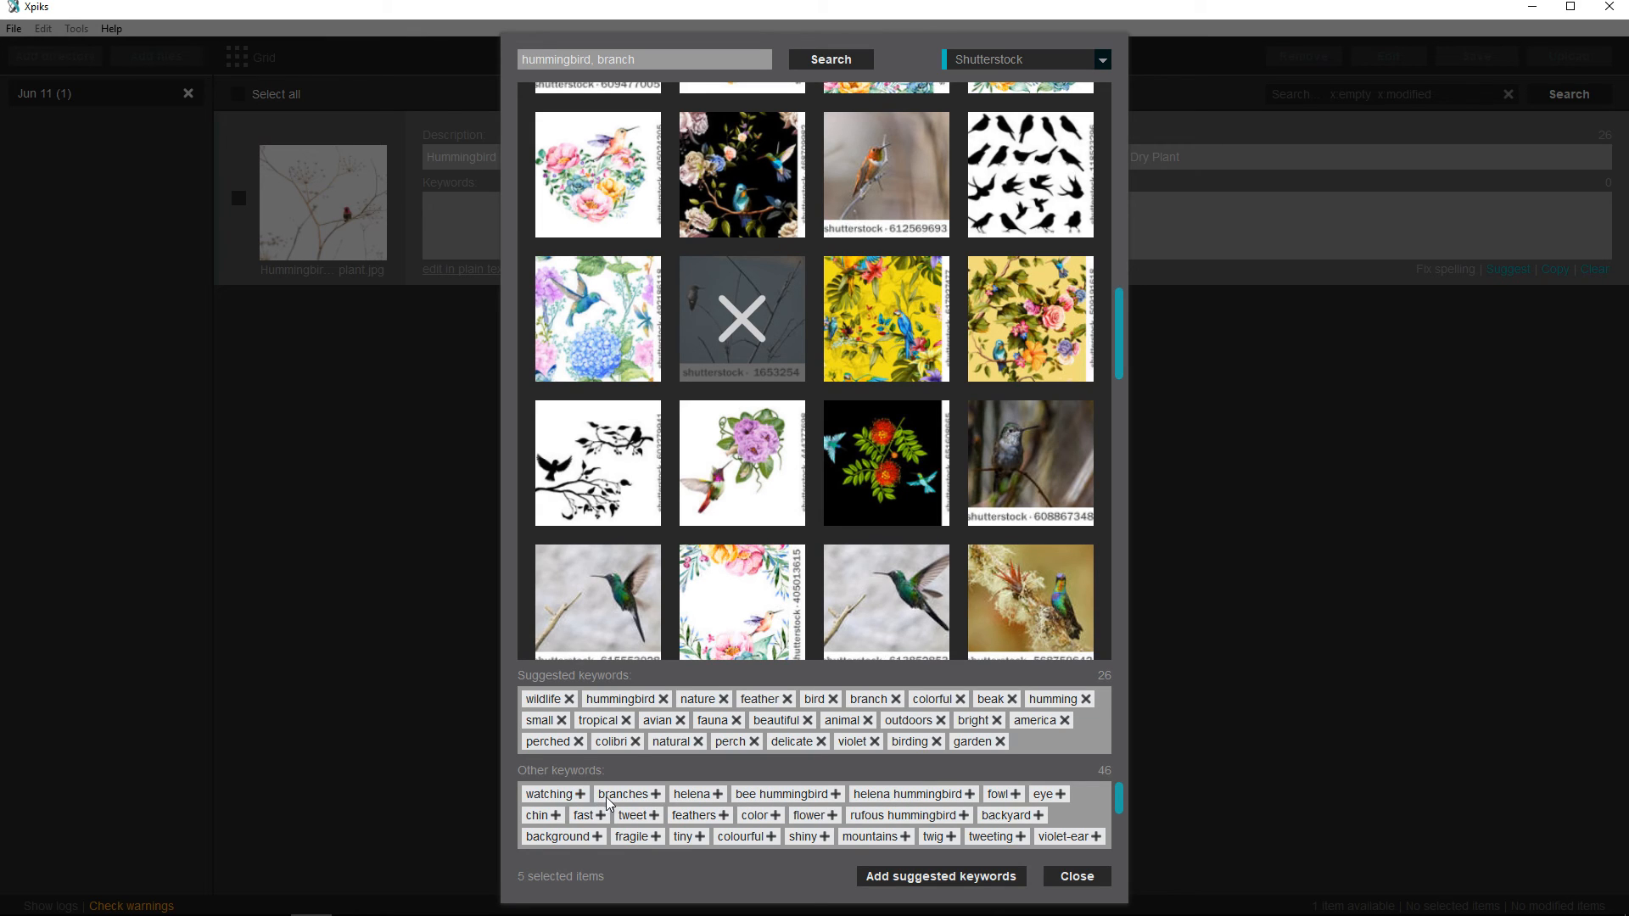
{"action": "left_click", "coordinate": [656, 794]}
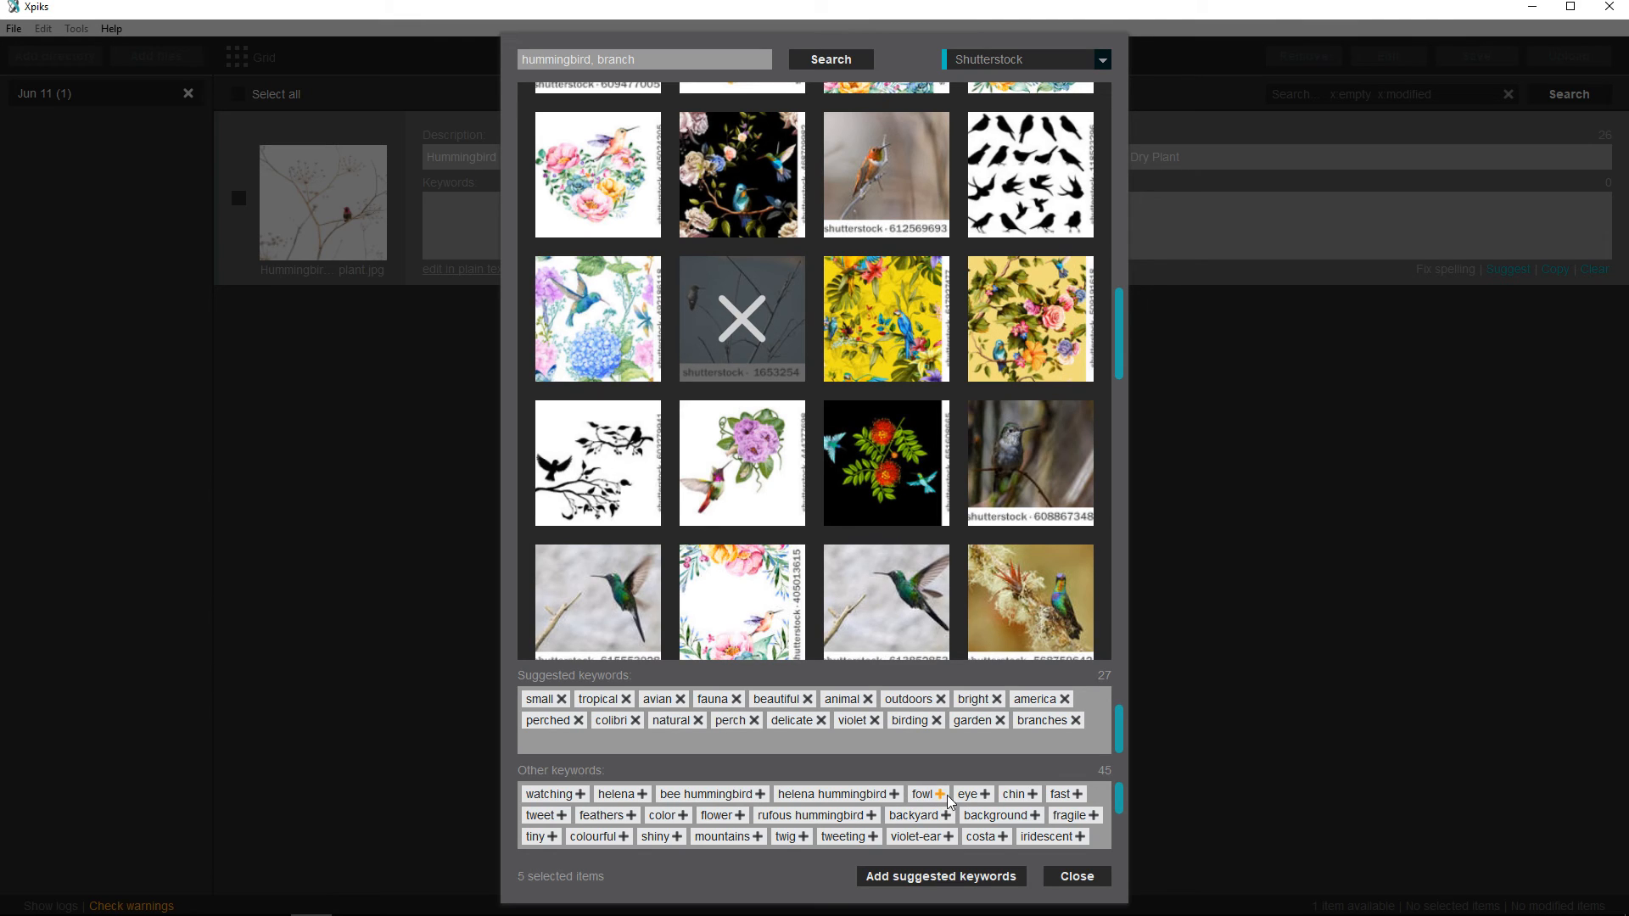
{"action": "left_click", "coordinate": [1078, 794]}
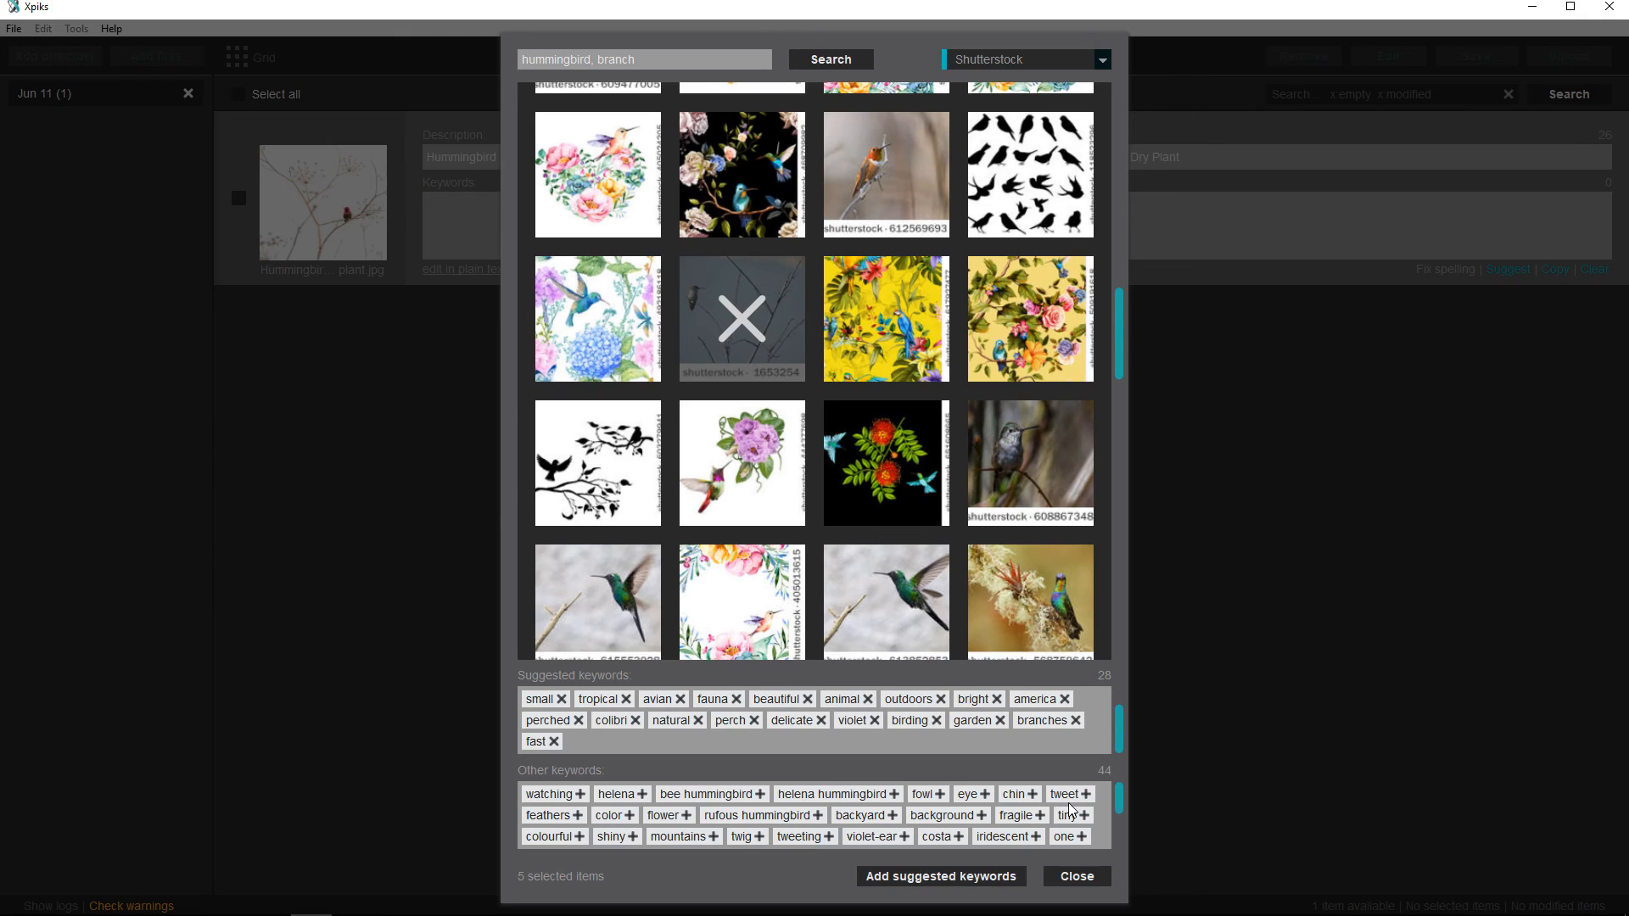
Add color, background, fragile, tiny, colourful, shiny and twig to the suggested keywords
{"action": "left_click", "coordinate": [629, 816]}
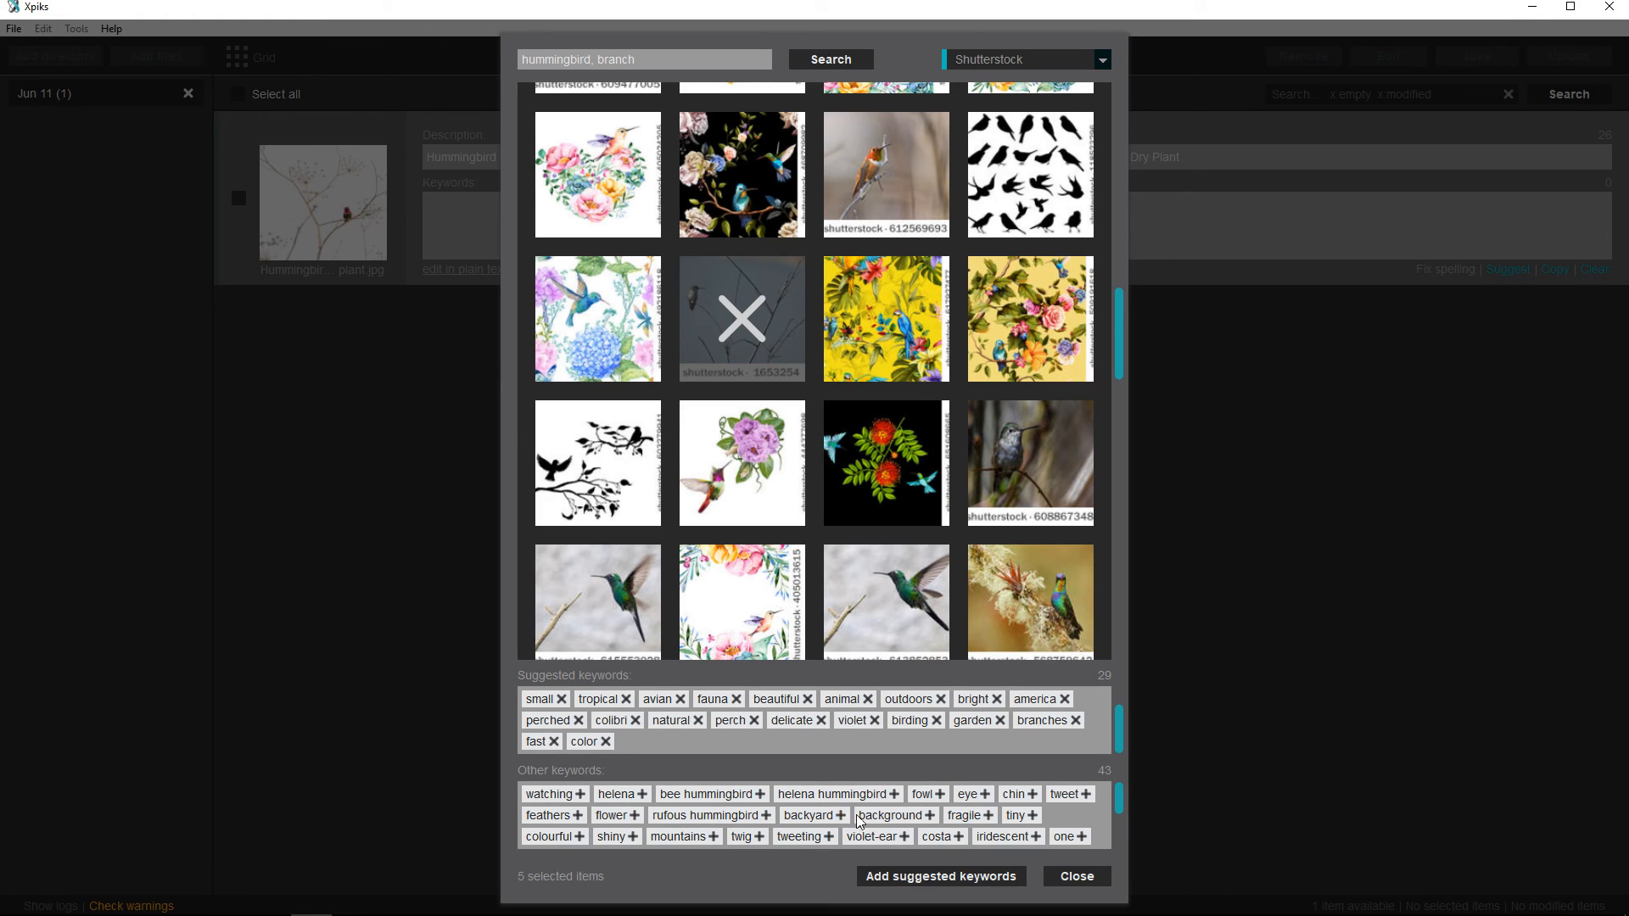
{"action": "left_click", "coordinate": [930, 815]}
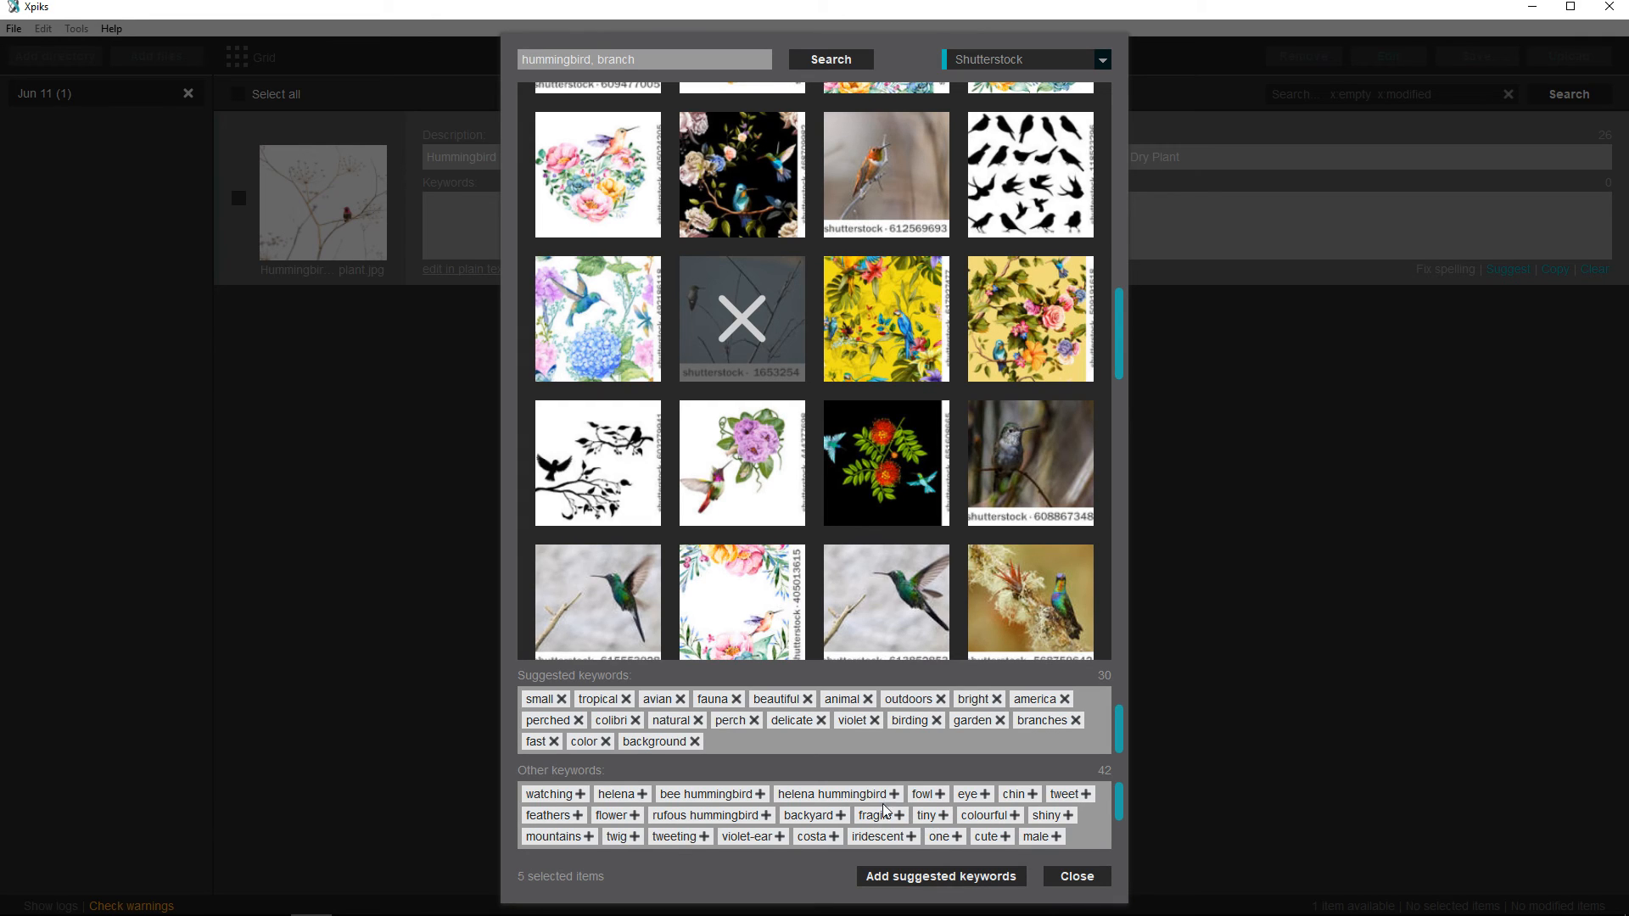
{"action": "left_click", "coordinate": [898, 816]}
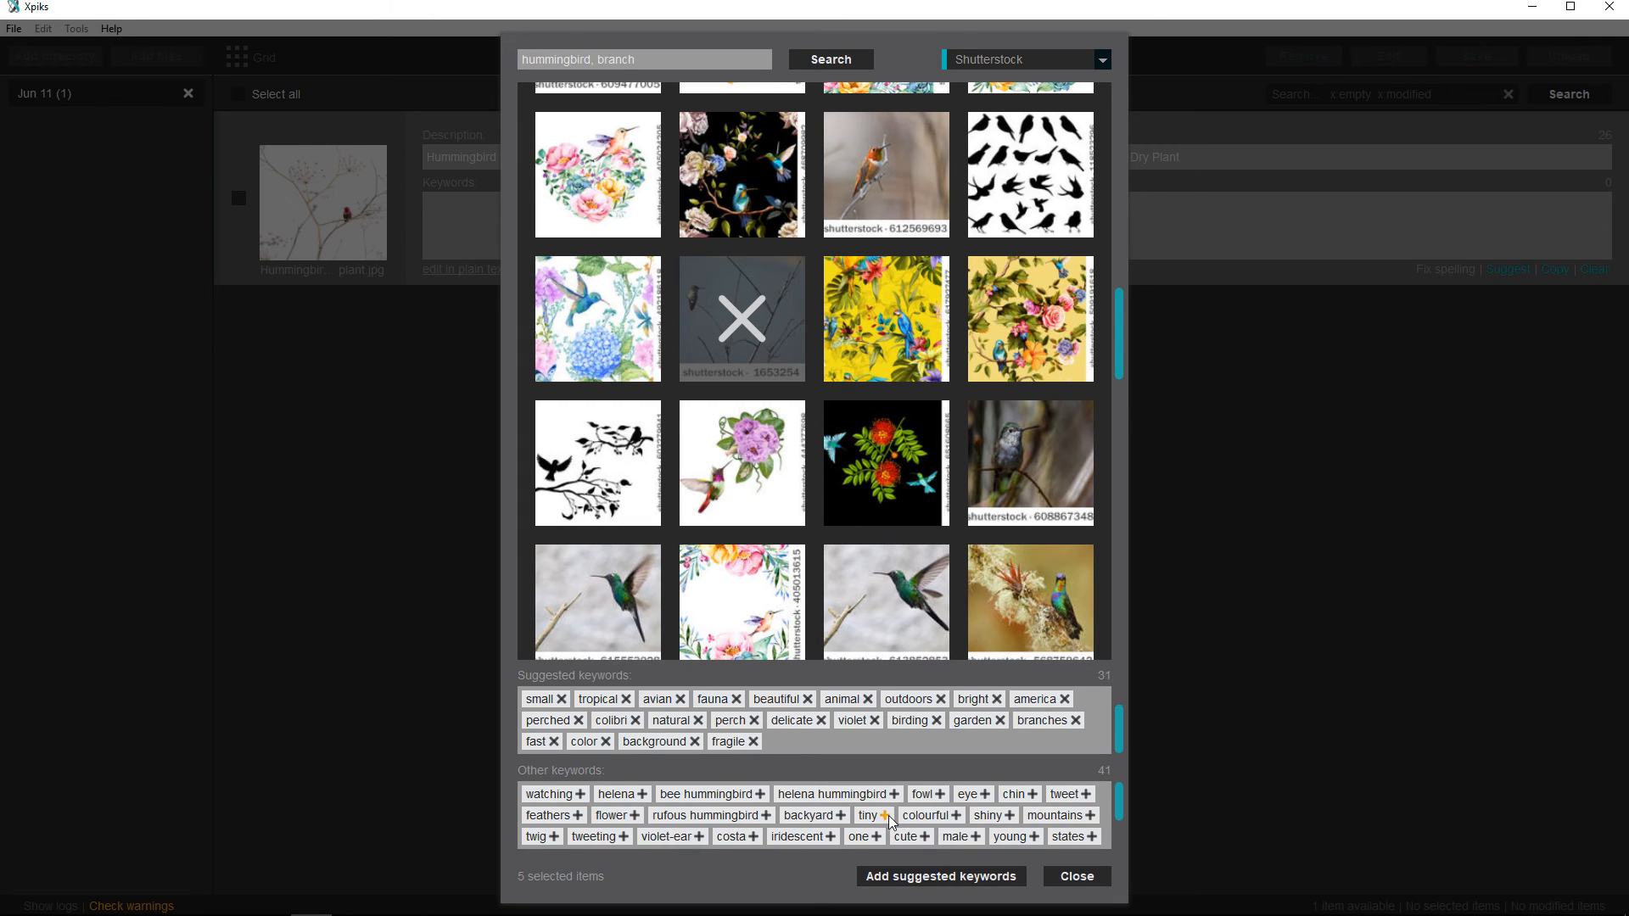
{"action": "left_click", "coordinate": [885, 816]}
{"action": "left_click", "coordinate": [913, 815]}
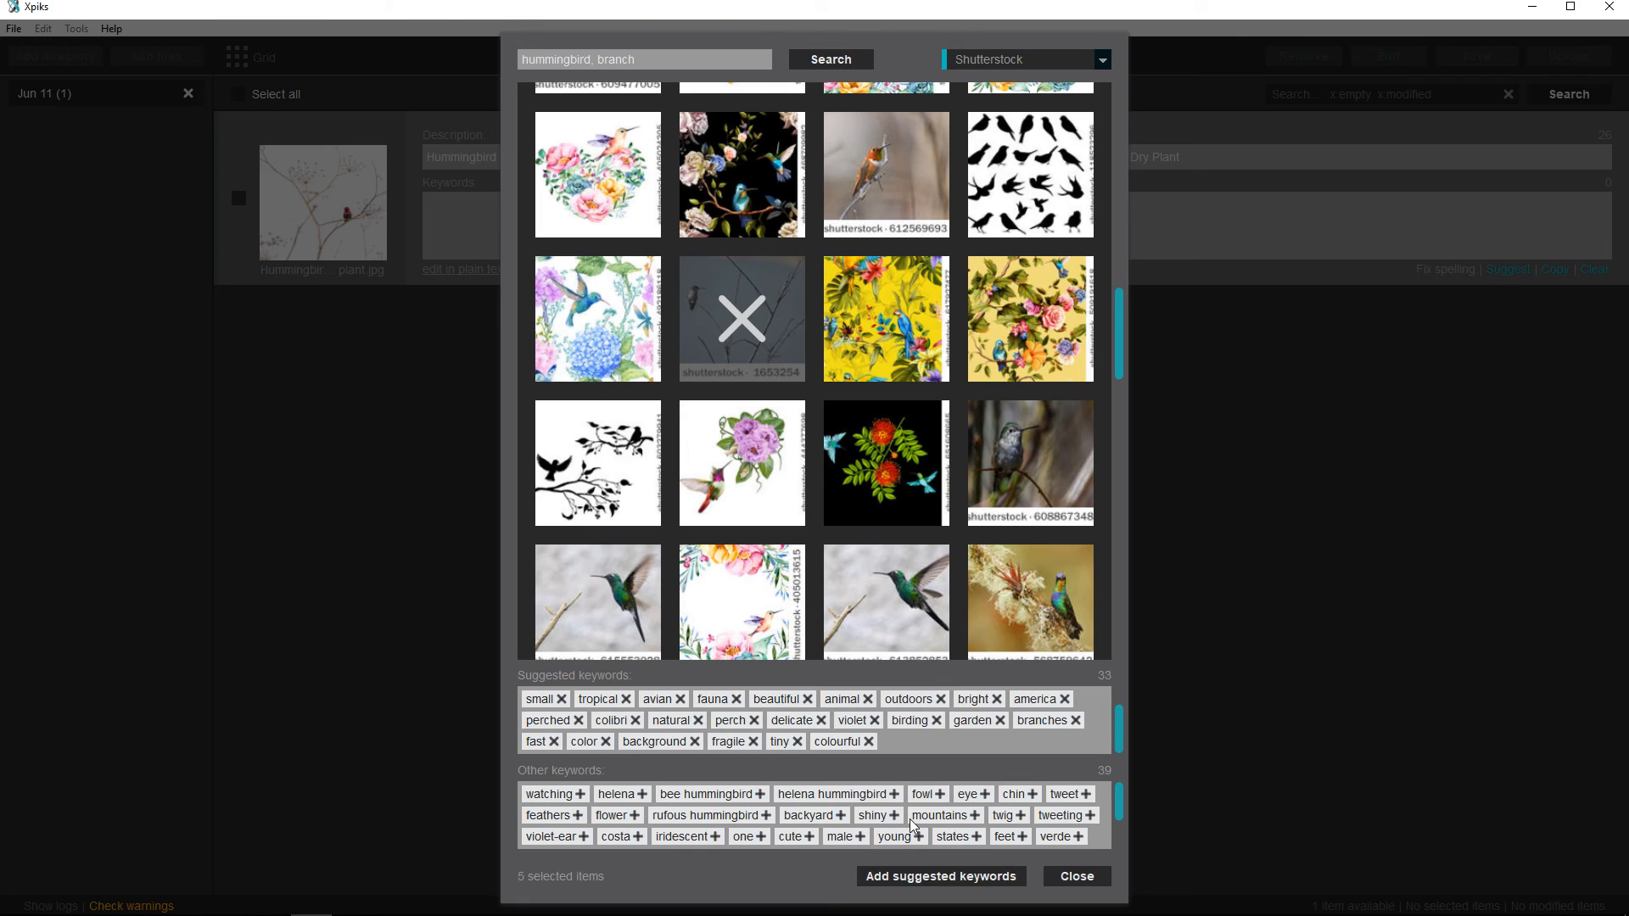
{"action": "left_click", "coordinate": [894, 815]}
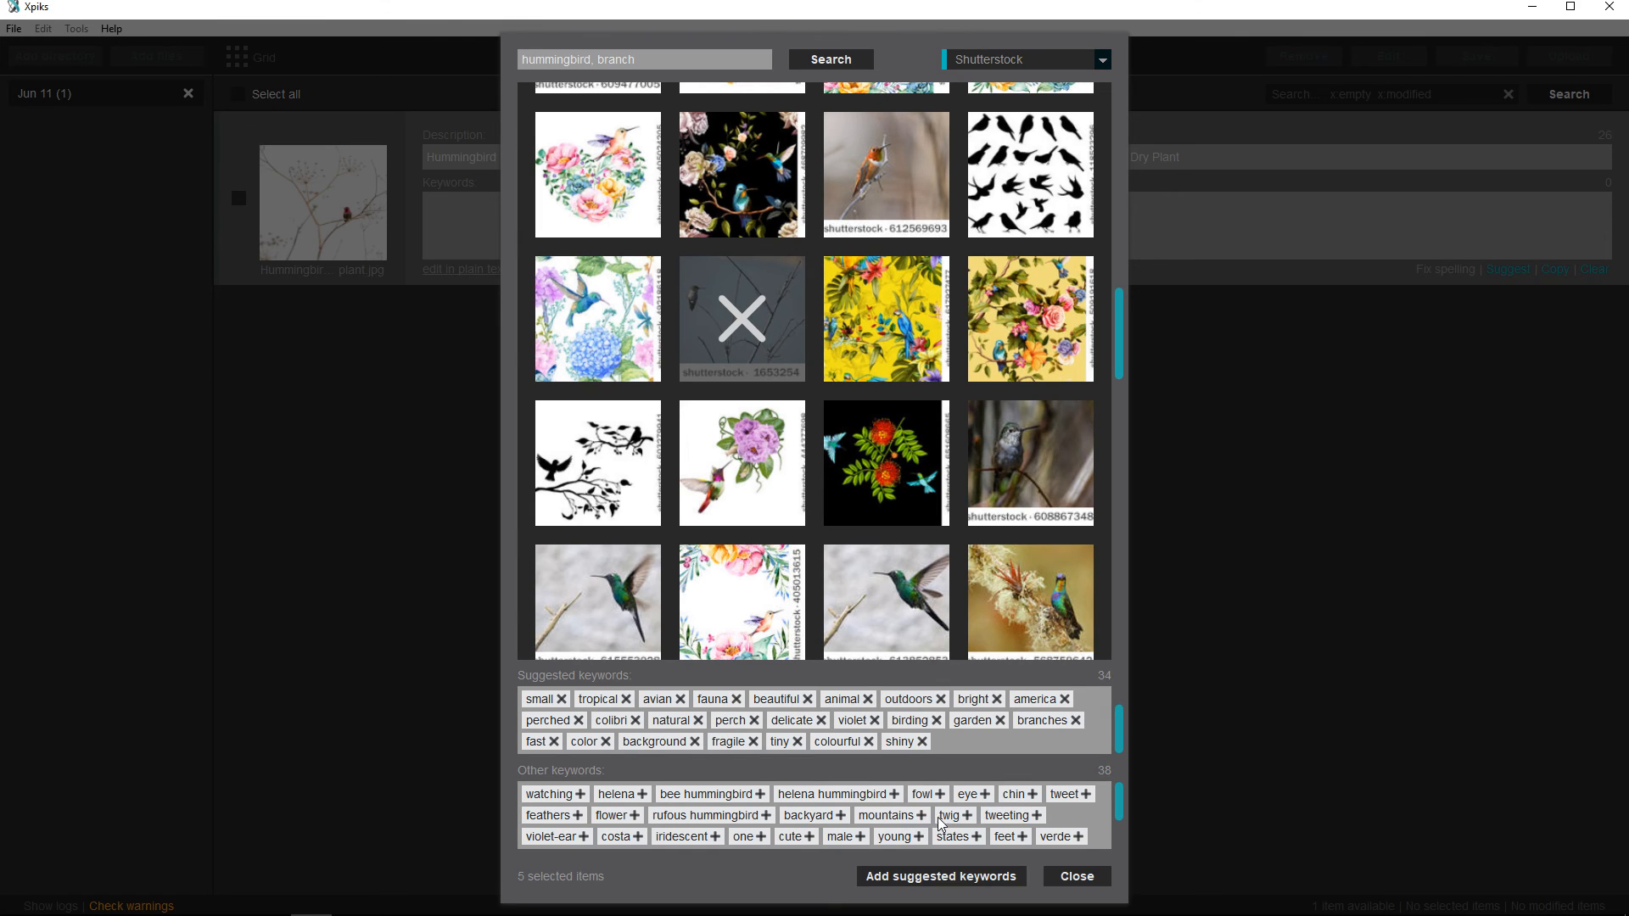
{"action": "left_click", "coordinate": [967, 815]}
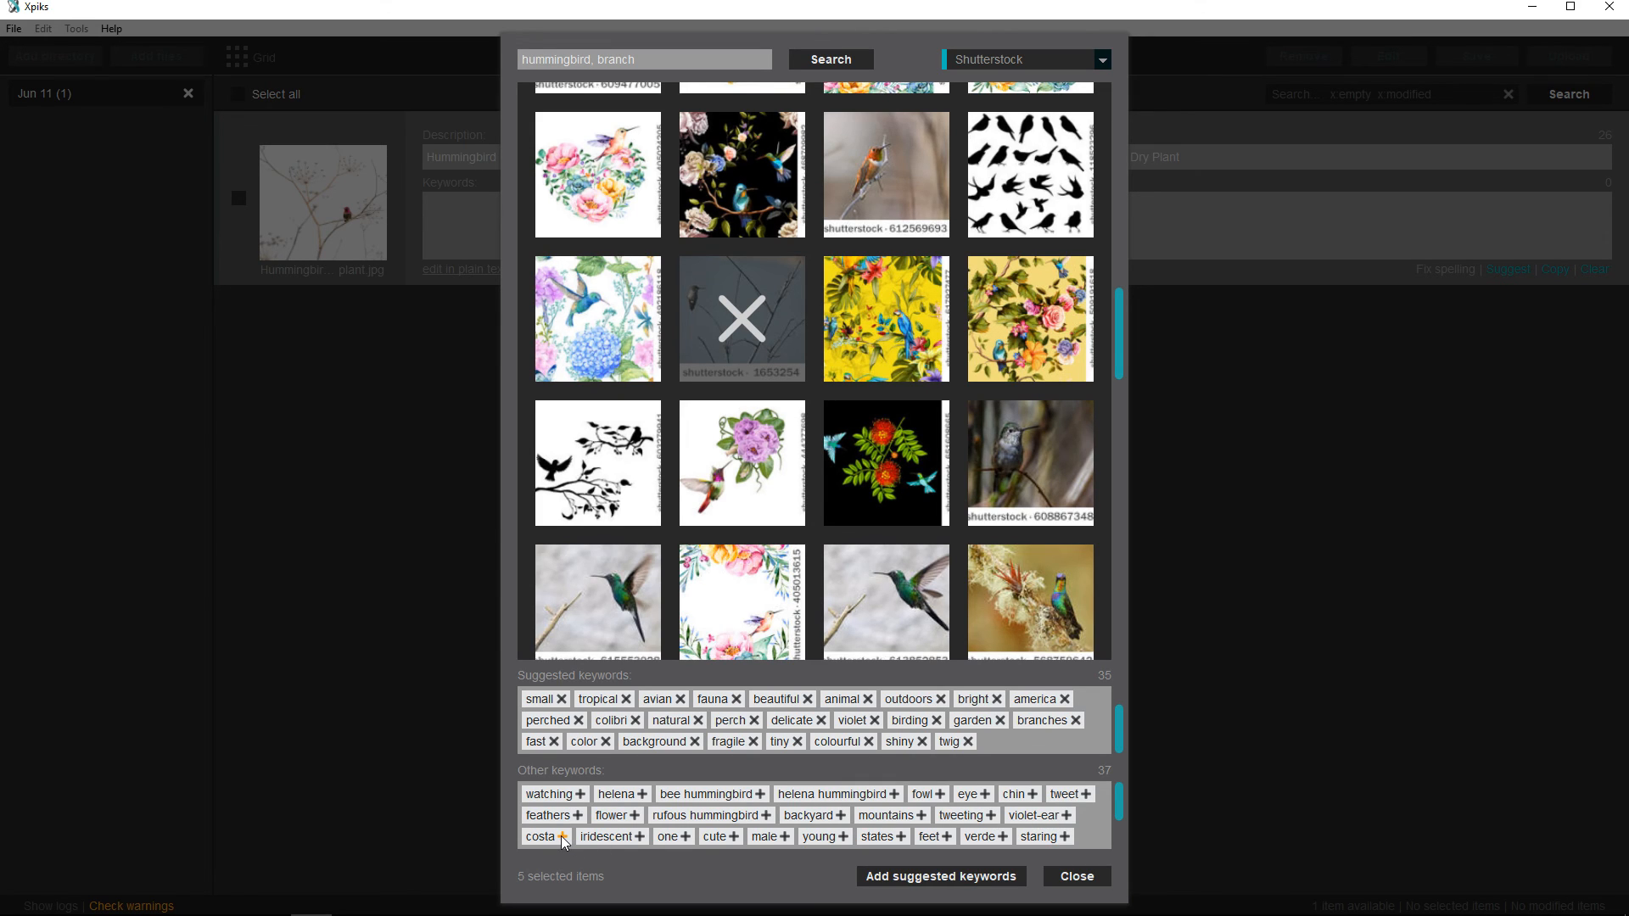
Add iridescent, one, cute, staring, birdwatching, birds, perching and beauty to the suggested keywords
{"action": "left_click", "coordinate": [638, 837]}
{"action": "left_click", "coordinate": [608, 837]}
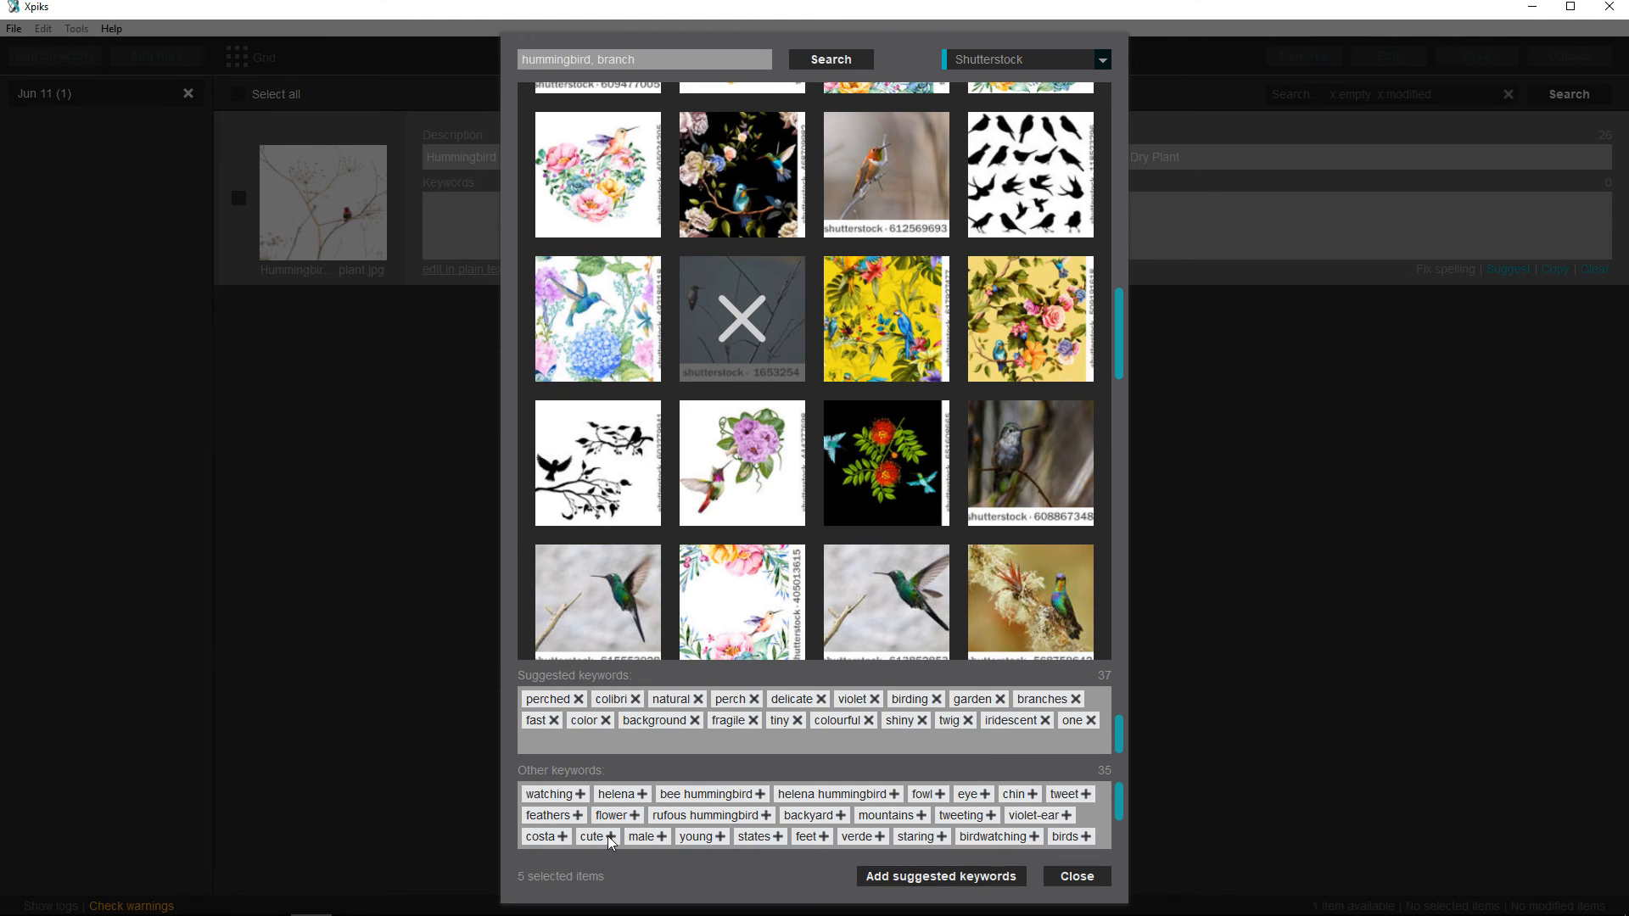
{"action": "left_click", "coordinate": [610, 837]}
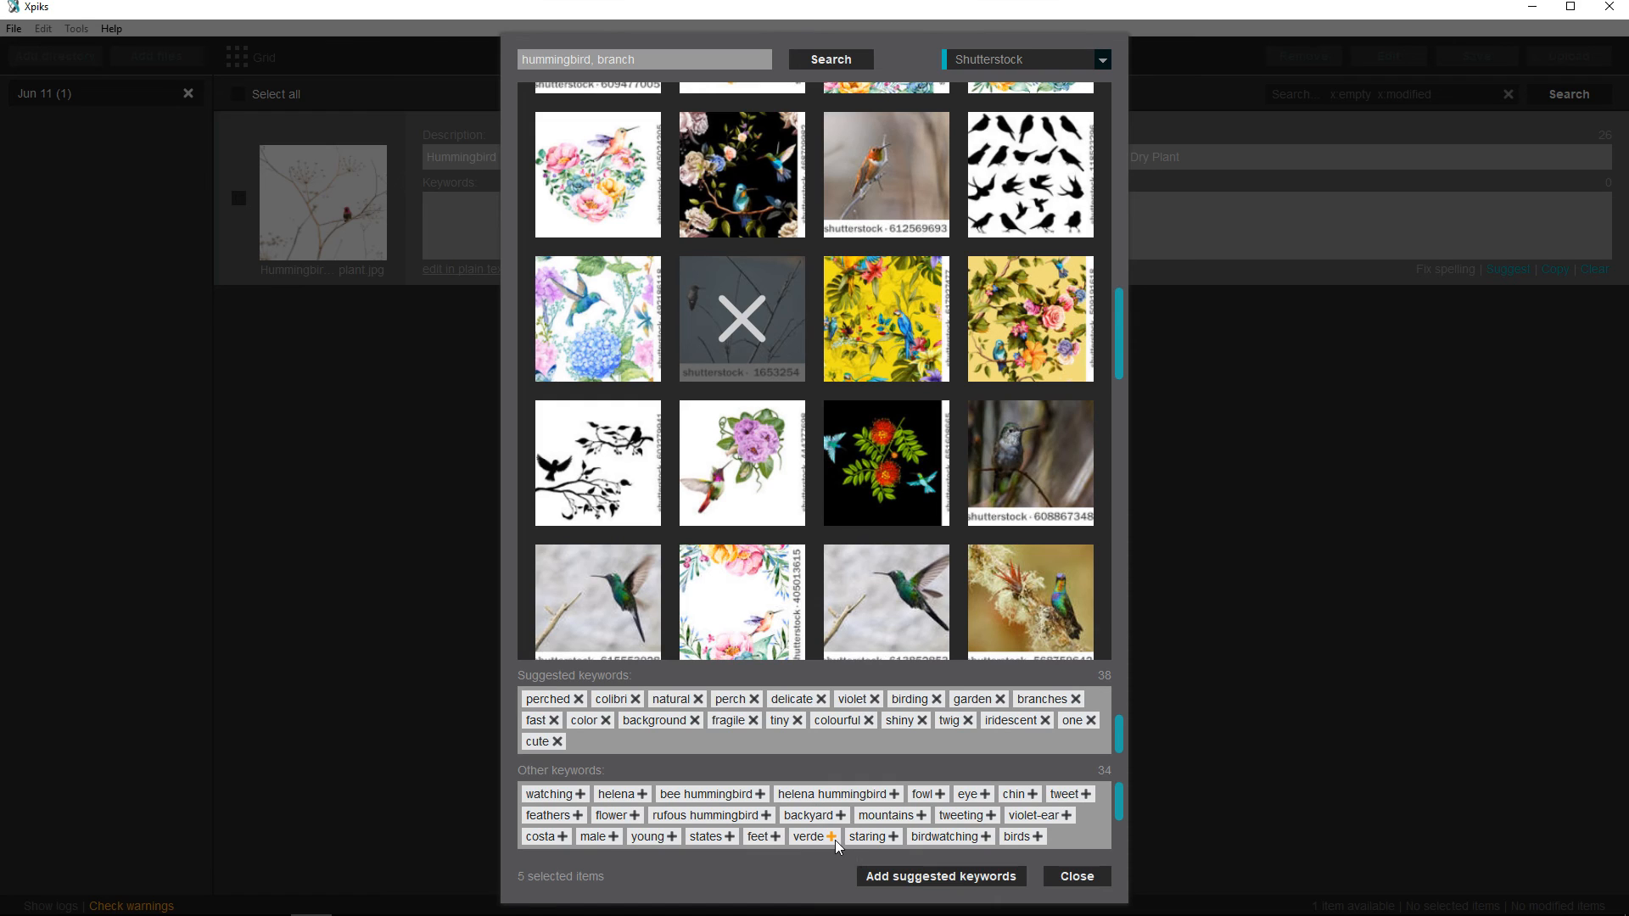
{"action": "left_click", "coordinate": [894, 836]}
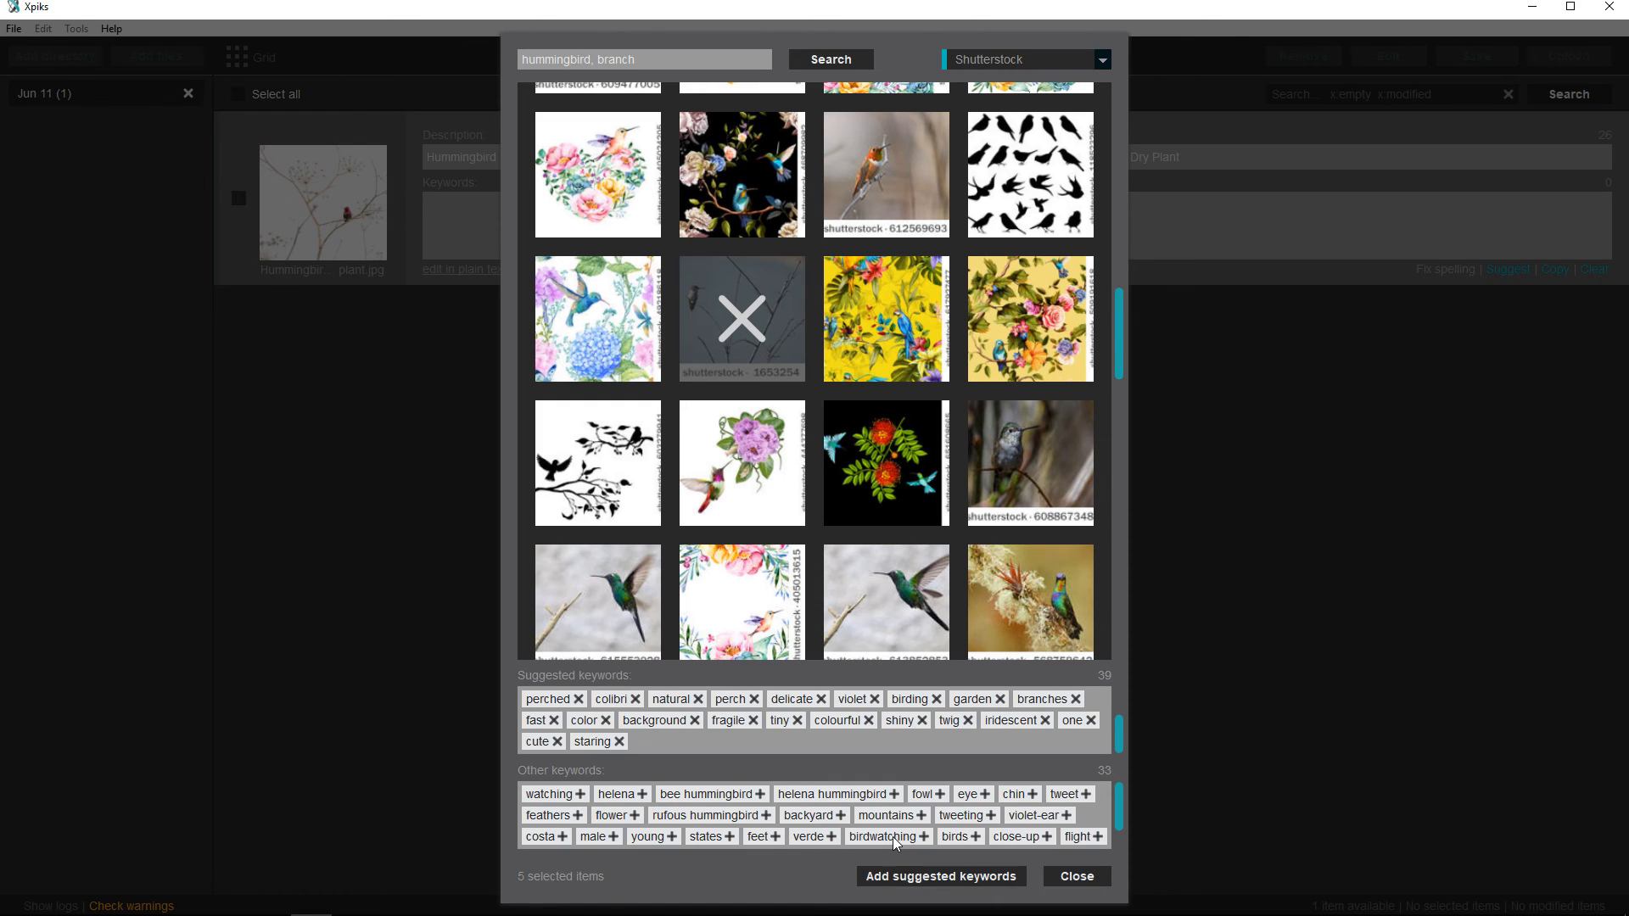
{"action": "left_click", "coordinate": [923, 837]}
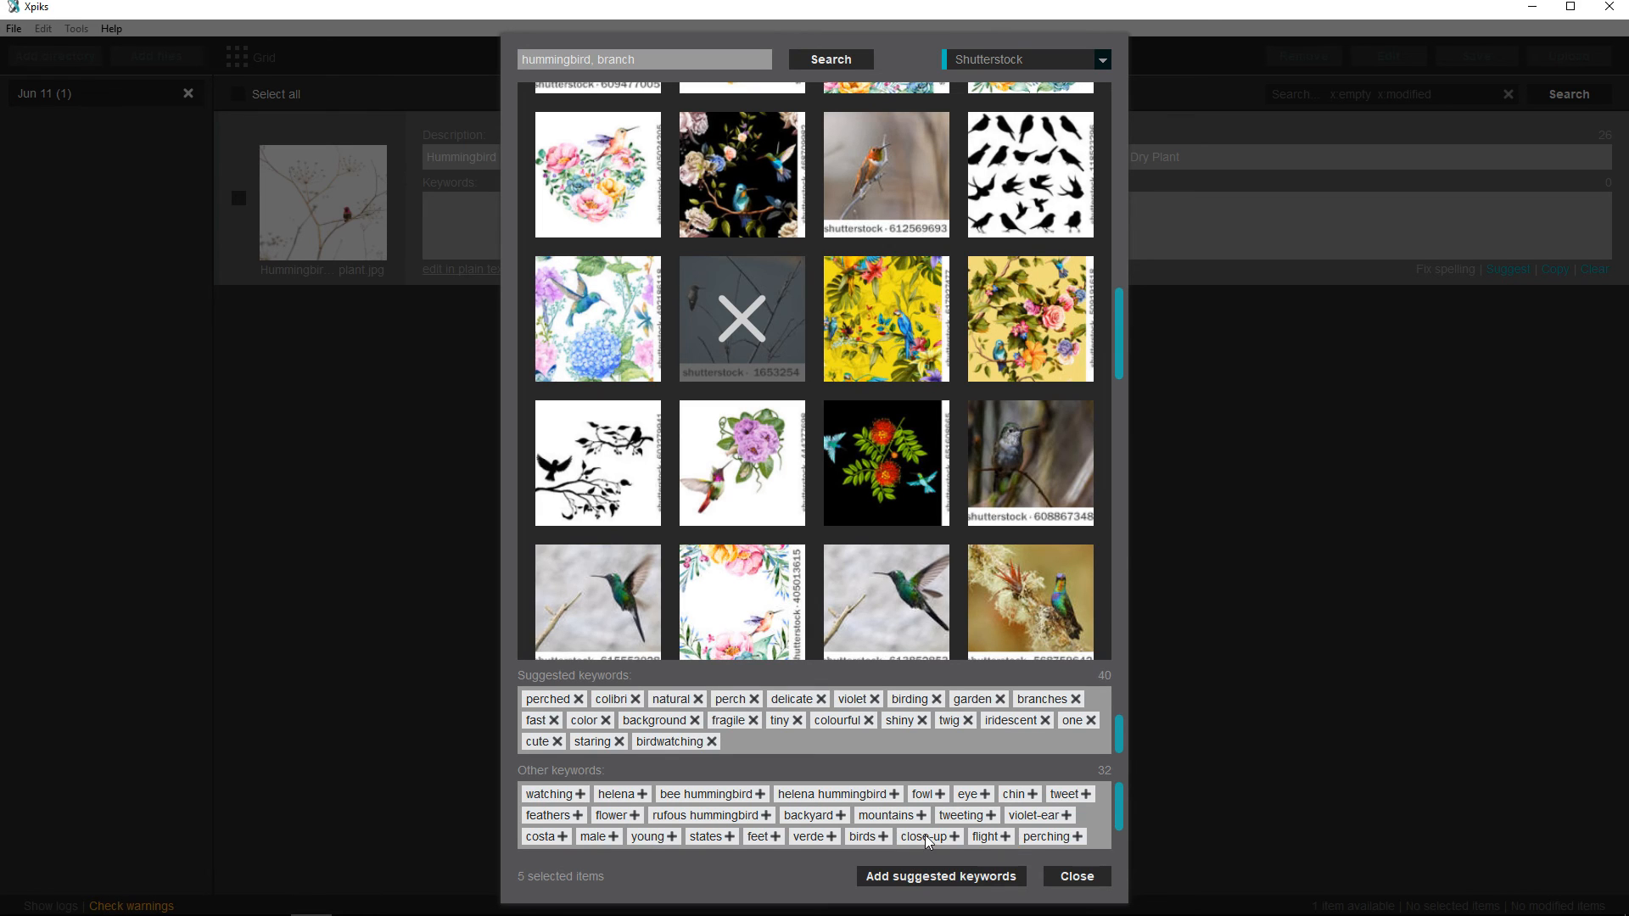
{"action": "left_click", "coordinate": [894, 839]}
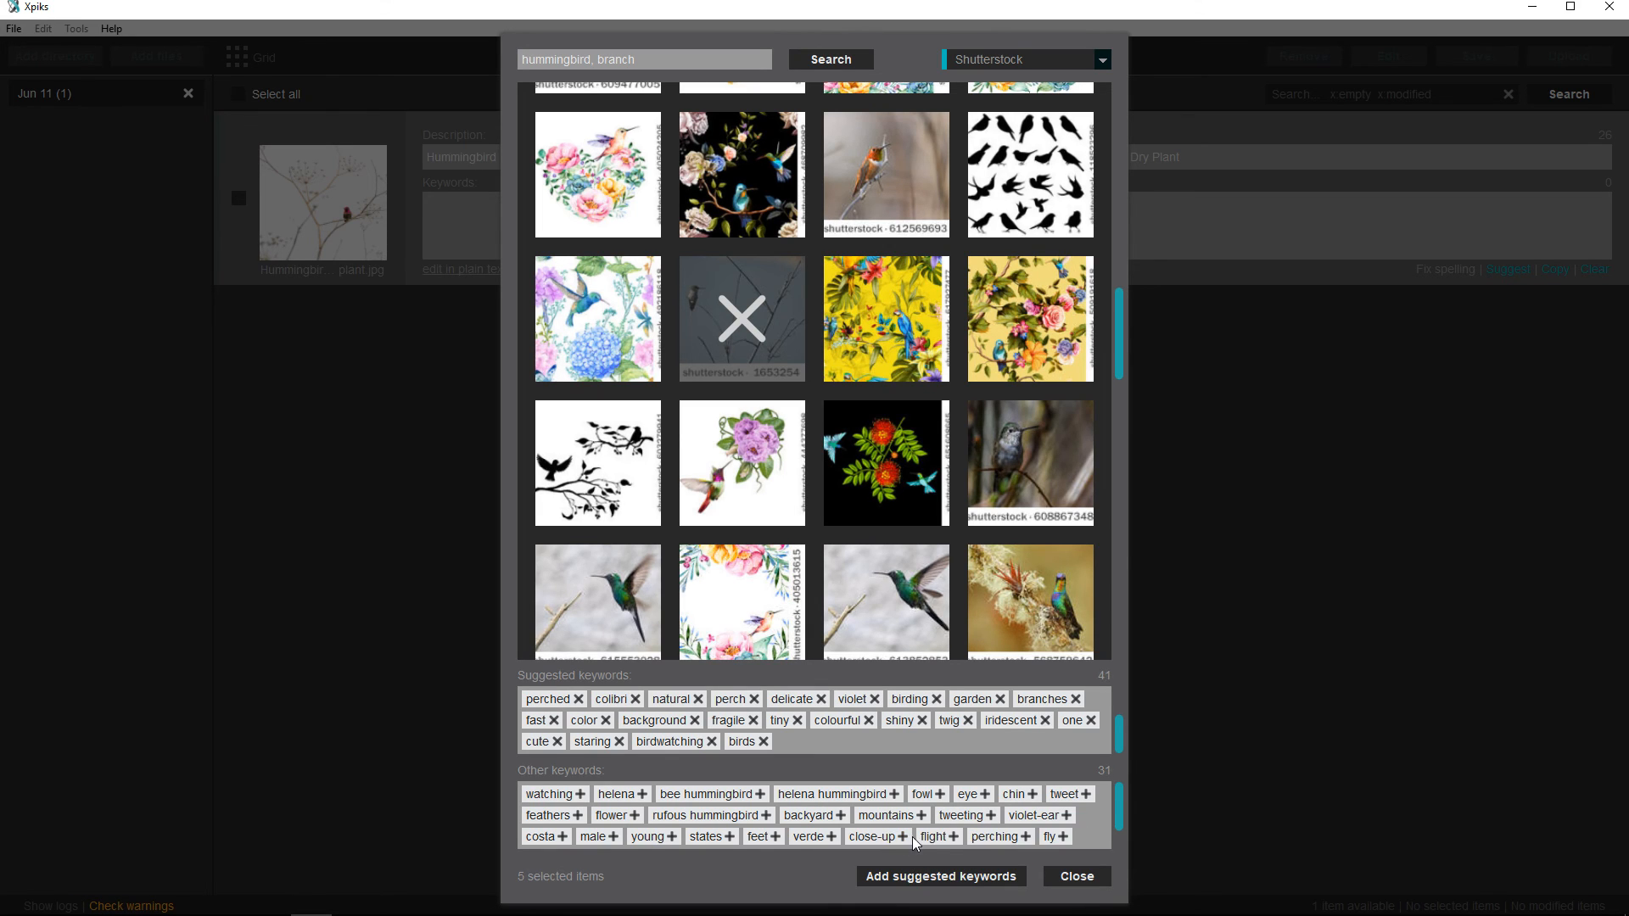
{"action": "left_click", "coordinate": [1027, 837]}
{"action": "left_click_drag", "start_coordinate": [1118, 803], "coordinate": [1117, 828]}
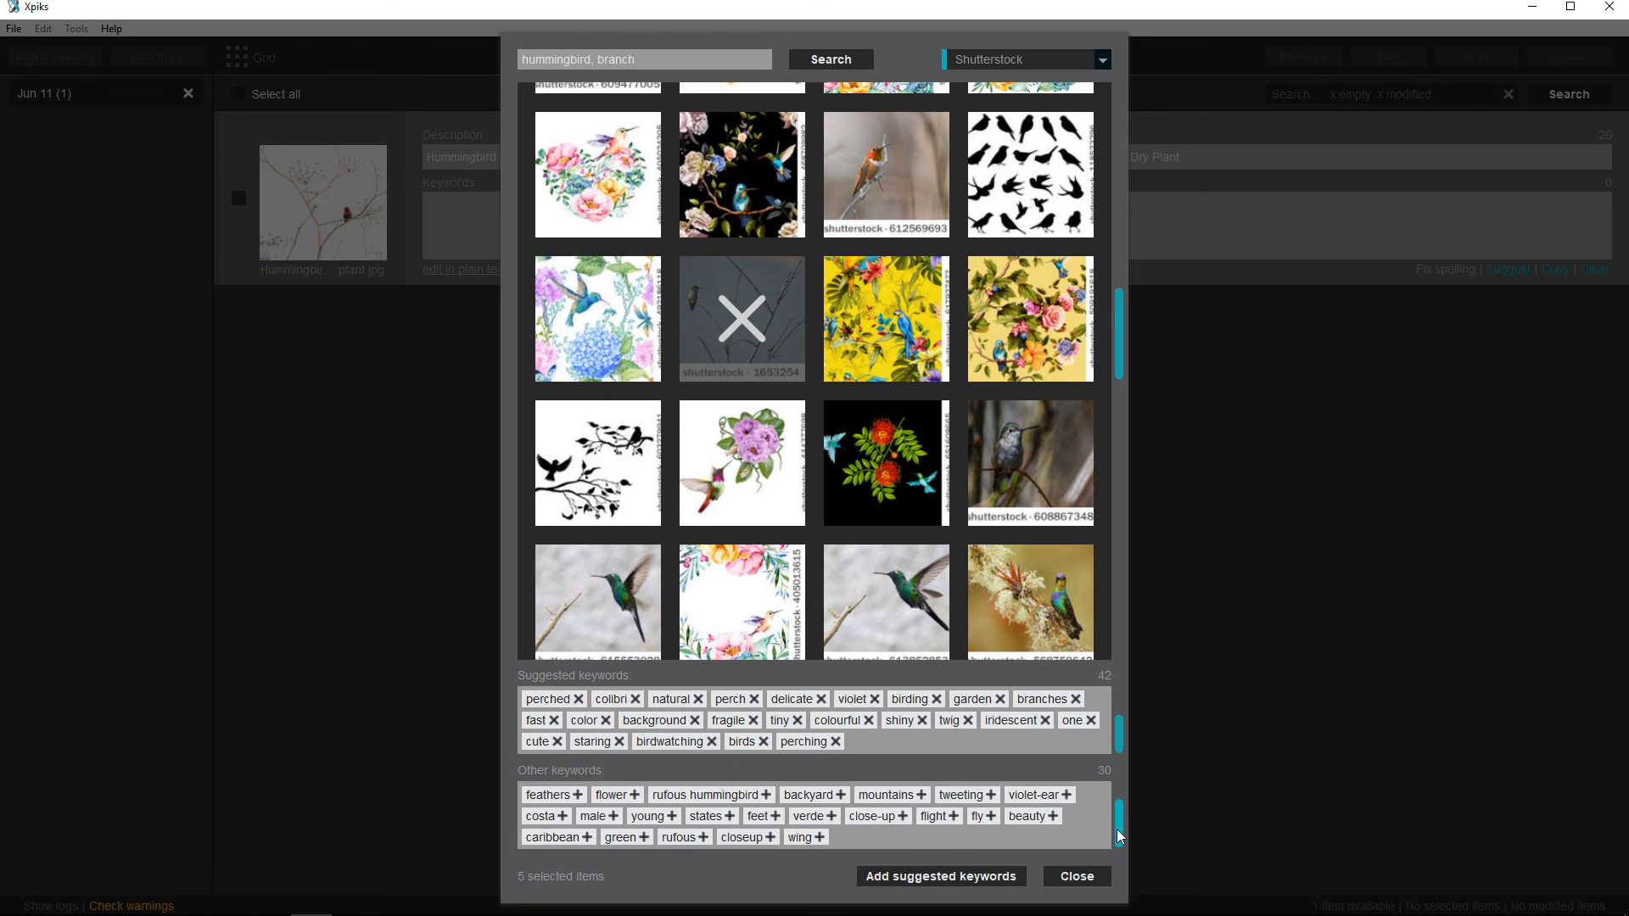
{"action": "left_click", "coordinate": [1052, 816]}
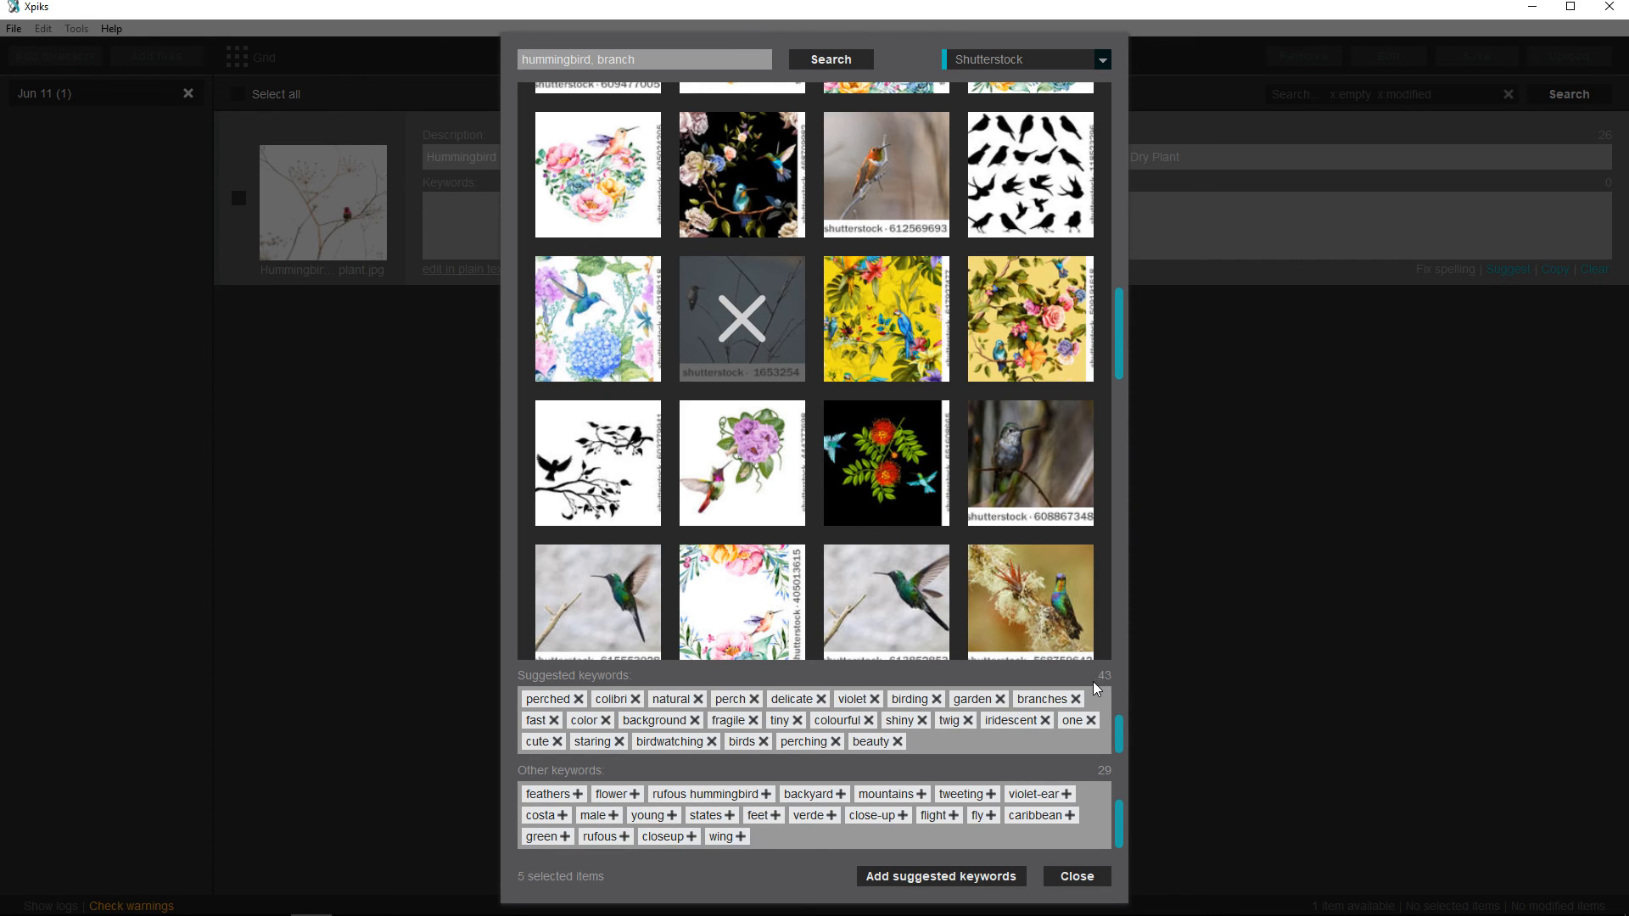
Apply the full suggested keyword list to the hummingbird image and close the keyword suggestions
{"action": "left_click", "coordinate": [947, 878]}
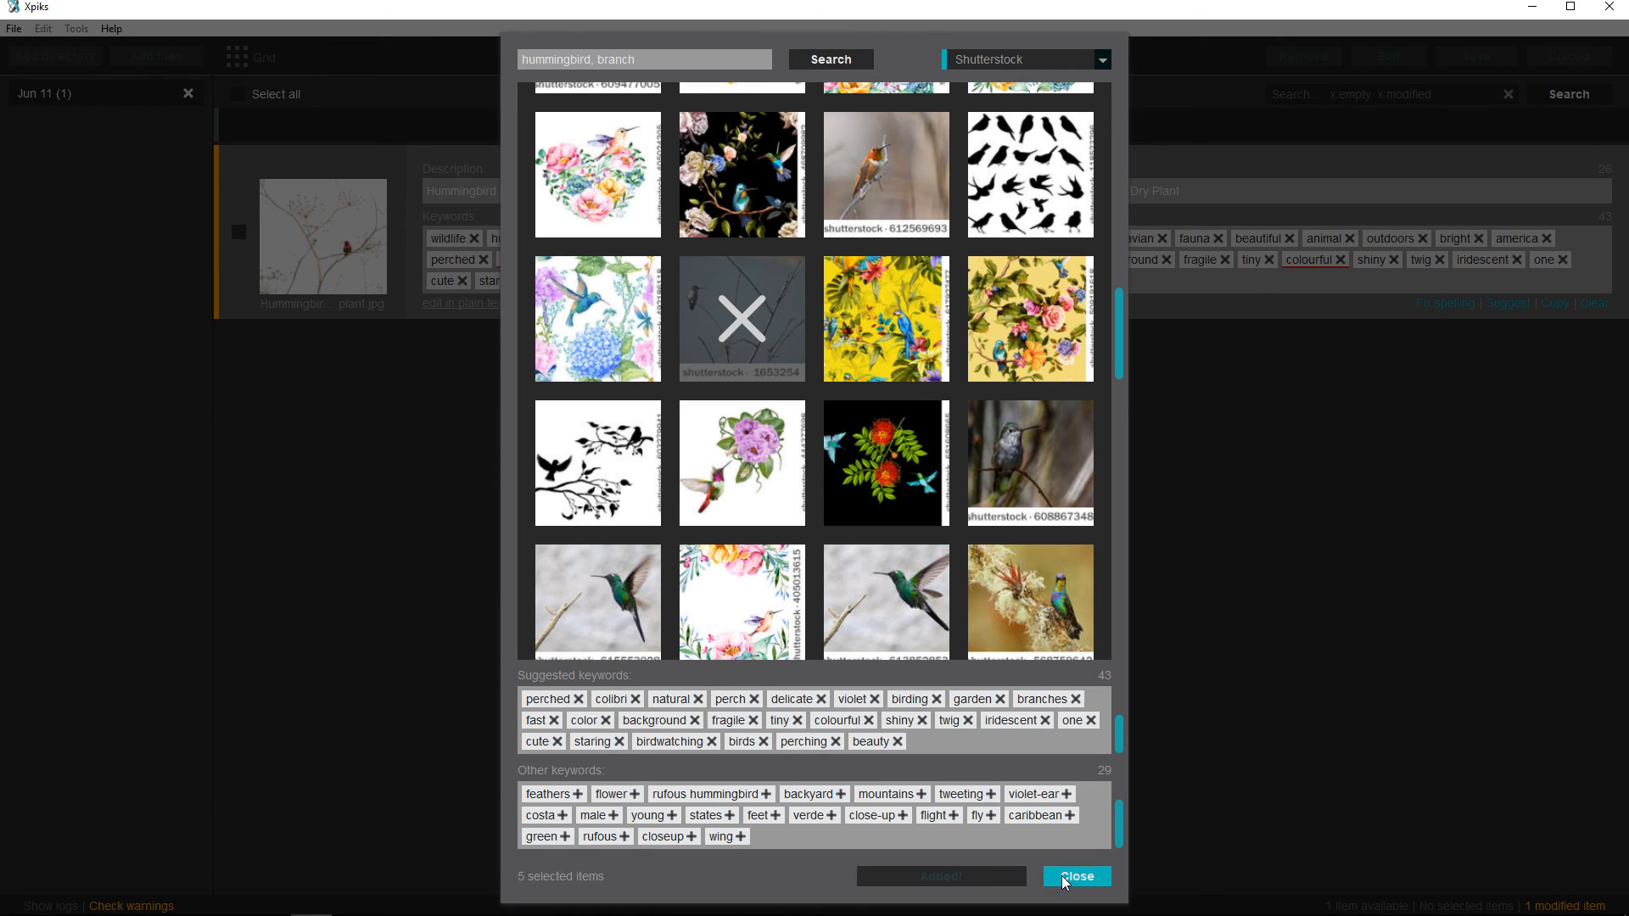
{"action": "left_click", "coordinate": [1073, 879]}
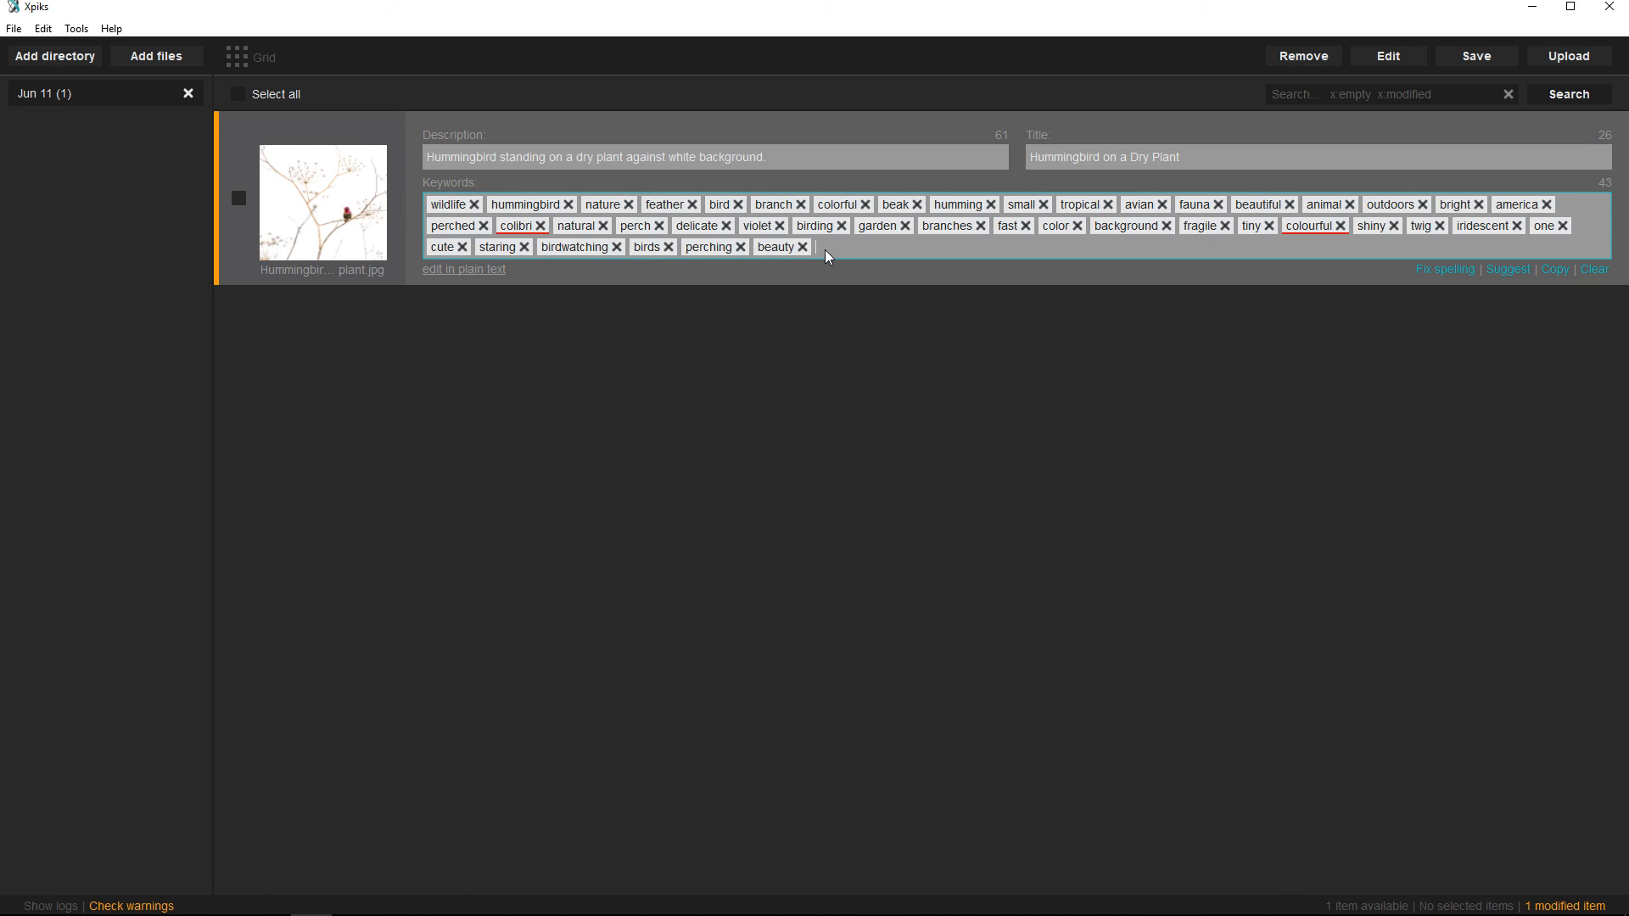
Append the keywords white, isolated, against, dry and plant to the hummingbird image's keyword list
{"action": "type", "text": "white"}
{"action": "key", "text": "Return"}
{"action": "type", "text": "isolated"}
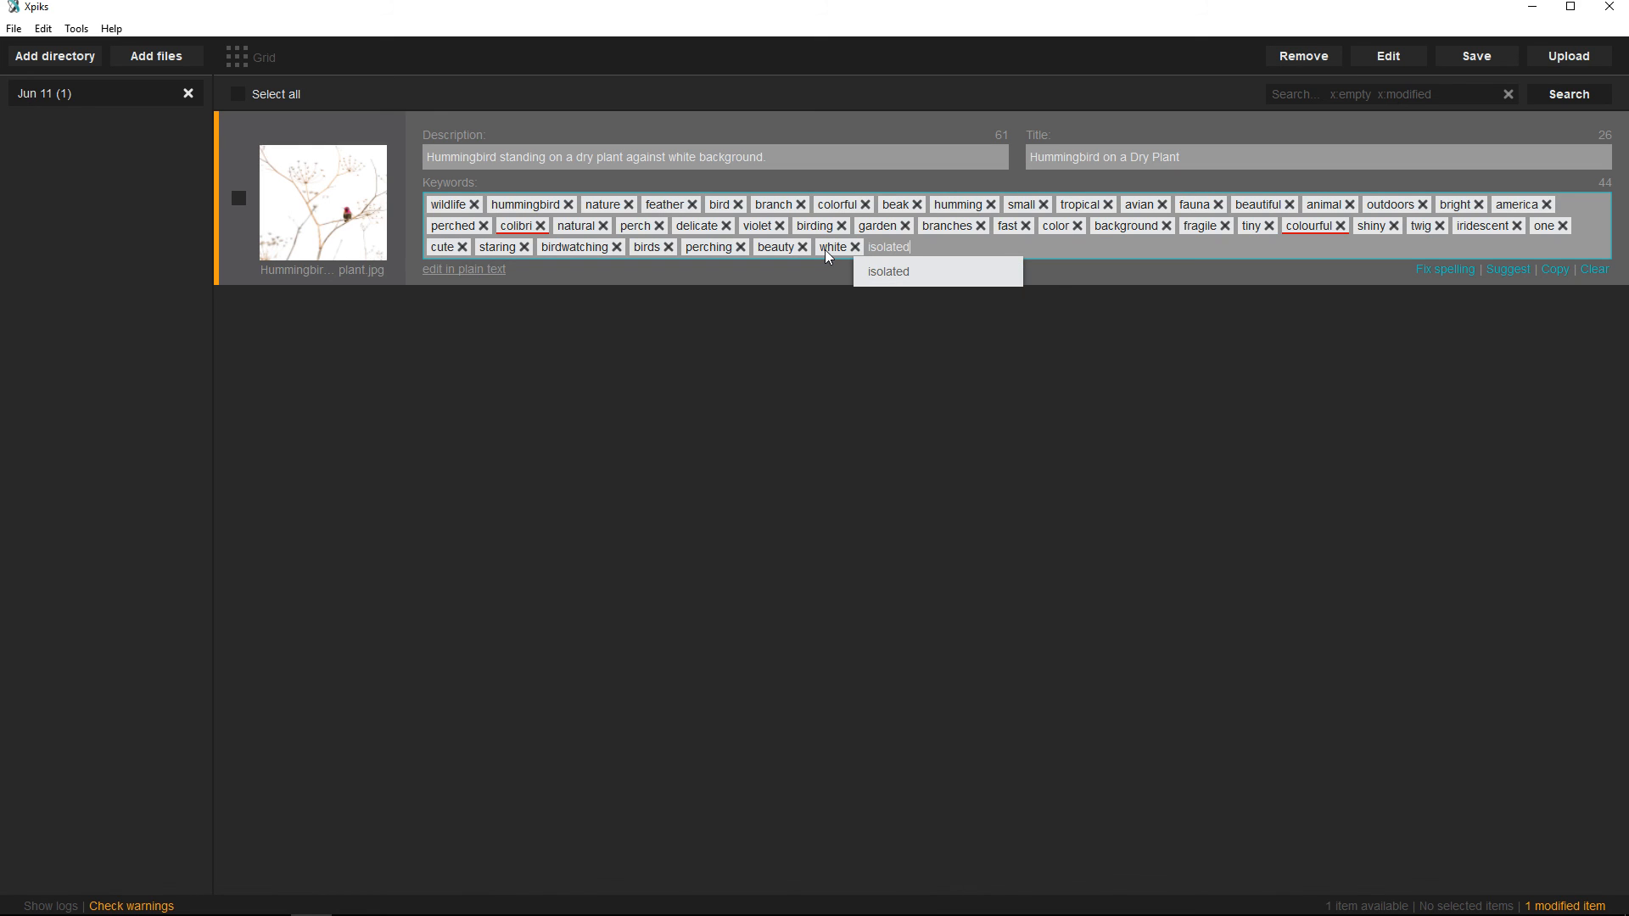
{"action": "key", "text": "Return"}
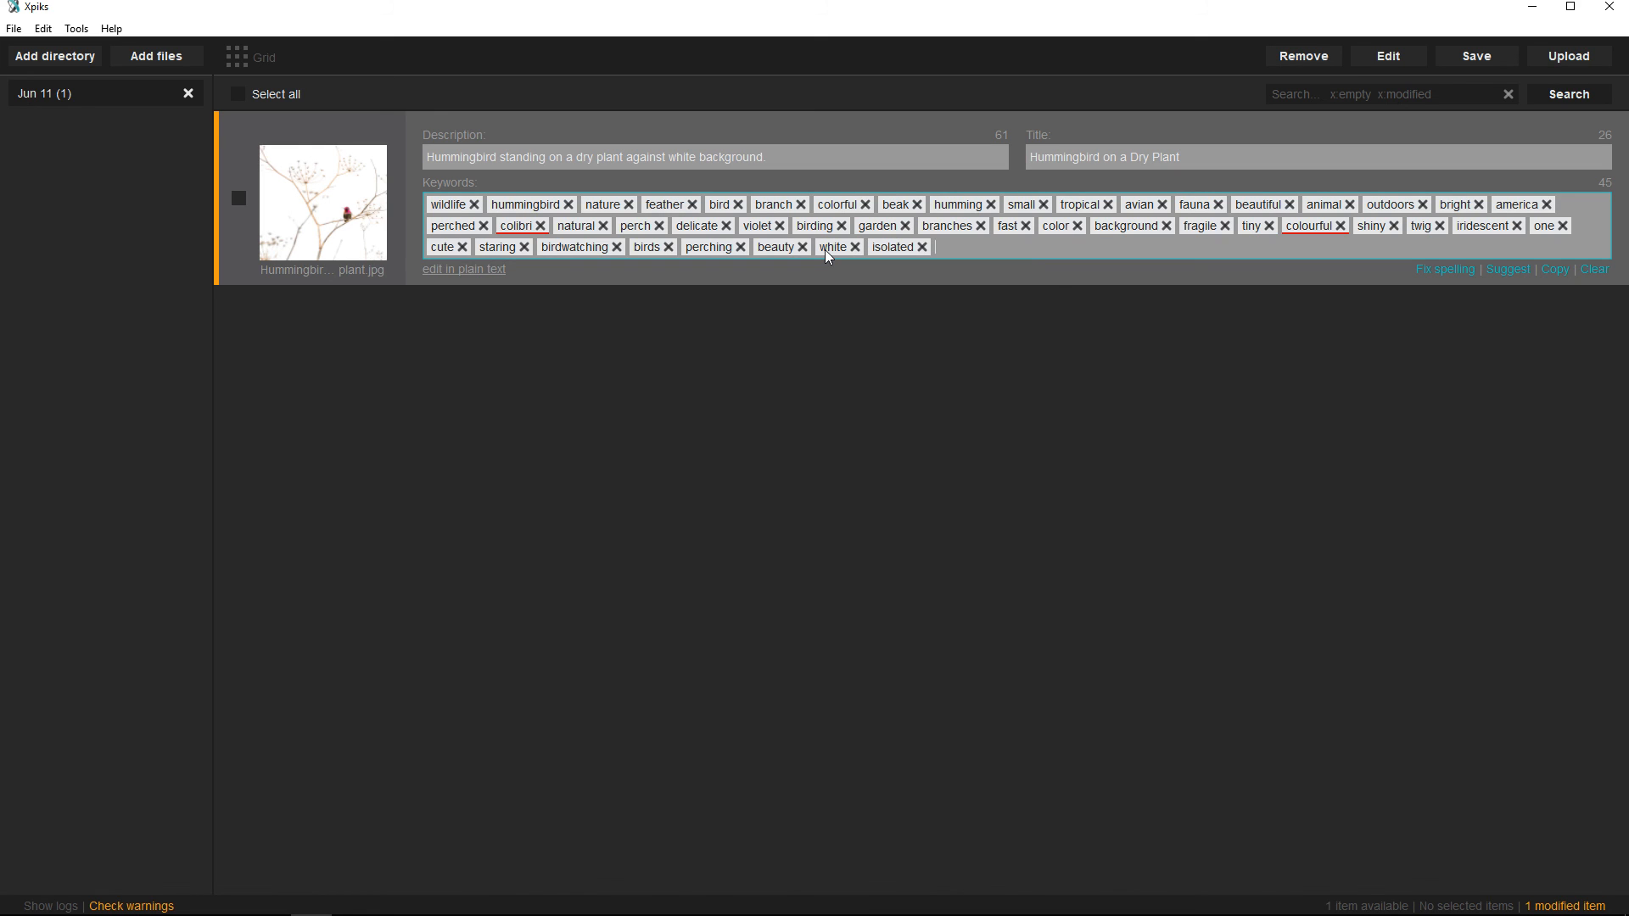
{"action": "type", "text": "inst"}
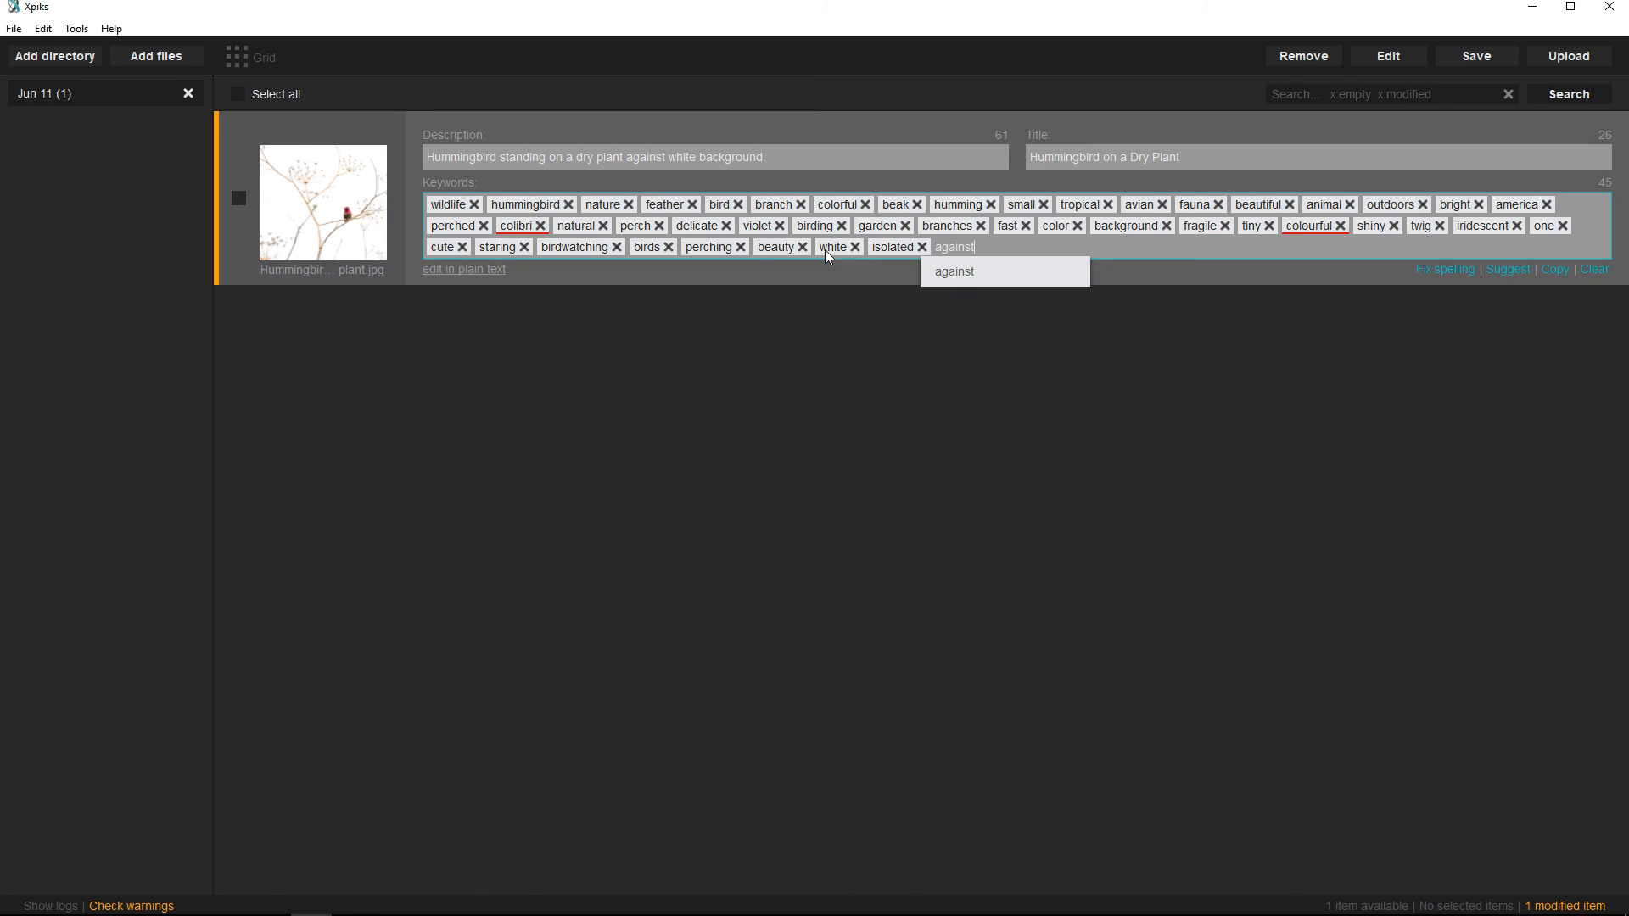
{"action": "key", "text": "Return"}
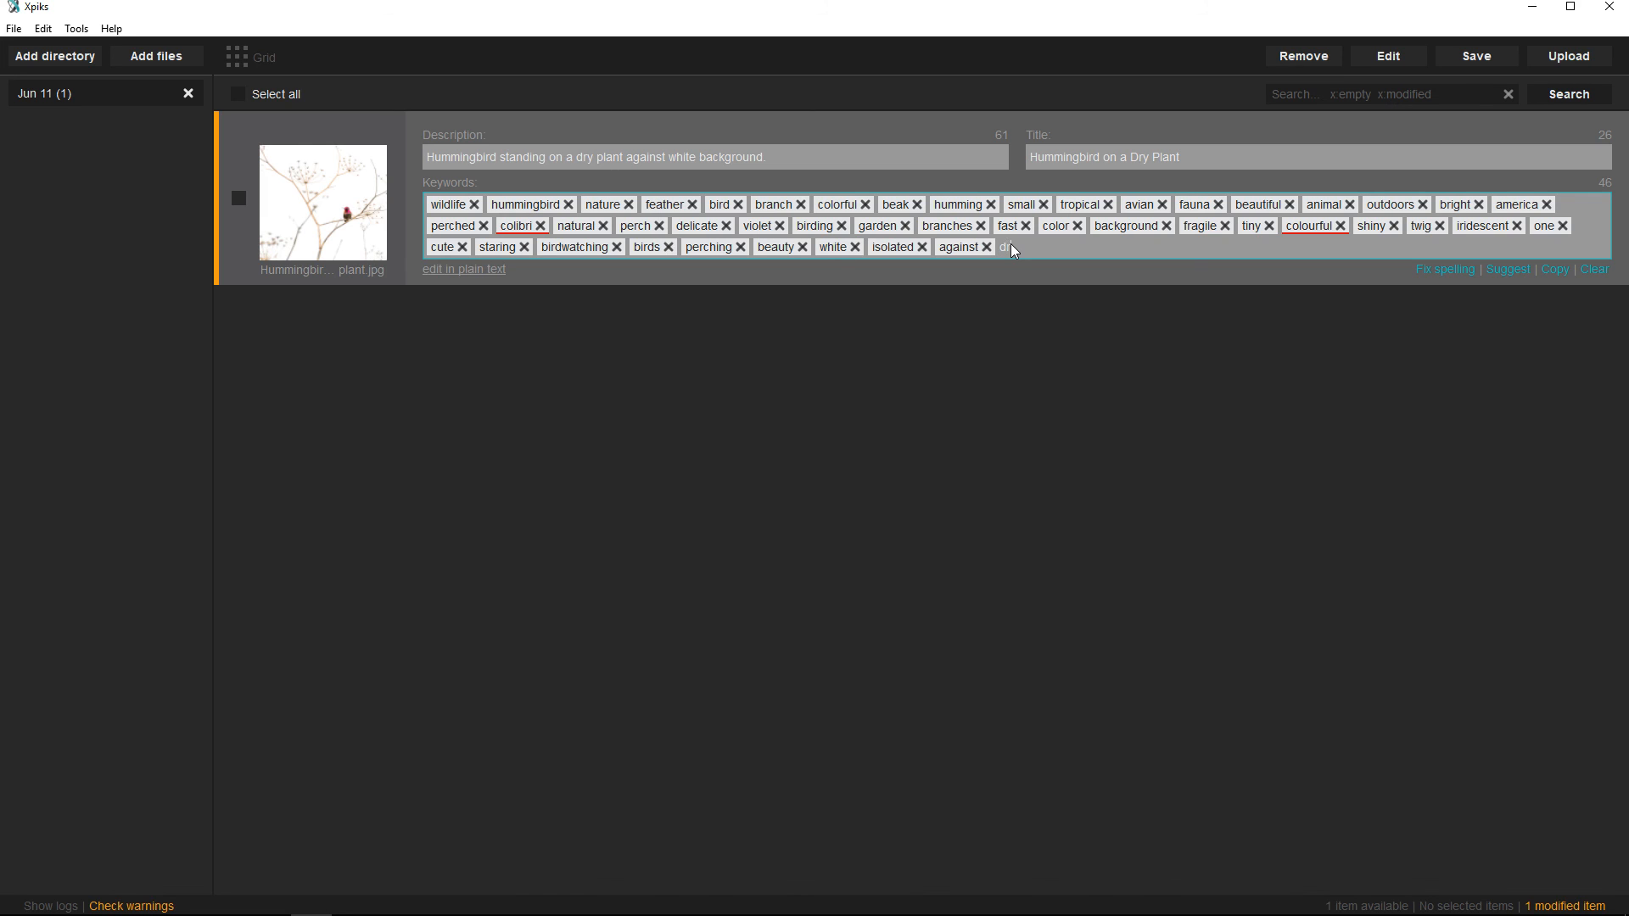
{"action": "type", "text": "y"}
{"action": "key", "text": "Return"}
{"action": "type", "text": "plant"}
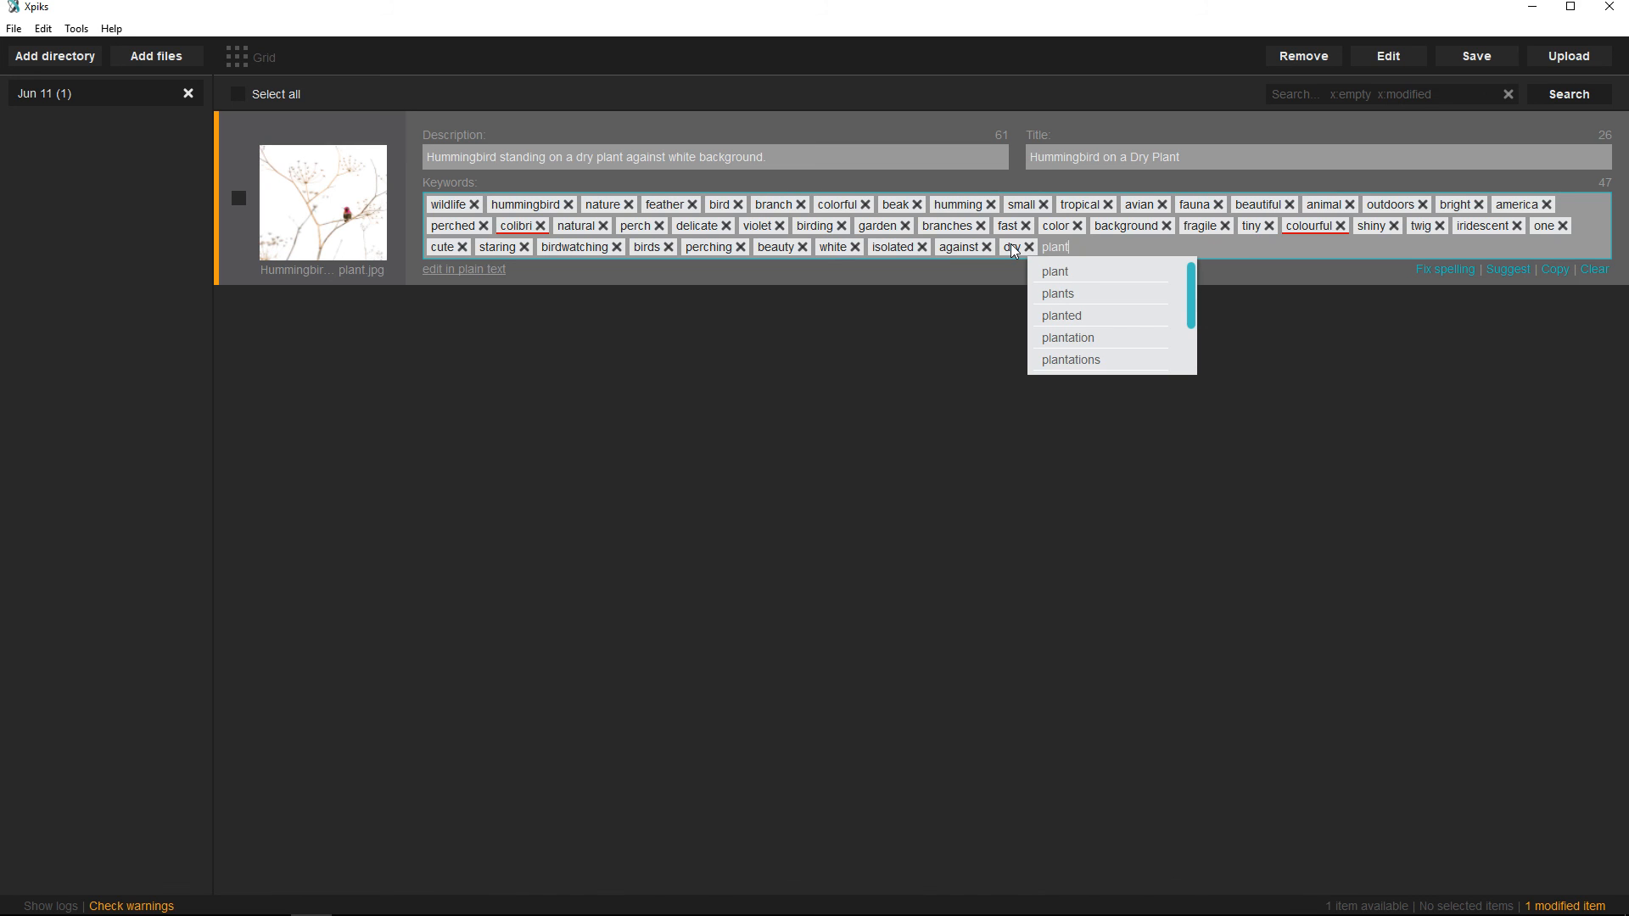
{"action": "key", "text": "Return"}
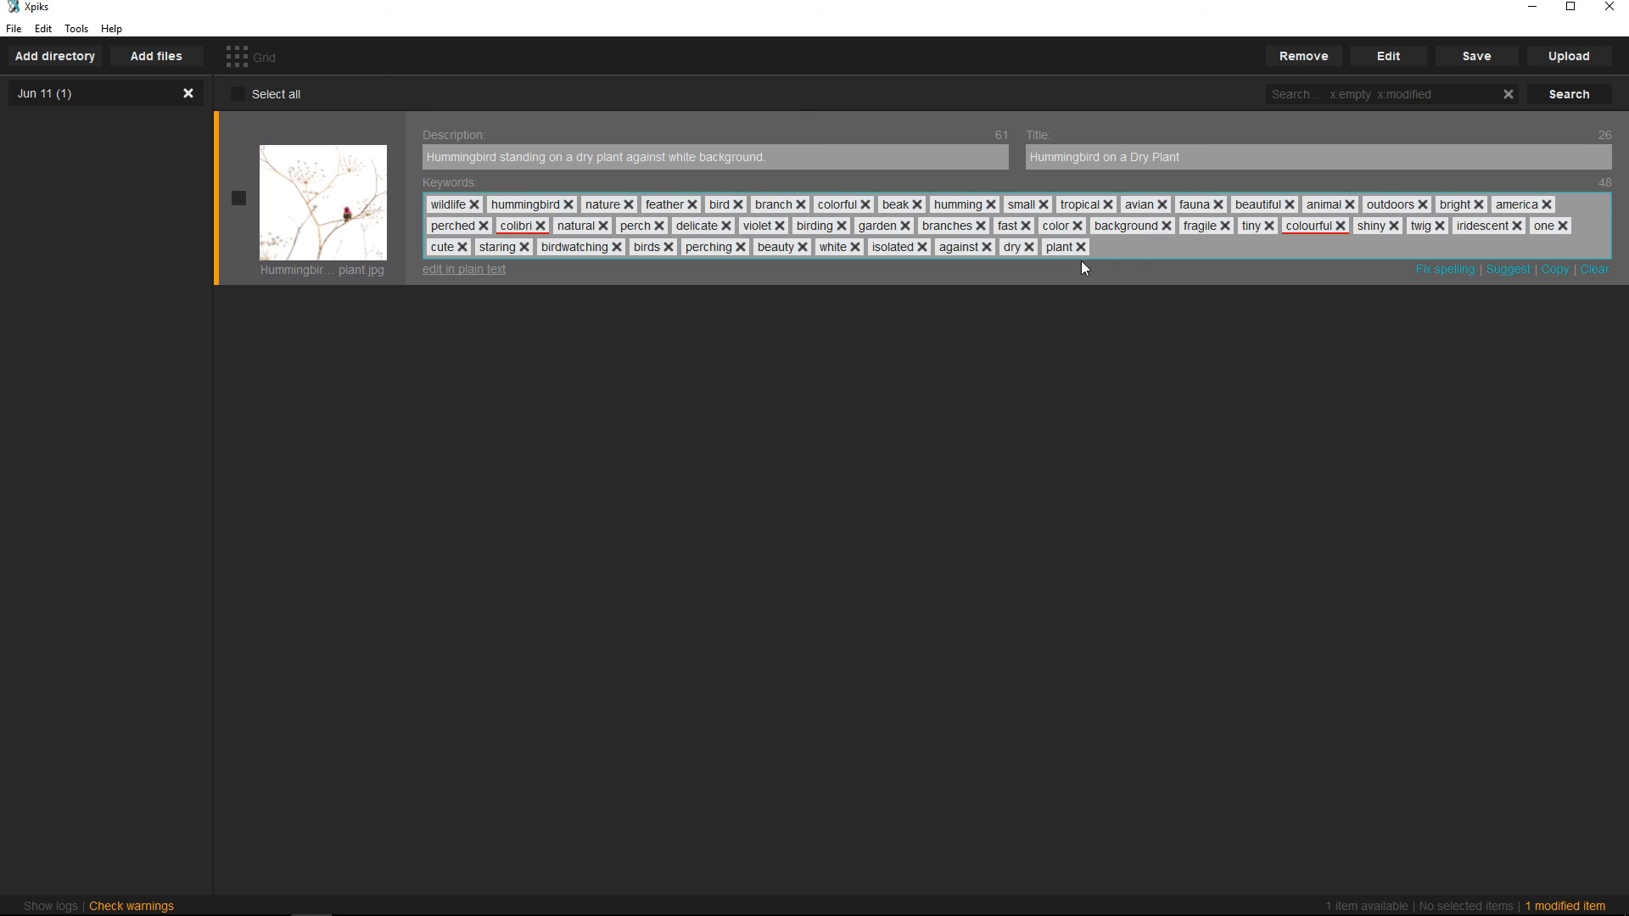
Select the hummingbird image and save its modified metadata by running the metadata export
{"action": "left_click", "coordinate": [1465, 58]}
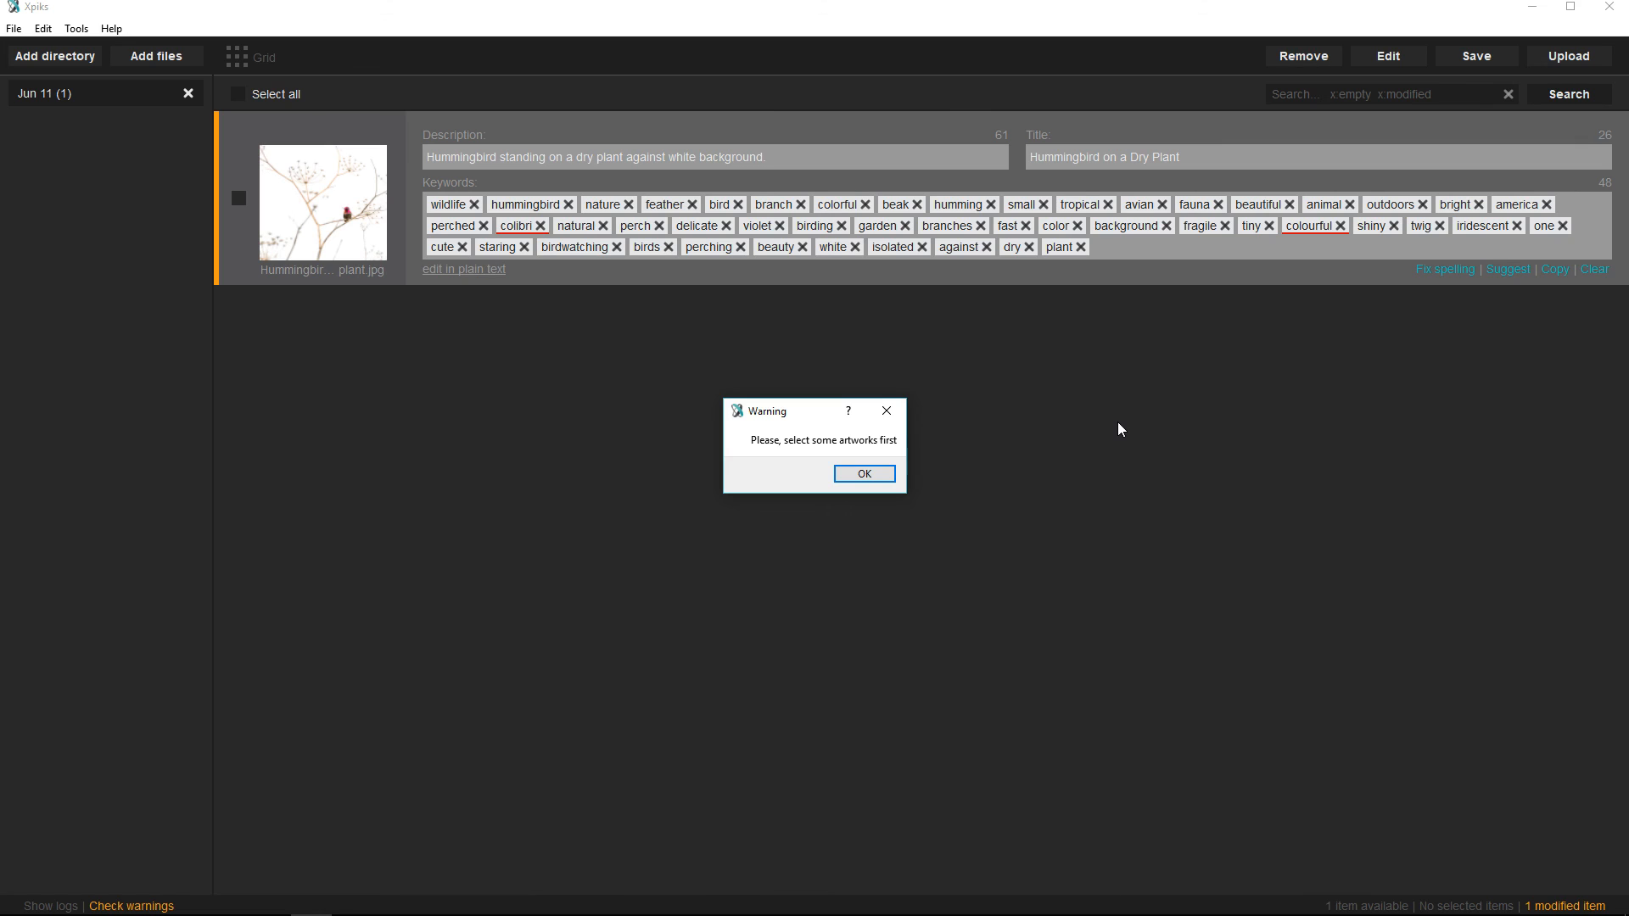
{"action": "left_click", "coordinate": [862, 477]}
{"action": "left_click", "coordinate": [238, 199]}
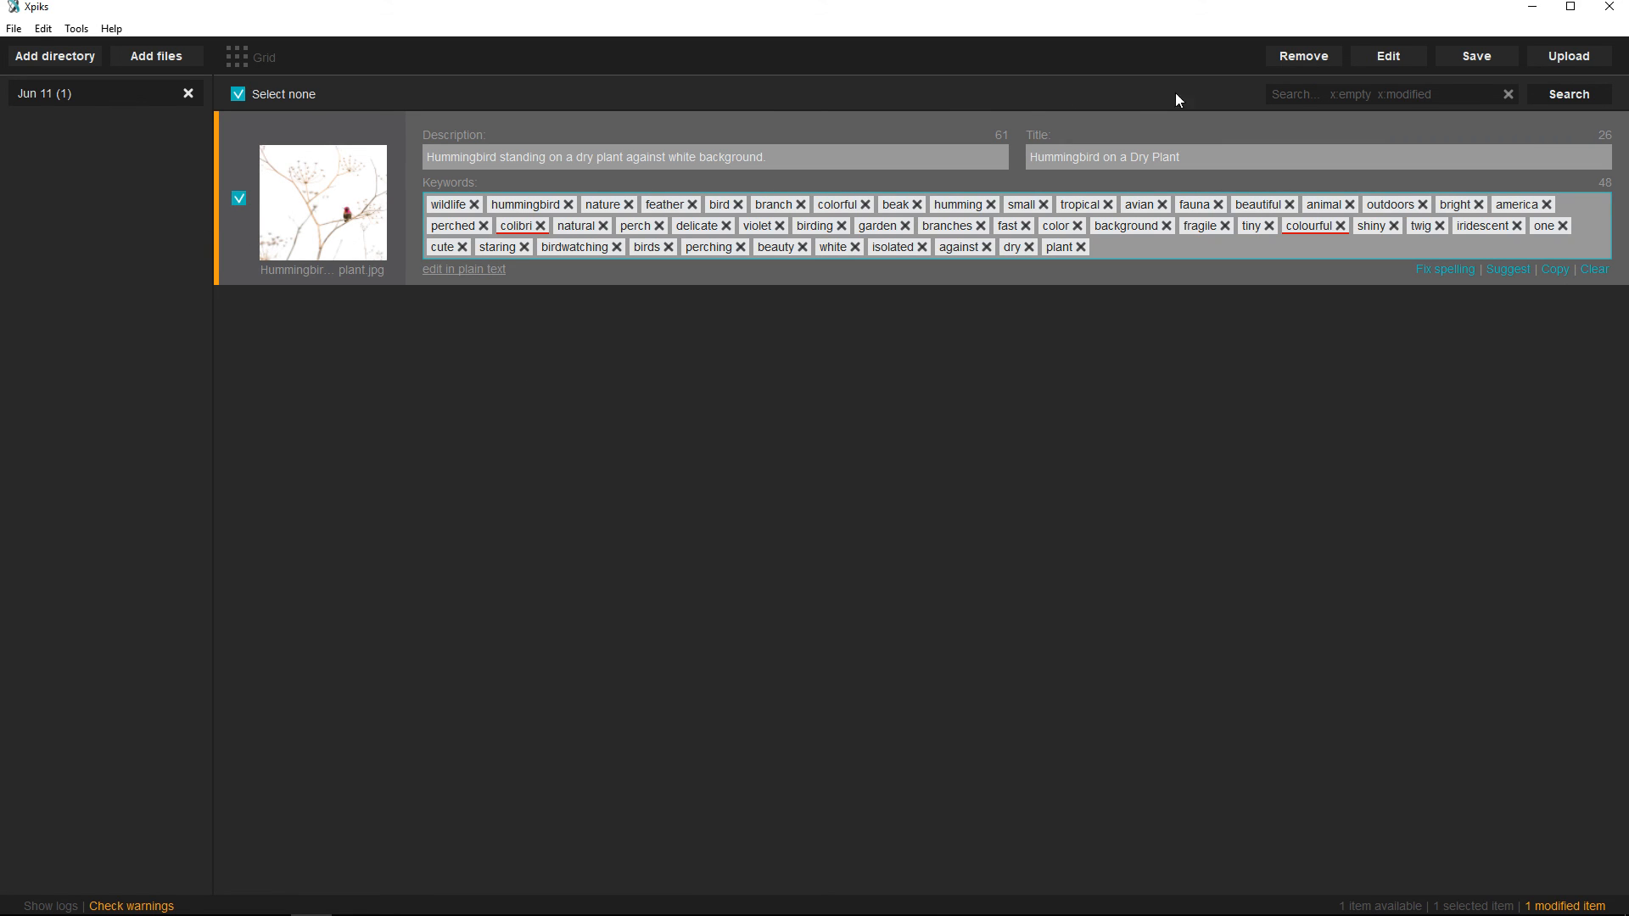
{"action": "left_click", "coordinate": [1463, 62]}
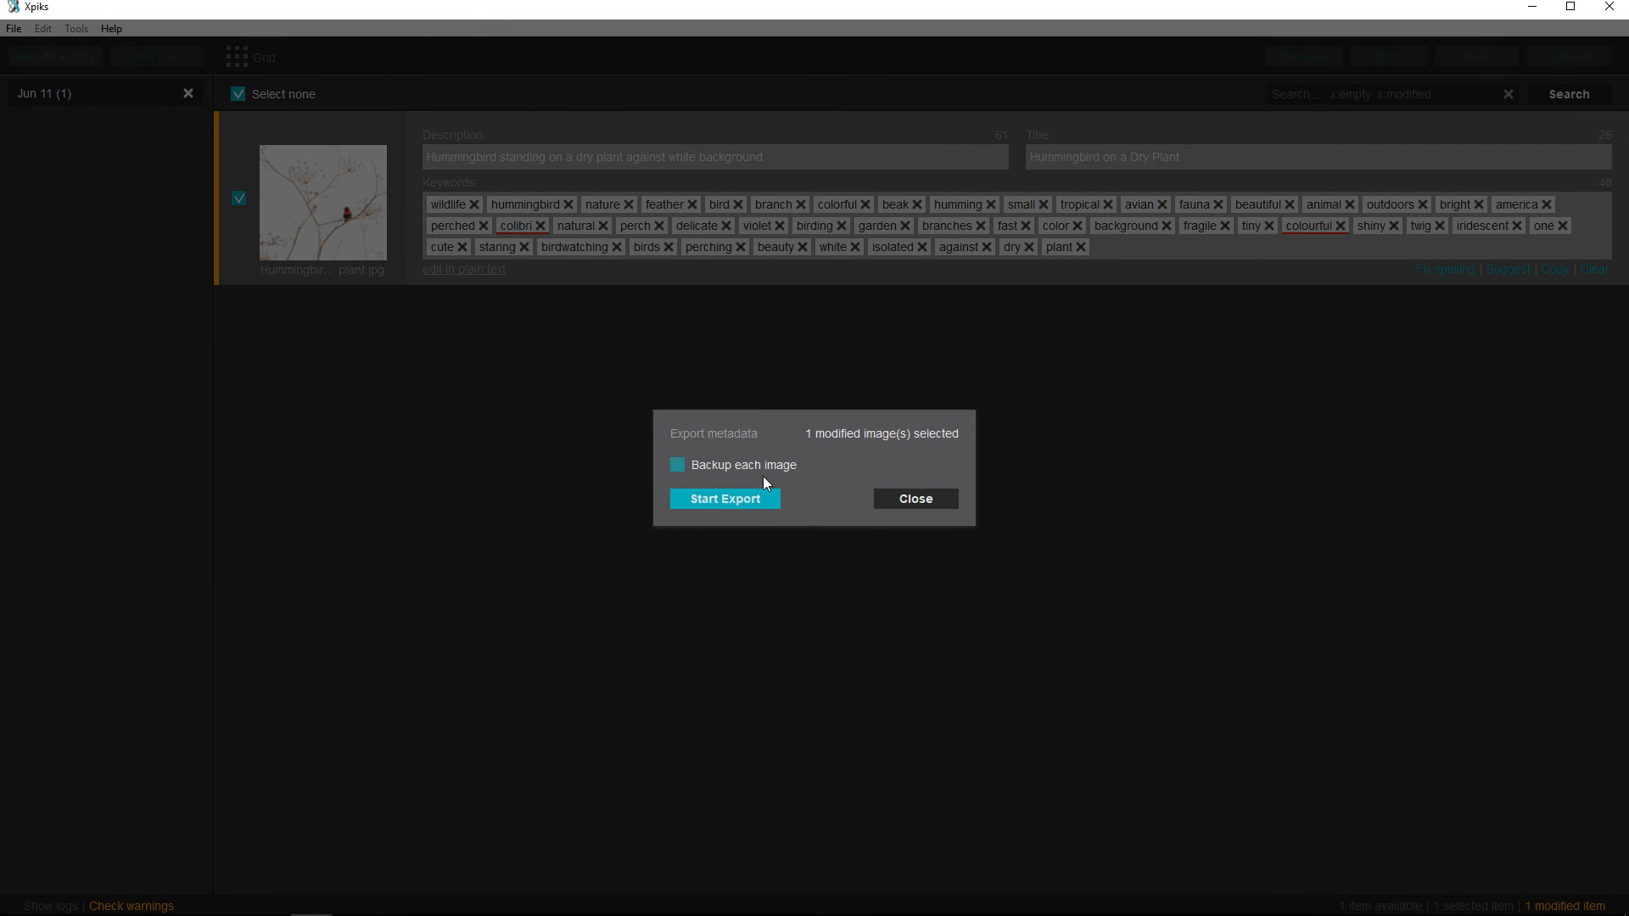
{"action": "left_click", "coordinate": [750, 502]}
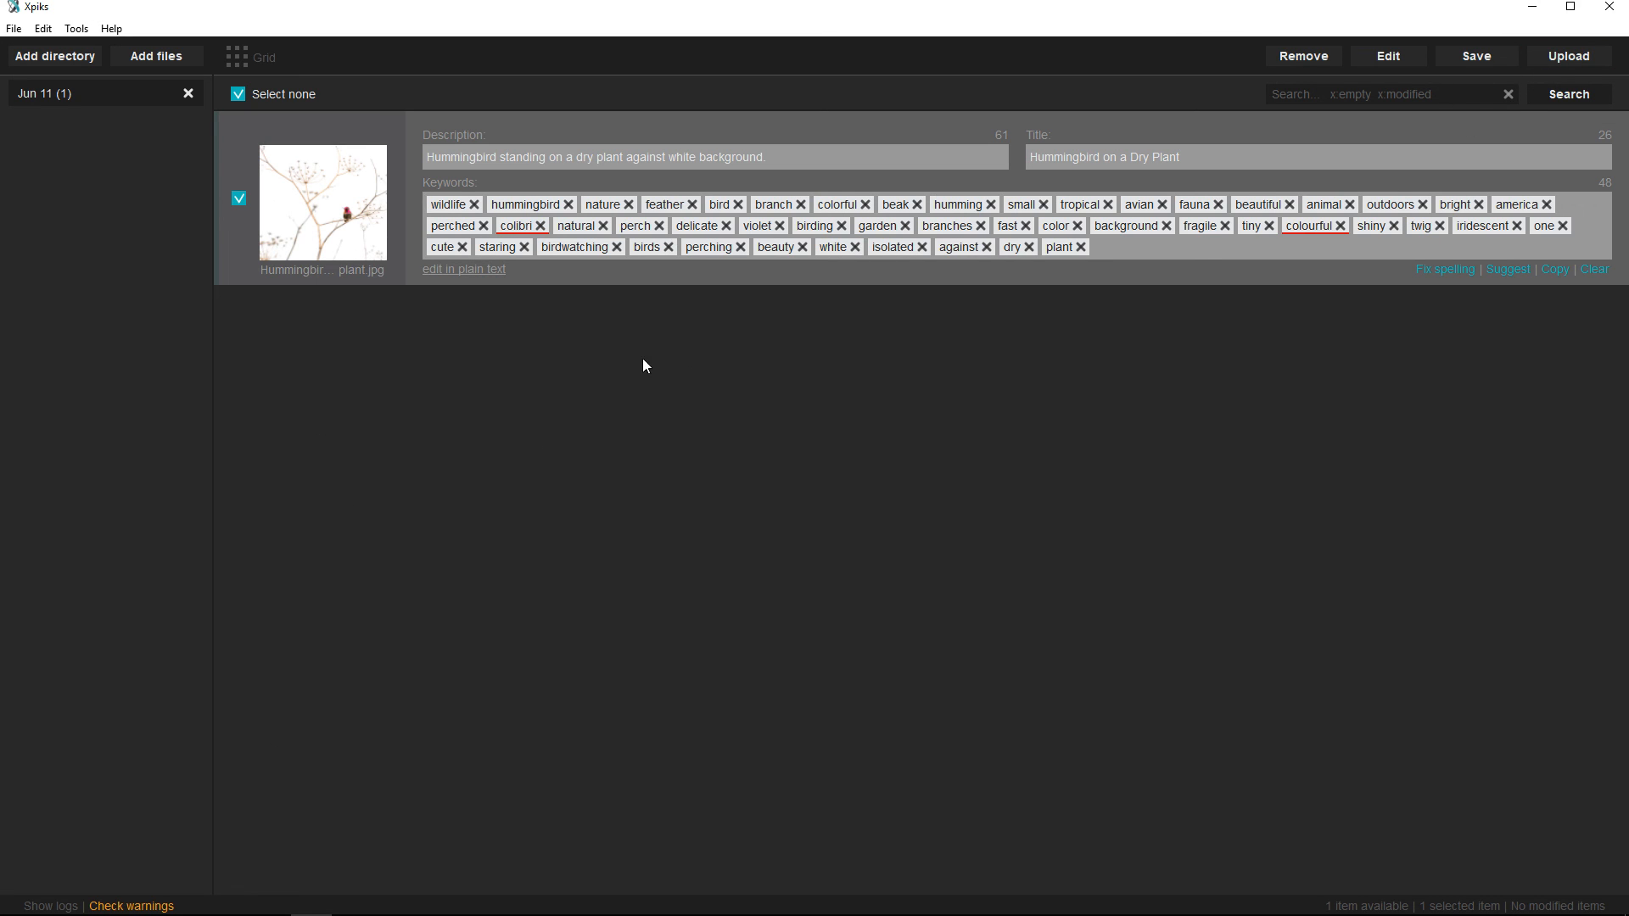
Review the checked FTP hosts and start uploading the selected hummingbird image to all of them
{"action": "left_click", "coordinate": [1565, 56]}
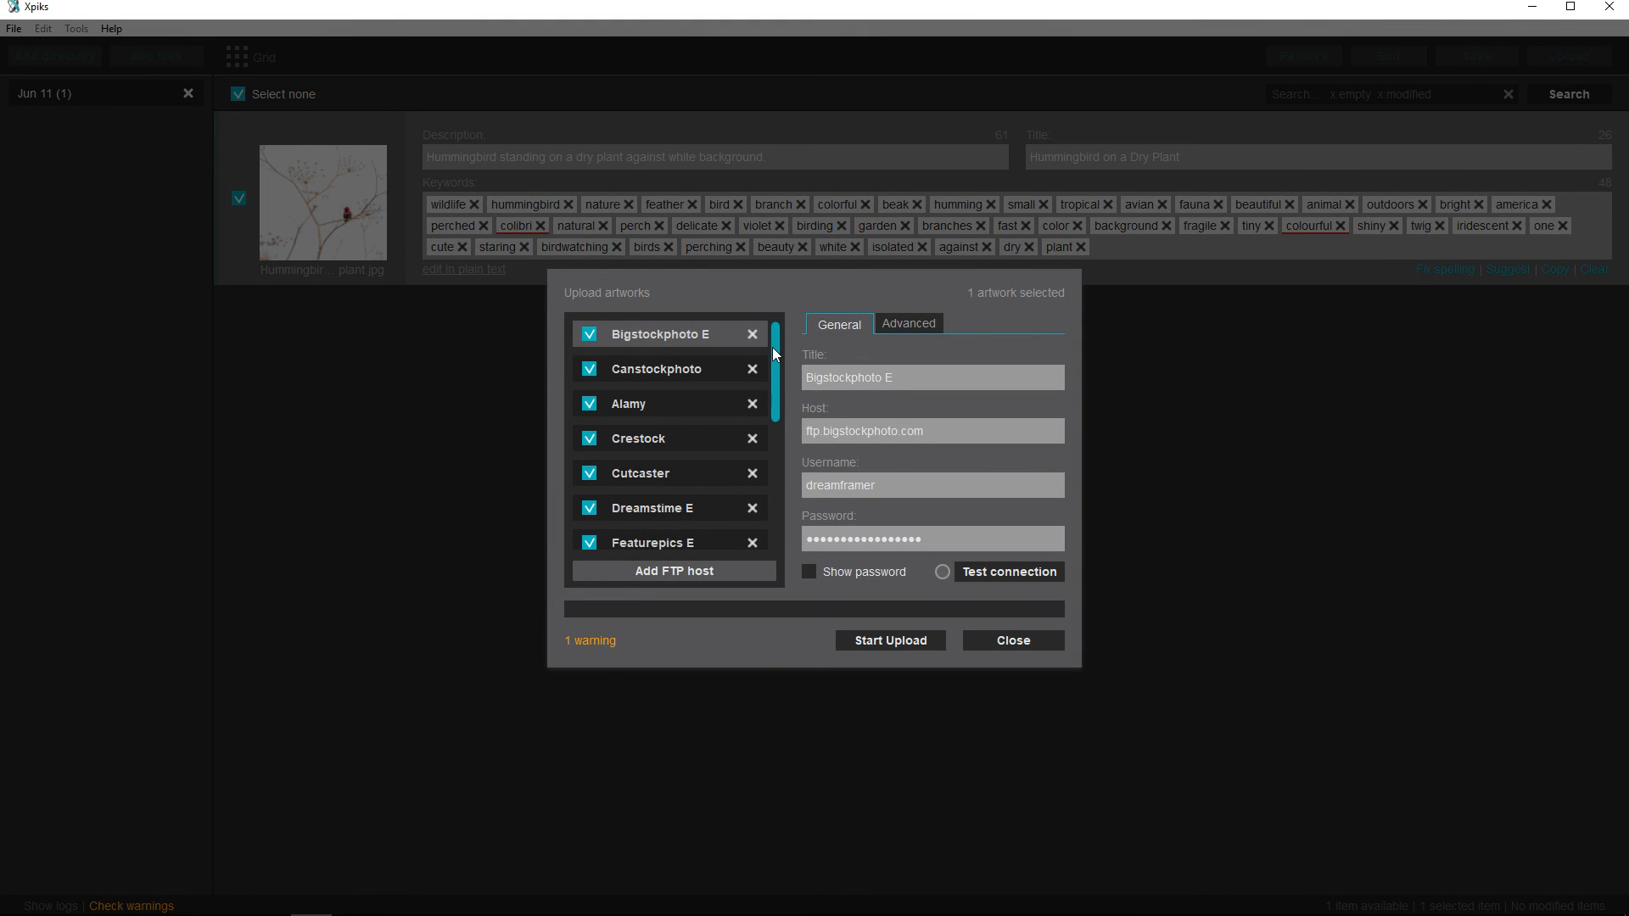
{"action": "mouse_move", "coordinate": [774, 354]}
{"action": "left_mouse_down"}
{"action": "mouse_move", "coordinate": [773, 502]}
{"action": "mouse_move", "coordinate": [781, 331]}
{"action": "left_mouse_up"}
{"action": "left_click", "coordinate": [898, 639]}
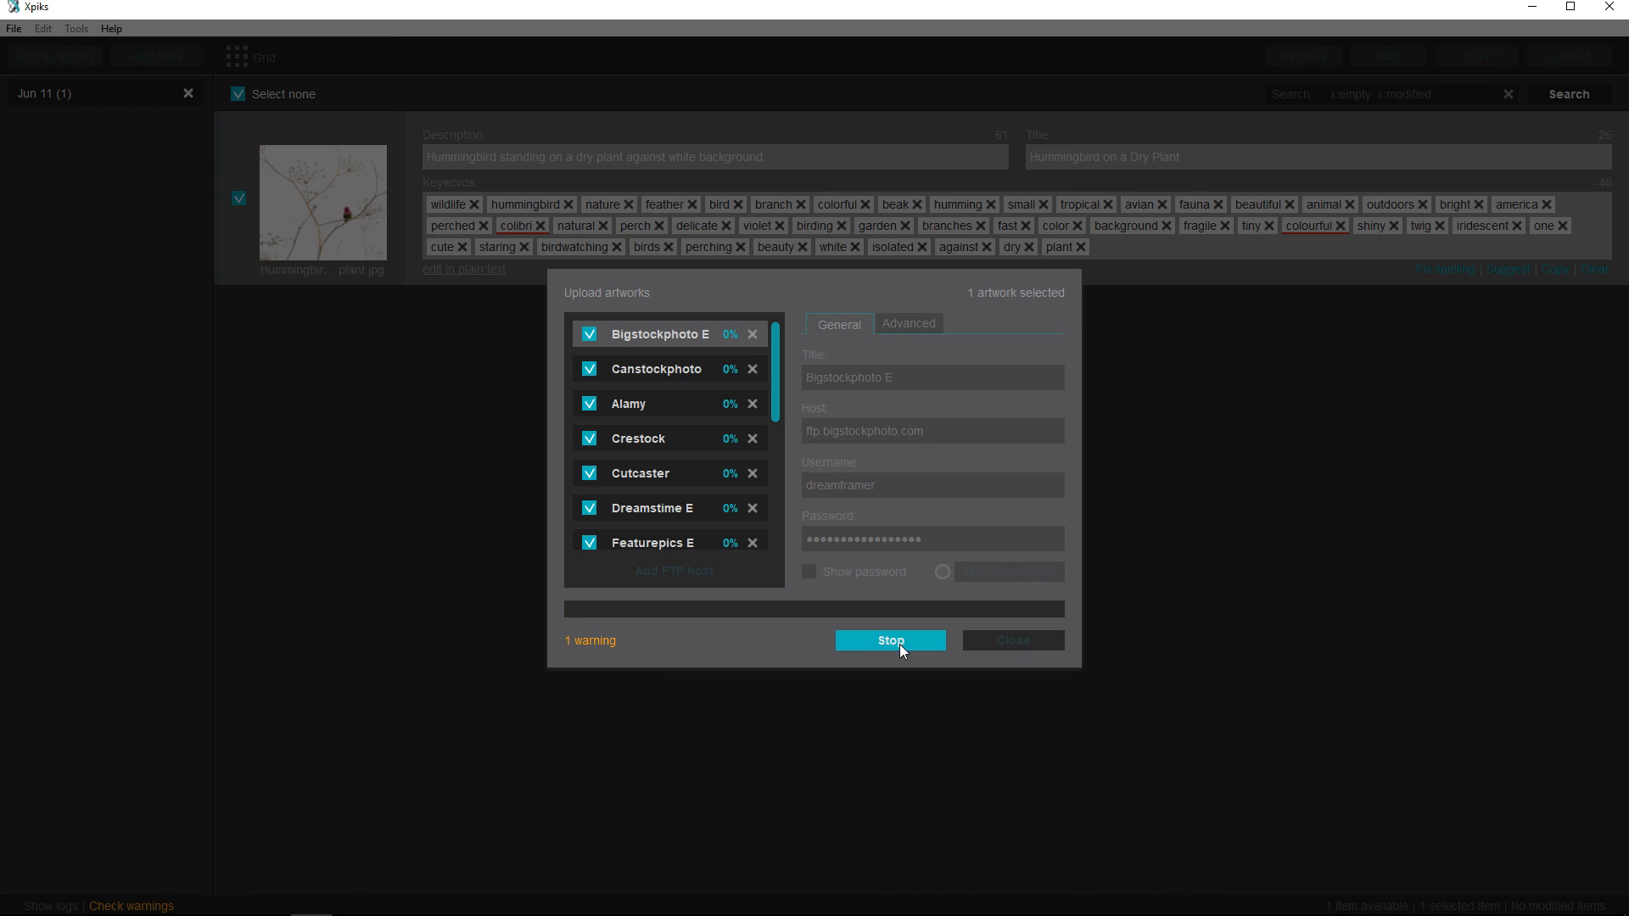